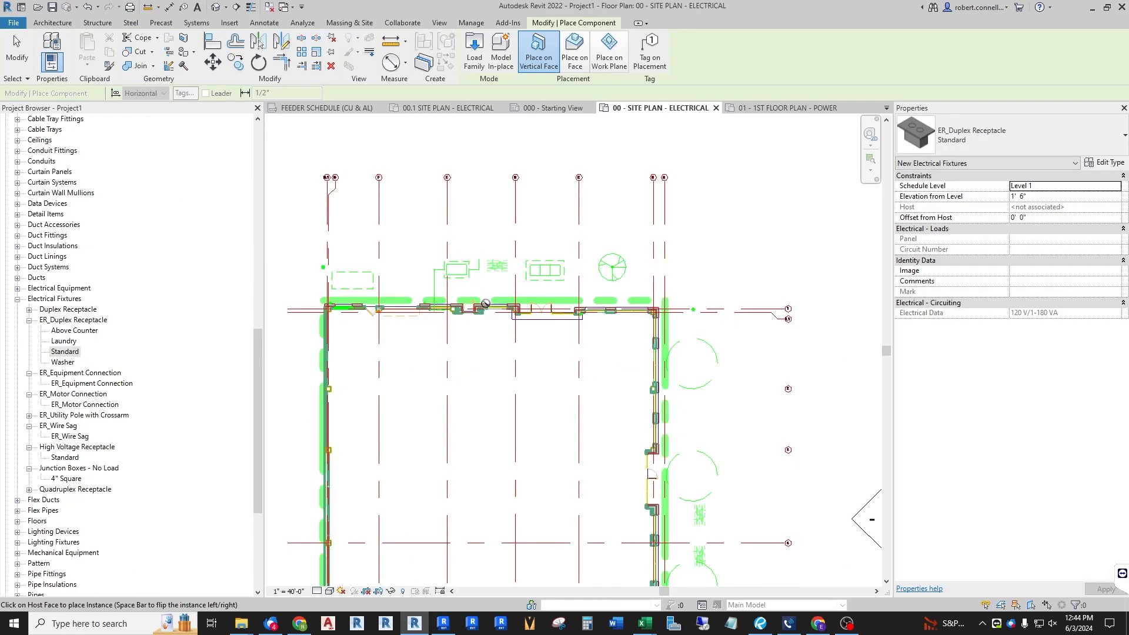
{"action": "scroll", "coordinate": [487, 282], "scroll_direction": "up", "scroll_amount": 6}
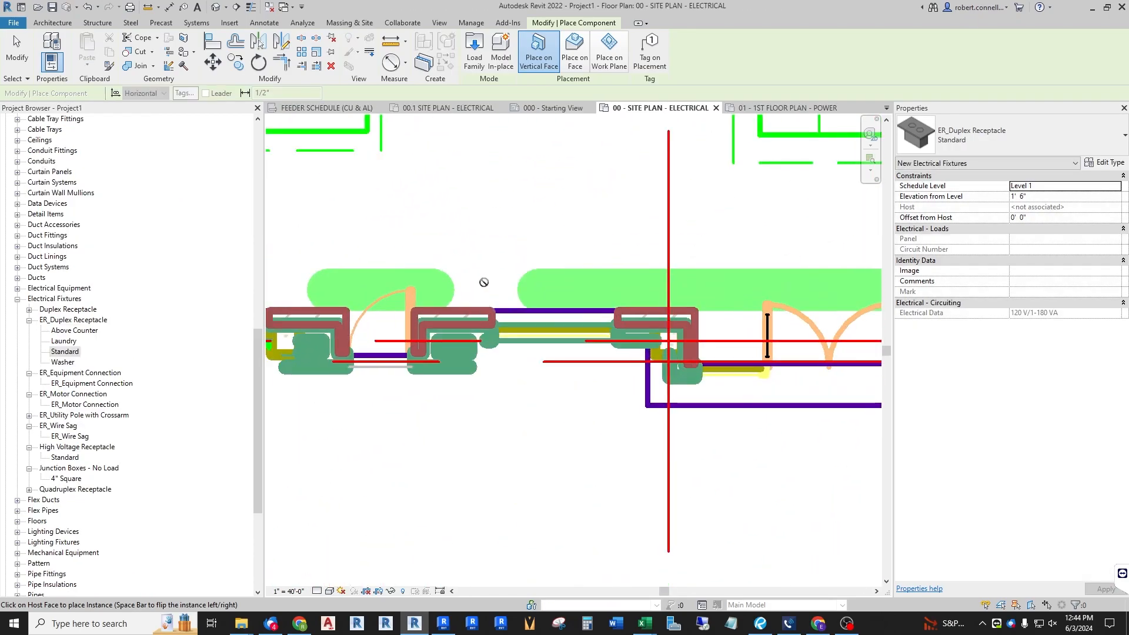
{"action": "scroll", "coordinate": [520, 272], "scroll_direction": "down", "scroll_amount": 2}
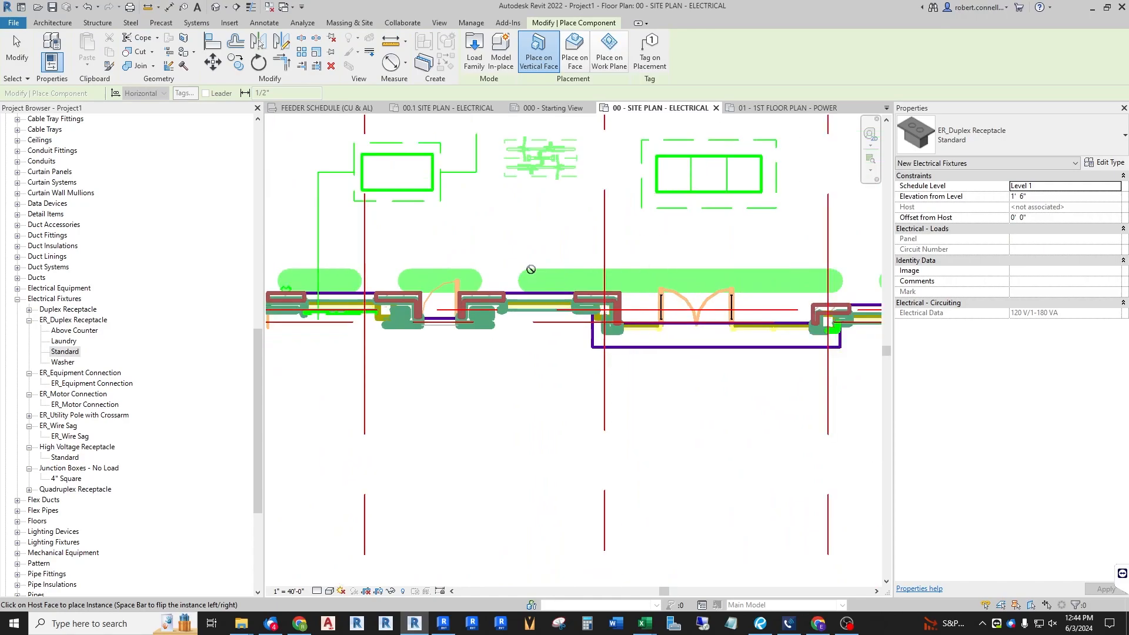
{"action": "key", "text": "Escape"}
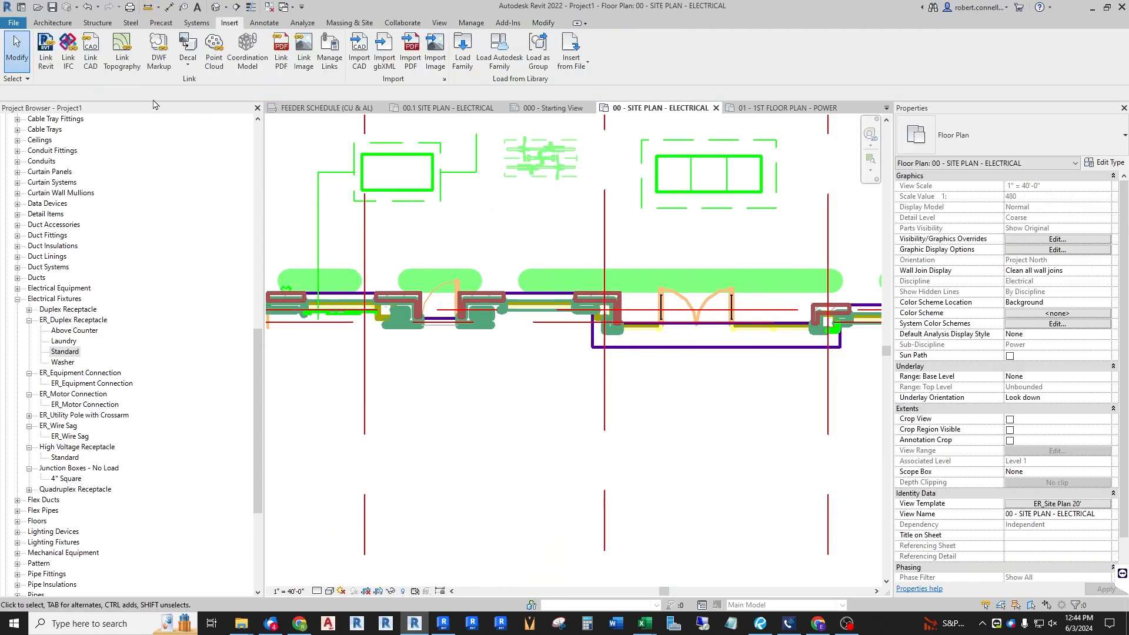
{"action": "left_click", "coordinate": [52, 22]}
{"action": "key", "text": "w"}
{"action": "key", "text": "a"}
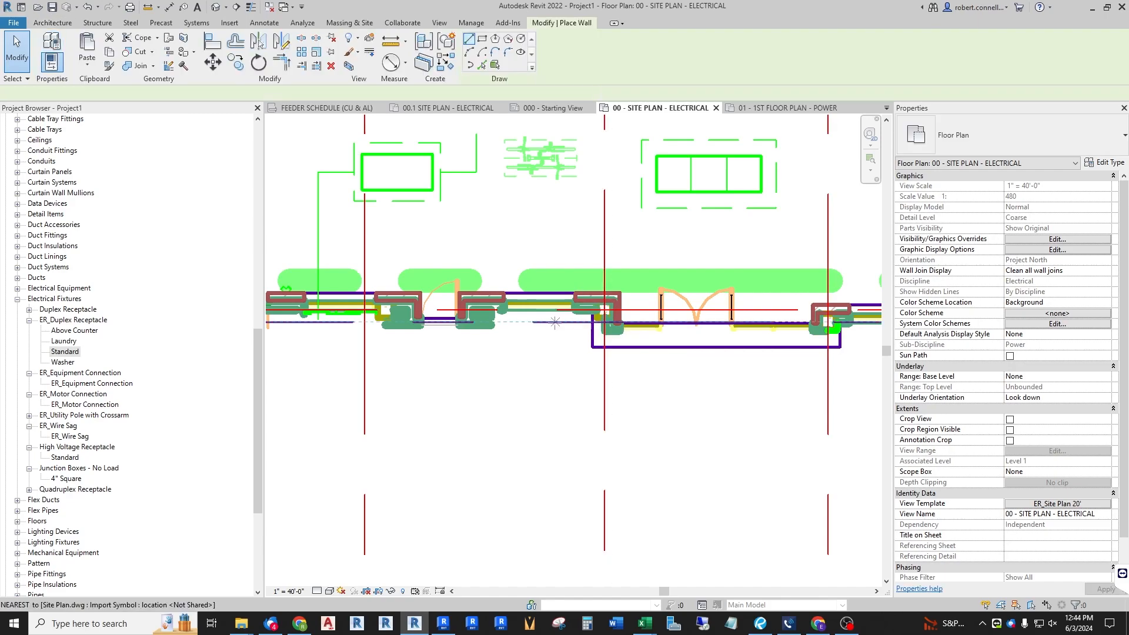
{"action": "scroll", "coordinate": [547, 318], "scroll_direction": "up", "scroll_amount": 2}
{"action": "left_click", "coordinate": [393, 281]}
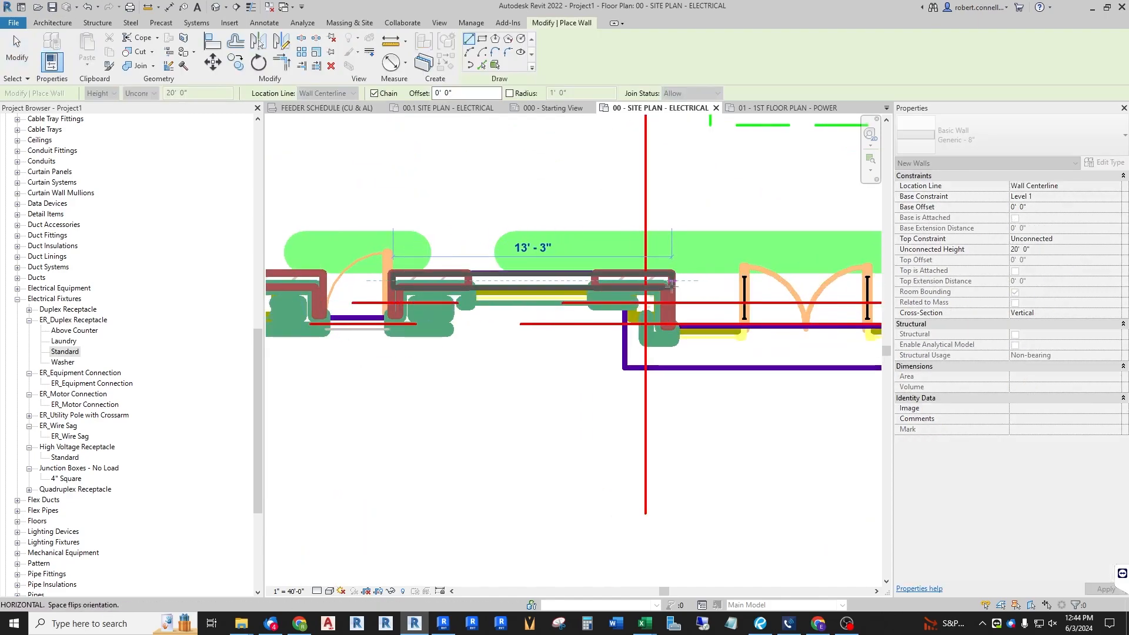
{"action": "key", "text": "Escape"}
{"action": "key", "text": "Escape"}
Step: Place an ER_Duplex Receptacle Standard instance on the wall face in the site plan
{"action": "left_click_drag", "start_coordinate": [66, 353], "coordinate": [476, 241]}
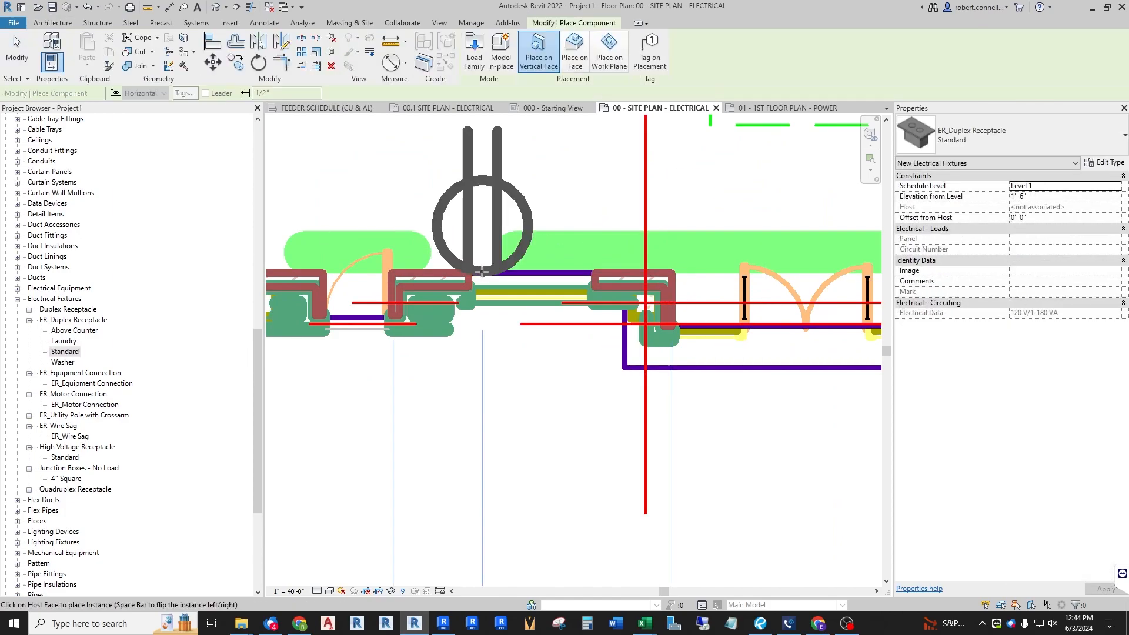
{"action": "left_click", "coordinate": [479, 273]}
{"action": "scroll", "coordinate": [505, 303], "scroll_direction": "down", "scroll_amount": 5}
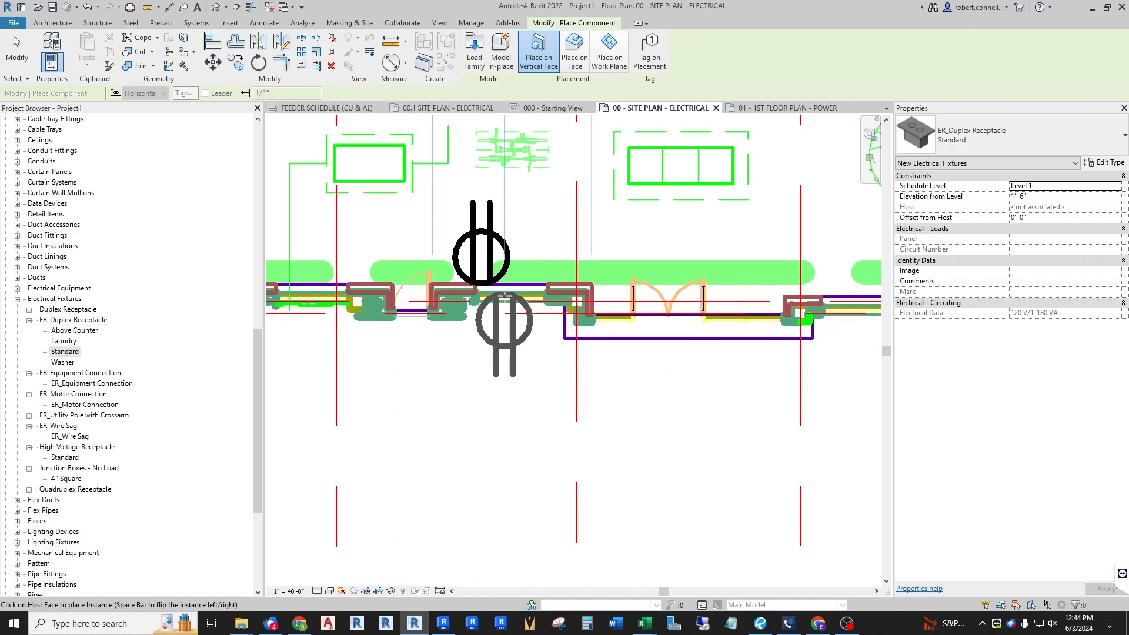
{"action": "key", "text": "Escape"}
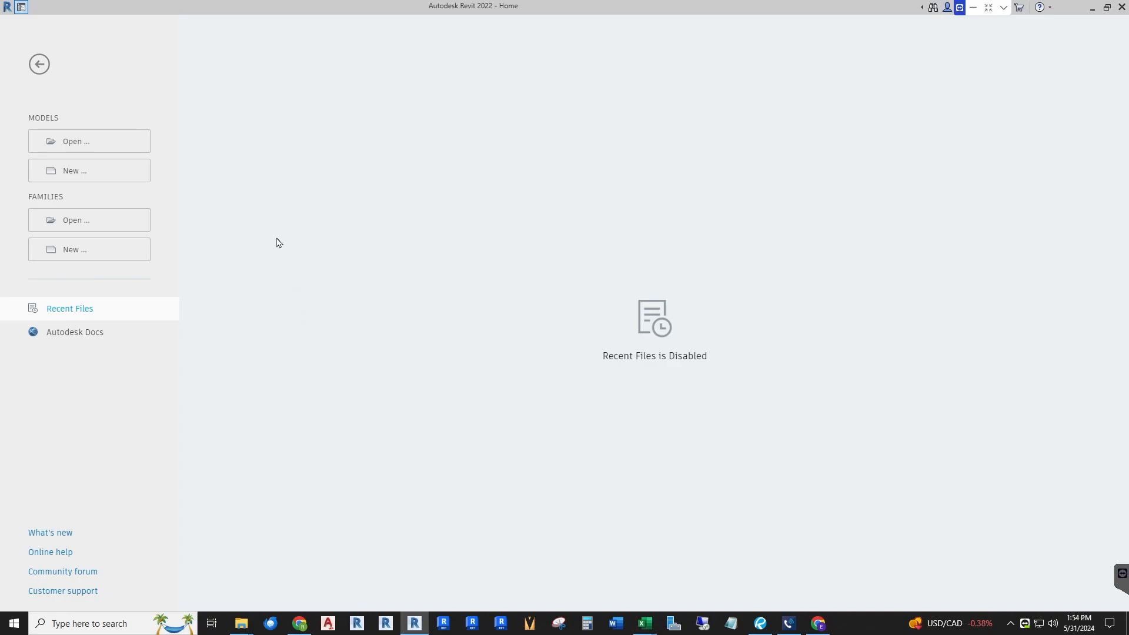
Step: Start a new family from the English-Imperial Electrical Fixture.rft template
{"action": "left_click", "coordinate": [83, 176]}
{"action": "left_click", "coordinate": [68, 252]}
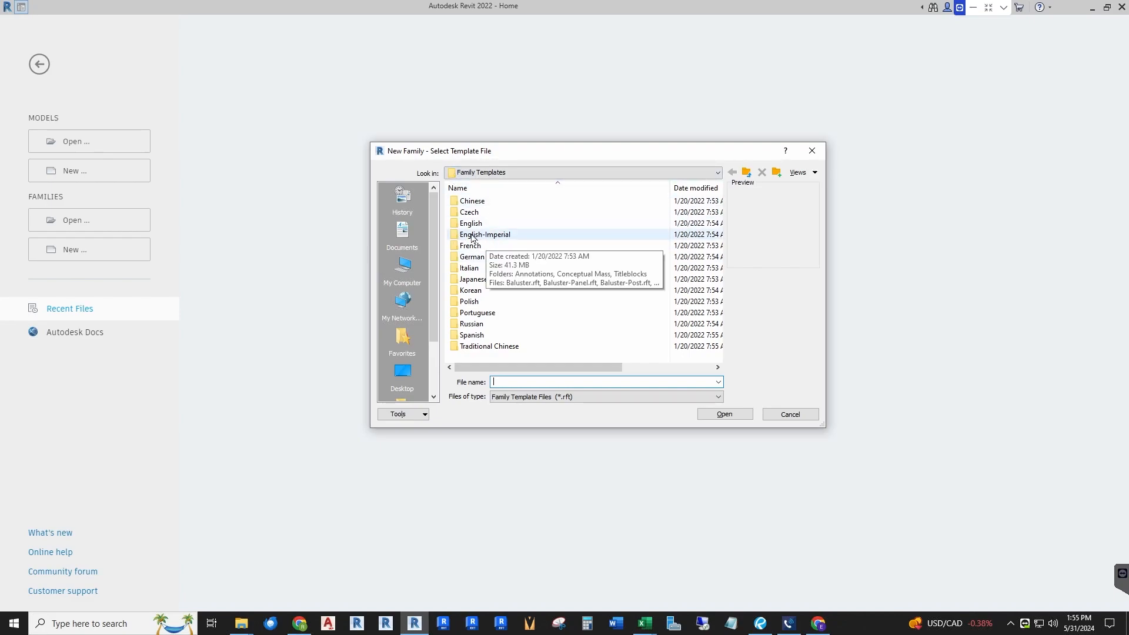
{"action": "double_click", "coordinate": [489, 236]}
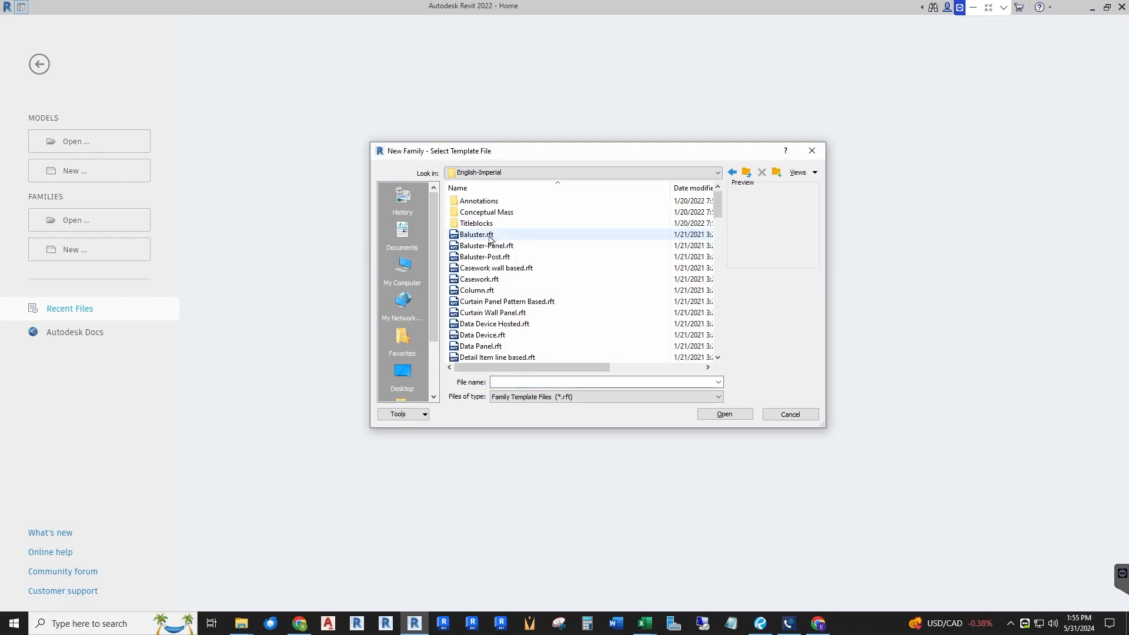
{"action": "scroll", "coordinate": [541, 286], "scroll_direction": "down", "scroll_amount": 8}
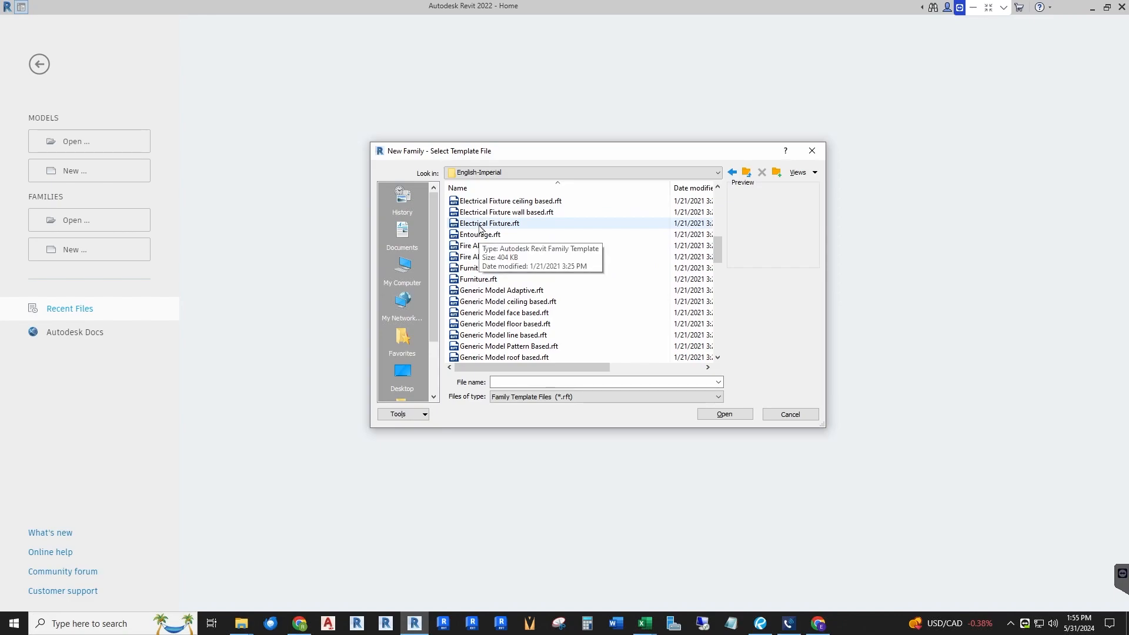
{"action": "scroll", "coordinate": [488, 230], "scroll_direction": "up", "scroll_amount": 1}
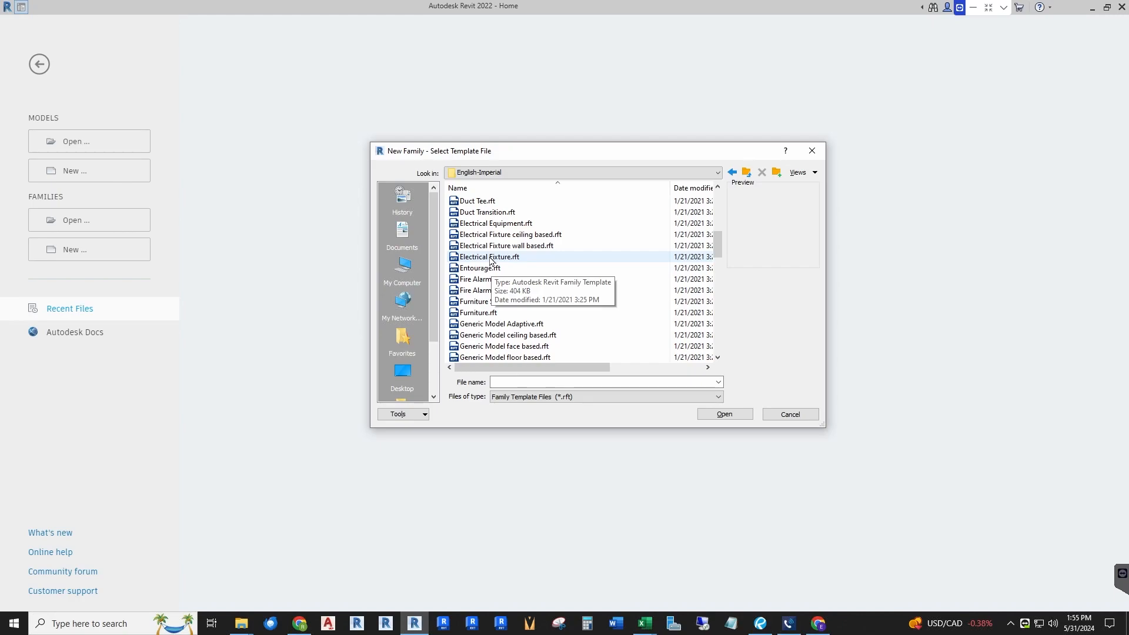
{"action": "left_click", "coordinate": [490, 259]}
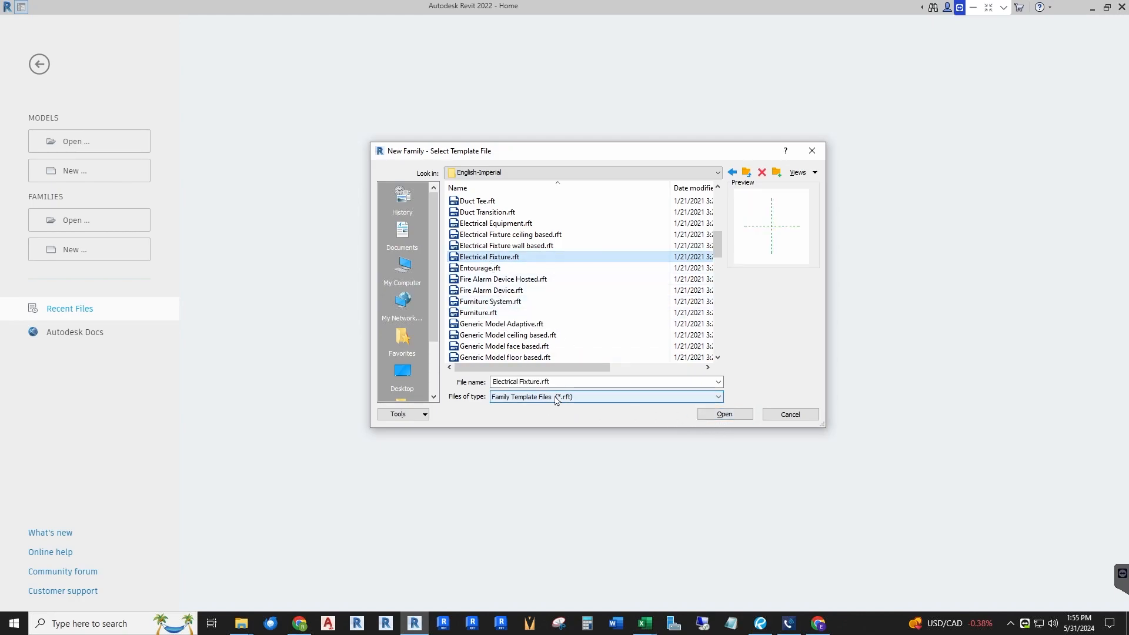
{"action": "left_click", "coordinate": [713, 416]}
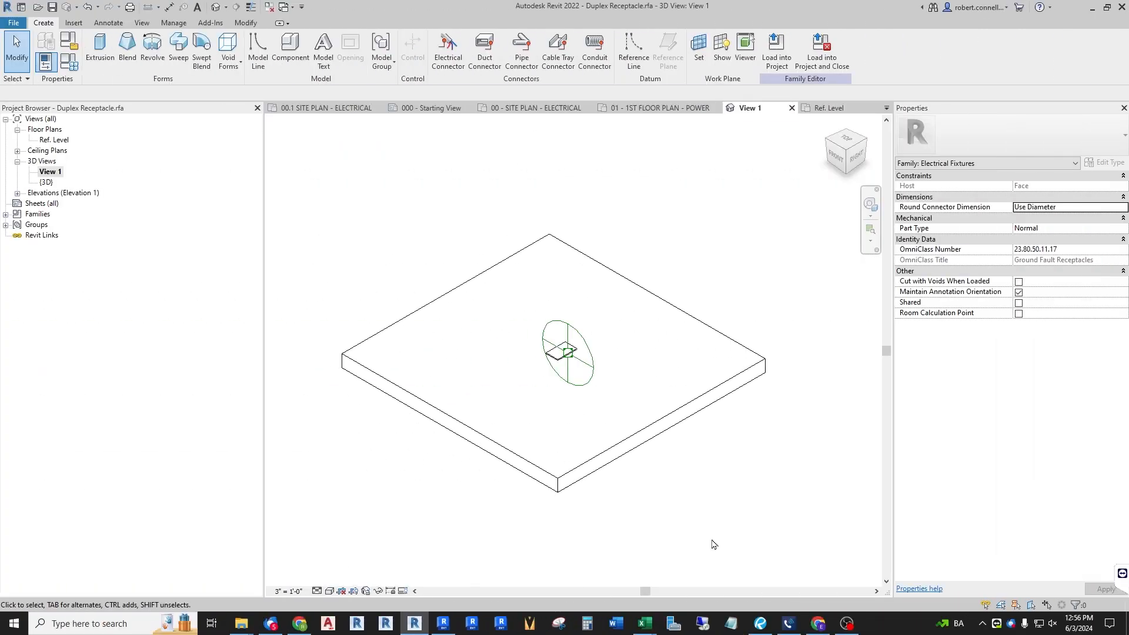
Step: Examine the existing duplex receptacle family's extrusion in its 3D view
{"action": "scroll", "coordinate": [556, 355], "scroll_direction": "up", "scroll_amount": 6}
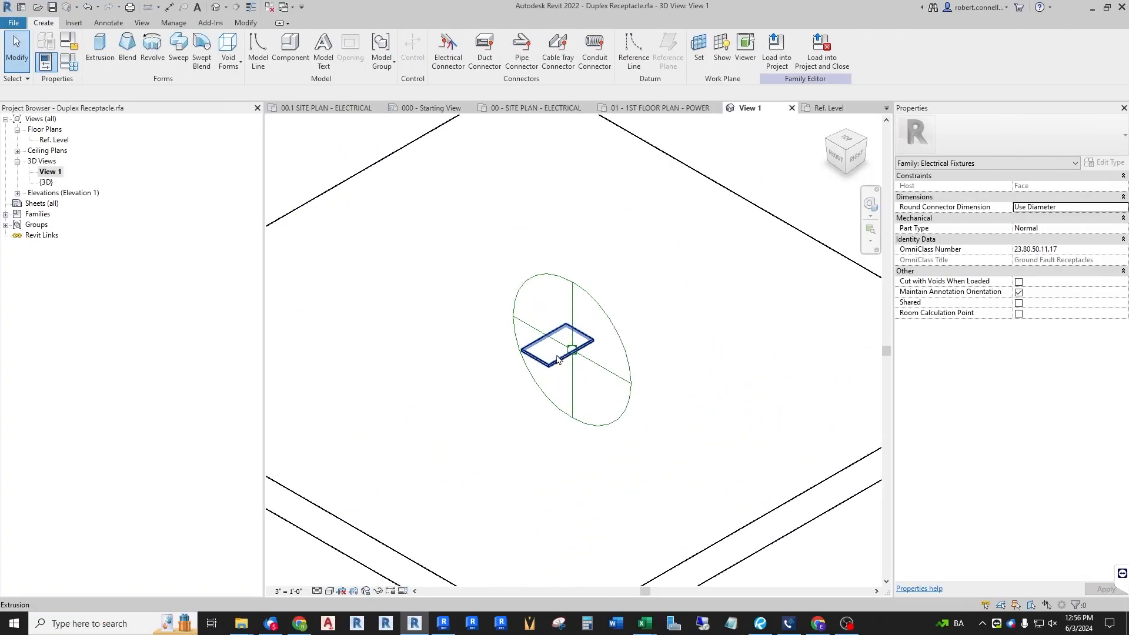
{"action": "scroll", "coordinate": [556, 356], "scroll_direction": "up", "scroll_amount": 3}
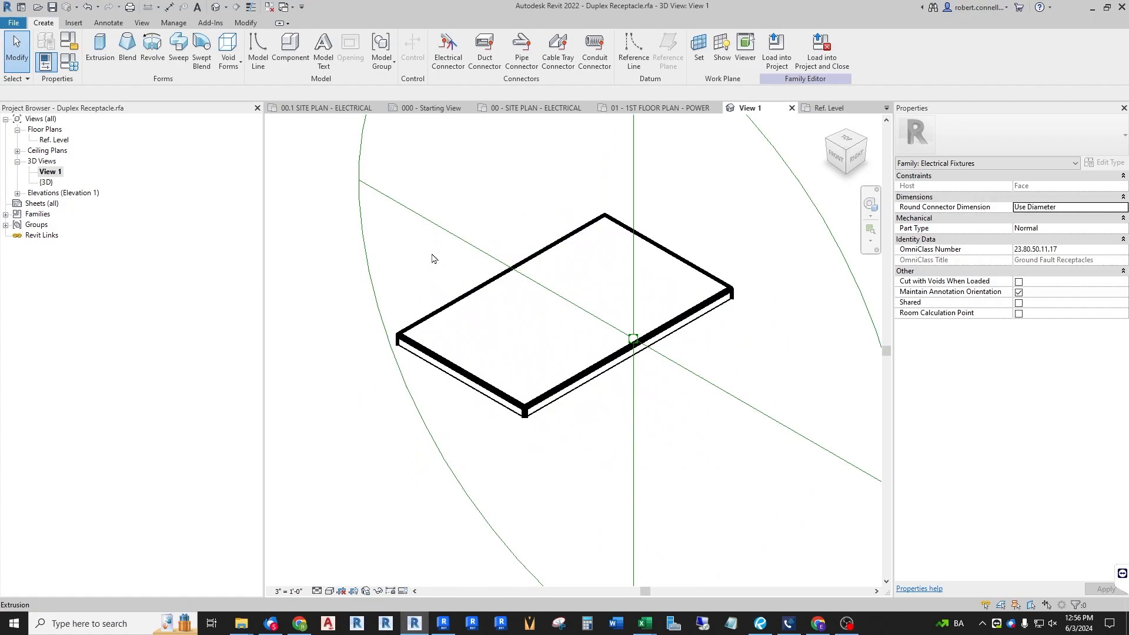
{"action": "left_click", "coordinate": [471, 303]}
{"action": "scroll", "coordinate": [543, 345], "scroll_direction": "down", "scroll_amount": 4}
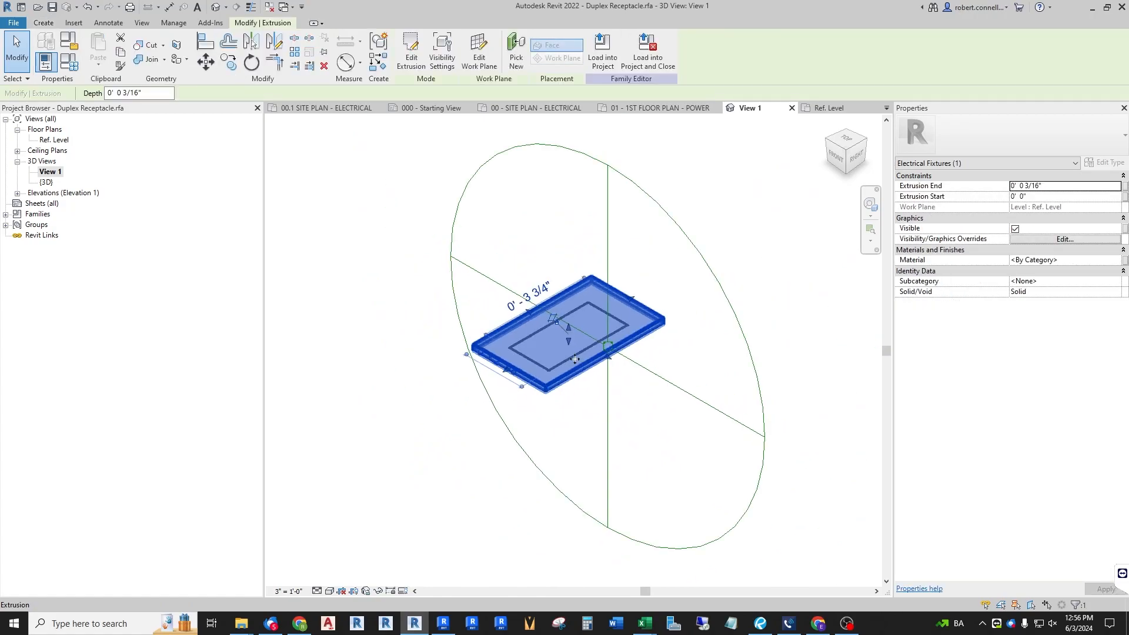
{"action": "key", "text": "Escape"}
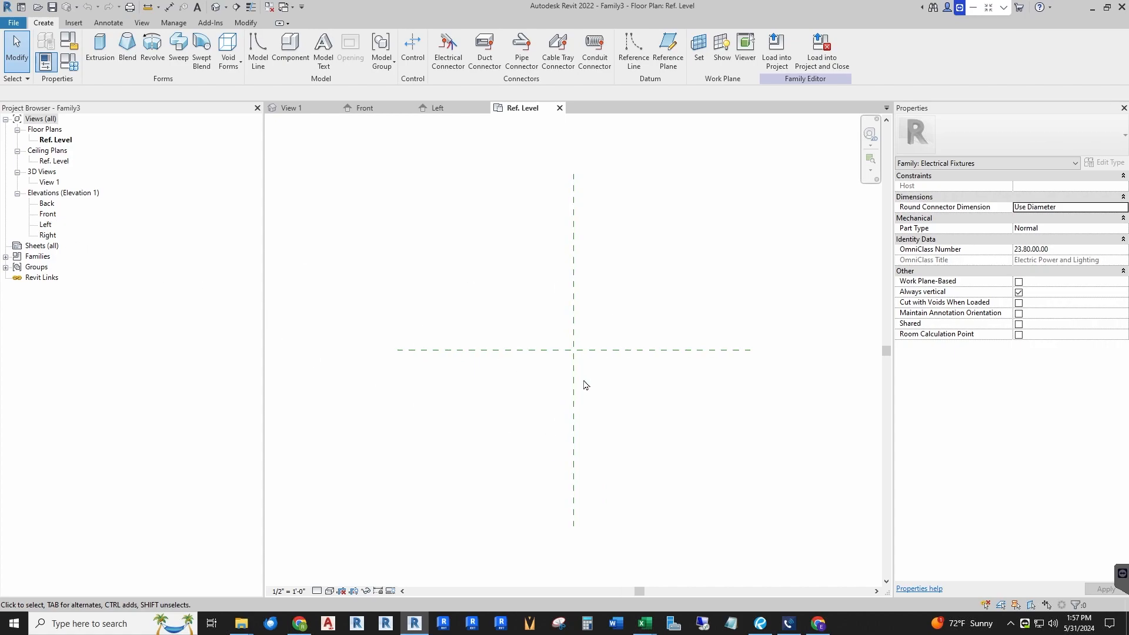
Step: Draw two horizontal reference planes, one above and one just below the center front/back plane
{"action": "scroll", "coordinate": [575, 344], "scroll_direction": "up", "scroll_amount": 1}
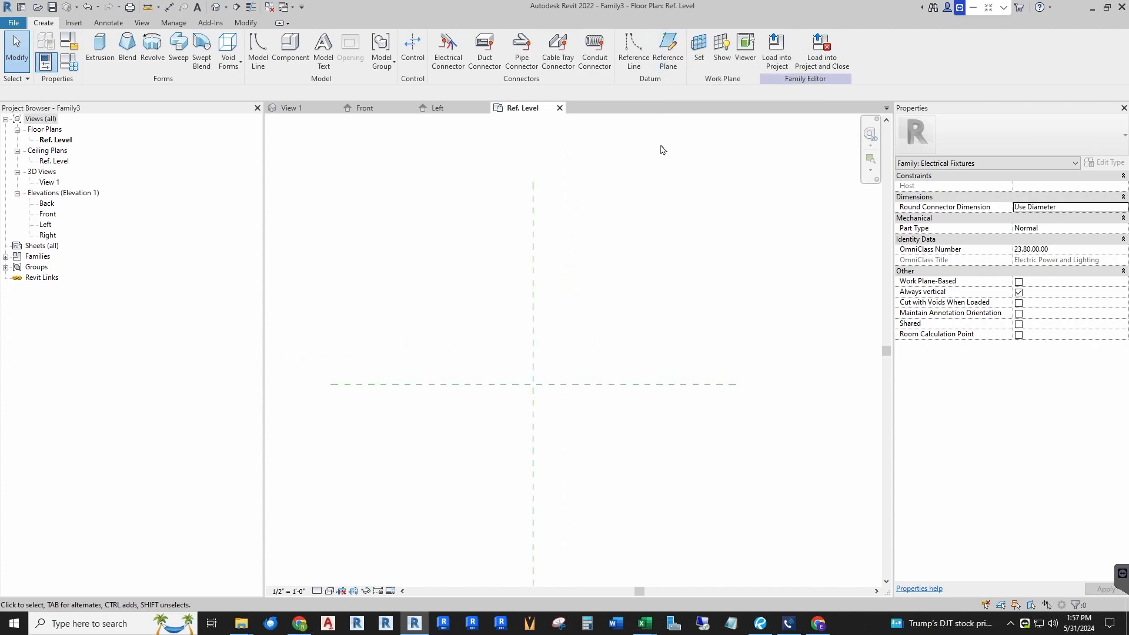
{"action": "left_click", "coordinate": [668, 53]}
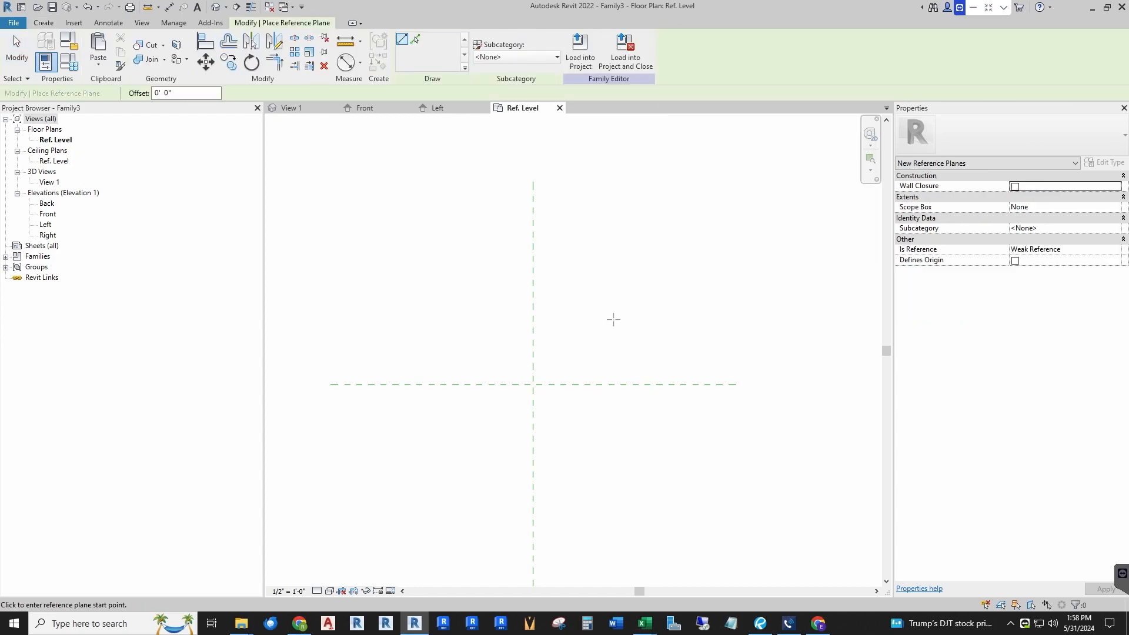
{"action": "scroll", "coordinate": [519, 391], "scroll_direction": "up", "scroll_amount": 2}
{"action": "left_click", "coordinate": [483, 320]}
{"action": "left_click", "coordinate": [663, 320]}
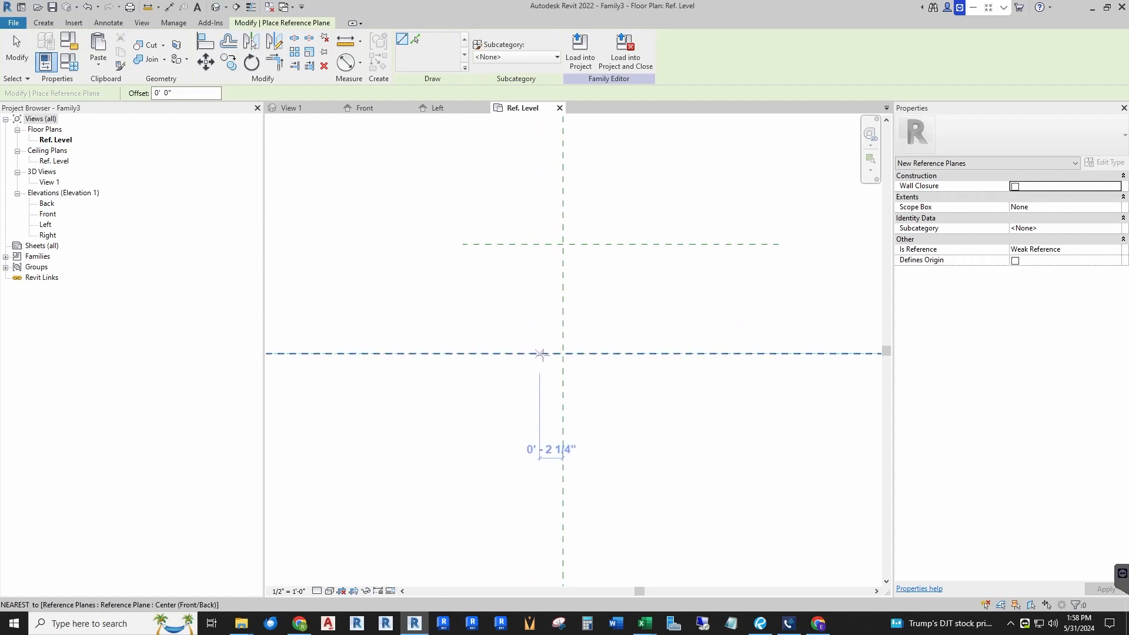
{"action": "left_click", "coordinate": [455, 365]}
{"action": "left_click", "coordinate": [774, 365]}
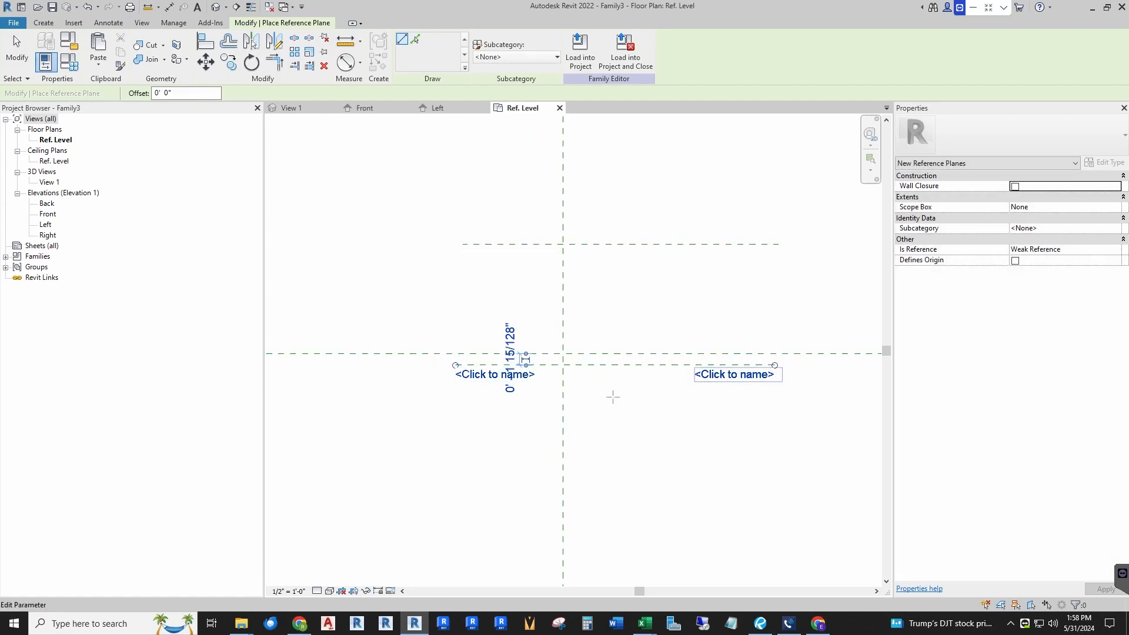
{"action": "key", "text": "Escape"}
Step: Select the Center (Front/Back) reference plane and inspect its properties
{"action": "scroll", "coordinate": [588, 317], "scroll_direction": "down", "scroll_amount": 2}
{"action": "left_click", "coordinate": [466, 336]}
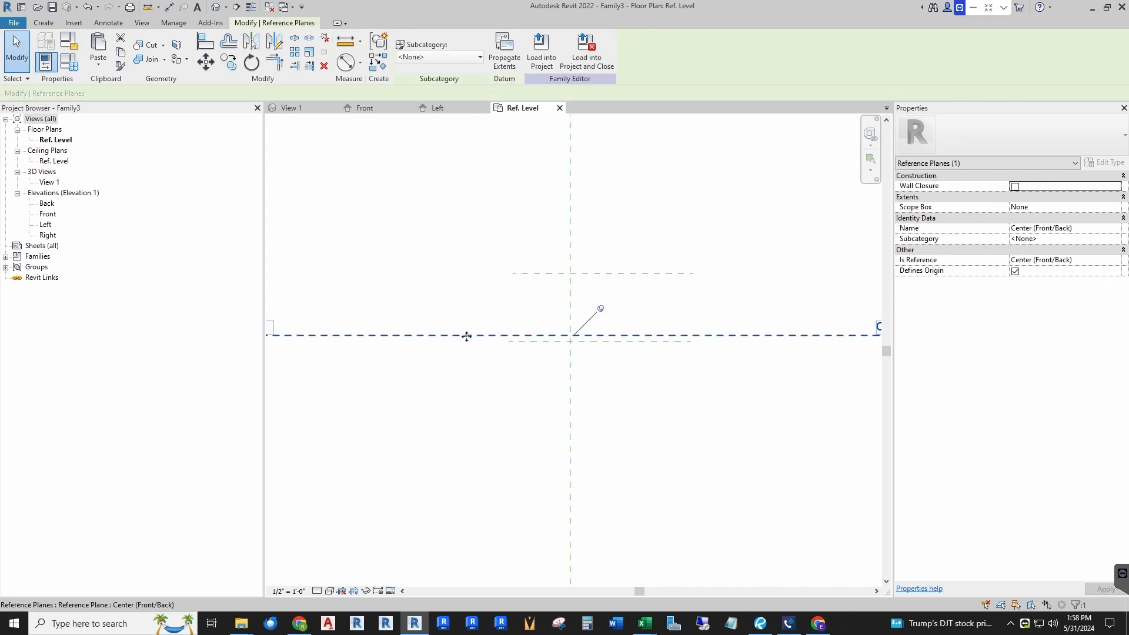
{"action": "scroll", "coordinate": [360, 340], "scroll_direction": "down", "scroll_amount": 2}
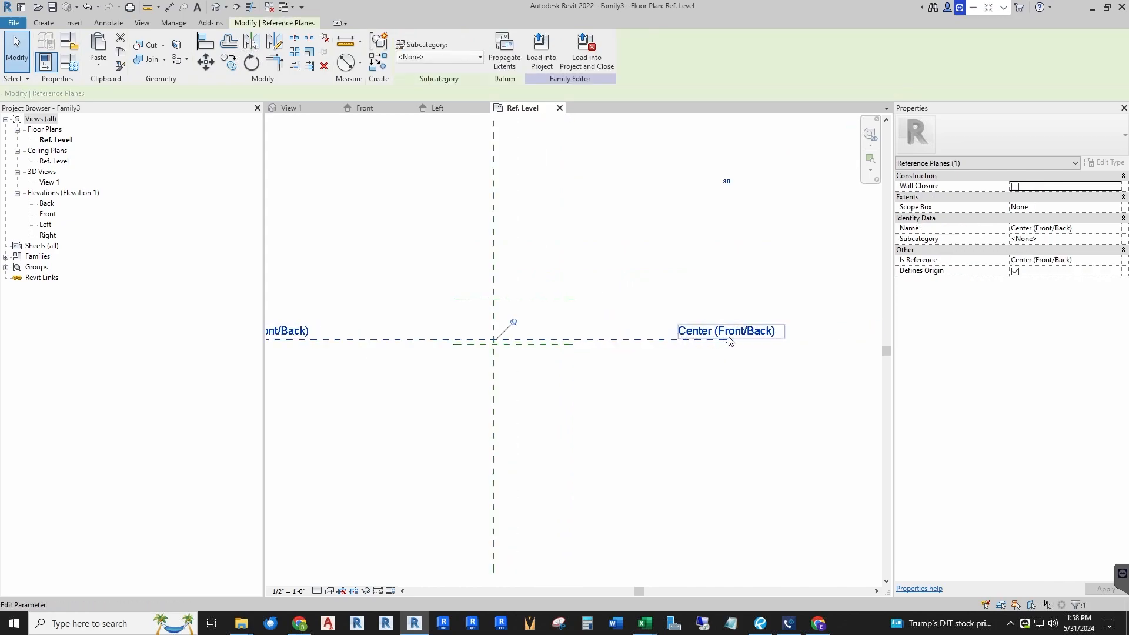
{"action": "scroll", "coordinate": [542, 345], "scroll_direction": "up", "scroll_amount": 2}
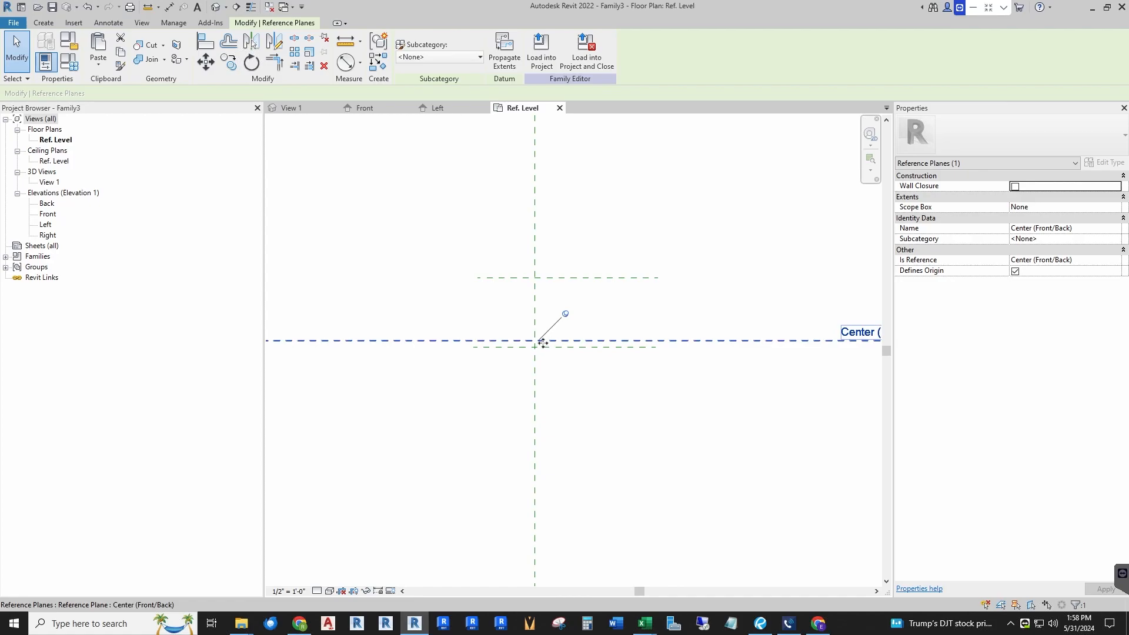
{"action": "scroll", "coordinate": [540, 341], "scroll_direction": "down", "scroll_amount": 1}
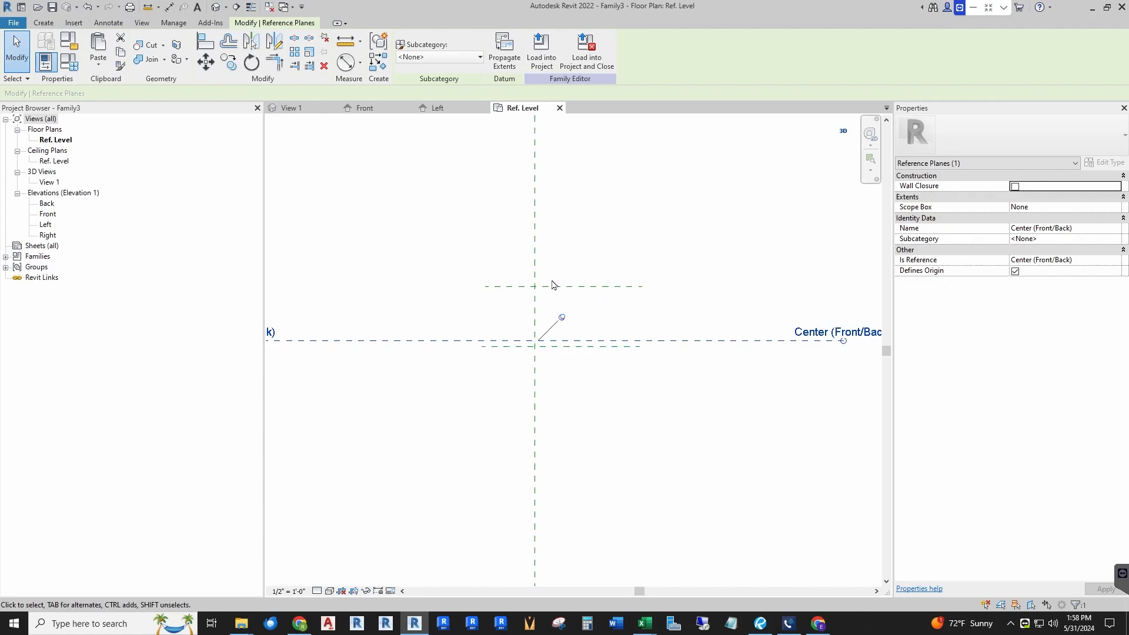
Step: Extend the upper horizontal reference plane's left end
{"action": "left_click", "coordinate": [495, 287]}
{"action": "left_click_drag", "start_coordinate": [476, 285], "coordinate": [446, 287]}
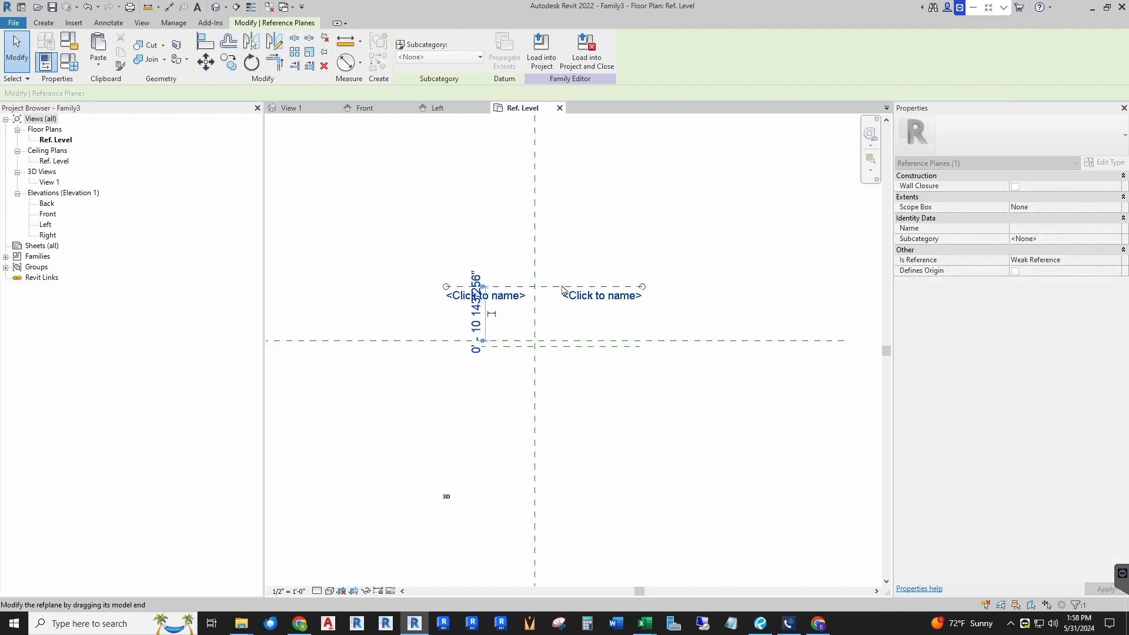
{"action": "left_click", "coordinate": [591, 273]}
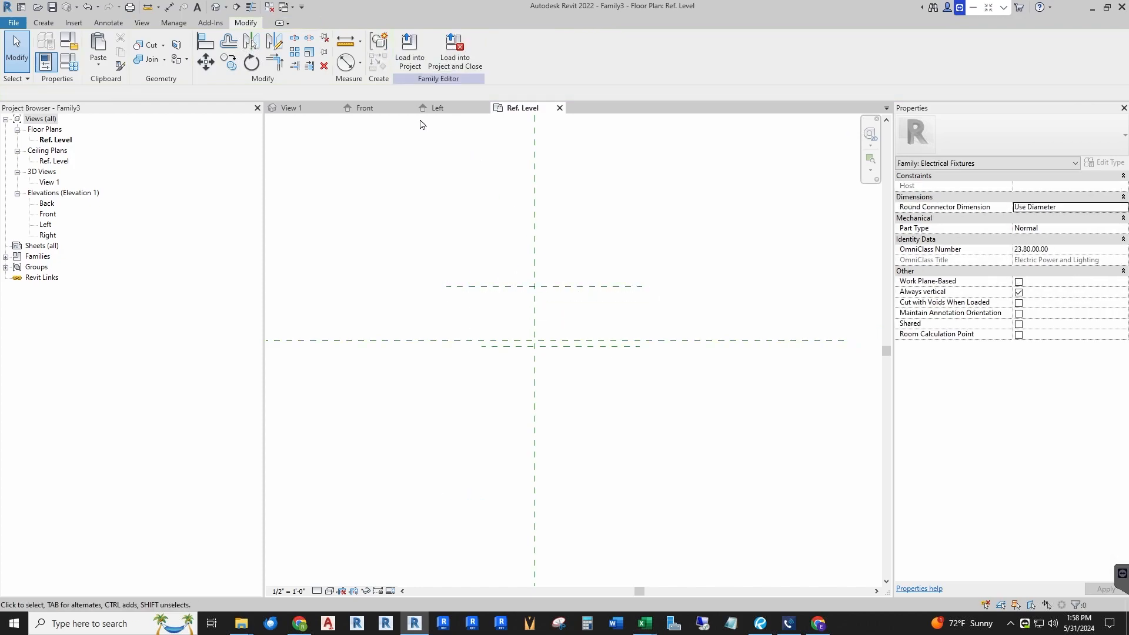
Step: Draw two vertical reference planes, one left and one right of the center left/right plane
{"action": "left_click", "coordinate": [43, 22]}
{"action": "left_click", "coordinate": [669, 56]}
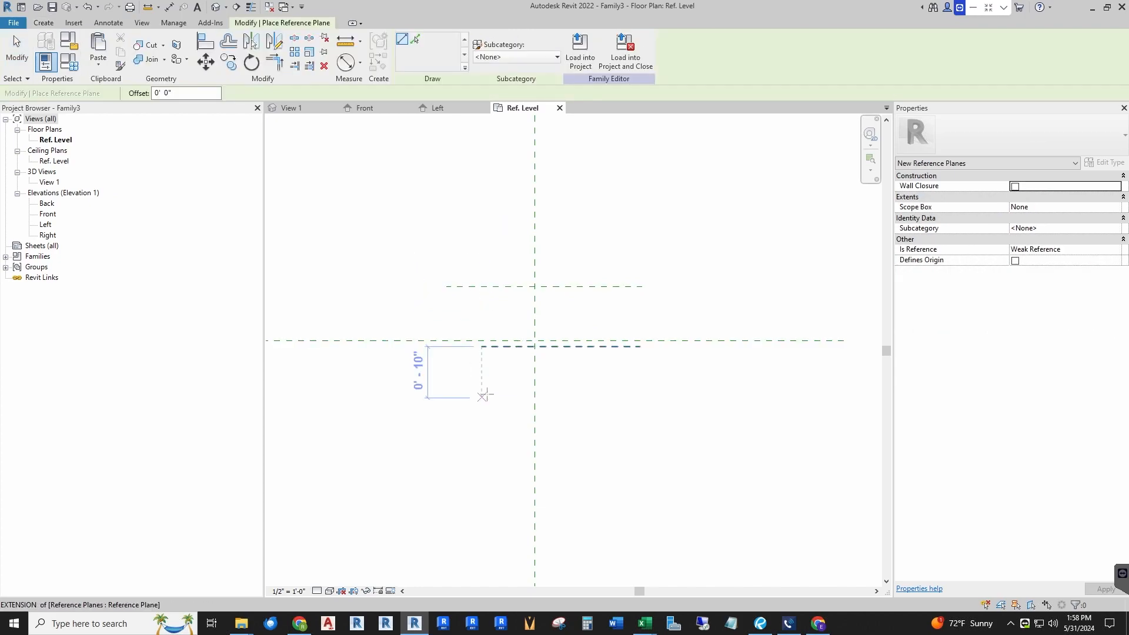
{"action": "left_click", "coordinate": [492, 406]}
{"action": "left_click", "coordinate": [491, 214]}
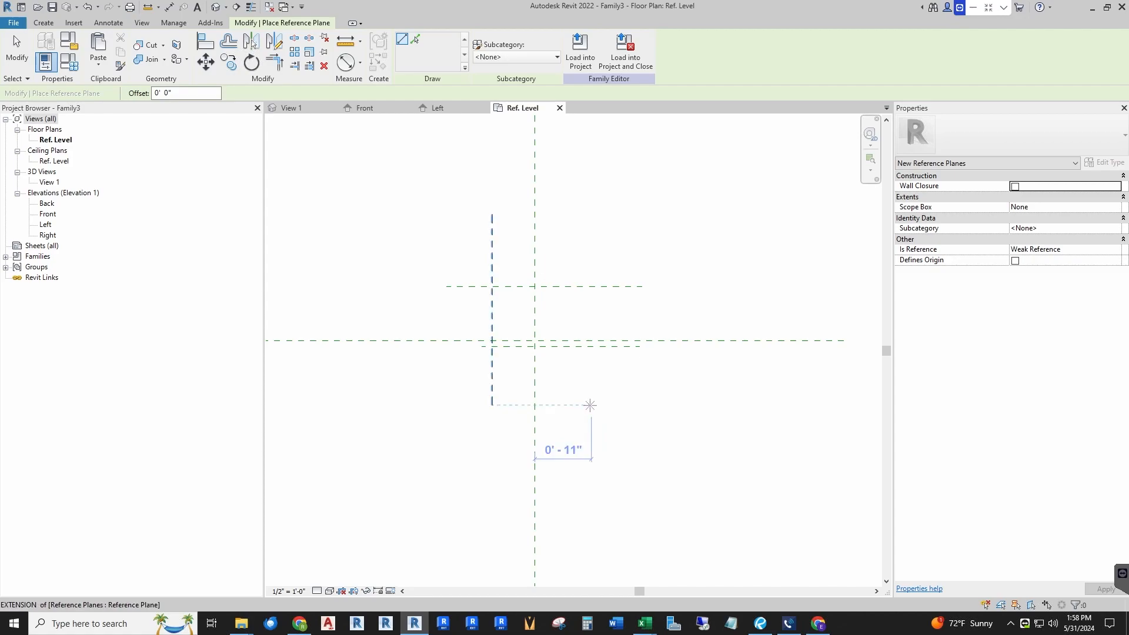
{"action": "left_click", "coordinate": [590, 405]}
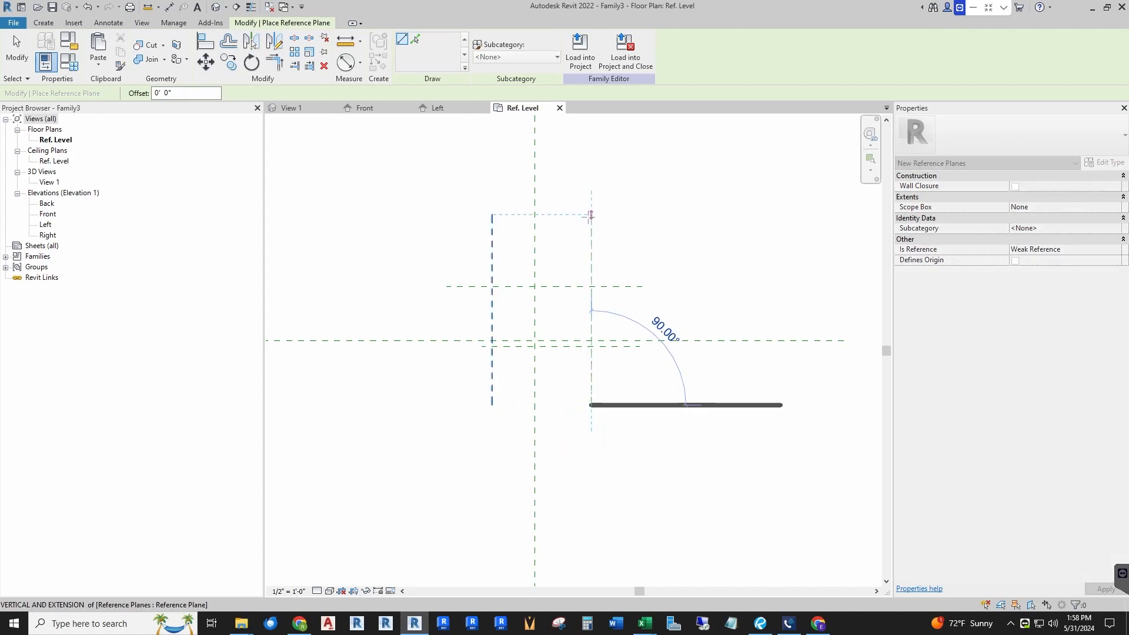
{"action": "left_click", "coordinate": [591, 215]}
{"action": "key", "text": "Escape"}
Step: Extend the lower horizontal reference plane's left end
{"action": "scroll", "coordinate": [491, 355], "scroll_direction": "up", "scroll_amount": 2}
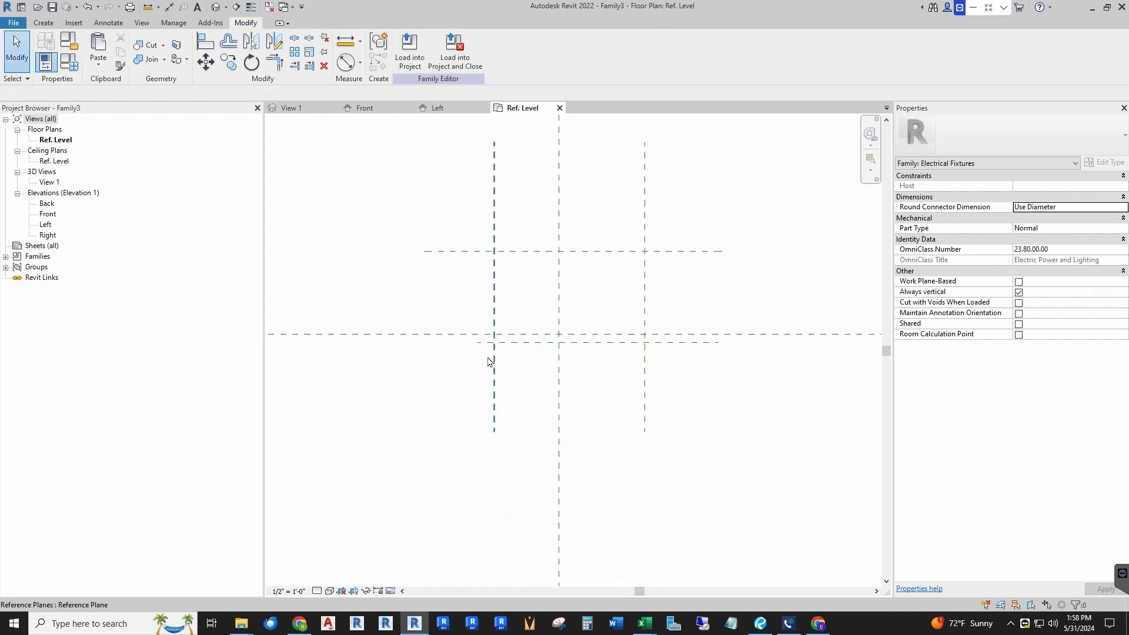
{"action": "left_click", "coordinate": [482, 347]}
{"action": "left_click_drag", "start_coordinate": [477, 342], "coordinate": [400, 343]}
{"action": "left_click", "coordinate": [467, 390]}
{"action": "scroll", "coordinate": [490, 372], "scroll_direction": "down", "scroll_amount": 2}
Step: Draw a short vertical reference plane left of the left vertical plane, crossing the center plane
{"action": "left_click", "coordinate": [43, 23]}
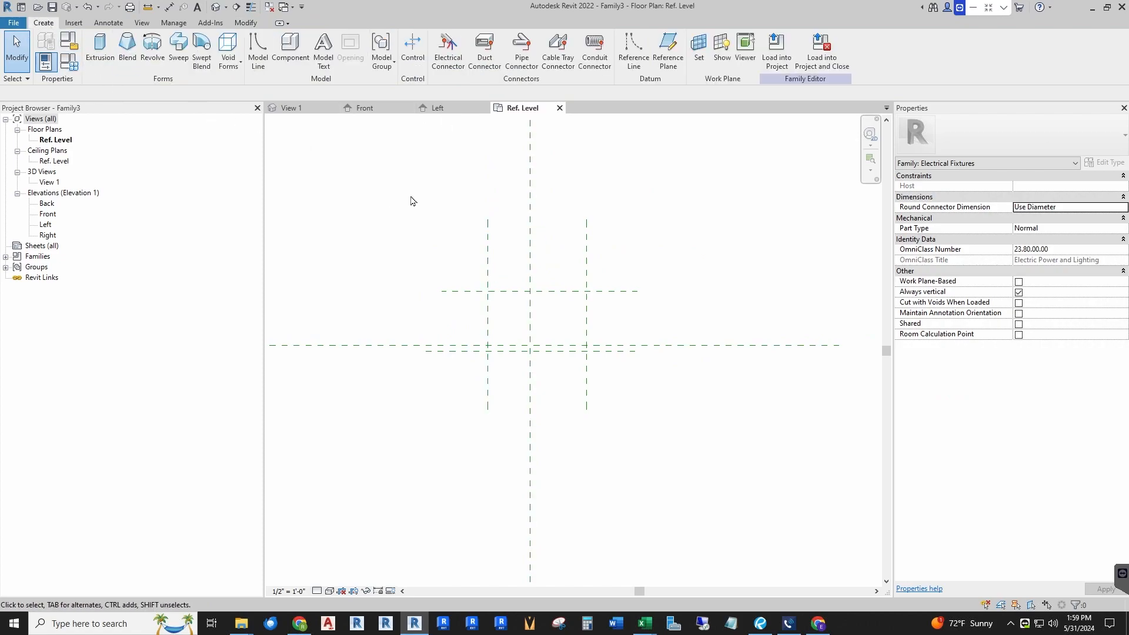
{"action": "left_click", "coordinate": [667, 48]}
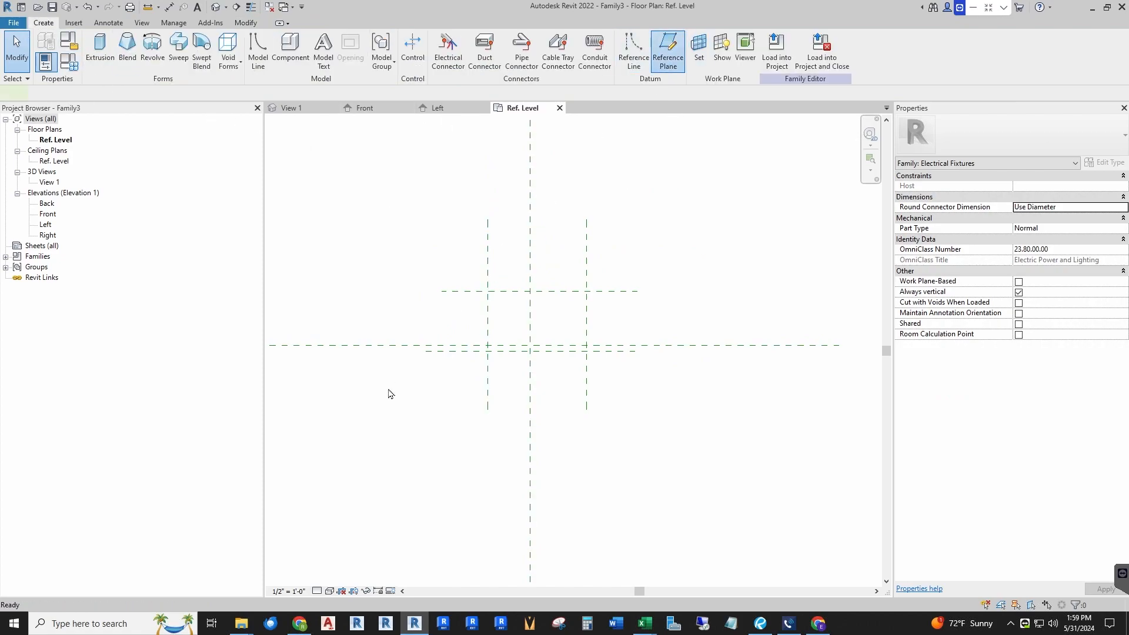
{"action": "scroll", "coordinate": [470, 364], "scroll_direction": "up", "scroll_amount": 2}
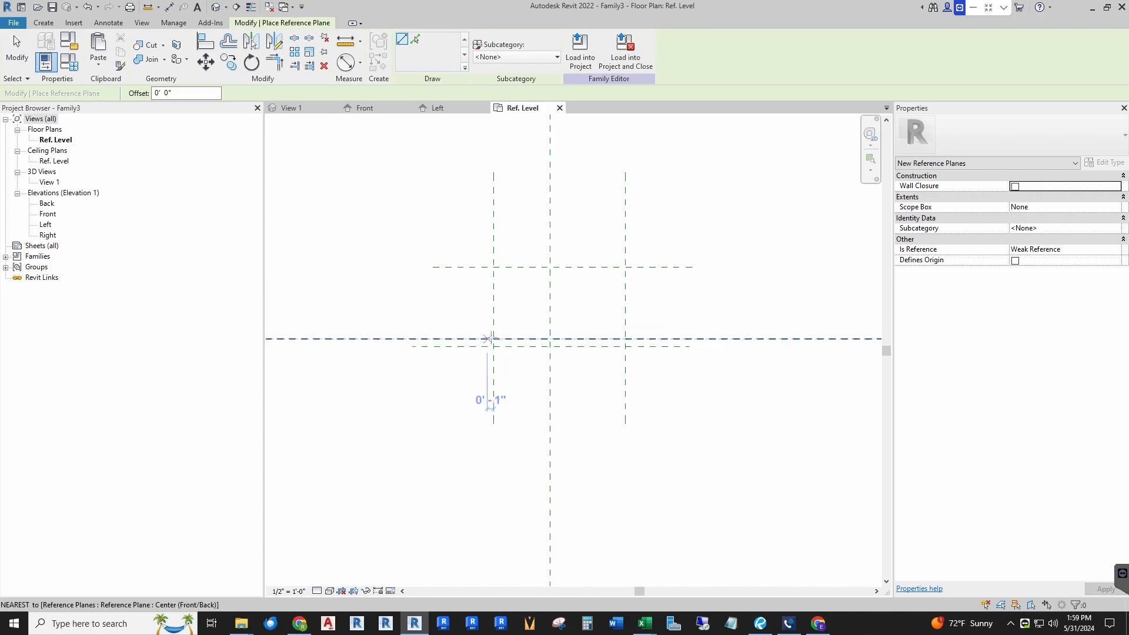
{"action": "left_click", "coordinate": [469, 376]}
{"action": "left_click", "coordinate": [468, 321]}
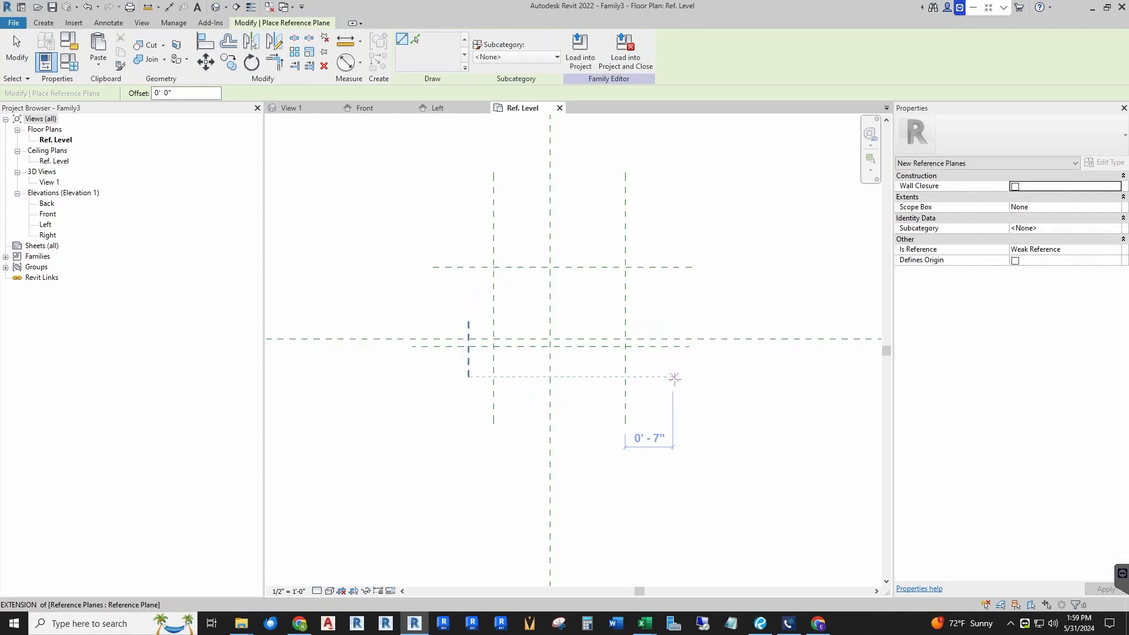
Step: Draw a short vertical reference plane right of the right vertical plane, crossing the center plane
{"action": "left_click", "coordinate": [659, 377]}
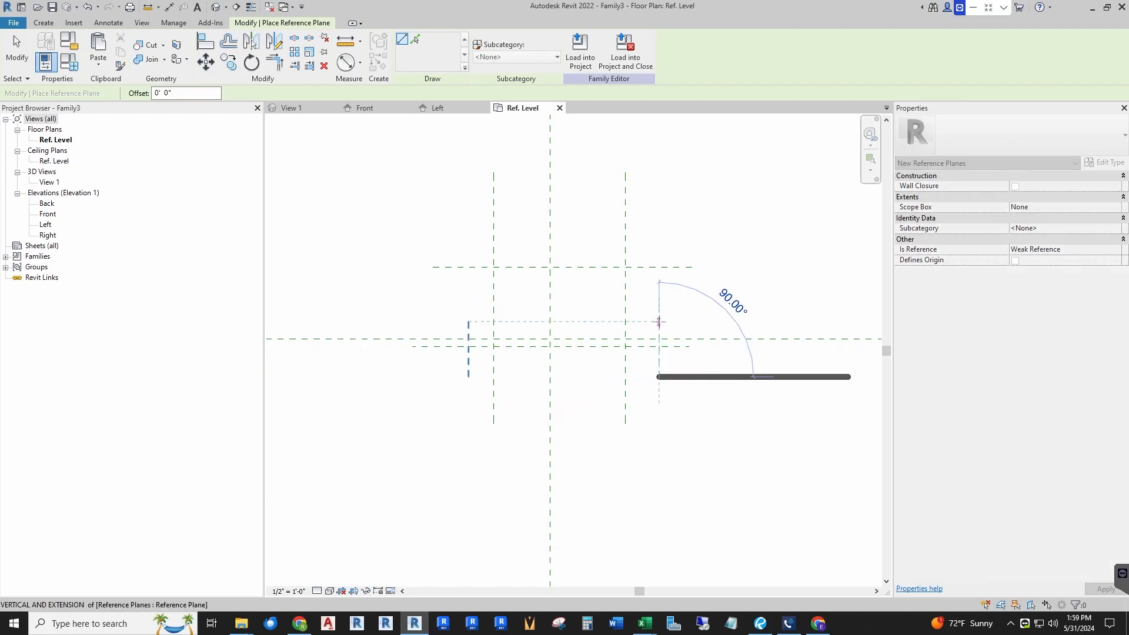
{"action": "left_click", "coordinate": [660, 322]}
{"action": "key", "text": "Escape"}
{"action": "key", "text": "Escape"}
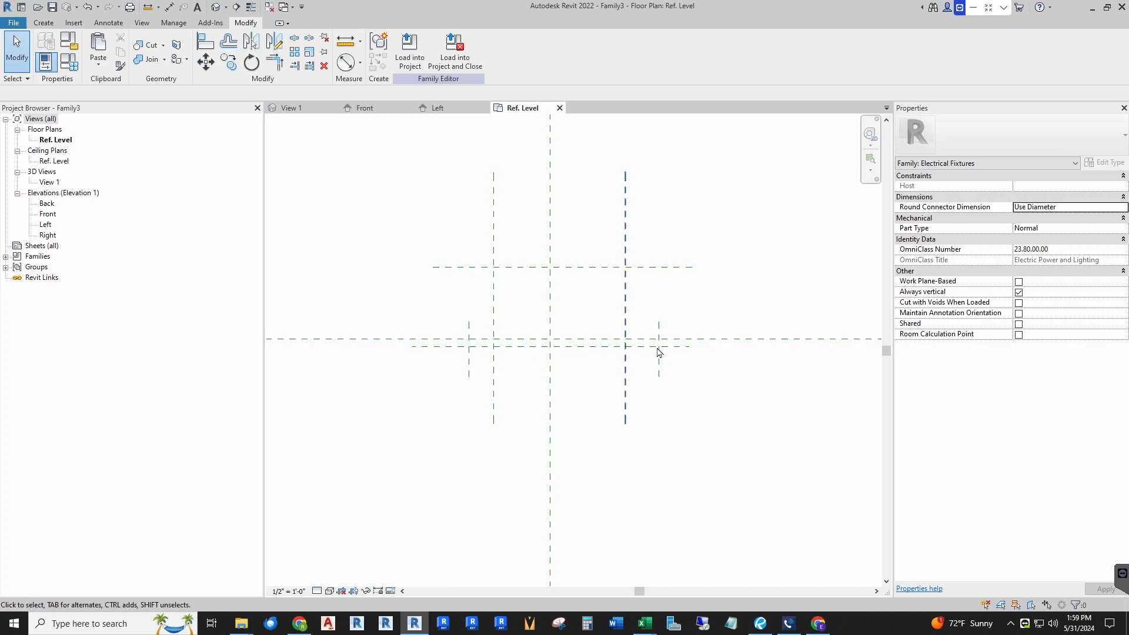
{"action": "scroll", "coordinate": [503, 272], "scroll_direction": "down", "scroll_amount": 1}
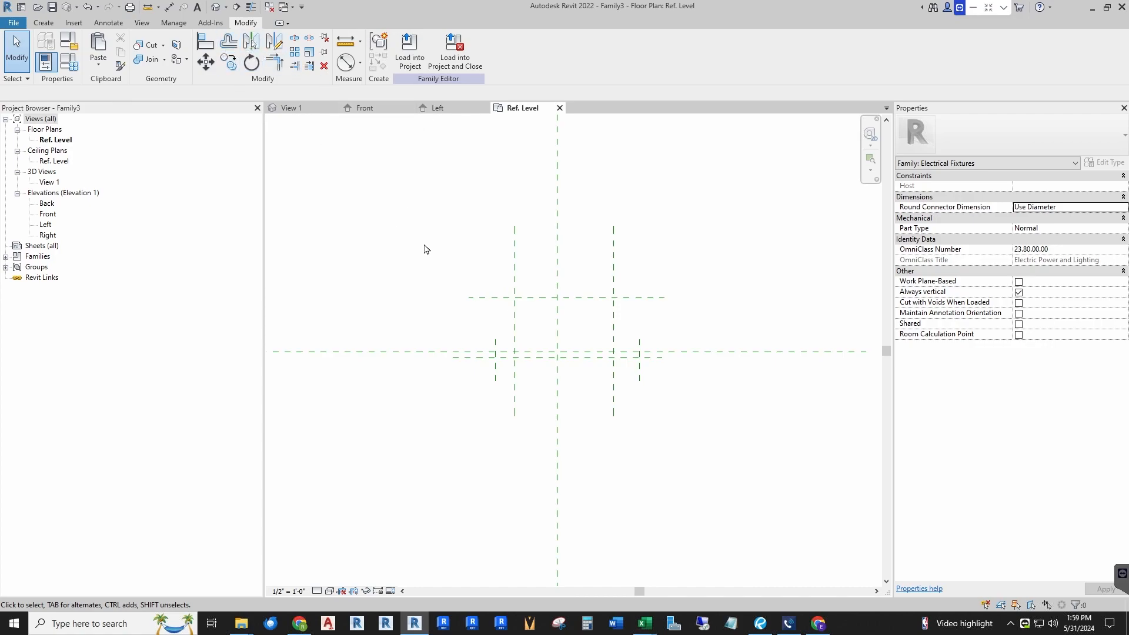
{"action": "left_click", "coordinate": [169, 7]}
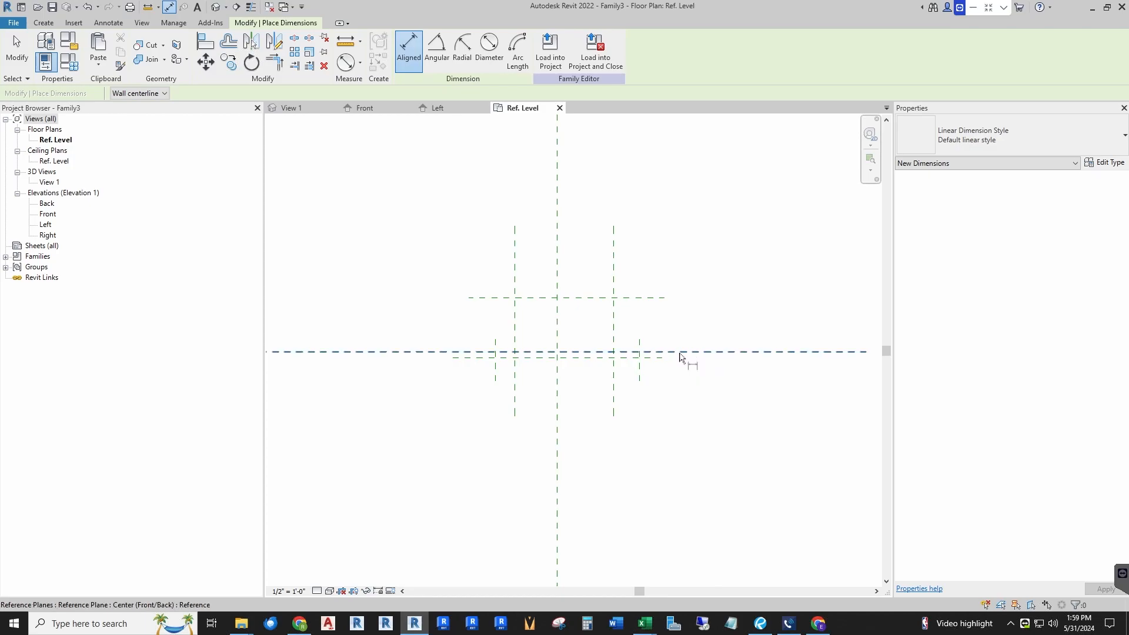
{"action": "key", "text": "Escape"}
{"action": "key", "text": "Escape"}
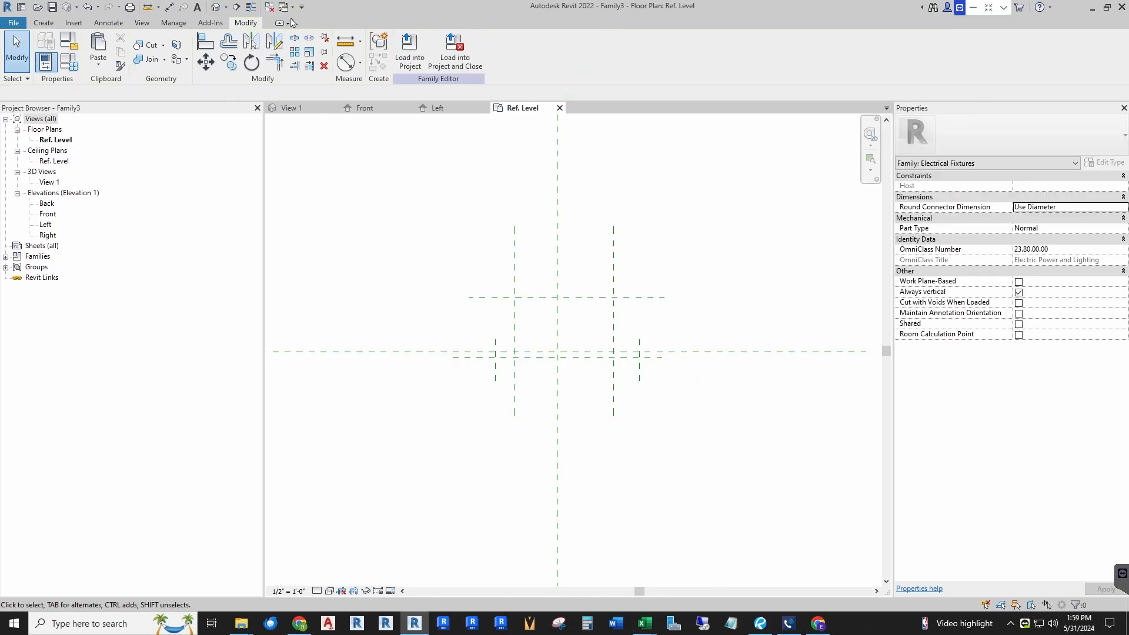
Step: Place an aligned dimension between the center front/back plane and the upper horizontal reference plane
{"action": "left_click", "coordinate": [169, 7]}
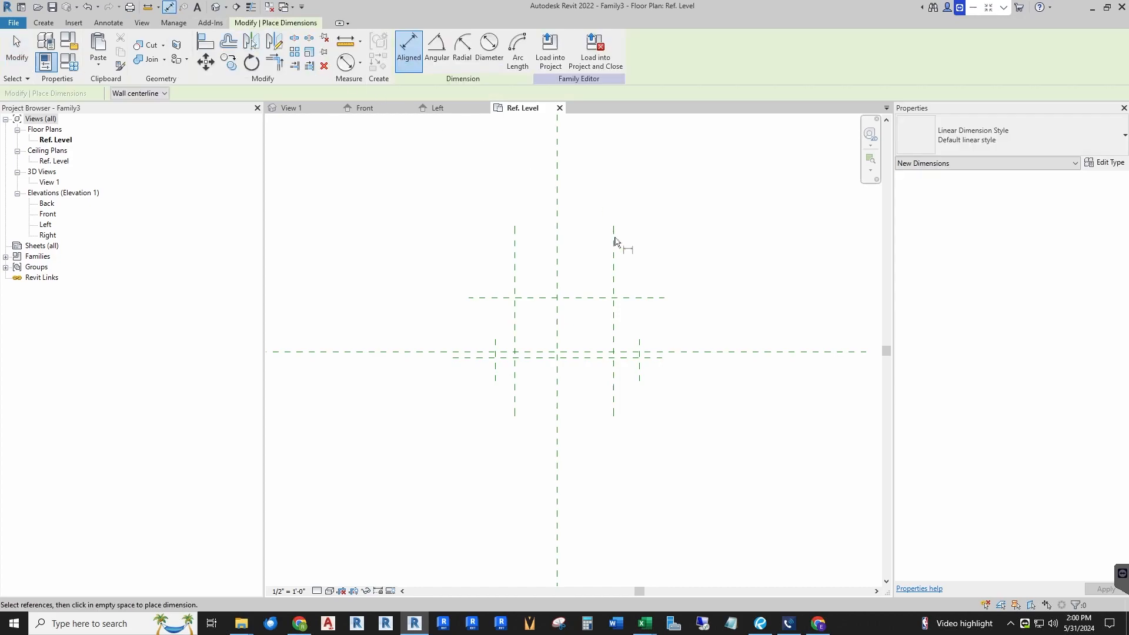
{"action": "left_click", "coordinate": [674, 353]}
{"action": "left_click", "coordinate": [657, 298]}
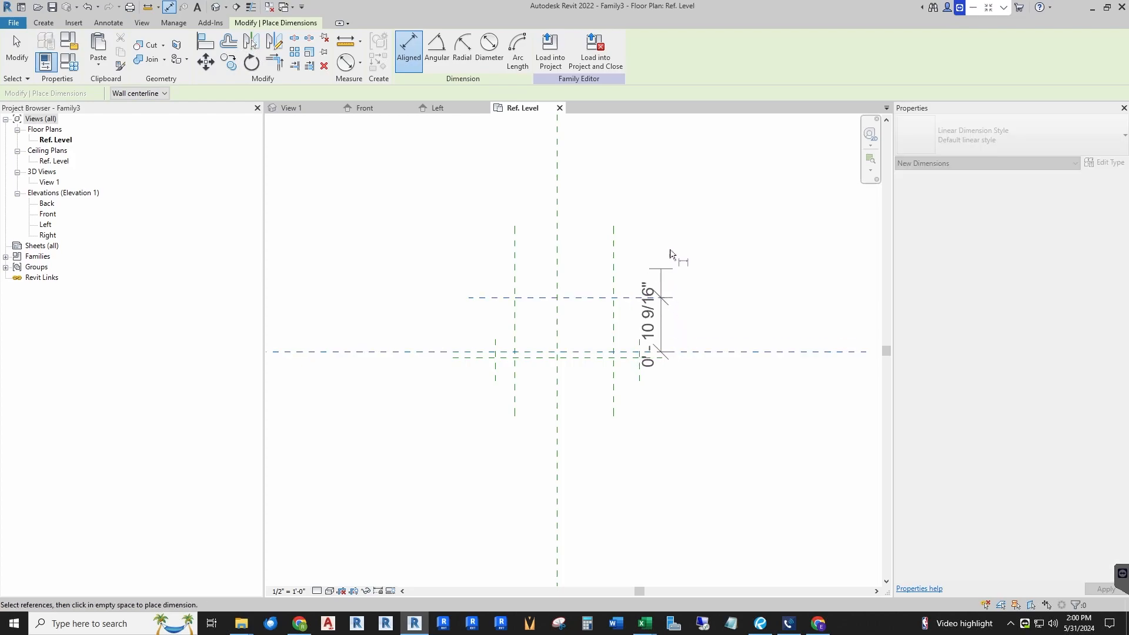
{"action": "left_click", "coordinate": [718, 204]}
{"action": "key", "text": "Escape"}
{"action": "key", "text": "Escape"}
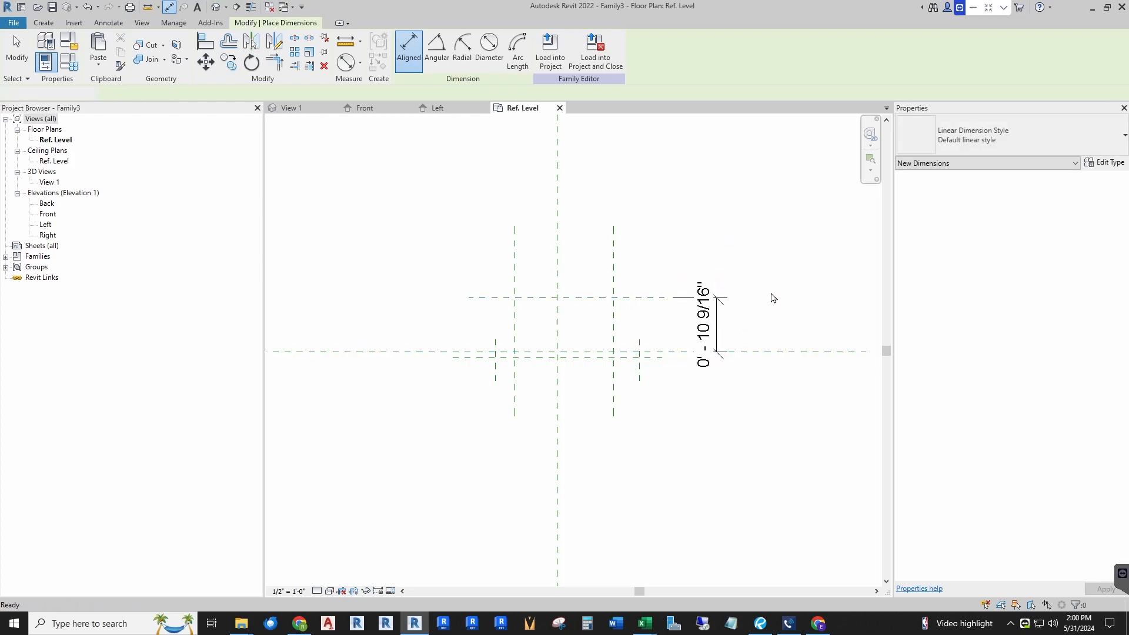
Step: Label that dimension with a new family type parameter named Box Depth and review it in Family Types
{"action": "left_click", "coordinate": [706, 330]}
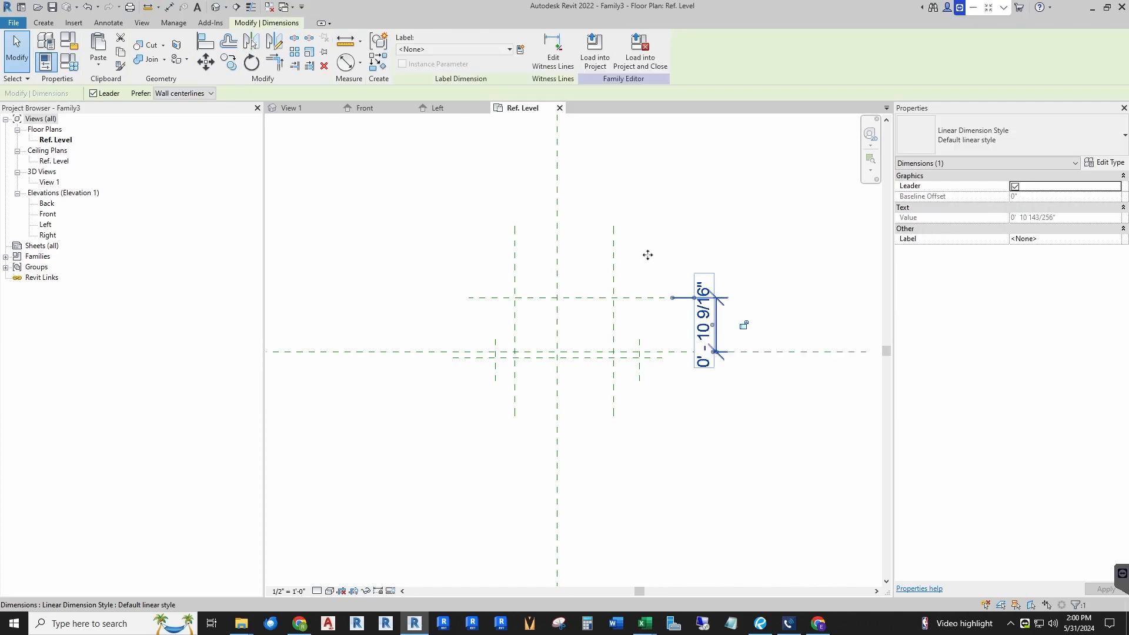
{"action": "left_click", "coordinate": [521, 50]}
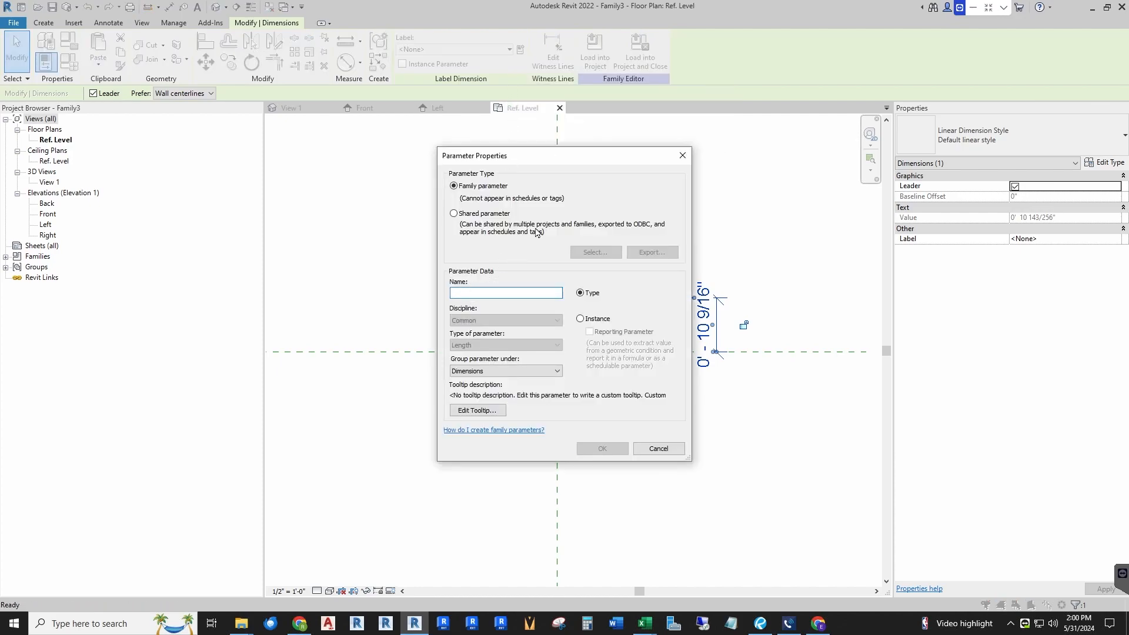
{"action": "type", "text": "Box Depth"}
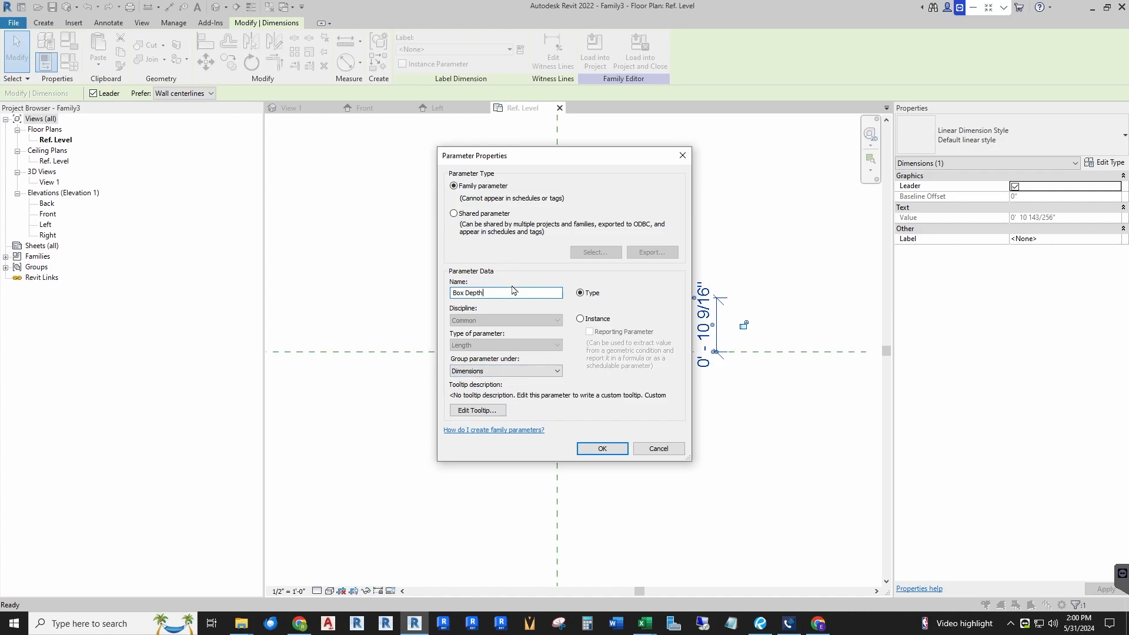
{"action": "left_click", "coordinate": [601, 448]}
{"action": "left_click", "coordinate": [46, 62]}
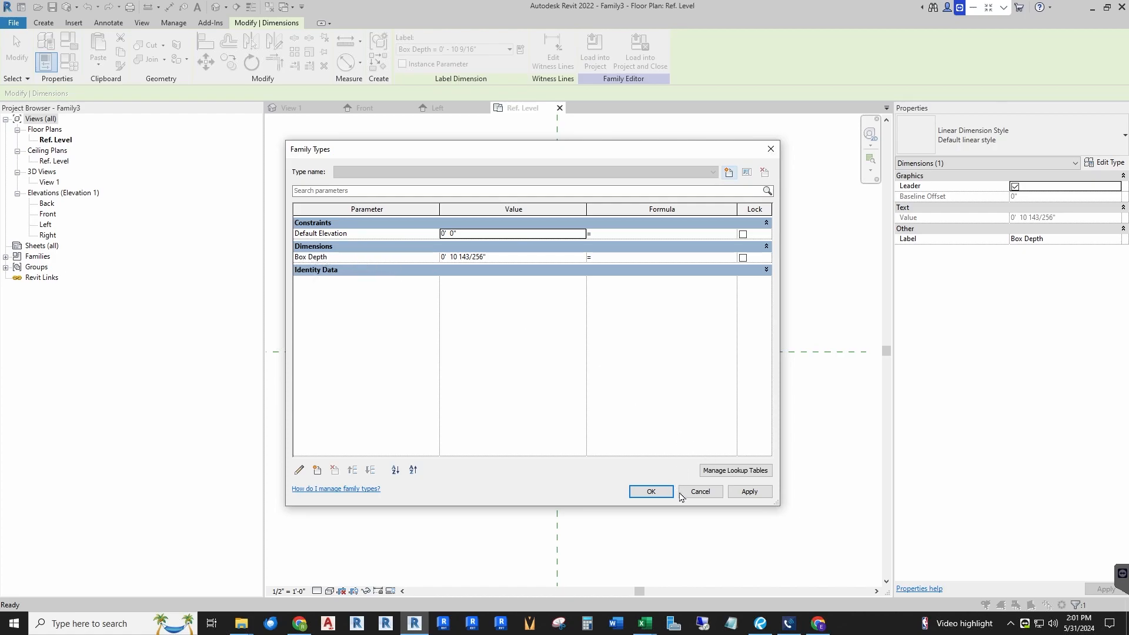
{"action": "left_click", "coordinate": [655, 493]}
{"action": "left_click", "coordinate": [655, 494]}
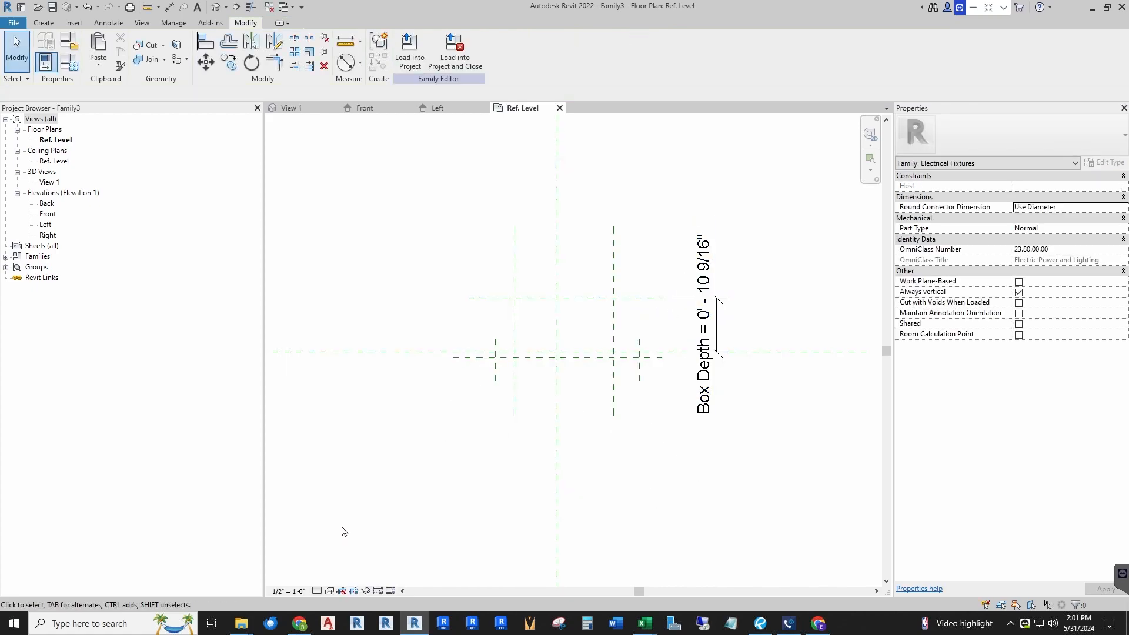
Step: Set the view scale to 1" = 1'-0"
{"action": "left_click", "coordinate": [288, 591]}
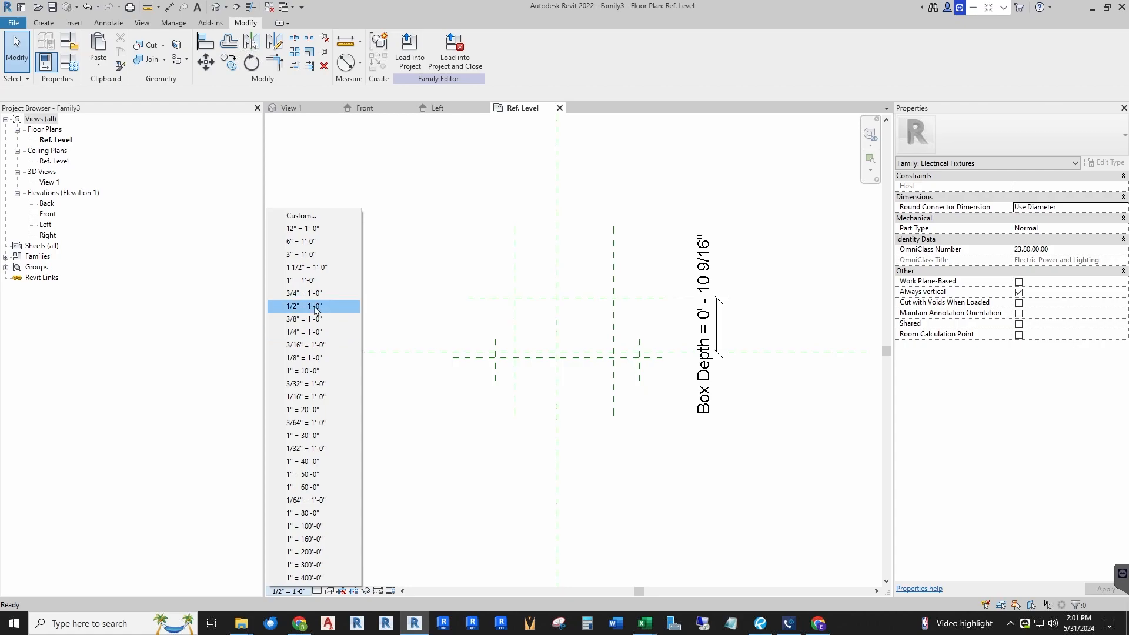
{"action": "left_click", "coordinate": [304, 281]}
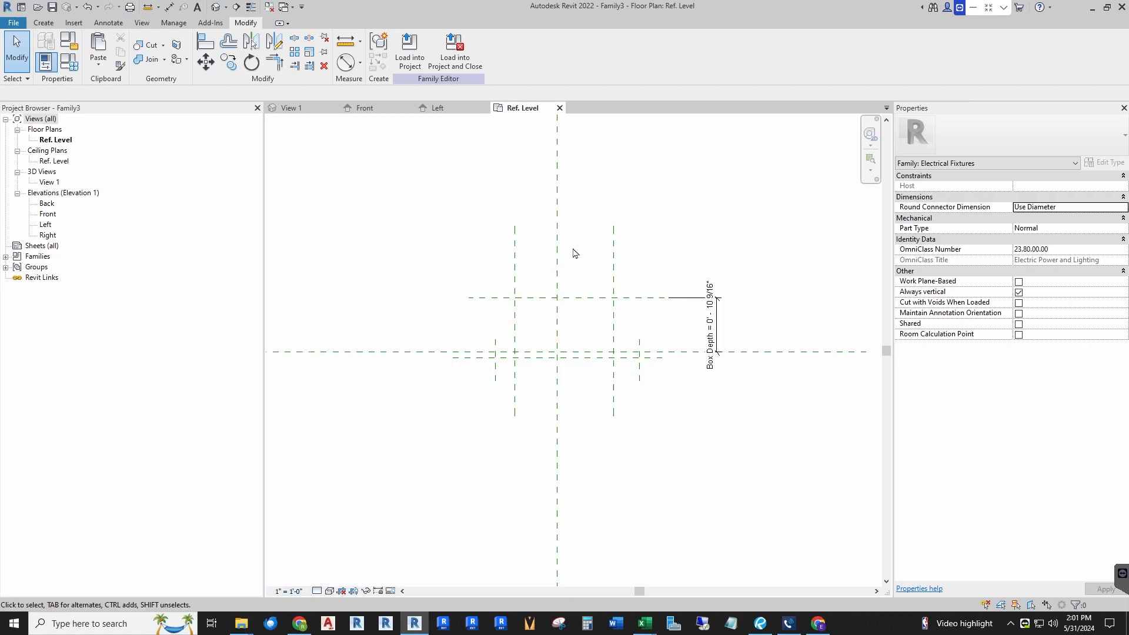
{"action": "scroll", "coordinate": [704, 331], "scroll_direction": "up", "scroll_amount": 3}
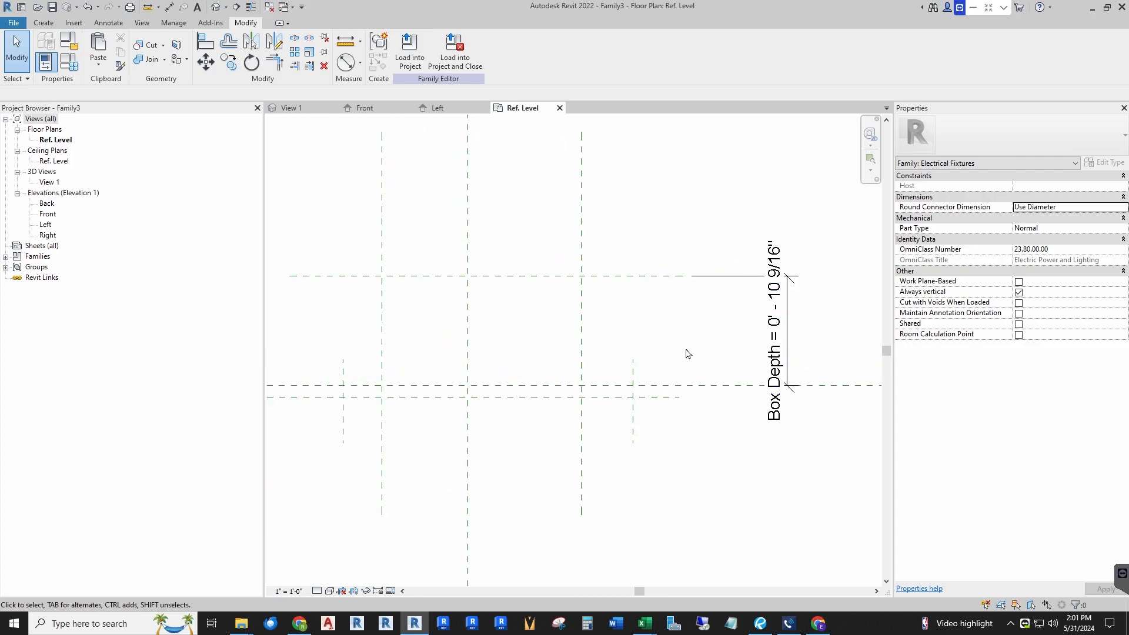
{"action": "scroll", "coordinate": [725, 356], "scroll_direction": "down", "scroll_amount": 1}
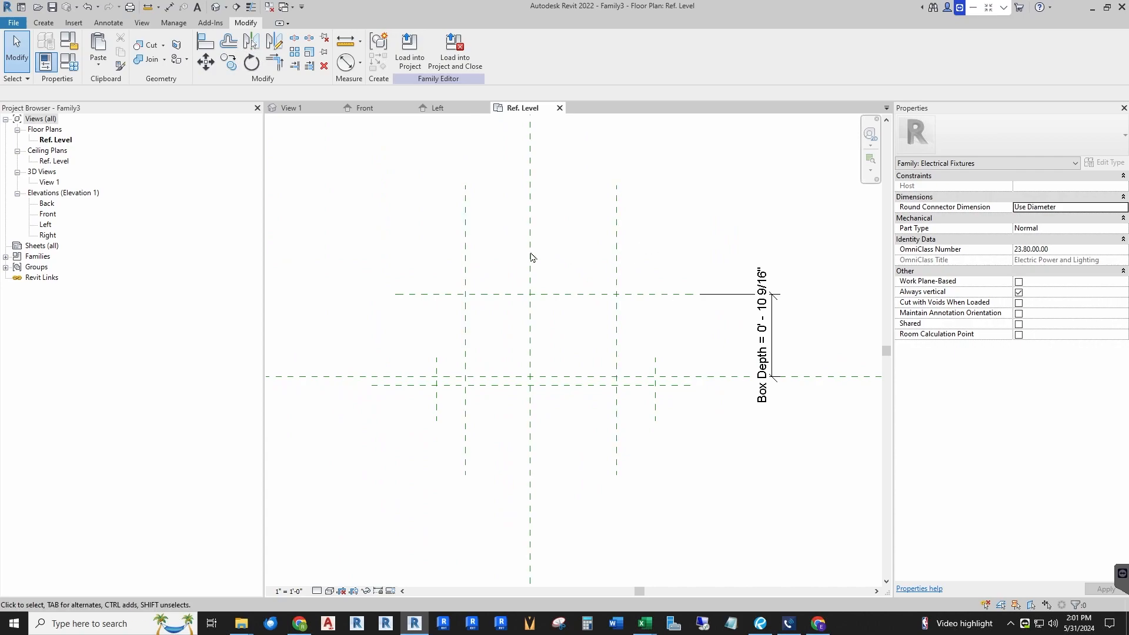
Step: Dimension the left and right vertical reference planes and label the dimension with a new type parameter named Box Width
{"action": "left_click", "coordinate": [168, 10]}
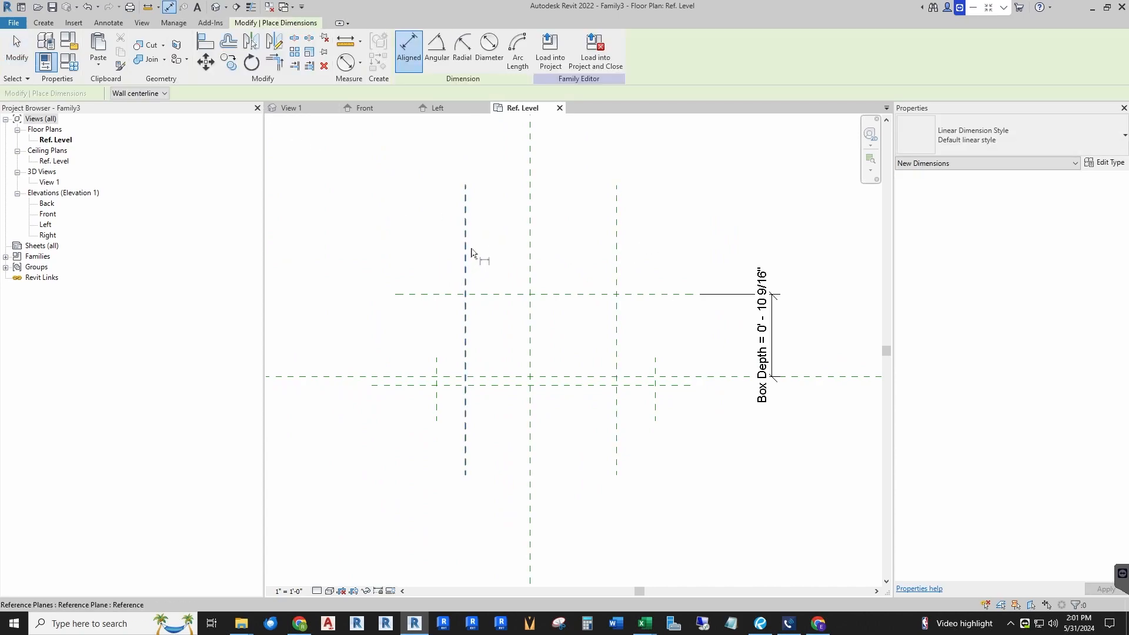
{"action": "left_click", "coordinate": [465, 247]}
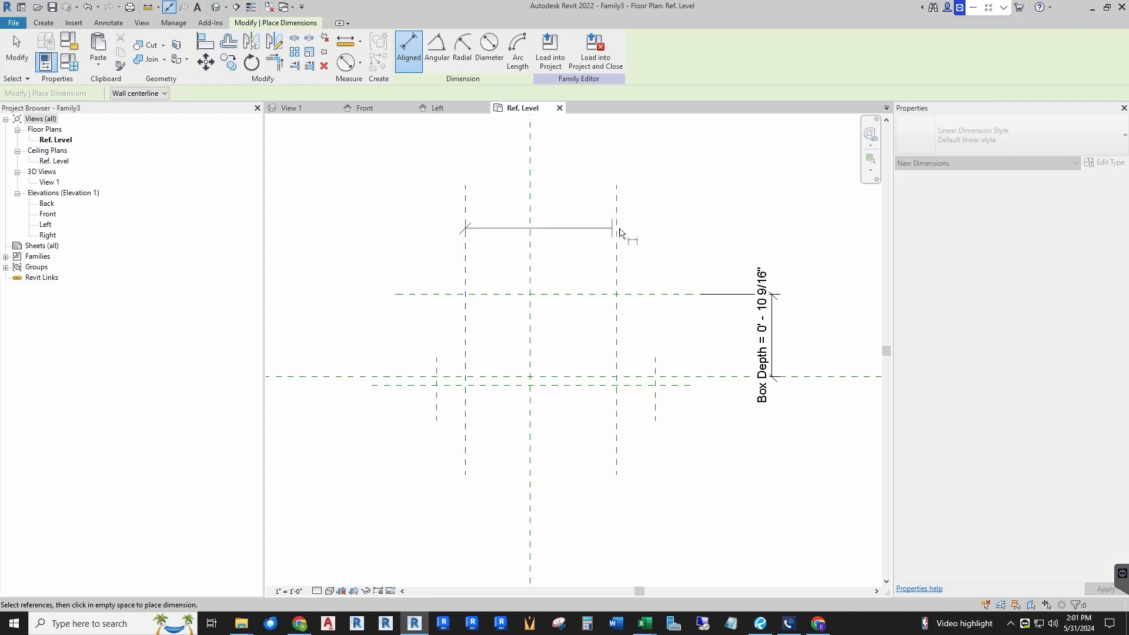
{"action": "left_click", "coordinate": [616, 228]}
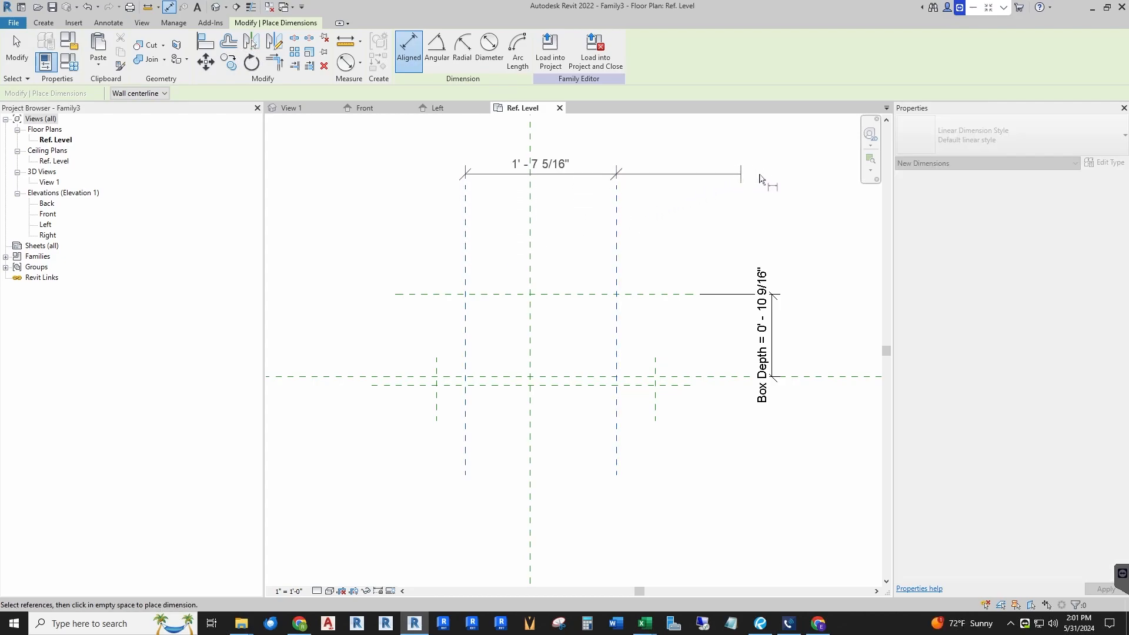
{"action": "left_click", "coordinate": [762, 175]}
{"action": "key", "text": "Escape"}
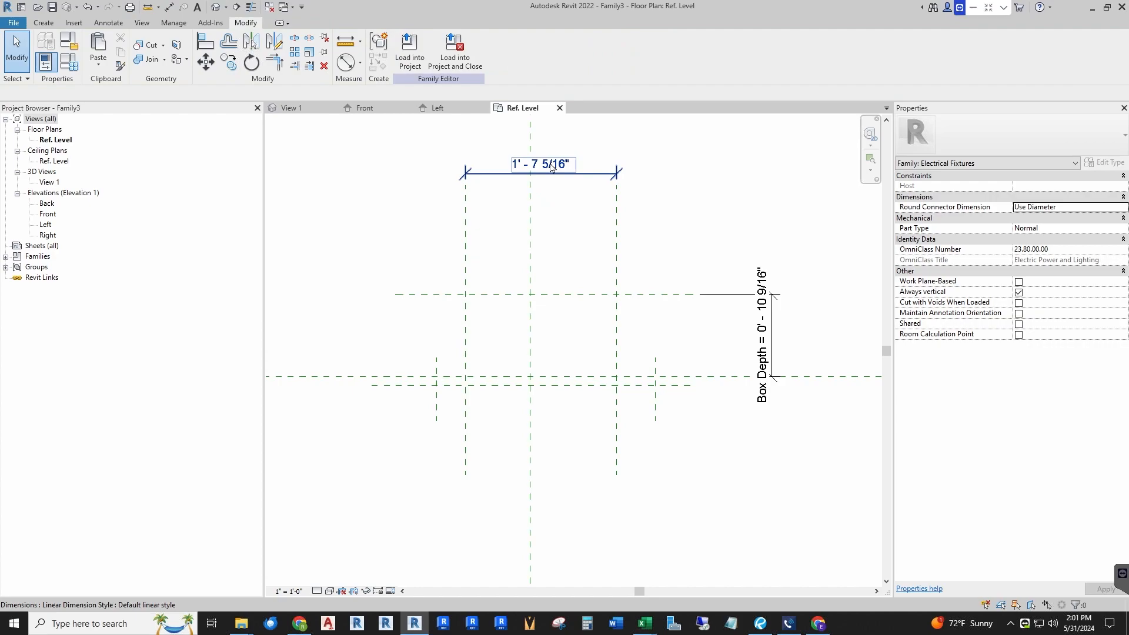
{"action": "left_click", "coordinate": [521, 50]}
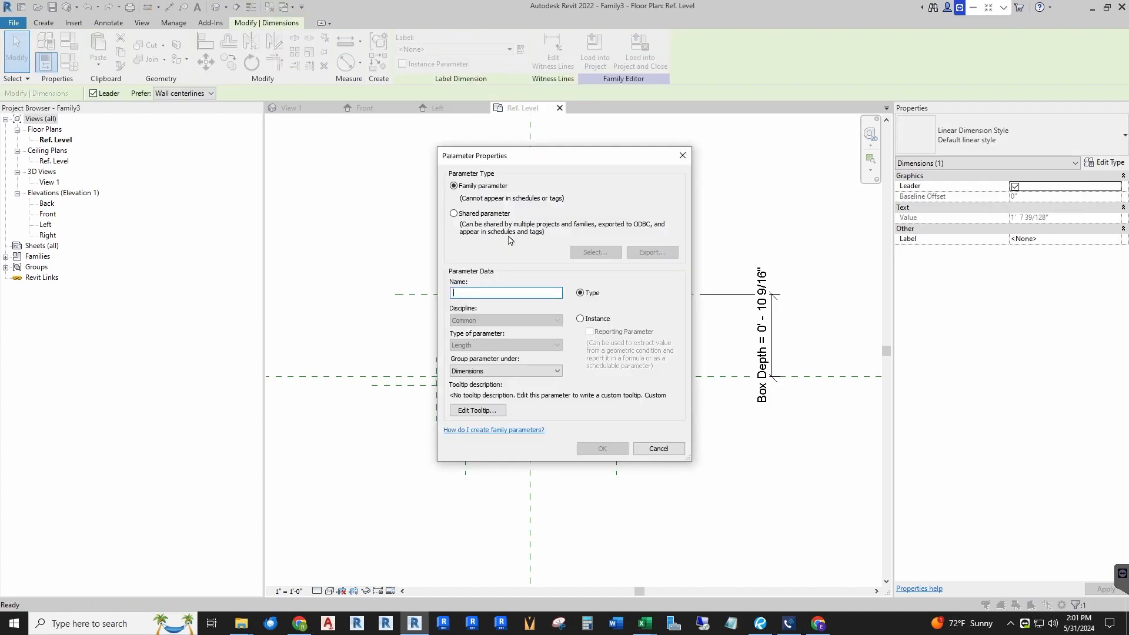
{"action": "type", "text": "Box Width"}
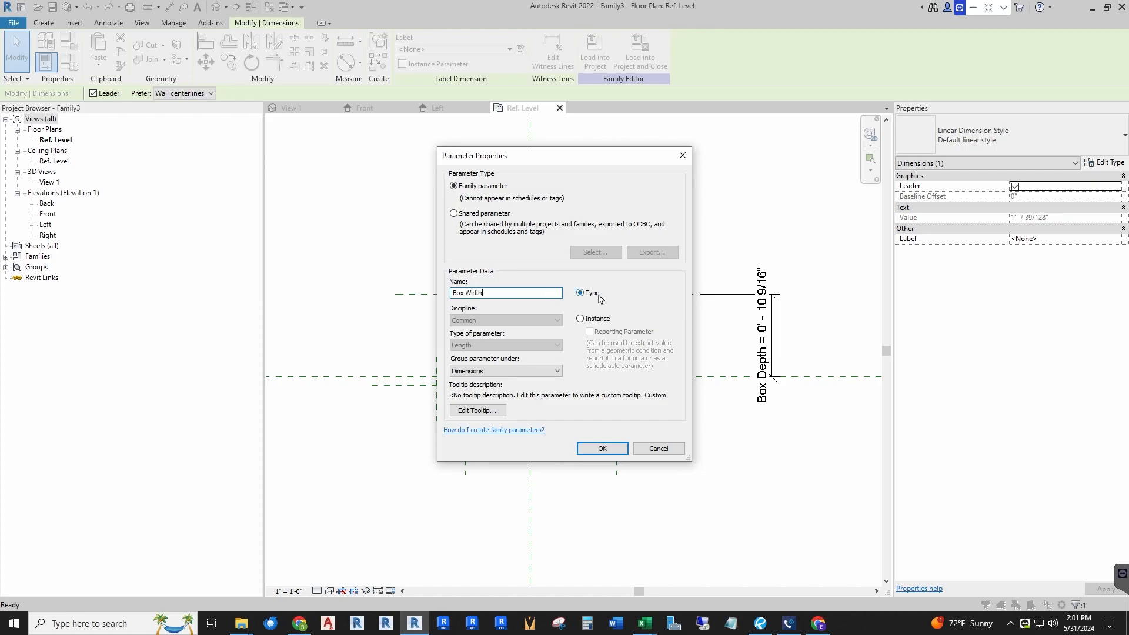
{"action": "left_click", "coordinate": [602, 448]}
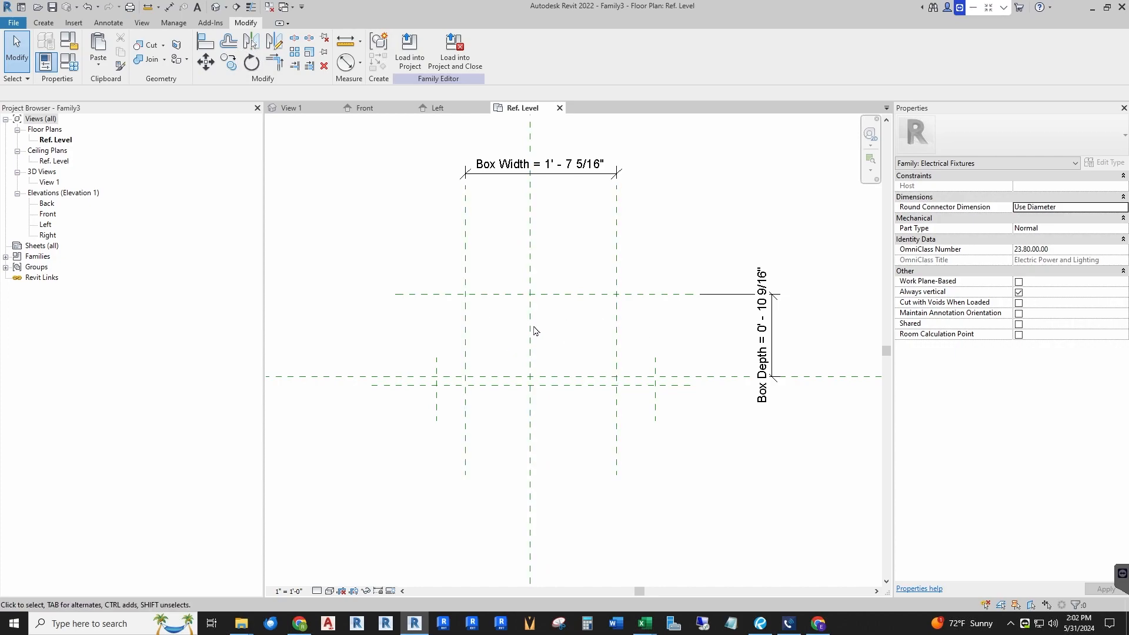
Step: Add a chained dimension across the left, center and right vertical planes and make its segments equal
{"action": "left_click", "coordinate": [169, 7]}
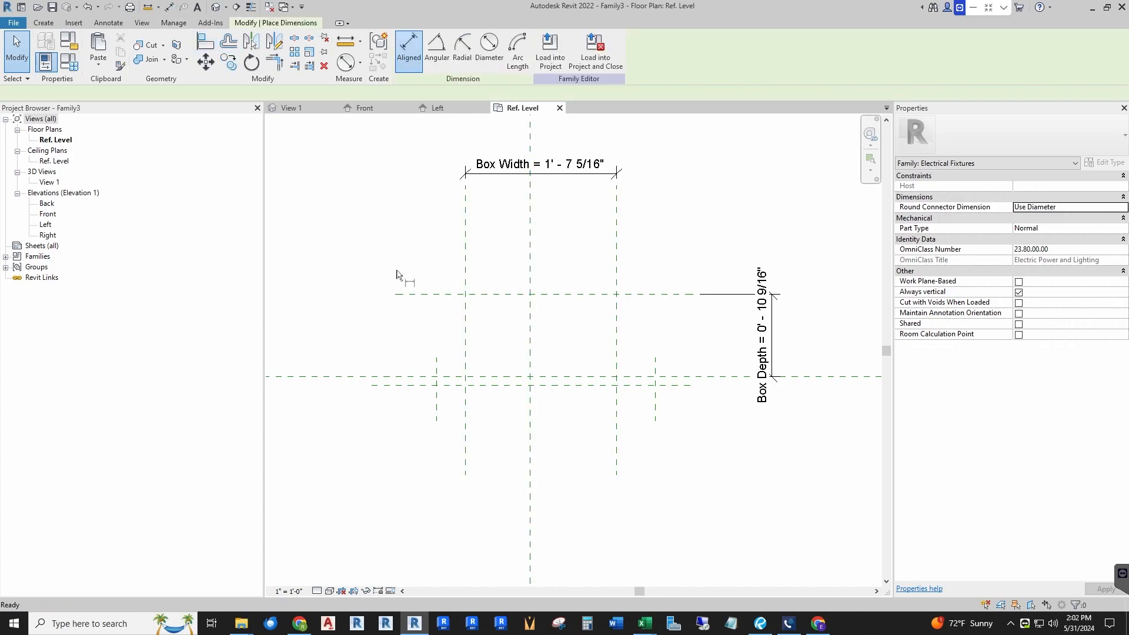
{"action": "left_click", "coordinate": [466, 455]}
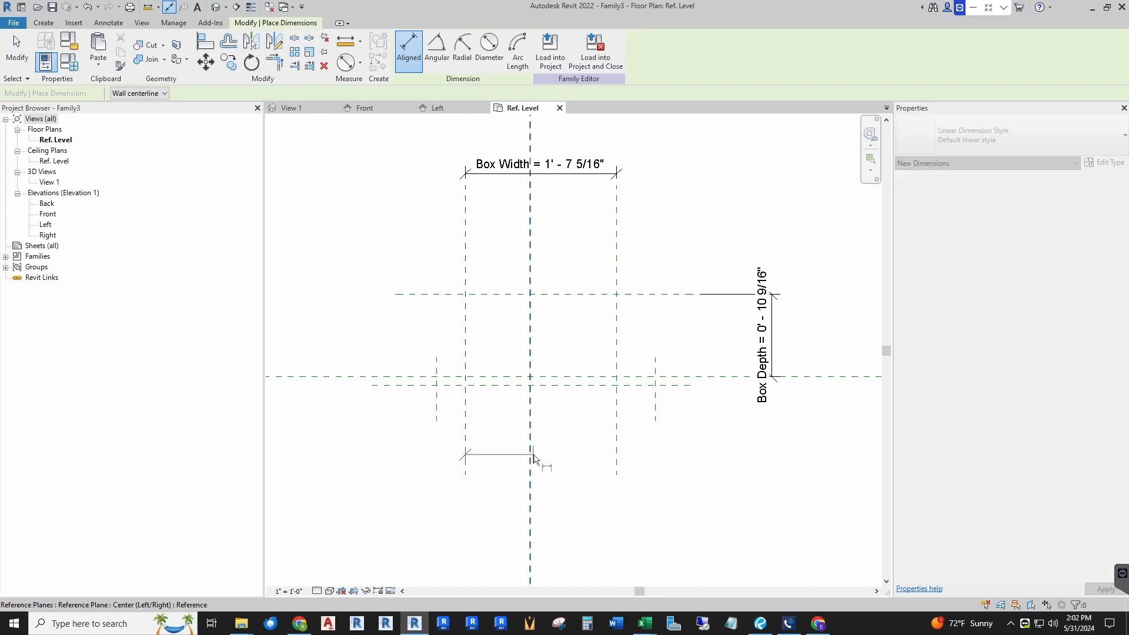
{"action": "left_click", "coordinate": [531, 457]}
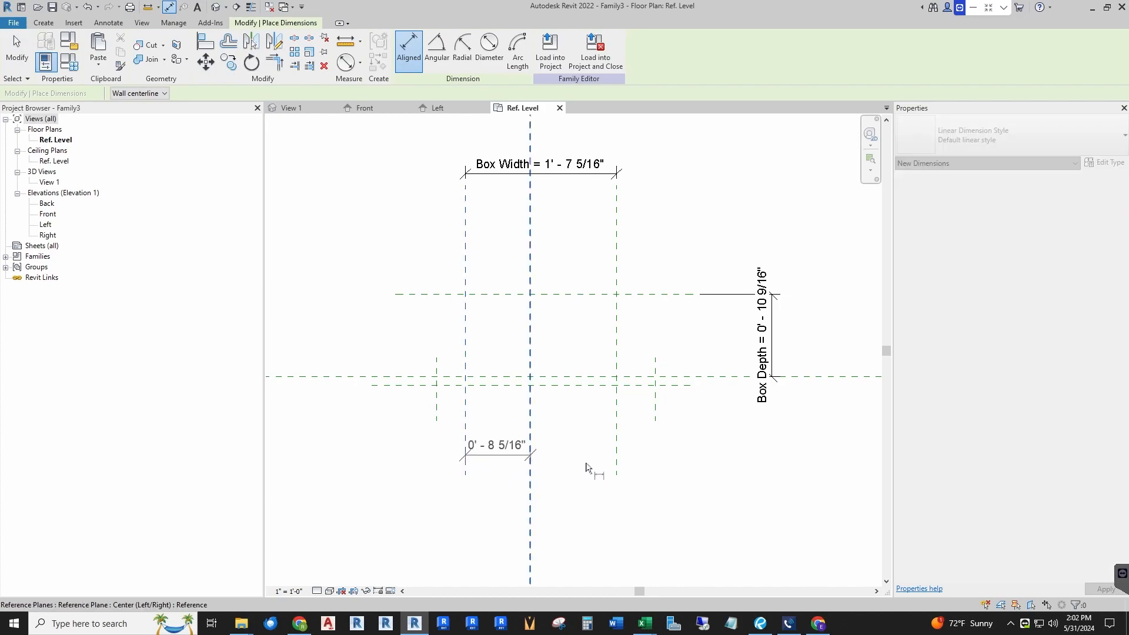
{"action": "left_click", "coordinate": [617, 460]}
{"action": "left_click", "coordinate": [735, 464]}
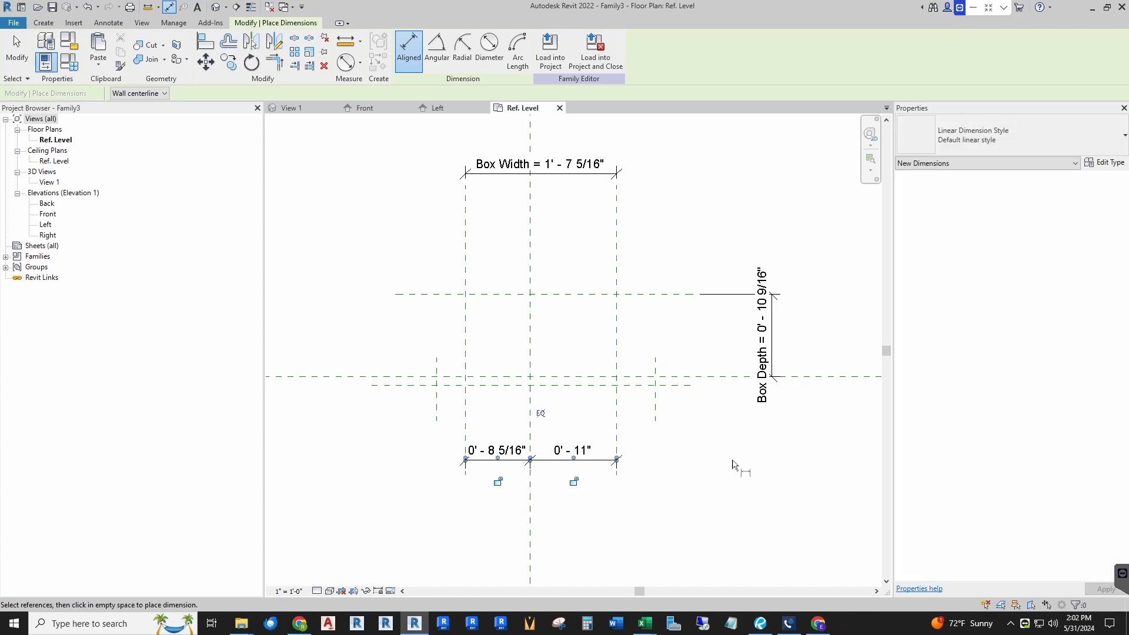
{"action": "left_click", "coordinate": [540, 414]}
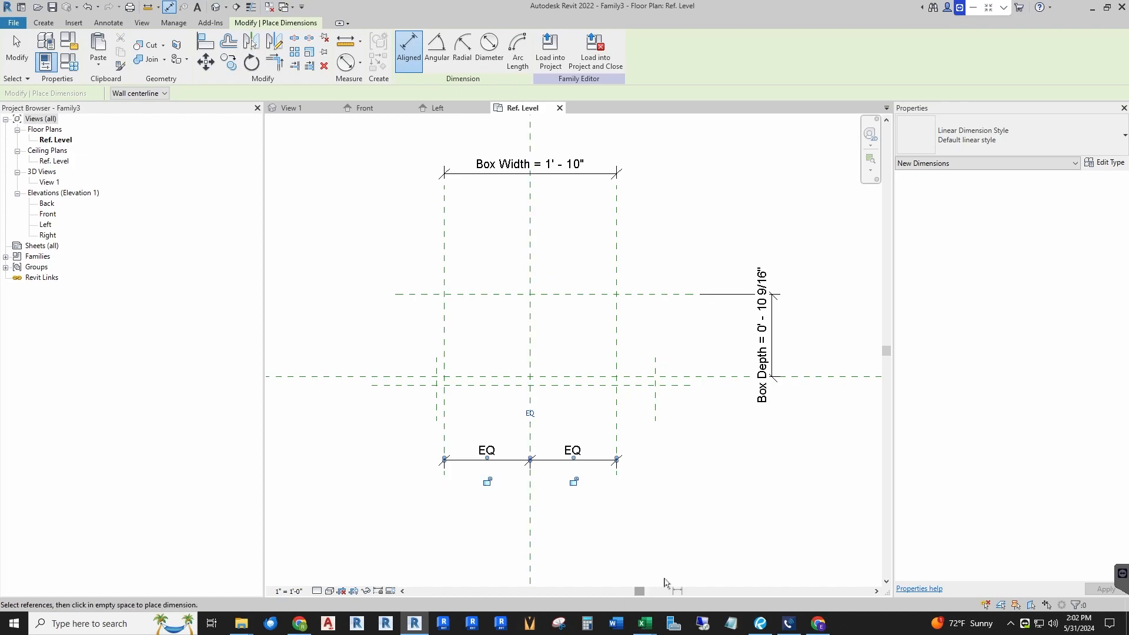
{"action": "key", "text": "Escape"}
{"action": "key", "text": "Escape"}
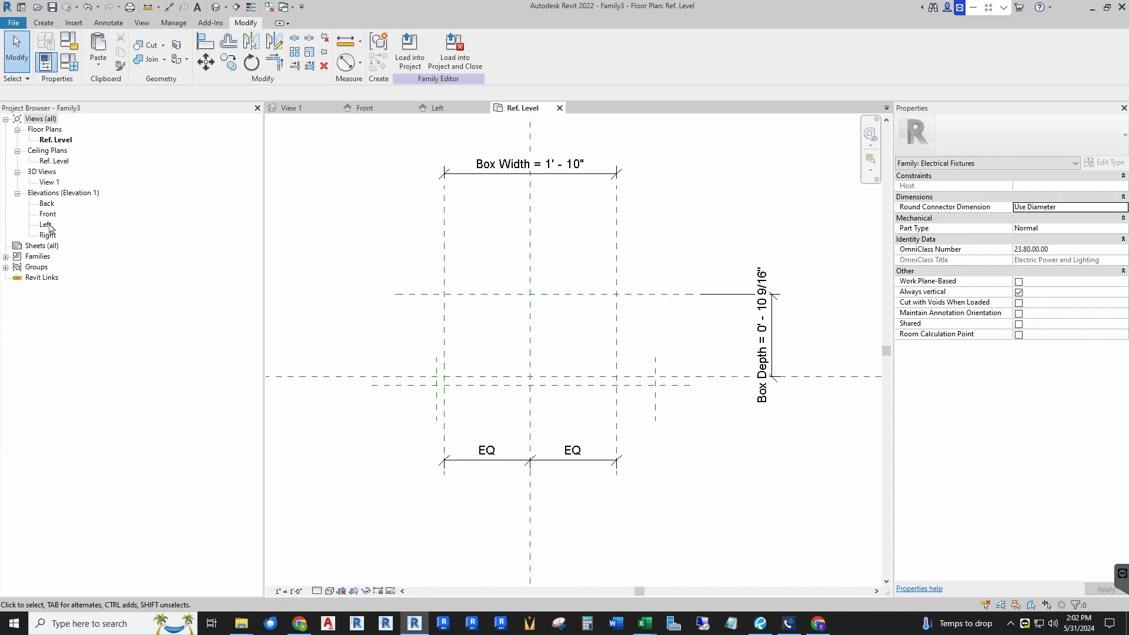
Step: Rename the Ref. Level floor plan to Top View and the View 1 3D view to 3D View
{"action": "left_click", "coordinate": [55, 140]}
{"action": "left_click", "coordinate": [55, 140]}
{"action": "type", "text": "Top View"}
{"action": "key", "text": "Return"}
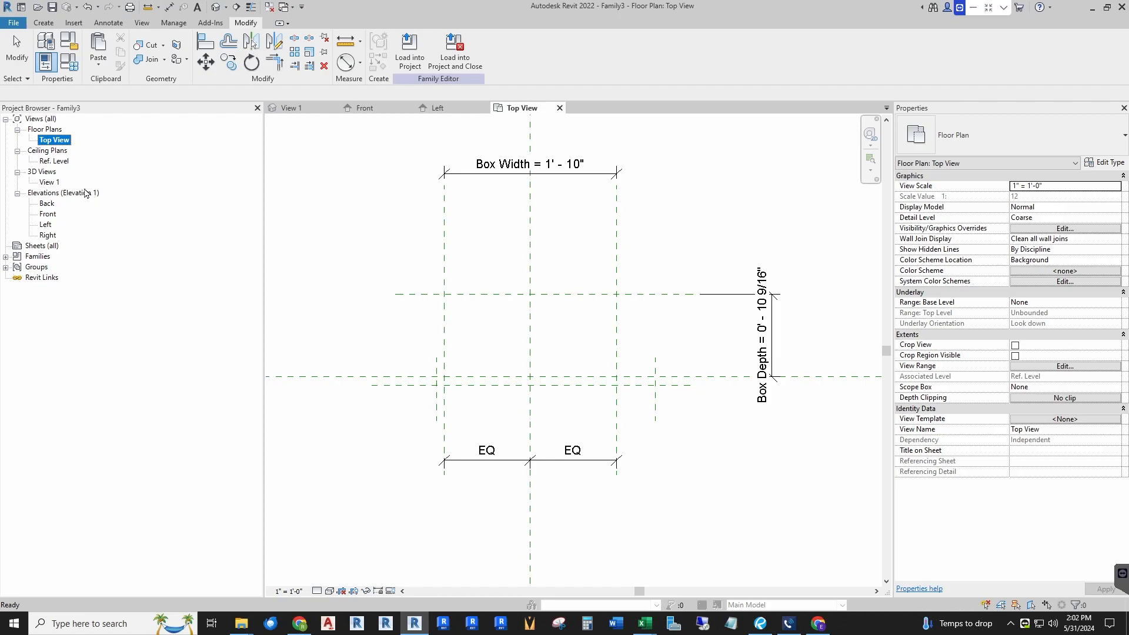
{"action": "left_click", "coordinate": [44, 182]}
{"action": "left_click", "coordinate": [44, 182]}
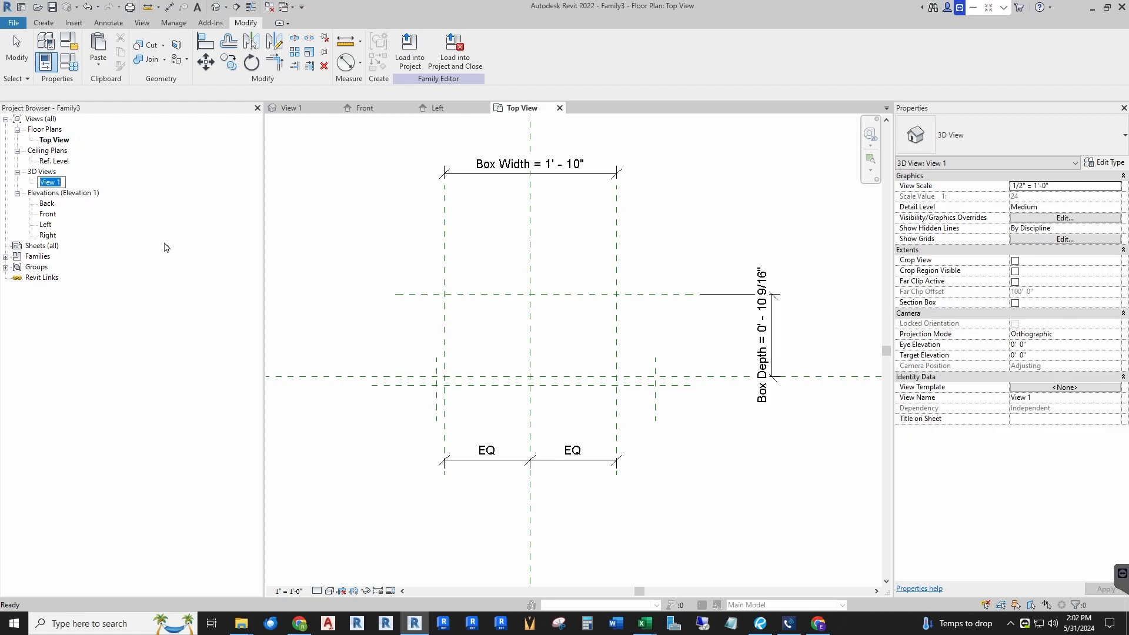
{"action": "type", "text": "3D View"}
{"action": "key", "text": "Return"}
Step: Open the Front elevation view and examine the reference planes
{"action": "double_click", "coordinate": [48, 215]}
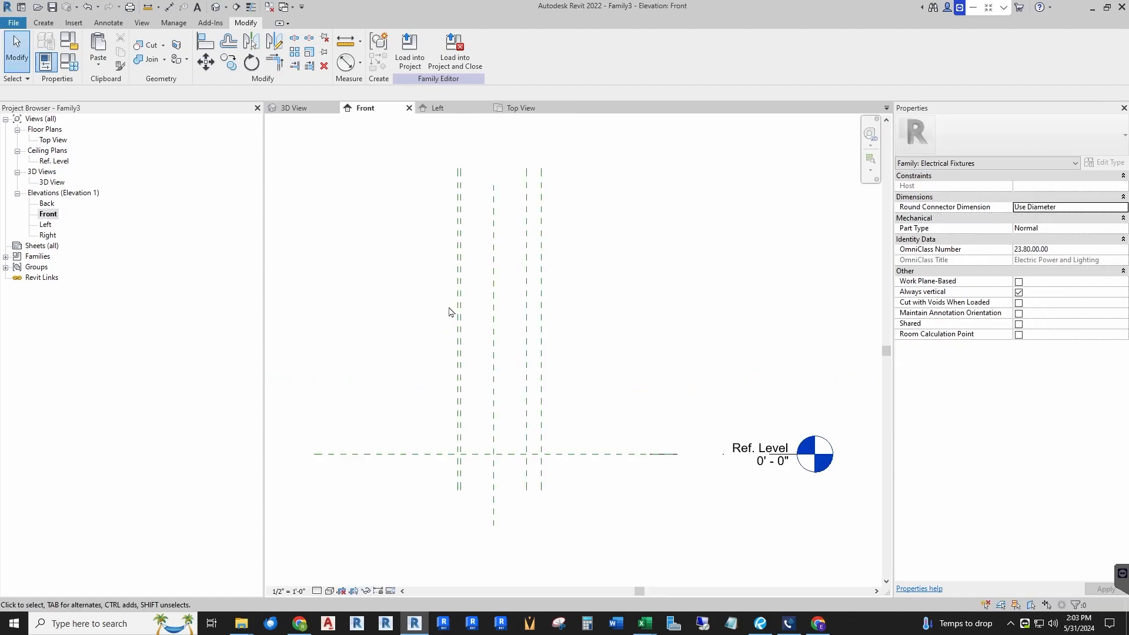
{"action": "scroll", "coordinate": [596, 253], "scroll_direction": "down", "scroll_amount": 2}
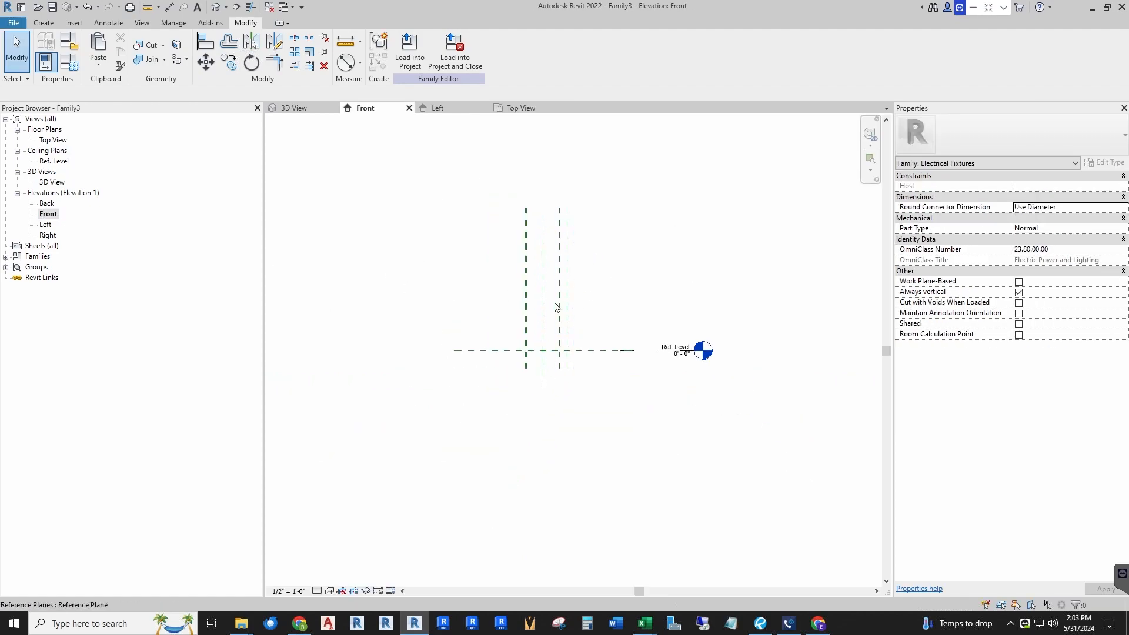
{"action": "scroll", "coordinate": [585, 311], "scroll_direction": "up", "scroll_amount": 2}
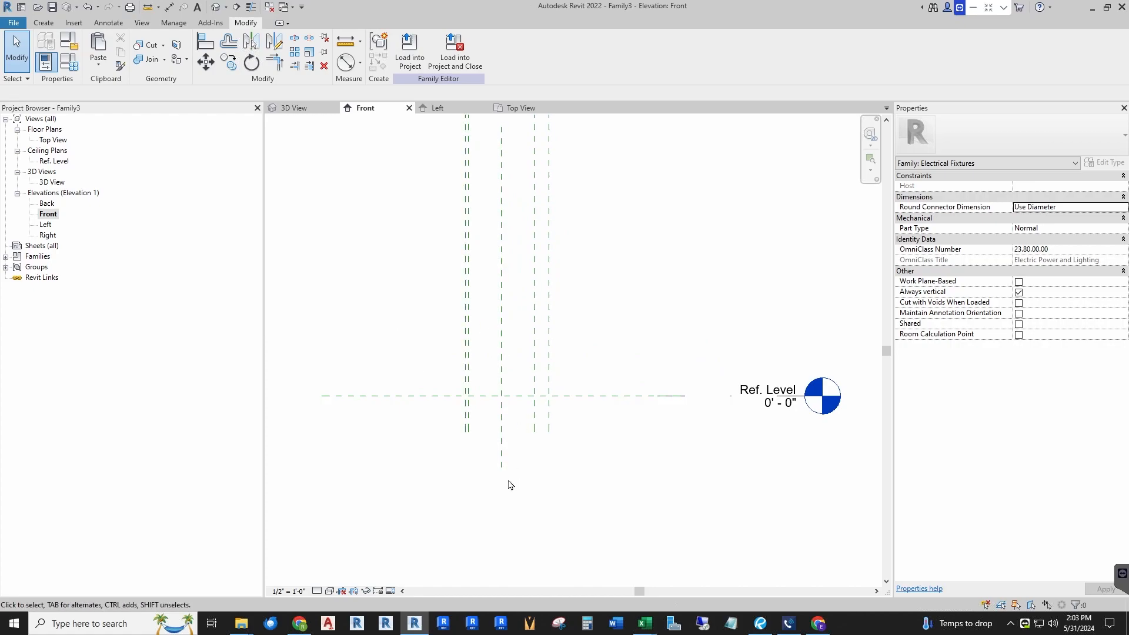
Step: Extend the lower ends of the four vertical reference planes further down in the Front elevation
{"action": "scroll", "coordinate": [477, 479], "scroll_direction": "up", "scroll_amount": 2}
{"action": "middle_click_drag", "start_coordinate": [477, 478], "coordinate": [482, 406]}
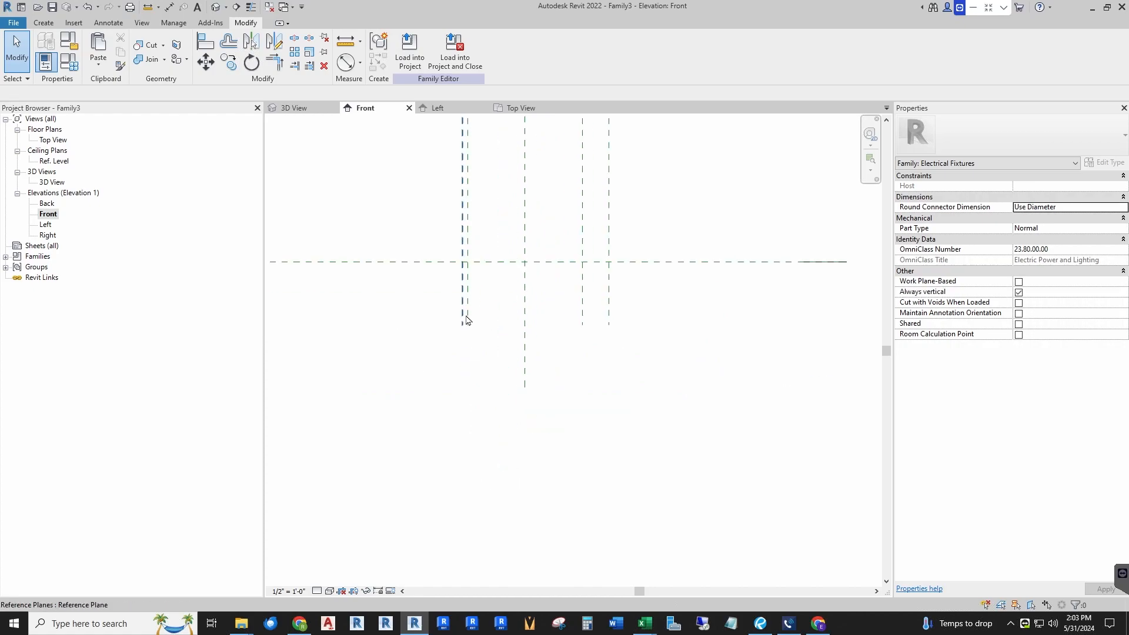
{"action": "left_click", "coordinate": [469, 323]}
{"action": "left_click_drag", "start_coordinate": [468, 325], "coordinate": [468, 478]}
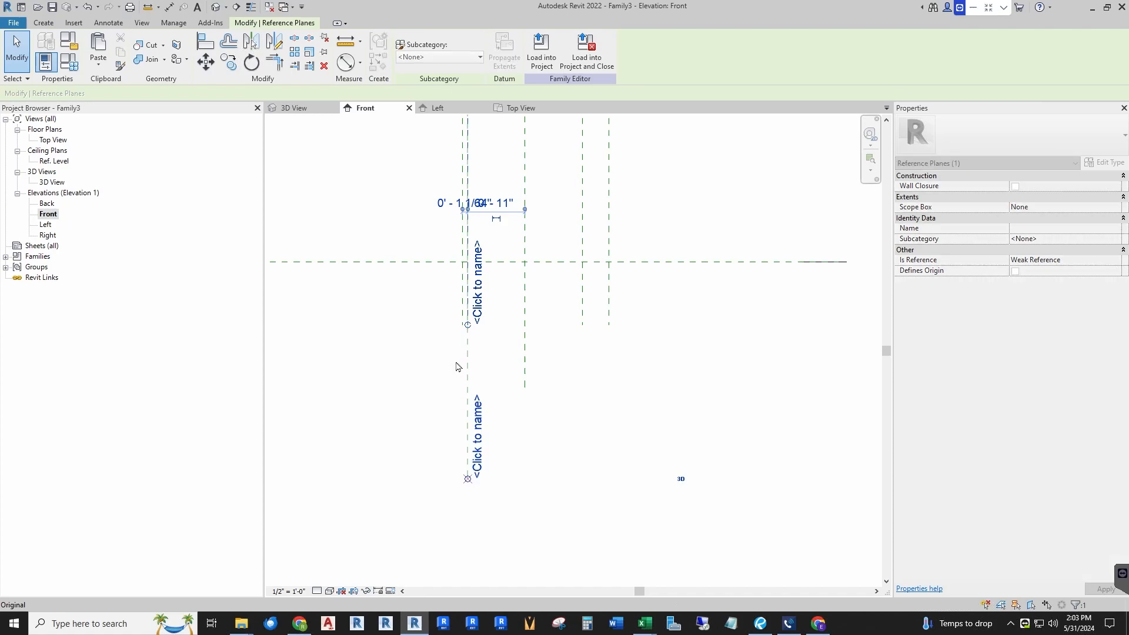
{"action": "left_click", "coordinate": [464, 321]}
{"action": "left_click", "coordinate": [462, 325]}
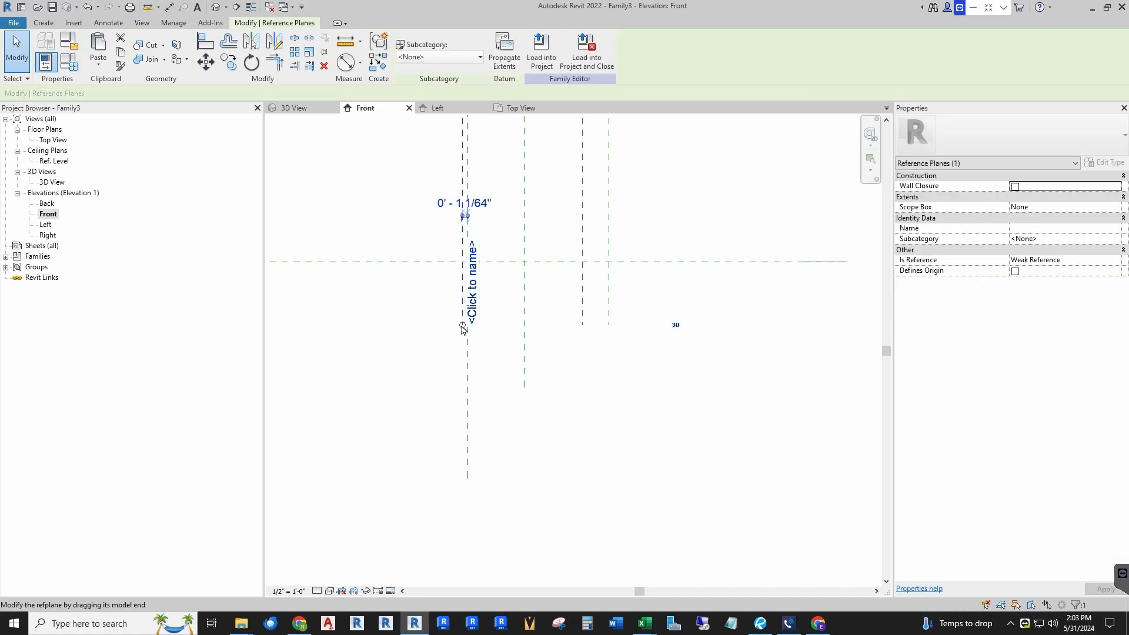
{"action": "left_click_drag", "start_coordinate": [462, 329], "coordinate": [462, 483]}
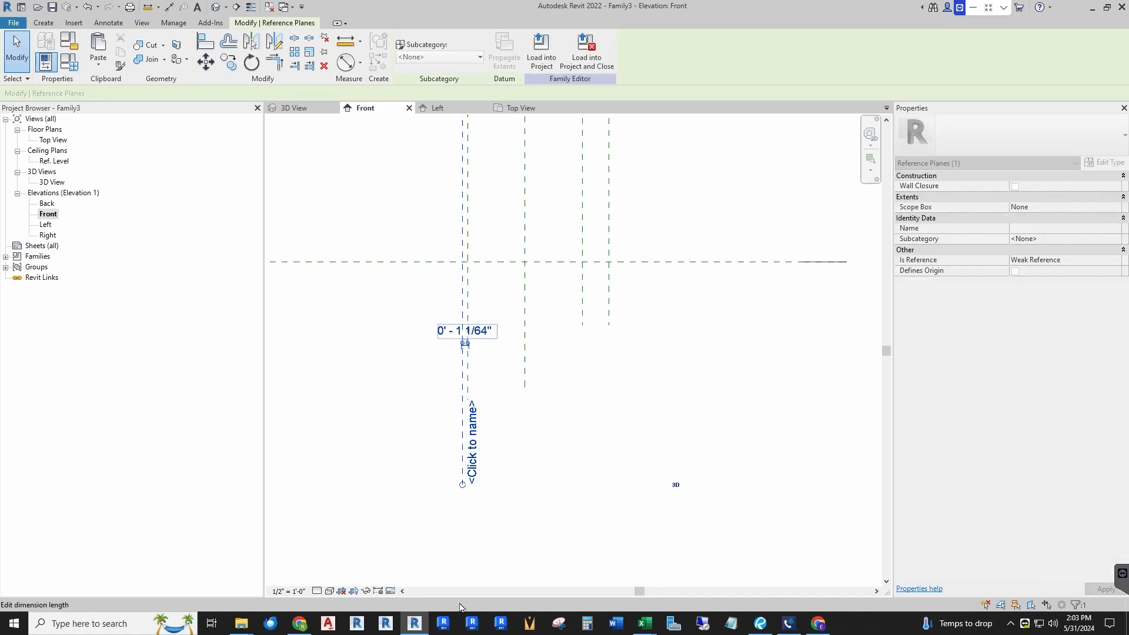
{"action": "left_click", "coordinate": [600, 324]}
{"action": "left_click", "coordinate": [586, 334]}
{"action": "left_click_drag", "start_coordinate": [582, 325], "coordinate": [582, 478]}
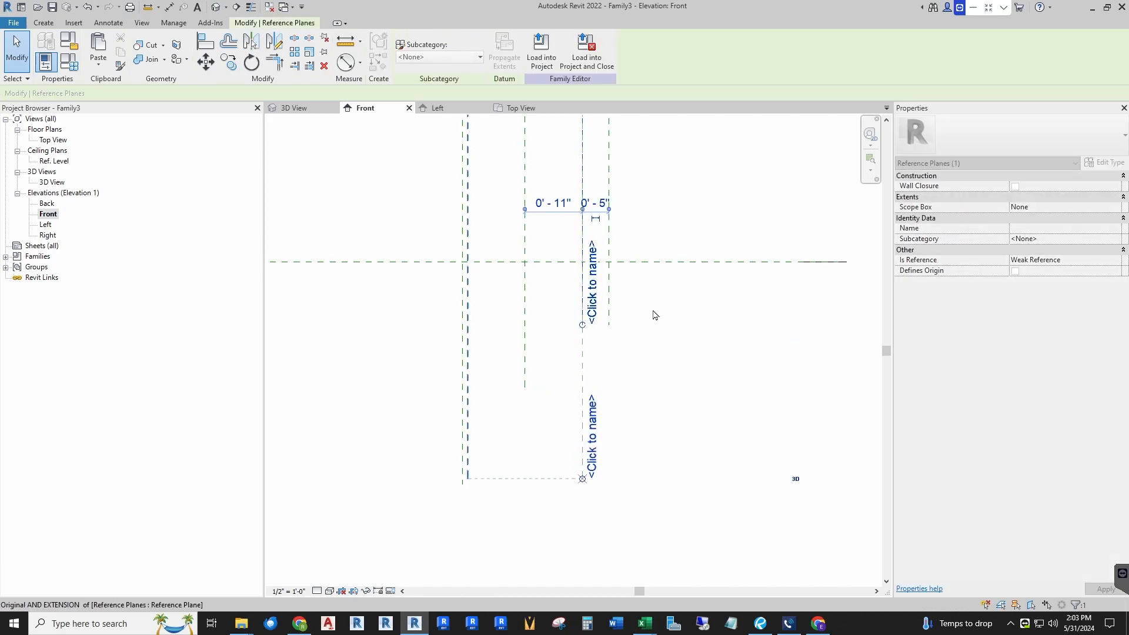
{"action": "left_click", "coordinate": [649, 333]}
{"action": "left_click", "coordinate": [609, 327]}
{"action": "left_click_drag", "start_coordinate": [609, 325], "coordinate": [612, 479]}
{"action": "left_click", "coordinate": [551, 344]}
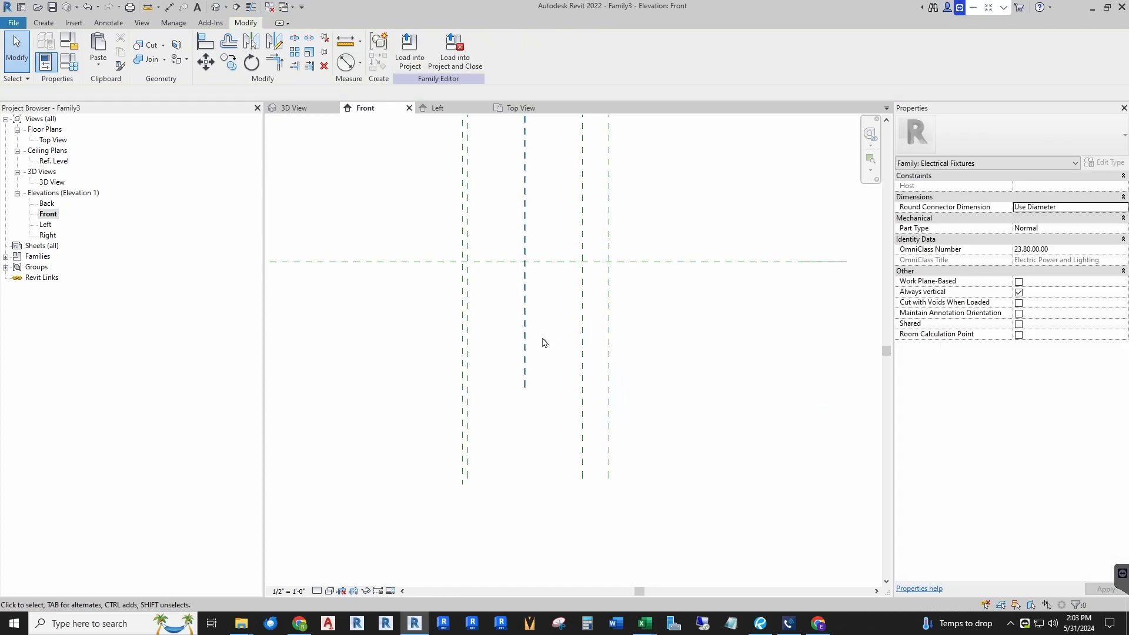
{"action": "left_click", "coordinate": [525, 331]}
{"action": "scroll", "coordinate": [518, 353], "scroll_direction": "down", "scroll_amount": 1}
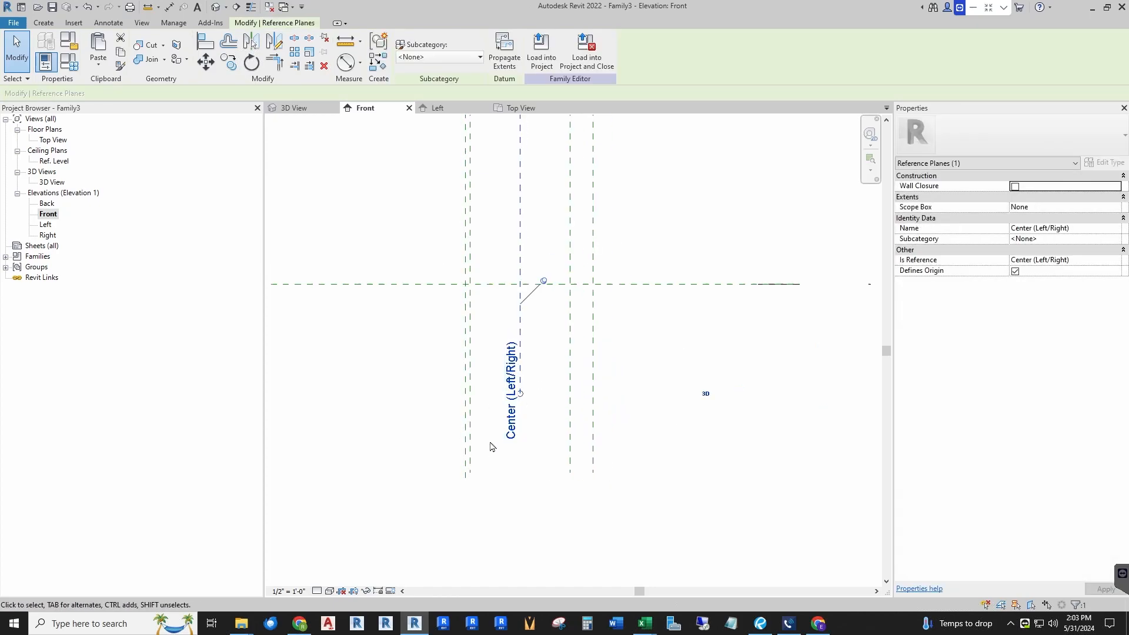
{"action": "key", "text": "Escape"}
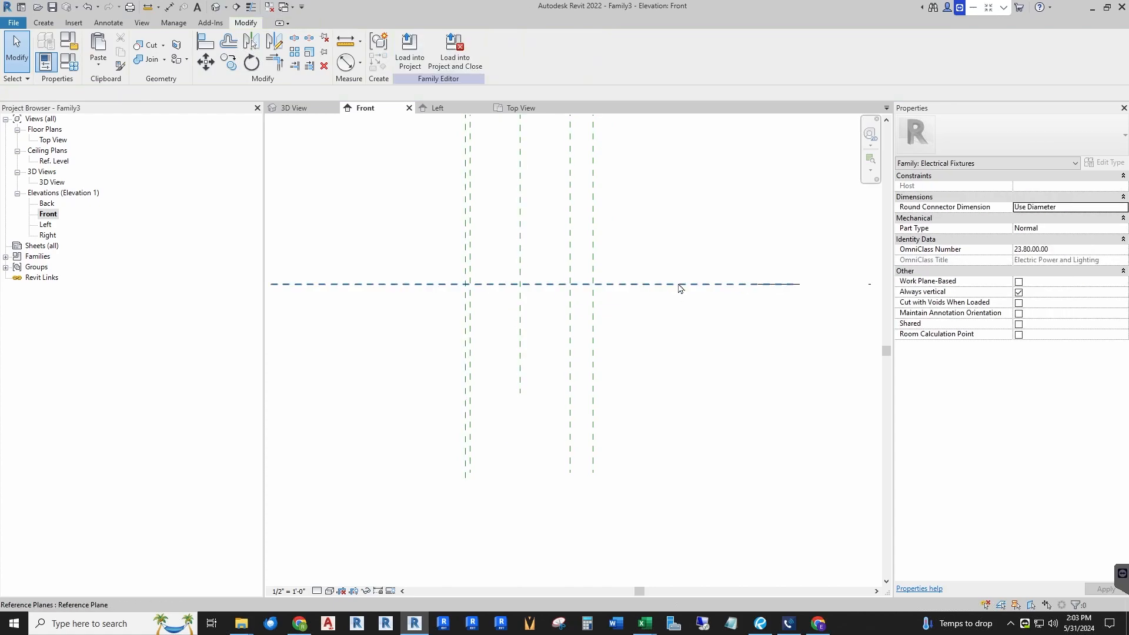
{"action": "scroll", "coordinate": [680, 382], "scroll_direction": "down", "scroll_amount": 2}
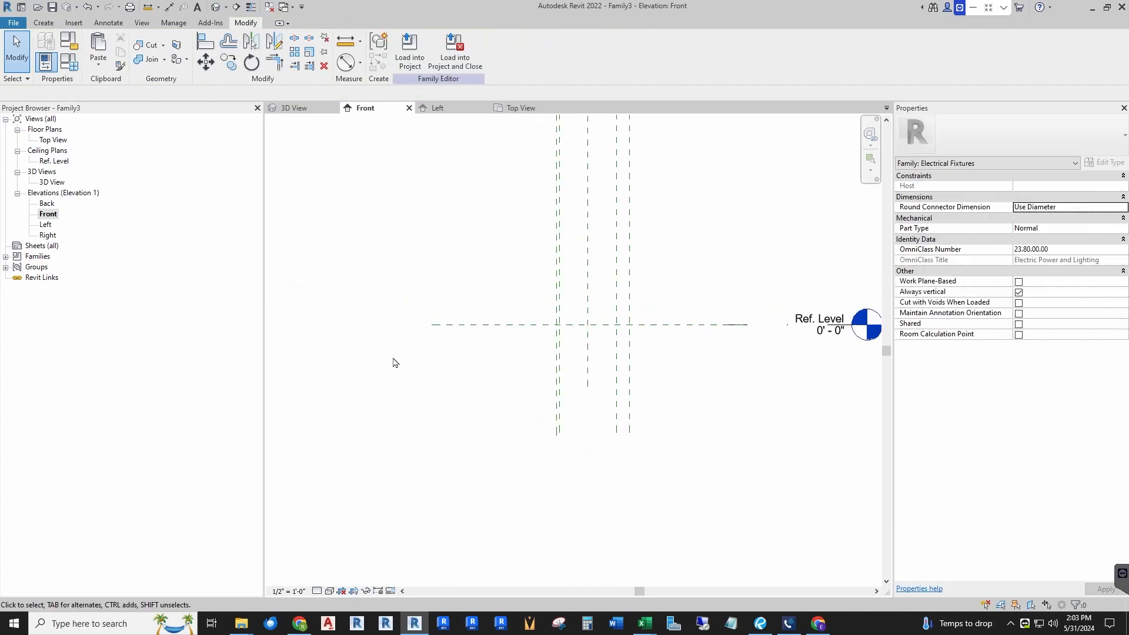
{"action": "scroll", "coordinate": [395, 358], "scroll_direction": "down", "scroll_amount": 1}
{"action": "scroll", "coordinate": [738, 334], "scroll_direction": "up", "scroll_amount": 2}
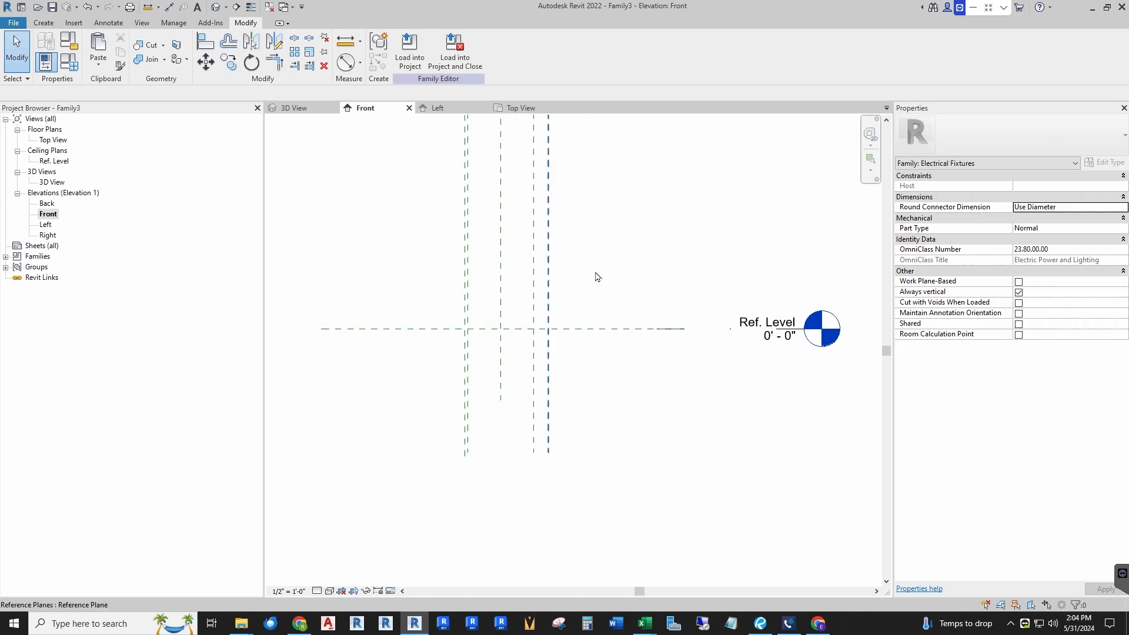
Step: Draw two horizontal reference planes across the vertical planes, one above and one below the Ref. Level
{"action": "left_click", "coordinate": [43, 22]}
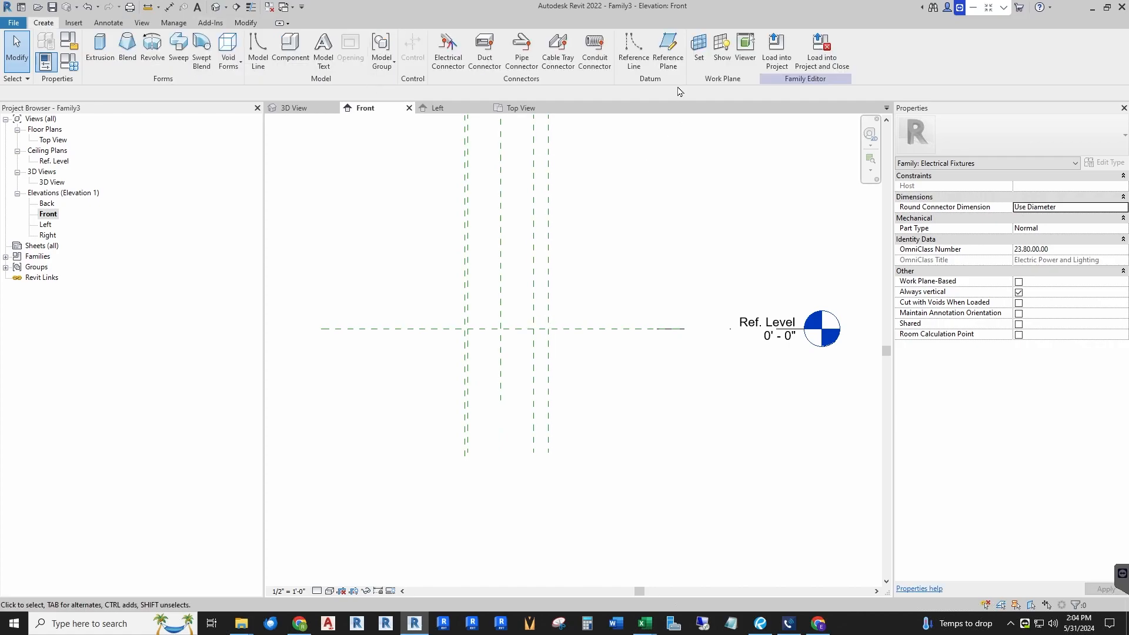
{"action": "left_click", "coordinate": [668, 50]}
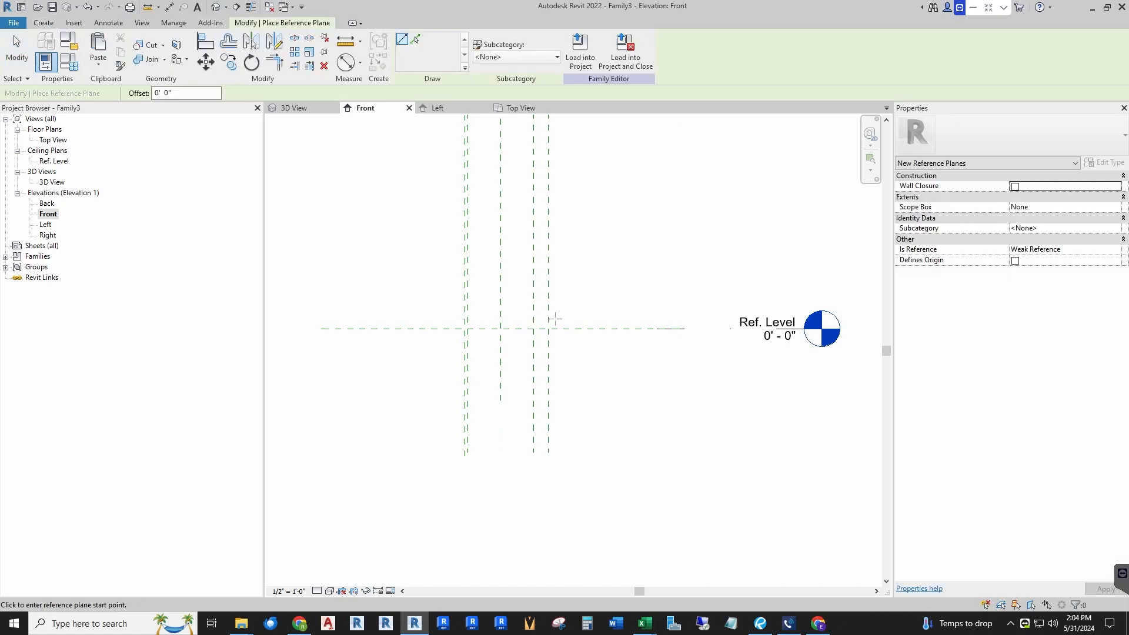
{"action": "left_click", "coordinate": [455, 271]}
{"action": "left_click", "coordinate": [592, 271]}
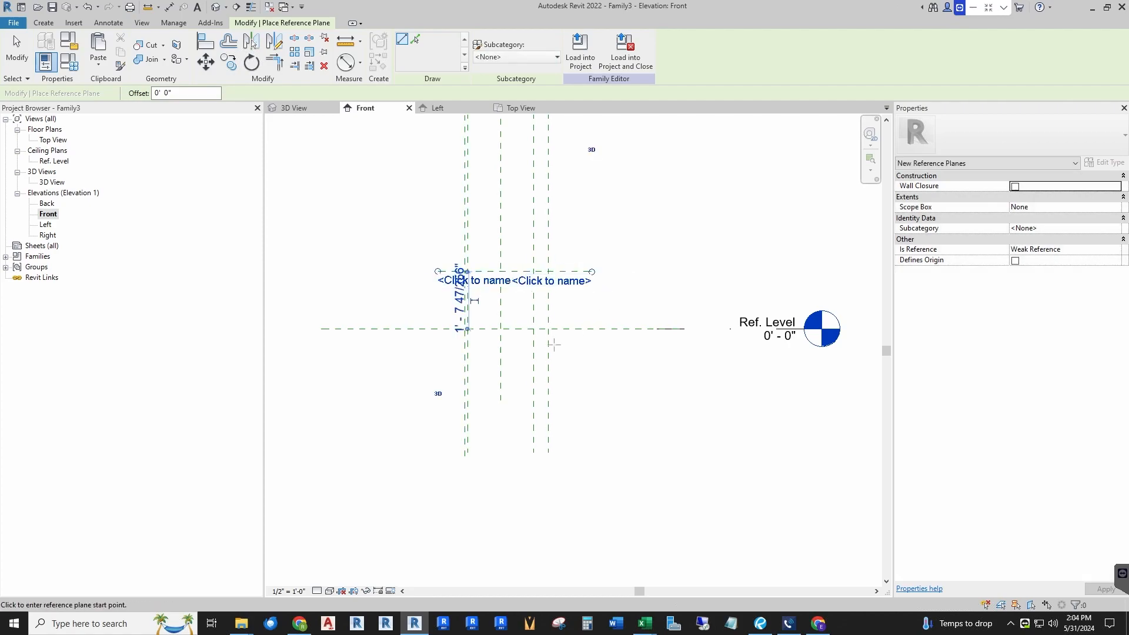
{"action": "left_click", "coordinate": [450, 401]}
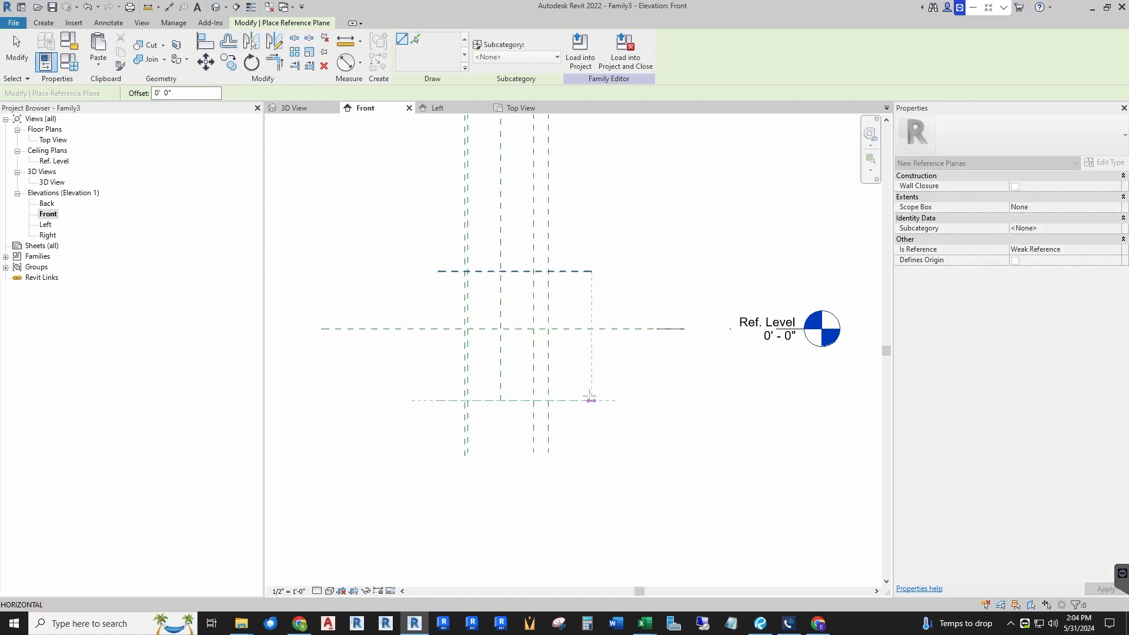
{"action": "left_click", "coordinate": [591, 401]}
{"action": "scroll", "coordinate": [520, 347], "scroll_direction": "up", "scroll_amount": 1}
{"action": "key", "text": "Escape"}
{"action": "key", "text": "Escape"}
{"action": "scroll", "coordinate": [496, 376], "scroll_direction": "down", "scroll_amount": 1}
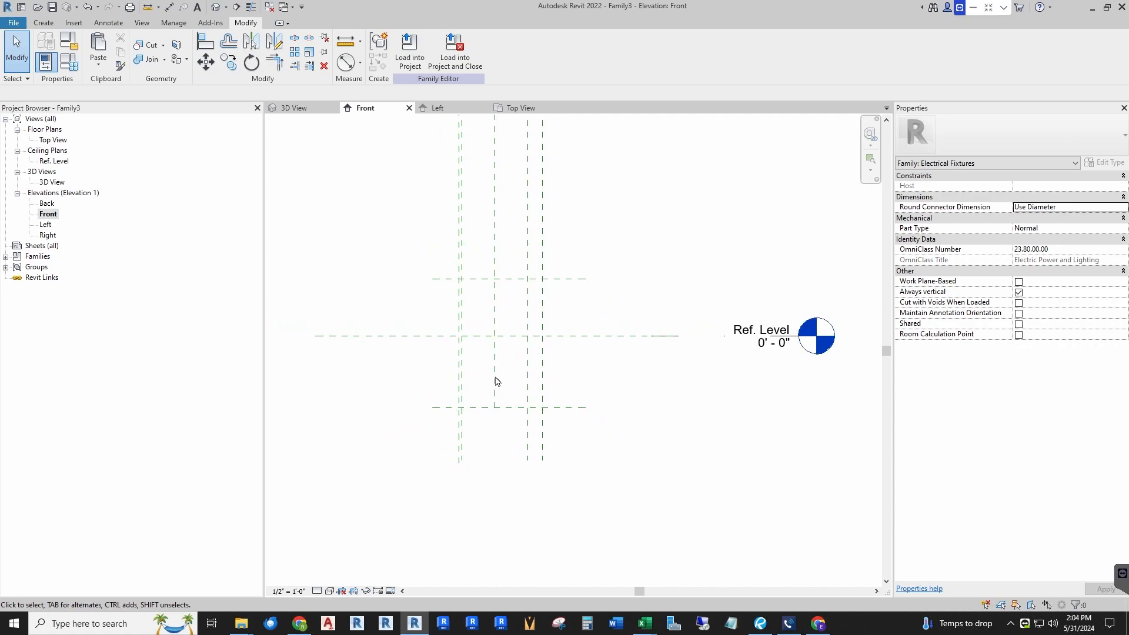
{"action": "scroll", "coordinate": [474, 378], "scroll_direction": "up", "scroll_amount": 1}
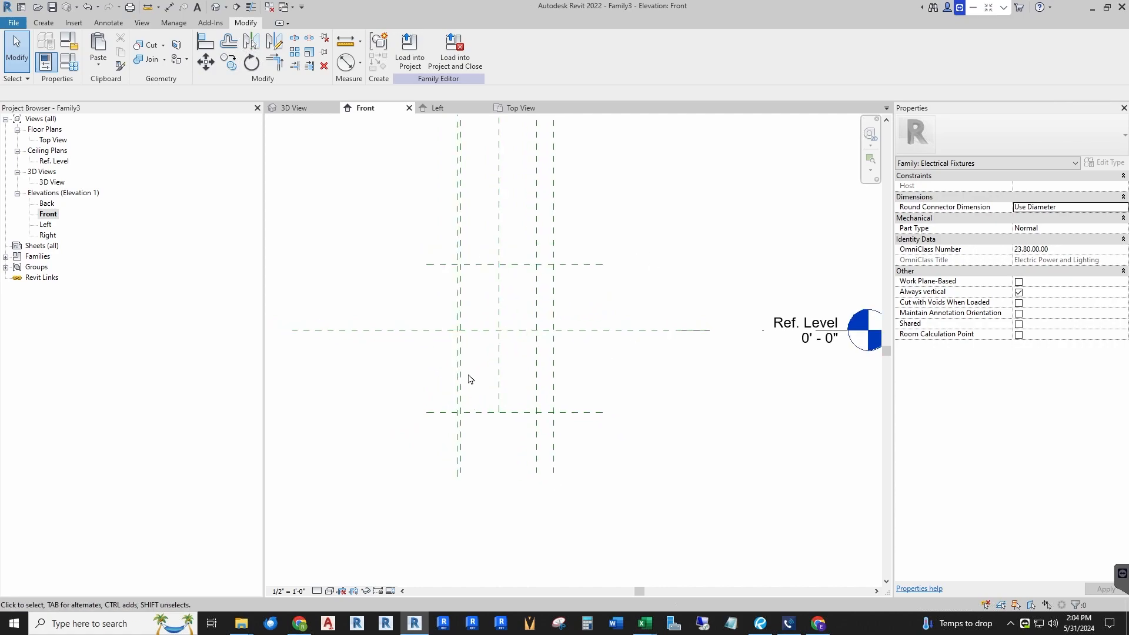
Step: Dimension the top and bottom horizontal reference planes and label it with a new type parameter named Box Height
{"action": "left_click", "coordinate": [169, 7]}
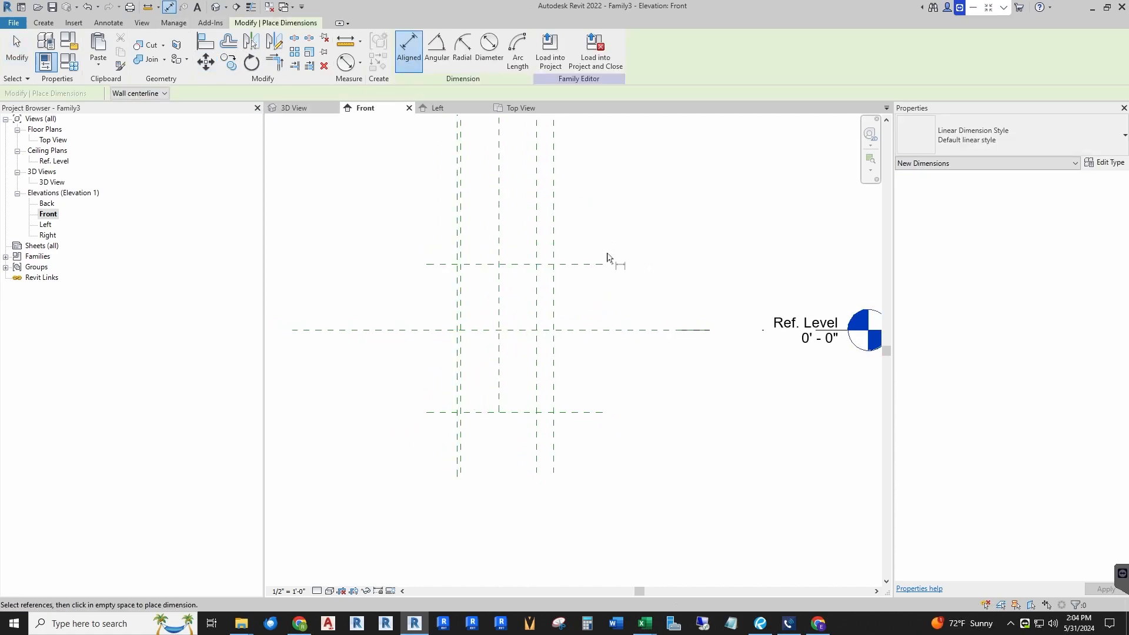
{"action": "left_click", "coordinate": [597, 268]}
{"action": "left_click", "coordinate": [595, 413]}
{"action": "left_click", "coordinate": [596, 518]}
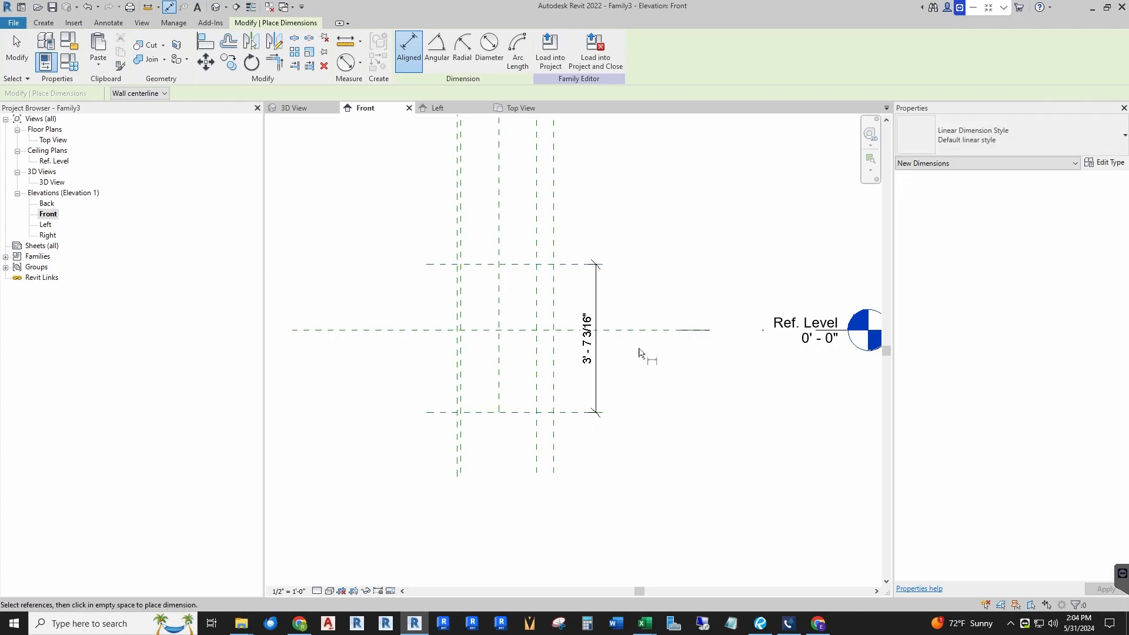
{"action": "key", "text": "Escape"}
{"action": "left_click", "coordinate": [591, 349]}
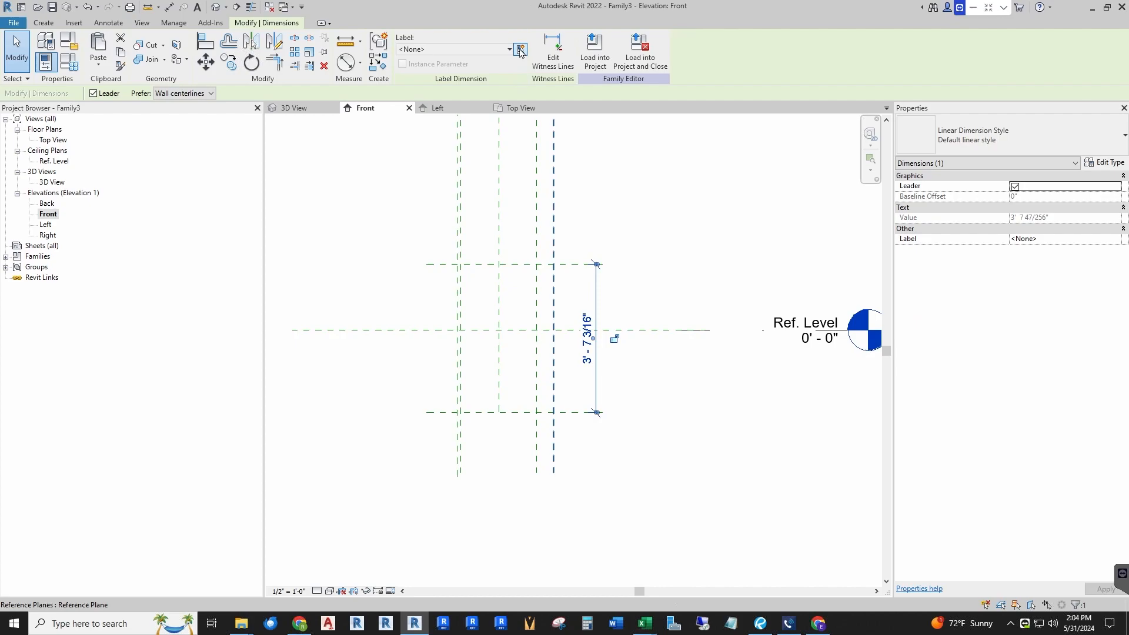
{"action": "left_click", "coordinate": [521, 50]}
{"action": "type", "text": "Box Height"}
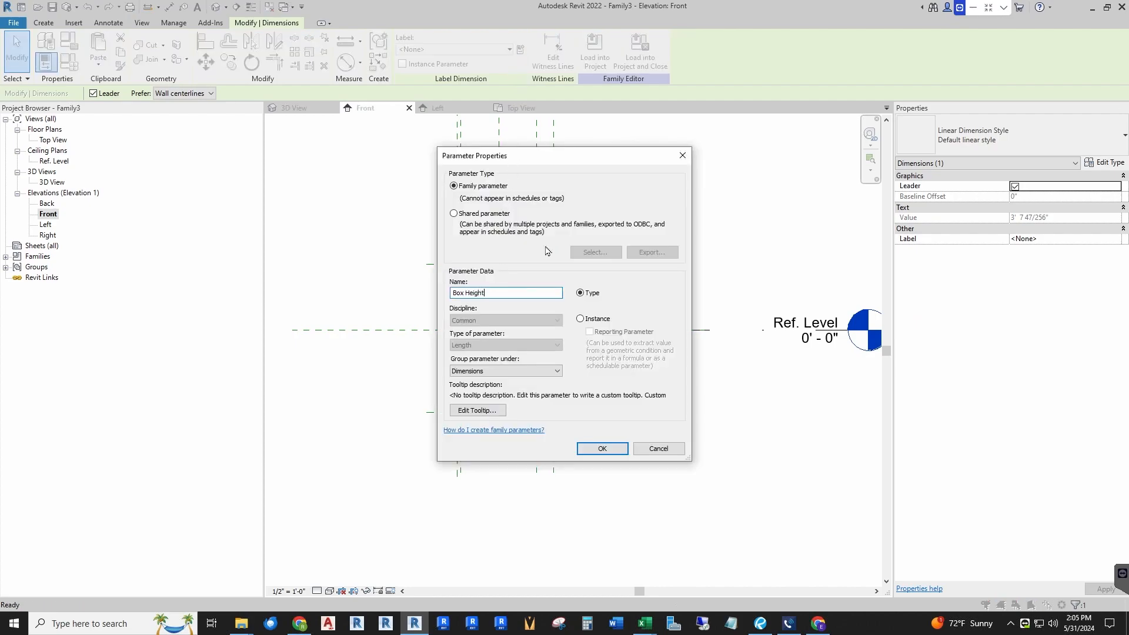
{"action": "key", "text": "Return"}
{"action": "left_click", "coordinate": [673, 385]}
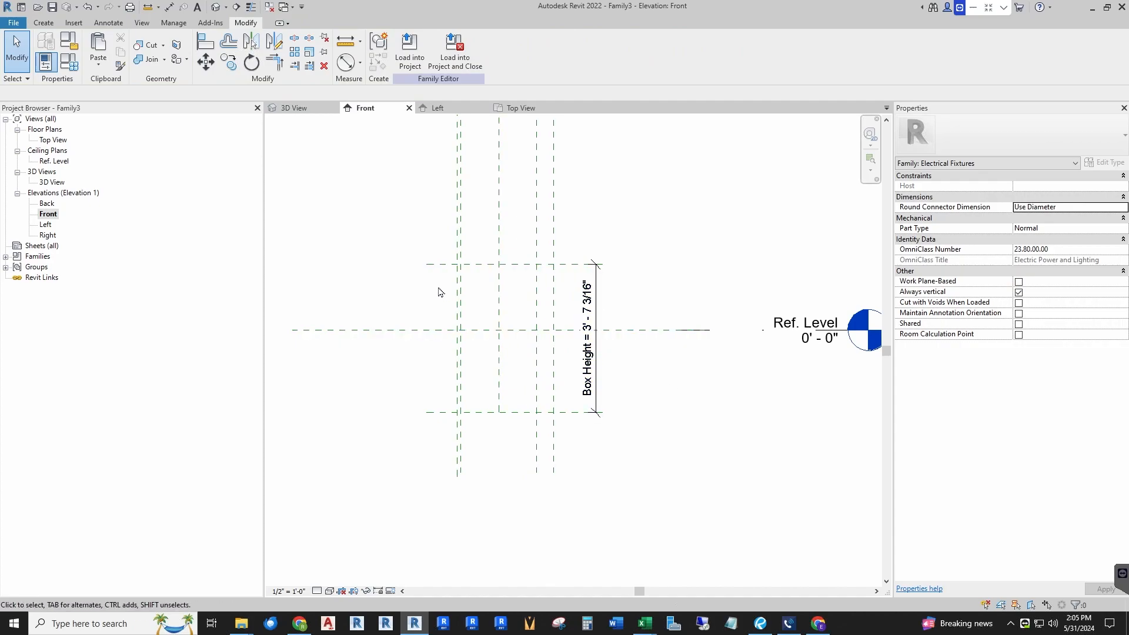
Step: Add a chained dimension across the bottom, center and top horizontal planes, make it equal and remove conflicting constraints
{"action": "left_click", "coordinate": [169, 7]}
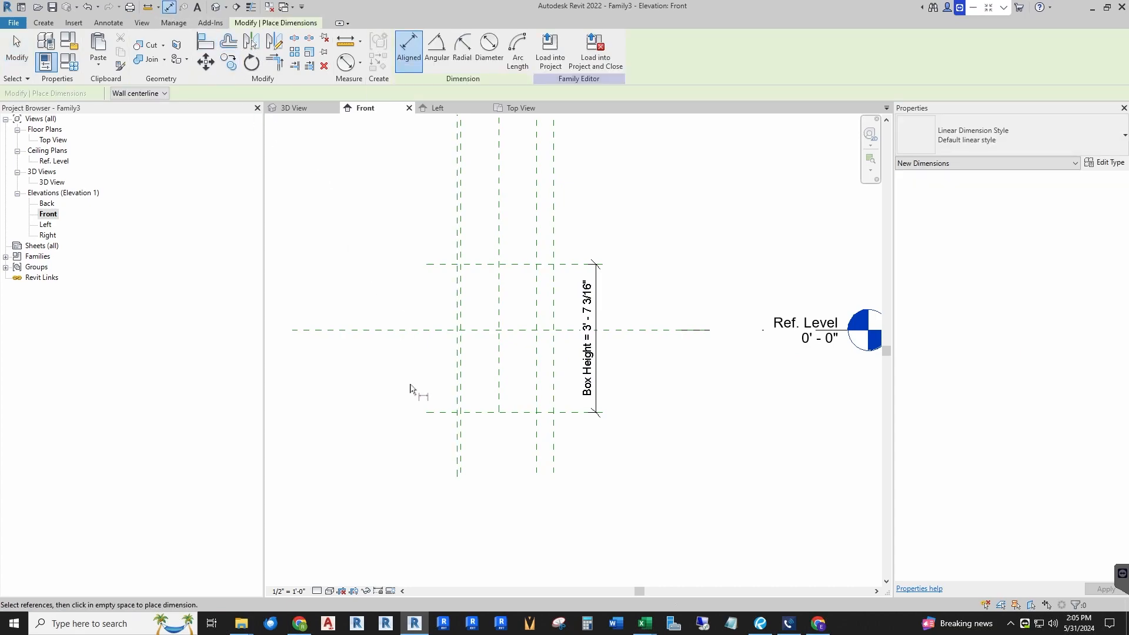
{"action": "left_click", "coordinate": [433, 412]}
{"action": "left_click", "coordinate": [426, 330]}
{"action": "left_click", "coordinate": [434, 264]}
{"action": "left_click", "coordinate": [387, 199]}
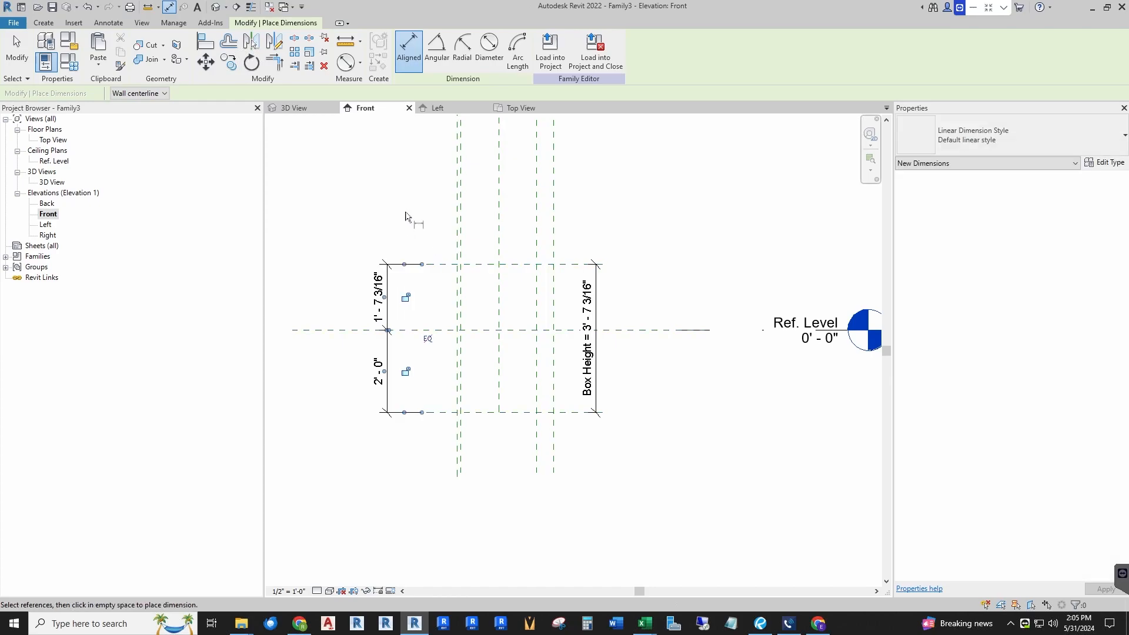
{"action": "left_click", "coordinate": [429, 339]}
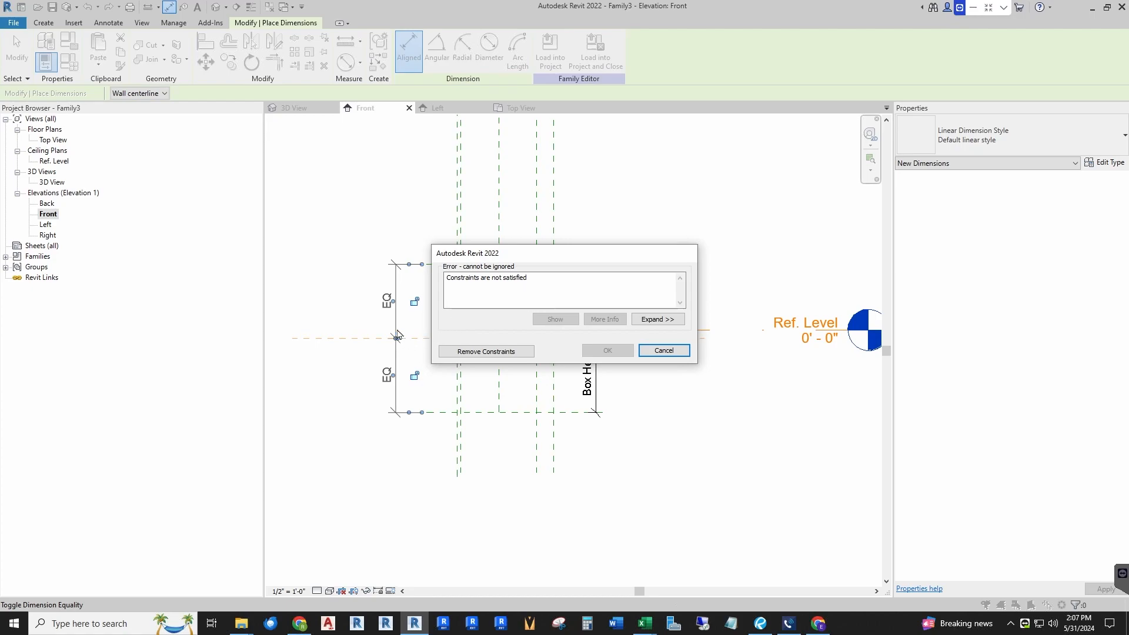
{"action": "left_click", "coordinate": [493, 353]}
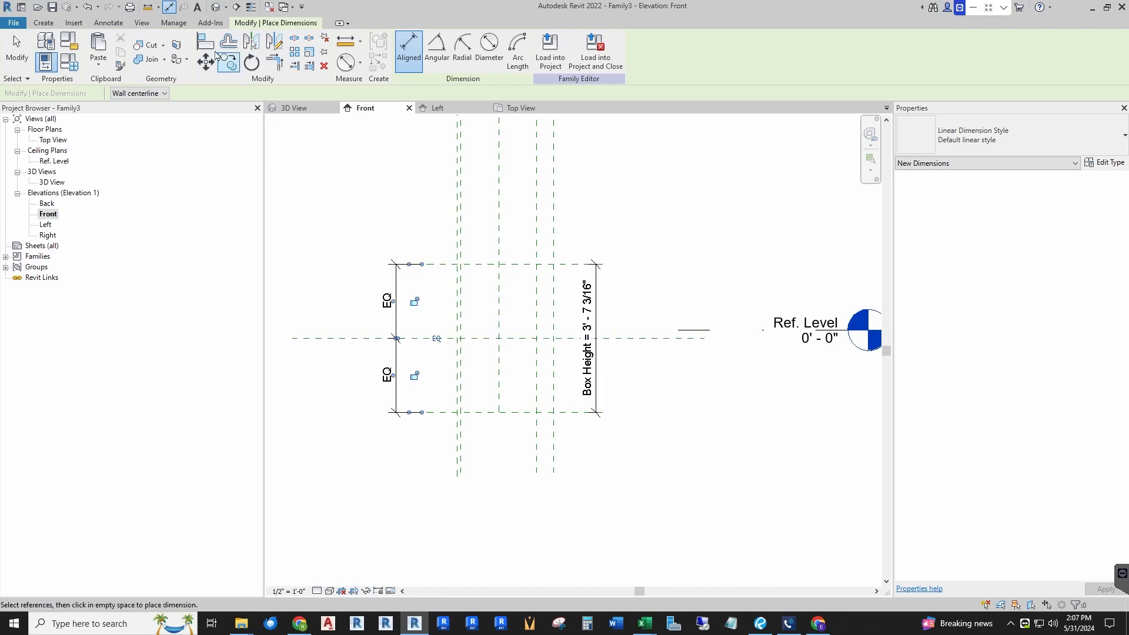
Step: Align the horizontal center reference plane to the Ref. Level
{"action": "left_click", "coordinate": [203, 40]}
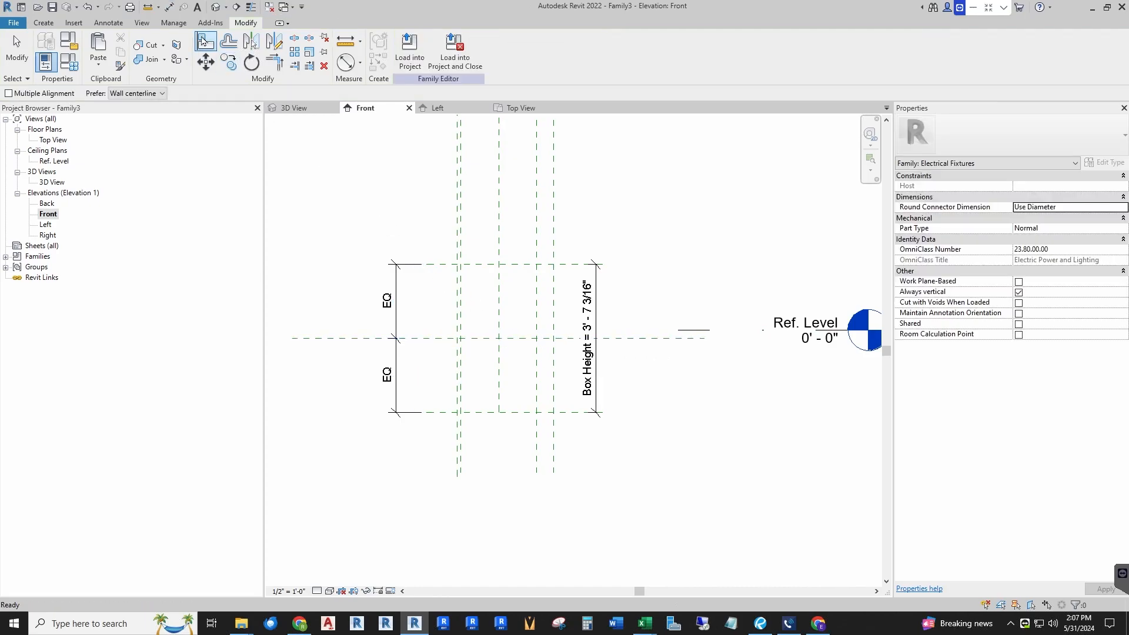
{"action": "left_click", "coordinate": [697, 332]}
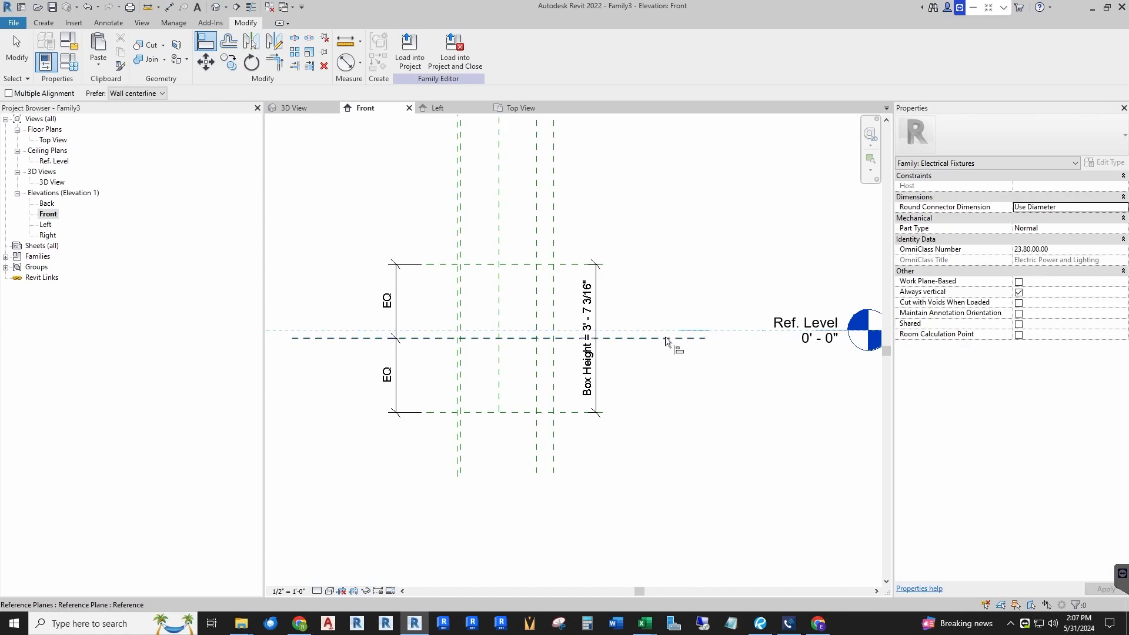
{"action": "left_click", "coordinate": [666, 339]}
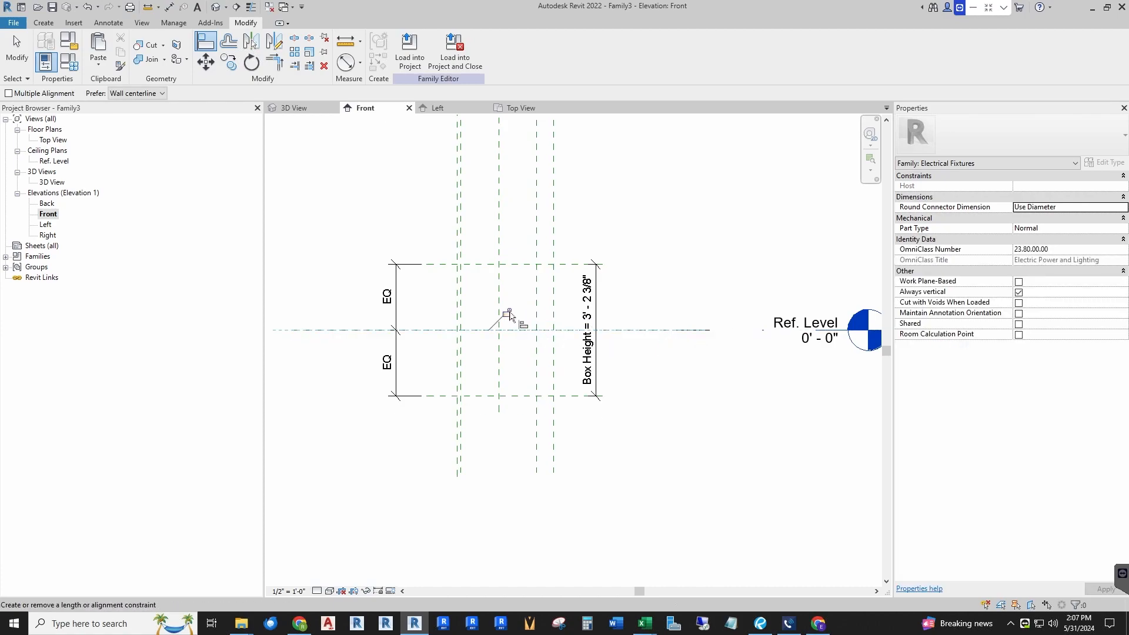
{"action": "key", "text": "Escape"}
{"action": "key", "text": "Escape"}
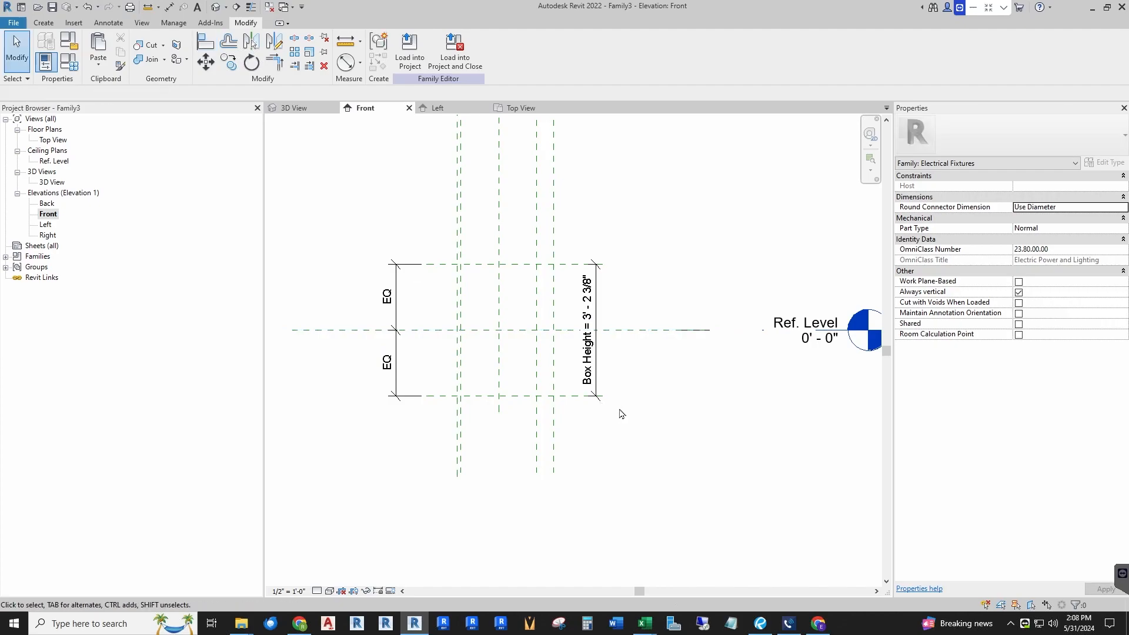
Step: Try to move the horizontal center reference plane upward
{"action": "left_click_drag", "start_coordinate": [308, 330], "coordinate": [310, 213]}
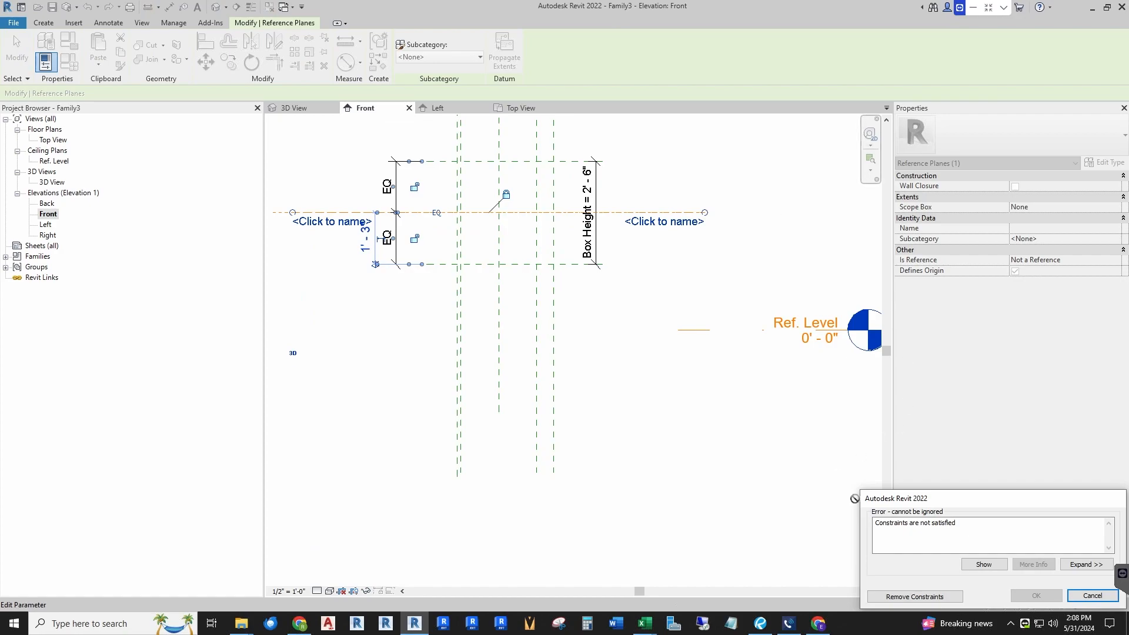
{"action": "left_click", "coordinate": [1092, 599]}
{"action": "left_click", "coordinate": [422, 332]}
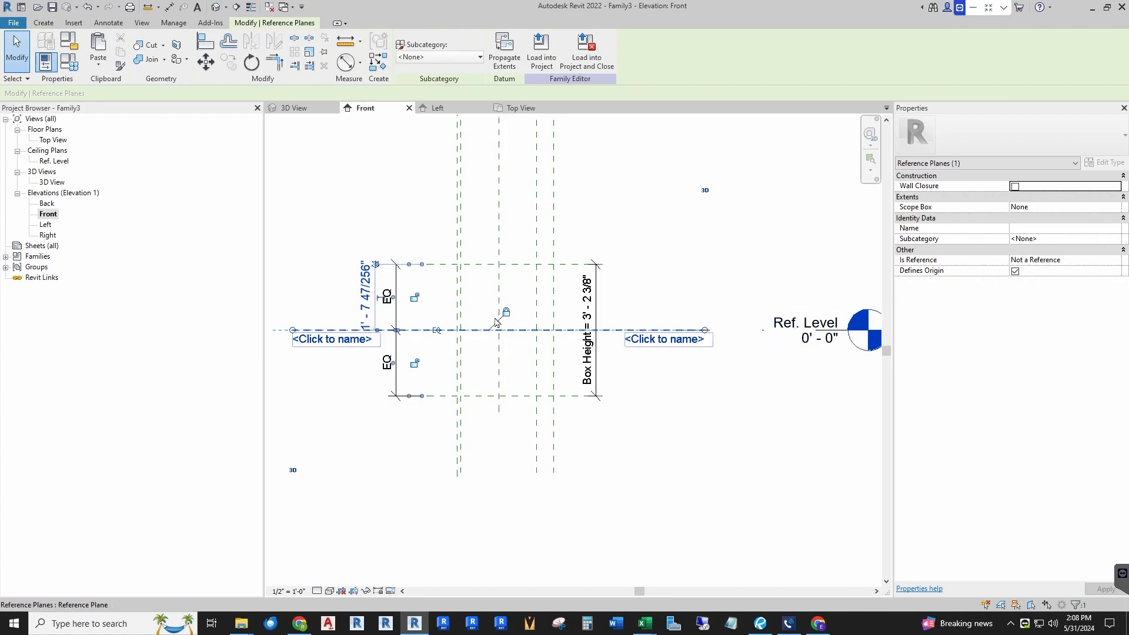
{"action": "key", "text": "Escape"}
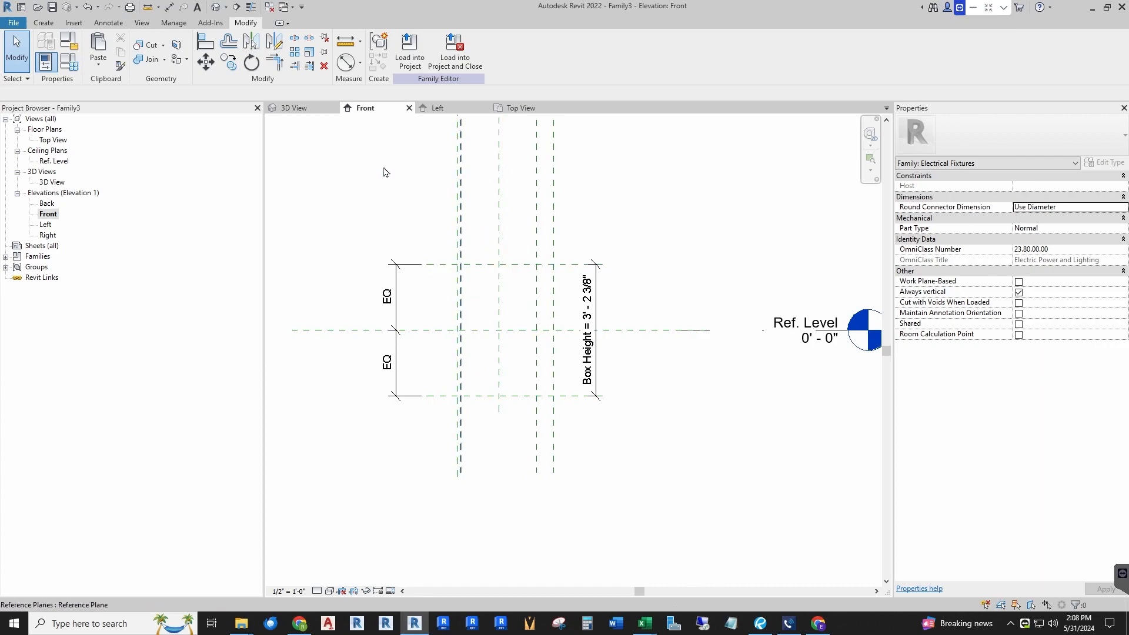
Step: In Top View, start an Extrusion and sketch a rectangle spanning the box's width and depth reference planes
{"action": "left_click", "coordinate": [524, 111]}
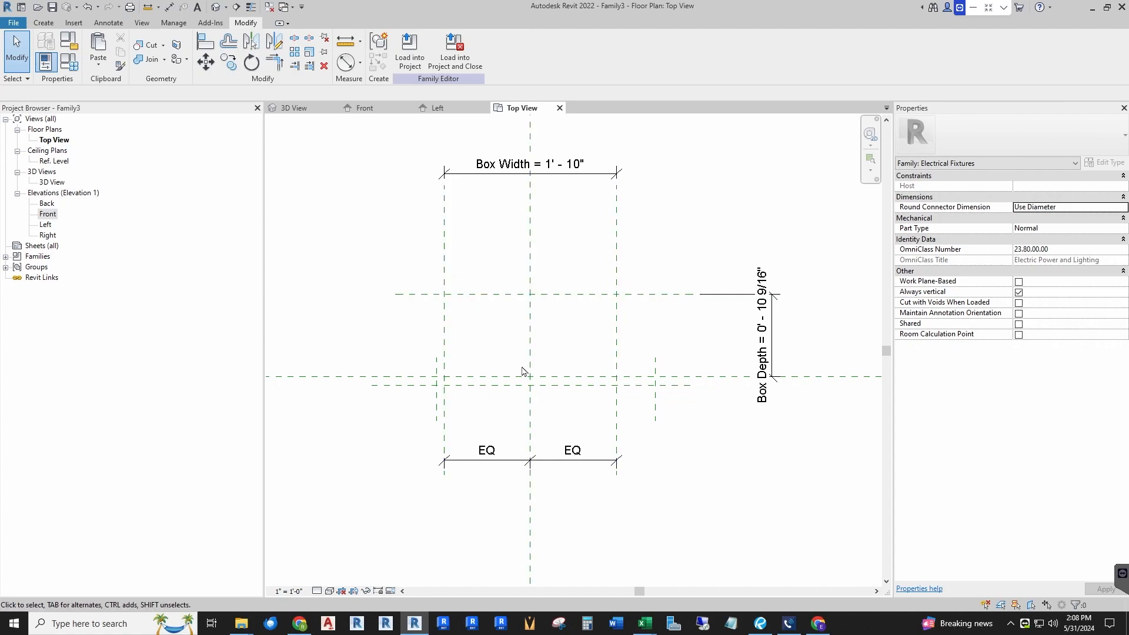
{"action": "left_click", "coordinate": [43, 23]}
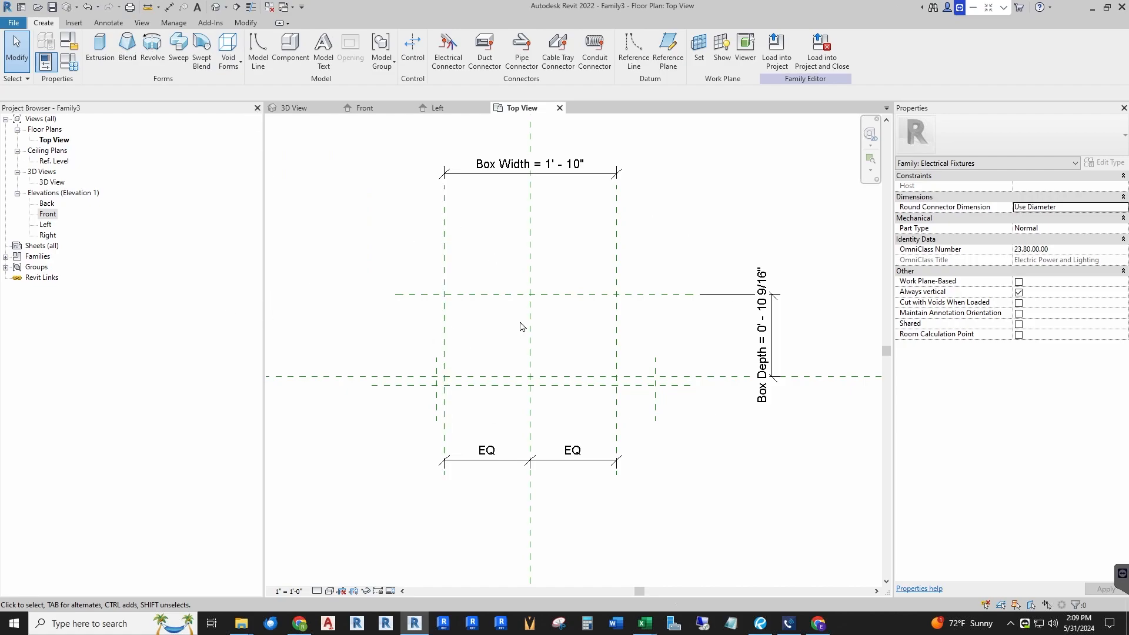
{"action": "left_click", "coordinate": [100, 47]}
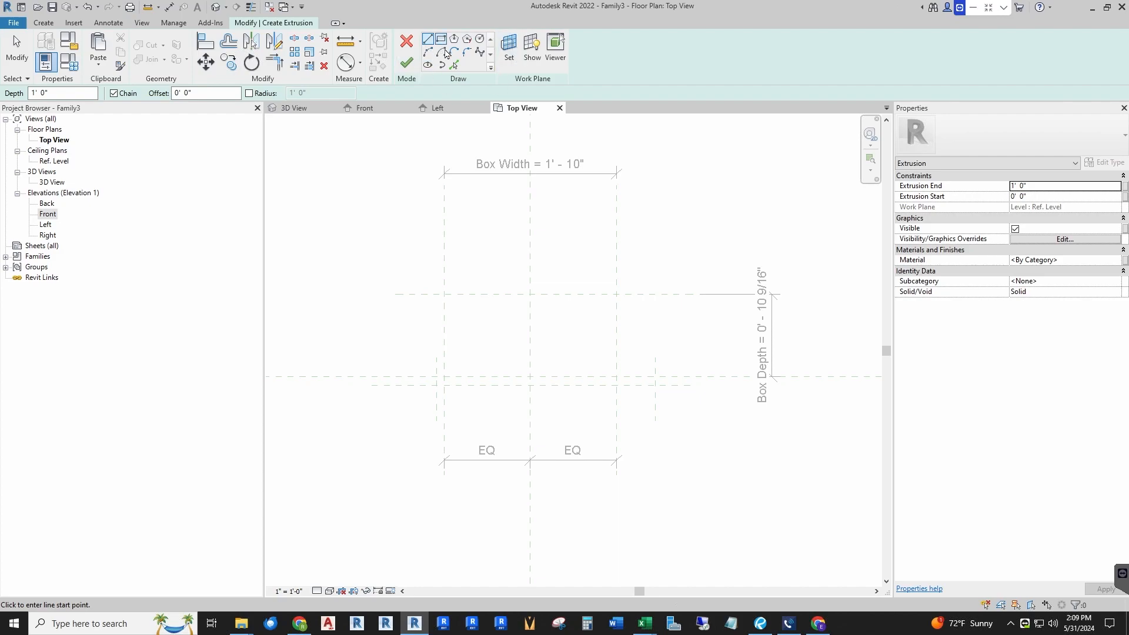
{"action": "left_click", "coordinate": [453, 65]}
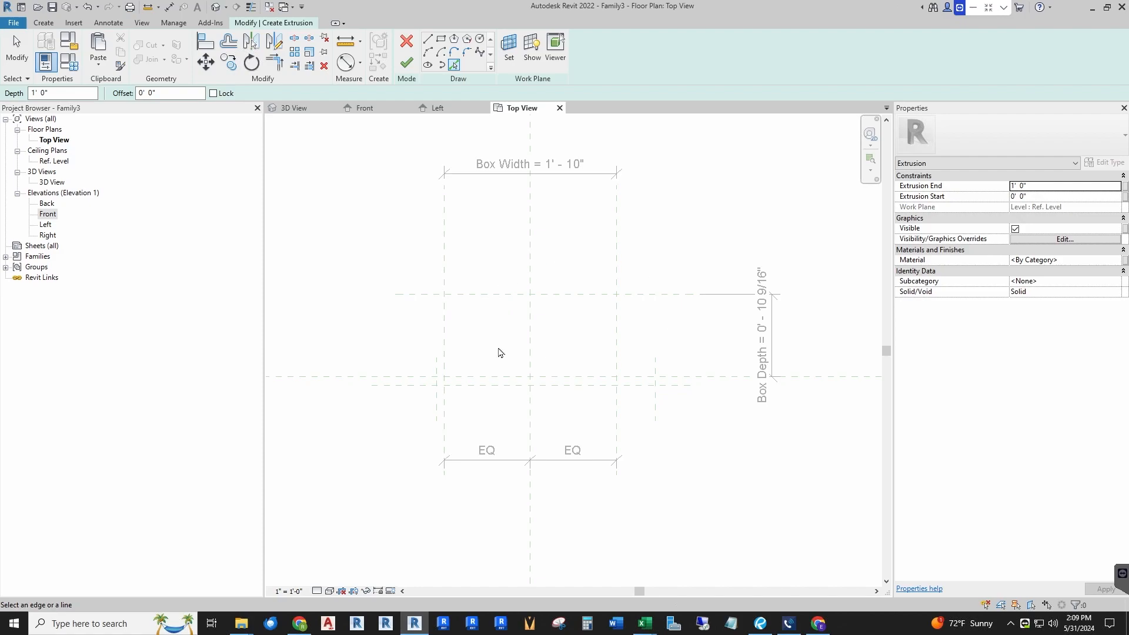
{"action": "left_click", "coordinate": [441, 39]}
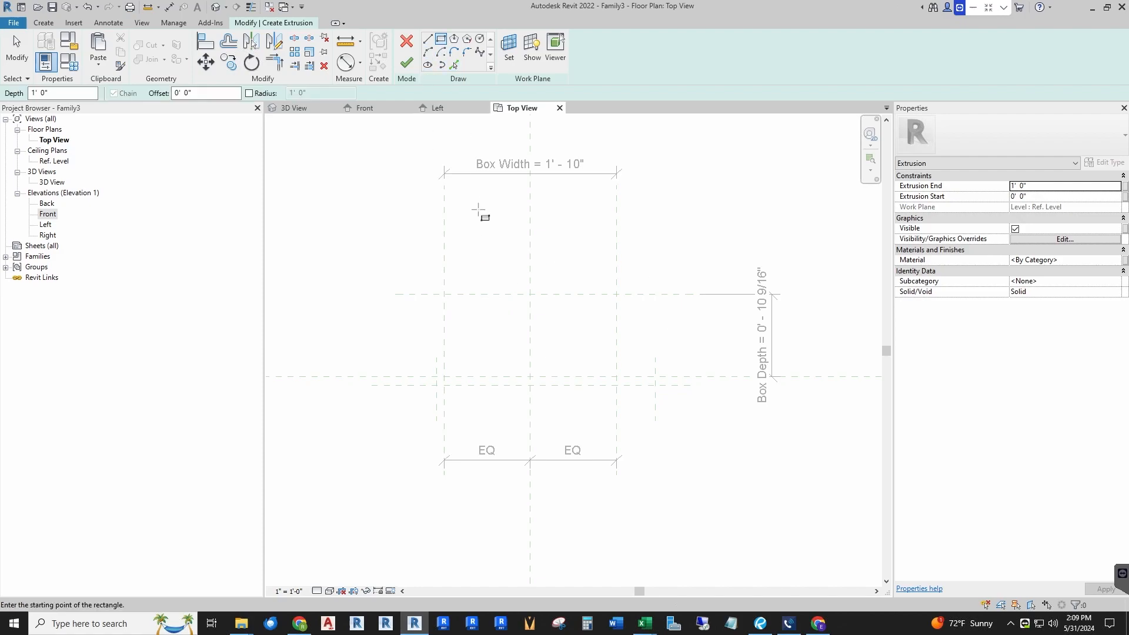
{"action": "scroll", "coordinate": [478, 347], "scroll_direction": "up", "scroll_amount": 3}
{"action": "left_click", "coordinate": [426, 267]}
{"action": "scroll", "coordinate": [678, 398], "scroll_direction": "up", "scroll_amount": 4}
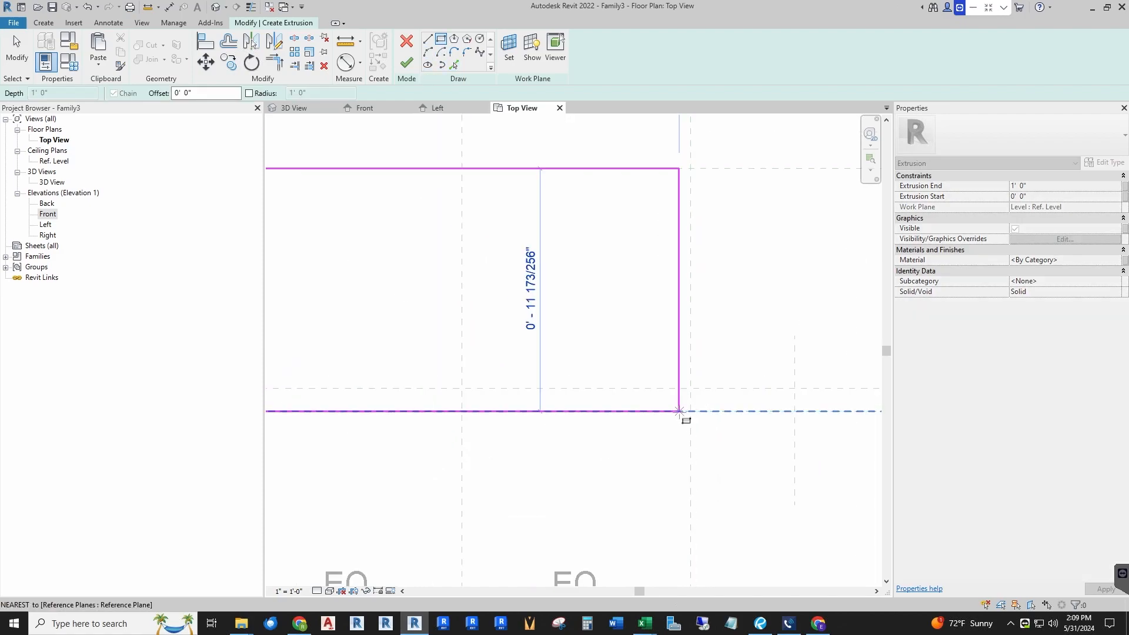
{"action": "scroll", "coordinate": [677, 411], "scroll_direction": "down", "scroll_amount": 6}
{"action": "scroll", "coordinate": [678, 408], "scroll_direction": "up", "scroll_amount": 5}
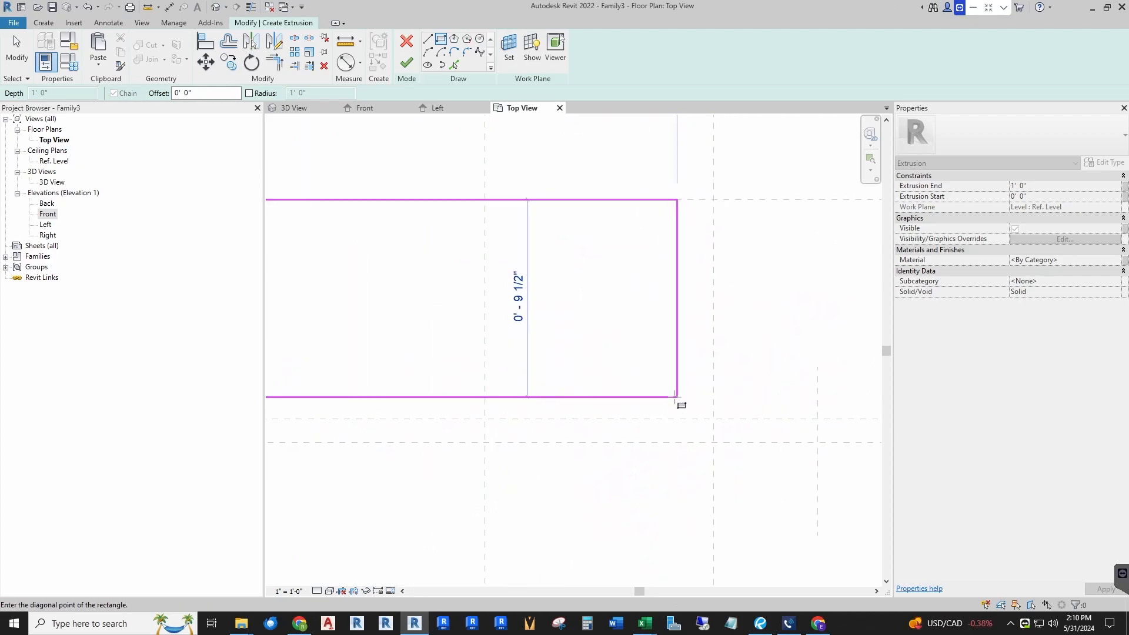
{"action": "scroll", "coordinate": [681, 400], "scroll_direction": "up", "scroll_amount": 4}
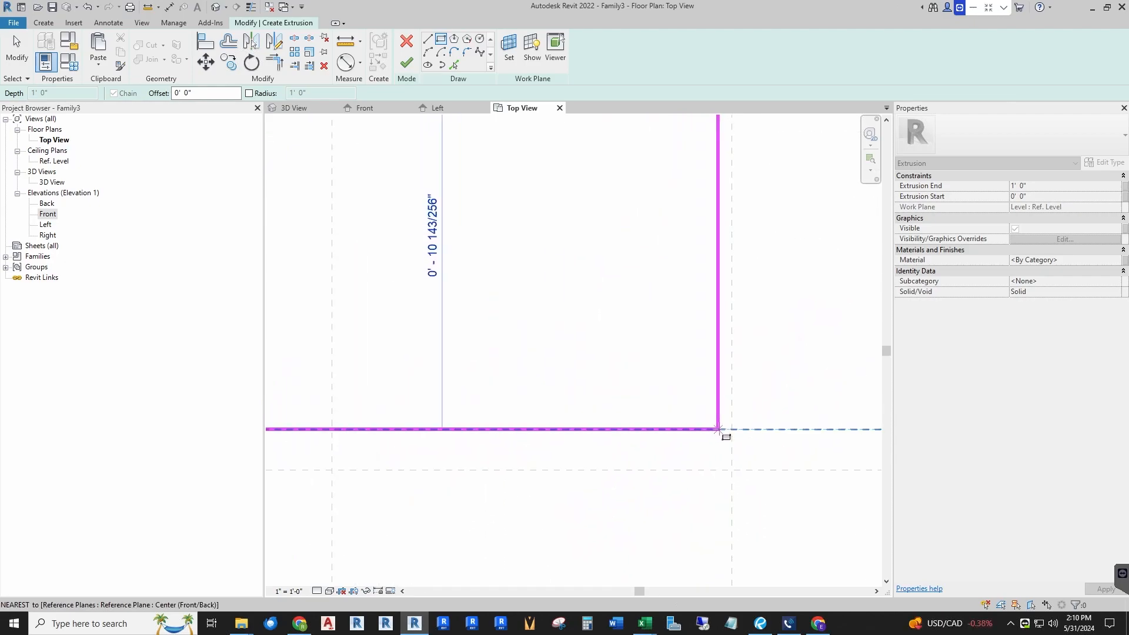
{"action": "left_click", "coordinate": [725, 430]}
Step: Lock the rectangle's sides to the reference planes and finish the extrusion
{"action": "scroll", "coordinate": [729, 431], "scroll_direction": "down", "scroll_amount": 2}
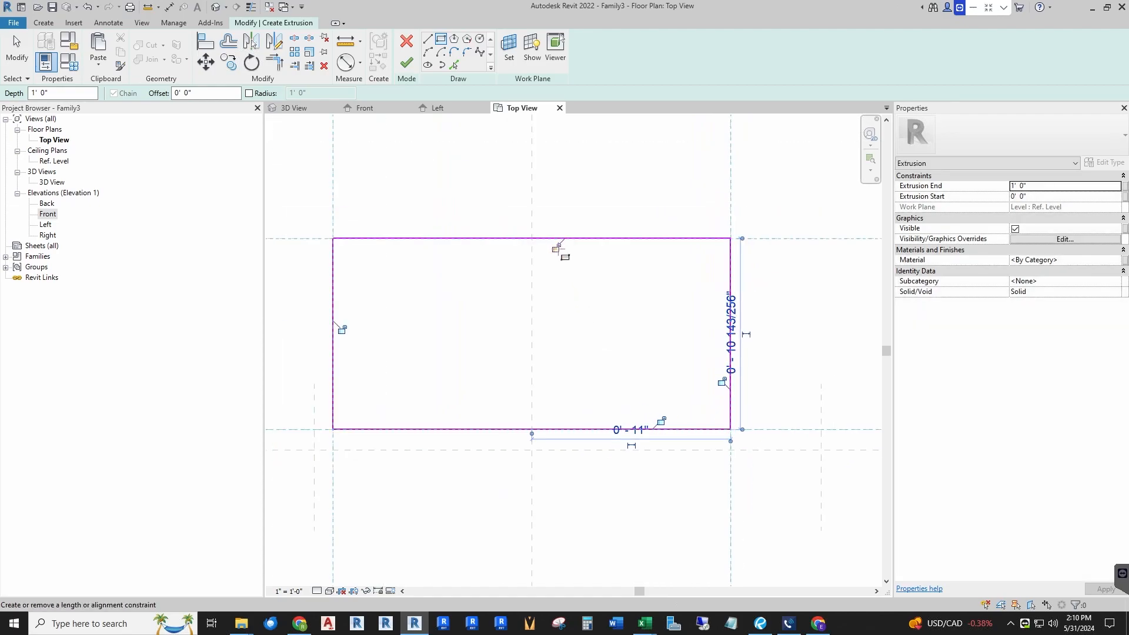
{"action": "left_click", "coordinate": [557, 249]}
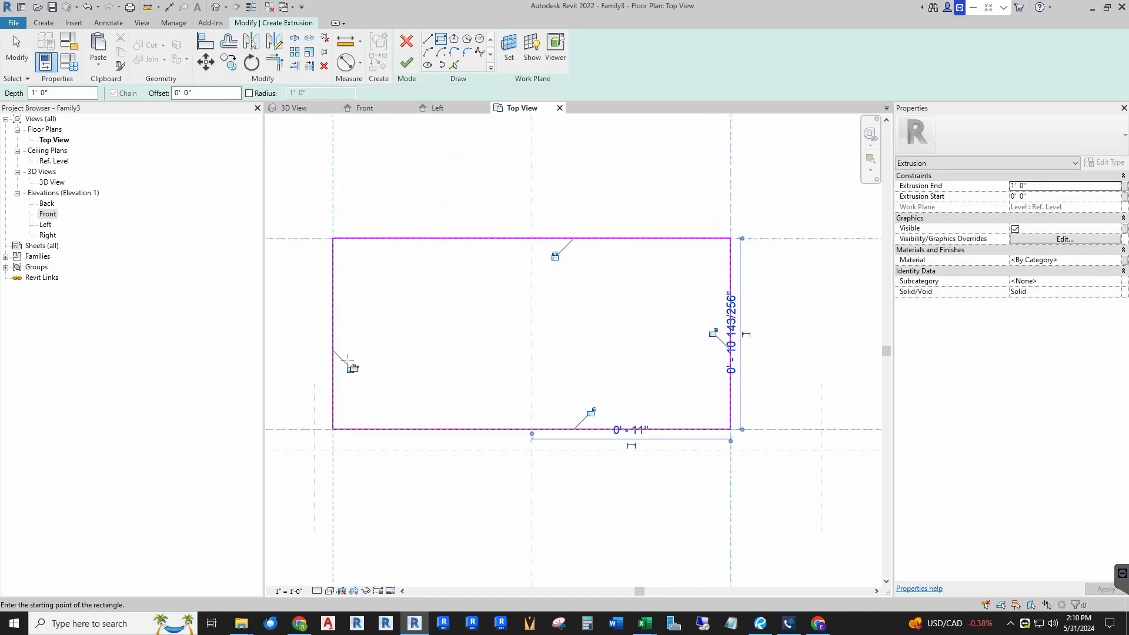
{"action": "left_click", "coordinate": [591, 412]}
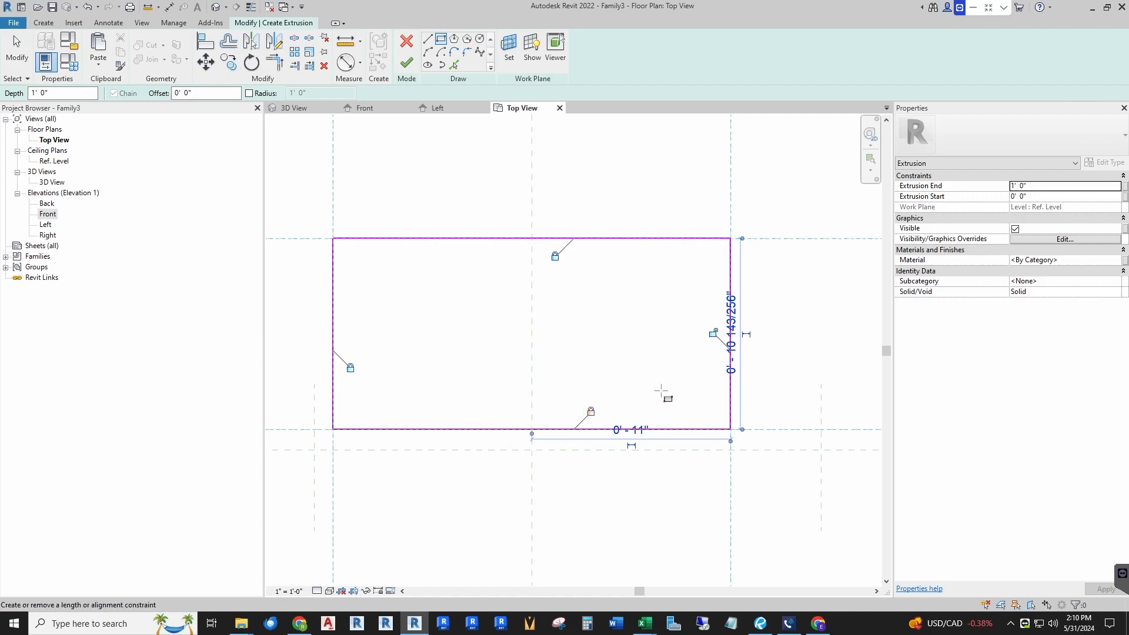
{"action": "left_click", "coordinate": [713, 333]}
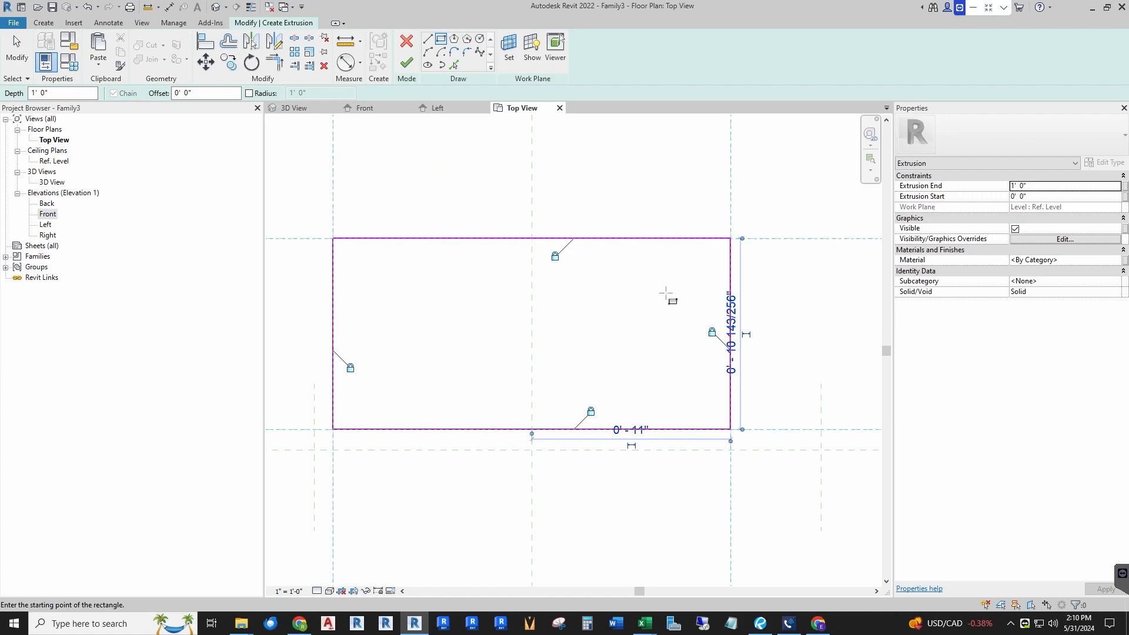
{"action": "scroll", "coordinate": [650, 360], "scroll_direction": "down", "scroll_amount": 2}
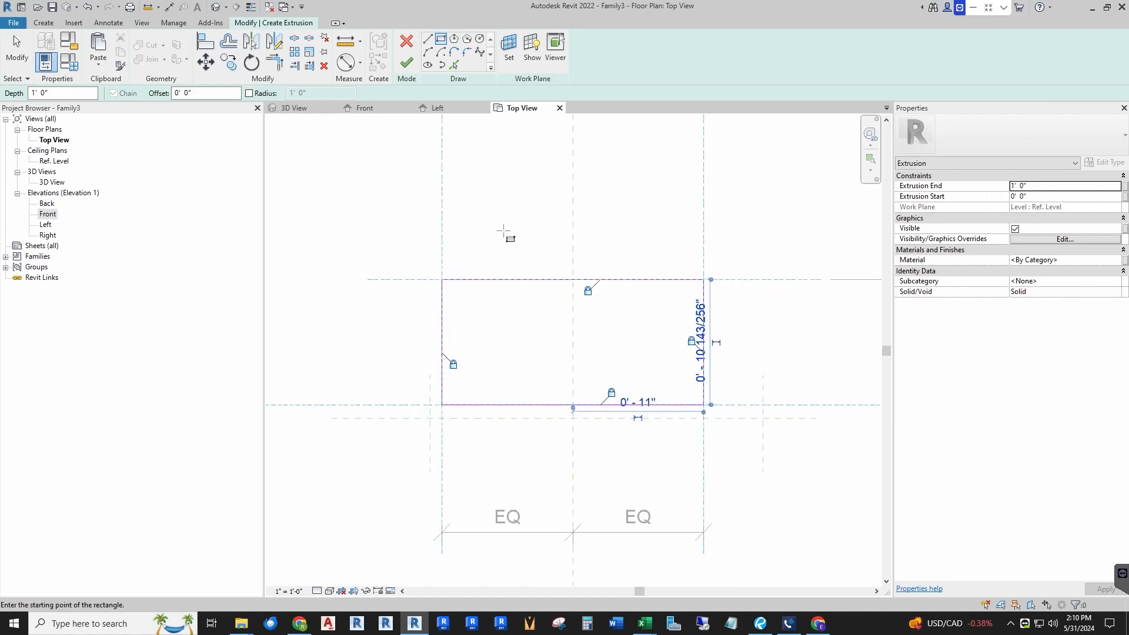
{"action": "left_click", "coordinate": [407, 63]}
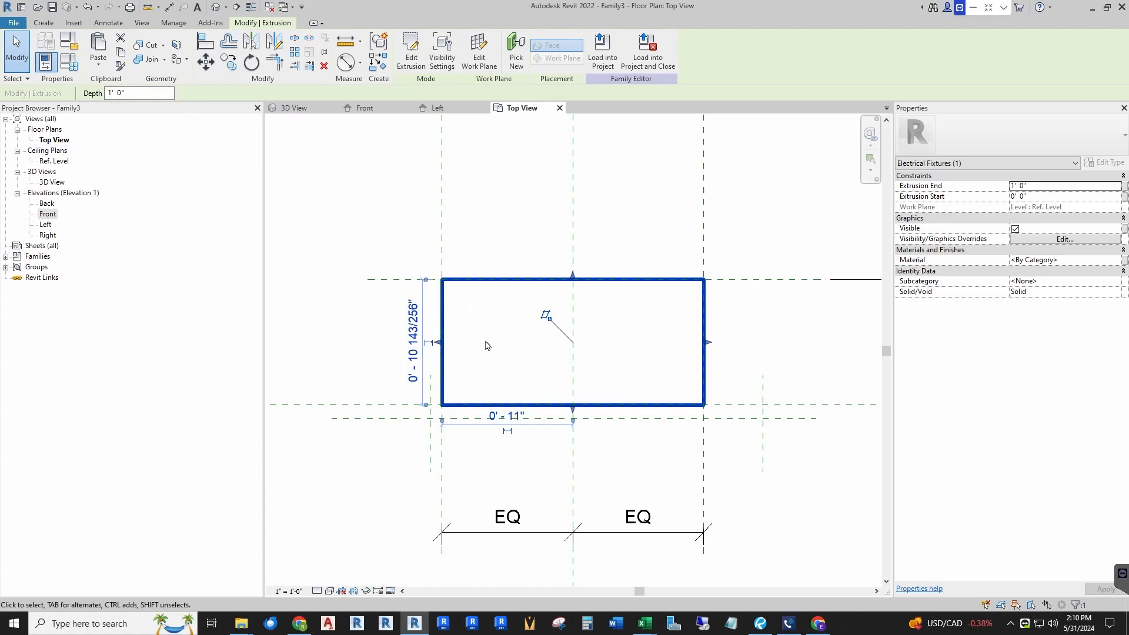
Step: In Front view, align the extrusion's top and bottom edges to the top and bottom horizontal reference planes
{"action": "scroll", "coordinate": [491, 359], "scroll_direction": "down", "scroll_amount": 2}
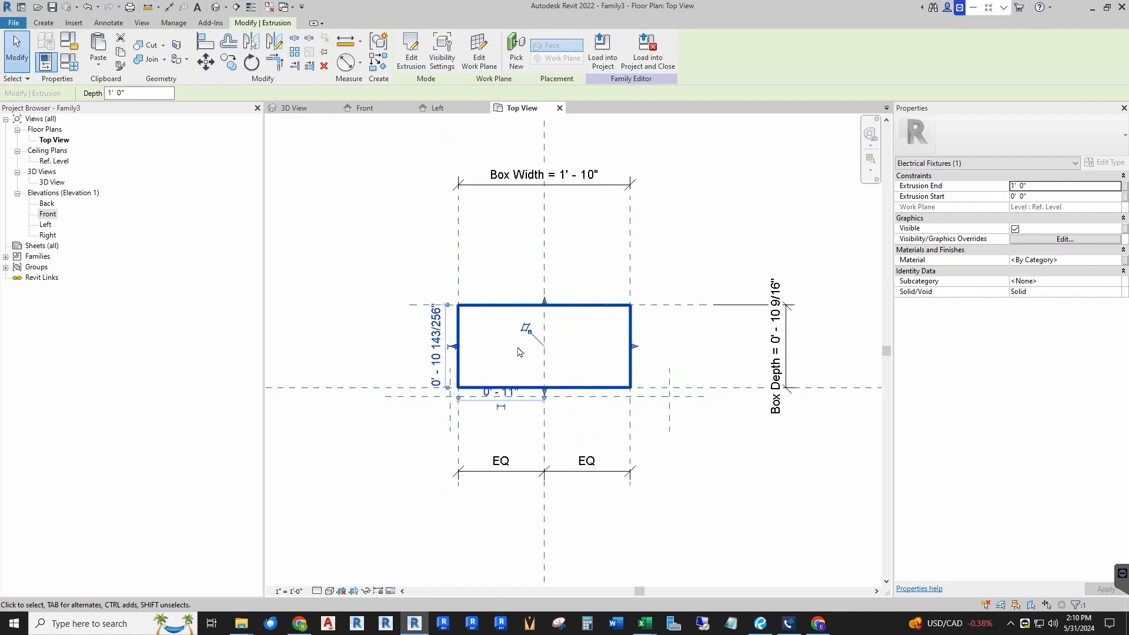
{"action": "left_click", "coordinate": [373, 112]}
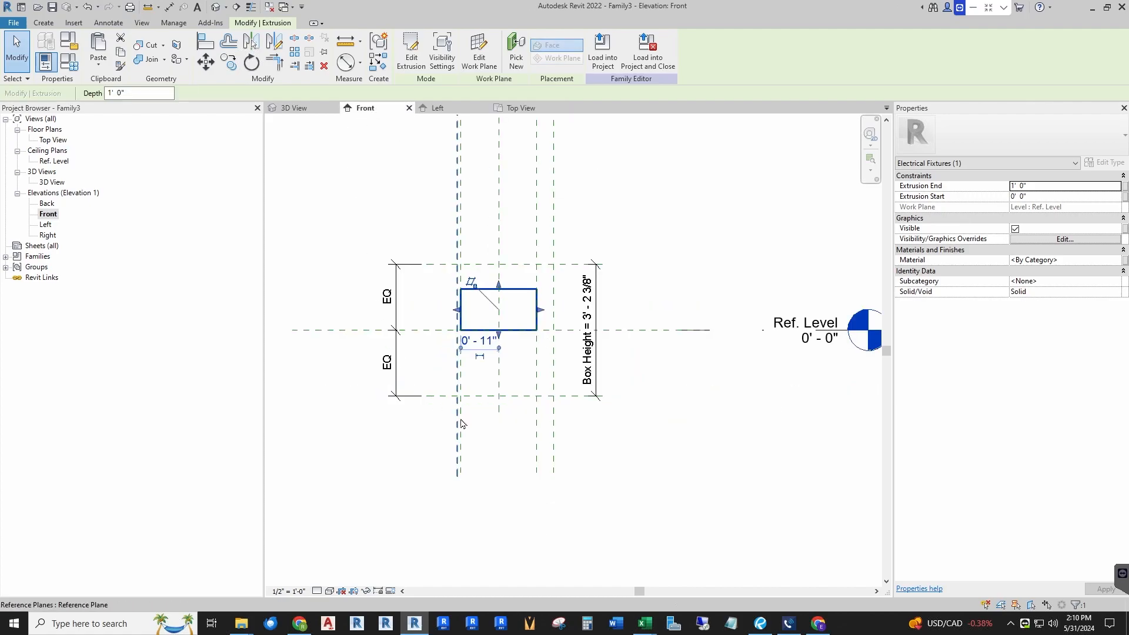
{"action": "left_click", "coordinate": [335, 560]}
{"action": "scroll", "coordinate": [494, 375], "scroll_direction": "up", "scroll_amount": 2}
{"action": "scroll", "coordinate": [494, 375], "scroll_direction": "up", "scroll_amount": 1}
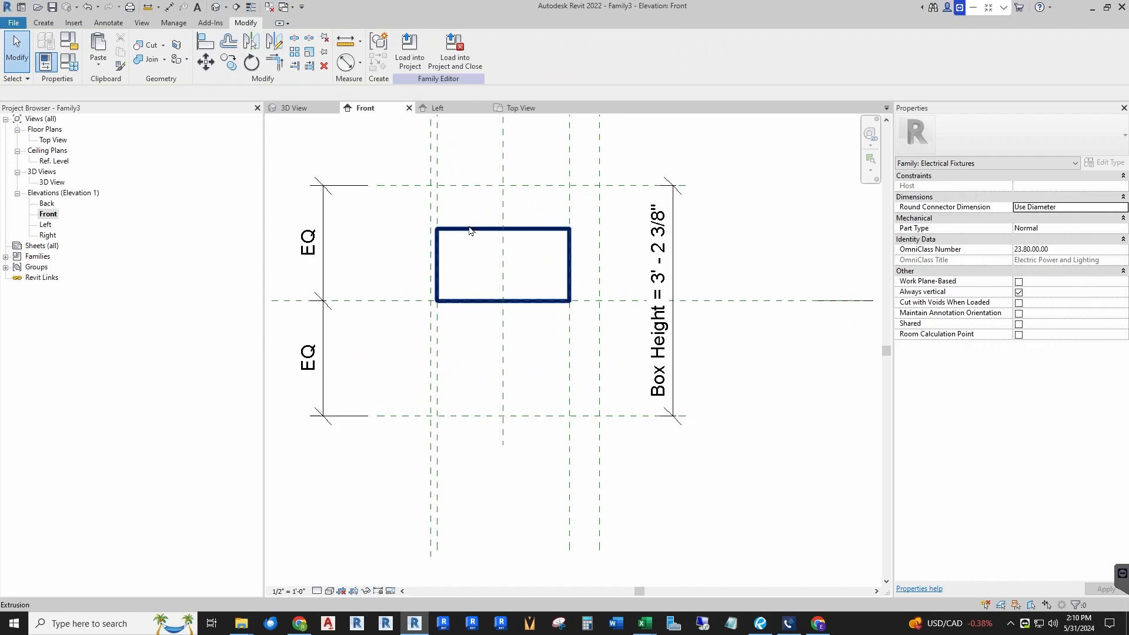
{"action": "scroll", "coordinate": [471, 304], "scroll_direction": "down", "scroll_amount": 2}
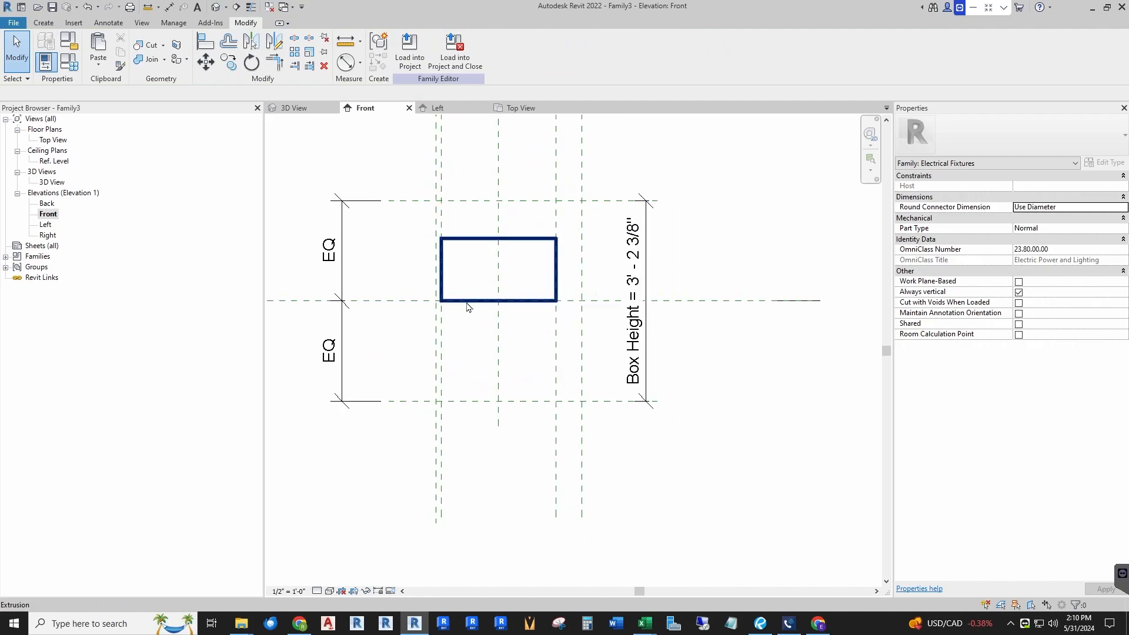
{"action": "scroll", "coordinate": [461, 298], "scroll_direction": "up", "scroll_amount": 1}
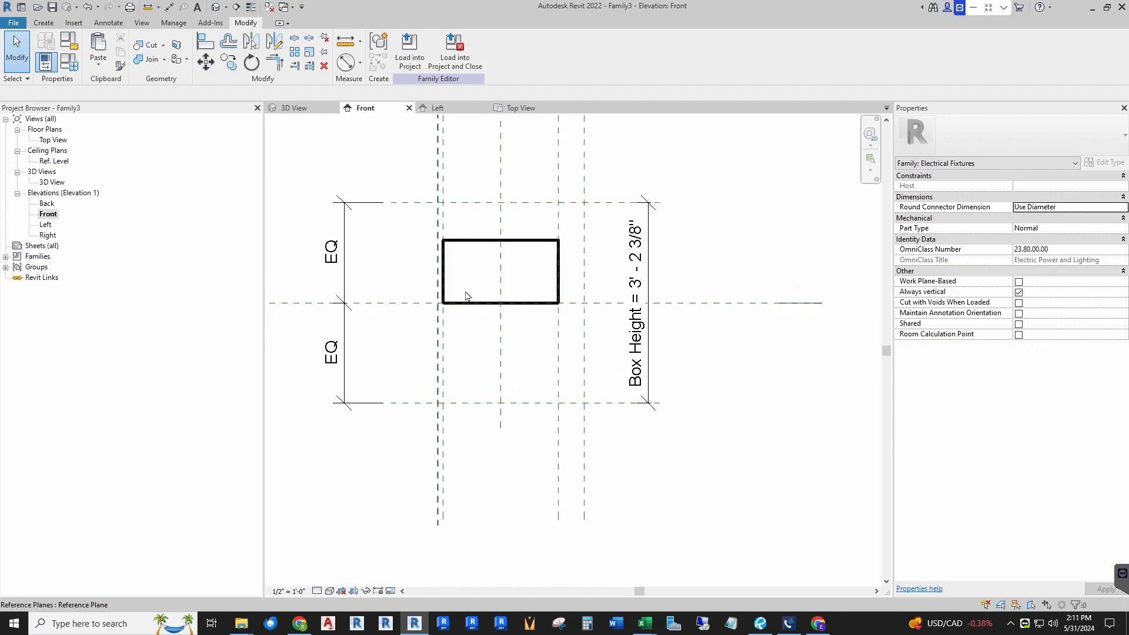
{"action": "left_click", "coordinate": [206, 45]}
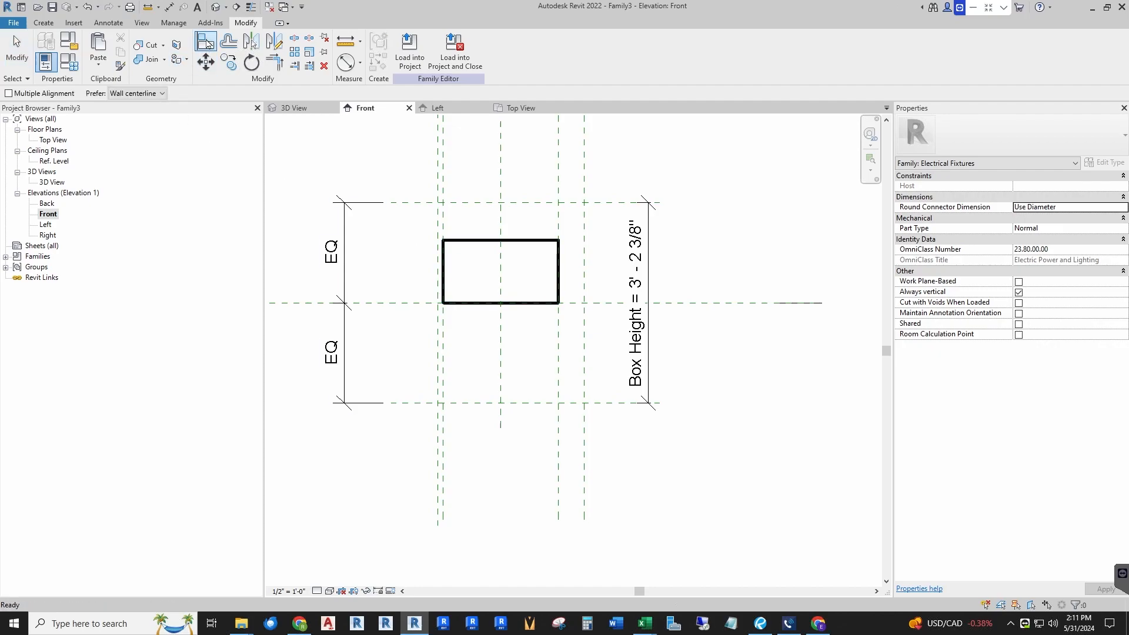
{"action": "left_click", "coordinate": [478, 204]}
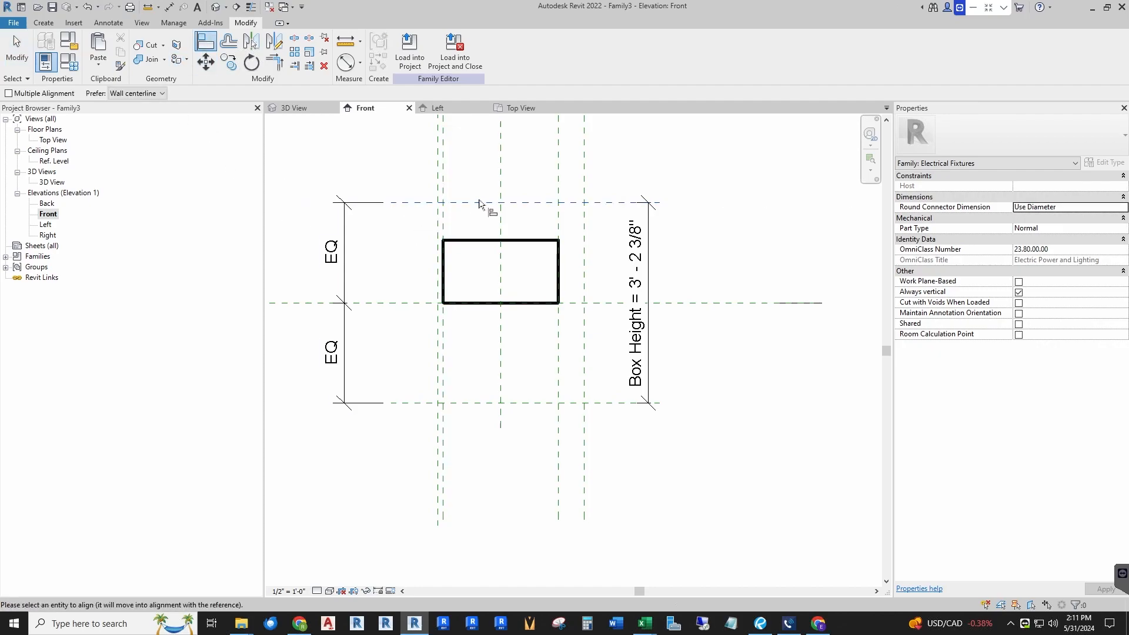
{"action": "left_click", "coordinate": [485, 241]}
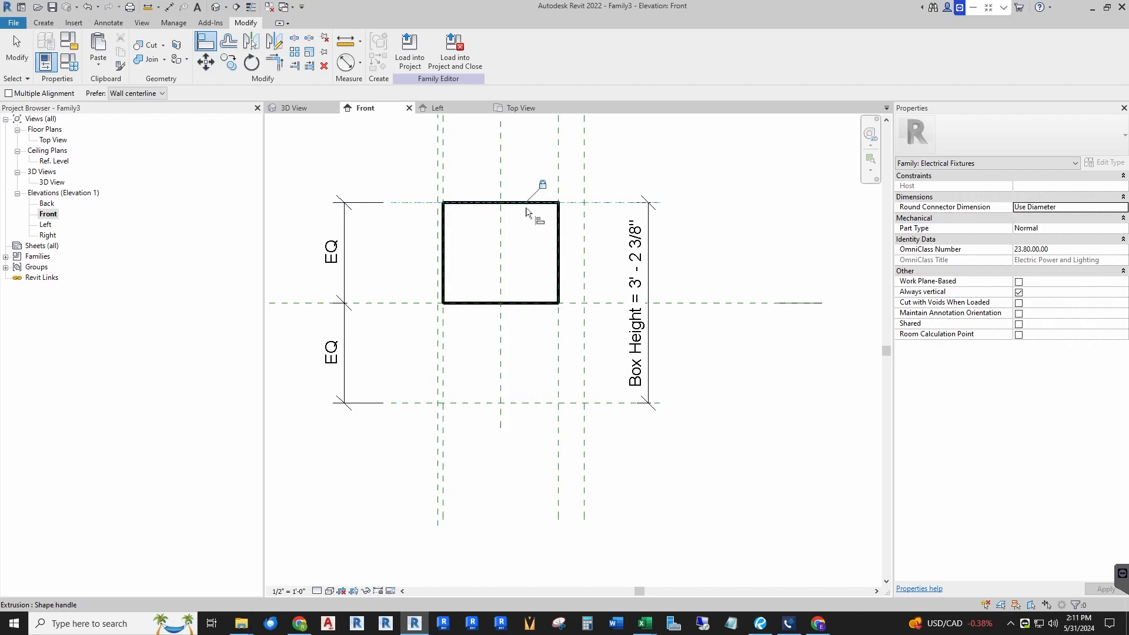
{"action": "left_click", "coordinate": [531, 403]}
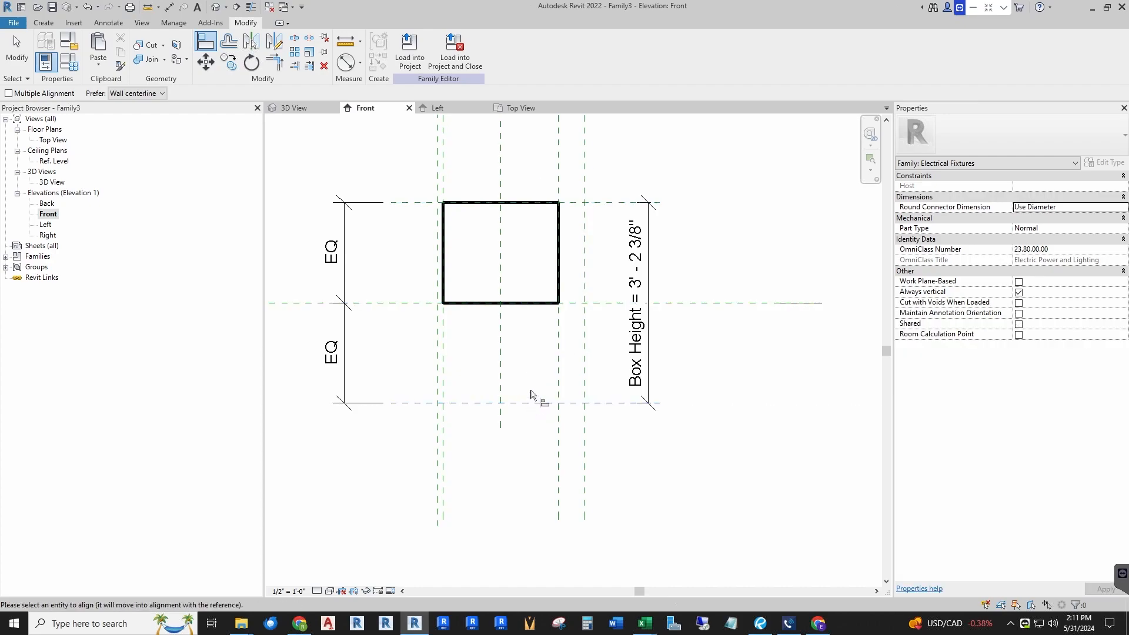
{"action": "left_click", "coordinate": [530, 303]}
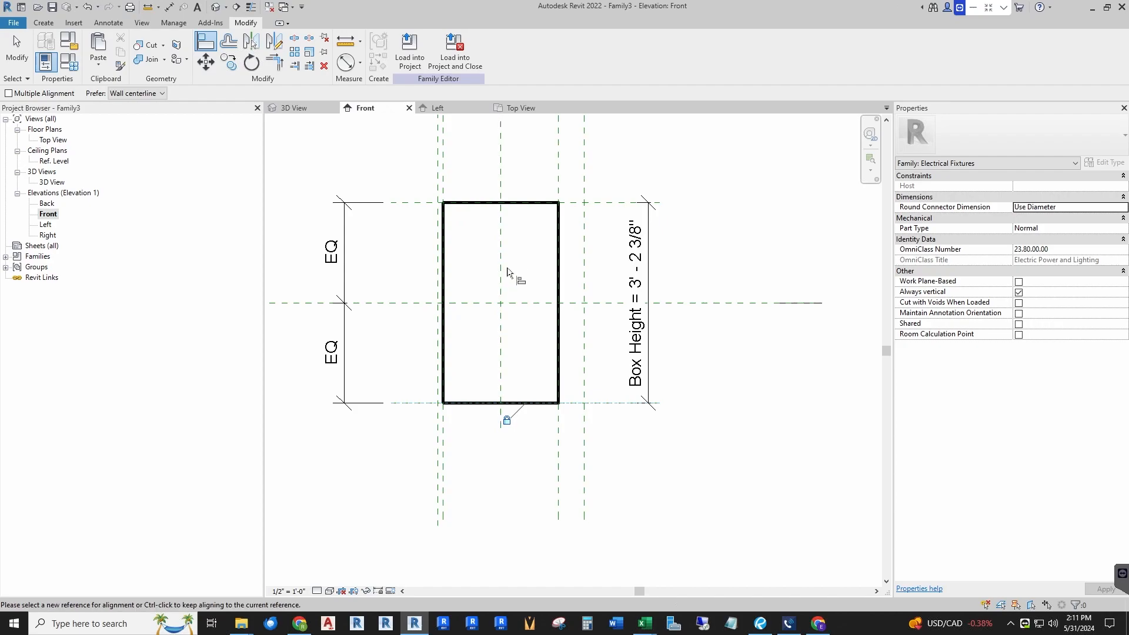
{"action": "key", "text": "Escape"}
{"action": "key", "text": "Escape"}
Step: Examine the extruded box in the 3D view and the top view
{"action": "scroll", "coordinate": [491, 351], "scroll_direction": "down", "scroll_amount": 2}
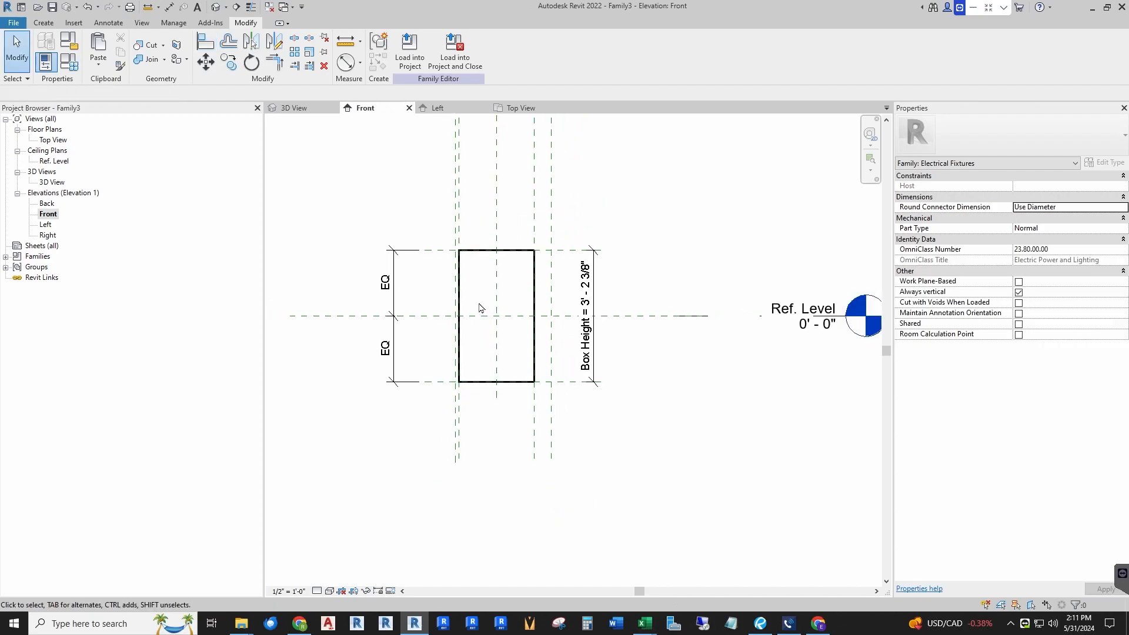
{"action": "middle_click_drag", "start_coordinate": [479, 308], "coordinate": [480, 321]}
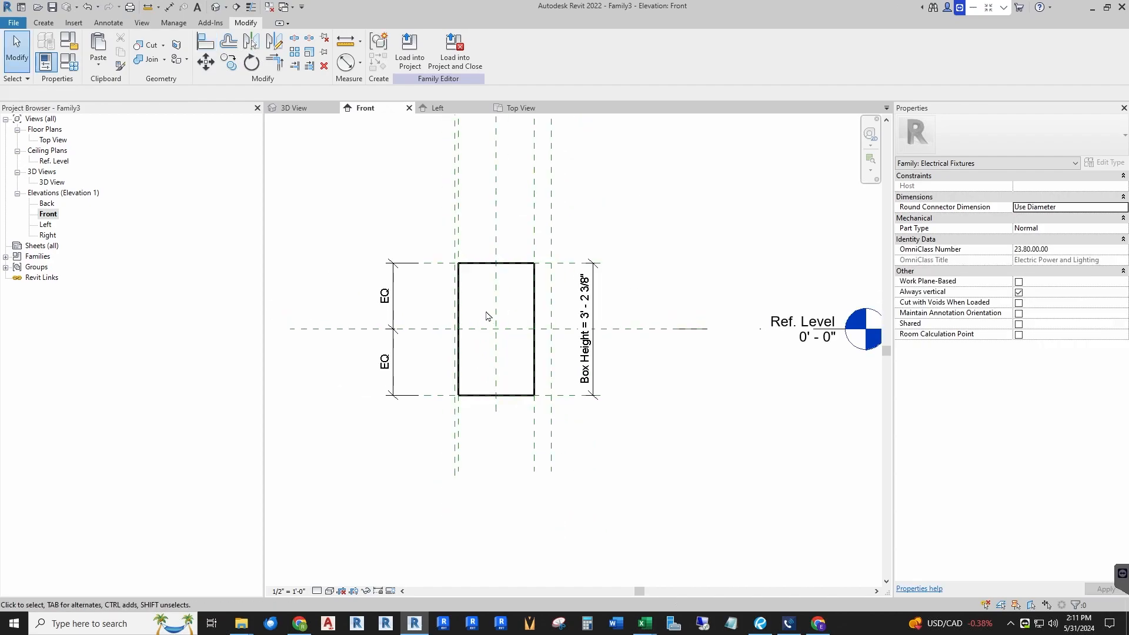
{"action": "left_click", "coordinate": [297, 108]}
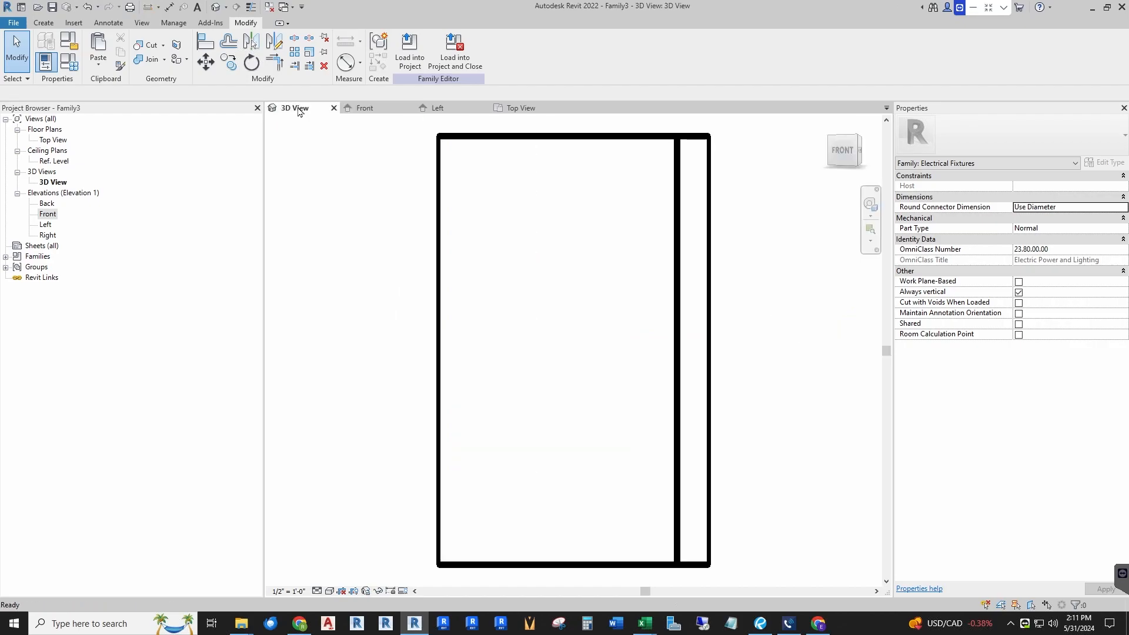
{"action": "scroll", "coordinate": [382, 447], "scroll_direction": "down", "scroll_amount": 2}
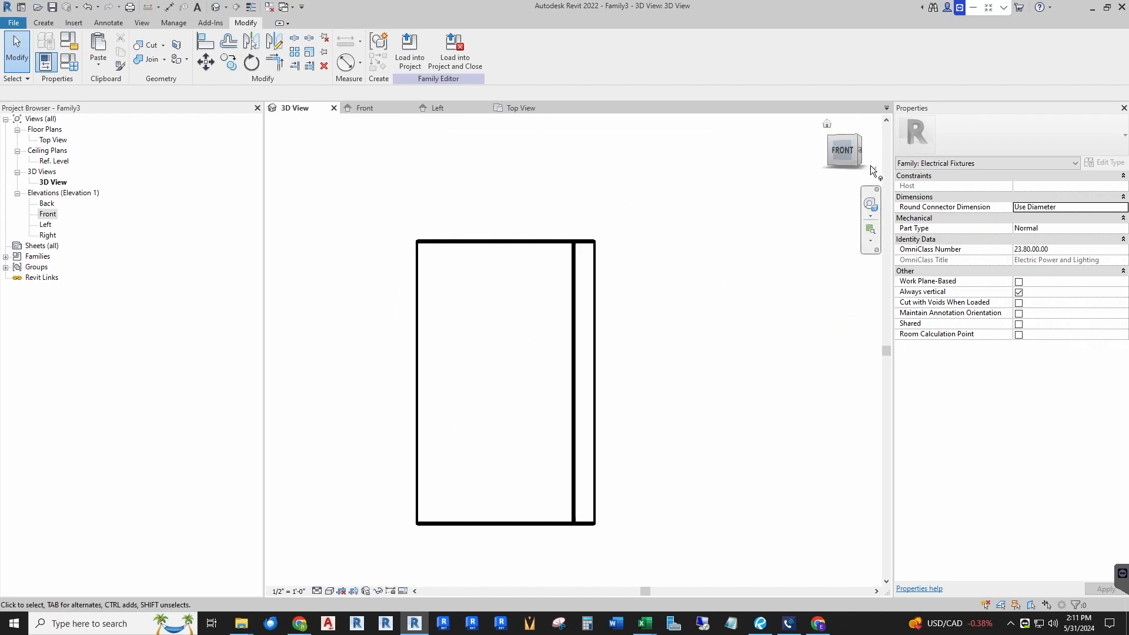
{"action": "left_click", "coordinate": [857, 137]}
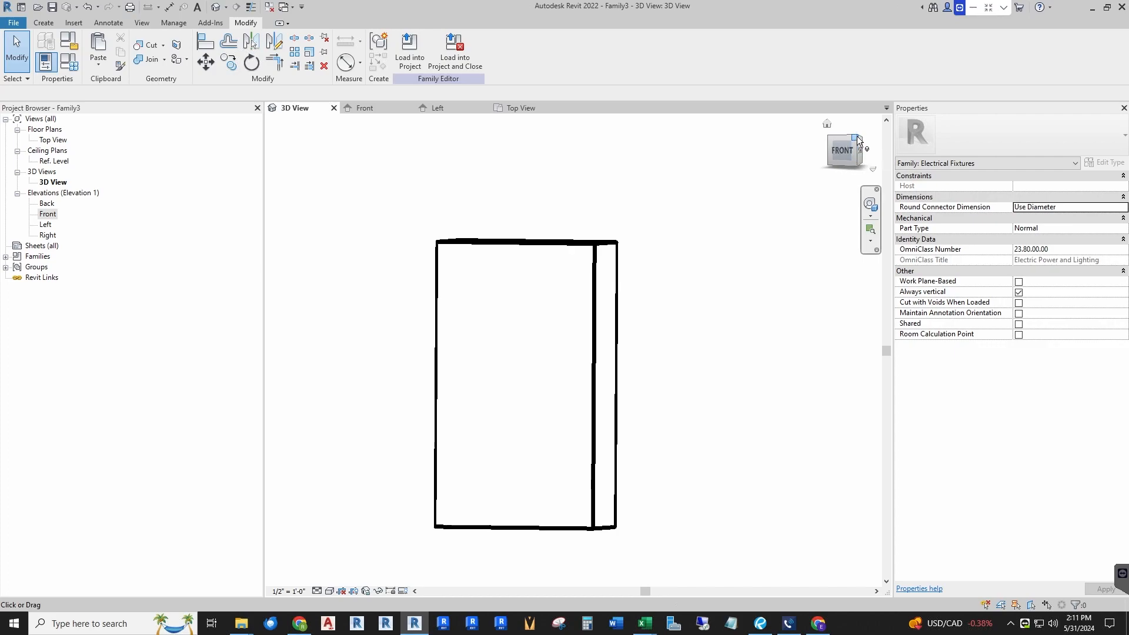
{"action": "scroll", "coordinate": [382, 294], "scroll_direction": "down", "scroll_amount": 2}
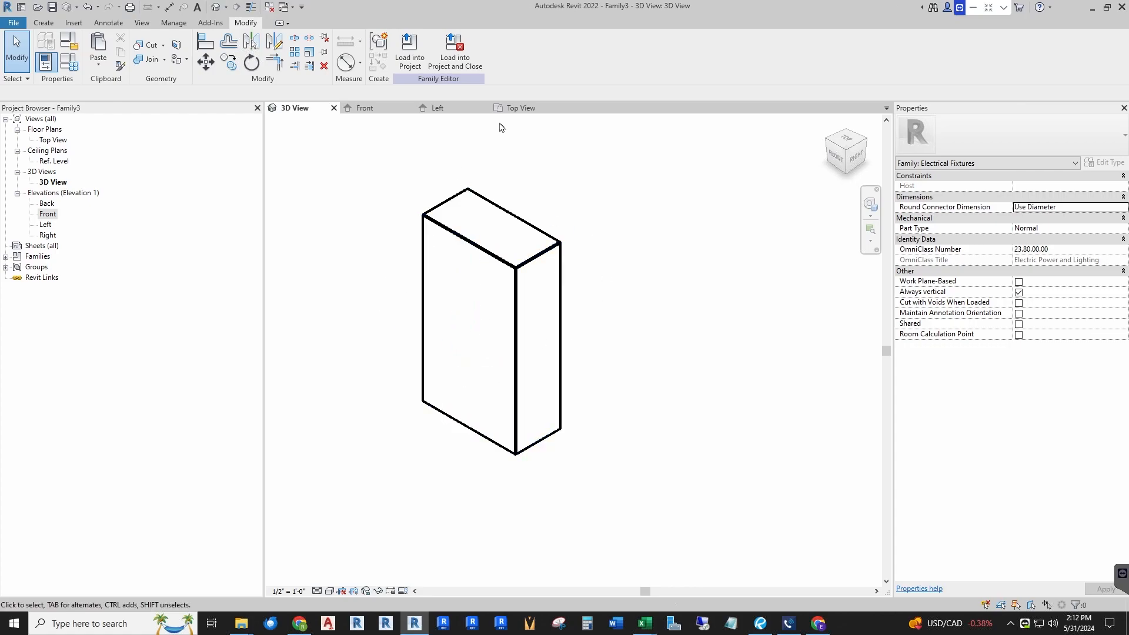
{"action": "left_click", "coordinate": [519, 108]}
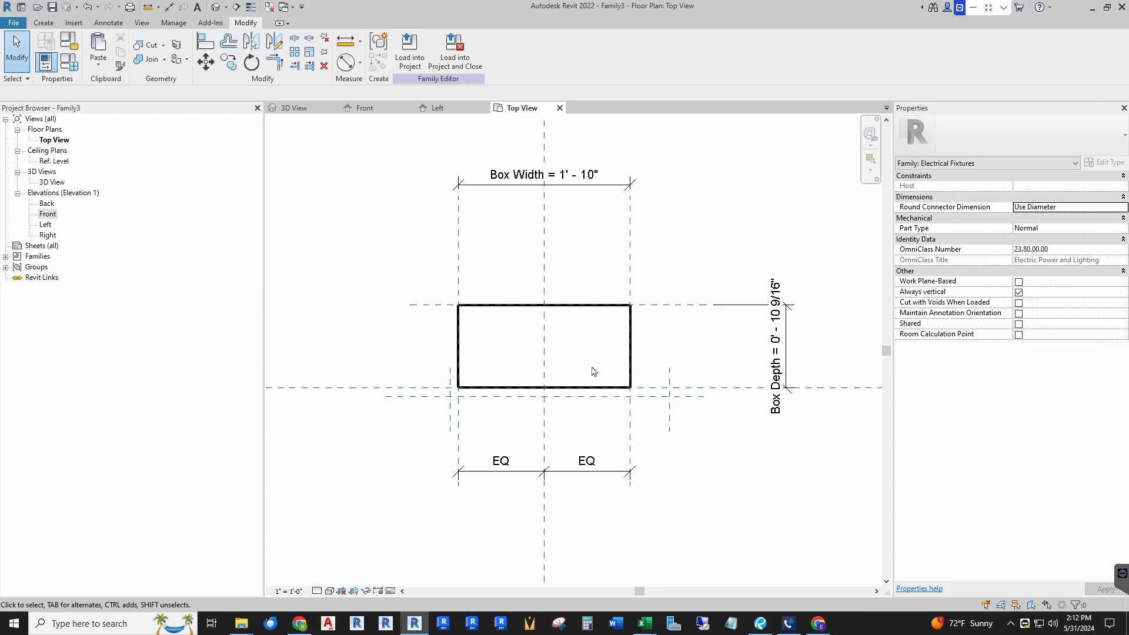
{"action": "scroll", "coordinate": [593, 371], "scroll_direction": "up", "scroll_amount": 2}
{"action": "scroll", "coordinate": [526, 335], "scroll_direction": "down", "scroll_amount": 2}
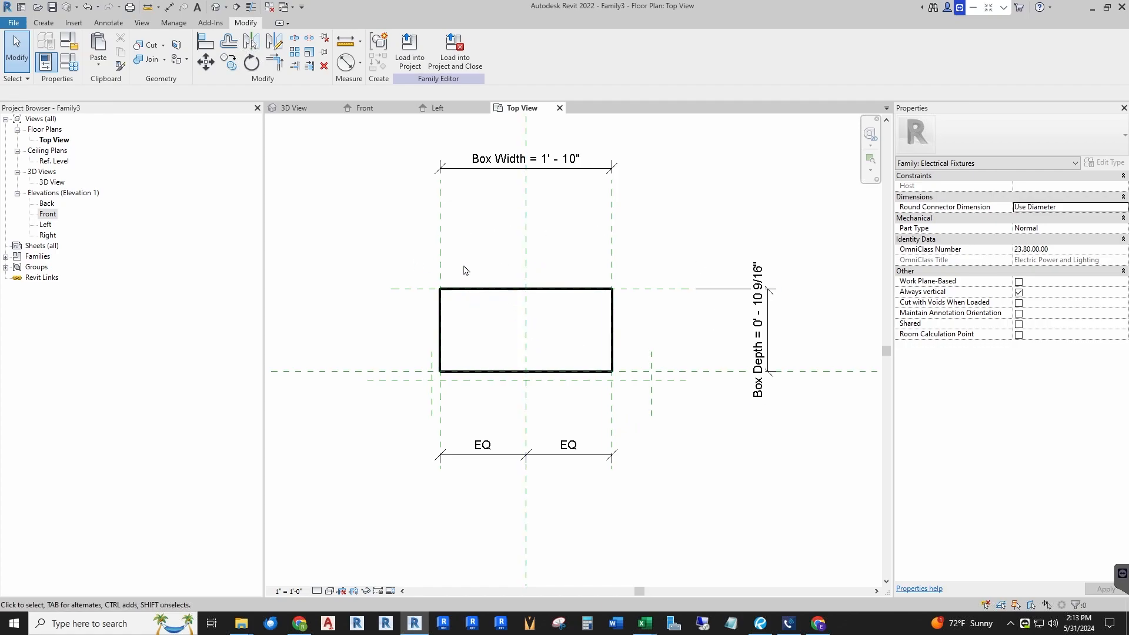
Step: In Family Types, set Box Depth to 2.5, Box Height to 4 and Box Width to 2.5", then confirm
{"action": "left_click", "coordinate": [68, 63]}
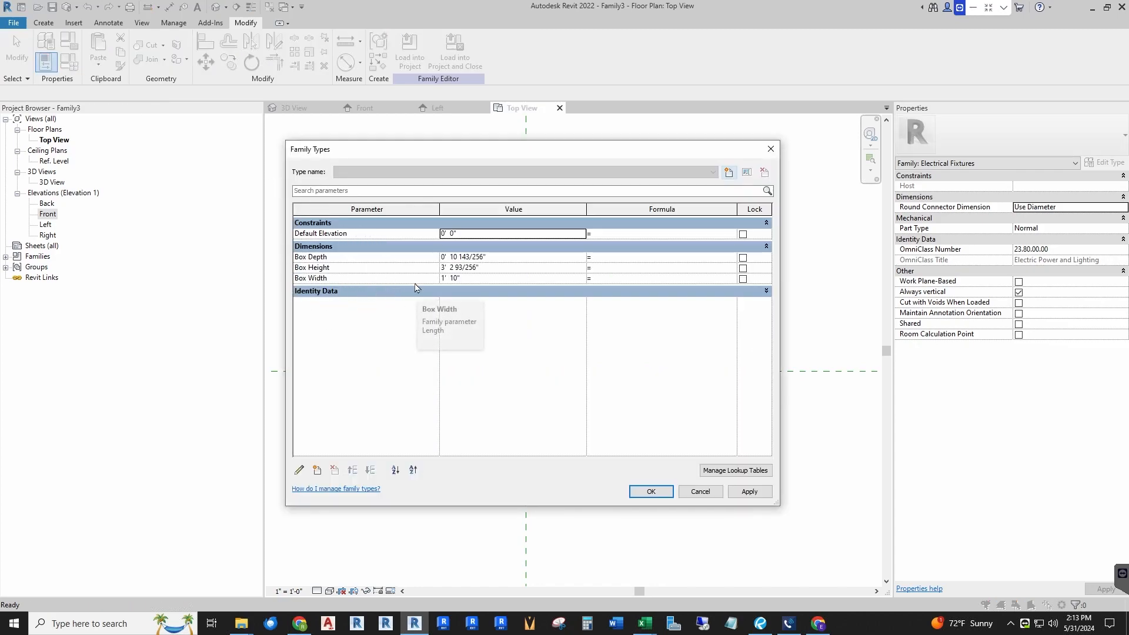
{"action": "left_click", "coordinate": [496, 257]}
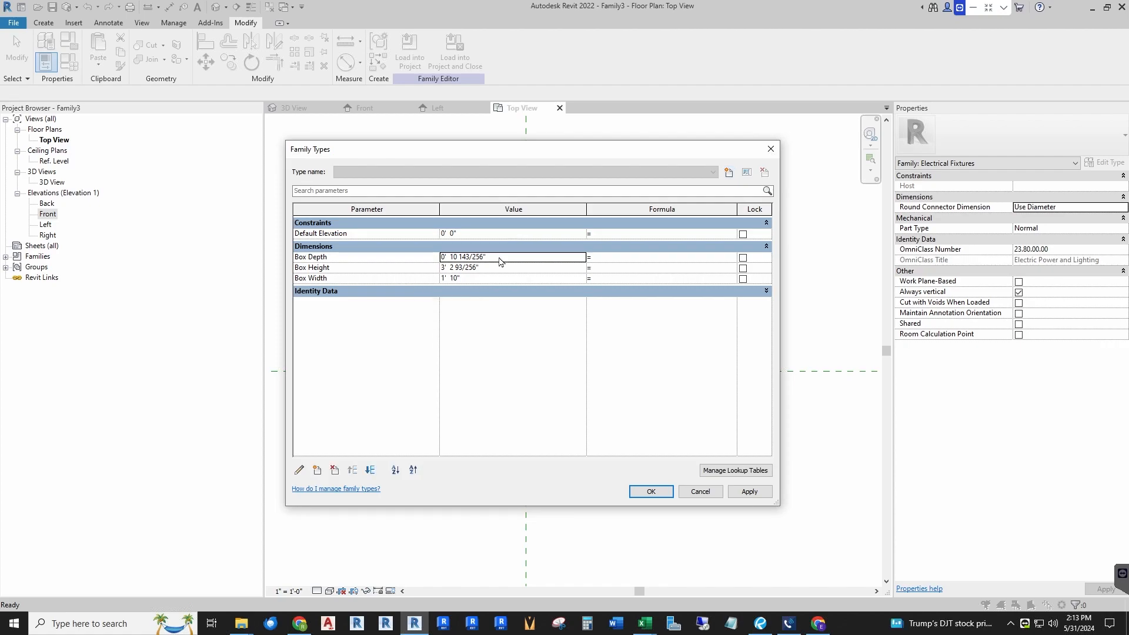
{"action": "type", "text": "2-1/2"}
{"action": "key", "text": "Tab"}
{"action": "left_click", "coordinate": [508, 268]}
{"action": "type", "text": "4"}
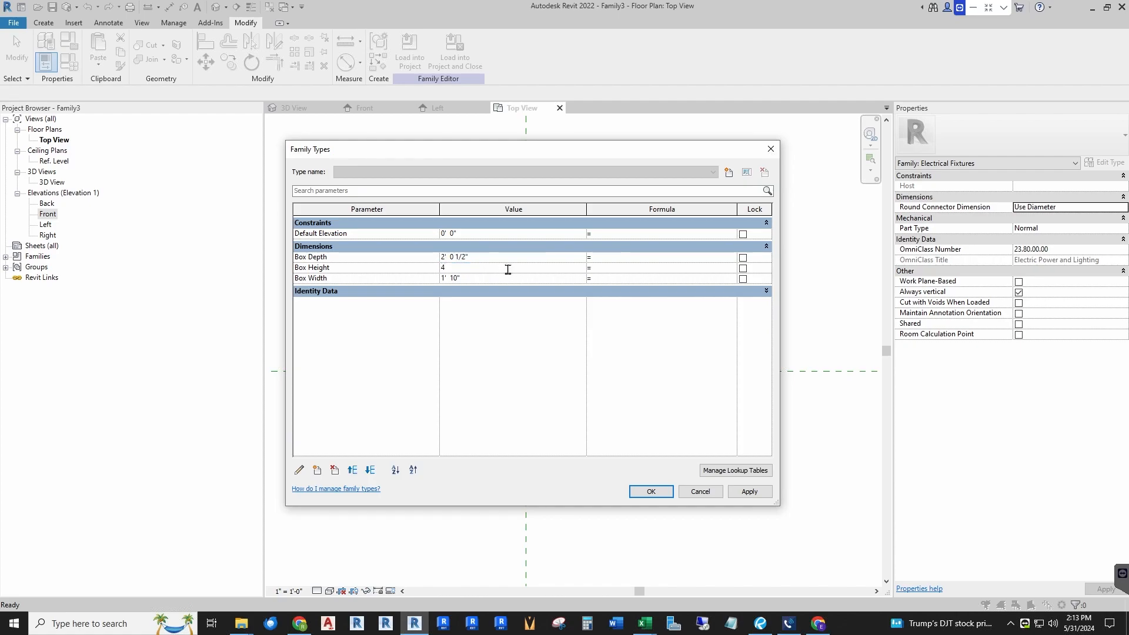
{"action": "key", "text": "Tab"}
{"action": "left_click", "coordinate": [503, 278]}
{"action": "type", "text": "2-1/2"}
{"action": "key", "text": "Tab"}
{"action": "left_click", "coordinate": [481, 260]}
{"action": "type", "text": "2.5"}
{"action": "key", "text": "Tab"}
{"action": "left_click", "coordinate": [505, 277]}
{"action": "type", "text": "2.5\""}
{"action": "left_click", "coordinate": [651, 491]}
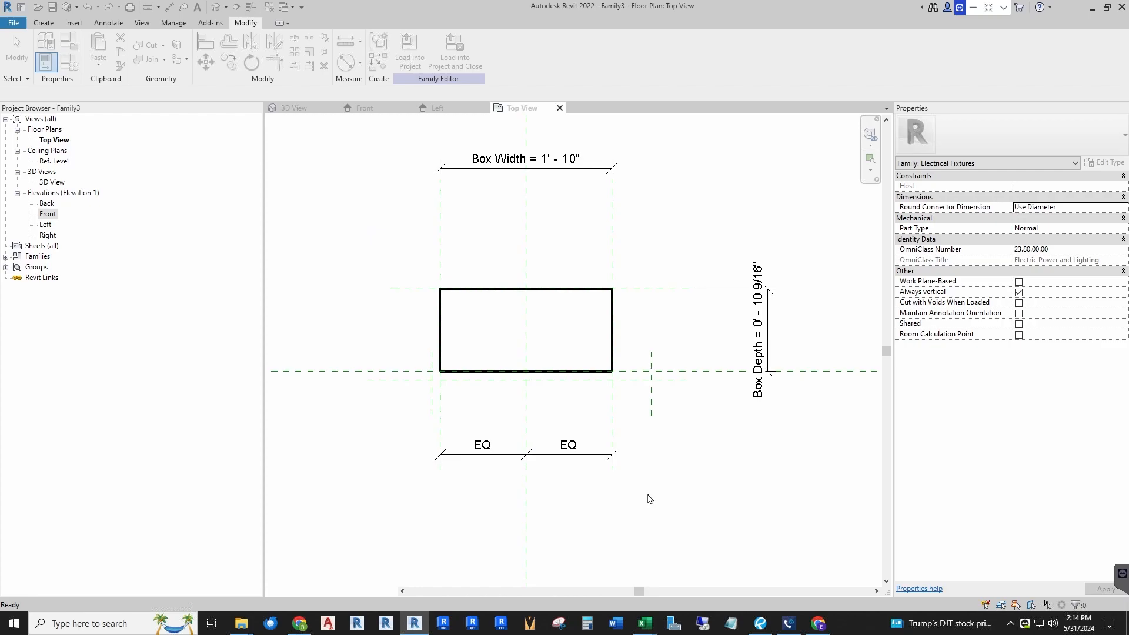
Step: Set the Top view's scale to 6" = 1'-0"
{"action": "scroll", "coordinate": [535, 385], "scroll_direction": "up", "scroll_amount": 5}
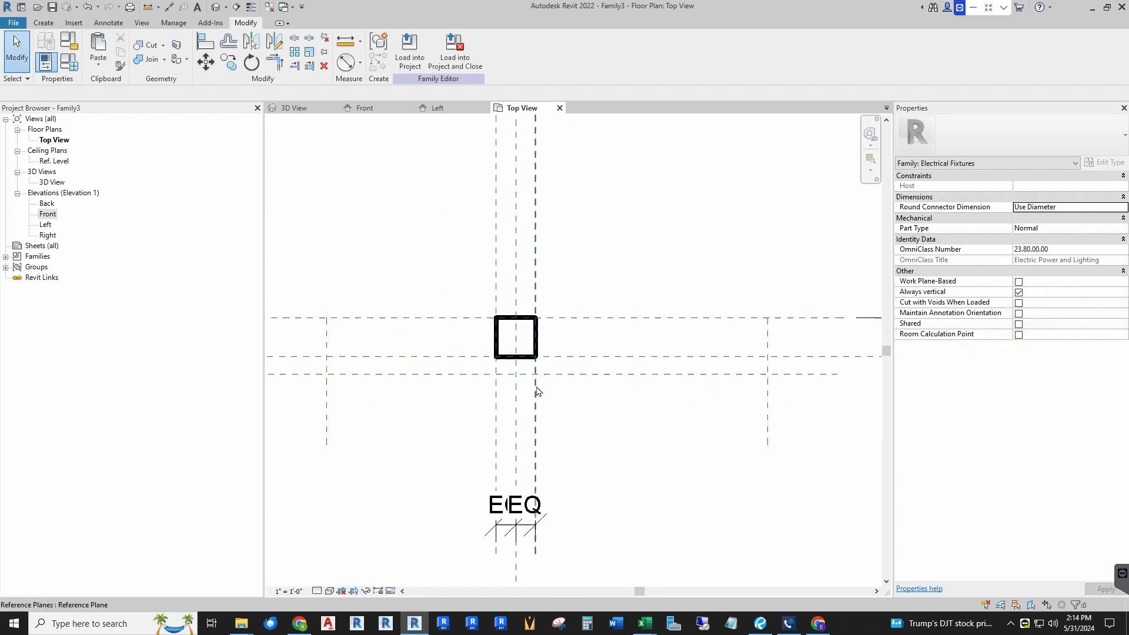
{"action": "scroll", "coordinate": [597, 271], "scroll_direction": "down", "scroll_amount": 1}
{"action": "middle_click_drag", "start_coordinate": [580, 357], "coordinate": [566, 298]}
{"action": "mouse_move", "coordinate": [563, 296]}
{"action": "left_mouse_down"}
{"action": "mouse_move", "coordinate": [562, 276]}
{"action": "mouse_move", "coordinate": [562, 287]}
{"action": "left_mouse_up"}
{"action": "left_click", "coordinate": [624, 318]}
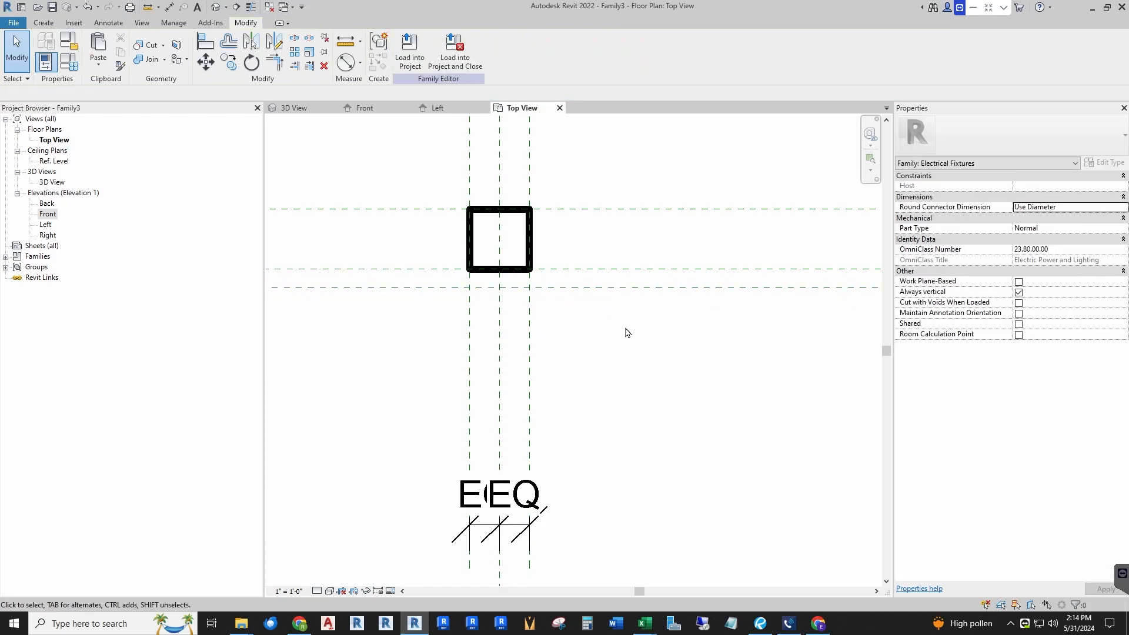
{"action": "scroll", "coordinate": [628, 330], "scroll_direction": "down", "scroll_amount": 2}
{"action": "scroll", "coordinate": [463, 411], "scroll_direction": "down", "scroll_amount": 2}
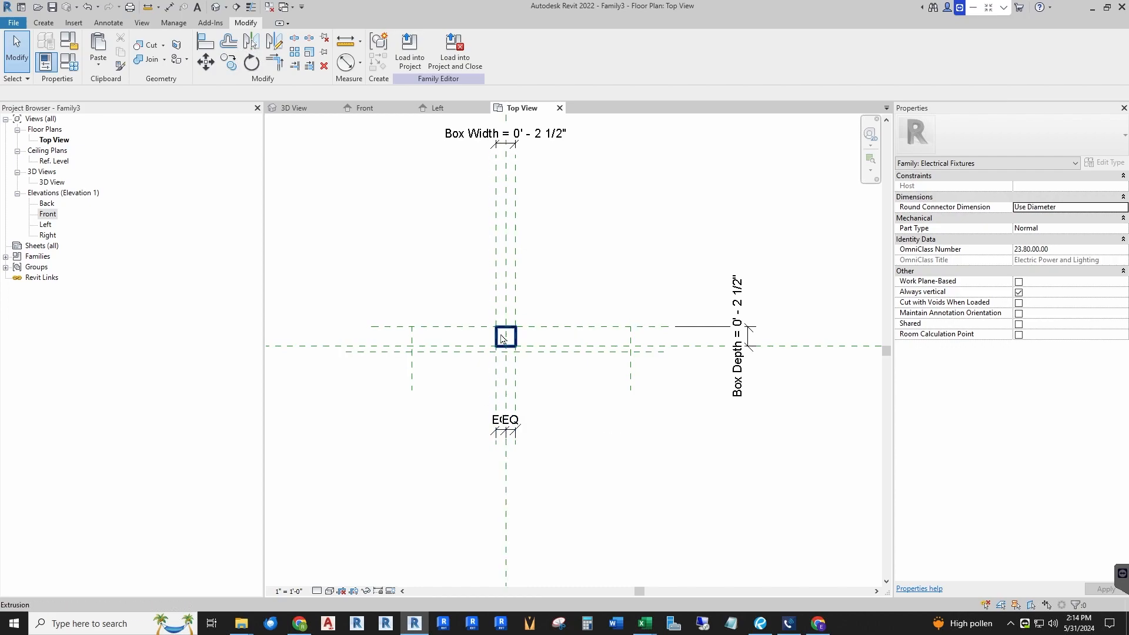
{"action": "left_click", "coordinate": [289, 592]}
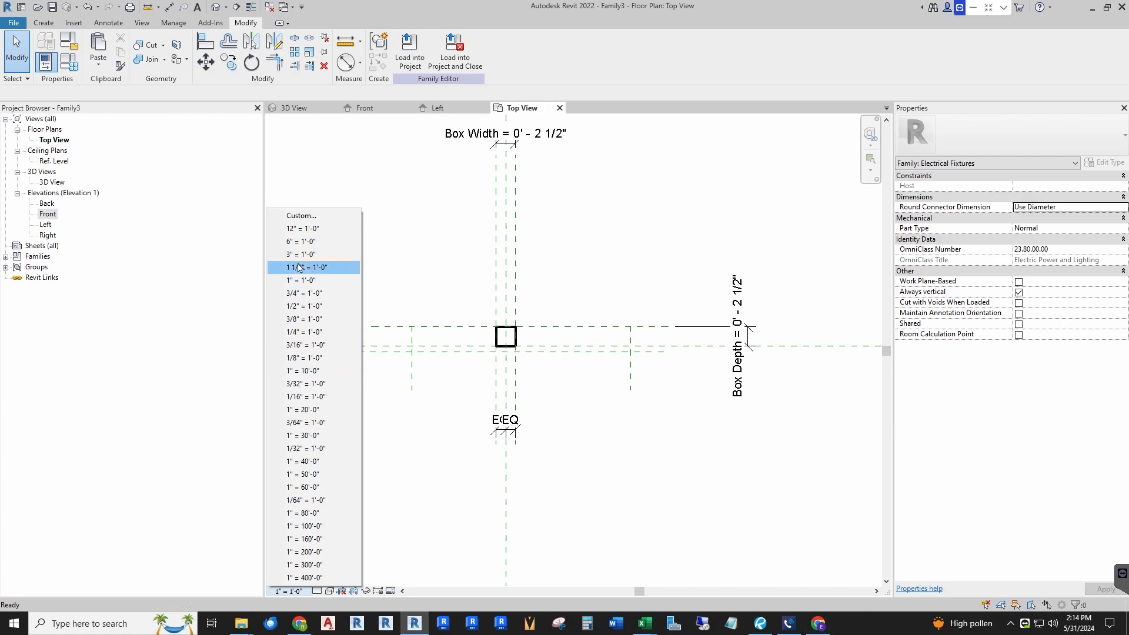
{"action": "left_click", "coordinate": [300, 245]}
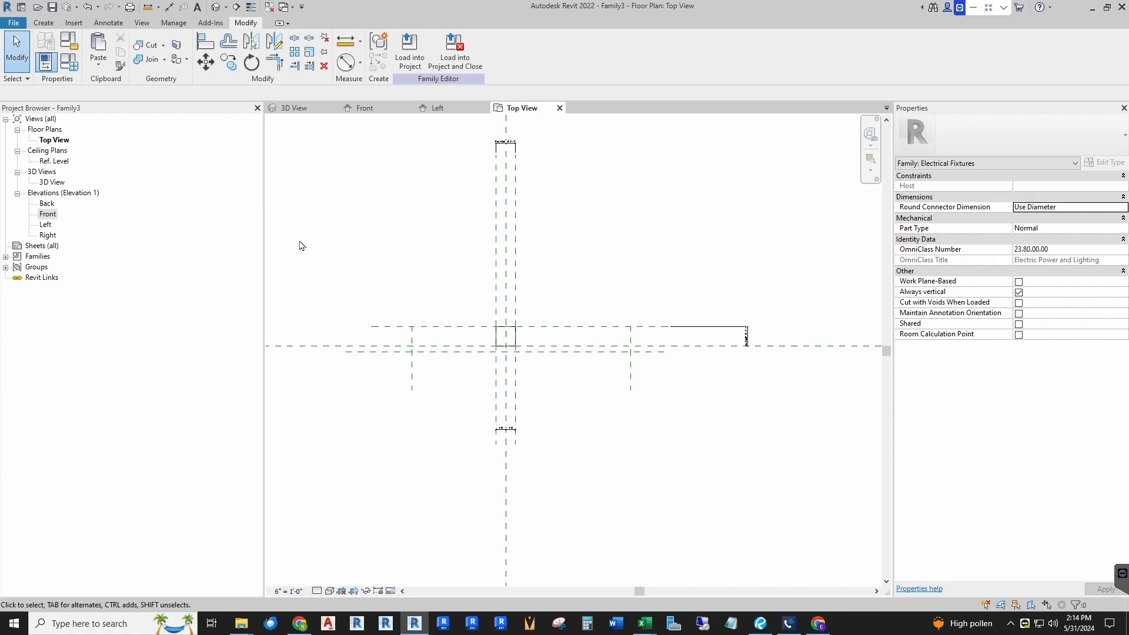
Step: Move the reference plane below the box up, close to the box's front edge
{"action": "scroll", "coordinate": [507, 340], "scroll_direction": "up", "scroll_amount": 5}
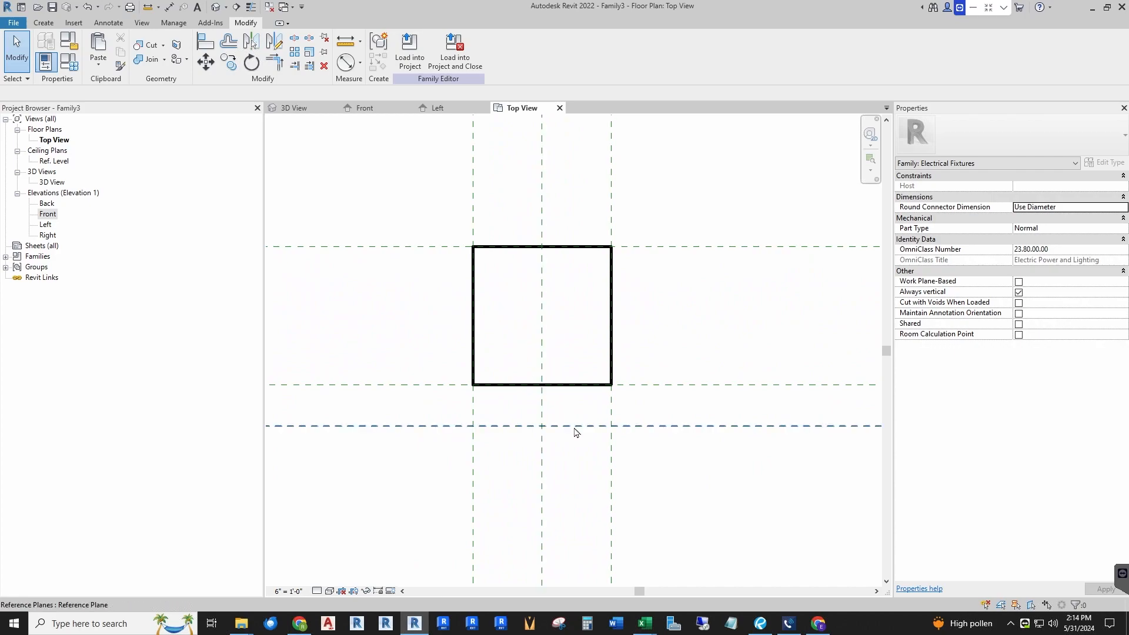
{"action": "left_click_drag", "start_coordinate": [575, 427], "coordinate": [574, 414]}
{"action": "left_click", "coordinate": [548, 348]}
{"action": "scroll", "coordinate": [494, 310], "scroll_direction": "down", "scroll_amount": 6}
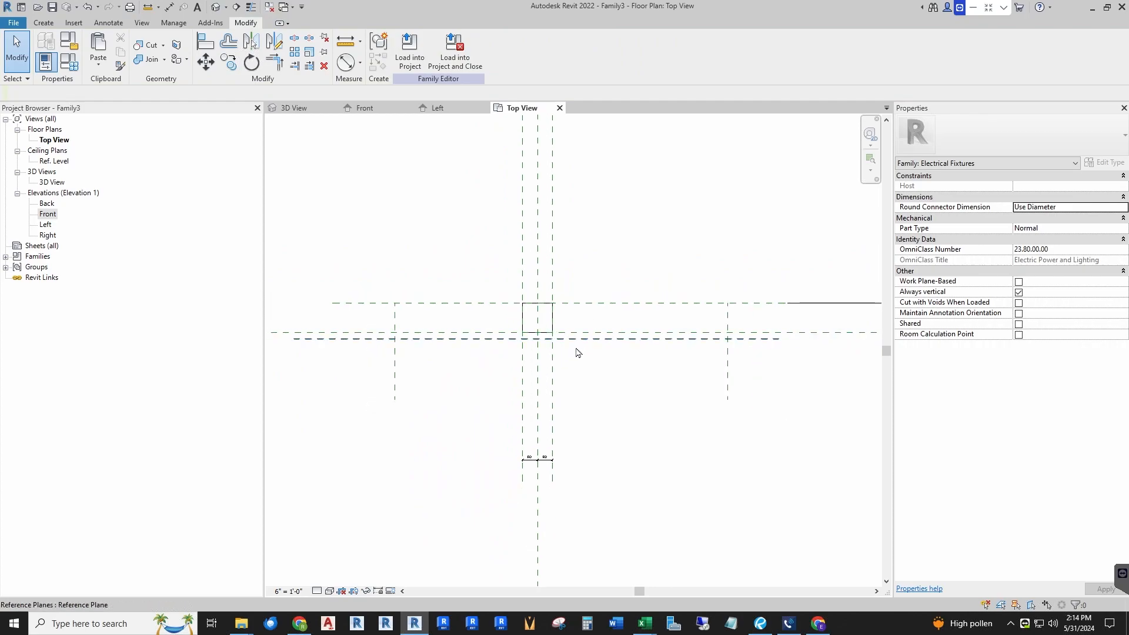
{"action": "scroll", "coordinate": [586, 318], "scroll_direction": "up", "scroll_amount": 3}
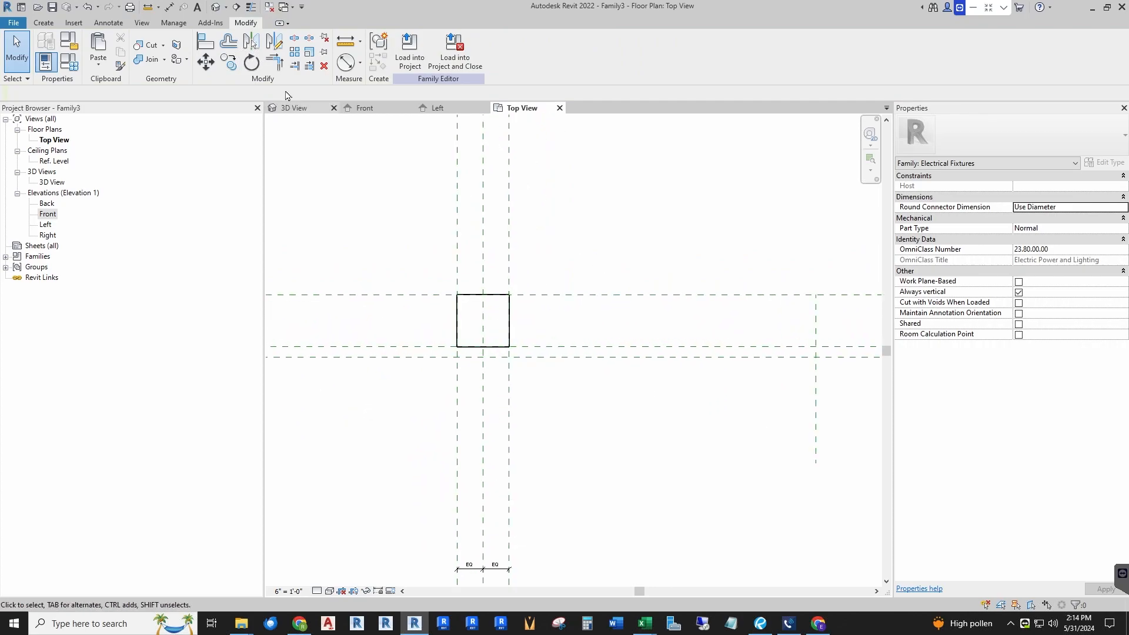
Step: Place an aligned dimension between the box's front reference plane and the new plane just below it
{"action": "left_click", "coordinate": [169, 7]}
{"action": "scroll", "coordinate": [564, 327], "scroll_direction": "up", "scroll_amount": 3}
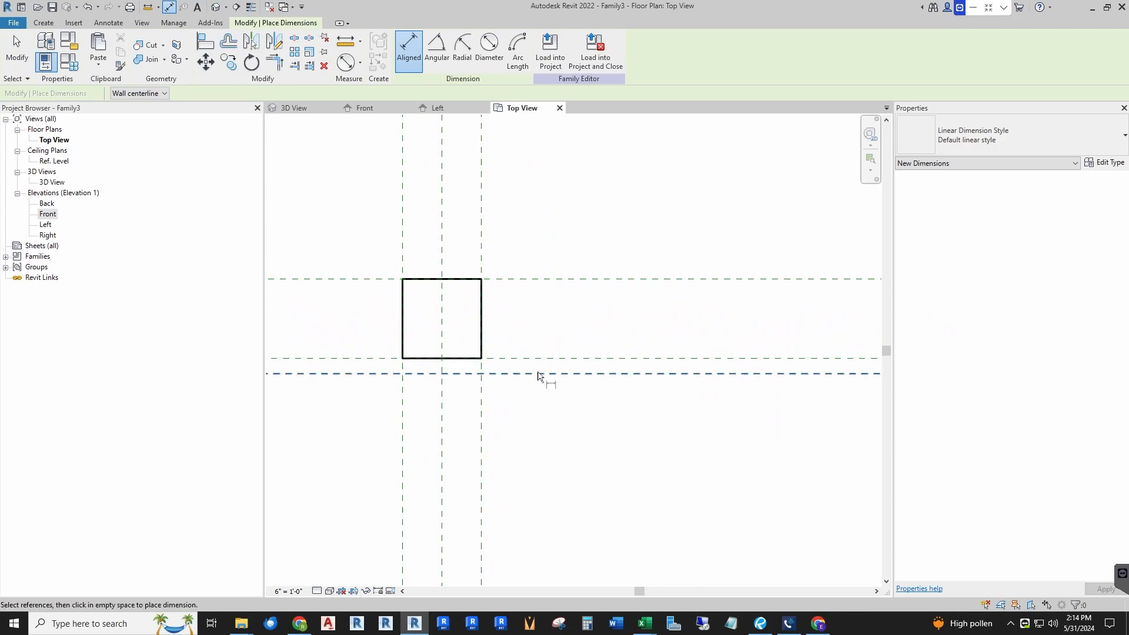
{"action": "left_click", "coordinate": [537, 358]}
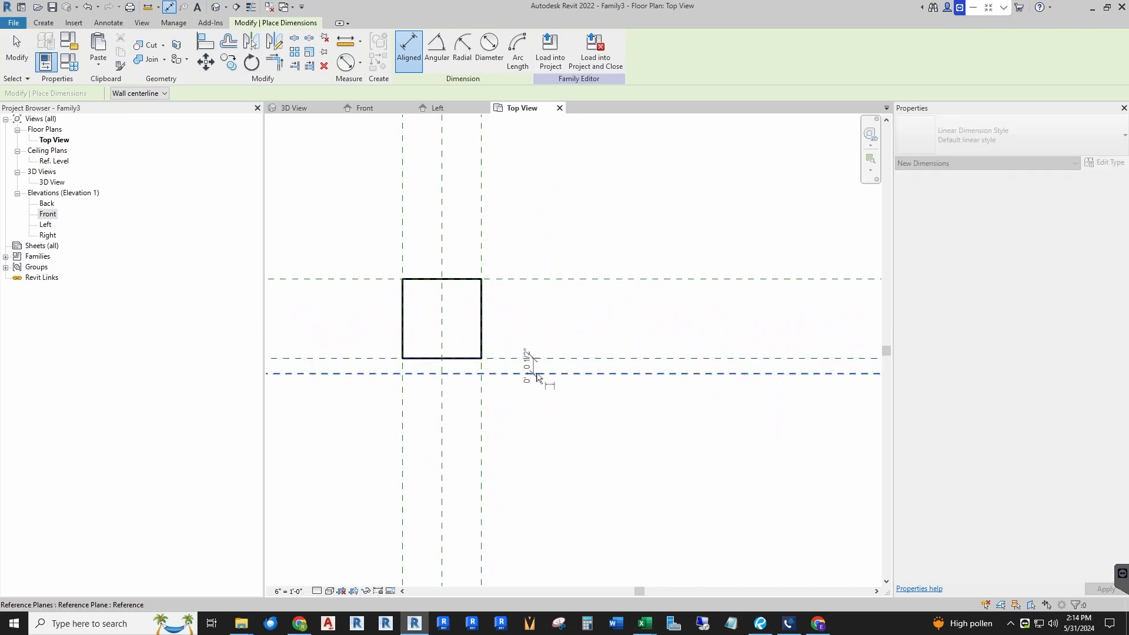
{"action": "left_click", "coordinate": [541, 374]}
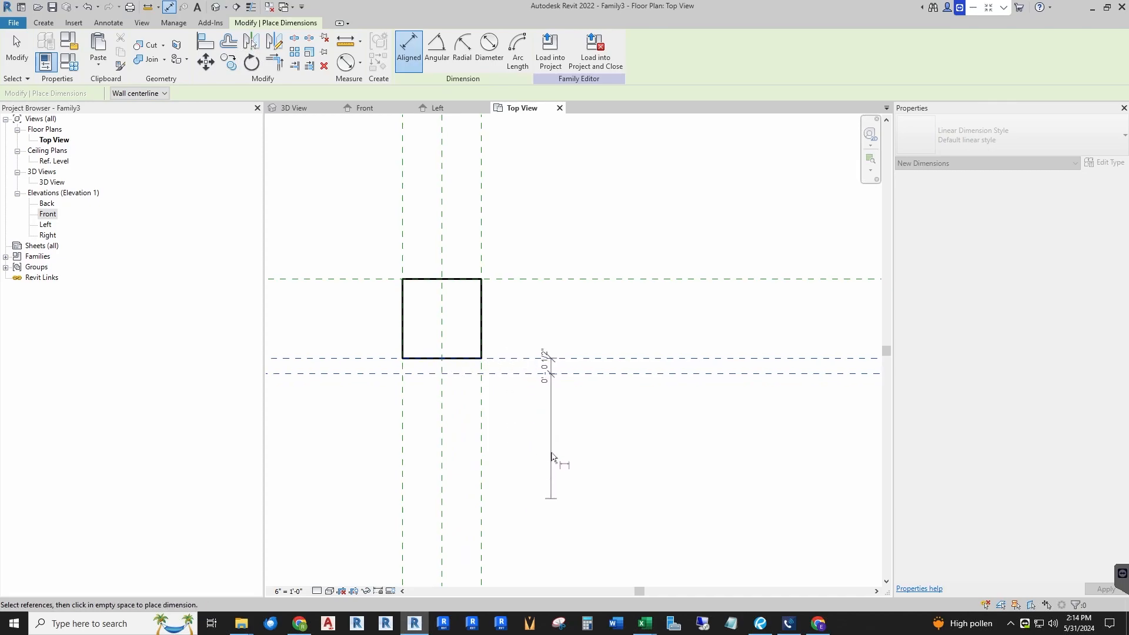
{"action": "left_click", "coordinate": [565, 486]}
{"action": "key", "text": "Escape"}
Step: Label that small dimension with a new Faceplate Depth type parameter
{"action": "scroll", "coordinate": [537, 411], "scroll_direction": "up", "scroll_amount": 2}
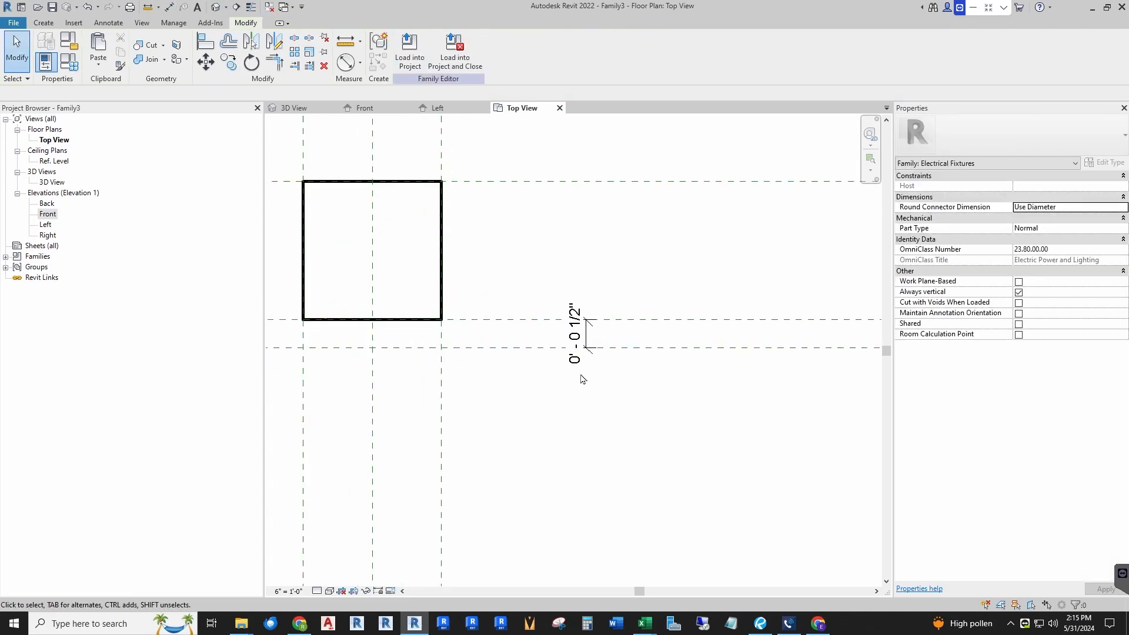
{"action": "left_click", "coordinate": [577, 337]}
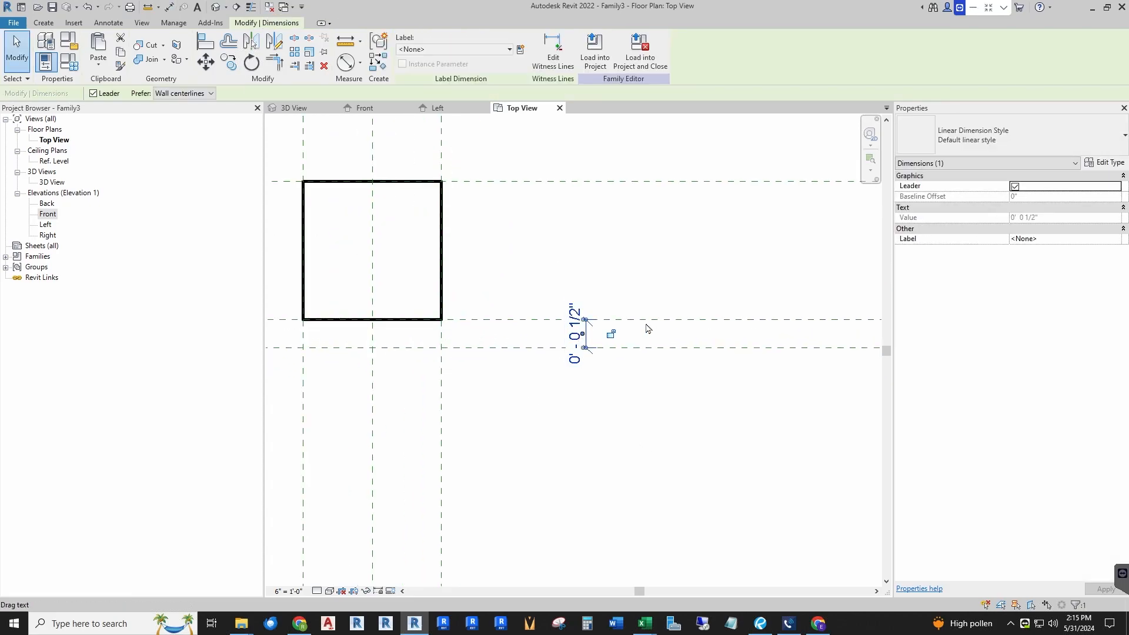
{"action": "left_click", "coordinate": [519, 49]}
{"action": "type", "text": "Faceplate Depth"}
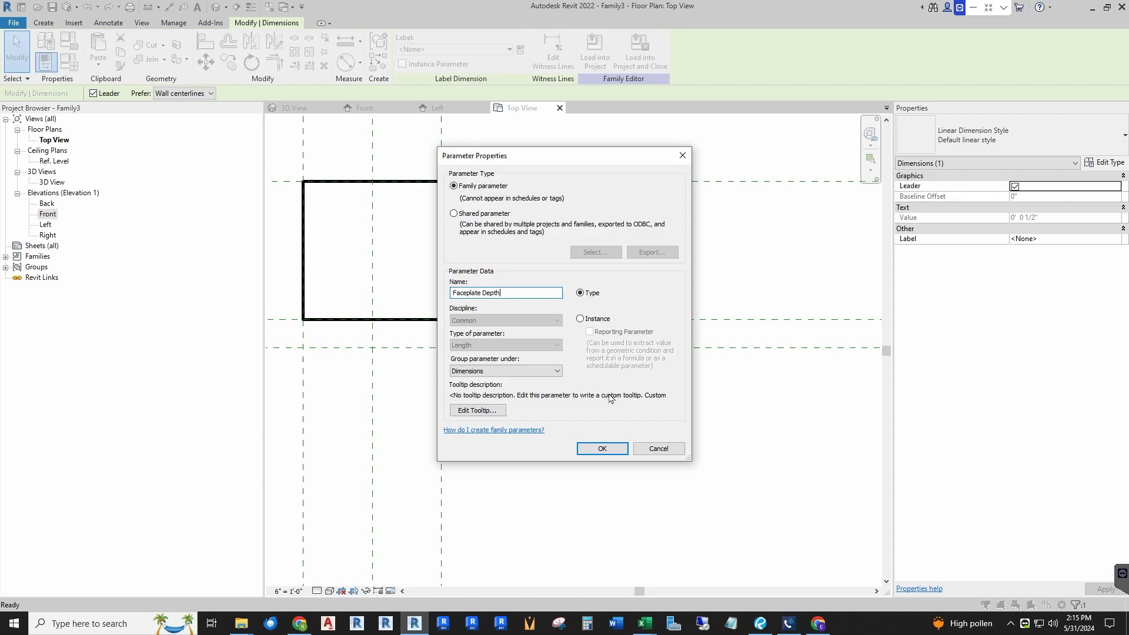
{"action": "left_click", "coordinate": [603, 450]}
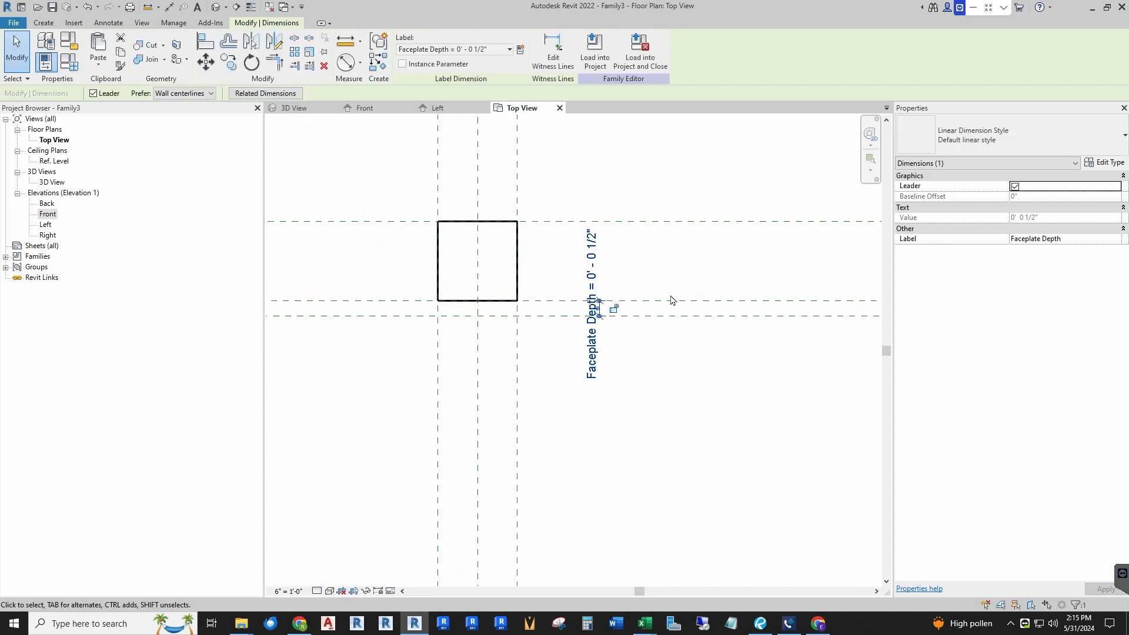
Step: Move the two outer vertical reference planes in close on either side of the box
{"action": "left_click", "coordinate": [700, 345]}
{"action": "scroll", "coordinate": [580, 348], "scroll_direction": "down", "scroll_amount": 4}
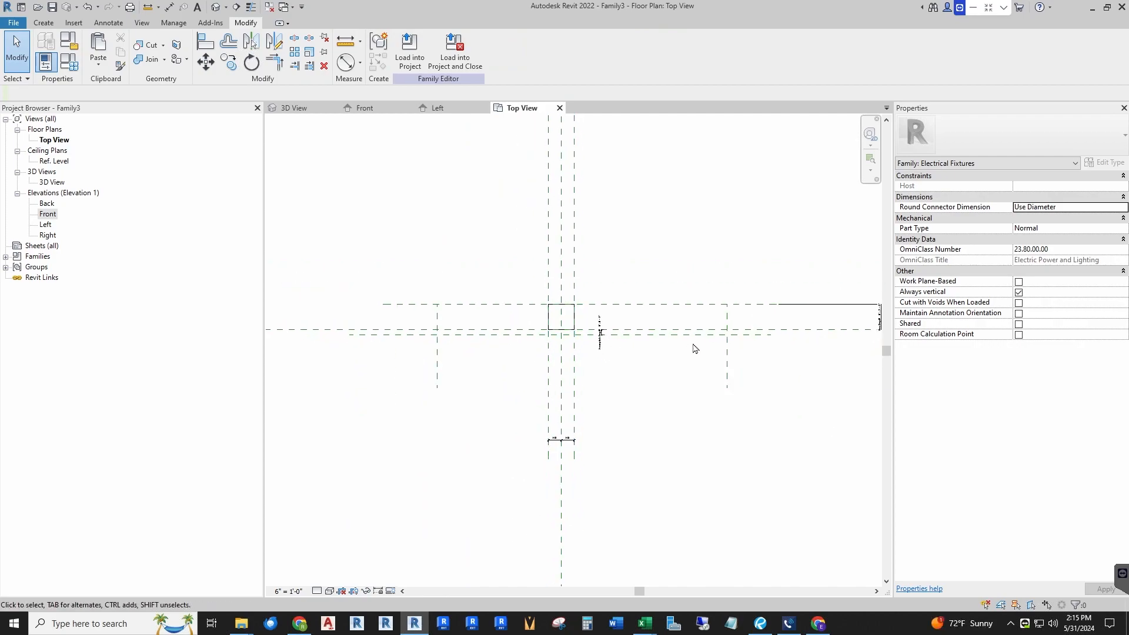
{"action": "scroll", "coordinate": [712, 352], "scroll_direction": "up", "scroll_amount": 2}
{"action": "left_click_drag", "start_coordinate": [744, 362], "coordinate": [526, 357]}
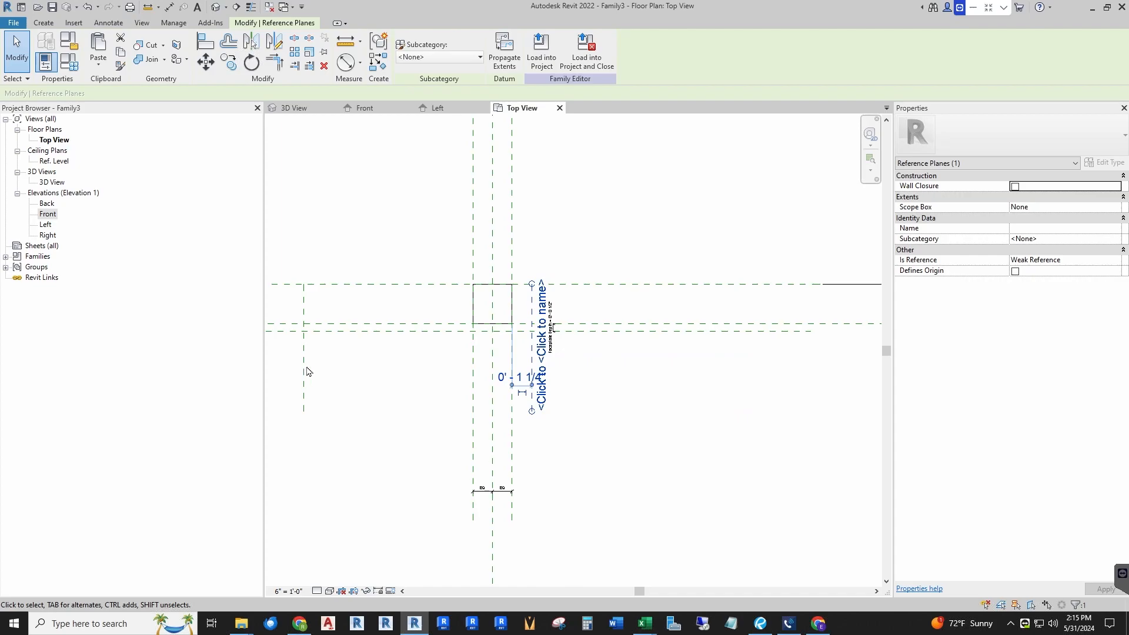
{"action": "left_click_drag", "start_coordinate": [305, 370], "coordinate": [489, 365]}
{"action": "scroll", "coordinate": [552, 318], "scroll_direction": "up", "scroll_amount": 3}
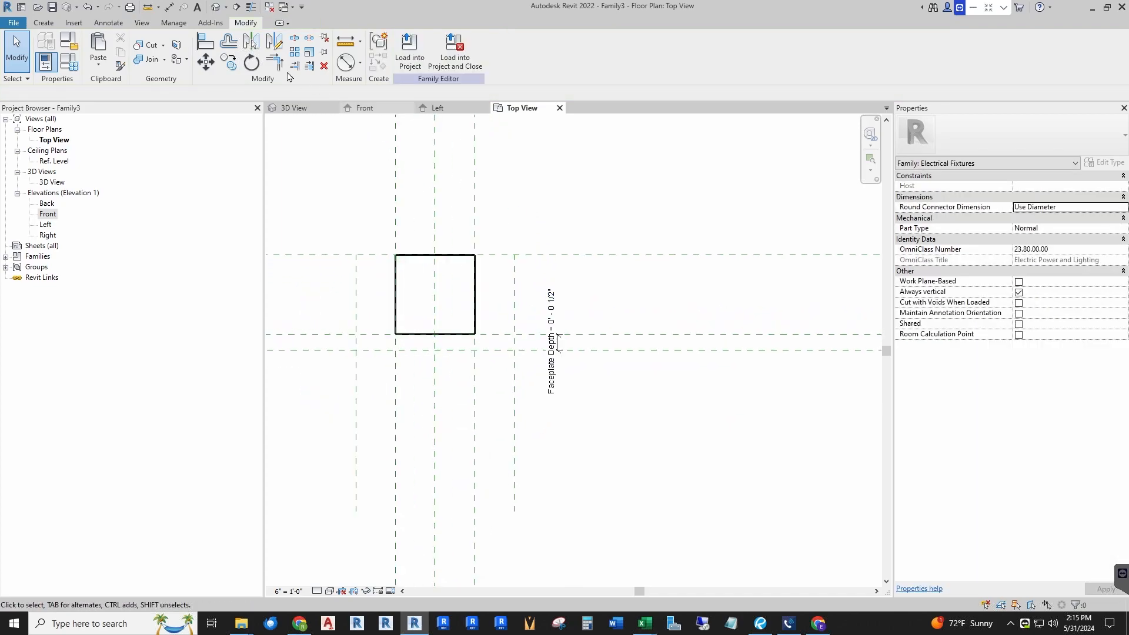
Step: Dimension between the two outer vertical planes and label it with a new Faceplate Width type parameter
{"action": "left_click", "coordinate": [169, 7]}
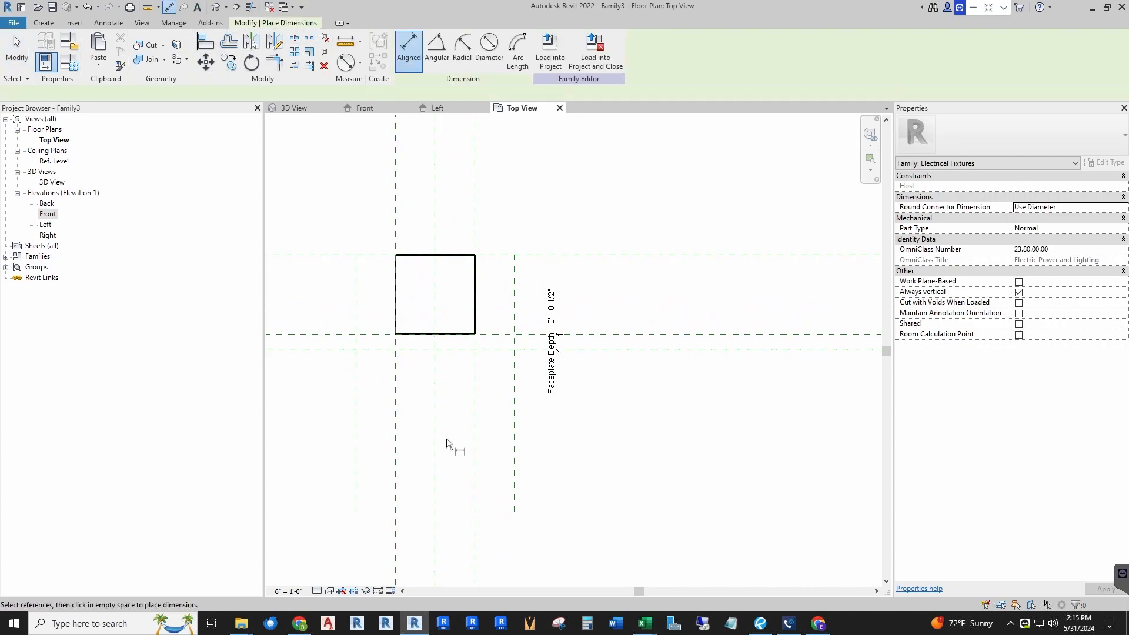
{"action": "left_click", "coordinate": [356, 400]}
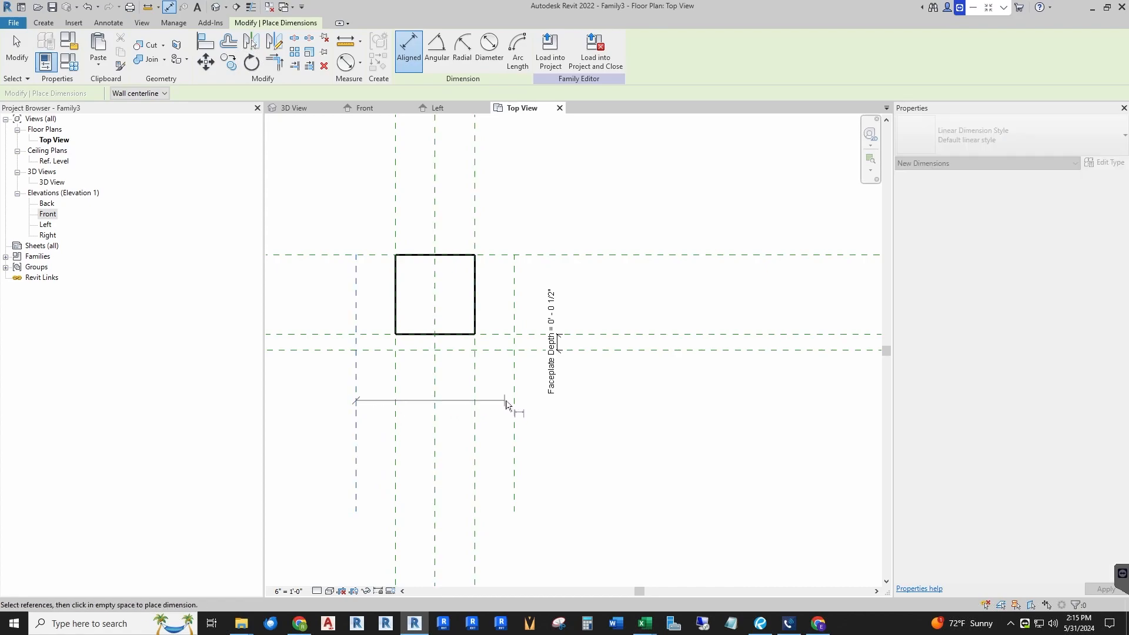
{"action": "left_click", "coordinate": [515, 405]}
{"action": "left_click", "coordinate": [588, 444]}
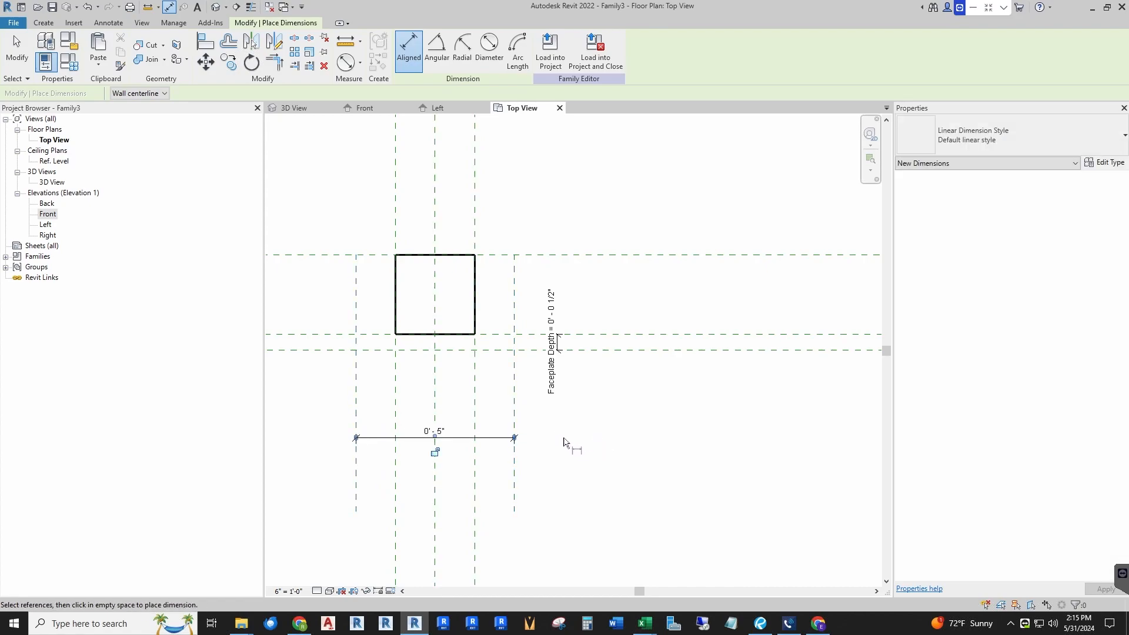
{"action": "key", "text": "Escape"}
{"action": "key", "text": "Escape"}
{"action": "left_click", "coordinate": [451, 438]}
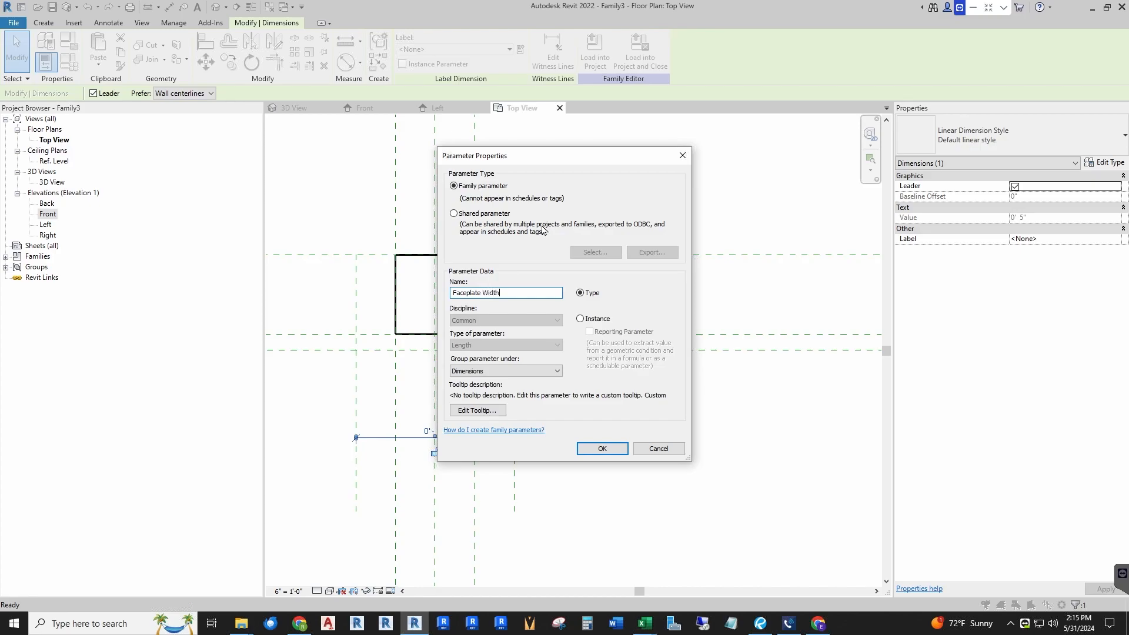
{"action": "key", "text": "Return"}
{"action": "key", "text": "Escape"}
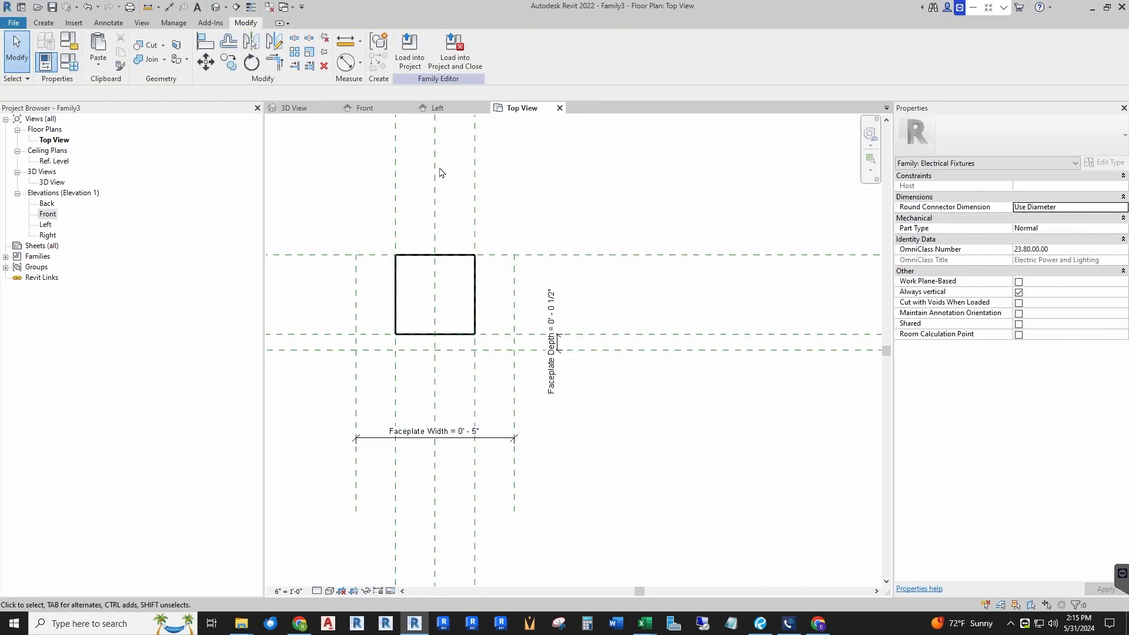
Step: Dimension the outer vertical planes to the center plane as one string and make it equal
{"action": "left_click", "coordinate": [171, 7]}
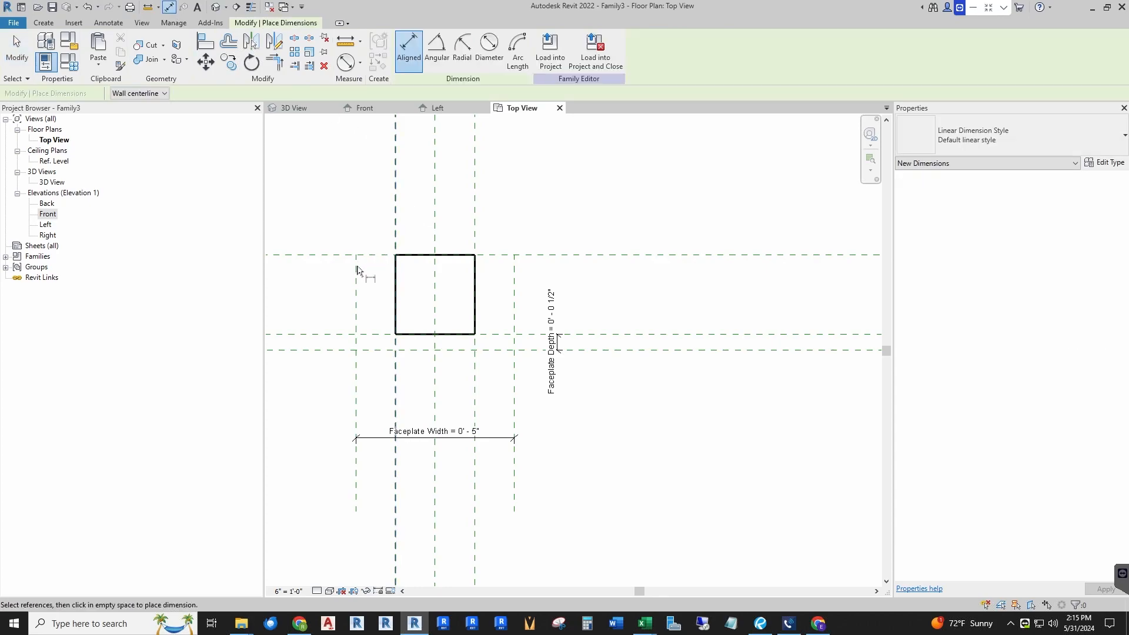
{"action": "left_click", "coordinate": [436, 228]}
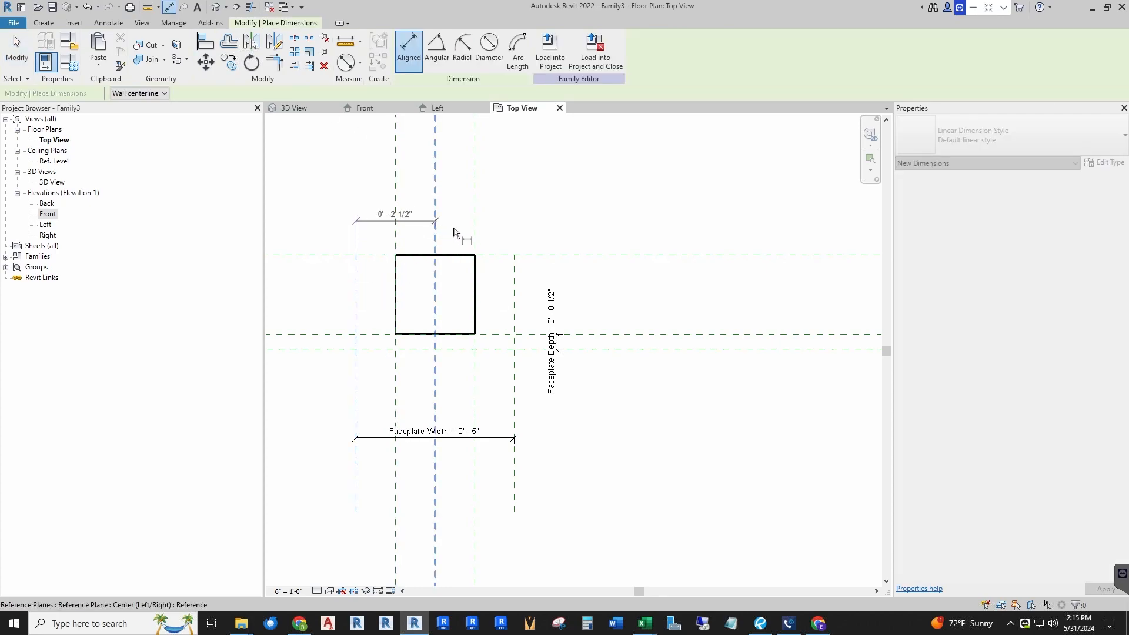
{"action": "left_click", "coordinate": [515, 270]}
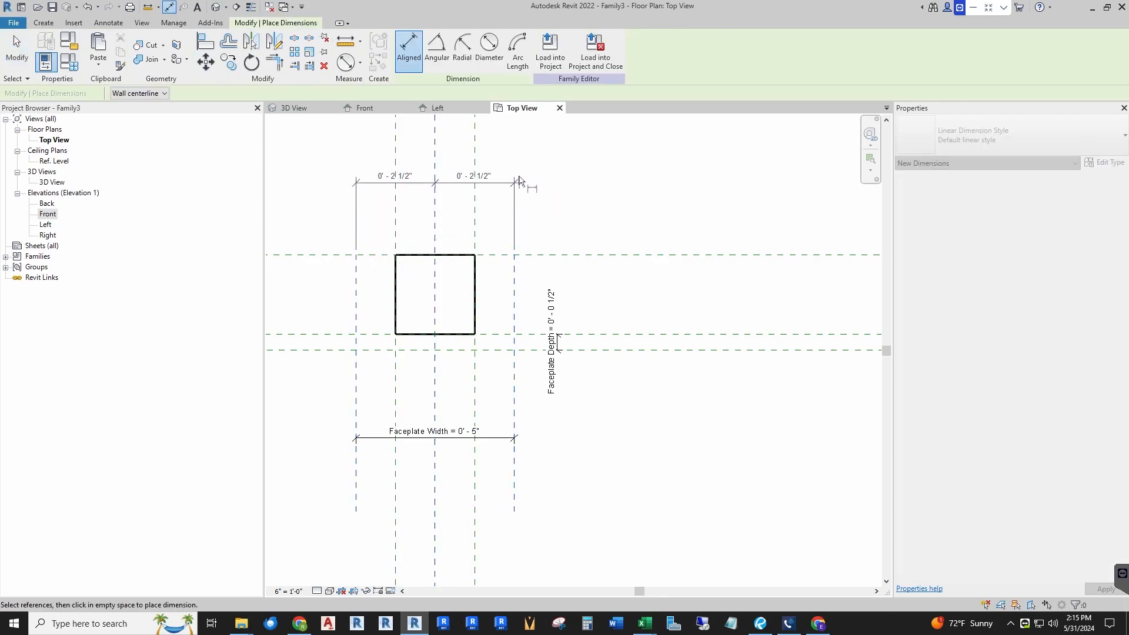
{"action": "left_click", "coordinate": [611, 169]}
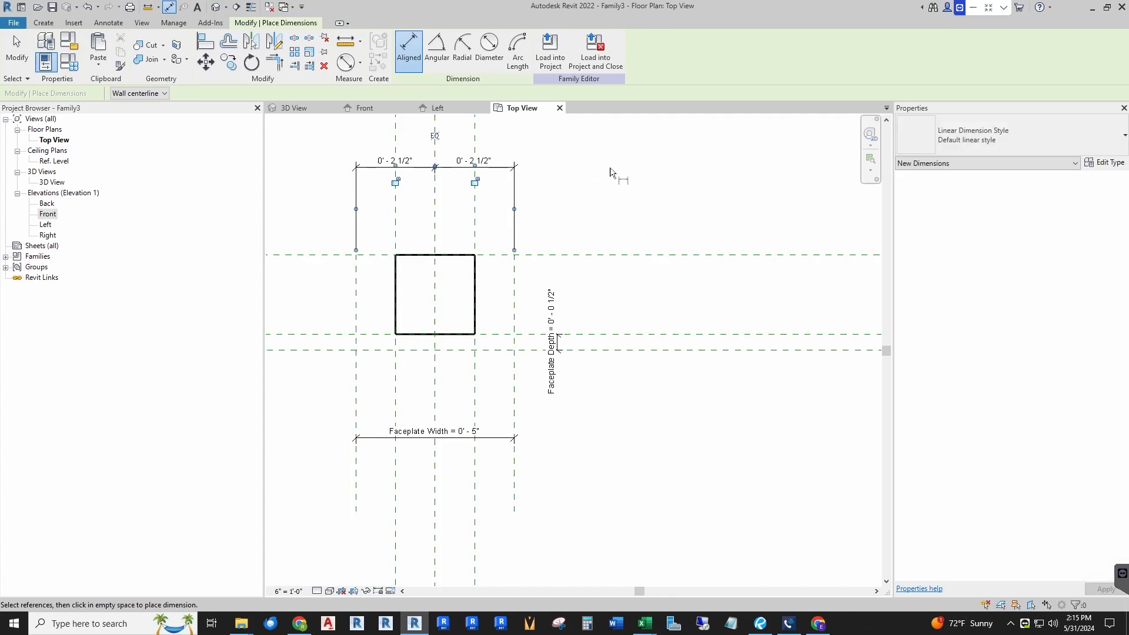
{"action": "left_click", "coordinate": [435, 136]}
{"action": "scroll", "coordinate": [538, 247], "scroll_direction": "down", "scroll_amount": 2}
{"action": "key", "text": "Escape"}
Step: Set the Faceplate Width dimension to 3 1/2"
{"action": "left_click", "coordinate": [483, 259]}
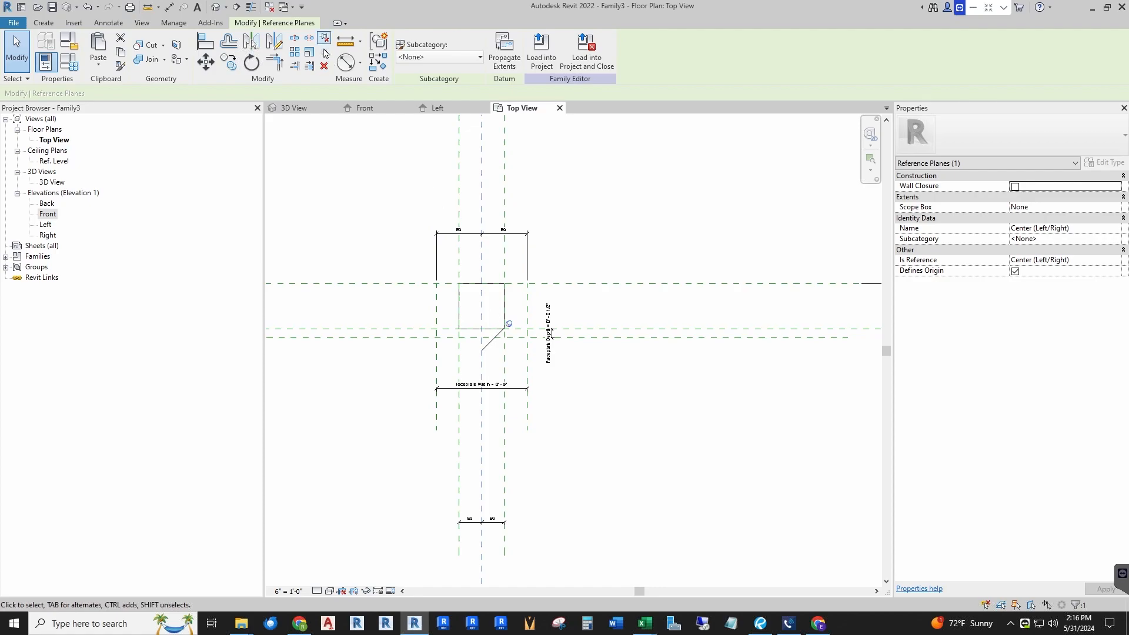
{"action": "left_click", "coordinate": [522, 379]}
{"action": "scroll", "coordinate": [522, 382], "scroll_direction": "up", "scroll_amount": 2}
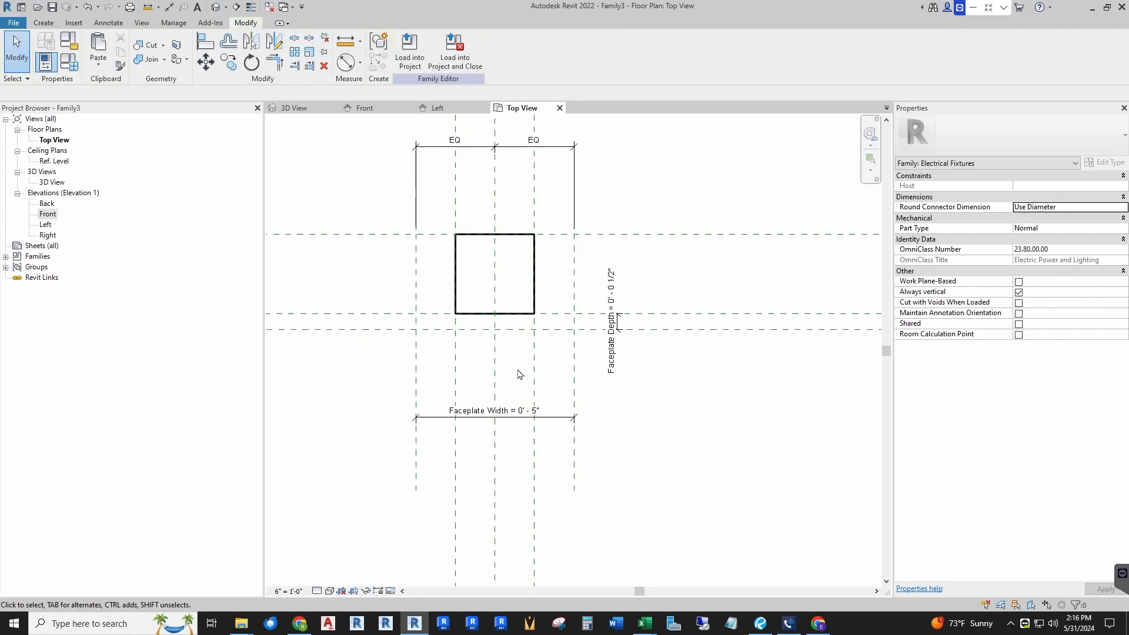
{"action": "left_click", "coordinate": [541, 414]}
{"action": "left_click", "coordinate": [542, 415]}
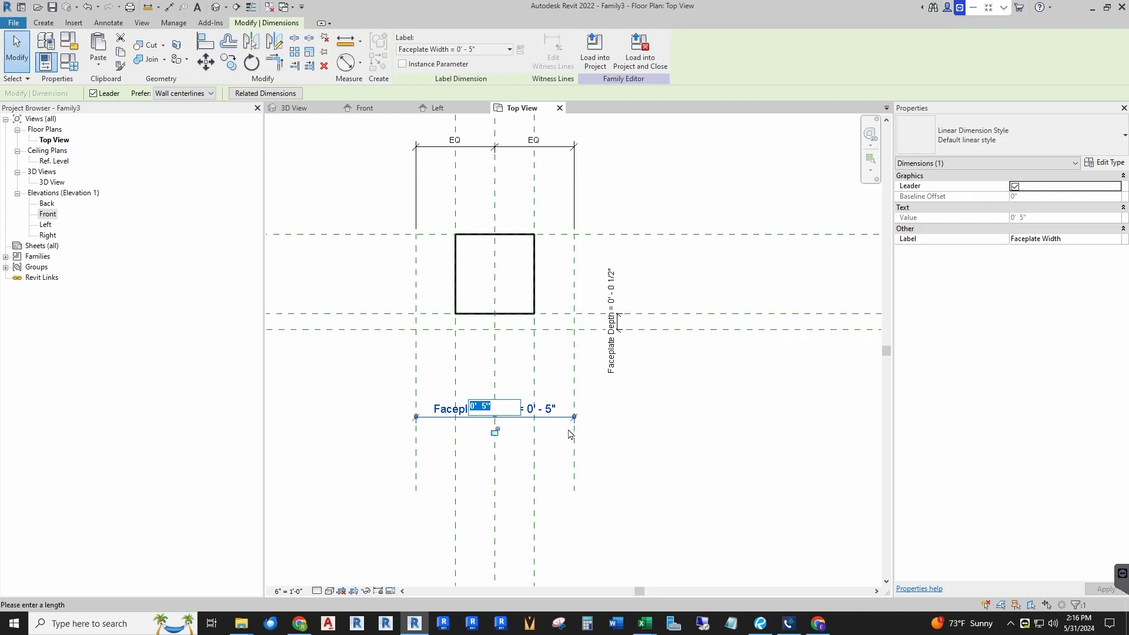
{"action": "type", "text": "3."}
{"action": "key", "text": "Return"}
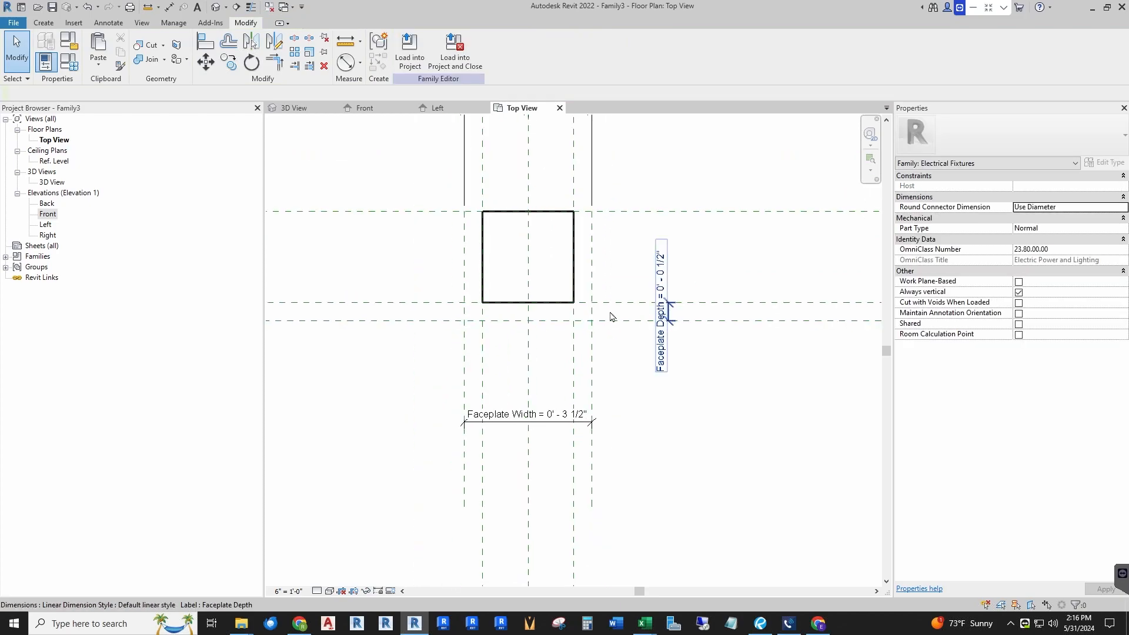
Step: Set the Faceplate Depth dimension to 1/8" and open the Front view
{"action": "left_click", "coordinate": [661, 306]}
{"action": "left_click", "coordinate": [661, 273]}
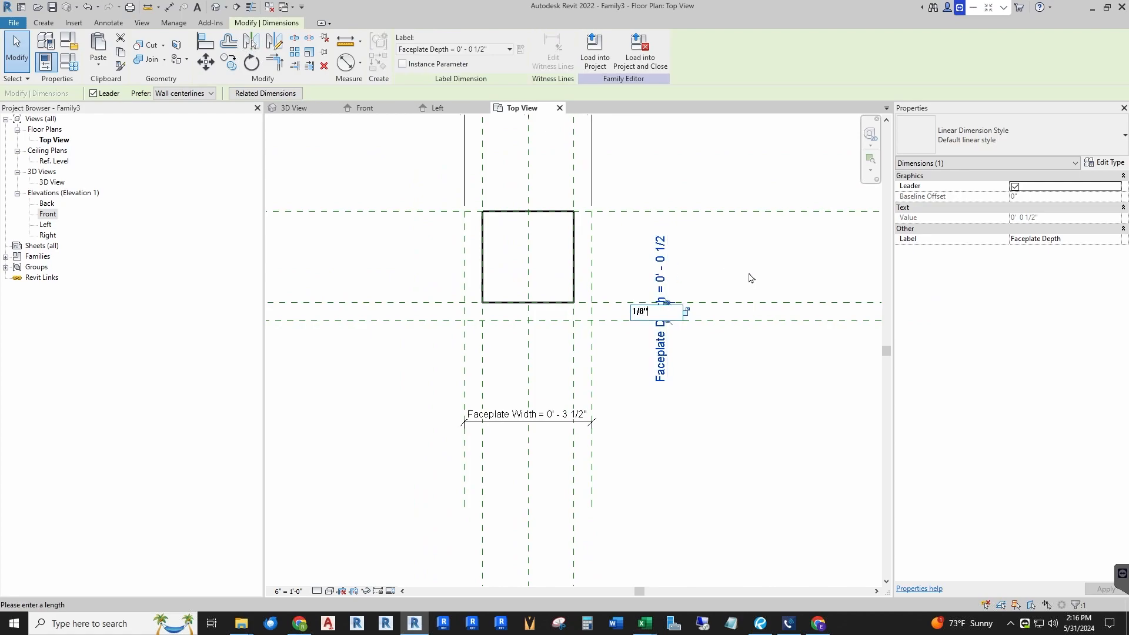
{"action": "key", "text": "Return"}
{"action": "left_click", "coordinate": [499, 346]}
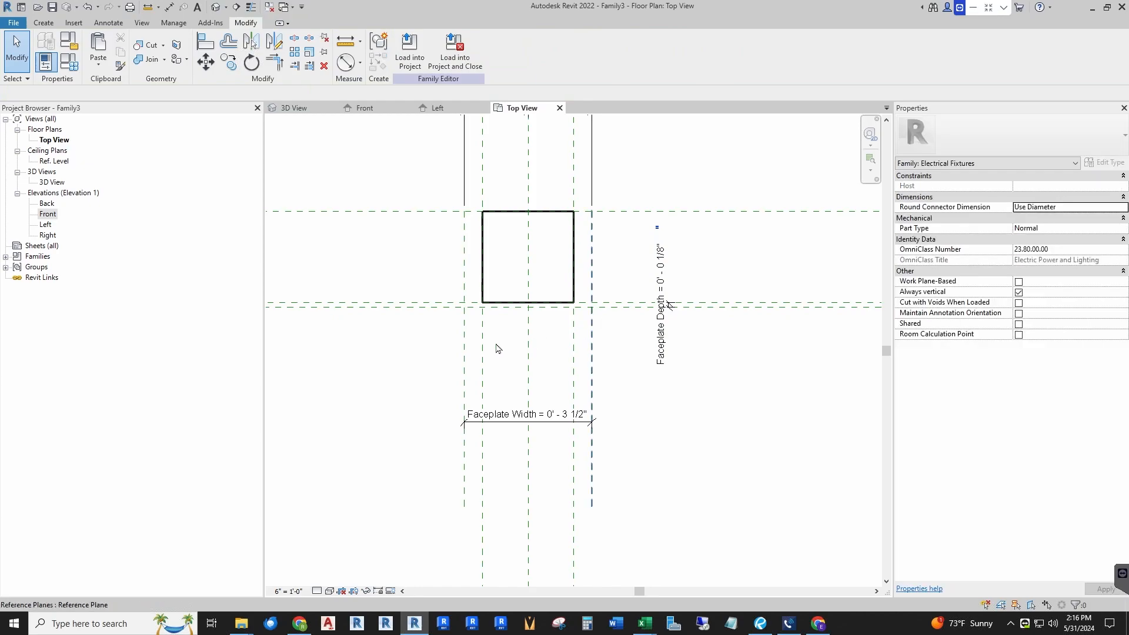
{"action": "scroll", "coordinate": [495, 345], "scroll_direction": "up", "scroll_amount": 2}
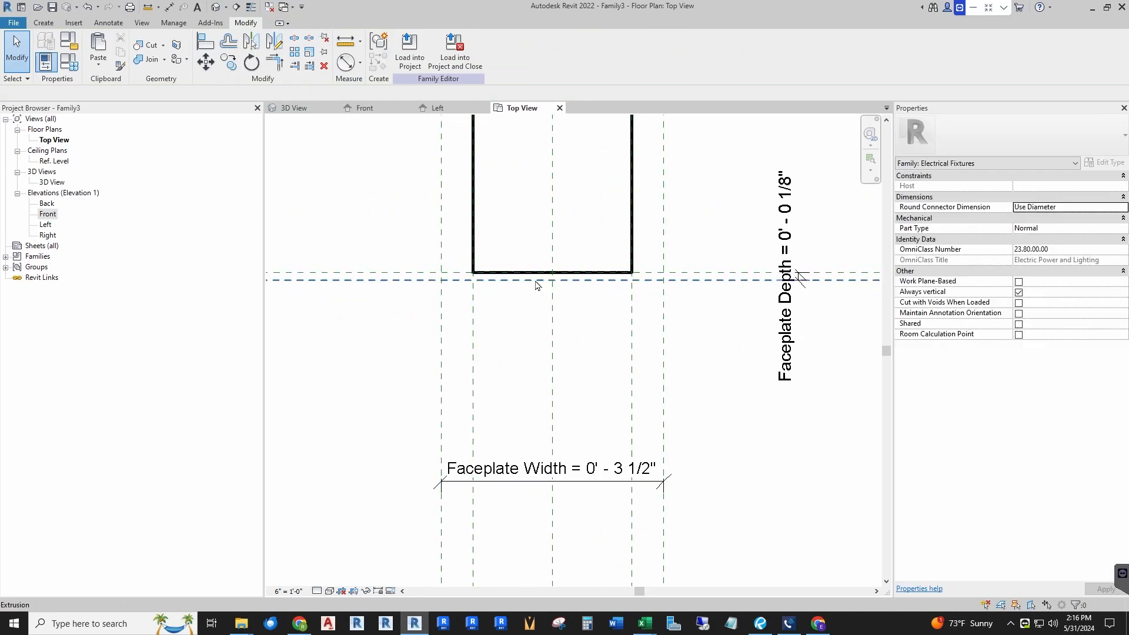
{"action": "left_click", "coordinate": [365, 110]}
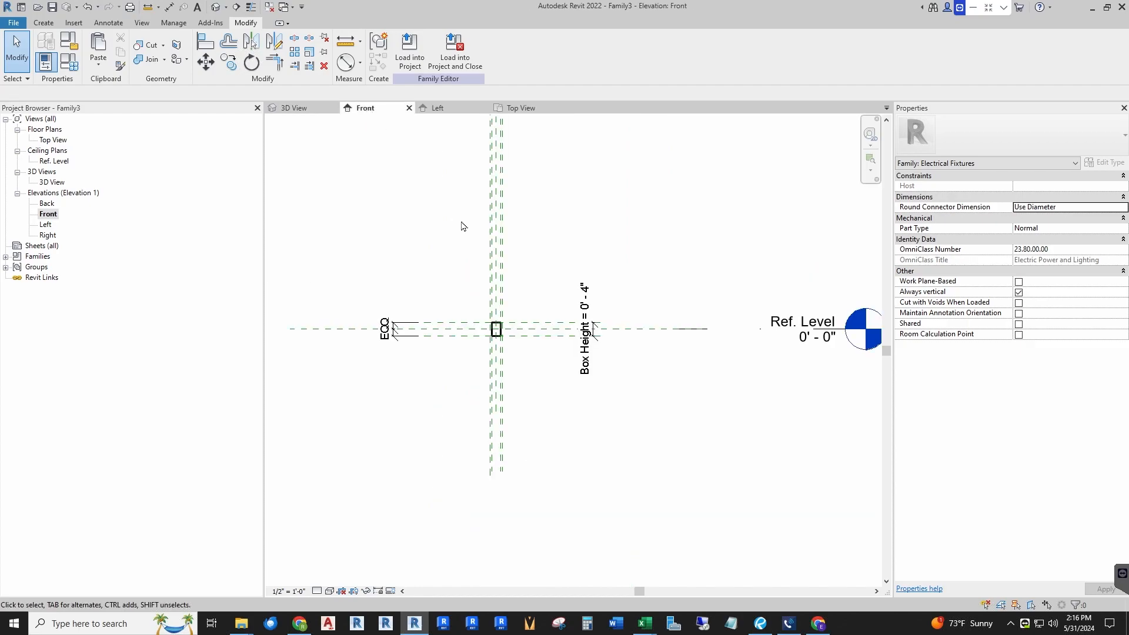
Step: Set the Front view scale to 6" = 1'-0"
{"action": "scroll", "coordinate": [494, 334], "scroll_direction": "up", "scroll_amount": 5}
{"action": "scroll", "coordinate": [490, 338], "scroll_direction": "up", "scroll_amount": 3}
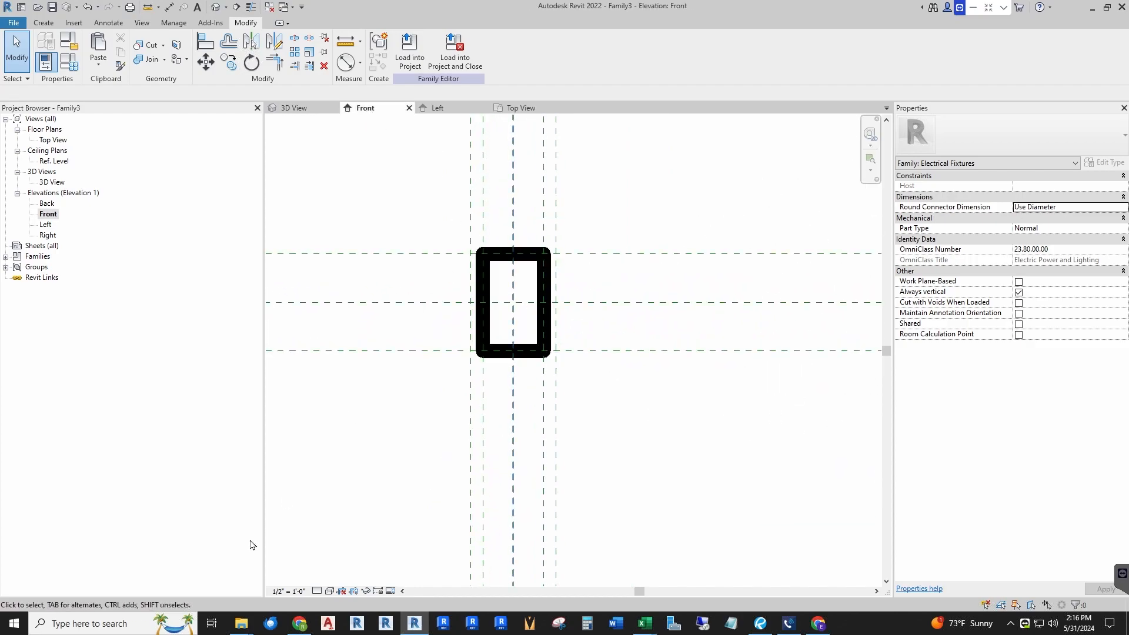
{"action": "left_click", "coordinate": [288, 590]}
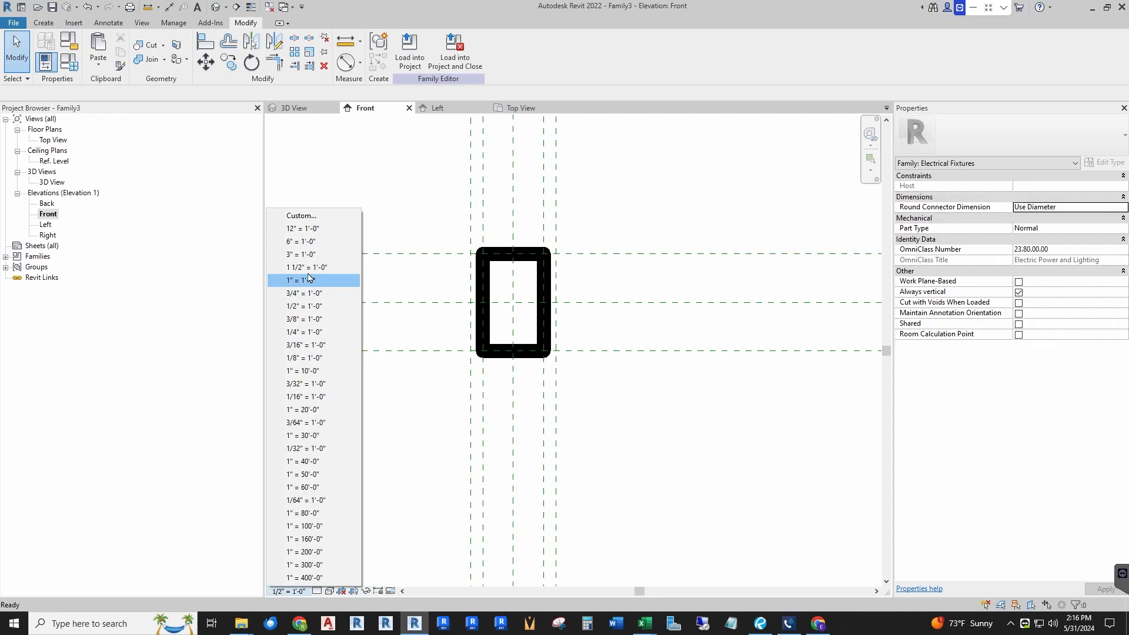
{"action": "left_click", "coordinate": [301, 242]}
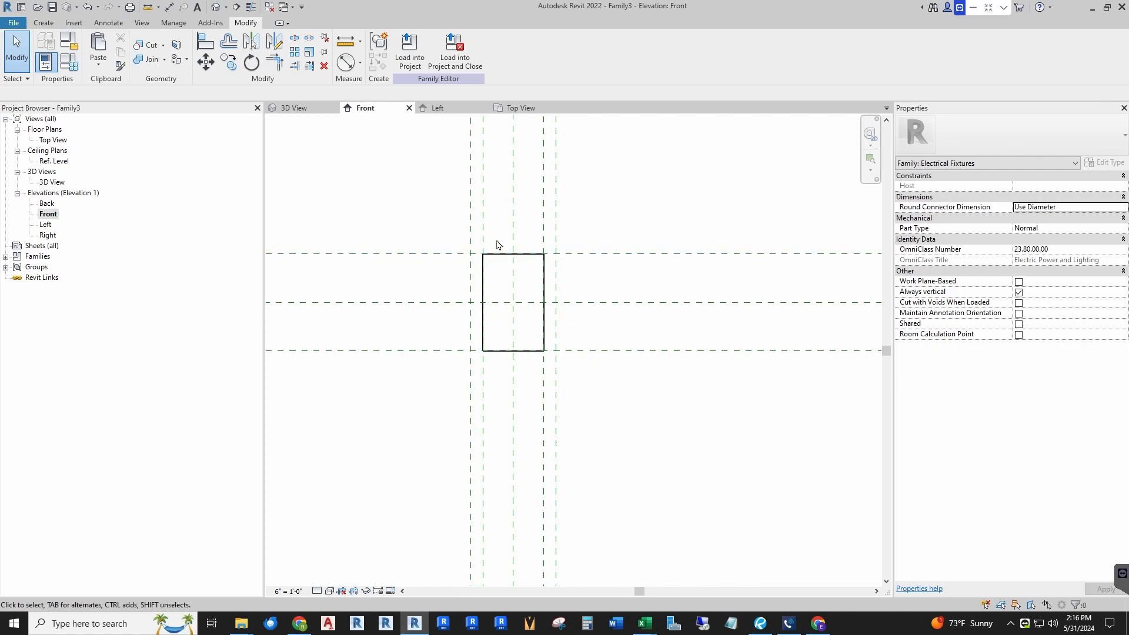
Step: Draw two horizontal reference planes, one above and one below the box outline, in the Front view
{"action": "left_click", "coordinate": [43, 23]}
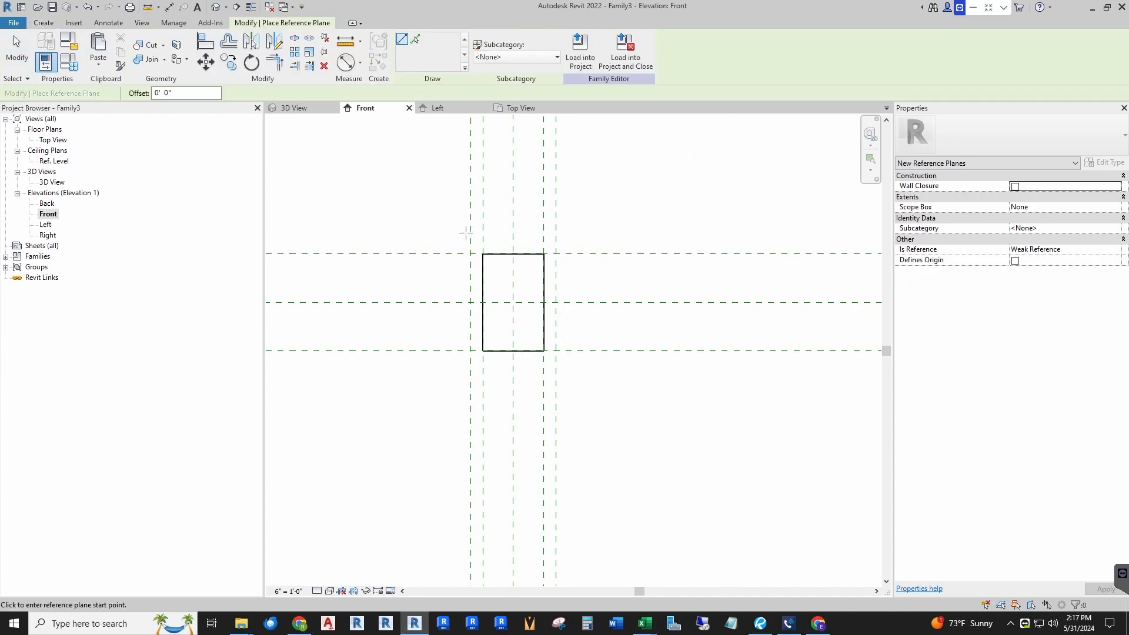
{"action": "left_click", "coordinate": [426, 236]}
{"action": "left_click", "coordinate": [632, 237]}
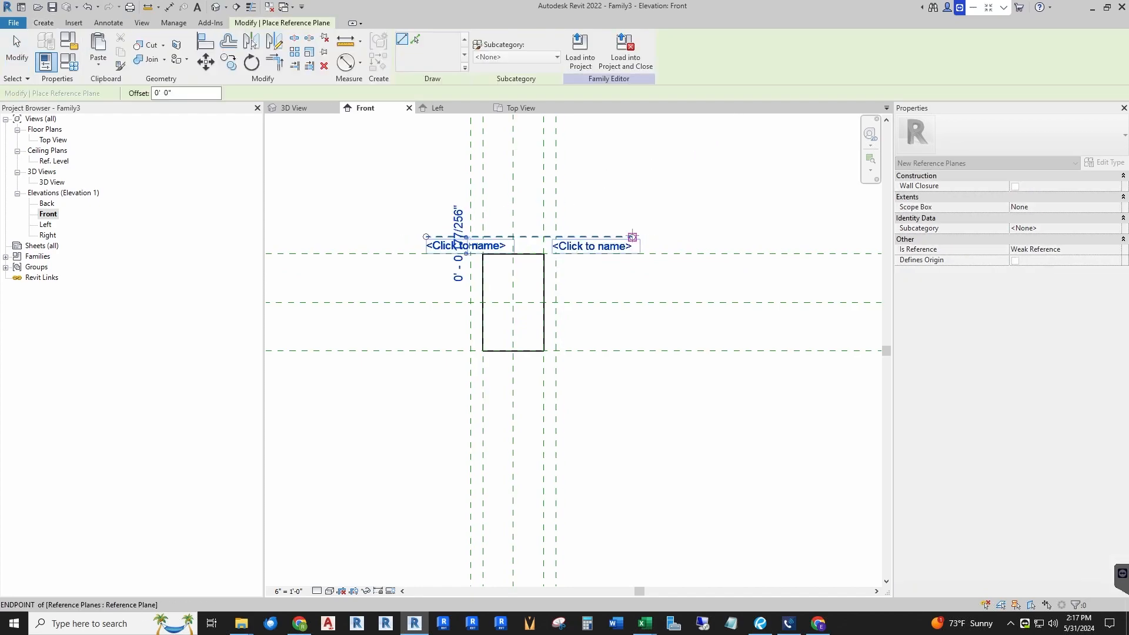
{"action": "left_click", "coordinate": [400, 363]}
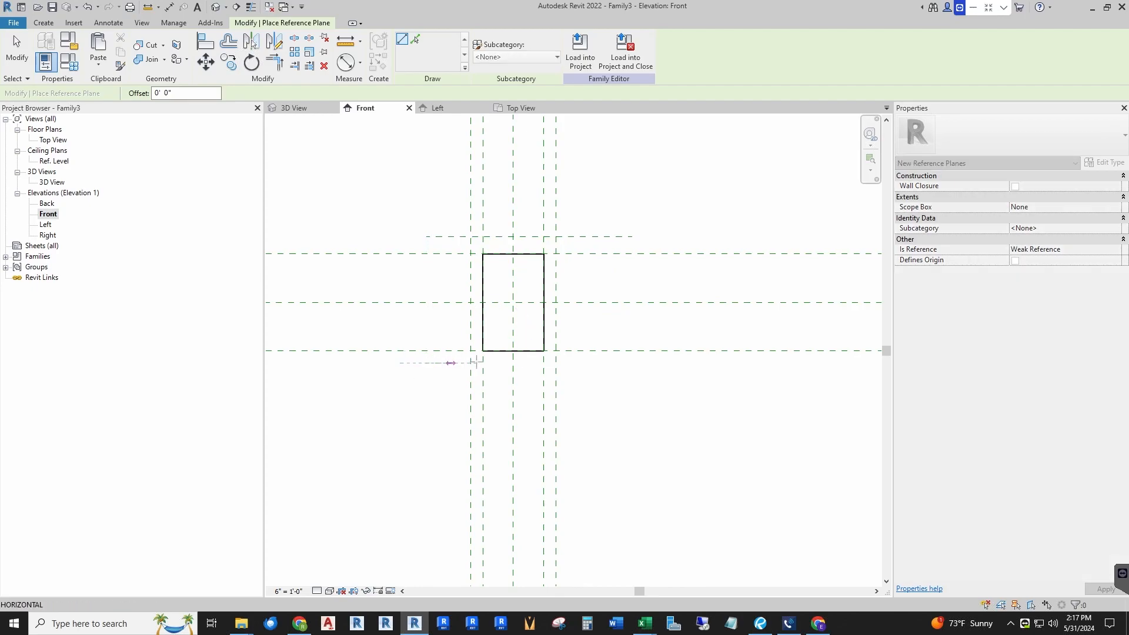
{"action": "left_click", "coordinate": [629, 363]}
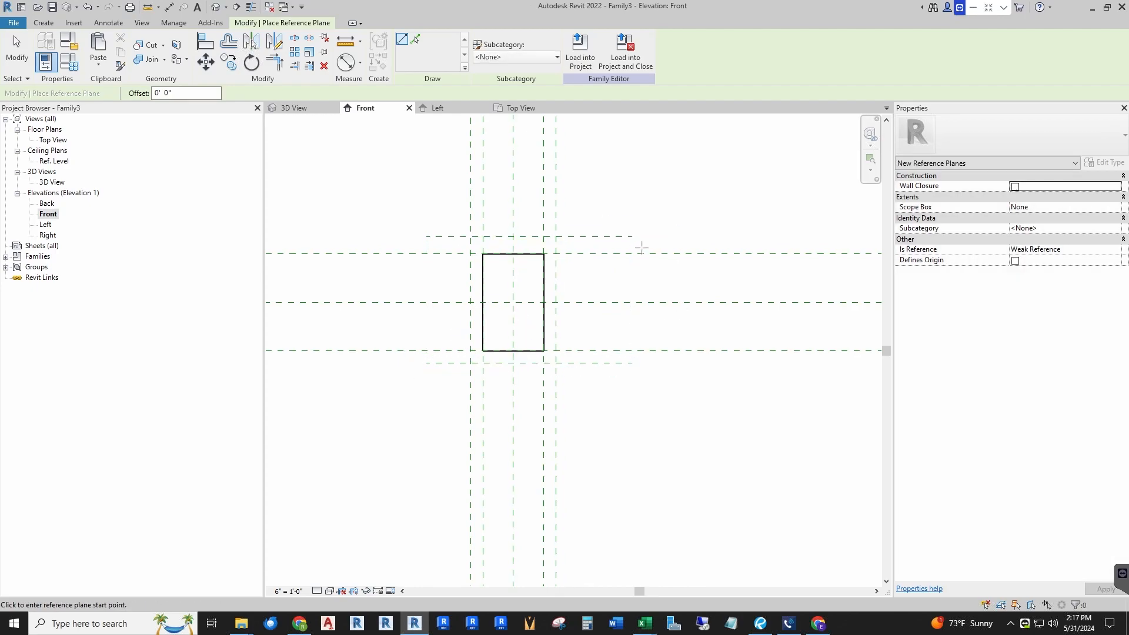
Step: Dimension between the two new horizontal planes and label it with a new Faceplate Height type parameter
{"action": "key", "text": "Escape"}
{"action": "key", "text": "Escape"}
{"action": "key", "text": "d"}
{"action": "key", "text": "i"}
{"action": "left_click", "coordinate": [609, 236]}
{"action": "left_click", "coordinate": [605, 362]}
{"action": "left_click", "coordinate": [646, 298]}
{"action": "key", "text": "Escape"}
{"action": "left_click", "coordinate": [646, 298]}
{"action": "left_click", "coordinate": [520, 49]}
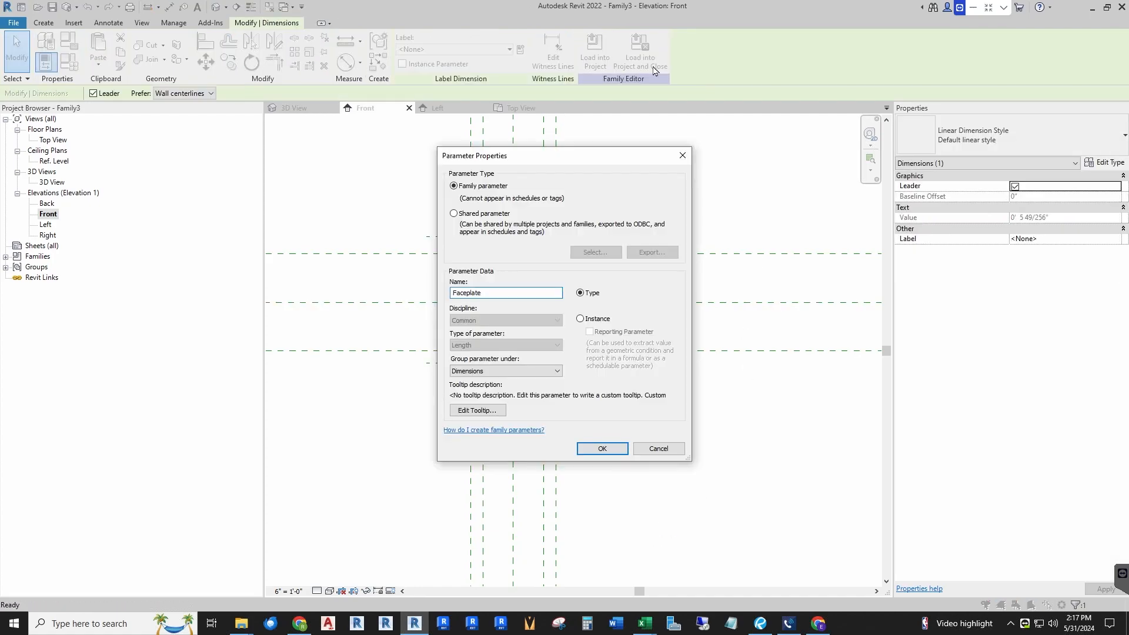
{"action": "key", "text": "Return"}
{"action": "left_click", "coordinate": [594, 278]}
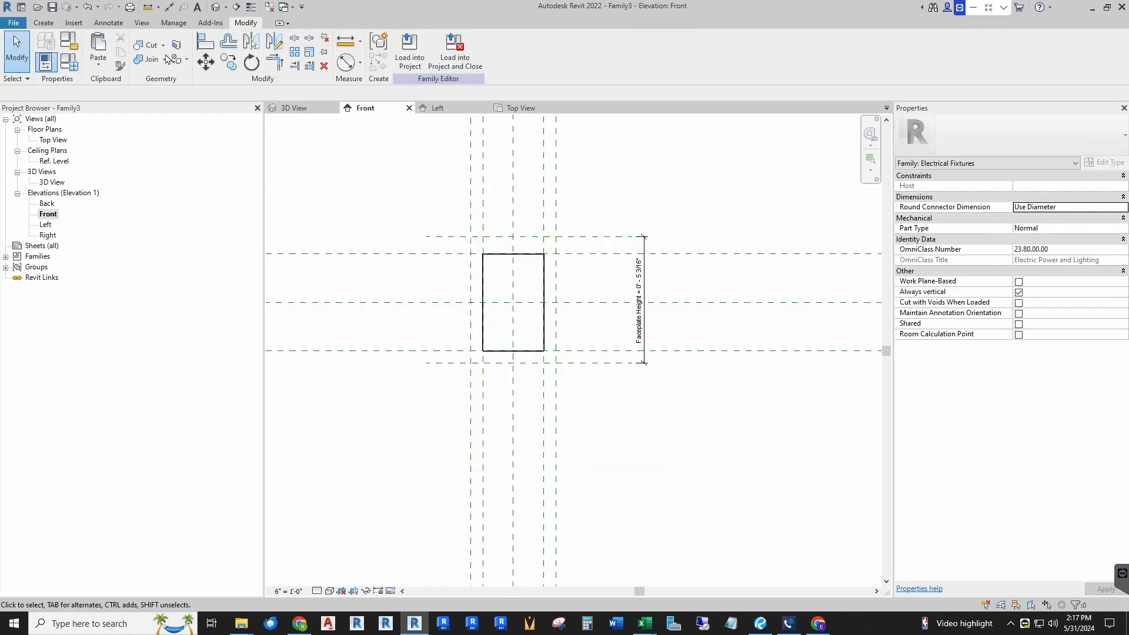
Step: Dimension the two new horizontal planes to the center plane as one string and make it equal, removing conflicting constraints
{"action": "left_click", "coordinate": [168, 8]}
{"action": "left_click", "coordinate": [442, 237]}
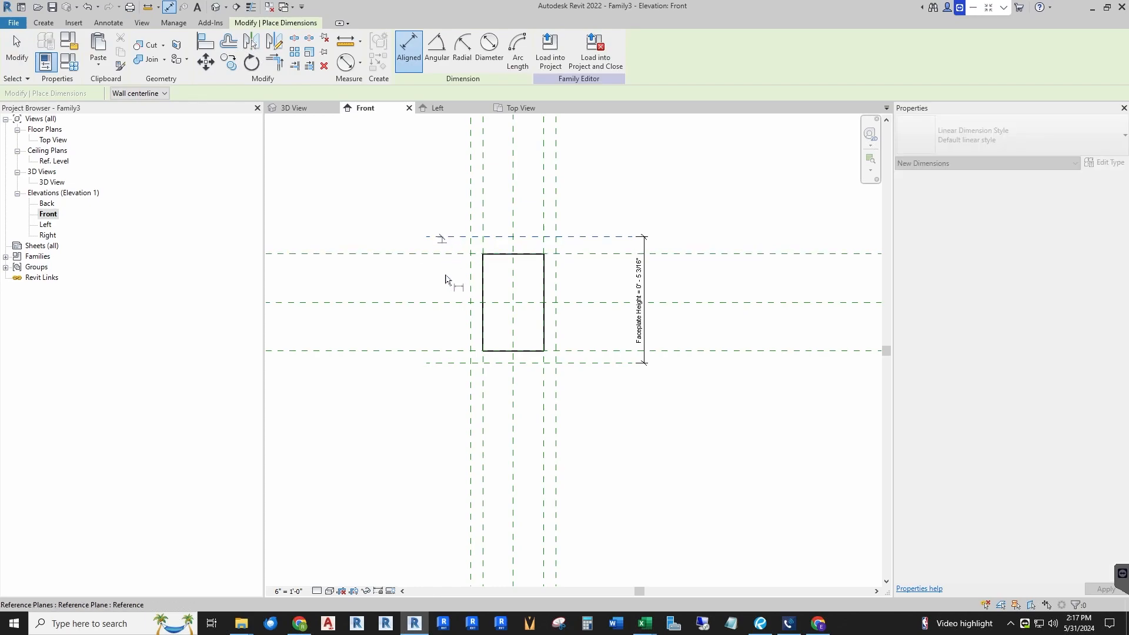
{"action": "left_click", "coordinate": [442, 302]}
{"action": "left_click", "coordinate": [442, 362]}
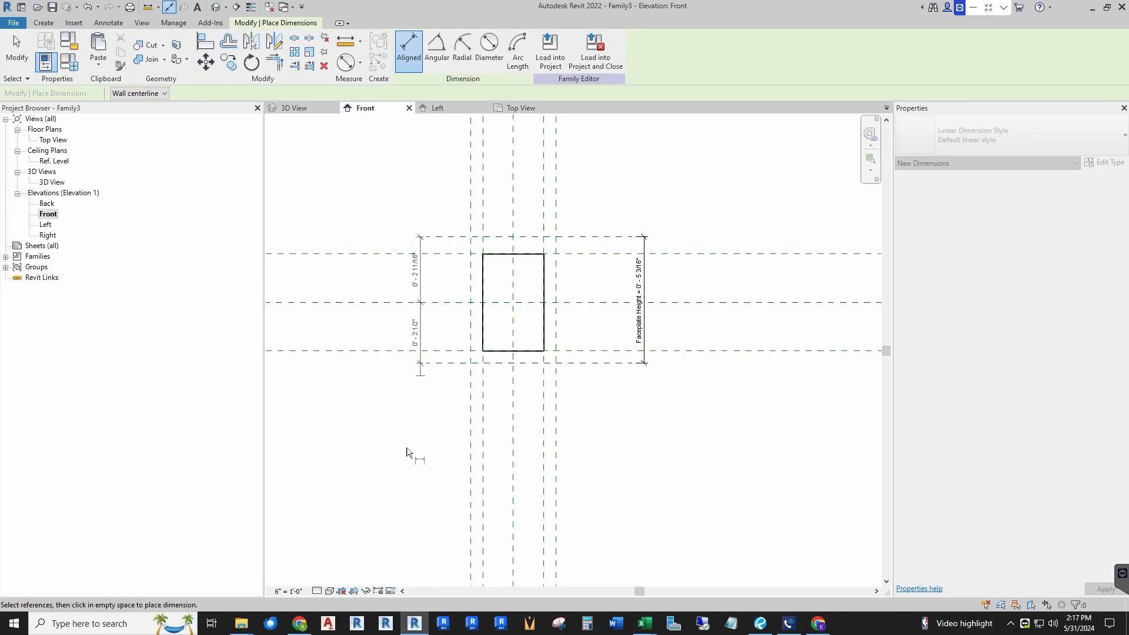
{"action": "left_click", "coordinate": [399, 468]}
{"action": "left_click", "coordinate": [423, 301]}
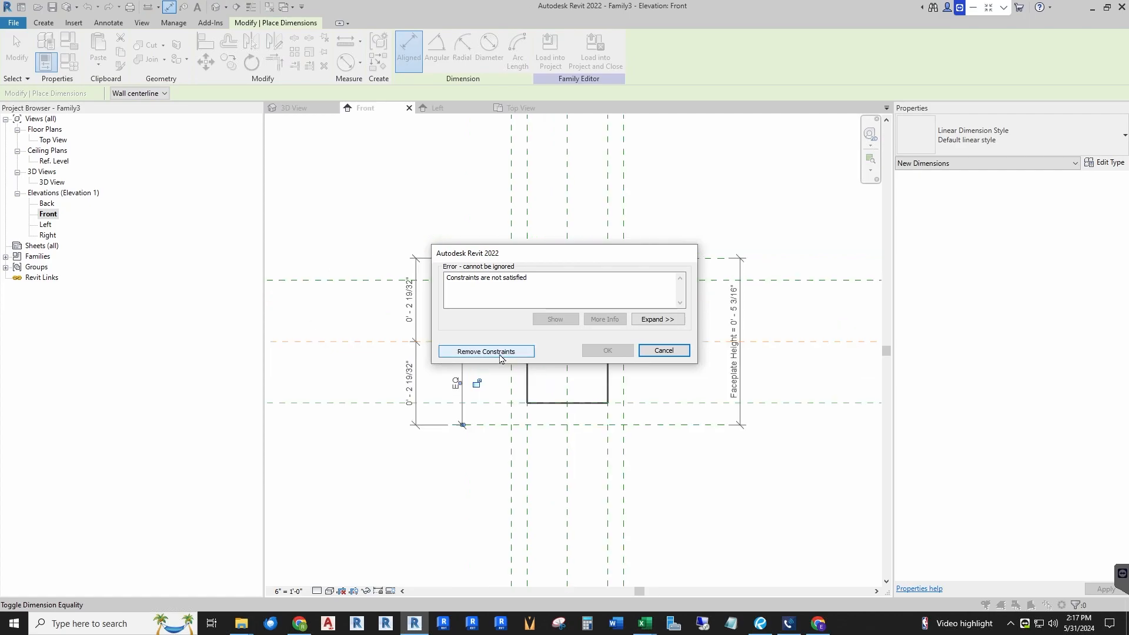
{"action": "left_click", "coordinate": [485, 351]}
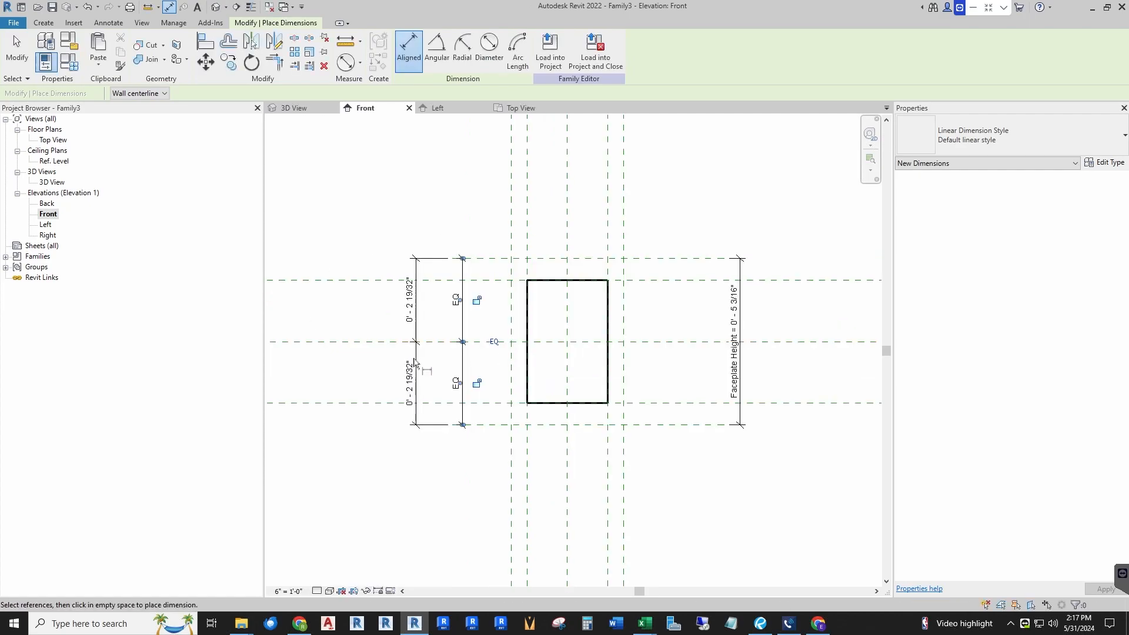
Step: Align one horizontal reference to another in the zoomed-out Front view and lock the alignment
{"action": "scroll", "coordinate": [467, 383], "scroll_direction": "down", "scroll_amount": 3}
{"action": "scroll", "coordinate": [546, 373], "scroll_direction": "down", "scroll_amount": 5}
{"action": "scroll", "coordinate": [789, 383], "scroll_direction": "up", "scroll_amount": 5}
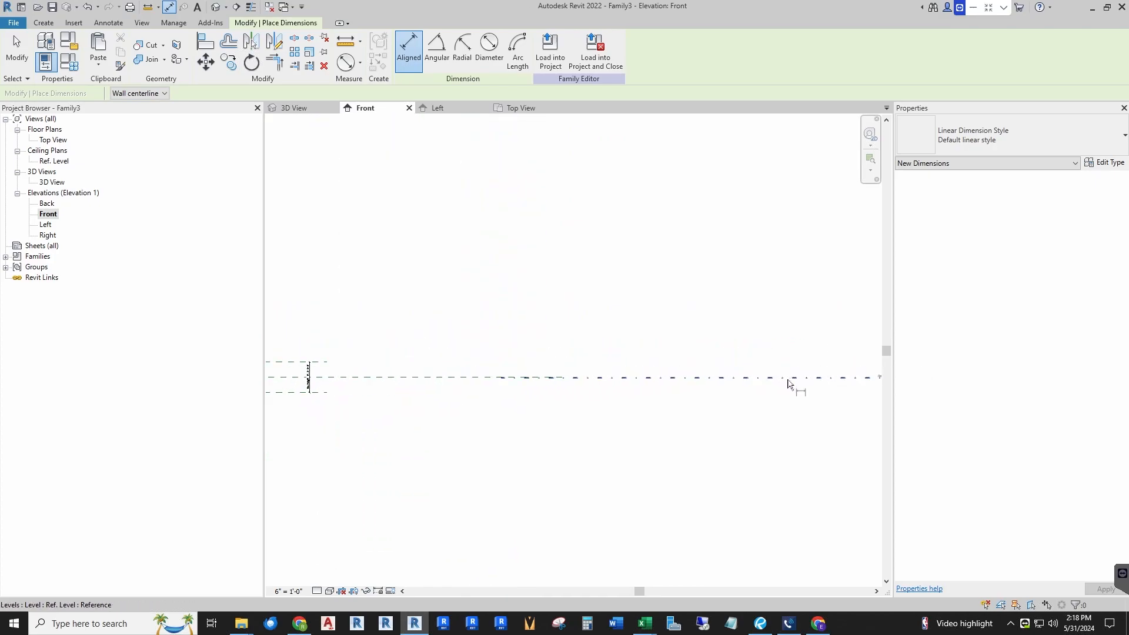
{"action": "scroll", "coordinate": [600, 361], "scroll_direction": "up", "scroll_amount": 3}
{"action": "scroll", "coordinate": [580, 329], "scroll_direction": "down", "scroll_amount": 6}
{"action": "key", "text": "Escape"}
{"action": "key", "text": "Escape"}
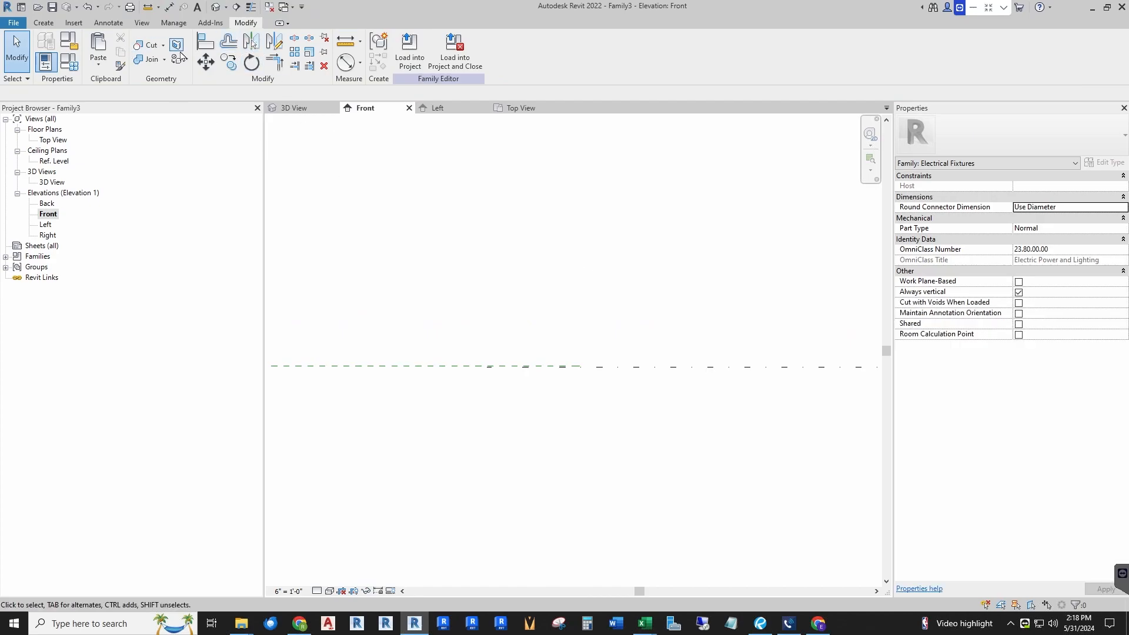
{"action": "left_click", "coordinate": [204, 46]}
{"action": "scroll", "coordinate": [477, 345], "scroll_direction": "up", "scroll_amount": 3}
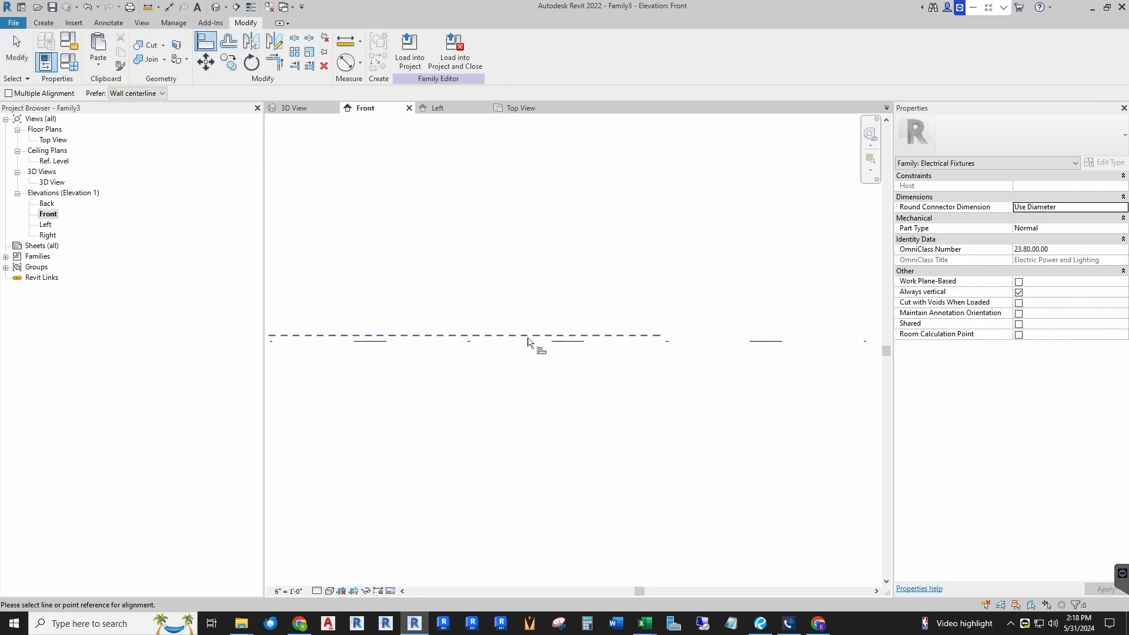
{"action": "scroll", "coordinate": [532, 341], "scroll_direction": "up", "scroll_amount": 3}
{"action": "left_click", "coordinate": [596, 348]}
{"action": "left_click", "coordinate": [597, 332]}
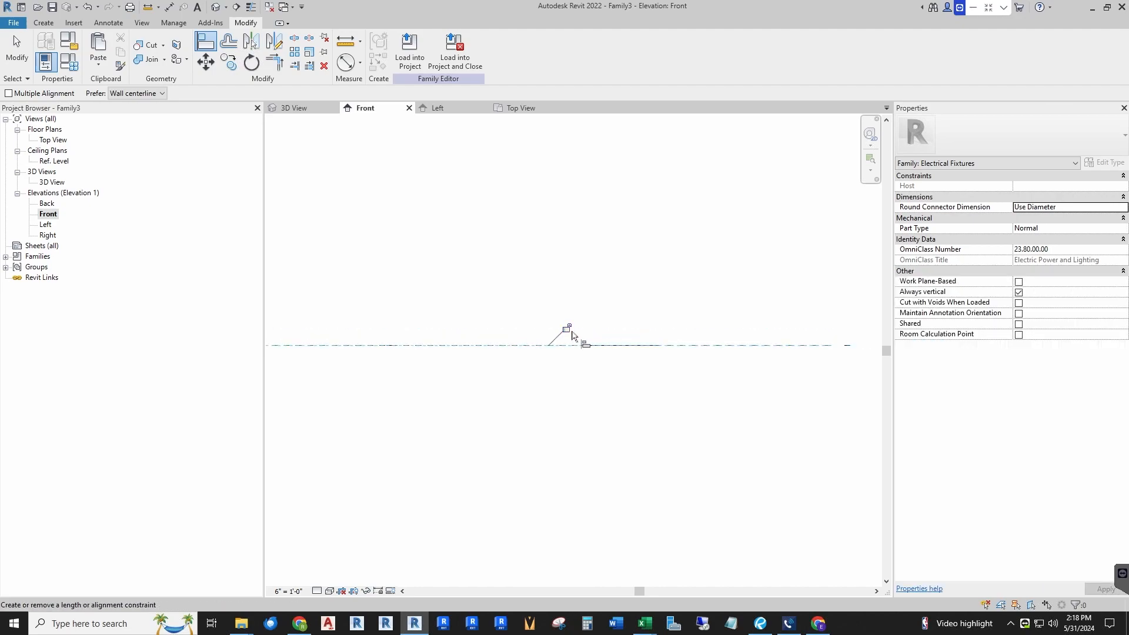
{"action": "scroll", "coordinate": [764, 357], "scroll_direction": "down", "scroll_amount": 3}
{"action": "scroll", "coordinate": [797, 356], "scroll_direction": "up", "scroll_amount": 6}
{"action": "scroll", "coordinate": [638, 323], "scroll_direction": "up", "scroll_amount": 2}
{"action": "scroll", "coordinate": [647, 323], "scroll_direction": "down", "scroll_amount": 5}
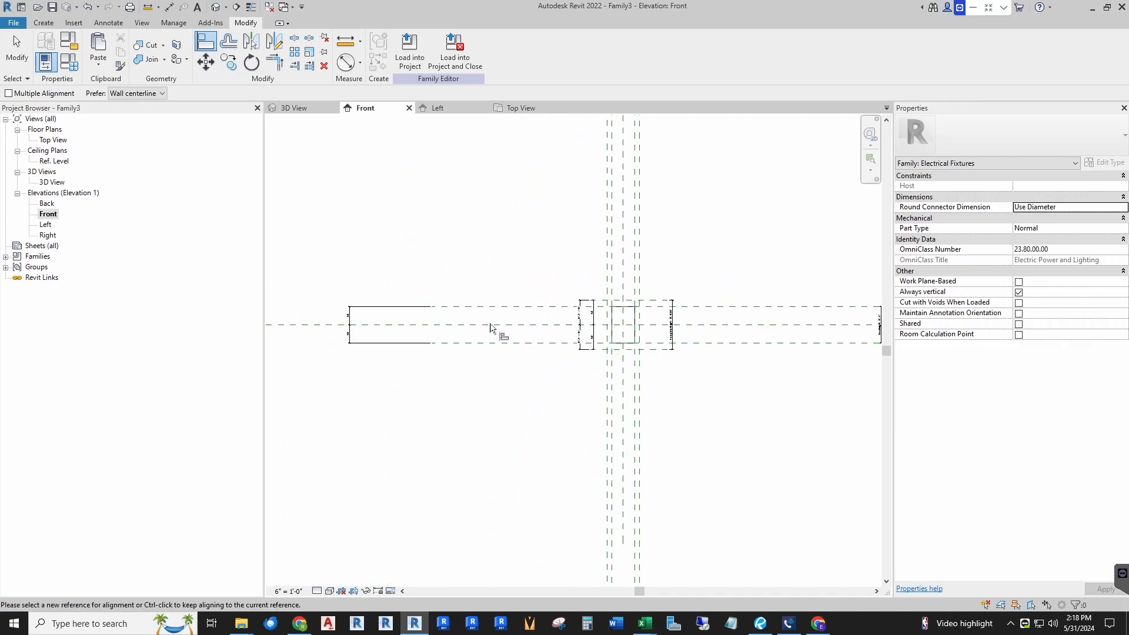
{"action": "key", "text": "Escape"}
{"action": "key", "text": "Escape"}
{"action": "left_click_drag", "start_coordinate": [351, 317], "coordinate": [552, 324]}
{"action": "scroll", "coordinate": [631, 322], "scroll_direction": "up", "scroll_amount": 4}
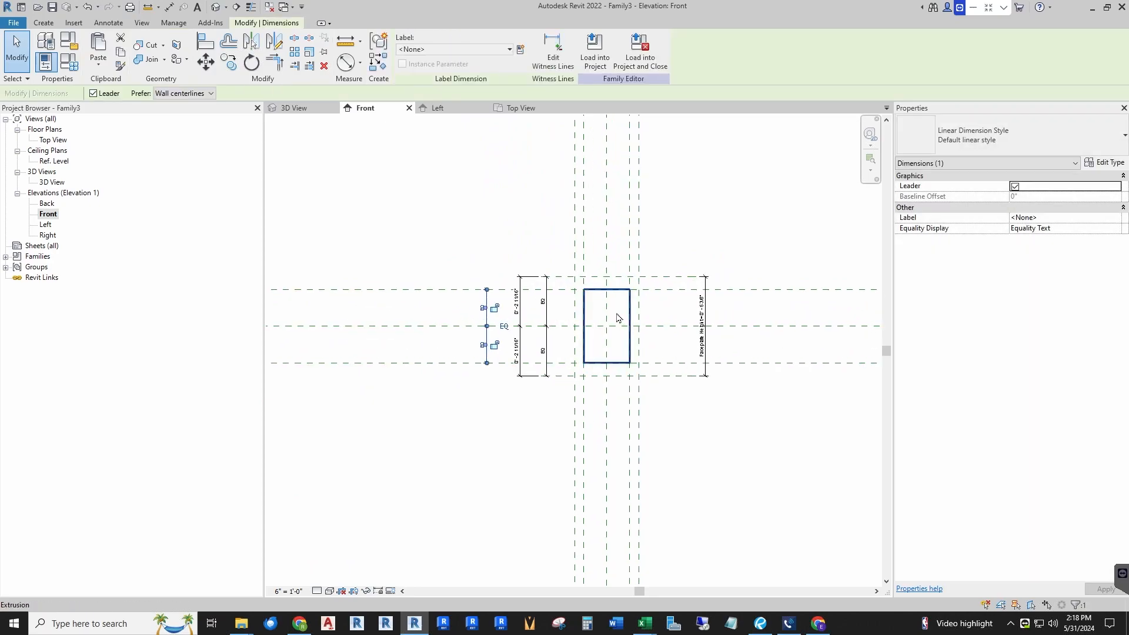
{"action": "scroll", "coordinate": [541, 318], "scroll_direction": "up", "scroll_amount": 1}
{"action": "key", "text": "Escape"}
{"action": "scroll", "coordinate": [499, 333], "scroll_direction": "down", "scroll_amount": 1}
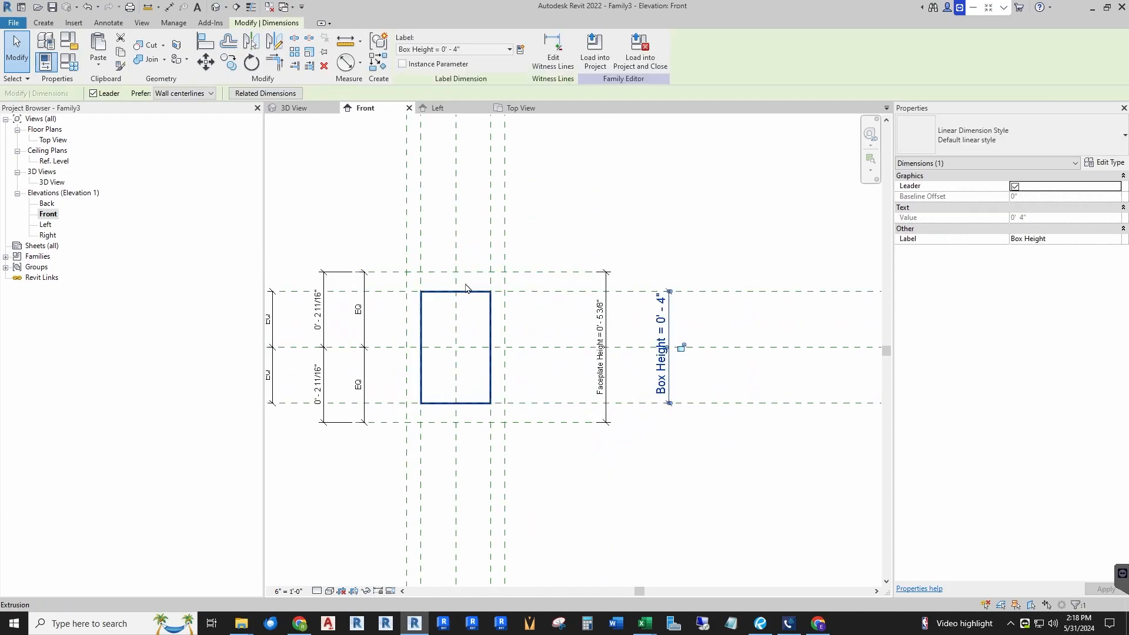
{"action": "scroll", "coordinate": [522, 260], "scroll_direction": "up", "scroll_amount": 1}
{"action": "scroll", "coordinate": [556, 306], "scroll_direction": "down", "scroll_amount": 2}
{"action": "scroll", "coordinate": [593, 322], "scroll_direction": "up", "scroll_amount": 2}
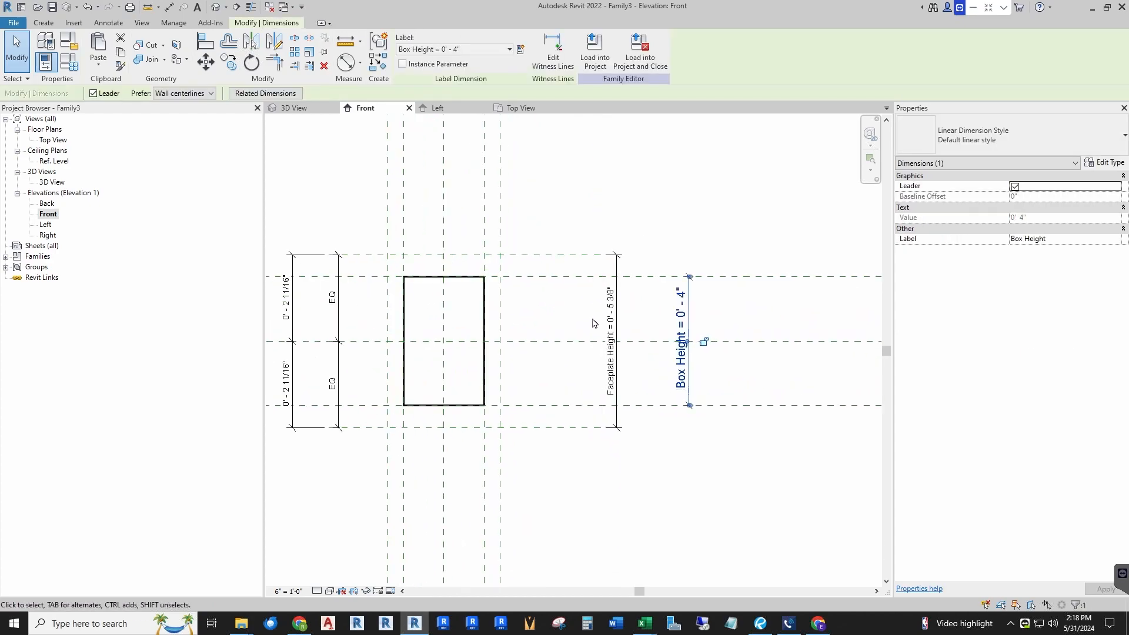
Step: Set the Faceplate Height dimension to 4 1/2"
{"action": "left_click", "coordinate": [611, 324]}
{"action": "left_click", "coordinate": [612, 310]}
{"action": "type", "text": "4.56"}
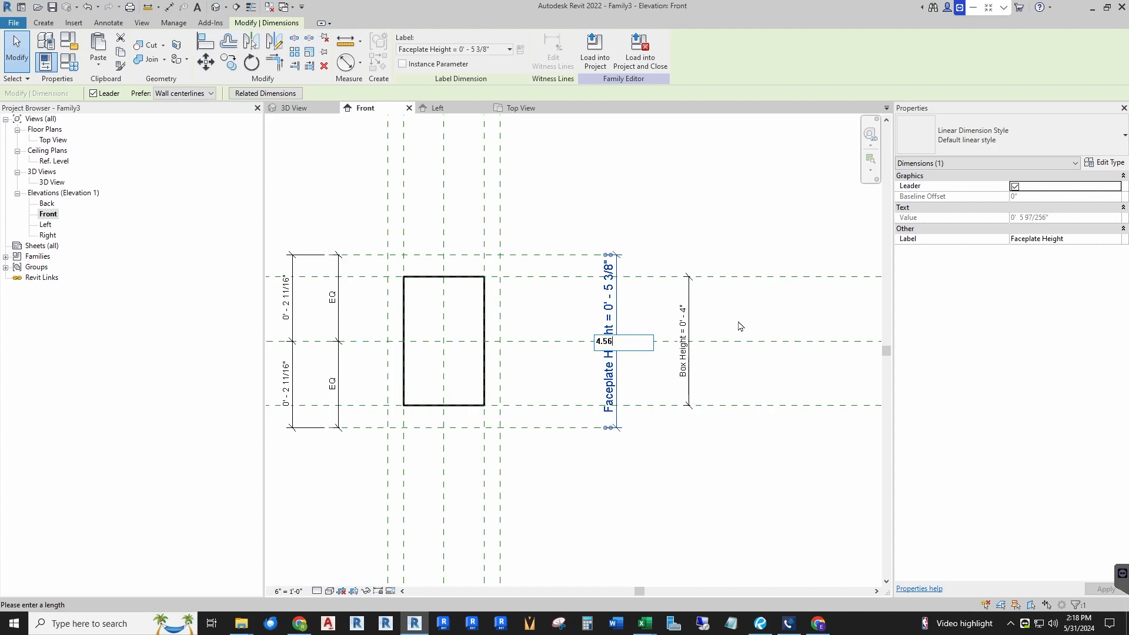
{"action": "key", "text": "Return"}
{"action": "left_click", "coordinate": [739, 322]}
Step: Set the Faceplate Width dimension to 3" in the Top view
{"action": "scroll", "coordinate": [515, 380], "scroll_direction": "down", "scroll_amount": 5}
{"action": "scroll", "coordinate": [521, 369], "scroll_direction": "up", "scroll_amount": 5}
{"action": "scroll", "coordinate": [527, 368], "scroll_direction": "down", "scroll_amount": 3}
{"action": "scroll", "coordinate": [459, 345], "scroll_direction": "up", "scroll_amount": 4}
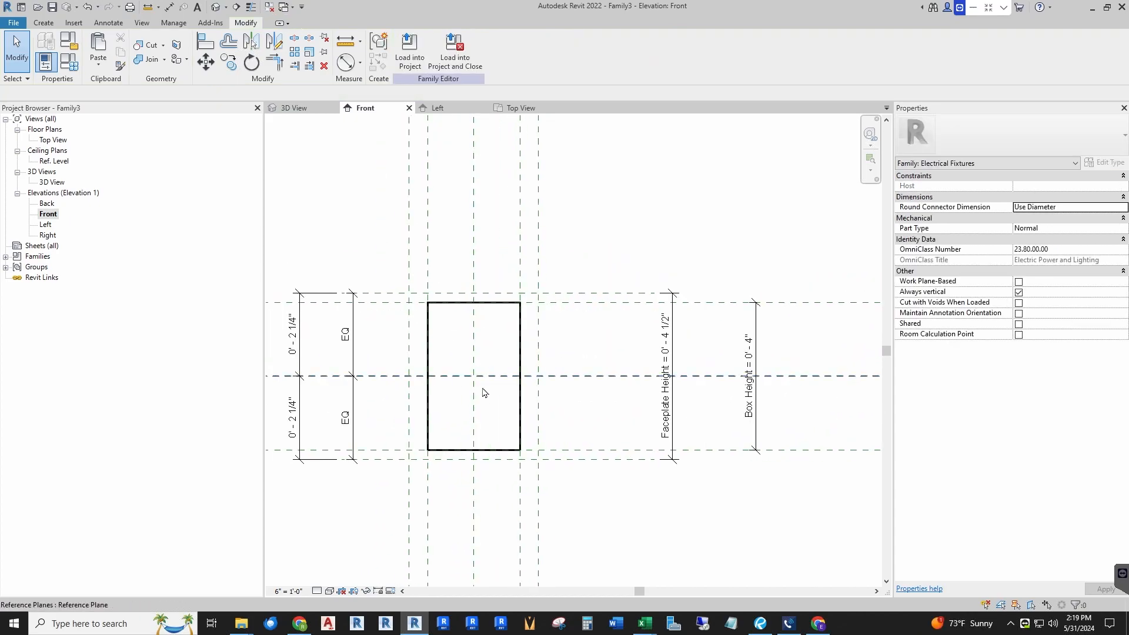
{"action": "scroll", "coordinate": [458, 353], "scroll_direction": "down", "scroll_amount": 3}
{"action": "scroll", "coordinate": [441, 372], "scroll_direction": "up", "scroll_amount": 2}
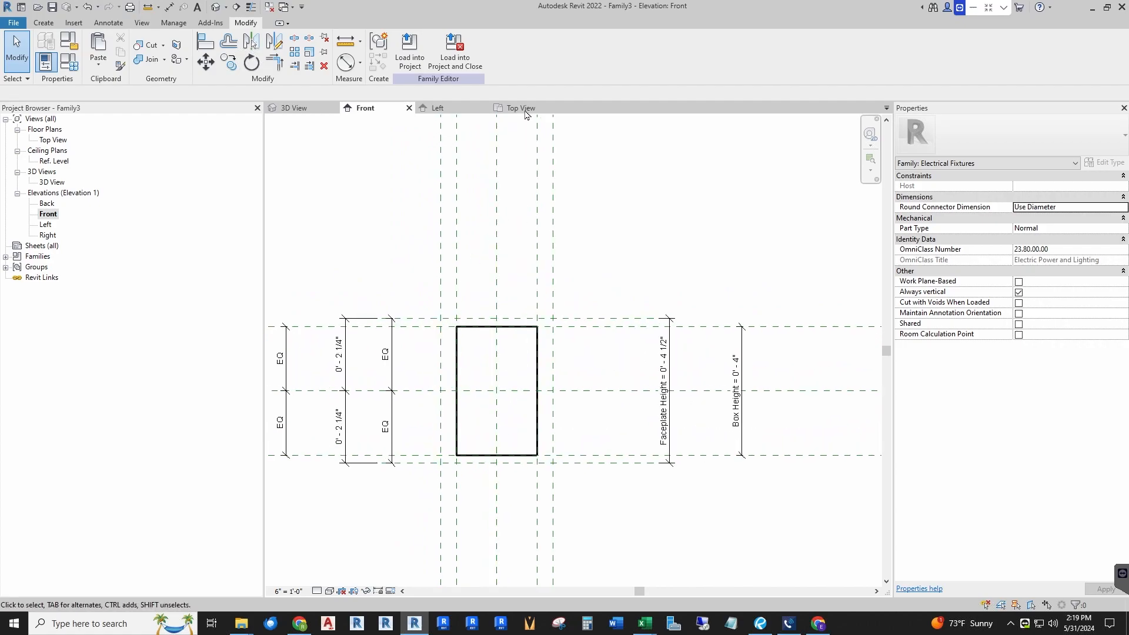
{"action": "left_click", "coordinate": [521, 108]}
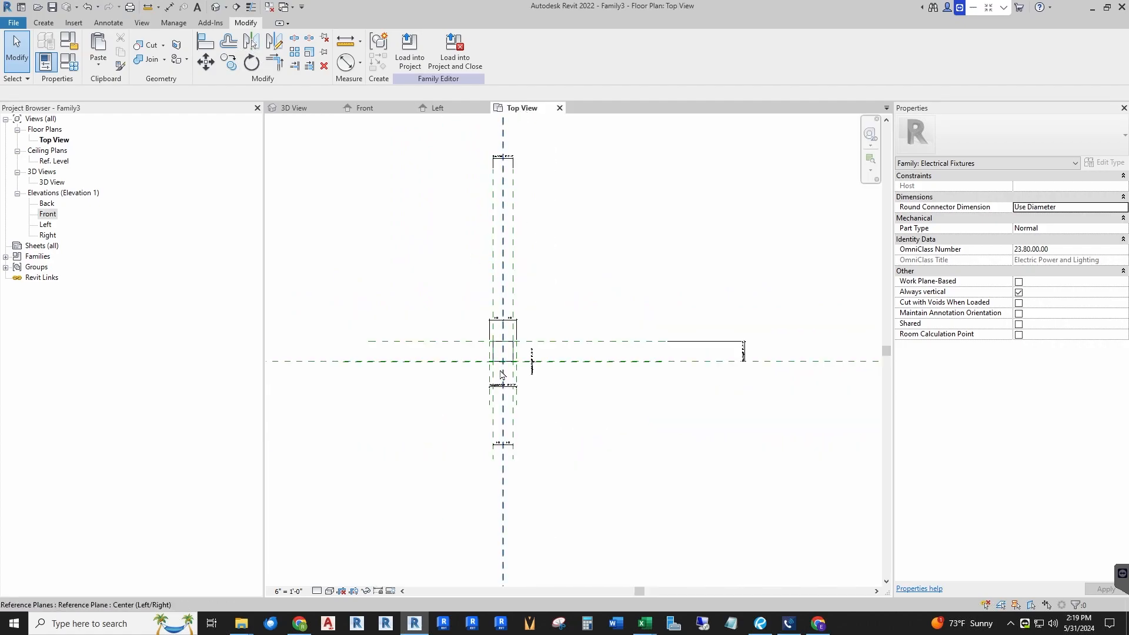
{"action": "scroll", "coordinate": [498, 174], "scroll_direction": "up", "scroll_amount": 2}
{"action": "left_click_drag", "start_coordinate": [512, 152], "coordinate": [523, 455]}
{"action": "scroll", "coordinate": [502, 326], "scroll_direction": "down", "scroll_amount": 2}
{"action": "scroll", "coordinate": [504, 453], "scroll_direction": "up", "scroll_amount": 4}
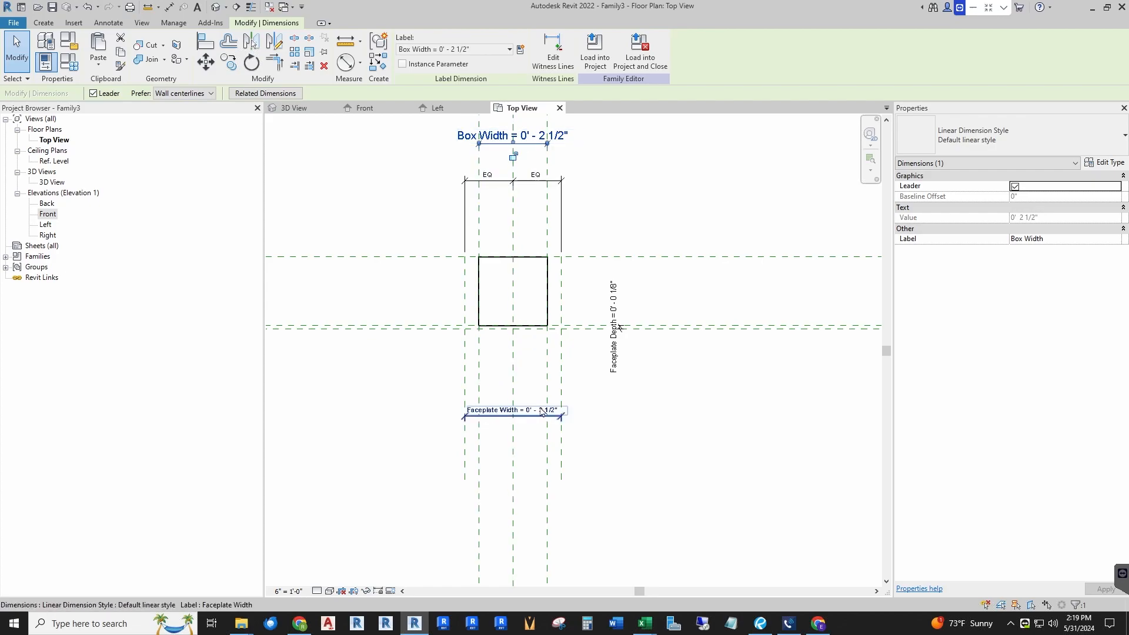
{"action": "scroll", "coordinate": [543, 410], "scroll_direction": "up", "scroll_amount": 3}
{"action": "left_click", "coordinate": [515, 405]}
{"action": "left_click", "coordinate": [515, 405]}
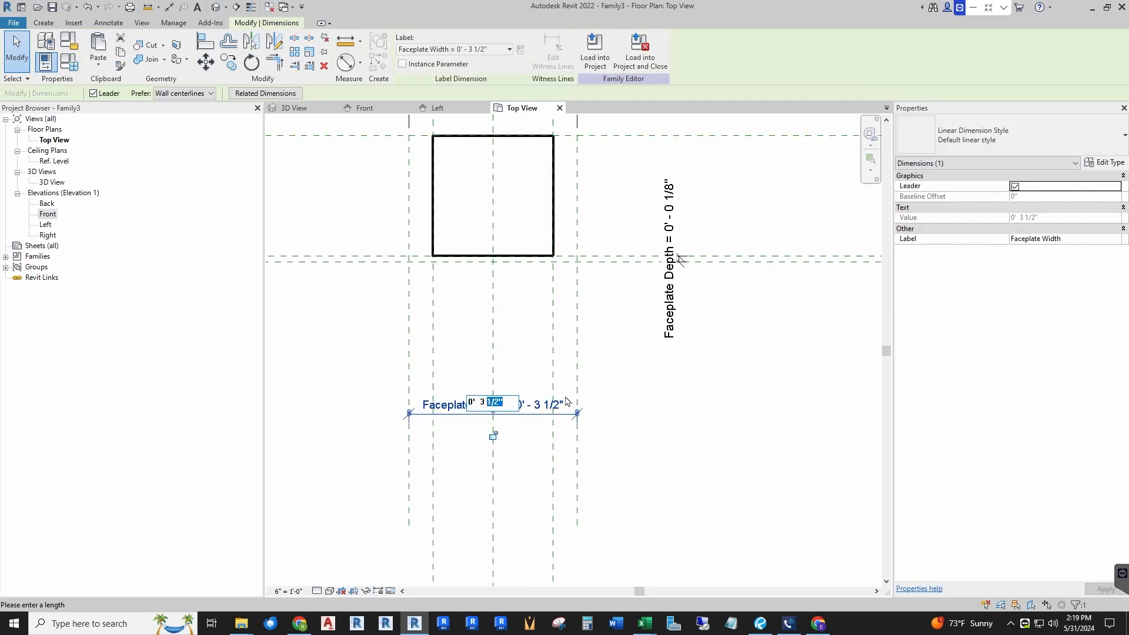
{"action": "key", "text": "Return"}
{"action": "key", "text": "Escape"}
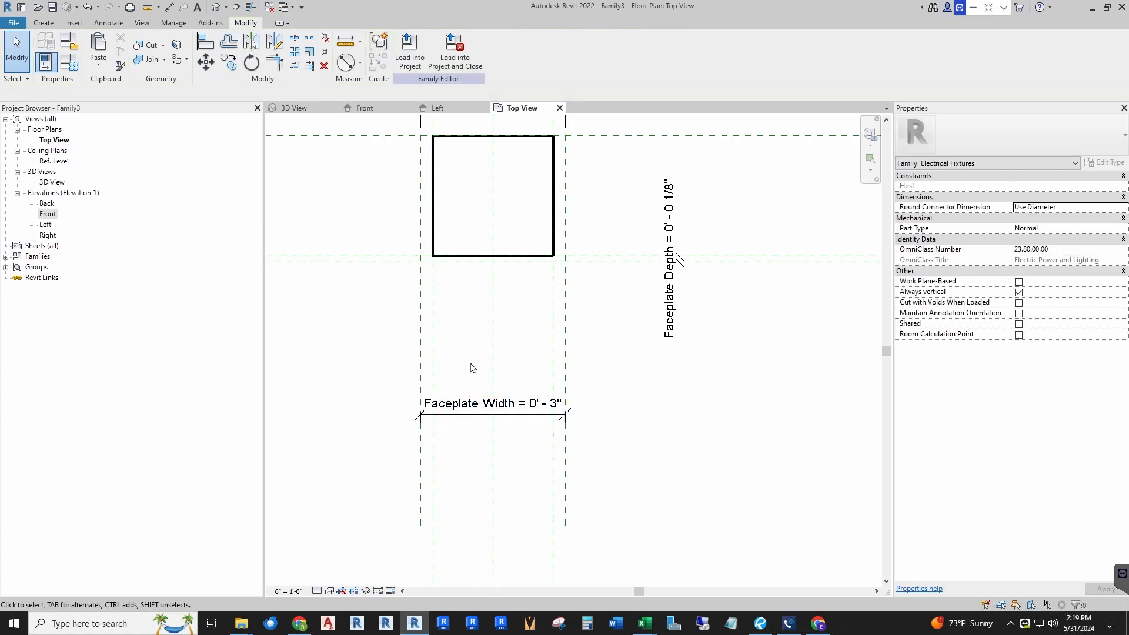
Step: Create a solid extrusion in the Top view by sketching a rectangle spanning the faceplate width and depth reference planes, then finish it
{"action": "scroll", "coordinate": [523, 201], "scroll_direction": "down", "scroll_amount": 2}
{"action": "left_click", "coordinate": [368, 109]}
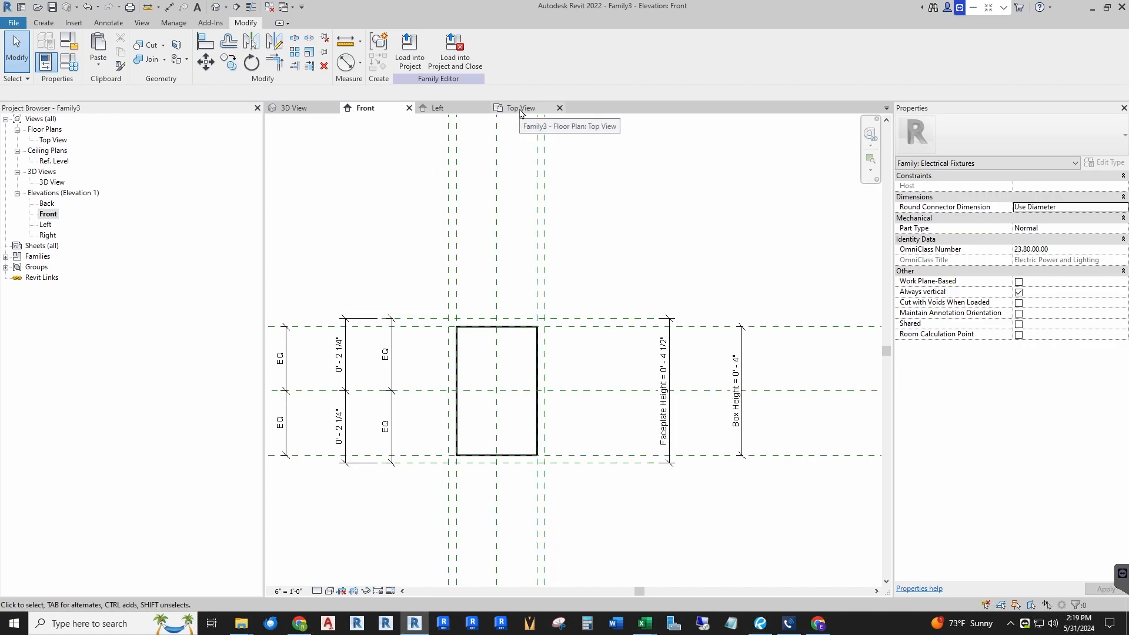
{"action": "left_click", "coordinate": [524, 113]}
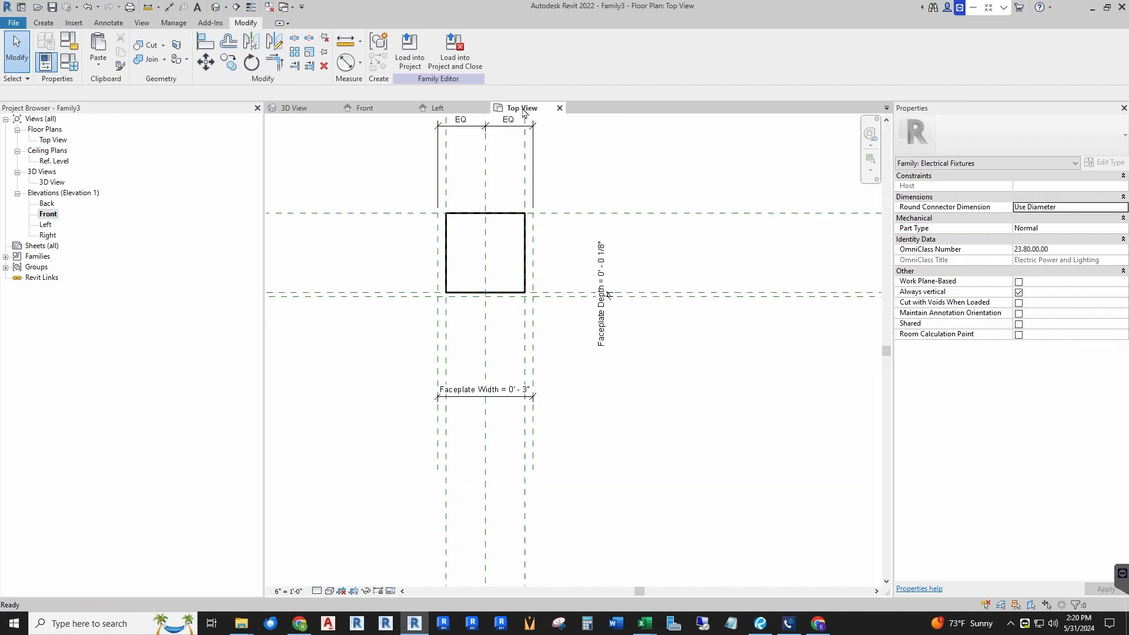
{"action": "scroll", "coordinate": [454, 250], "scroll_direction": "up", "scroll_amount": 2}
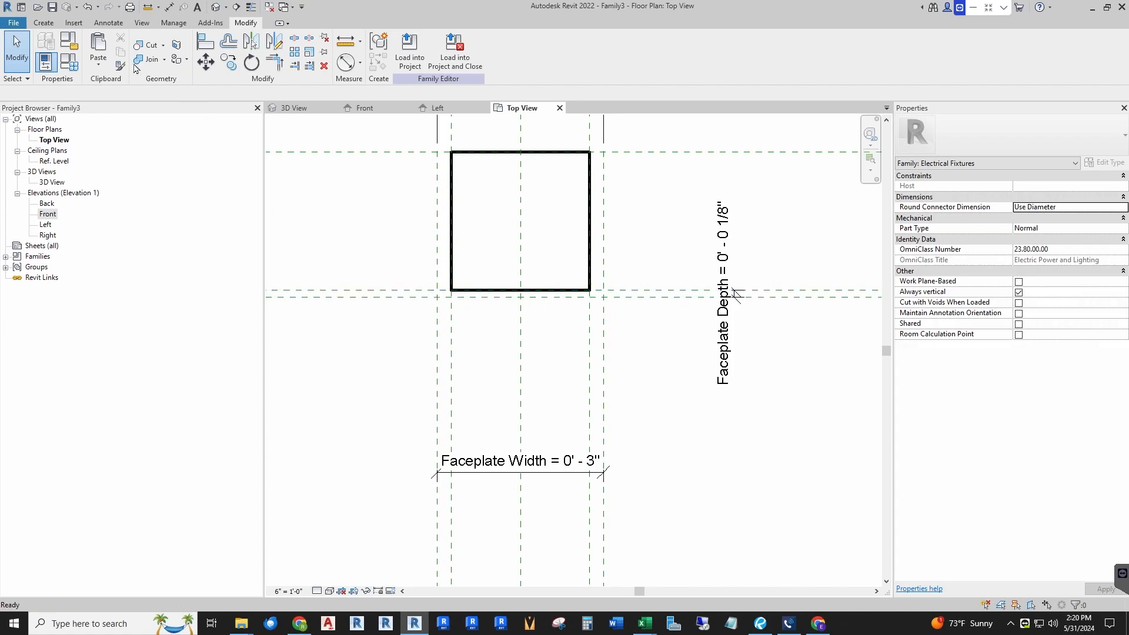
{"action": "left_click", "coordinate": [44, 23]}
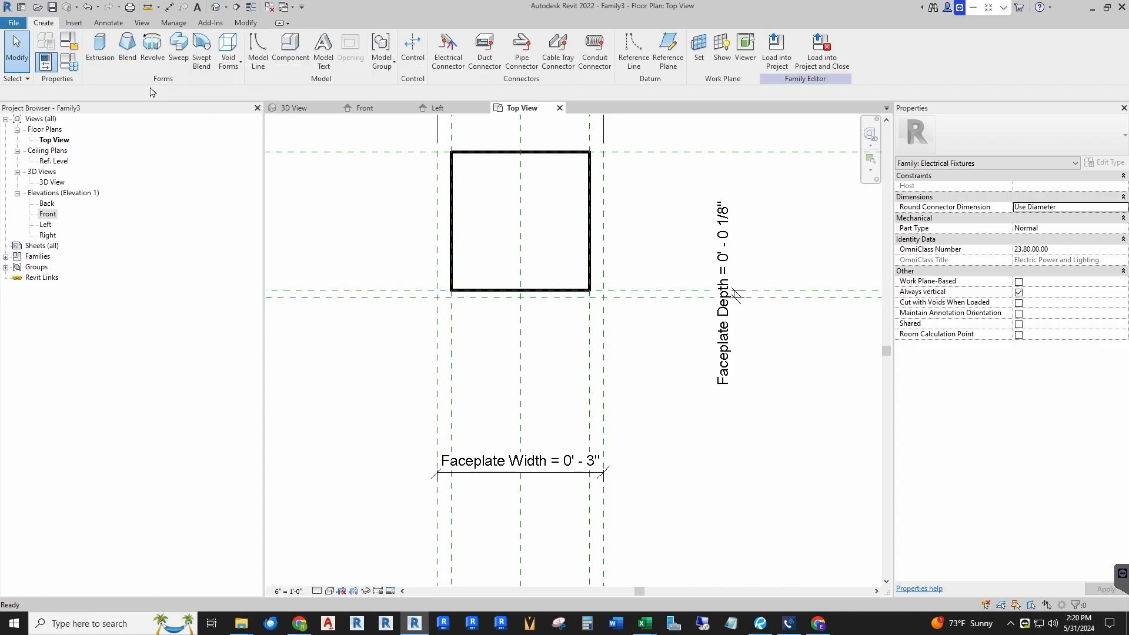
{"action": "left_click", "coordinate": [98, 54]}
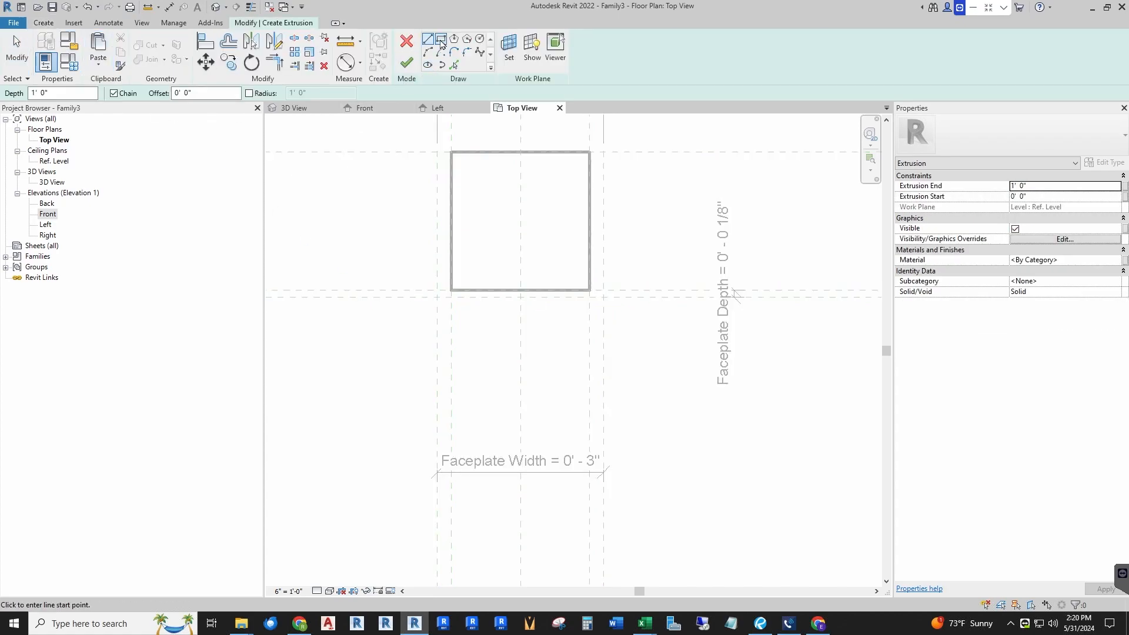
{"action": "left_click", "coordinate": [442, 42]}
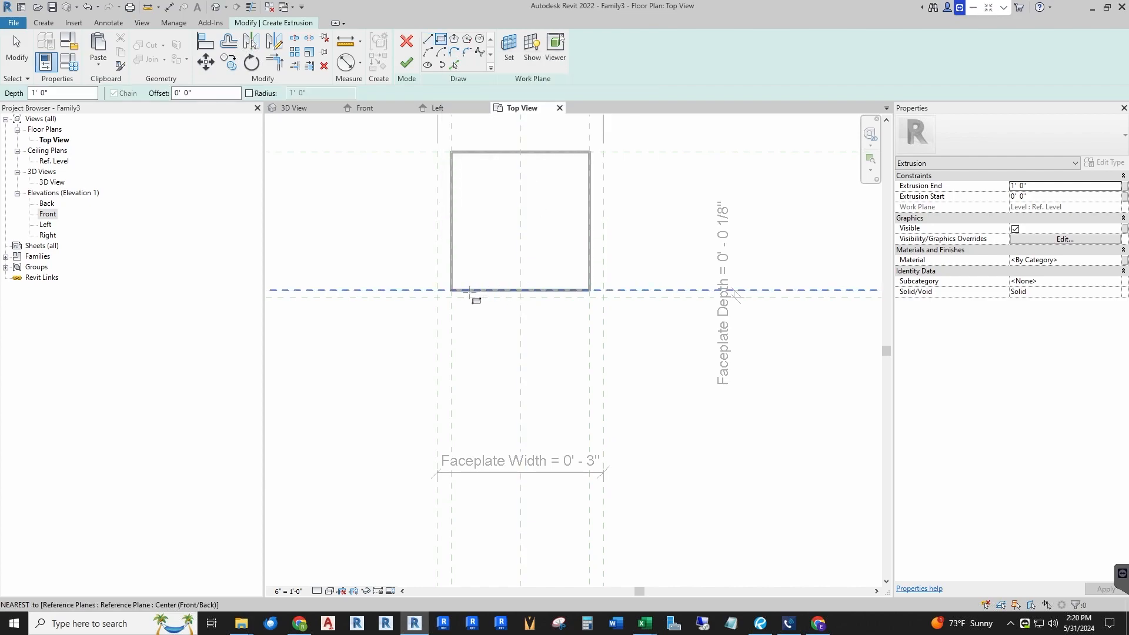
{"action": "scroll", "coordinate": [471, 292], "scroll_direction": "up", "scroll_amount": 2}
{"action": "left_click", "coordinate": [415, 290]}
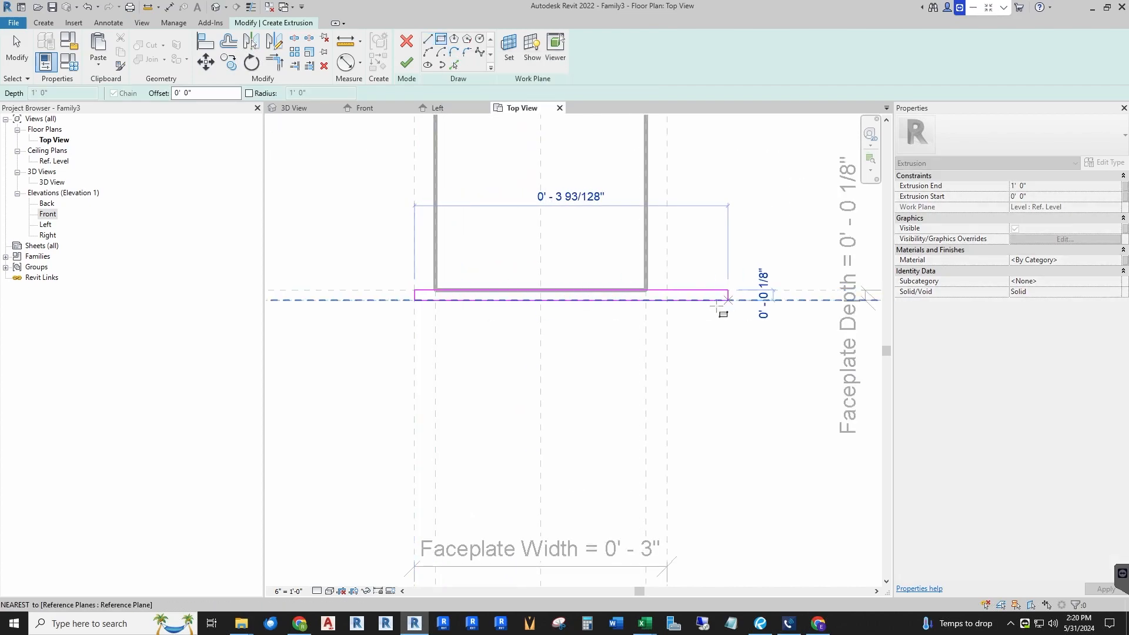
{"action": "scroll", "coordinate": [716, 305], "scroll_direction": "up", "scroll_amount": 2}
{"action": "left_click", "coordinate": [640, 298]}
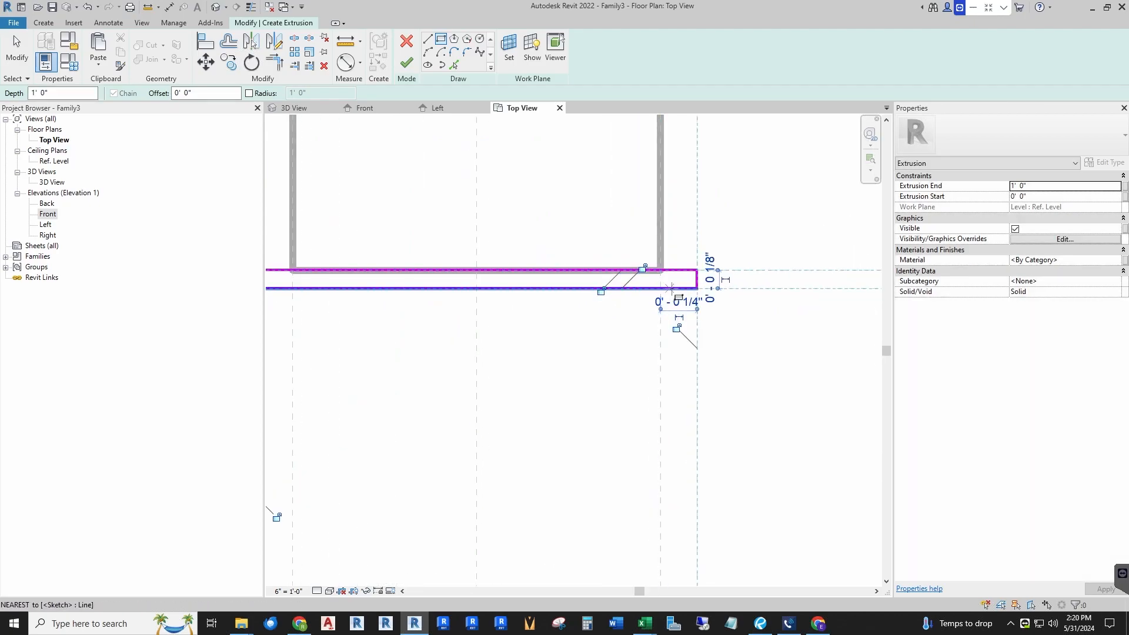
{"action": "scroll", "coordinate": [522, 343], "scroll_direction": "down", "scroll_amount": 2}
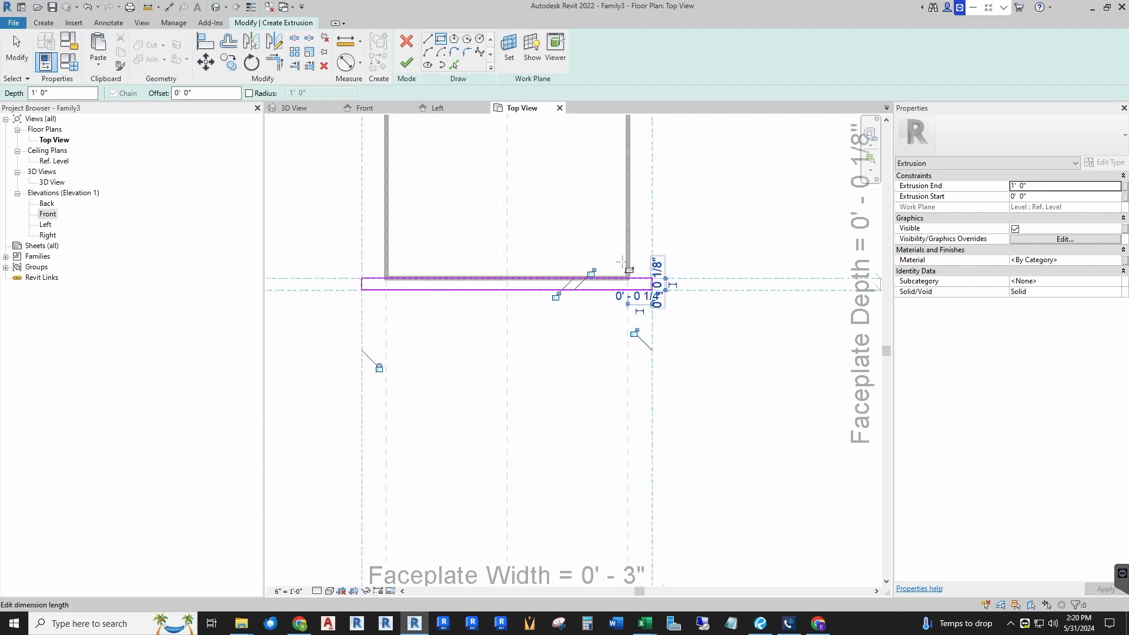
{"action": "scroll", "coordinate": [571, 250], "scroll_direction": "up", "scroll_amount": 2}
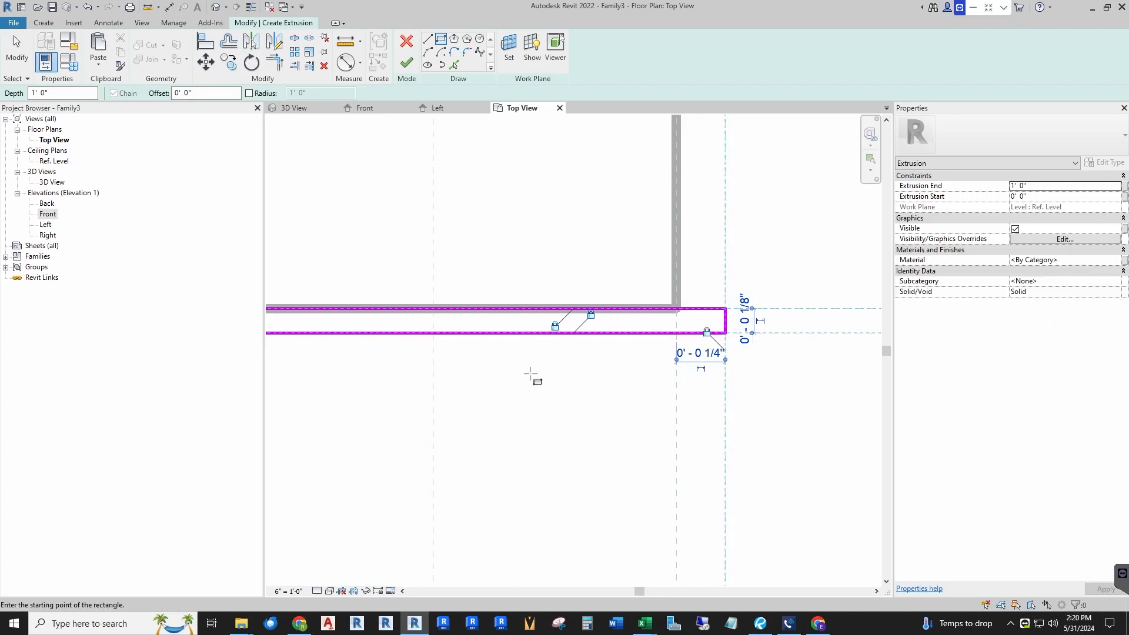
{"action": "scroll", "coordinate": [534, 376], "scroll_direction": "down", "scroll_amount": 3}
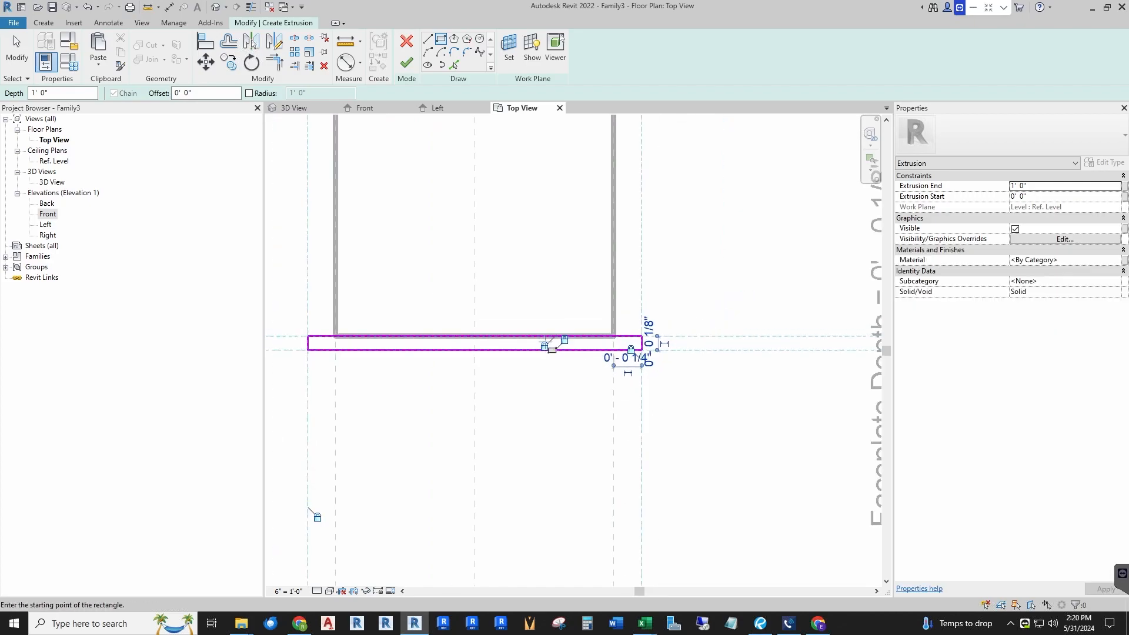
{"action": "left_click", "coordinate": [407, 64]}
{"action": "key", "text": "Escape"}
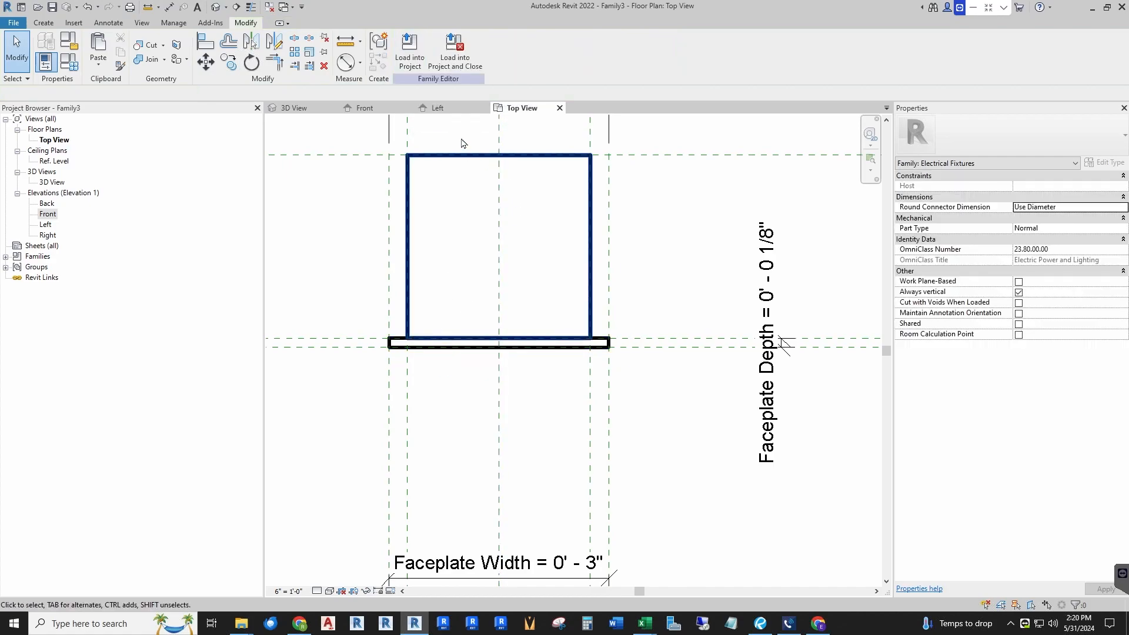
Step: Align the faceplate extrusion's bottom and top edges to the faceplate height reference planes in the Front view
{"action": "left_click", "coordinate": [365, 108]}
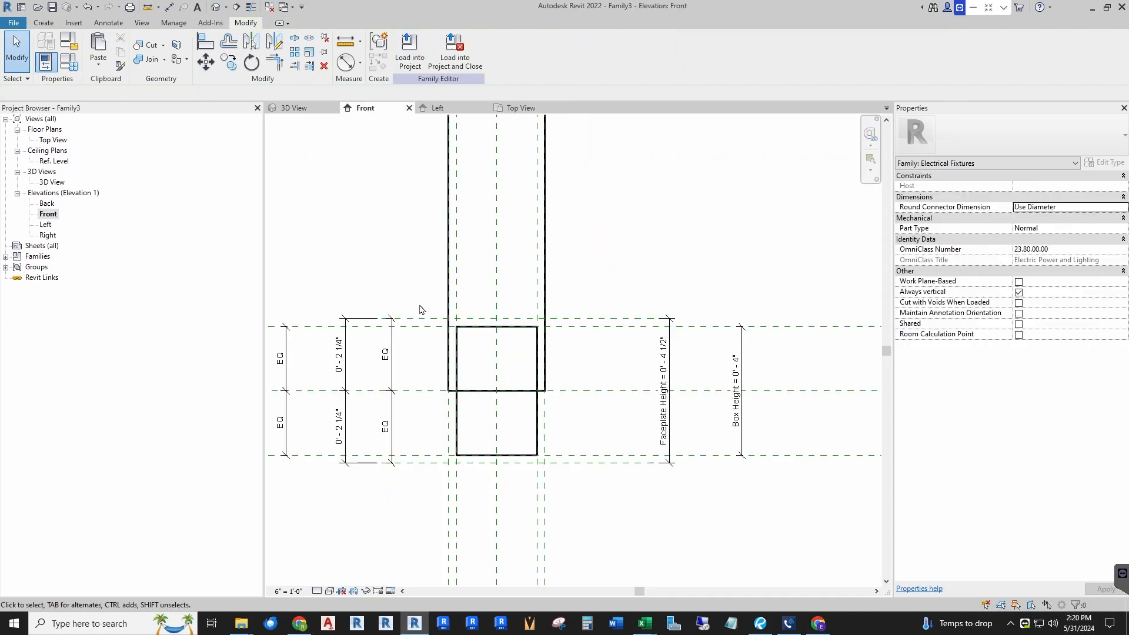
{"action": "scroll", "coordinate": [447, 276], "scroll_direction": "down", "scroll_amount": 3}
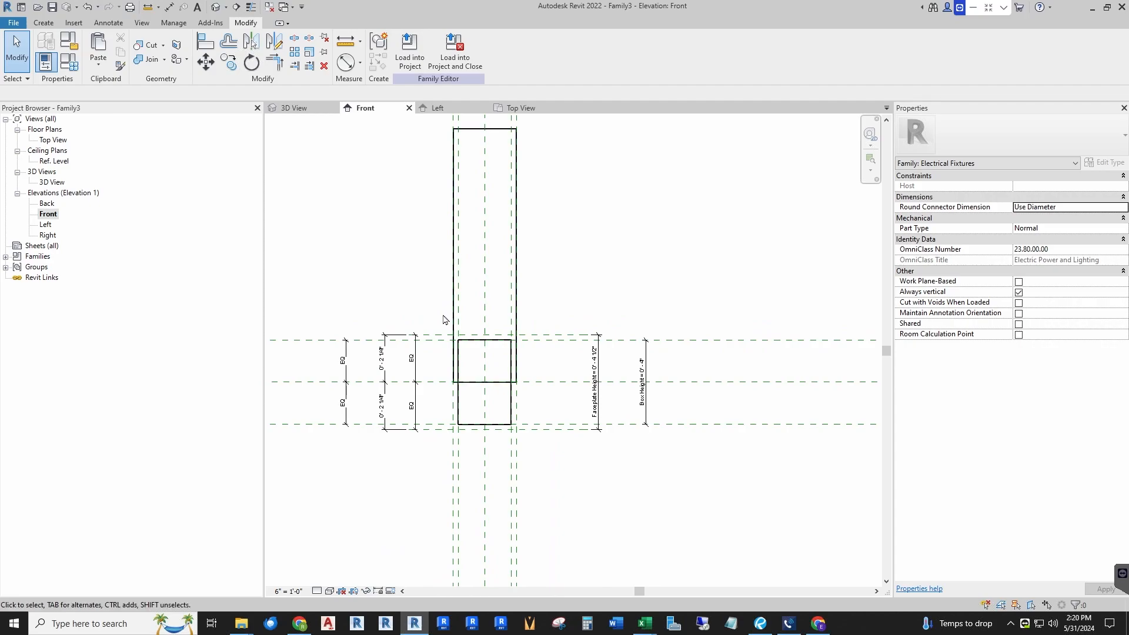
{"action": "left_click", "coordinate": [498, 386]}
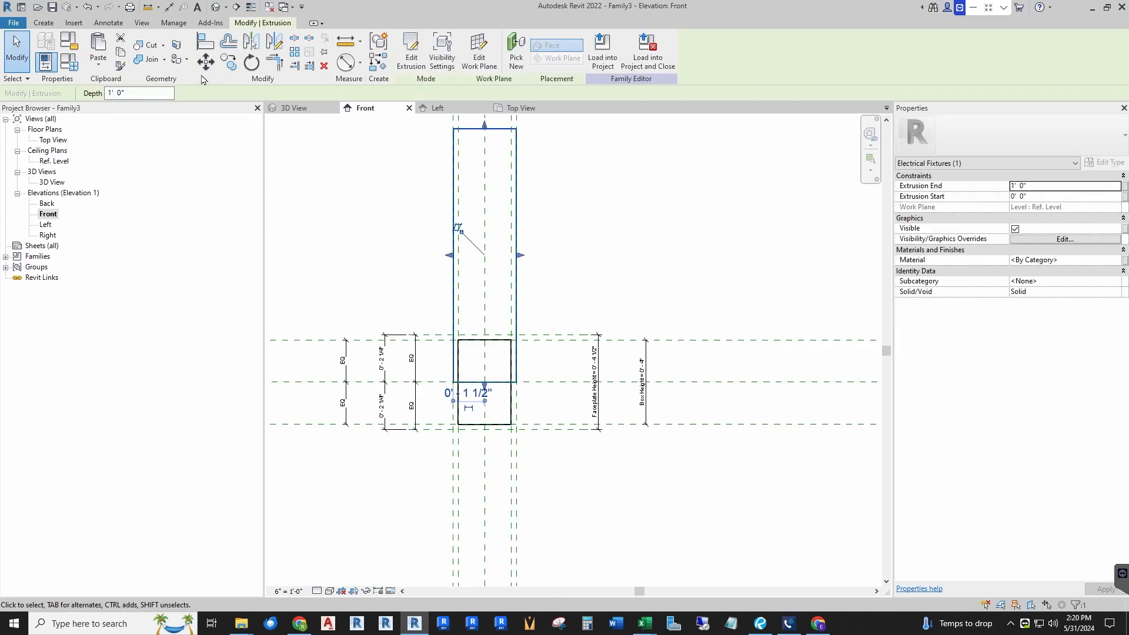
{"action": "left_click", "coordinate": [206, 41]}
{"action": "scroll", "coordinate": [529, 459], "scroll_direction": "up", "scroll_amount": 2}
{"action": "left_click", "coordinate": [525, 400]}
{"action": "left_click", "coordinate": [478, 325]}
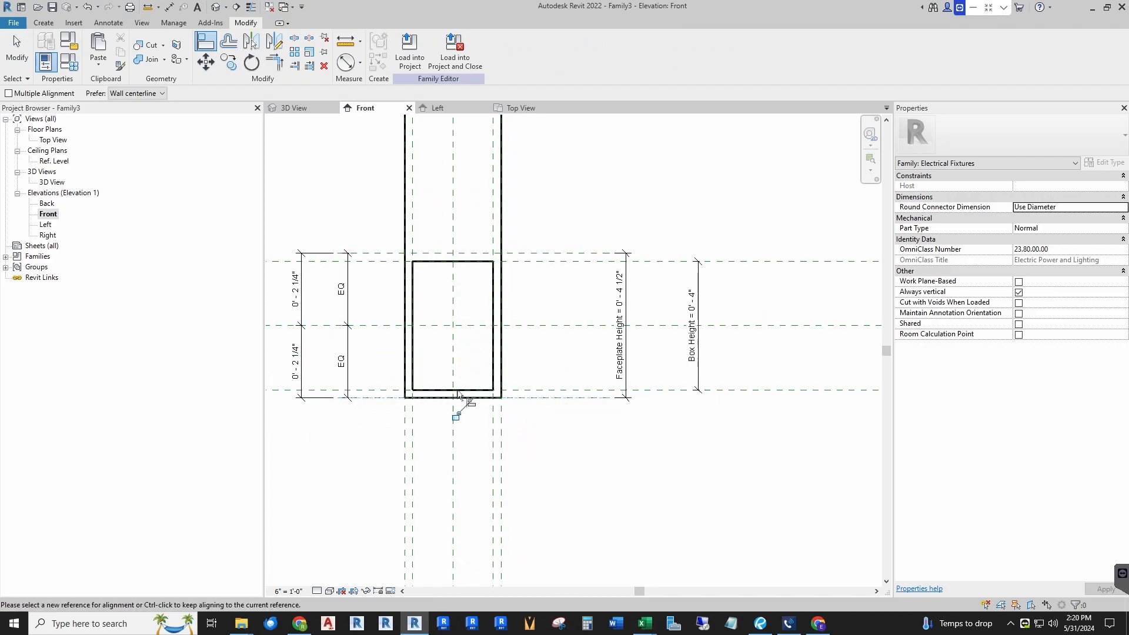
{"action": "scroll", "coordinate": [512, 465], "scroll_direction": "down", "scroll_amount": 3}
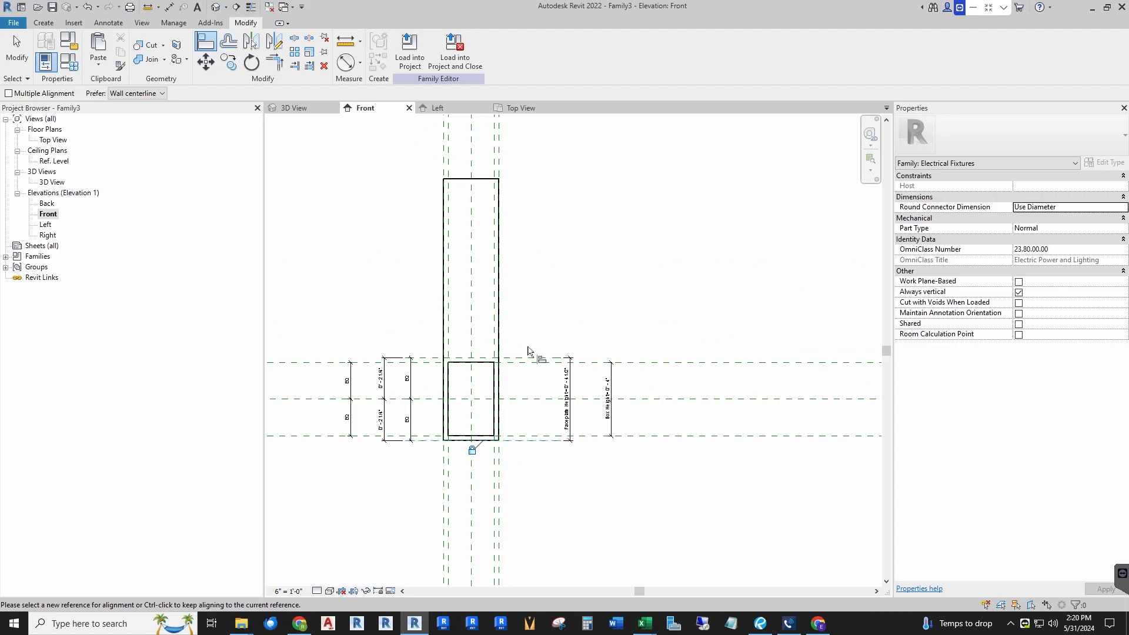
{"action": "left_click", "coordinate": [525, 355]}
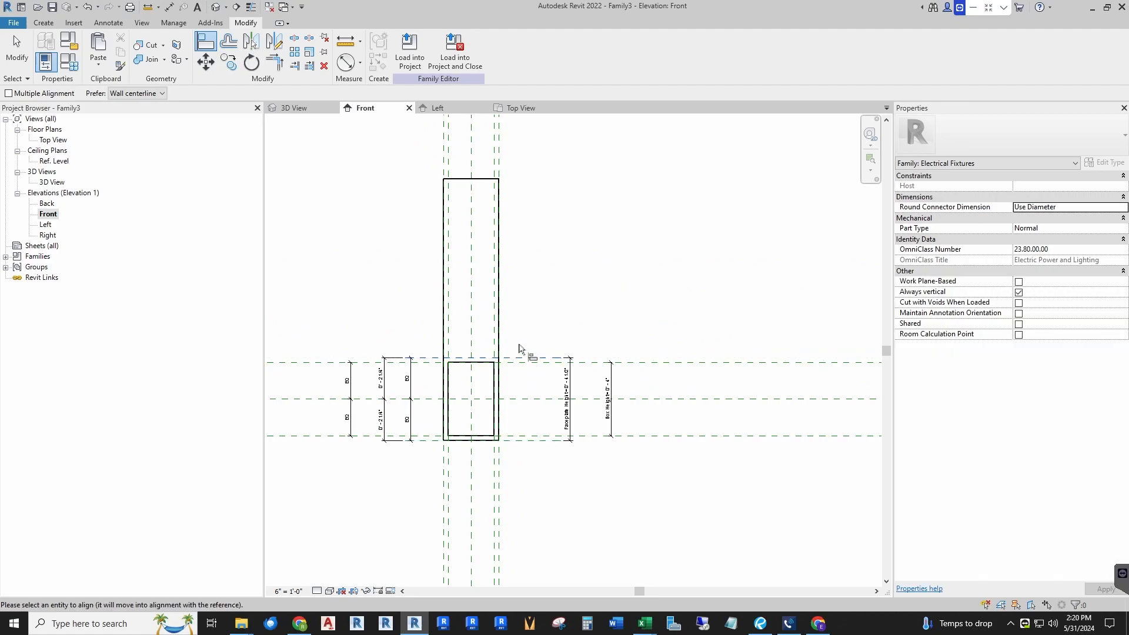
{"action": "left_click", "coordinate": [478, 187]}
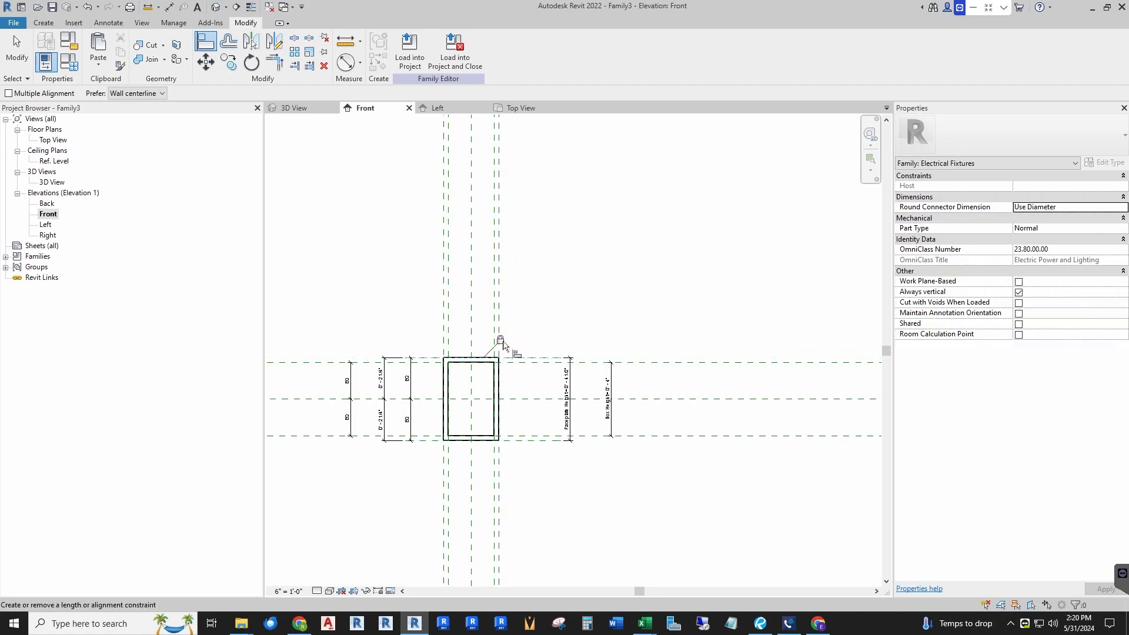
{"action": "key", "text": "Escape"}
{"action": "key", "text": "Escape"}
Step: Set the 3D view scale to 6" = 1'-0" and inspect the box and faceplate extrusions
{"action": "left_click", "coordinate": [297, 108]}
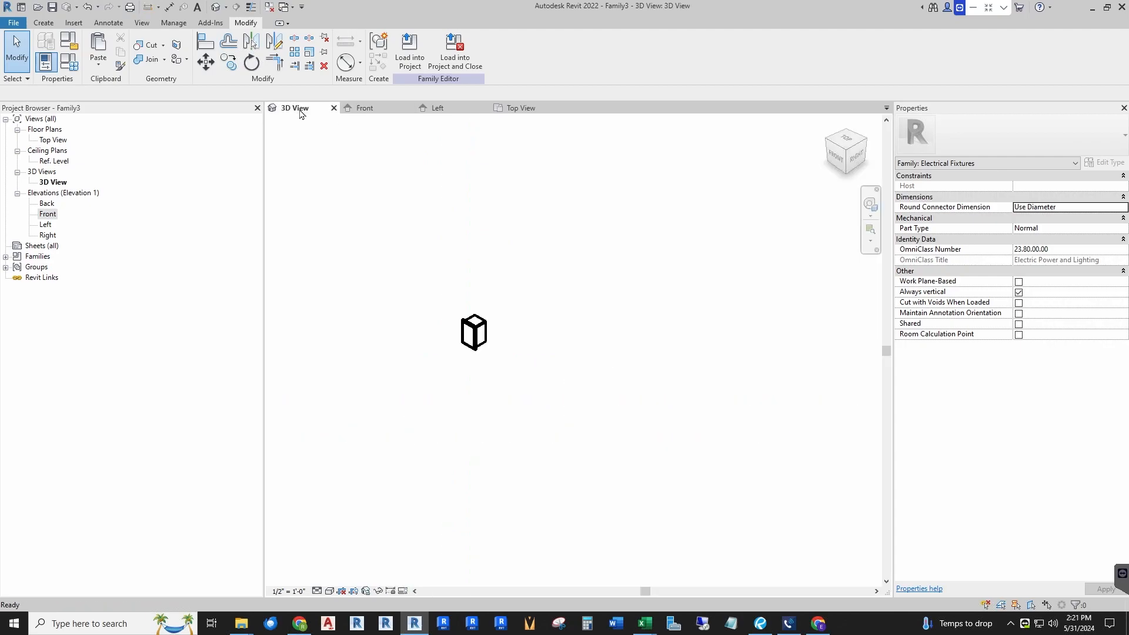
{"action": "scroll", "coordinate": [493, 338], "scroll_direction": "up", "scroll_amount": 4}
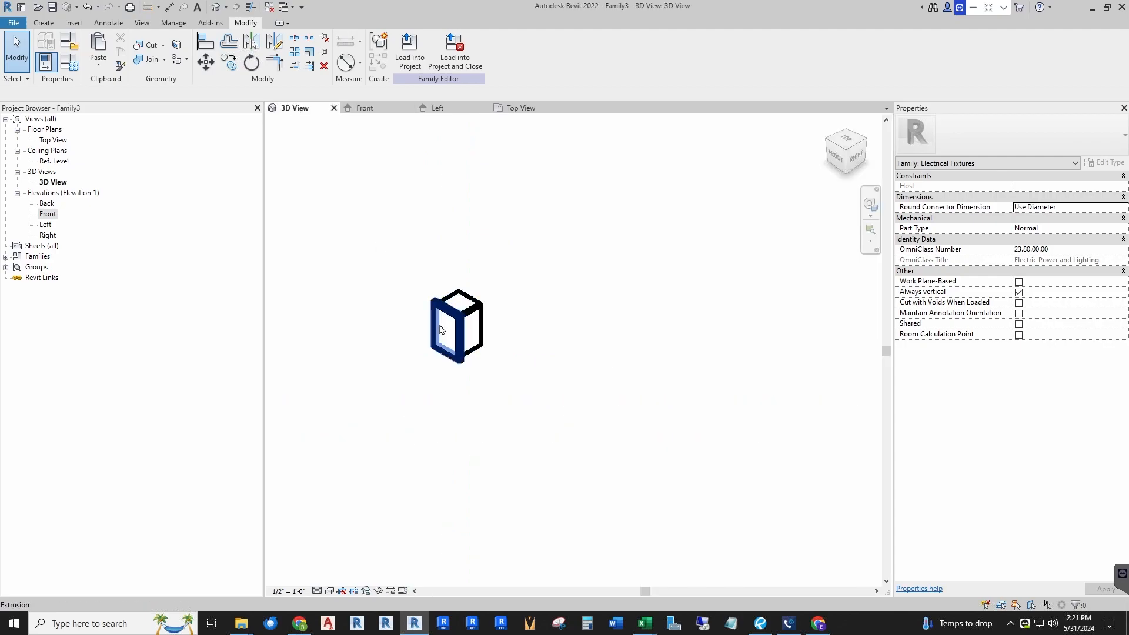
{"action": "left_click", "coordinate": [291, 592]}
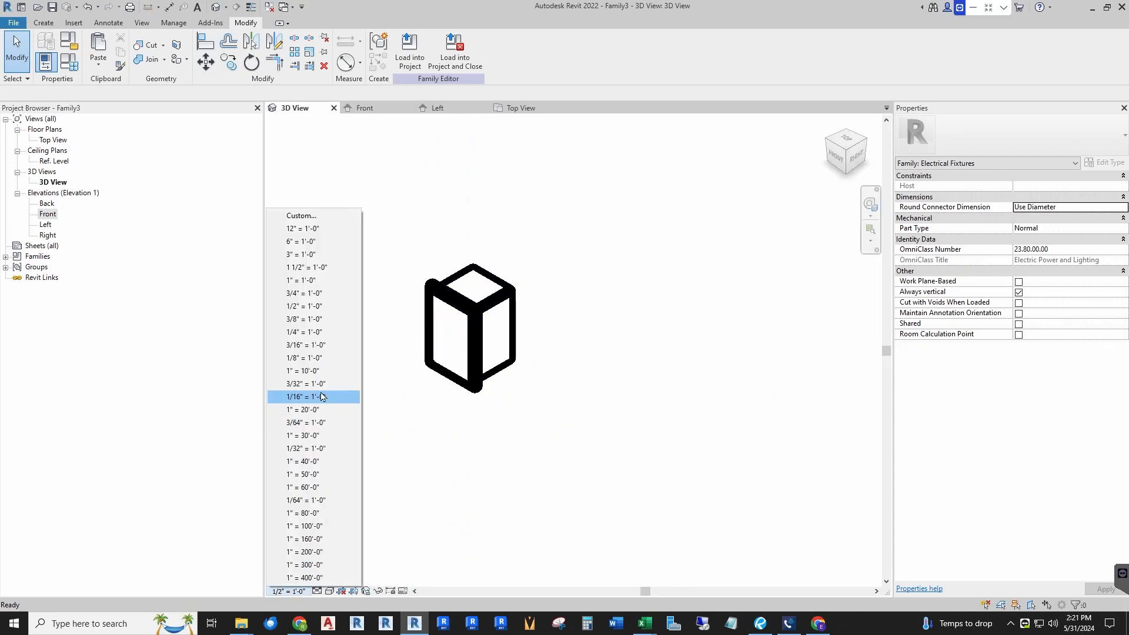
{"action": "left_click", "coordinate": [303, 242]}
{"action": "scroll", "coordinate": [407, 334], "scroll_direction": "up", "scroll_amount": 3}
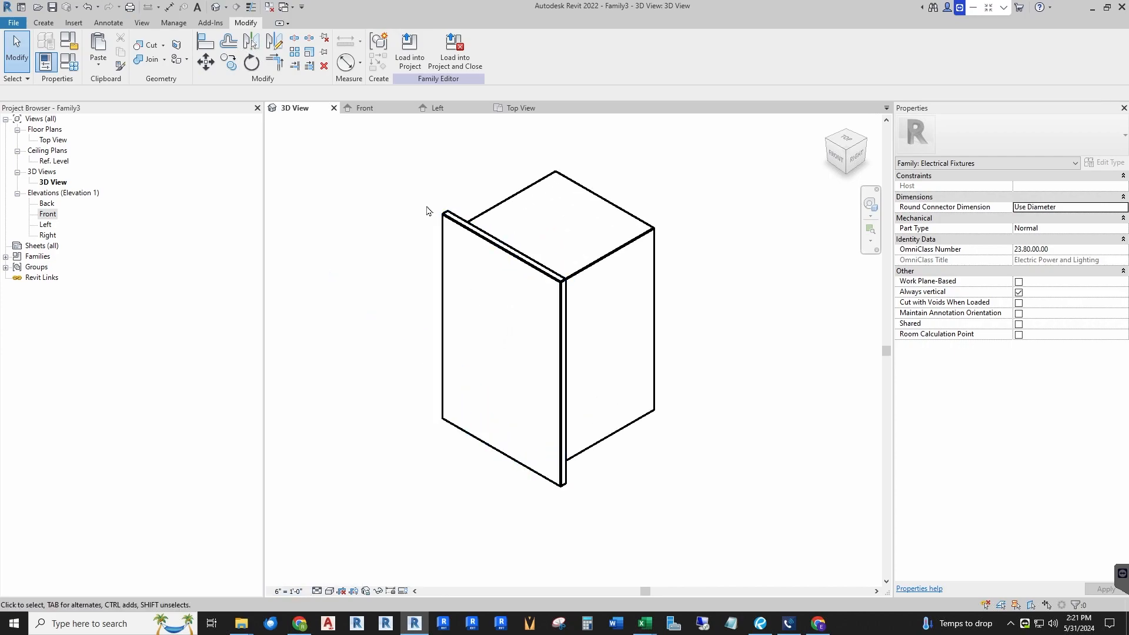
{"action": "scroll", "coordinate": [407, 334], "scroll_direction": "down", "scroll_amount": 1}
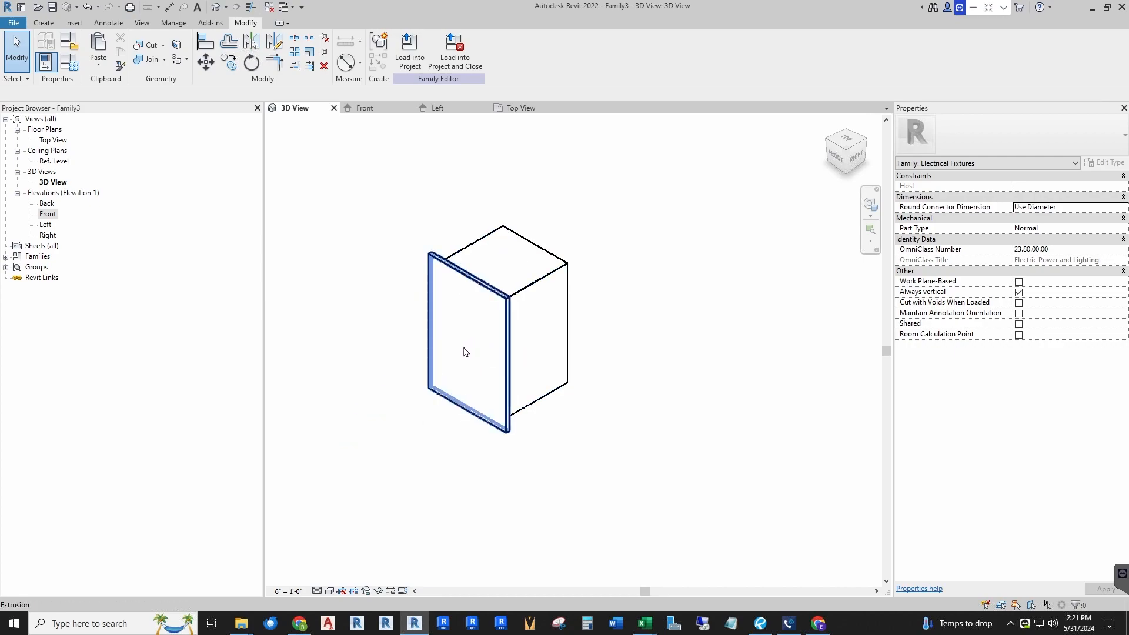
{"action": "scroll", "coordinate": [608, 348], "scroll_direction": "down", "scroll_amount": 1}
{"action": "scroll", "coordinate": [512, 353], "scroll_direction": "up", "scroll_amount": 1}
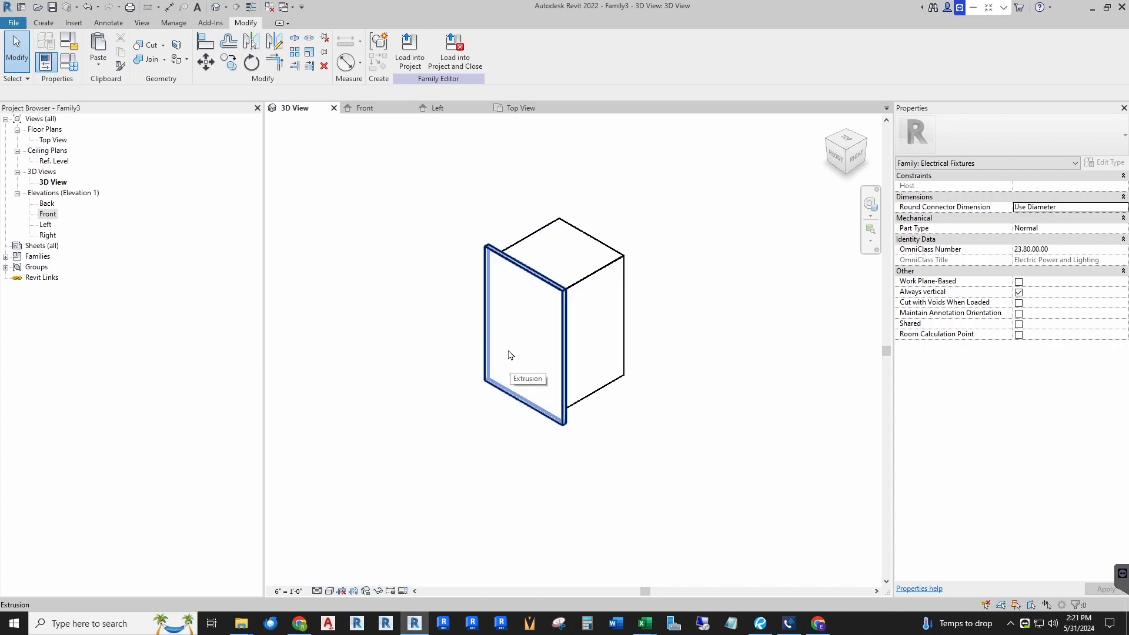
{"action": "scroll", "coordinate": [535, 346], "scroll_direction": "down", "scroll_amount": 1}
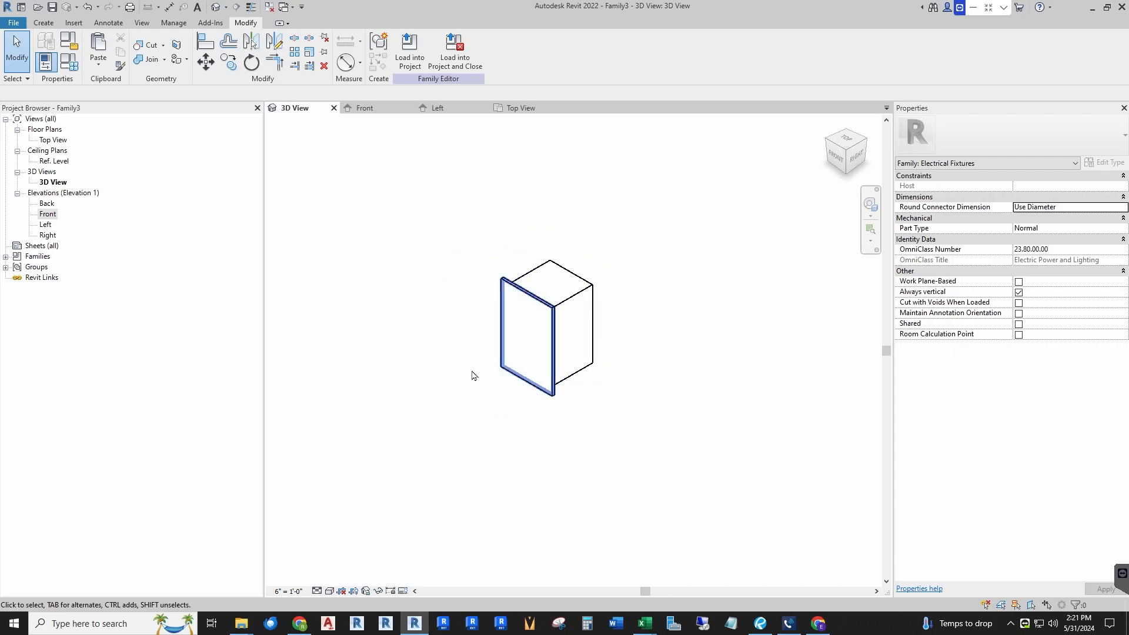
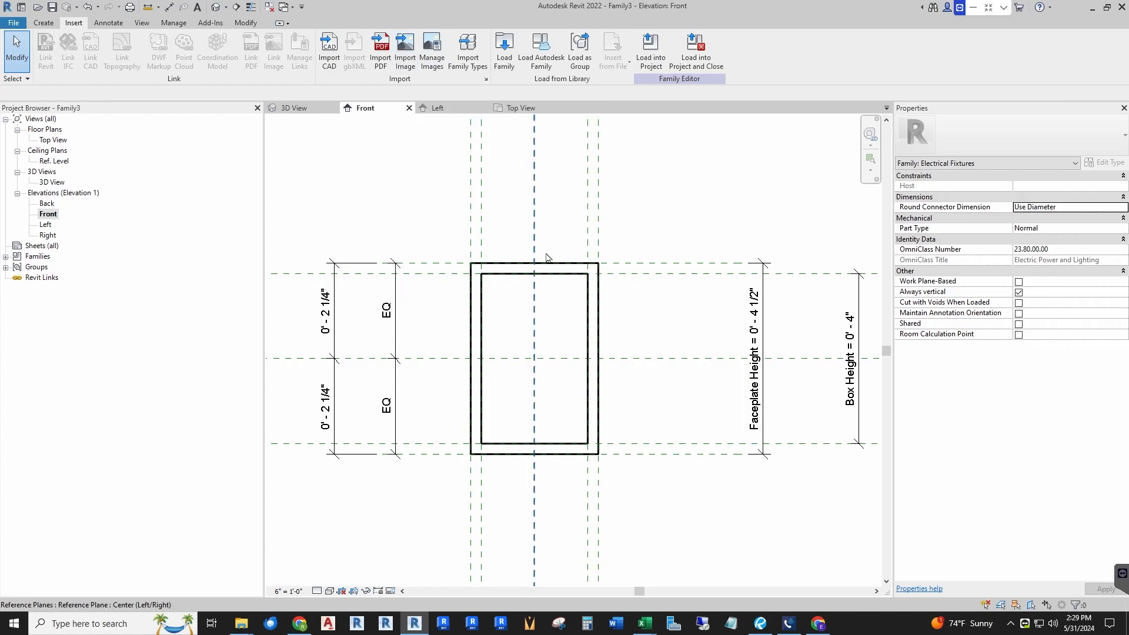
Step: Import the duplex receptacle with plate image and place it in the Front view near the faceplate
{"action": "left_click", "coordinate": [415, 67]}
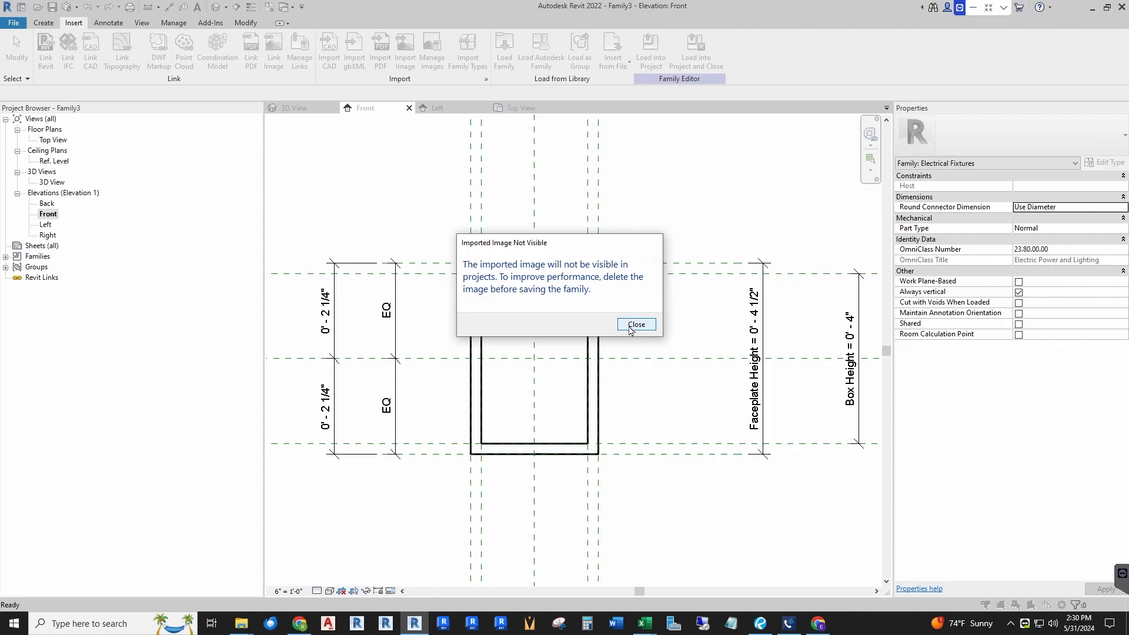
{"action": "left_click", "coordinate": [635, 325]}
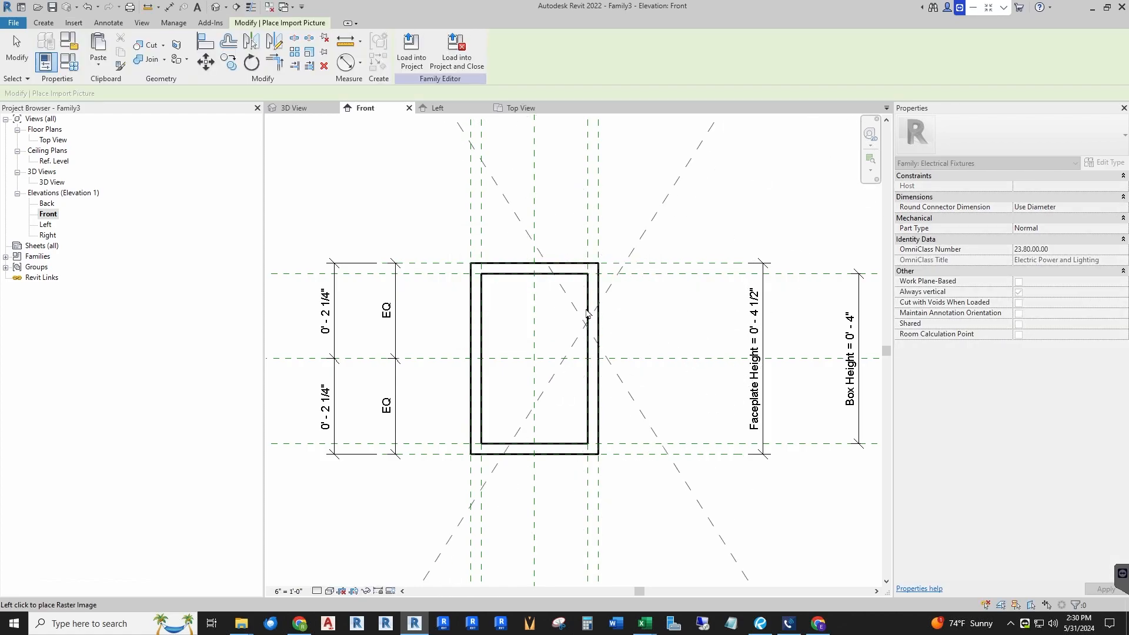
{"action": "scroll", "coordinate": [585, 310], "scroll_direction": "down", "scroll_amount": 4}
{"action": "scroll", "coordinate": [584, 311], "scroll_direction": "down", "scroll_amount": 2}
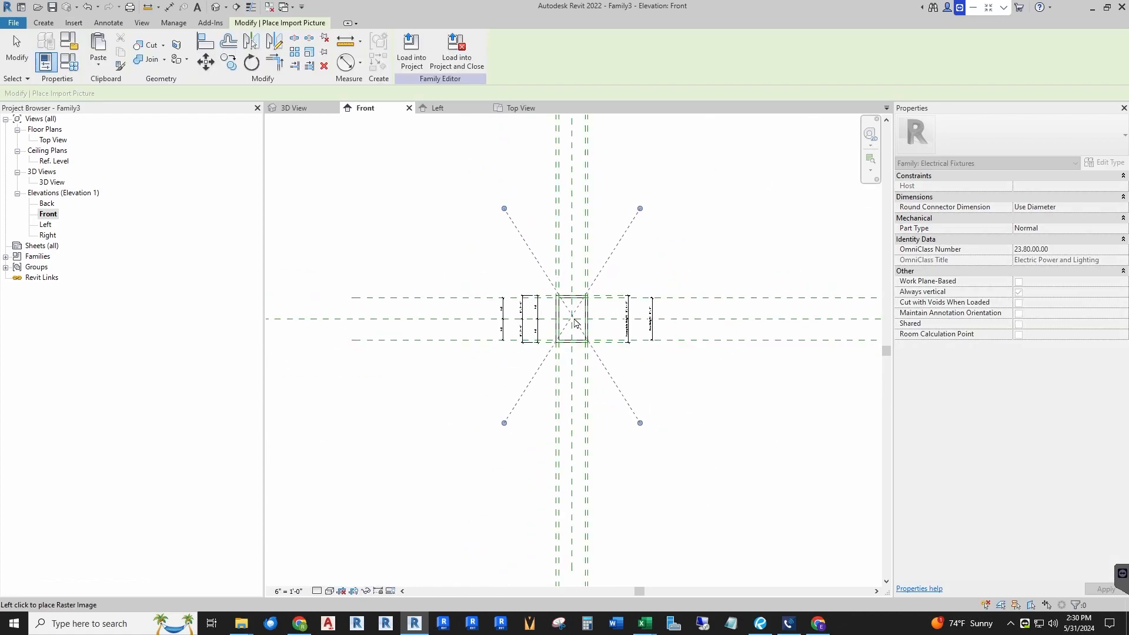
{"action": "scroll", "coordinate": [575, 326], "scroll_direction": "up", "scroll_amount": 3}
{"action": "scroll", "coordinate": [575, 323], "scroll_direction": "down", "scroll_amount": 2}
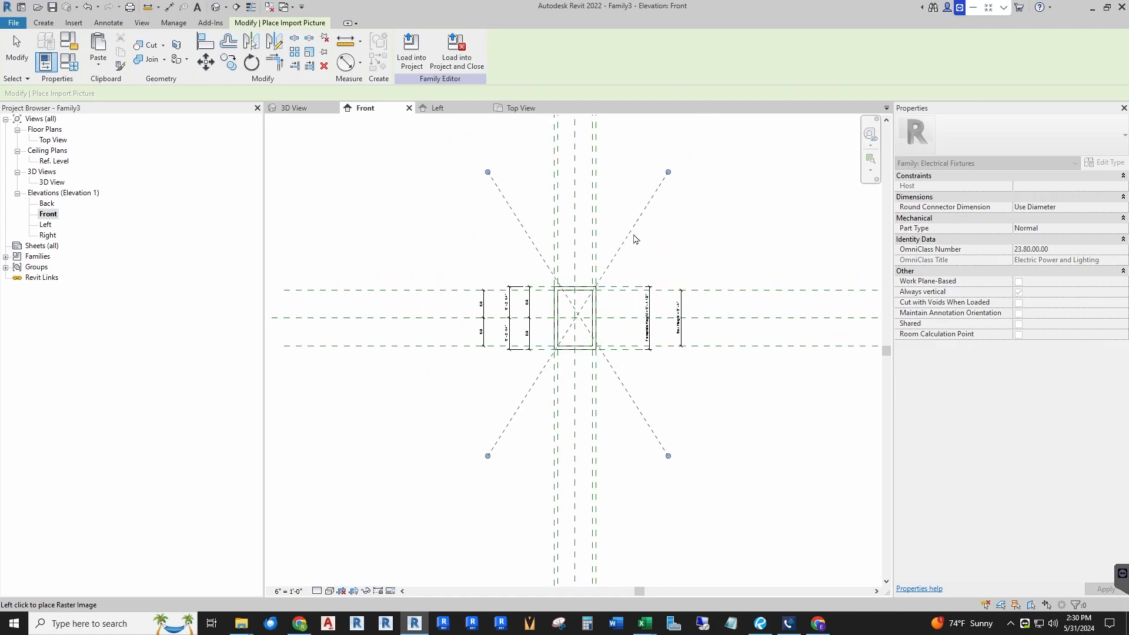
{"action": "left_click", "coordinate": [645, 212]}
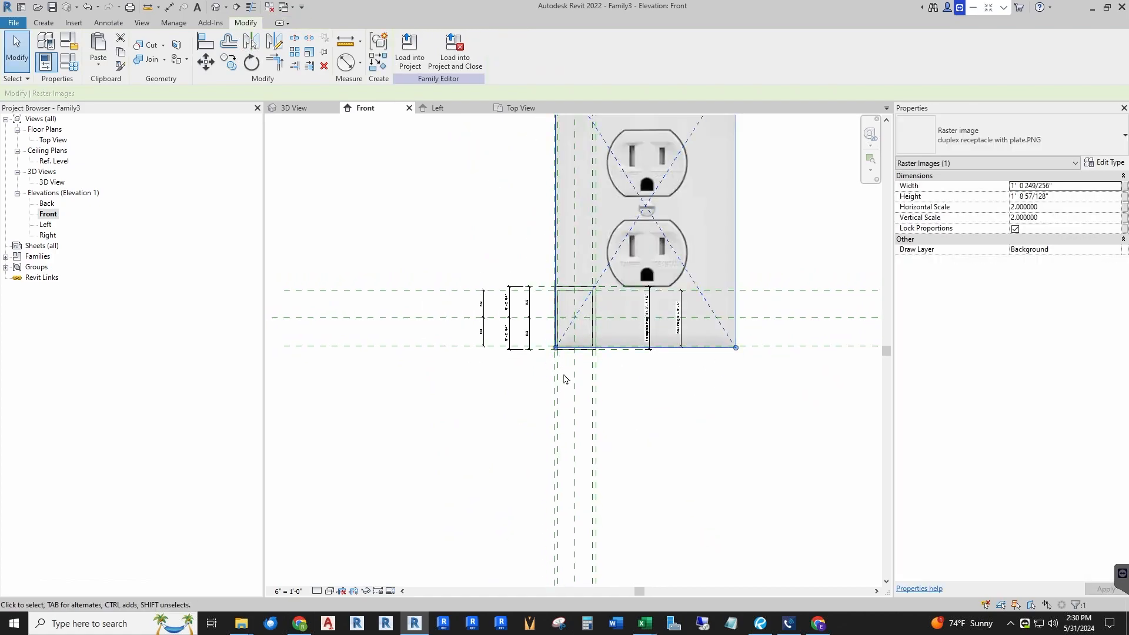
Step: Scale the receptacle image down by its corner grip to roughly match the faceplate outline
{"action": "key", "text": "Escape"}
{"action": "left_click", "coordinate": [675, 242]}
{"action": "scroll", "coordinate": [676, 194], "scroll_direction": "down", "scroll_amount": 2}
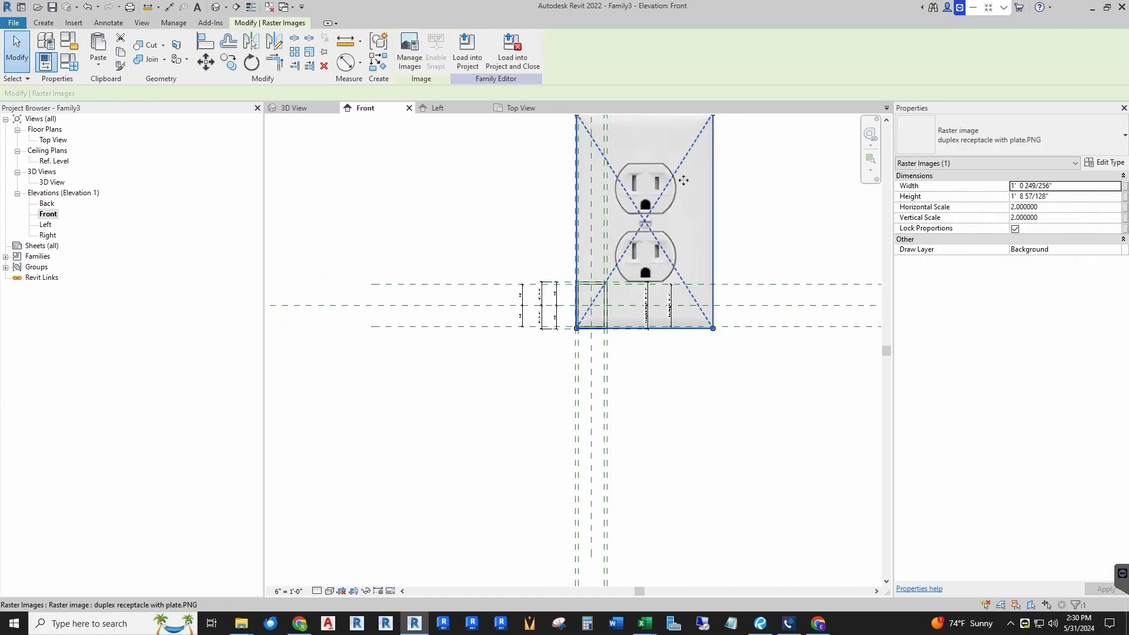
{"action": "left_click_drag", "start_coordinate": [708, 124], "coordinate": [621, 277]}
{"action": "scroll", "coordinate": [608, 299], "scroll_direction": "up", "scroll_amount": 4}
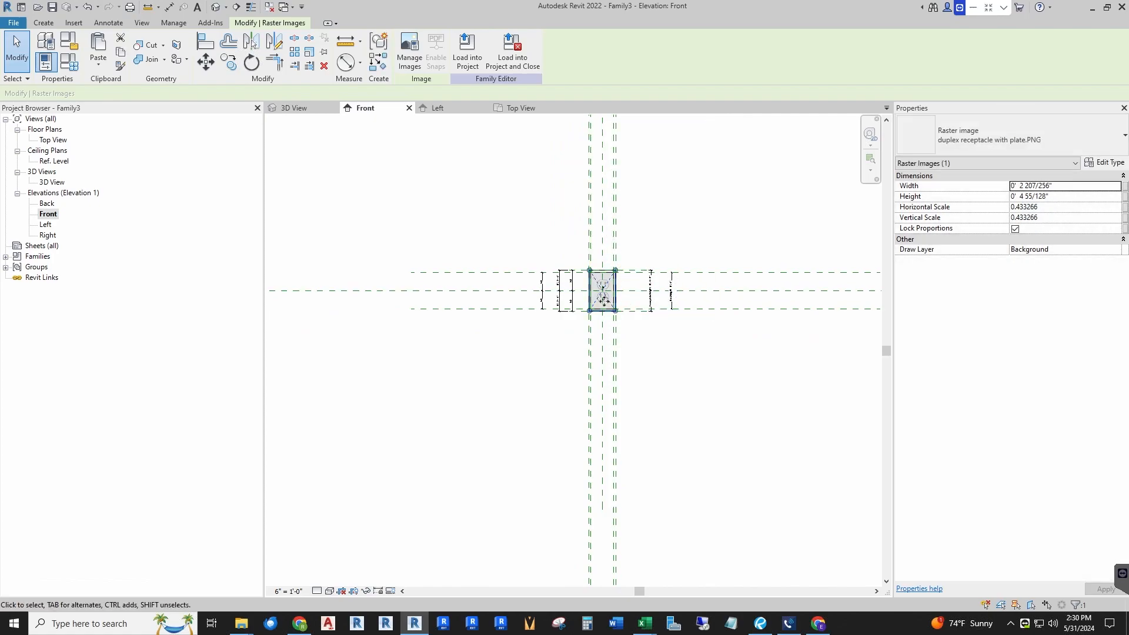
{"action": "scroll", "coordinate": [603, 301], "scroll_direction": "up", "scroll_amount": 4}
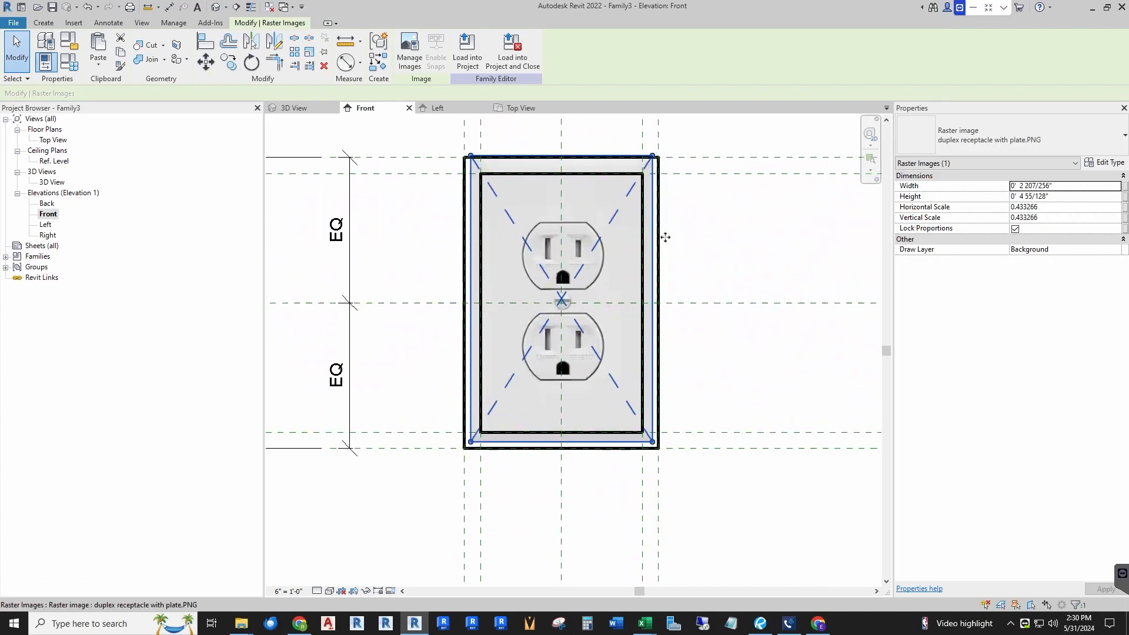
{"action": "left_click", "coordinate": [720, 286]}
Step: Move and nudge the receptacle image so it lines up with the faceplate outline and centre planes
{"action": "scroll", "coordinate": [619, 295], "scroll_direction": "up", "scroll_amount": 2}
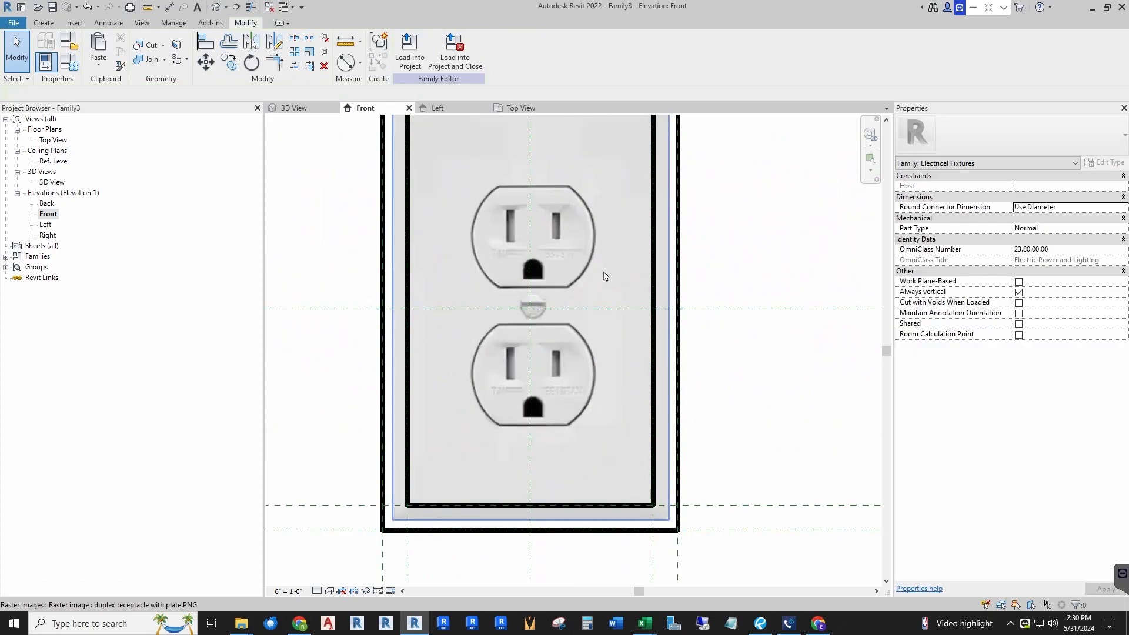
{"action": "scroll", "coordinate": [524, 364], "scroll_direction": "down", "scroll_amount": 2}
{"action": "left_click", "coordinate": [524, 364]}
{"action": "scroll", "coordinate": [513, 417], "scroll_direction": "up", "scroll_amount": 3}
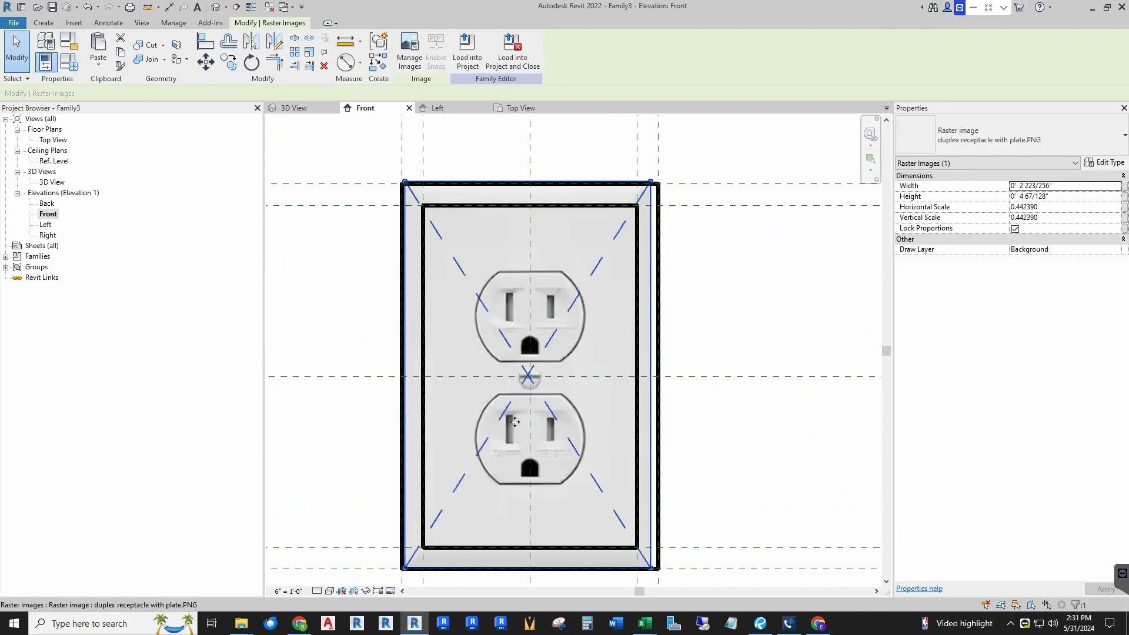
{"action": "left_click_drag", "start_coordinate": [625, 372], "coordinate": [611, 382]}
{"action": "scroll", "coordinate": [605, 366], "scroll_direction": "up", "scroll_amount": 2}
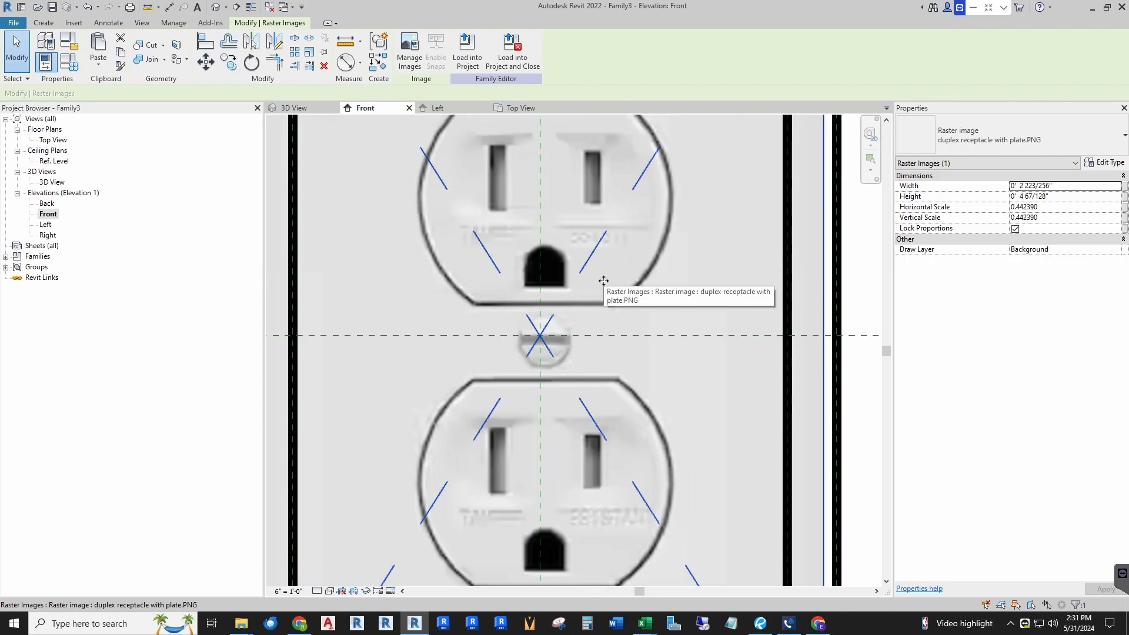
{"action": "key", "text": "Left"}
{"action": "key", "text": "Left"}
{"action": "key", "text": "Up"}
{"action": "key", "text": "Up"}
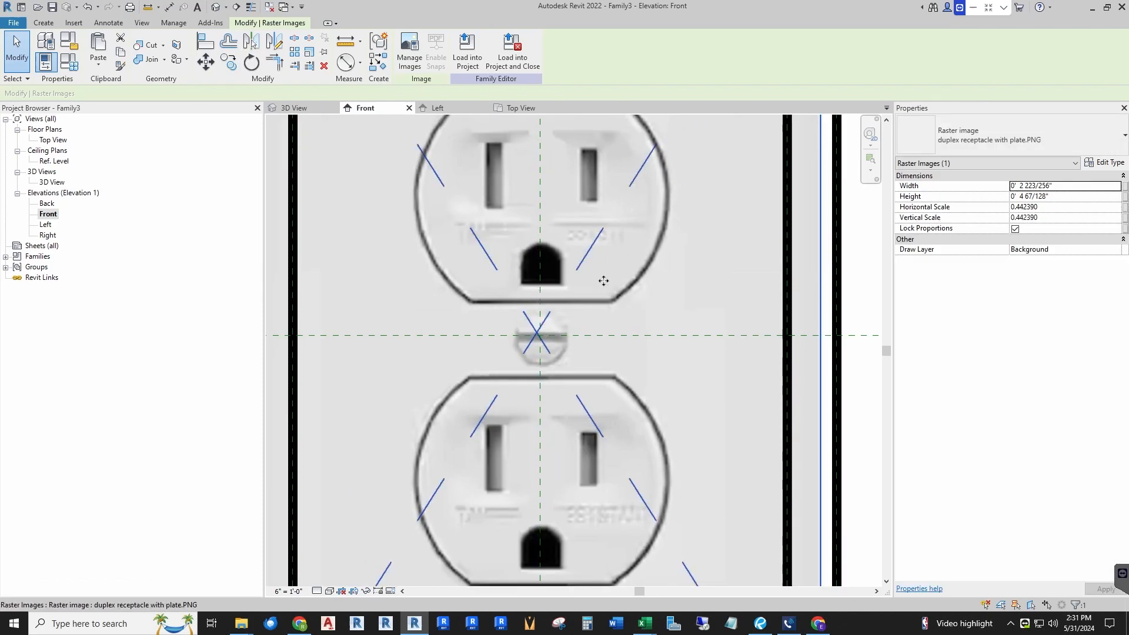
{"action": "key", "text": "Up"}
{"action": "key", "text": "Escape"}
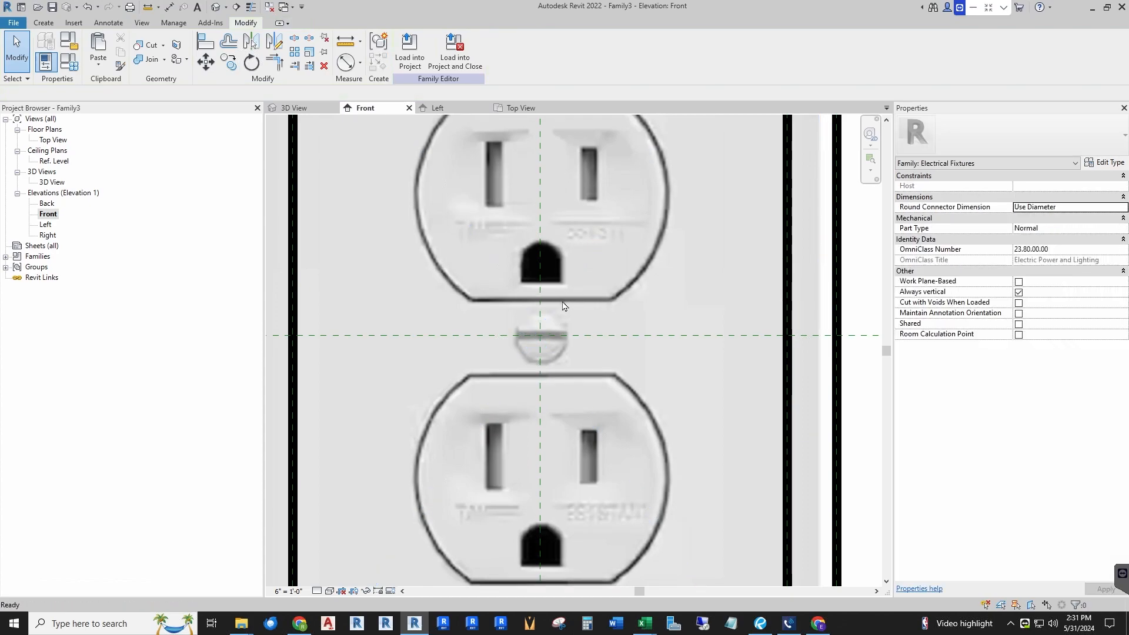
Step: Name the faceplate's front reference plane "face of plate" in the Top view
{"action": "scroll", "coordinate": [474, 332], "scroll_direction": "down", "scroll_amount": 3}
{"action": "scroll", "coordinate": [512, 339], "scroll_direction": "down", "scroll_amount": 2}
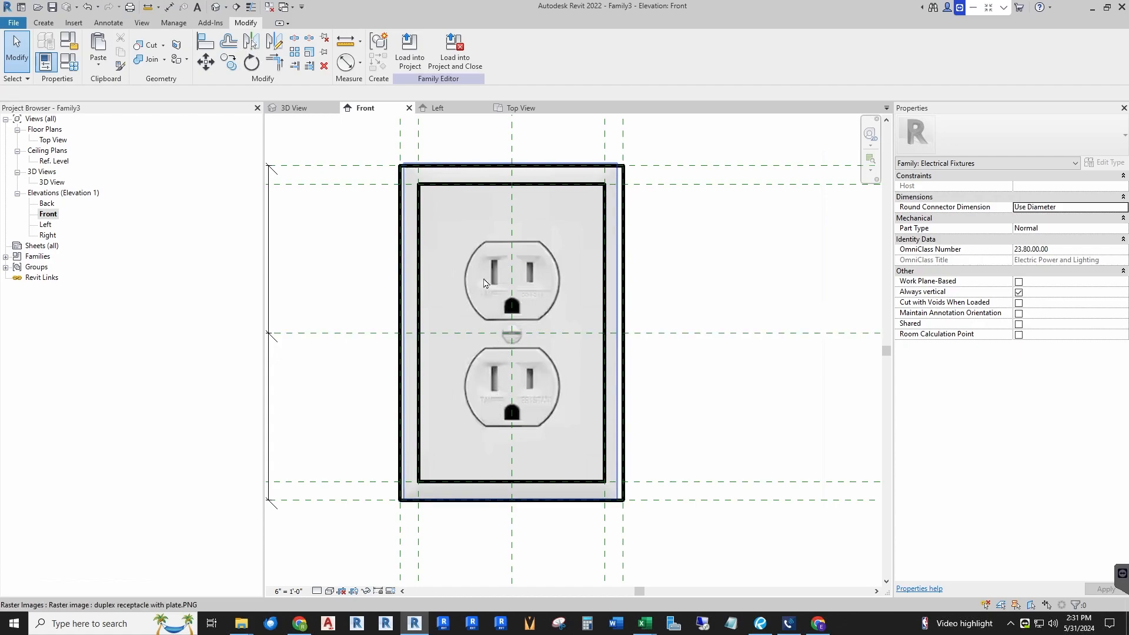
{"action": "scroll", "coordinate": [485, 288], "scroll_direction": "up", "scroll_amount": 2}
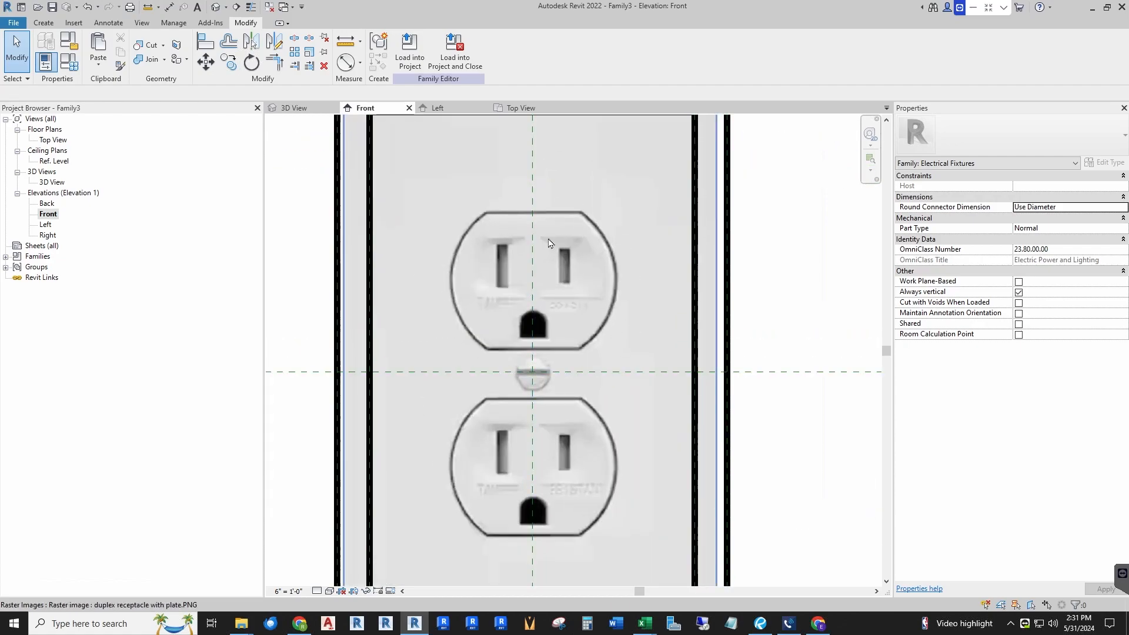
{"action": "scroll", "coordinate": [547, 356], "scroll_direction": "down", "scroll_amount": 2}
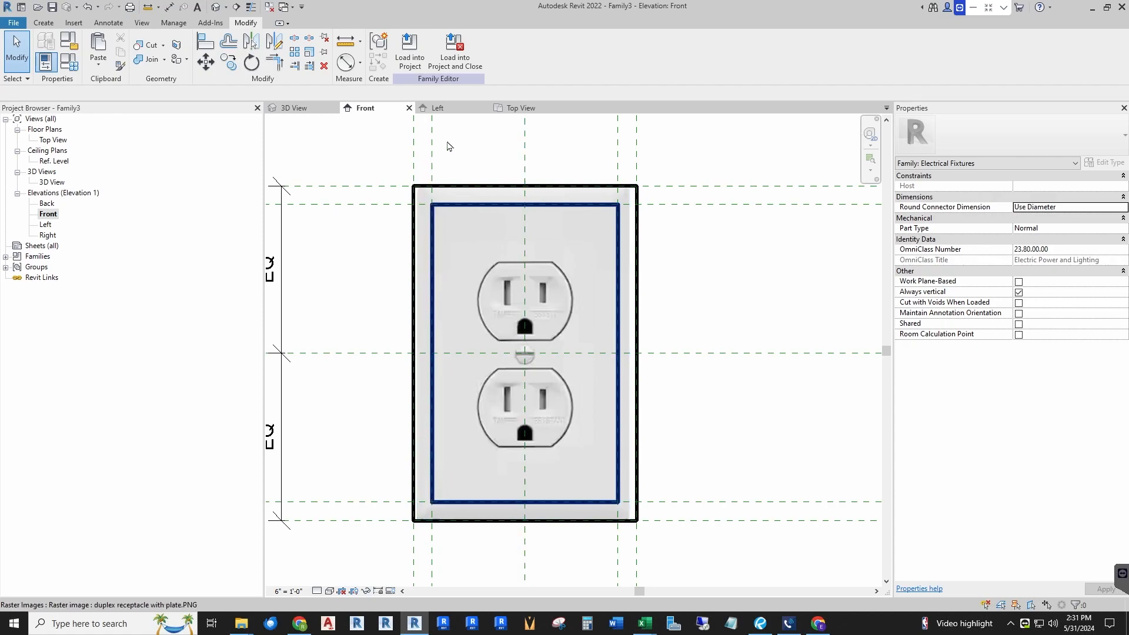
{"action": "left_click", "coordinate": [525, 110]}
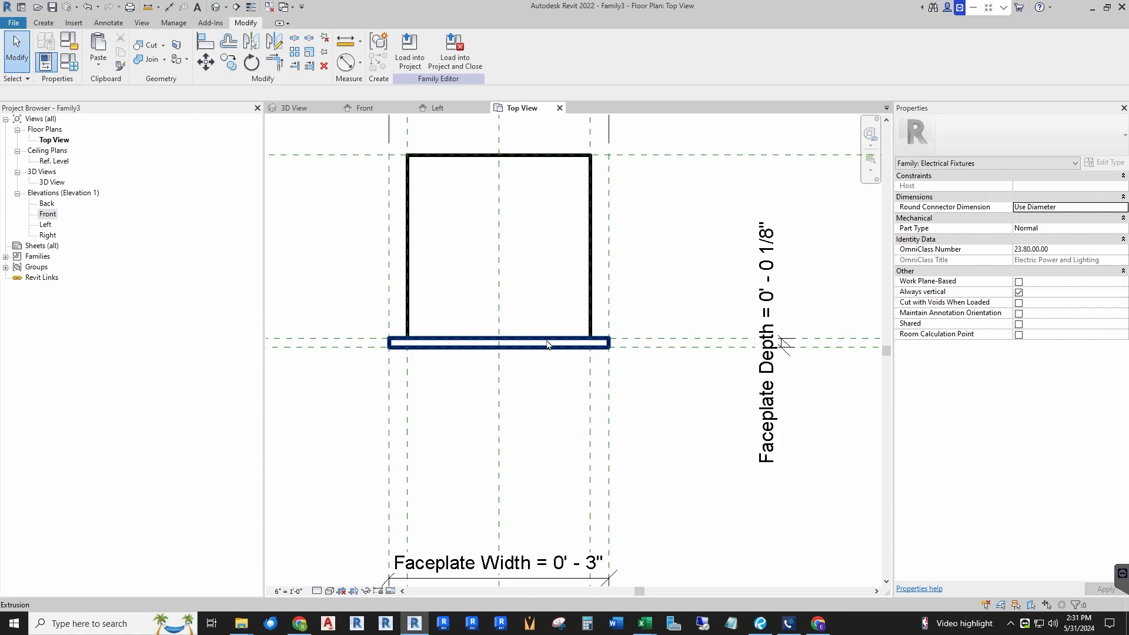
{"action": "scroll", "coordinate": [547, 344], "scroll_direction": "down", "scroll_amount": 3}
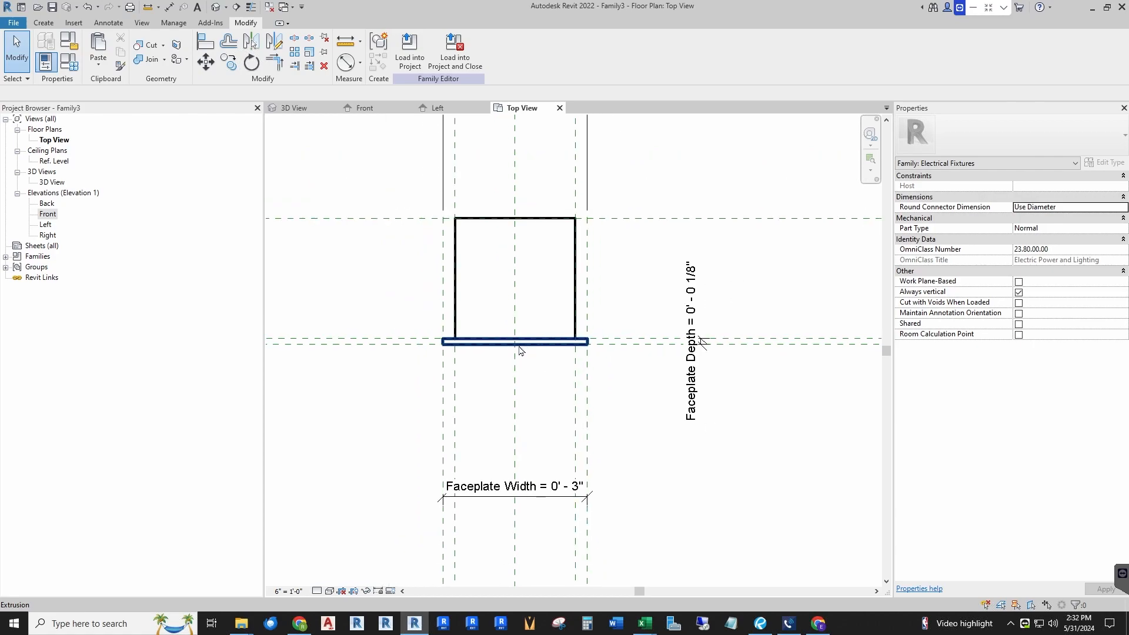
{"action": "scroll", "coordinate": [405, 350], "scroll_direction": "down", "scroll_amount": 2}
{"action": "left_click", "coordinate": [397, 350]}
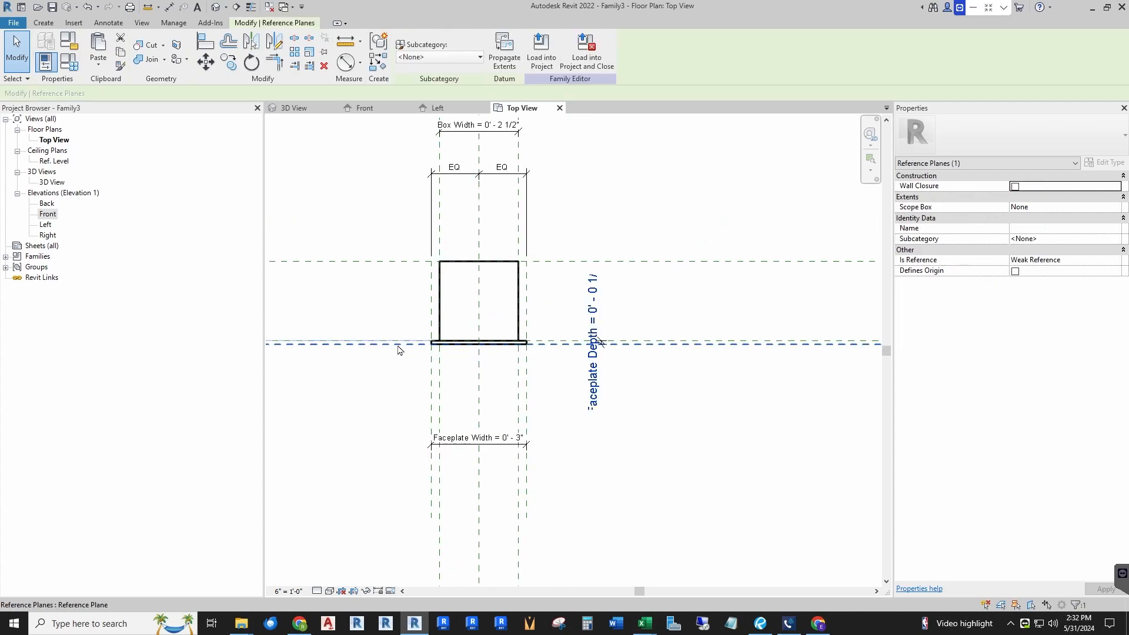
{"action": "scroll", "coordinate": [351, 380], "scroll_direction": "down", "scroll_amount": 3}
{"action": "scroll", "coordinate": [532, 375], "scroll_direction": "up", "scroll_amount": 3}
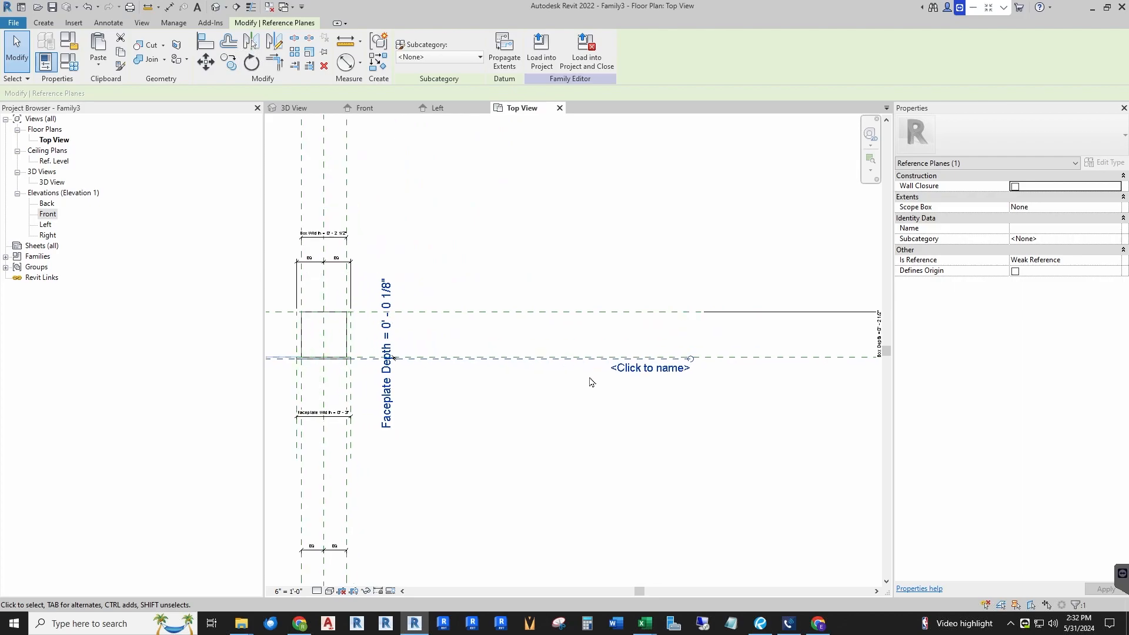
{"action": "left_click", "coordinate": [665, 369]}
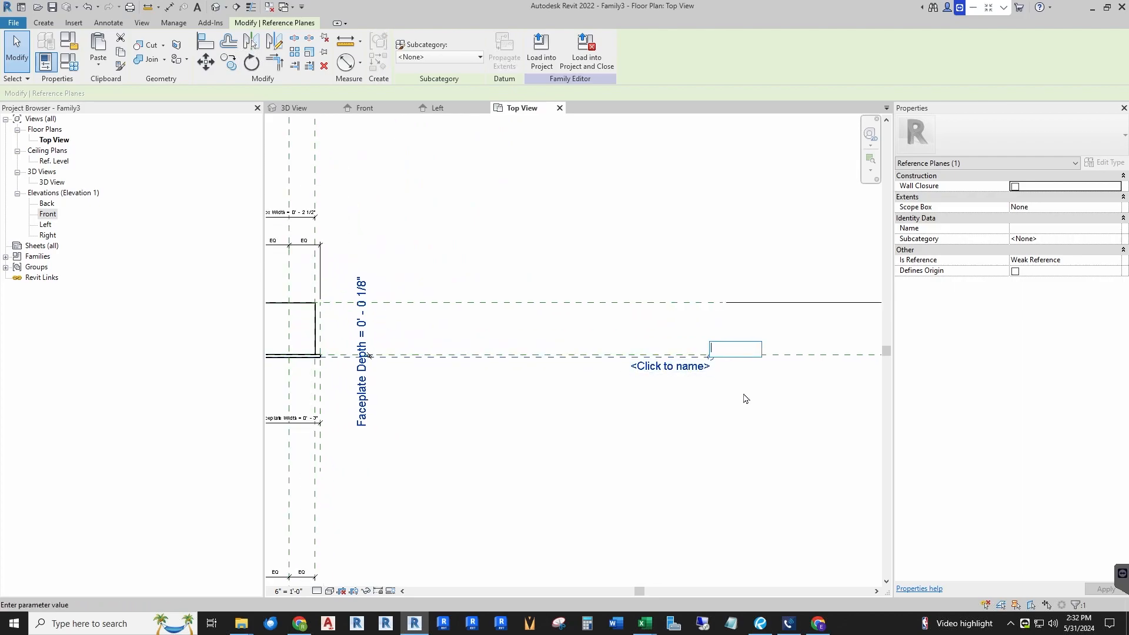
{"action": "type", "text": "face of plate"}
{"action": "key", "text": "Return"}
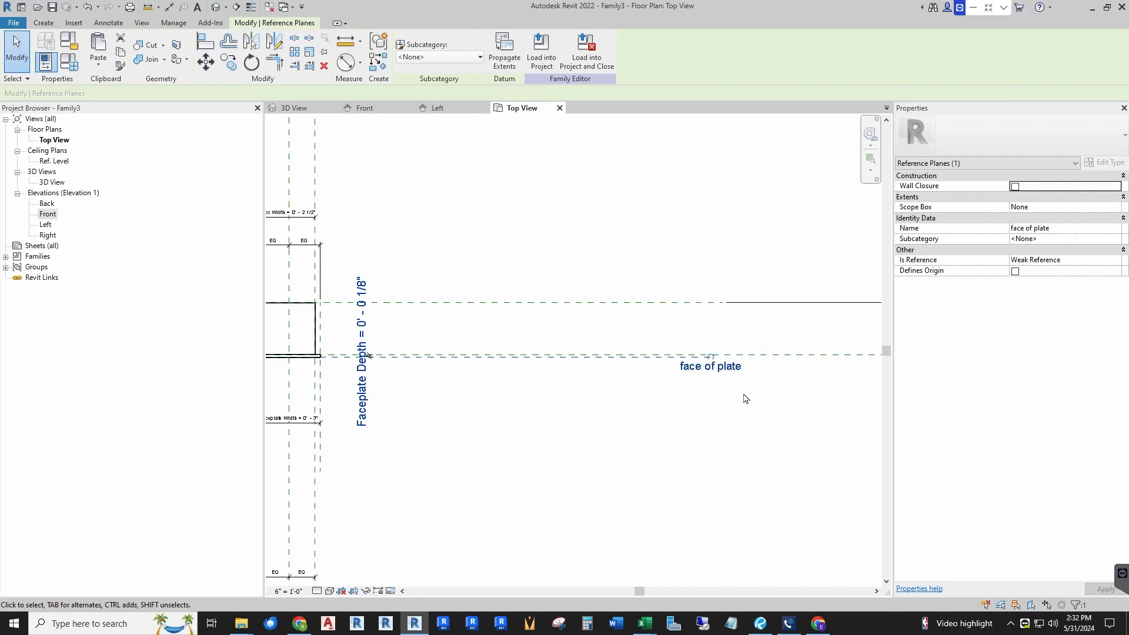
Step: Set the work plane to Reference Plane: face of plate in the Front view
{"action": "scroll", "coordinate": [777, 369], "scroll_direction": "down", "scroll_amount": 3}
{"action": "scroll", "coordinate": [435, 356], "scroll_direction": "up", "scroll_amount": 7}
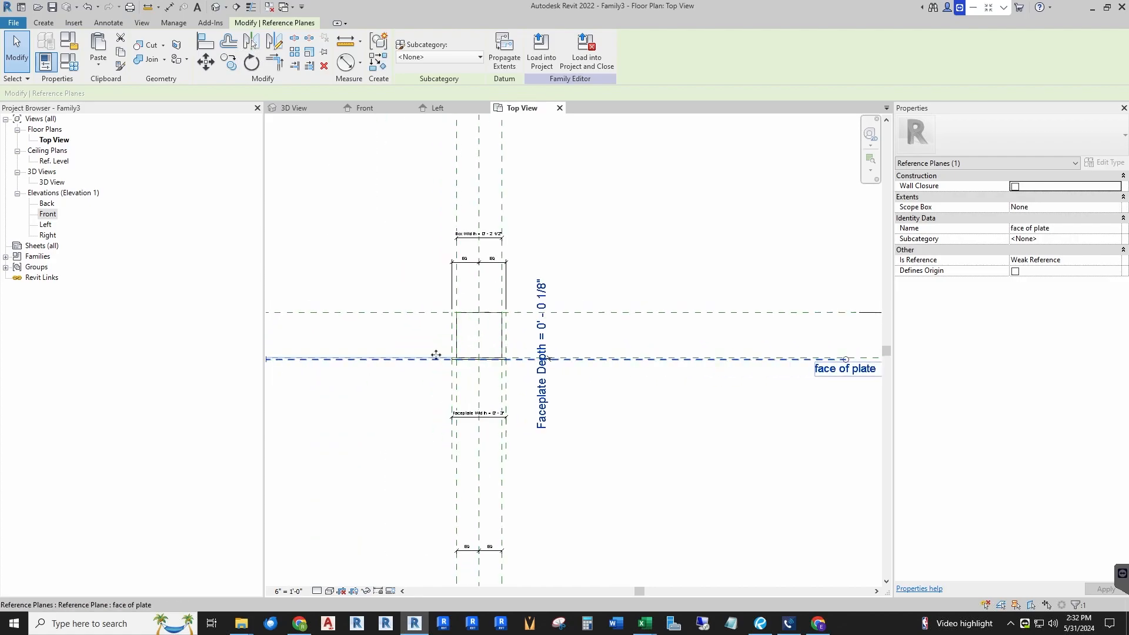
{"action": "scroll", "coordinate": [490, 362], "scroll_direction": "up", "scroll_amount": 1}
{"action": "left_click", "coordinate": [548, 315]}
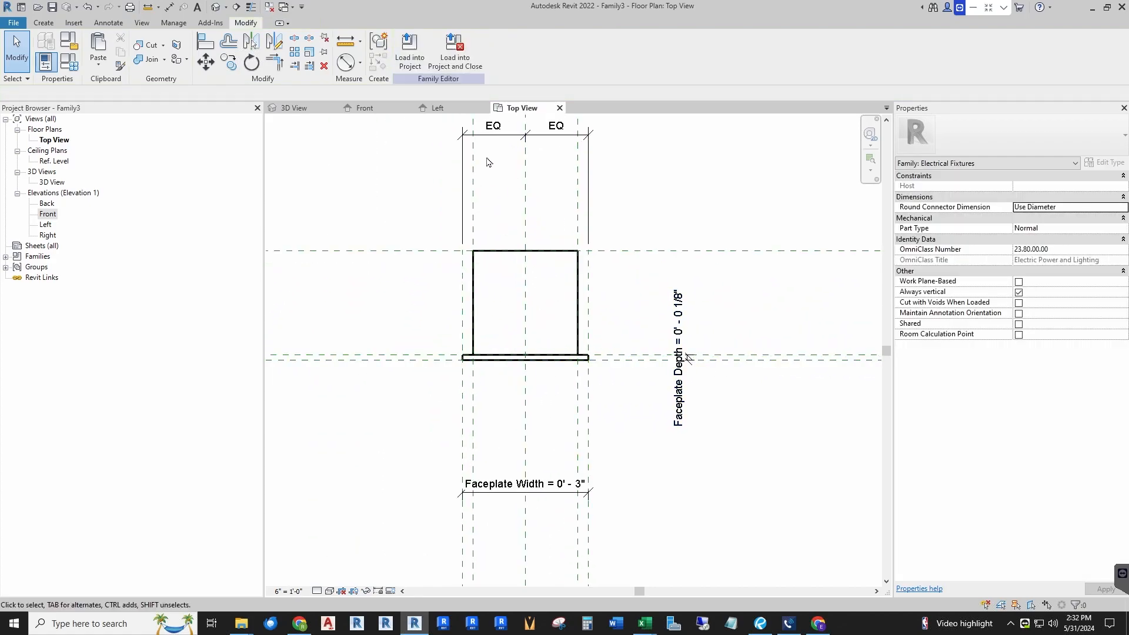
{"action": "left_click", "coordinate": [366, 109]}
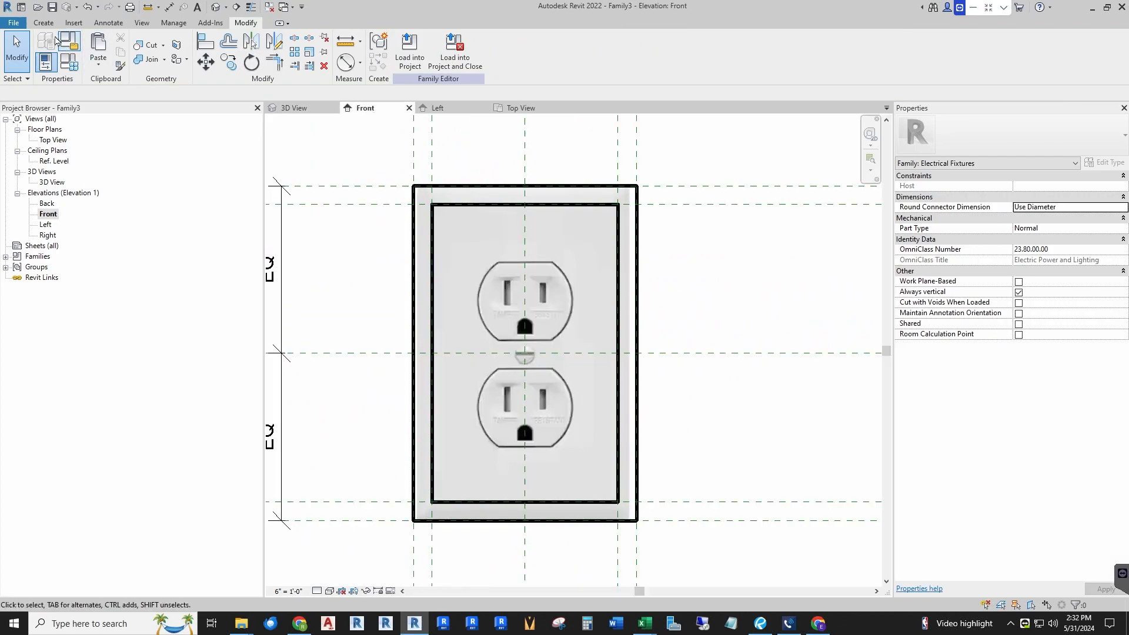
{"action": "left_click", "coordinate": [44, 24]}
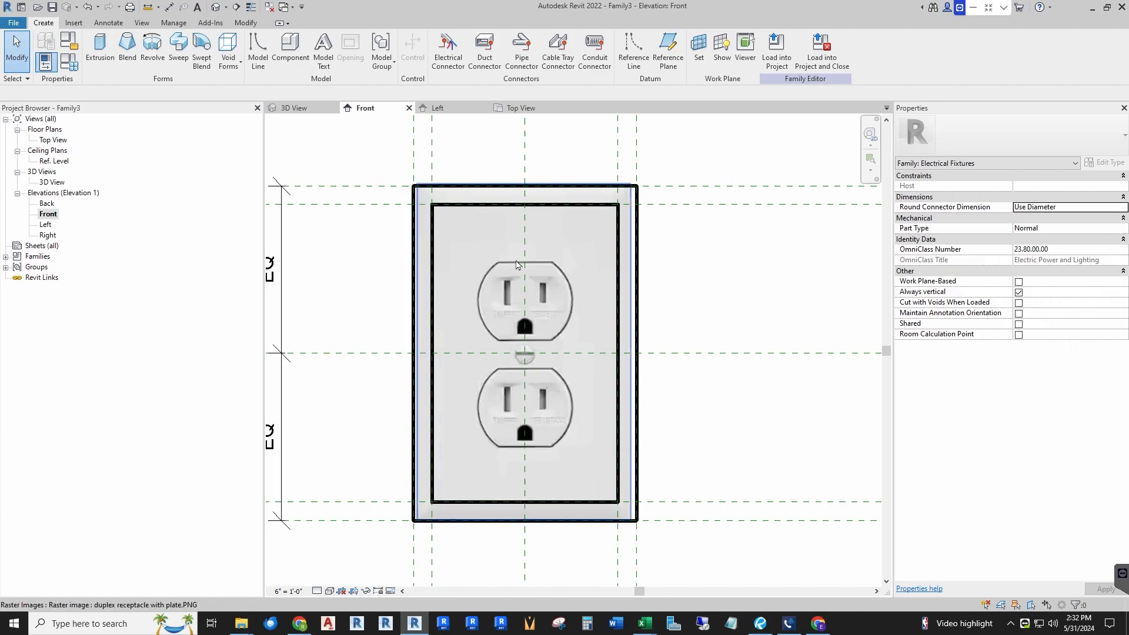
{"action": "left_click", "coordinate": [699, 55]}
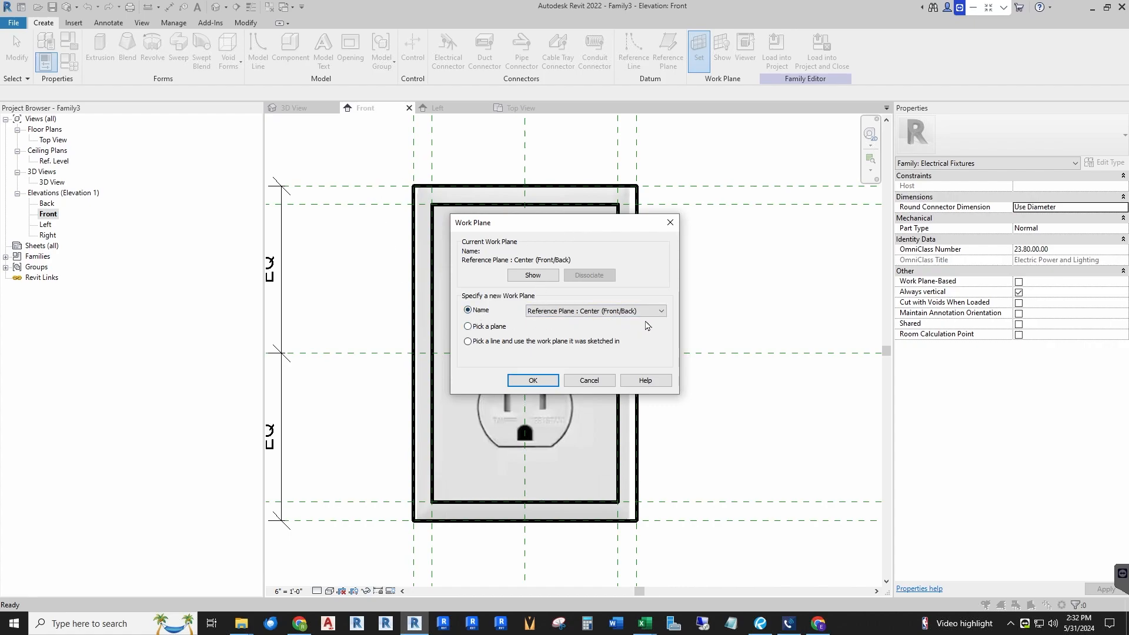
{"action": "left_click", "coordinate": [662, 312]}
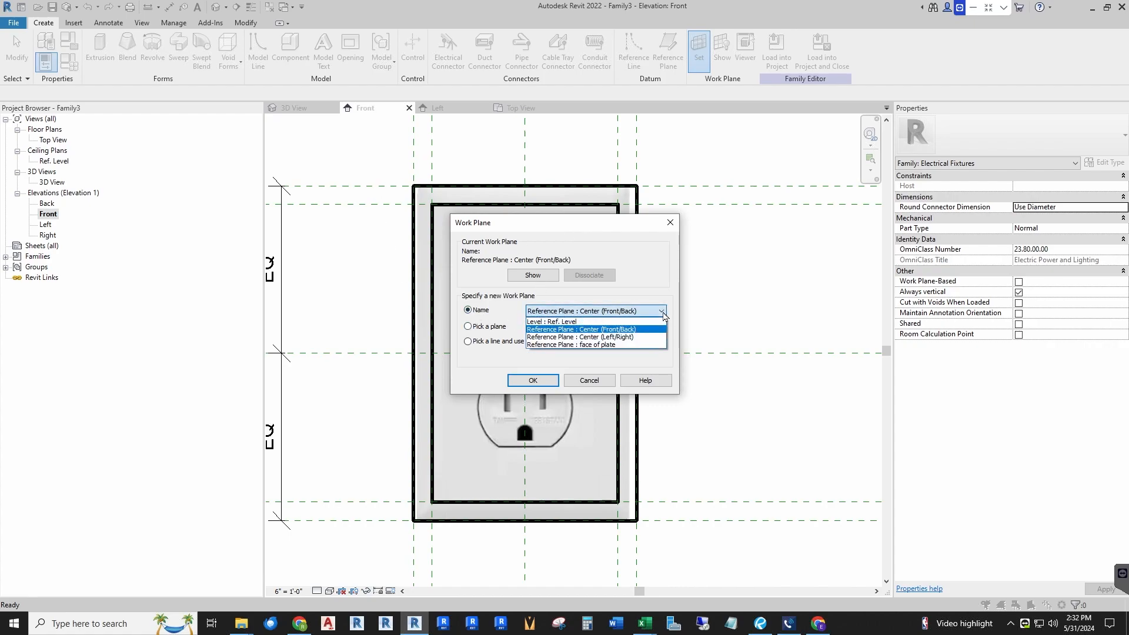
{"action": "left_click", "coordinate": [593, 346]}
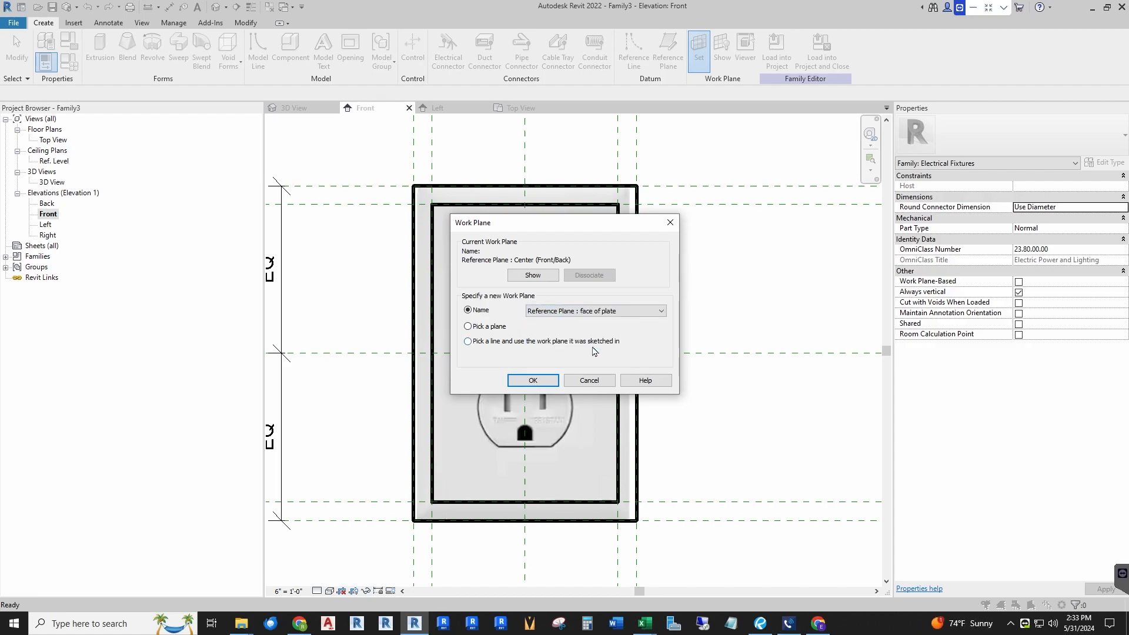
{"action": "left_click", "coordinate": [548, 381]}
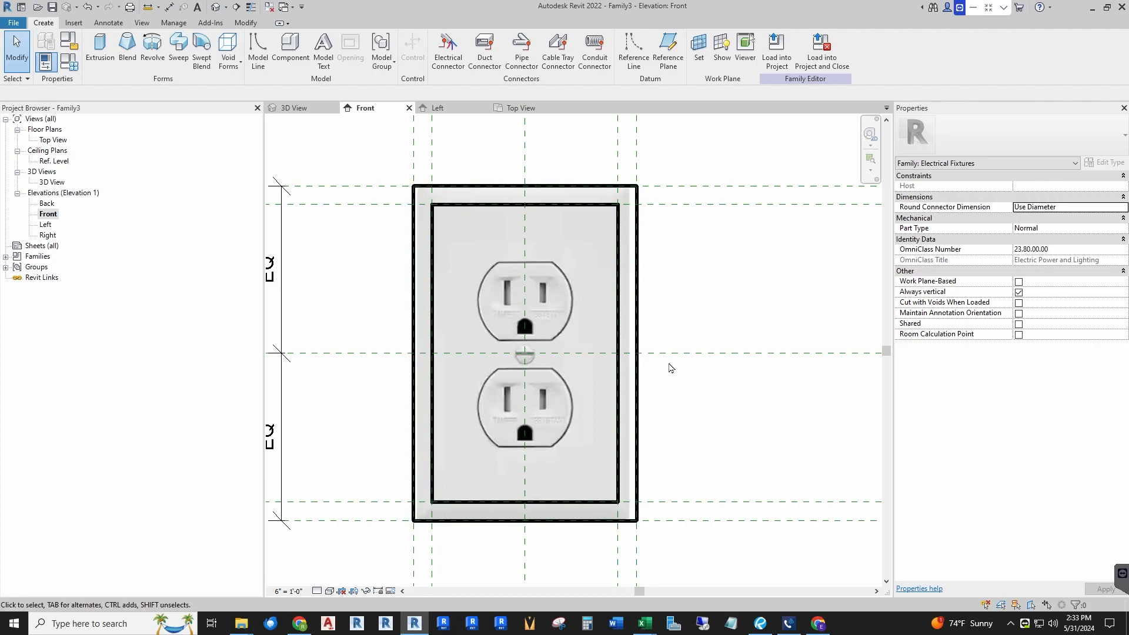
Step: Draw a horizontal model line about 11/32" long leftward from the centre plane along the upper outlet's top edge
{"action": "scroll", "coordinate": [509, 314], "scroll_direction": "up", "scroll_amount": 2}
{"action": "scroll", "coordinate": [512, 315], "scroll_direction": "up", "scroll_amount": 1}
{"action": "left_click", "coordinate": [258, 50]}
{"action": "scroll", "coordinate": [507, 224], "scroll_direction": "up", "scroll_amount": 2}
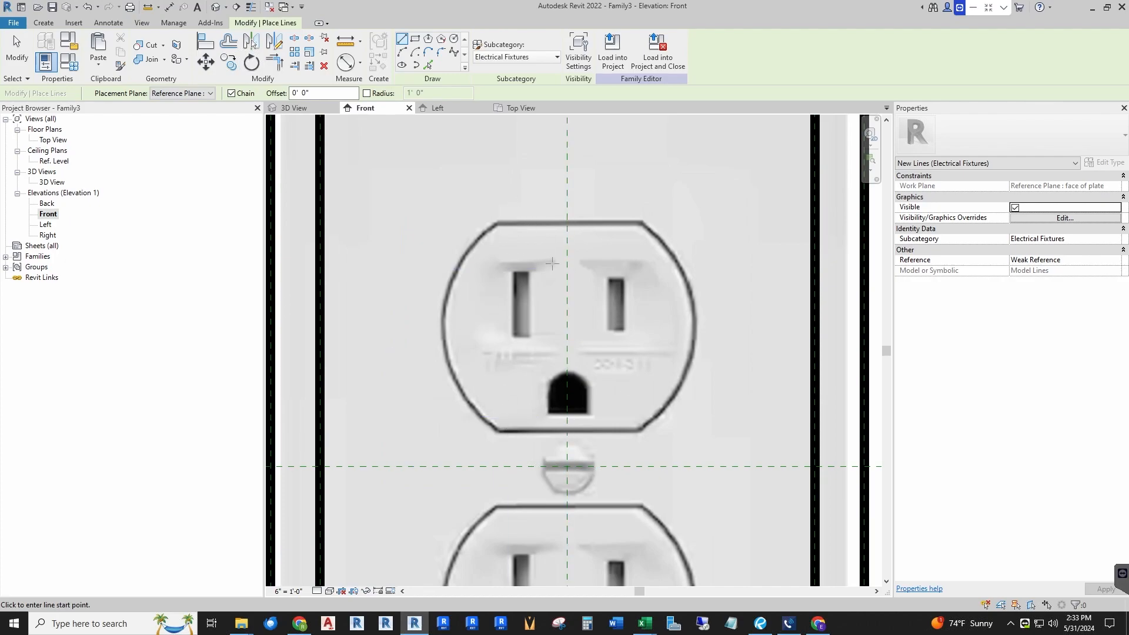
{"action": "left_click", "coordinate": [566, 224]}
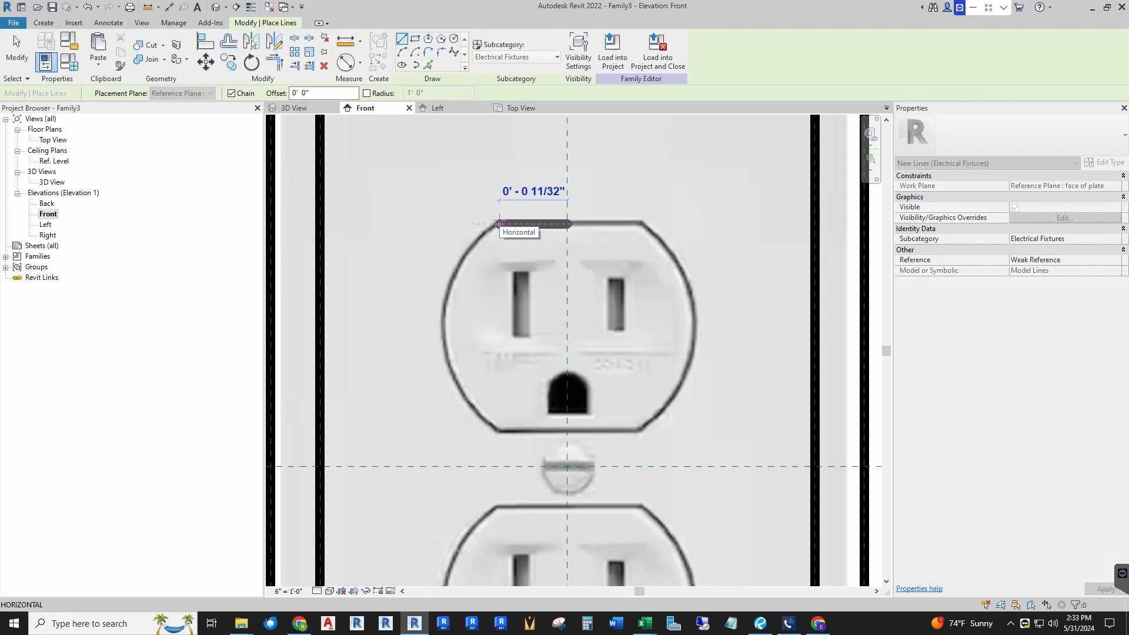
{"action": "left_click", "coordinate": [499, 224]}
{"action": "key", "text": "Escape"}
{"action": "key", "text": "Escape"}
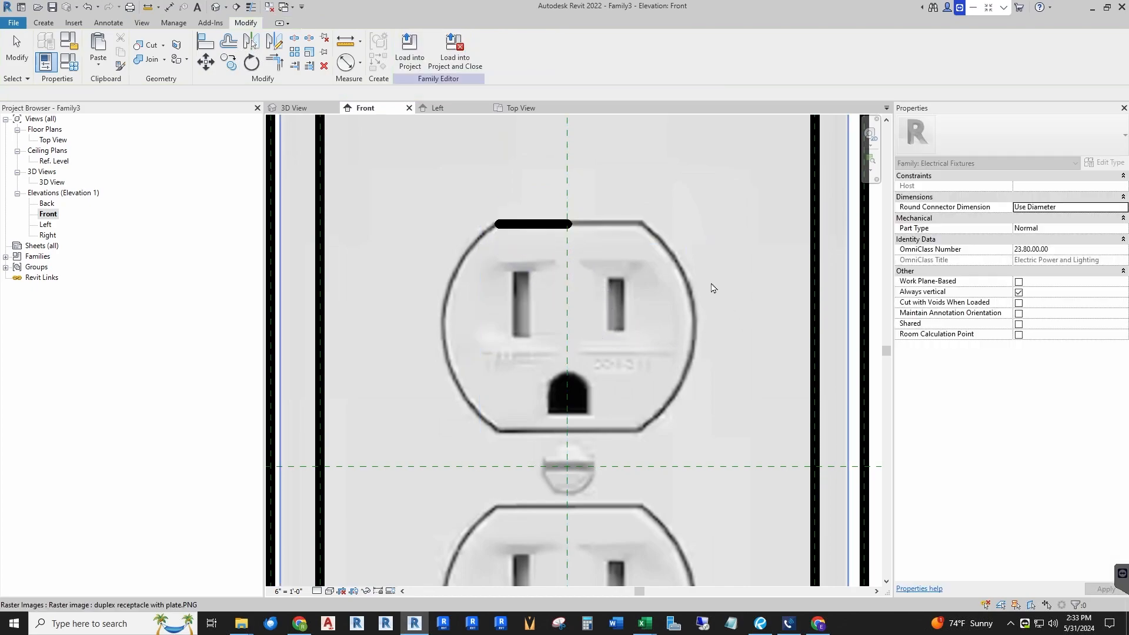
Step: Copy the model line straight down to the upper outlet's bottom edge
{"action": "left_click", "coordinate": [532, 224]}
{"action": "left_click", "coordinate": [228, 62]}
{"action": "left_click", "coordinate": [567, 223]}
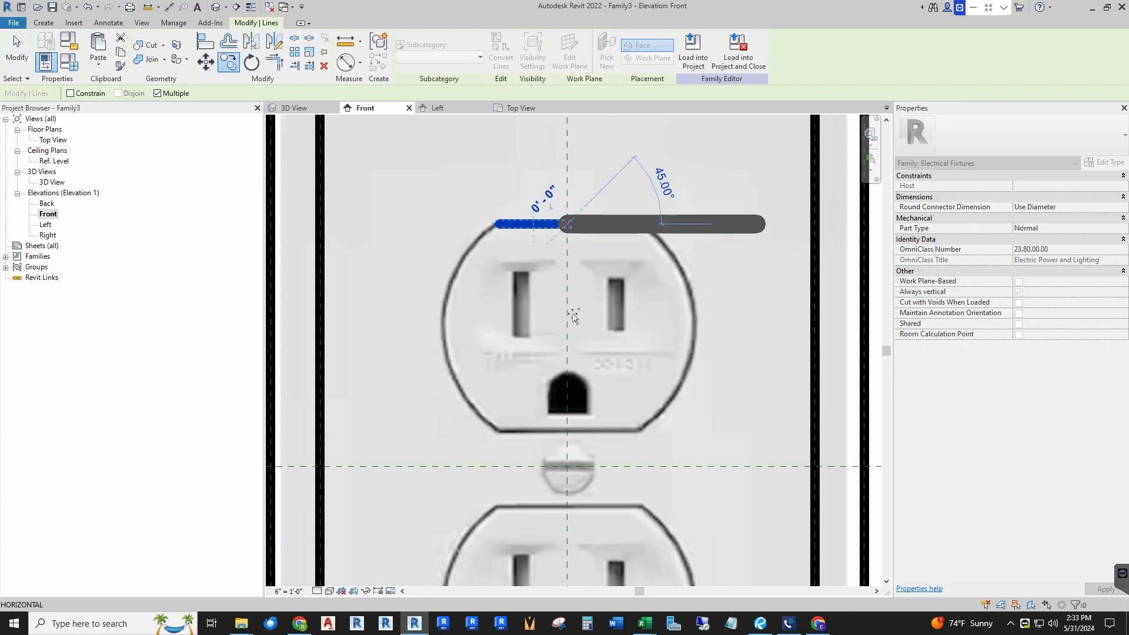
{"action": "scroll", "coordinate": [568, 433], "scroll_direction": "up", "scroll_amount": 3}
{"action": "left_click", "coordinate": [566, 433]}
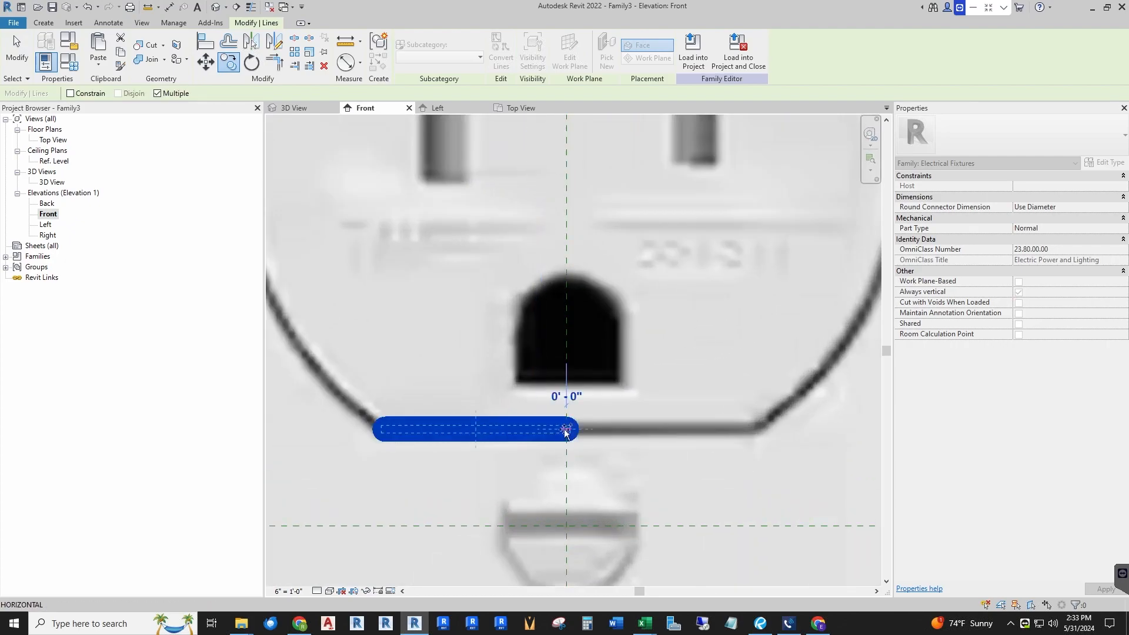
Step: Draw a three-point arc along the upper outlet's left edge joining the left ends of its top and bottom model lines
{"action": "scroll", "coordinate": [567, 430], "scroll_direction": "down", "scroll_amount": 5}
{"action": "key", "text": "Escape"}
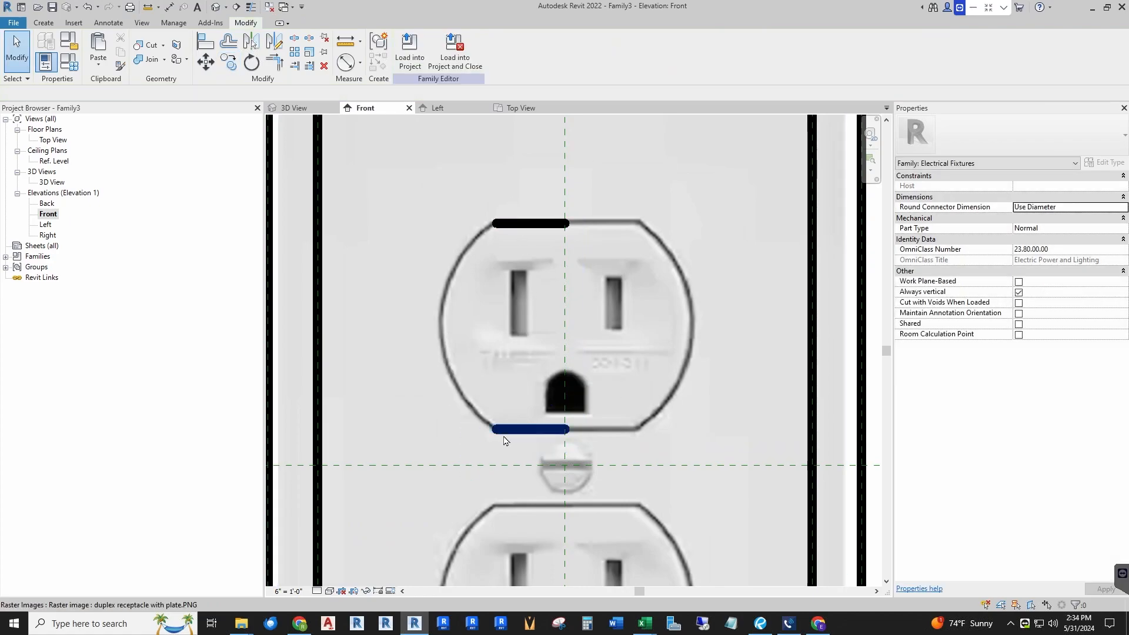
{"action": "left_click", "coordinate": [43, 23]}
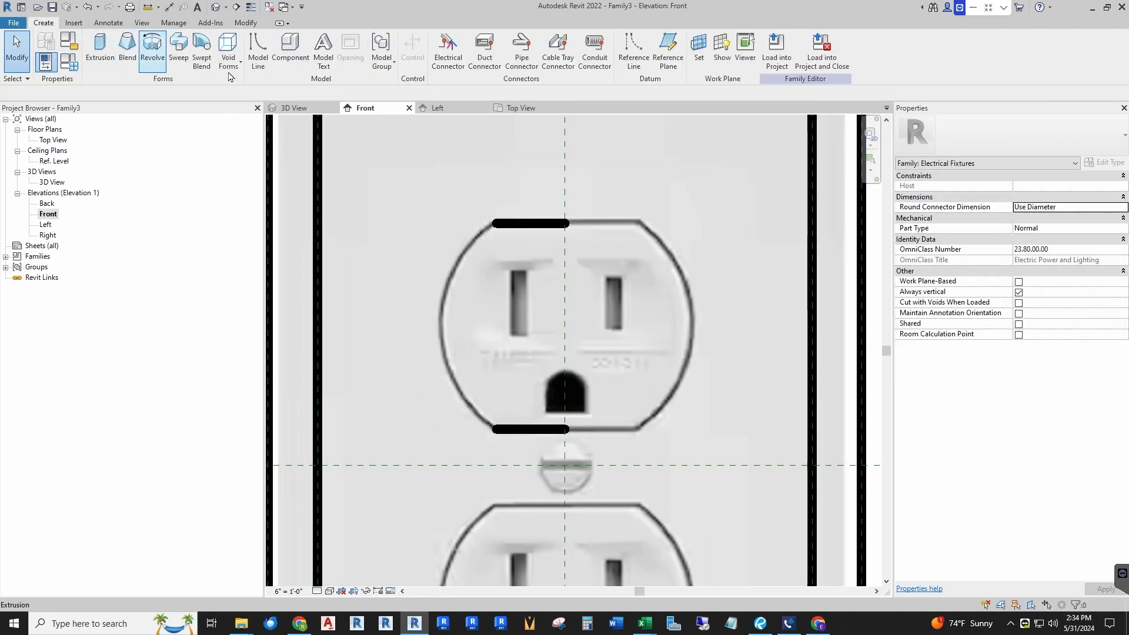
{"action": "left_click", "coordinate": [259, 47]}
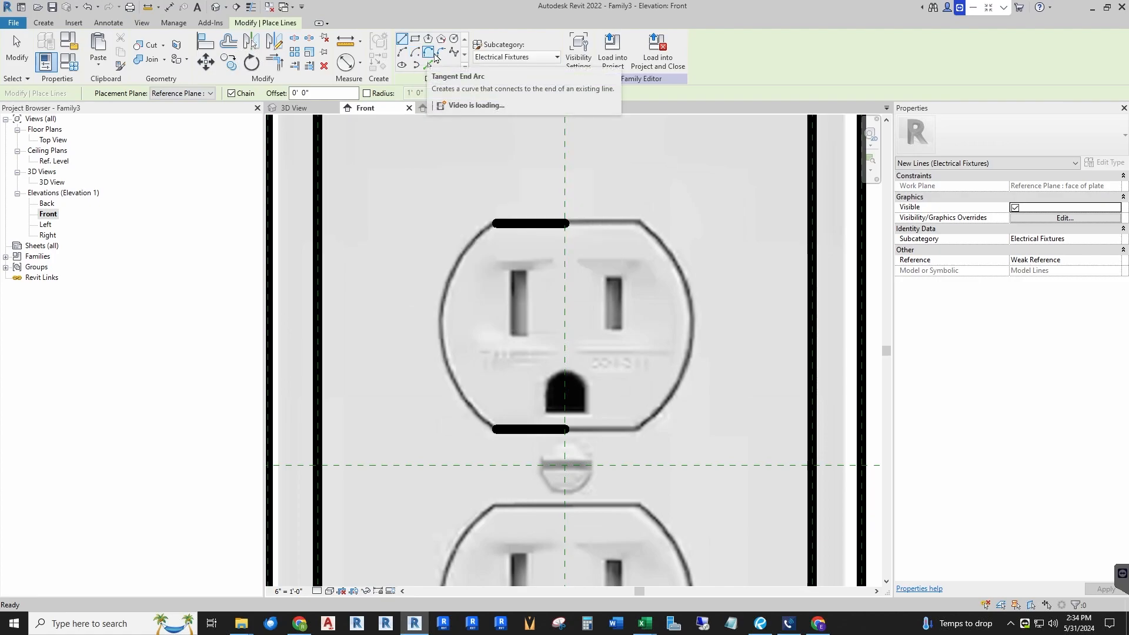
{"action": "left_click", "coordinate": [402, 56]}
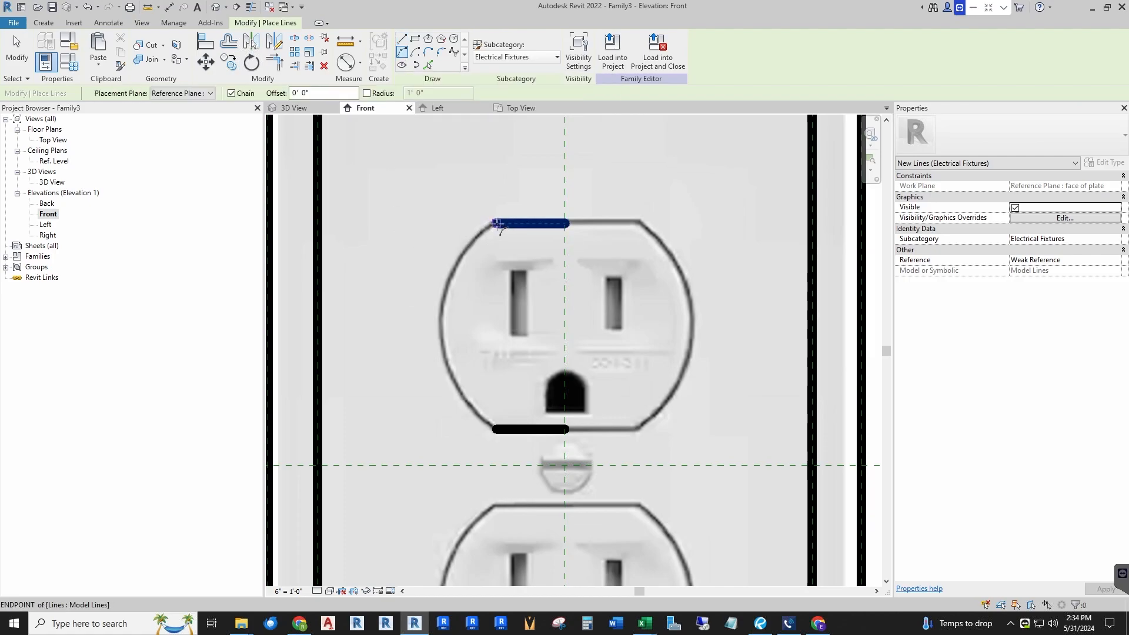
{"action": "scroll", "coordinate": [489, 229], "scroll_direction": "up", "scroll_amount": 5}
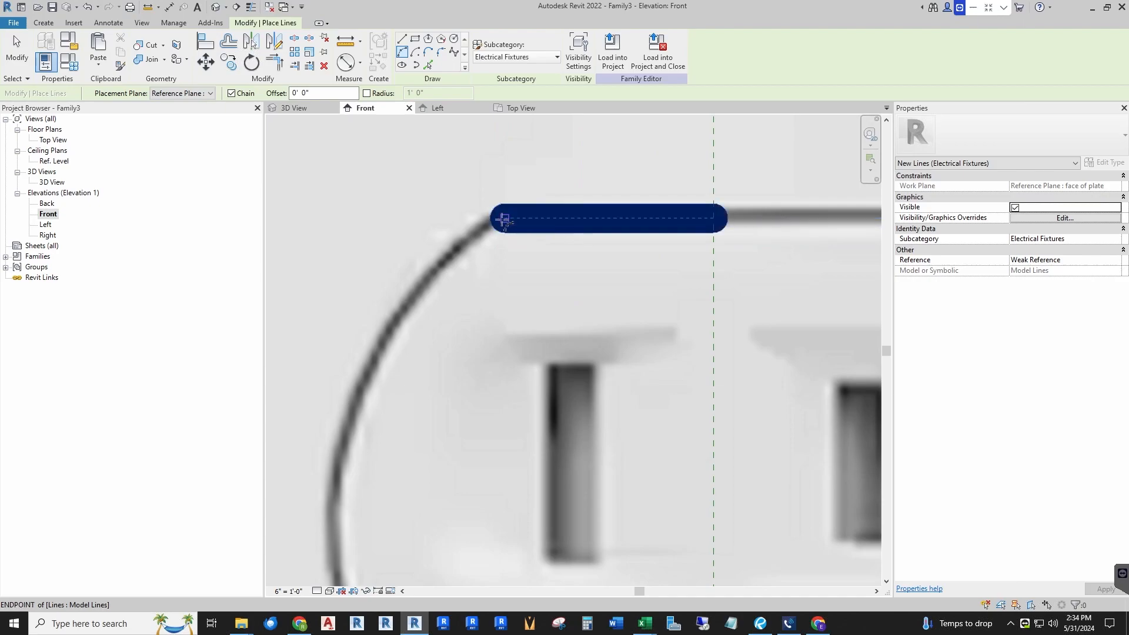
{"action": "left_click", "coordinate": [505, 218]}
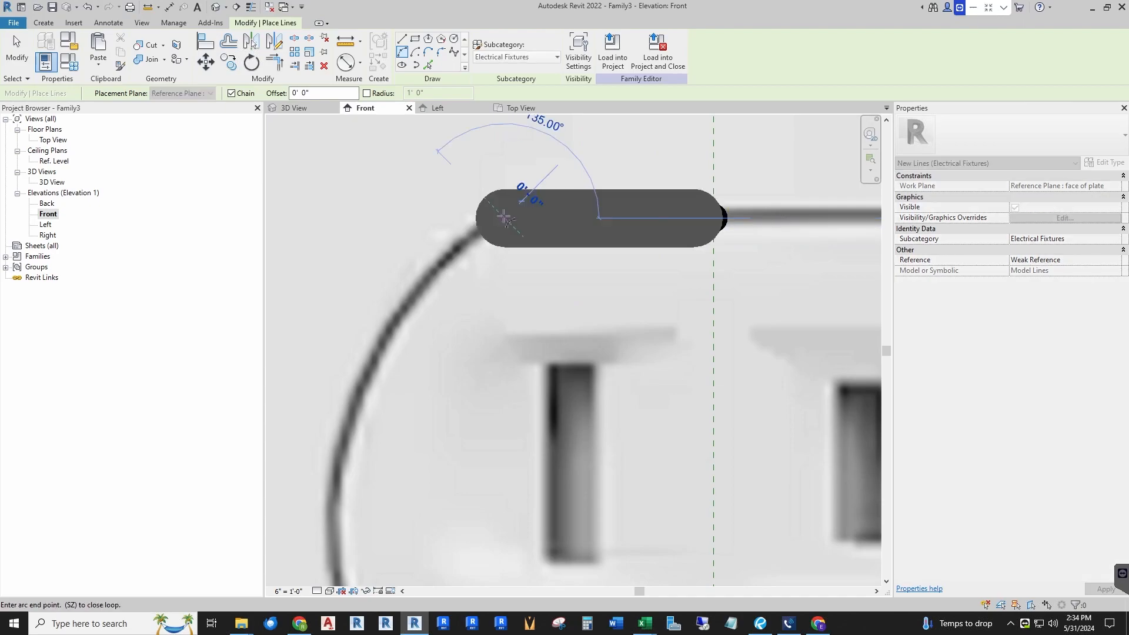
{"action": "scroll", "coordinate": [505, 160], "scroll_direction": "down", "scroll_amount": 1}
{"action": "scroll", "coordinate": [504, 160], "scroll_direction": "down", "scroll_amount": 4}
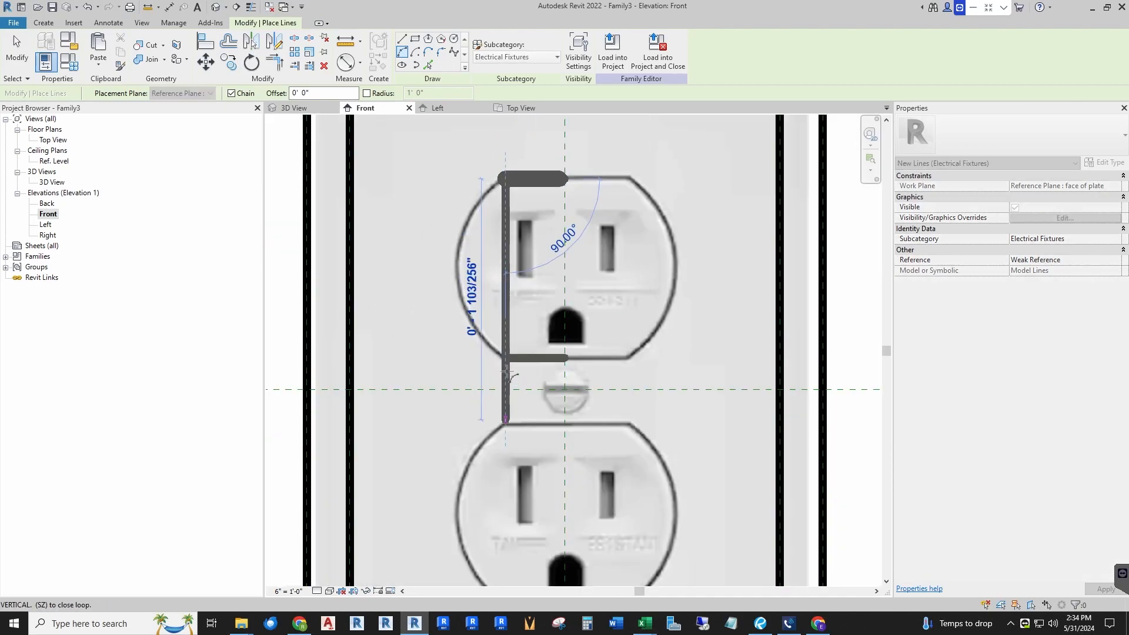
{"action": "left_click", "coordinate": [504, 358]}
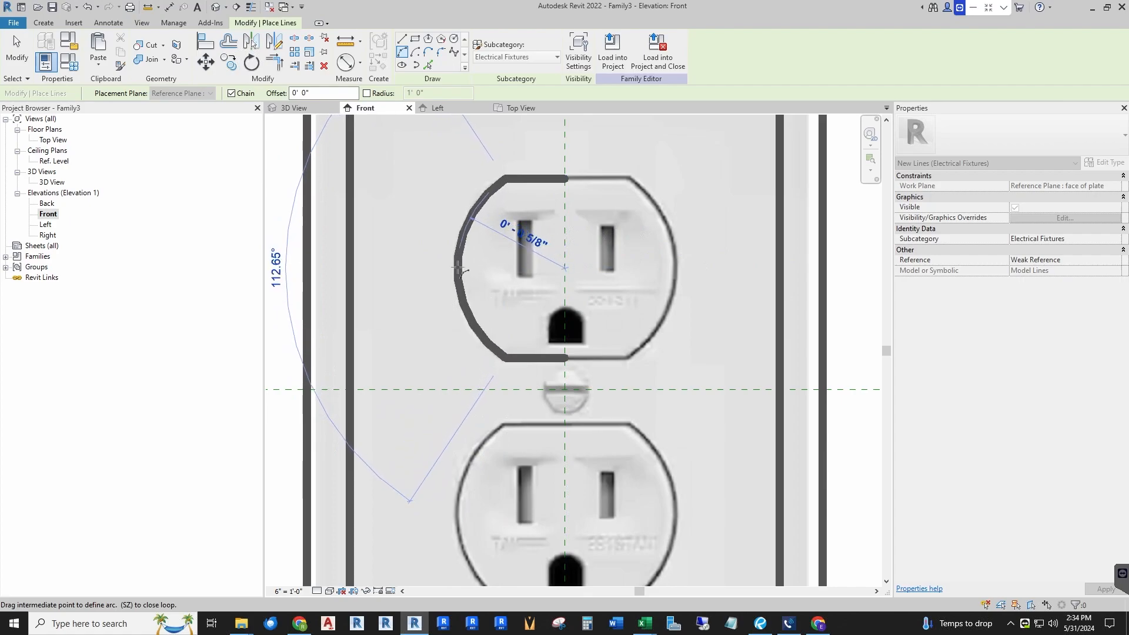
{"action": "left_click", "coordinate": [458, 269]}
{"action": "key", "text": "Escape"}
{"action": "key", "text": "Escape"}
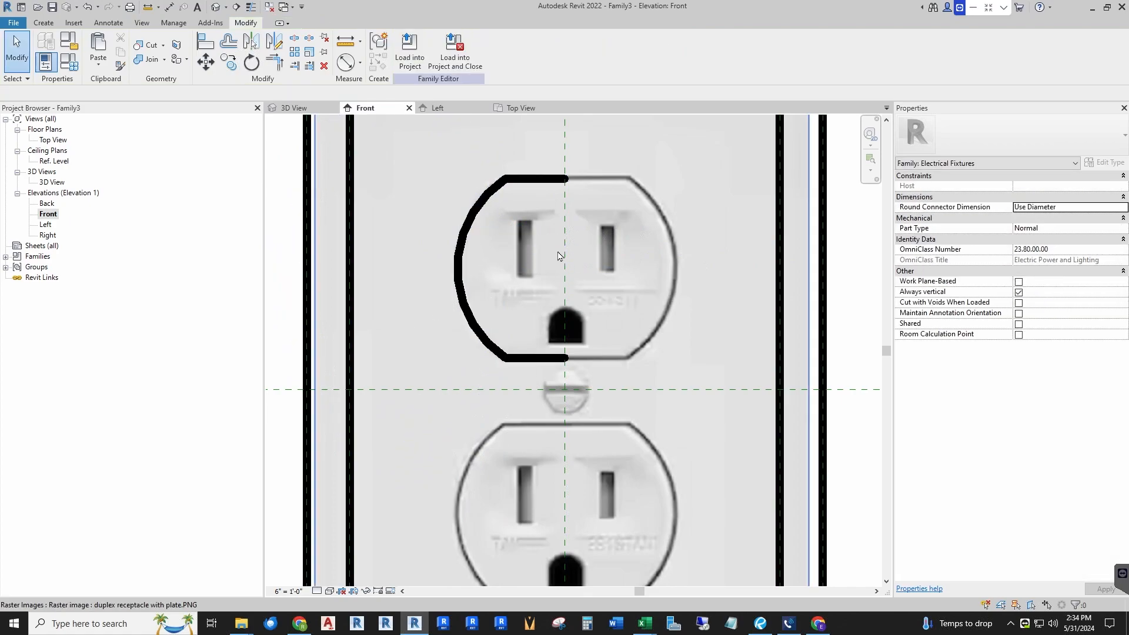
Step: Draw a model-line rectangle tracing the upper outlet's left slot
{"action": "scroll", "coordinate": [547, 249], "scroll_direction": "up", "scroll_amount": 2}
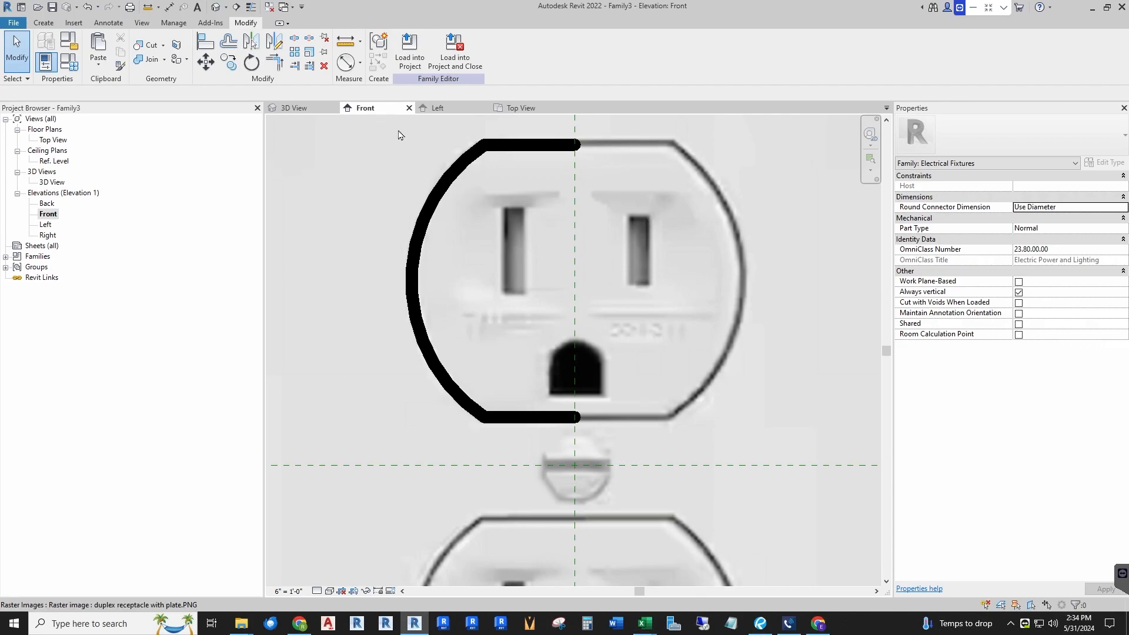
{"action": "left_click", "coordinate": [43, 22]}
{"action": "left_click", "coordinate": [259, 49]}
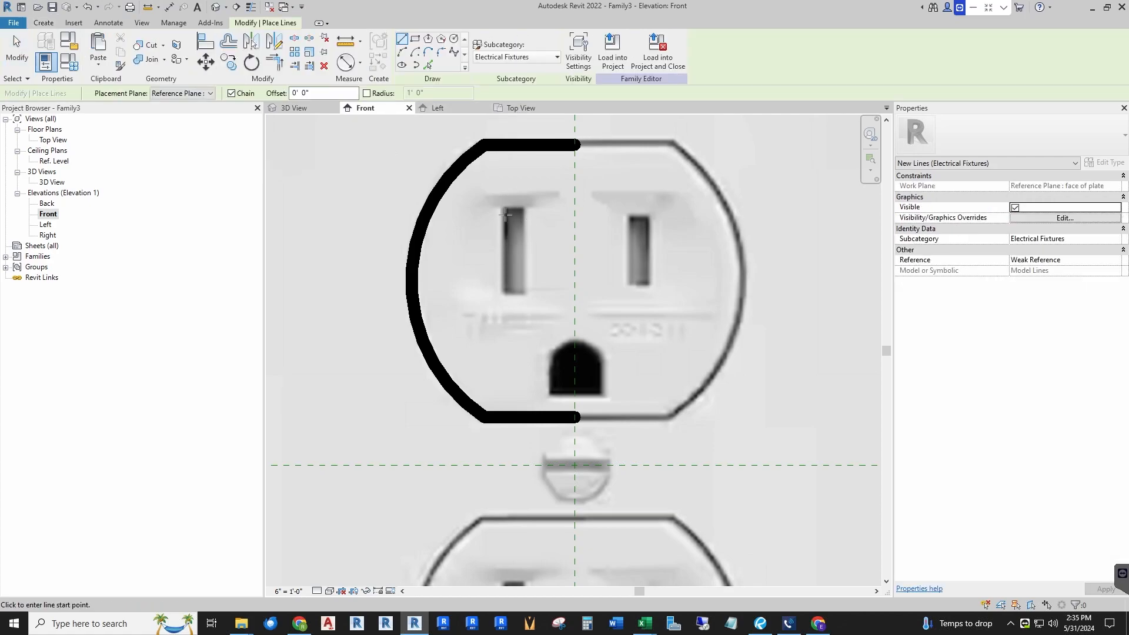
{"action": "left_click", "coordinate": [415, 39]}
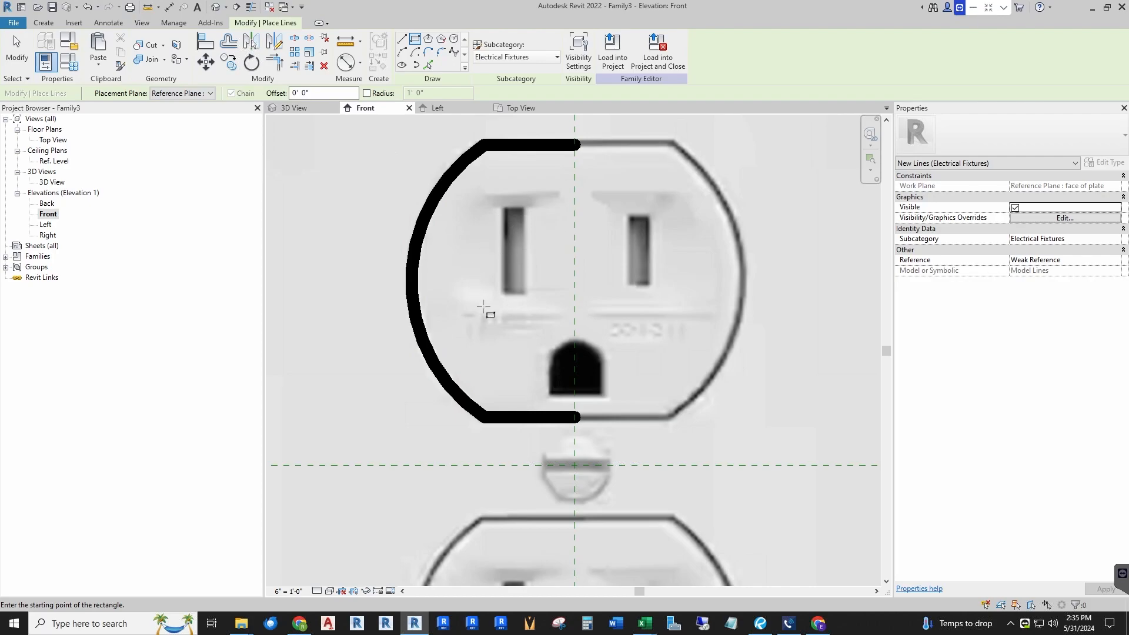
{"action": "left_click", "coordinate": [503, 205]}
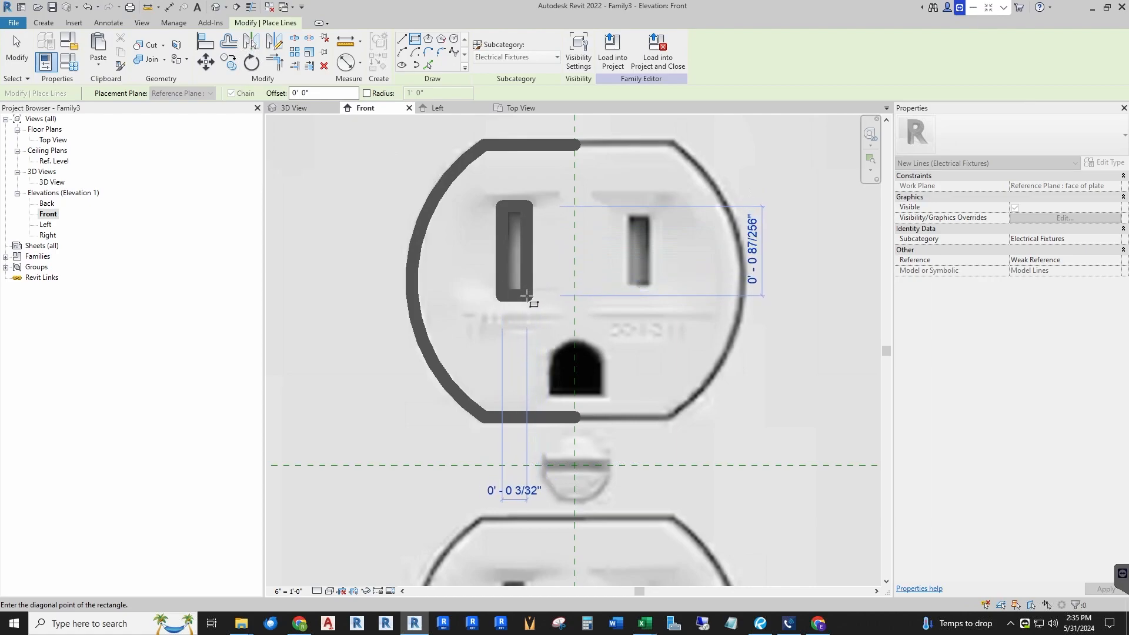
{"action": "left_click", "coordinate": [526, 296]}
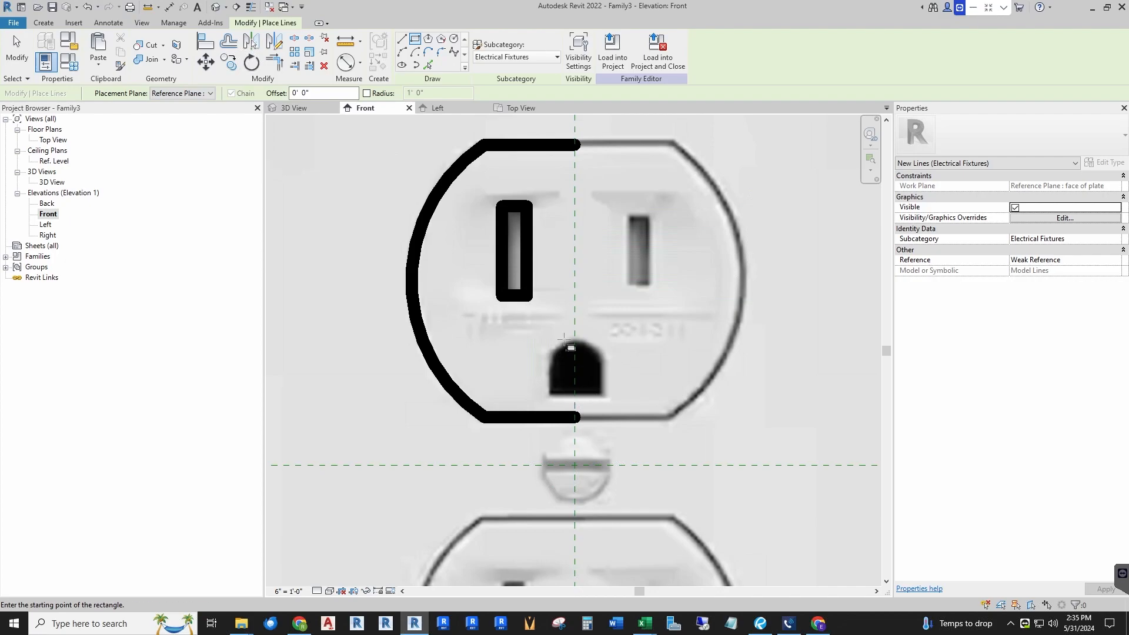
{"action": "key", "text": "Escape"}
{"action": "key", "text": "Escape"}
Step: Draw a horizontal model line about 47/256" long across the bottom of the upper outlet's ground hole
{"action": "scroll", "coordinate": [588, 412], "scroll_direction": "up", "scroll_amount": 4}
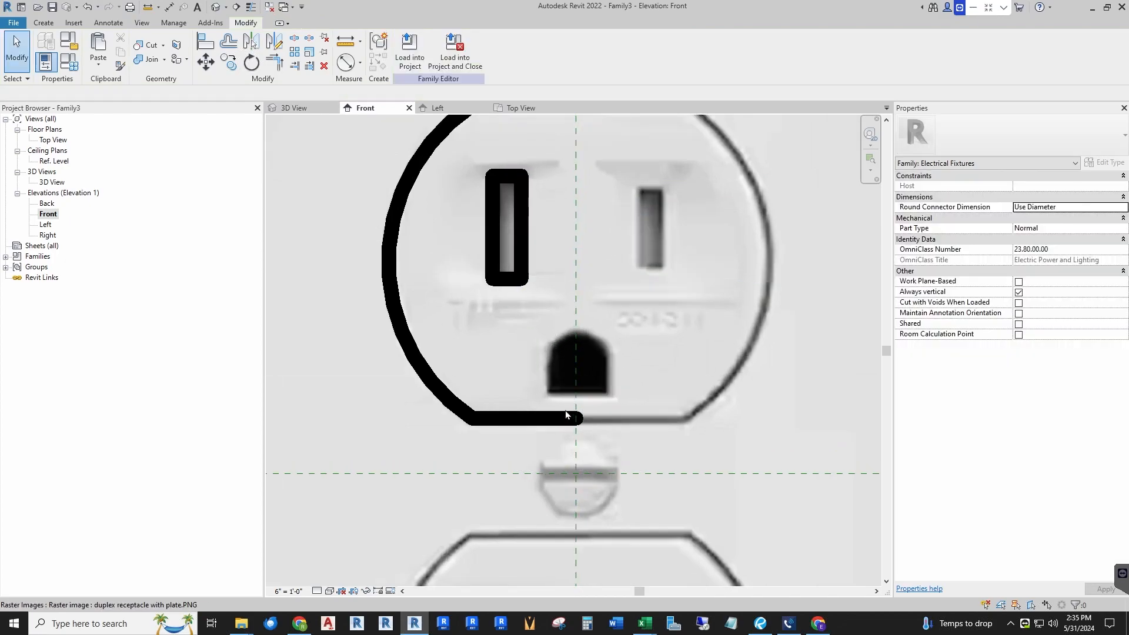
{"action": "scroll", "coordinate": [436, 353], "scroll_direction": "down", "scroll_amount": 1}
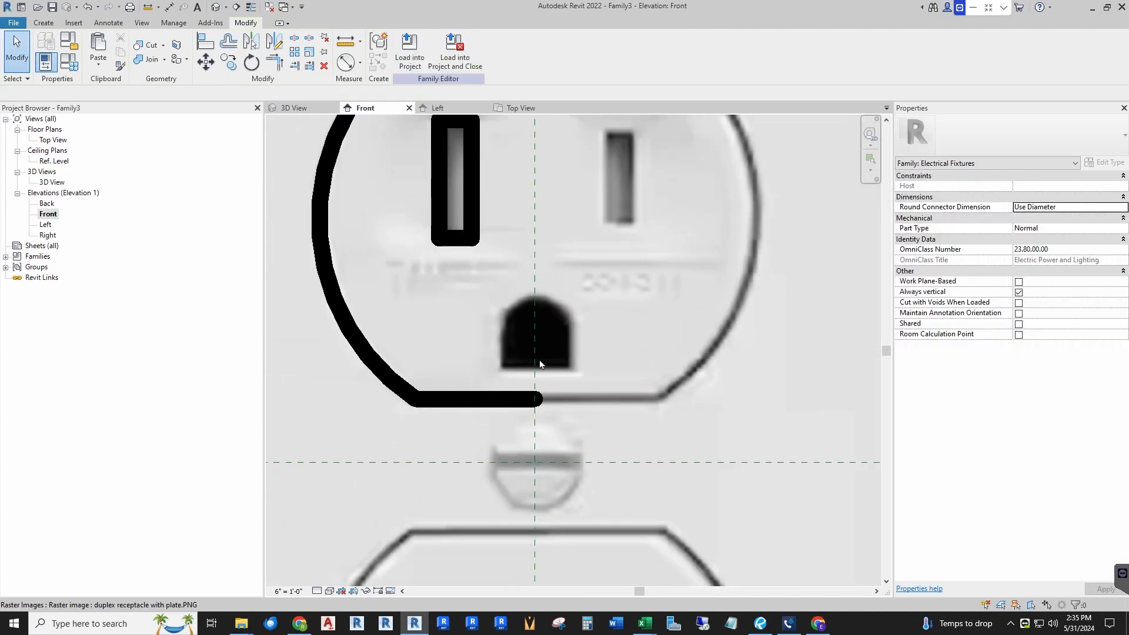
{"action": "scroll", "coordinate": [511, 375], "scroll_direction": "up", "scroll_amount": 2}
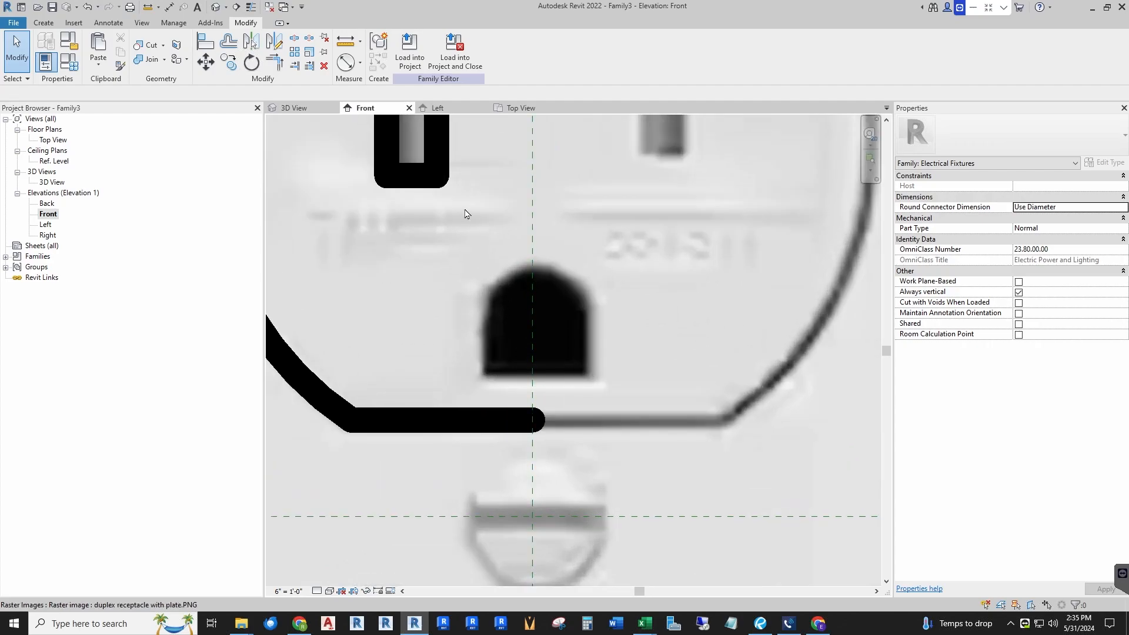
{"action": "left_click", "coordinate": [43, 23]}
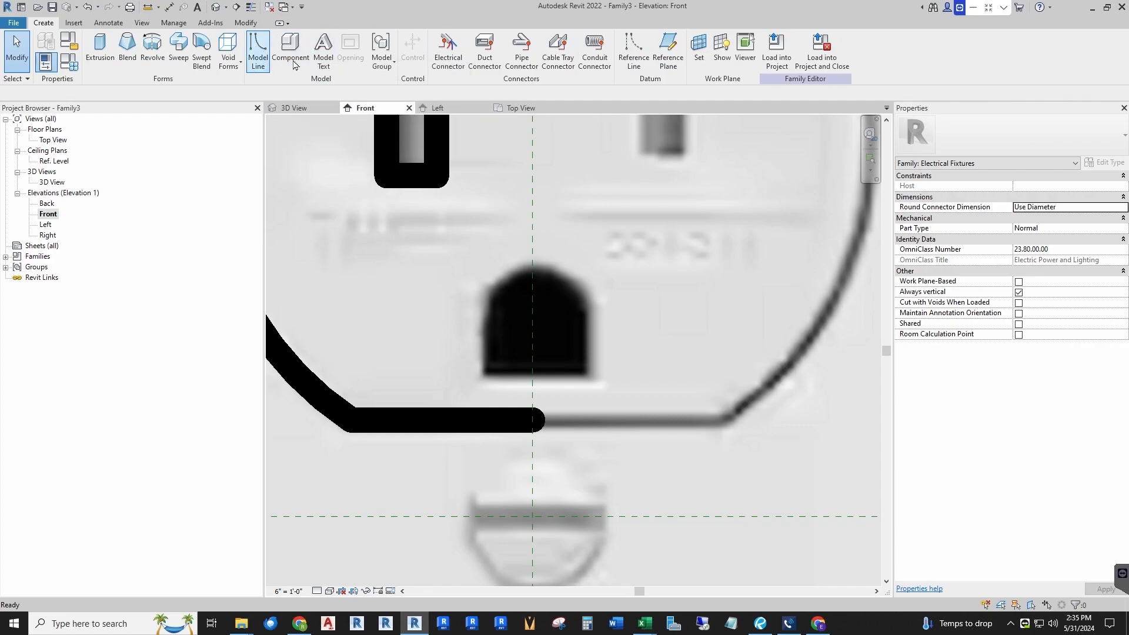
{"action": "left_click", "coordinate": [258, 50]}
{"action": "scroll", "coordinate": [535, 259], "scroll_direction": "down", "scroll_amount": 1}
{"action": "left_click", "coordinate": [493, 350]}
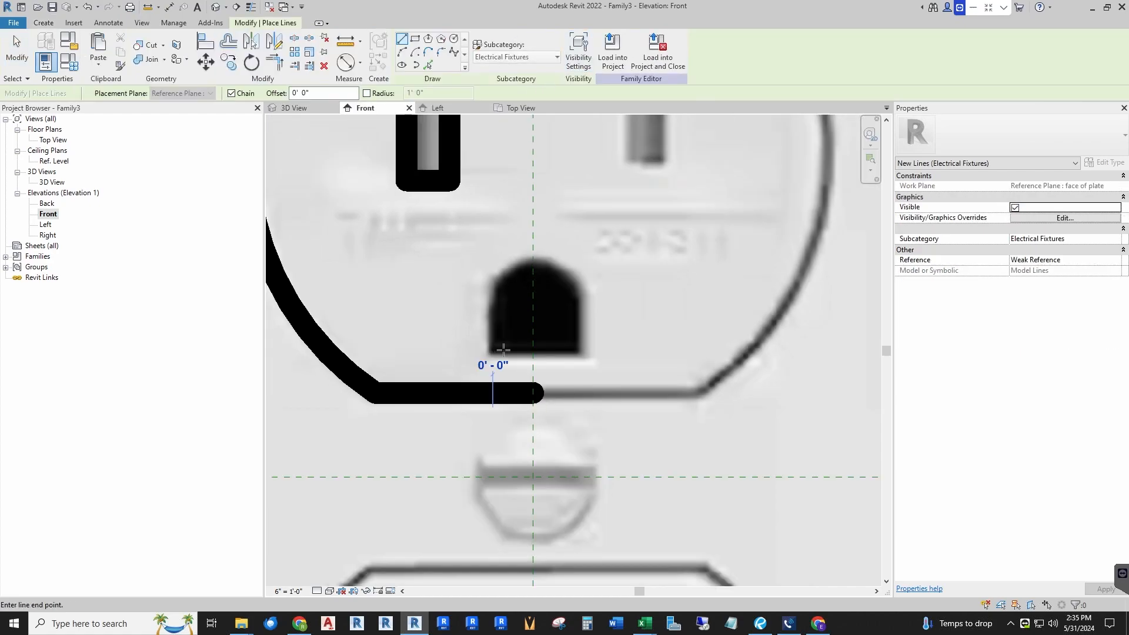
{"action": "left_click", "coordinate": [577, 351]}
{"action": "key", "text": "Escape"}
{"action": "key", "text": "Escape"}
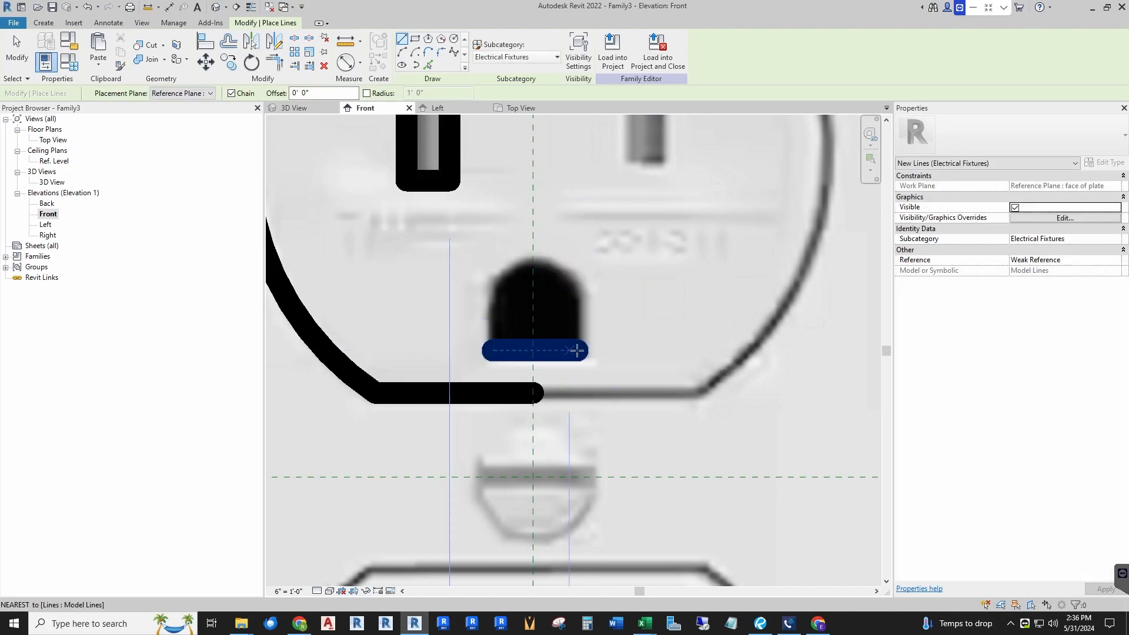
Step: Draw a vertical model line up the ground hole's right side from the right end of that bottom line
{"action": "left_click", "coordinate": [577, 350]}
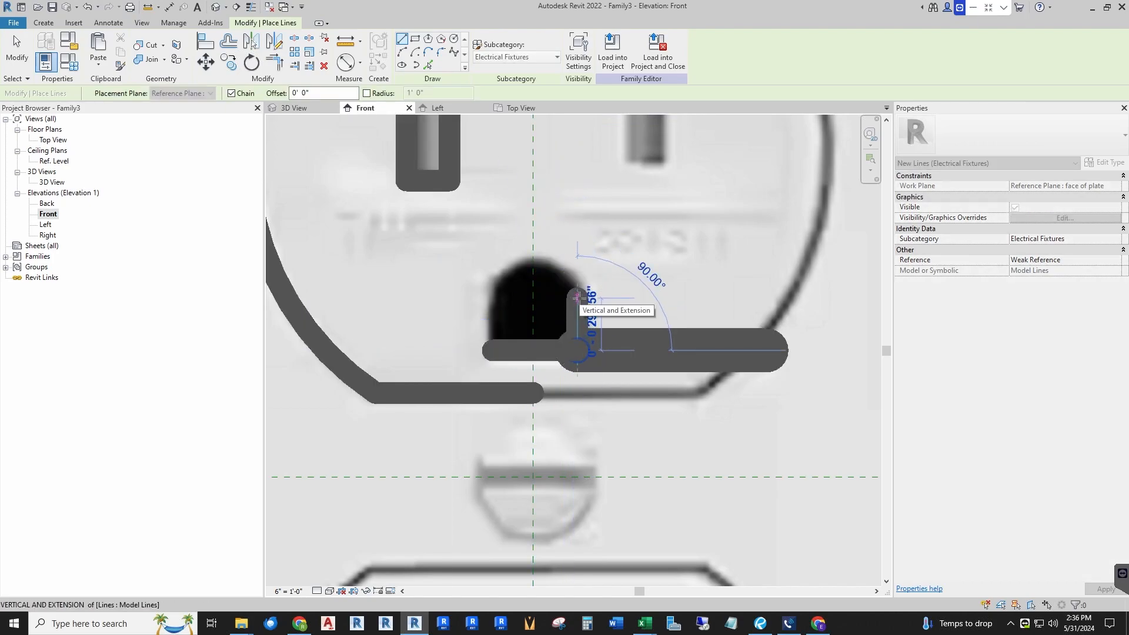
{"action": "left_click", "coordinate": [578, 294]}
{"action": "key", "text": "Escape"}
{"action": "key", "text": "Escape"}
Step: Copy the vertical ground-hole line to the left end of the ground hole's bottom line
{"action": "left_click", "coordinate": [580, 316]}
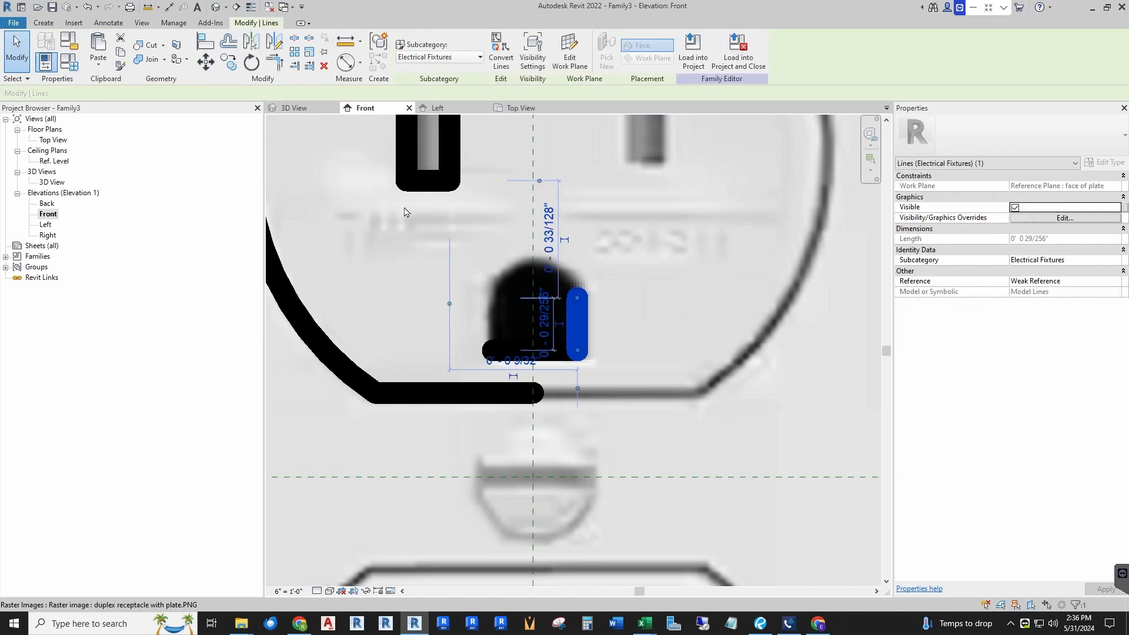
{"action": "left_click", "coordinate": [229, 61]}
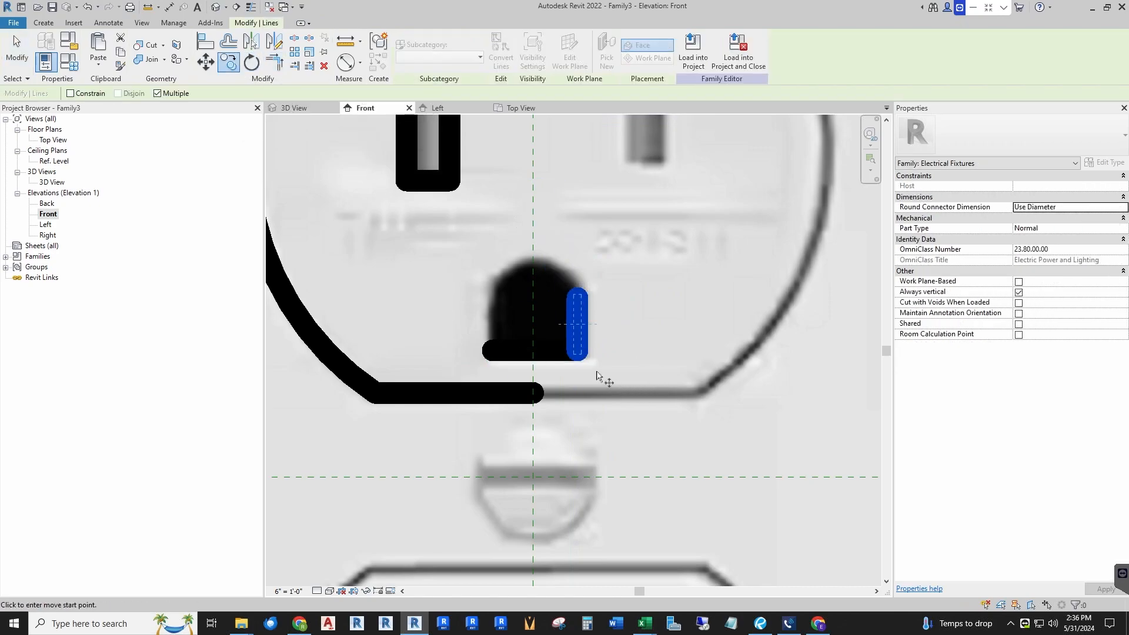
{"action": "left_click", "coordinate": [579, 355]}
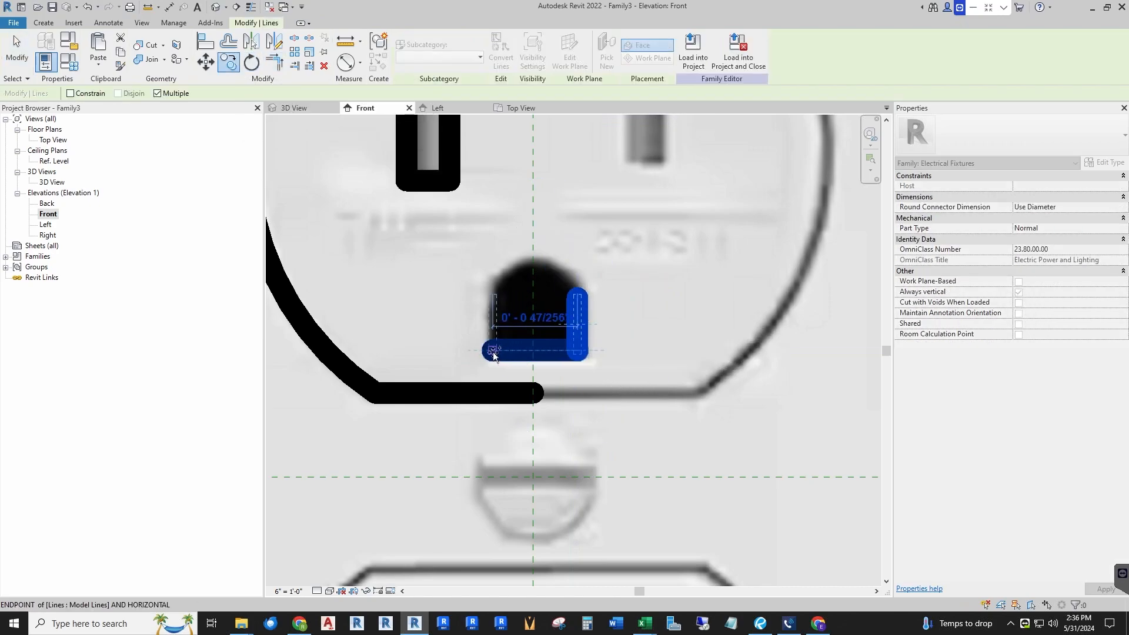
{"action": "left_click", "coordinate": [493, 351]}
{"action": "key", "text": "Escape"}
{"action": "key", "text": "Escape"}
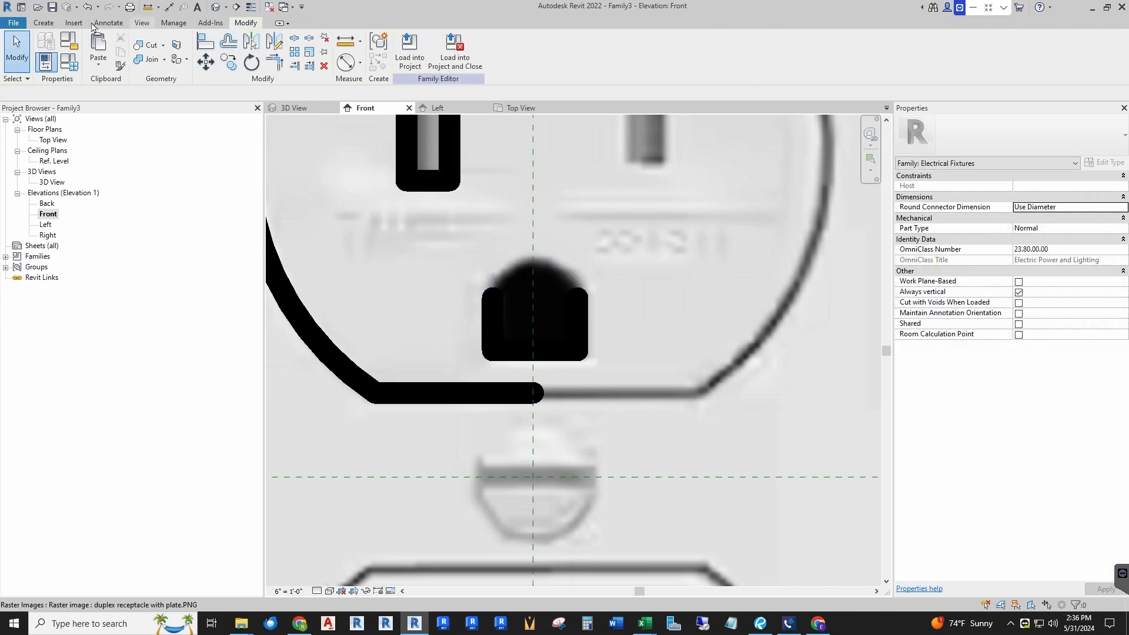
Step: Draw an arc across the top of the ground hole connecting the upper ends of its two vertical lines
{"action": "left_click", "coordinate": [43, 23]}
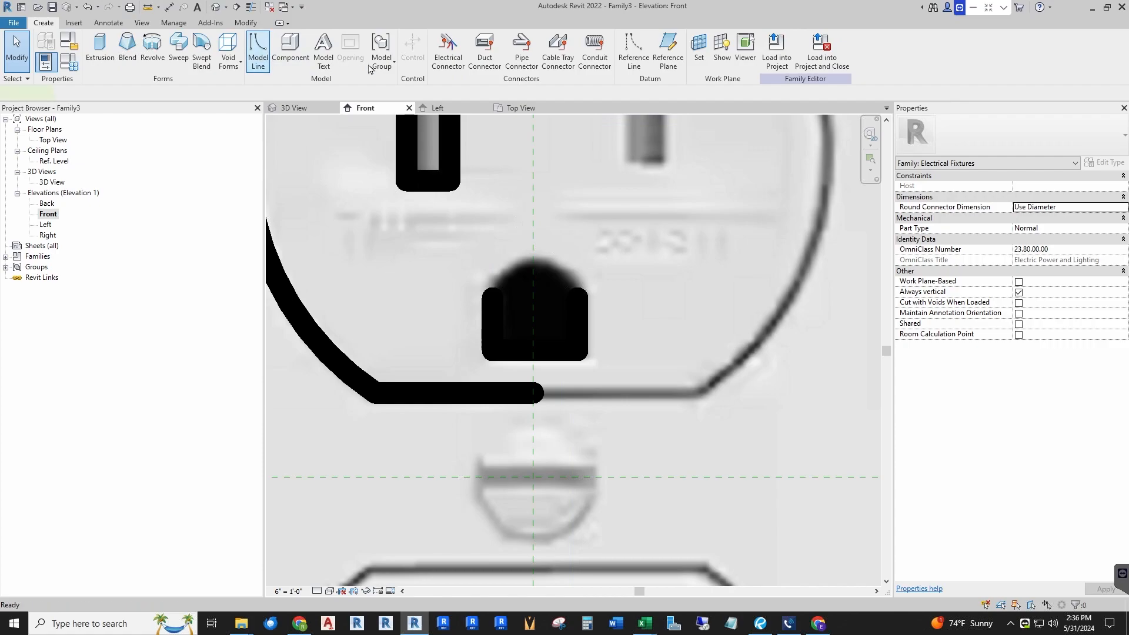
{"action": "left_click", "coordinate": [257, 52]}
{"action": "left_click", "coordinate": [402, 52]}
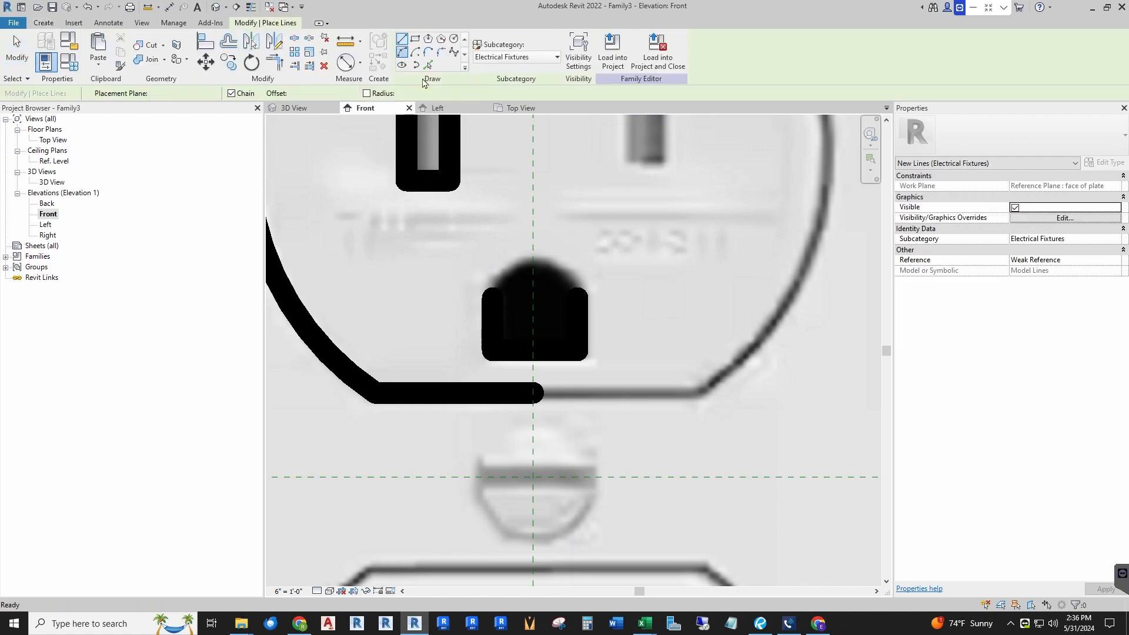
{"action": "left_click", "coordinate": [494, 294]}
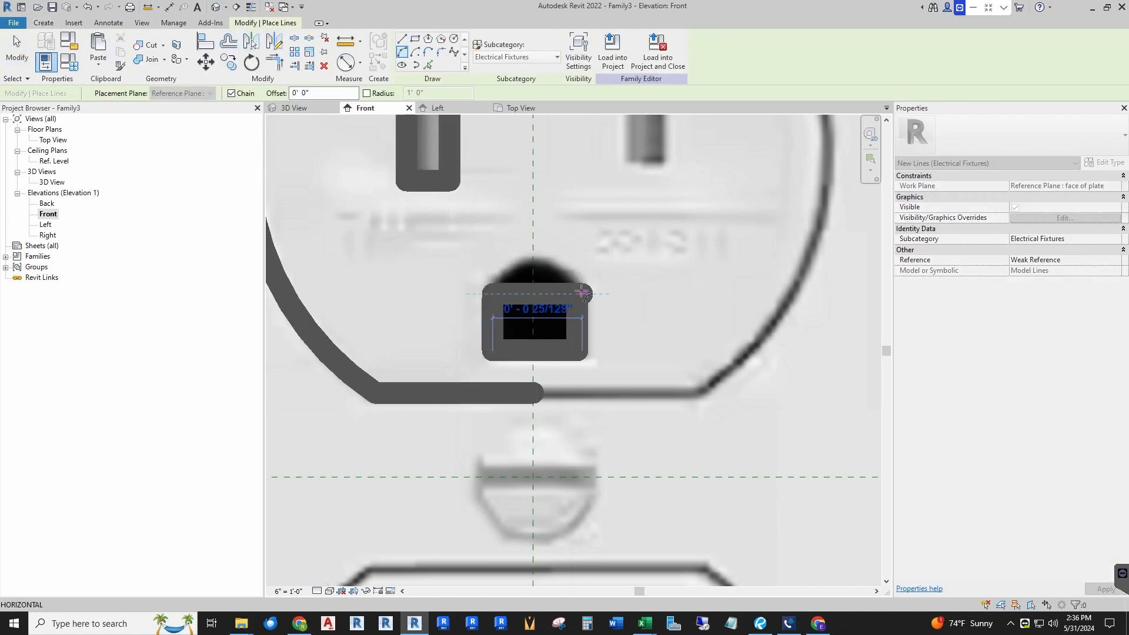
{"action": "left_click", "coordinate": [581, 294]}
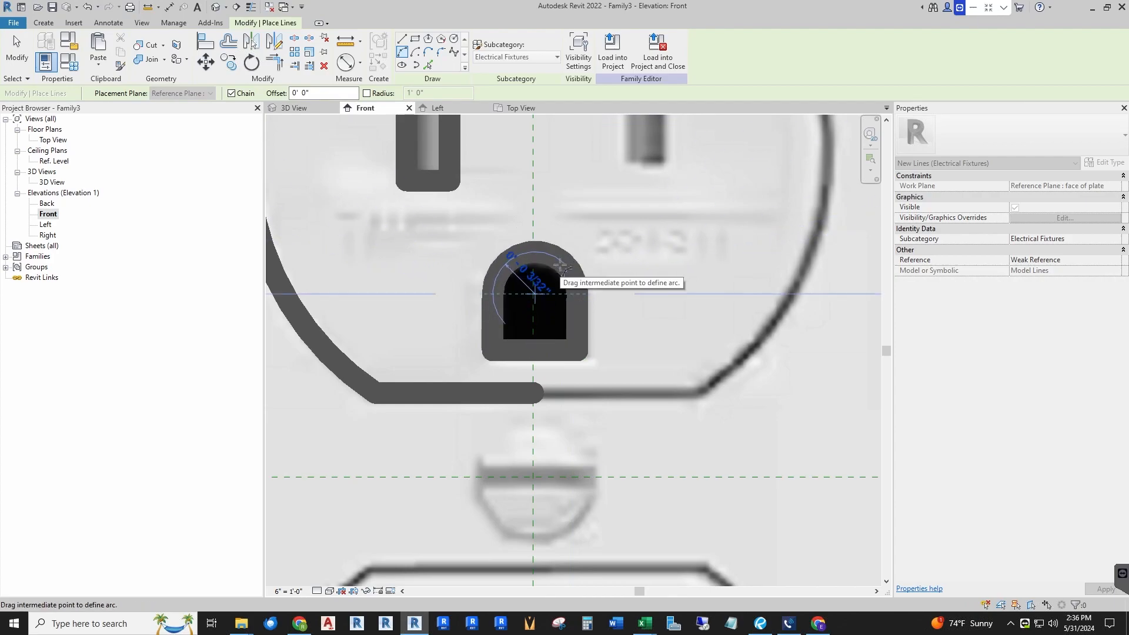
{"action": "left_click", "coordinate": [561, 267]}
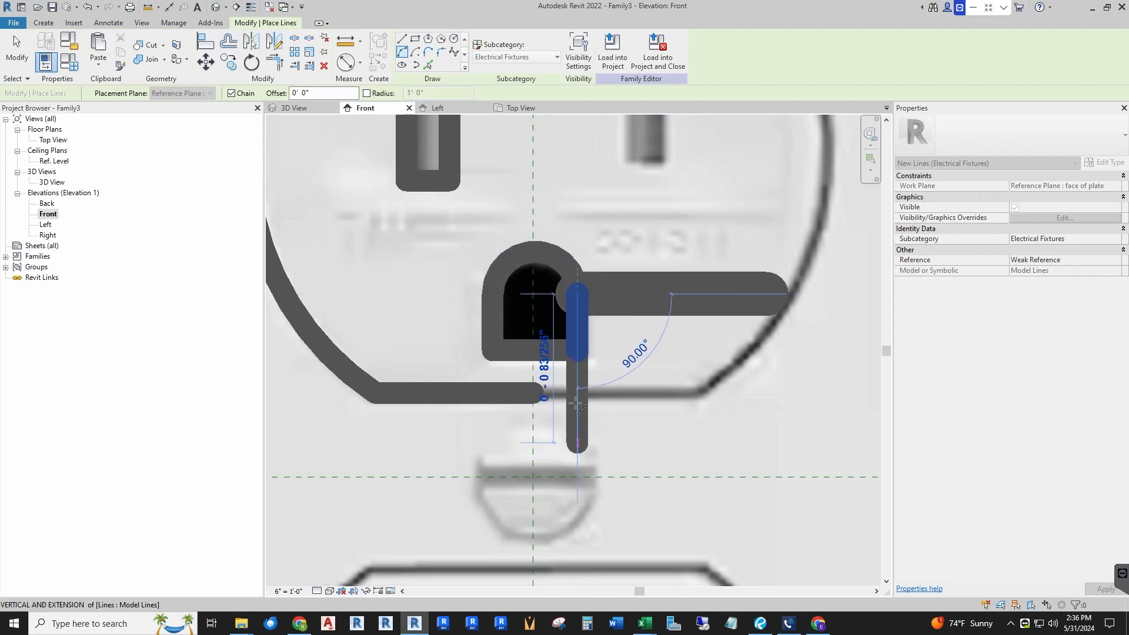
{"action": "key", "text": "Escape"}
{"action": "key", "text": "Escape"}
{"action": "scroll", "coordinate": [515, 287], "scroll_direction": "down", "scroll_amount": 3}
{"action": "scroll", "coordinate": [565, 142], "scroll_direction": "up", "scroll_amount": 3}
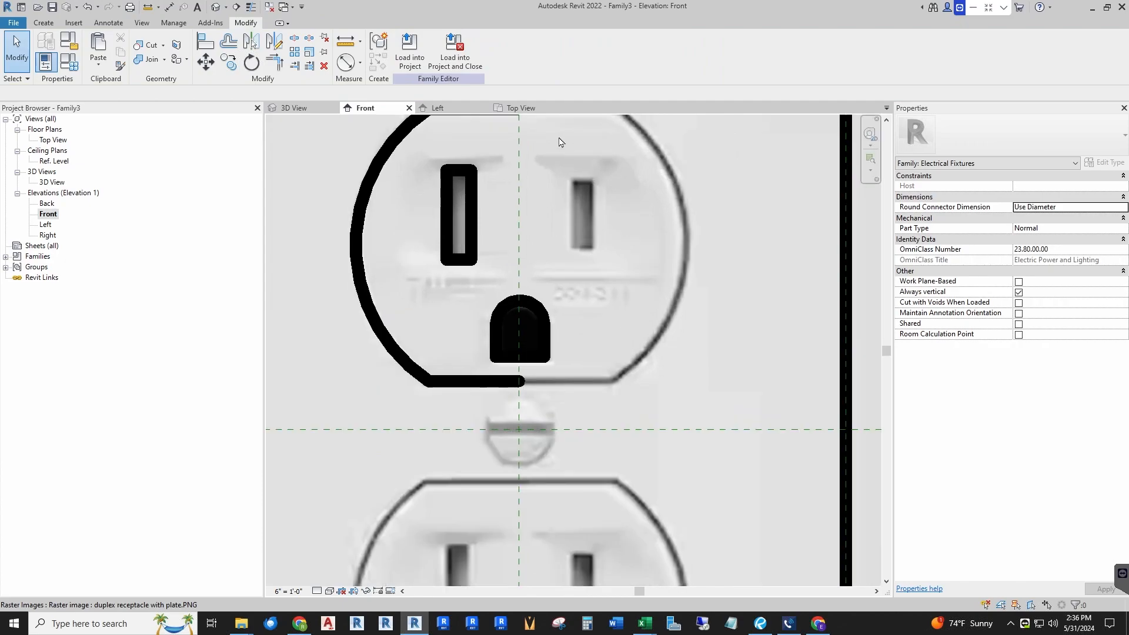
{"action": "scroll", "coordinate": [542, 336], "scroll_direction": "down", "scroll_amount": 3}
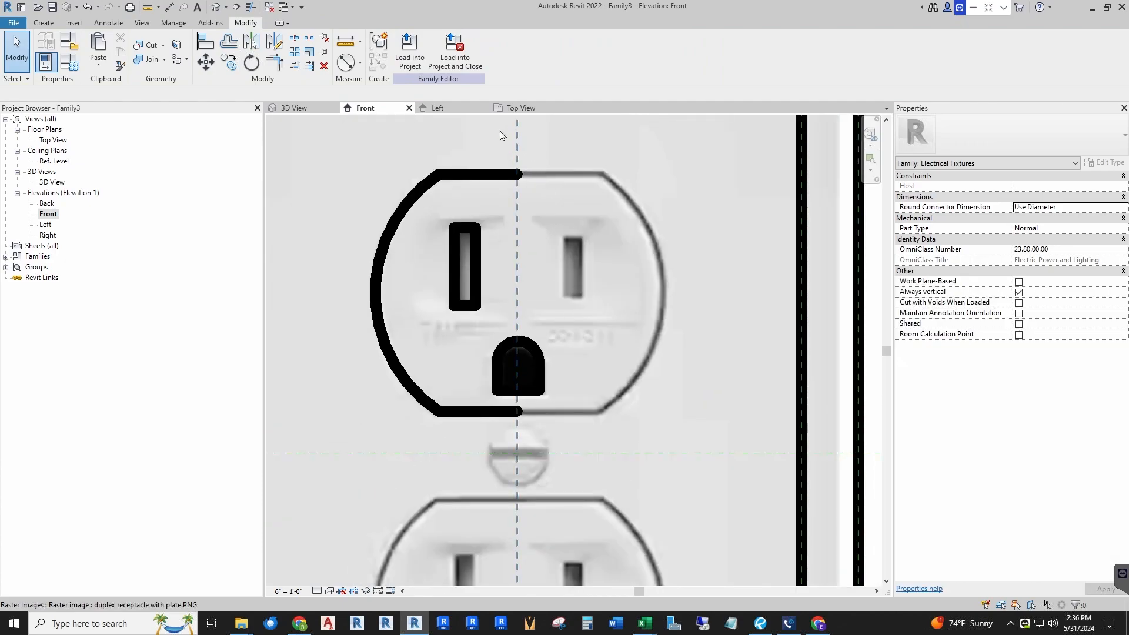
Step: Mirror the left half of the upper outlet outline and its slot across the center reference plane to form the right half
{"action": "left_click", "coordinate": [465, 175]}
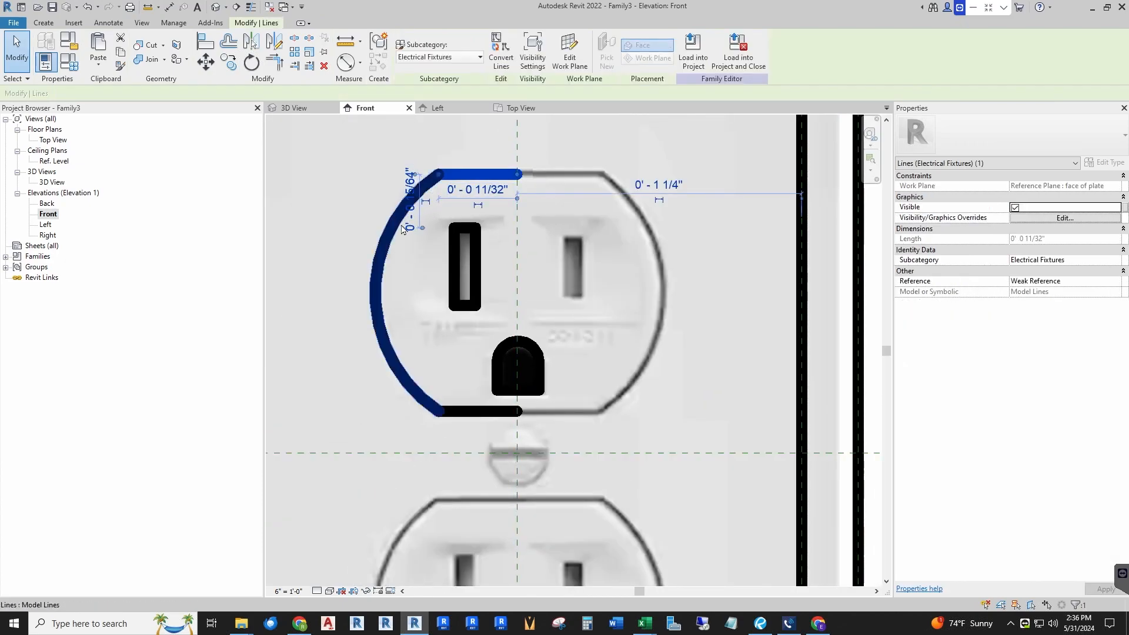
{"action": "left_click", "coordinate": [464, 371], "text": "ctrl"}
{"action": "left_click", "coordinate": [480, 412], "text": "ctrl"}
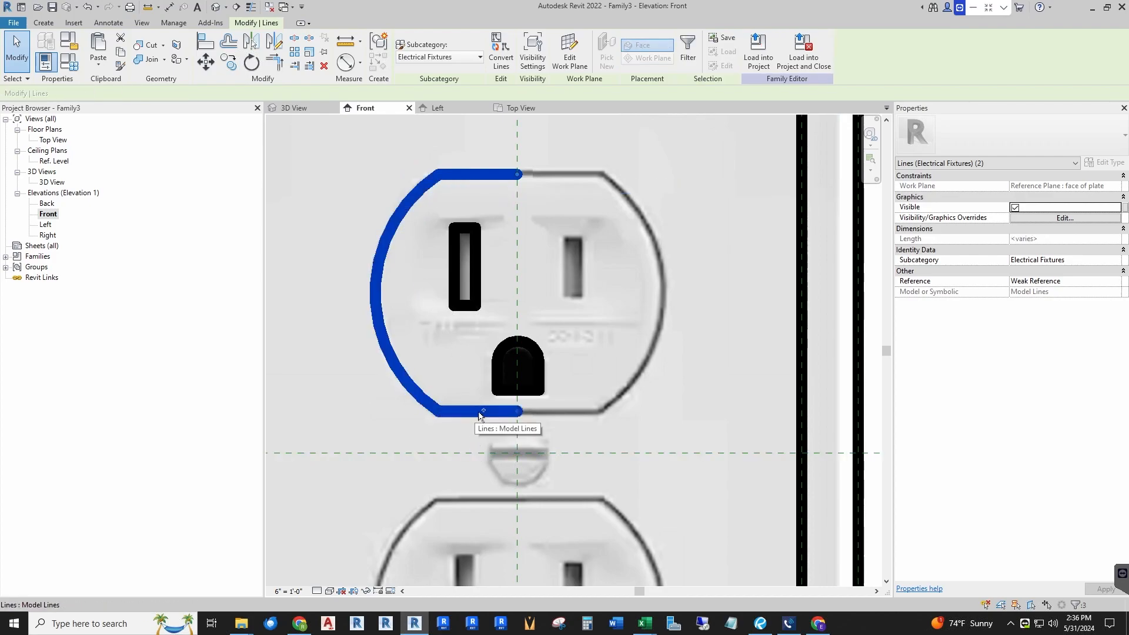
{"action": "left_click", "coordinate": [453, 247], "text": "ctrl"}
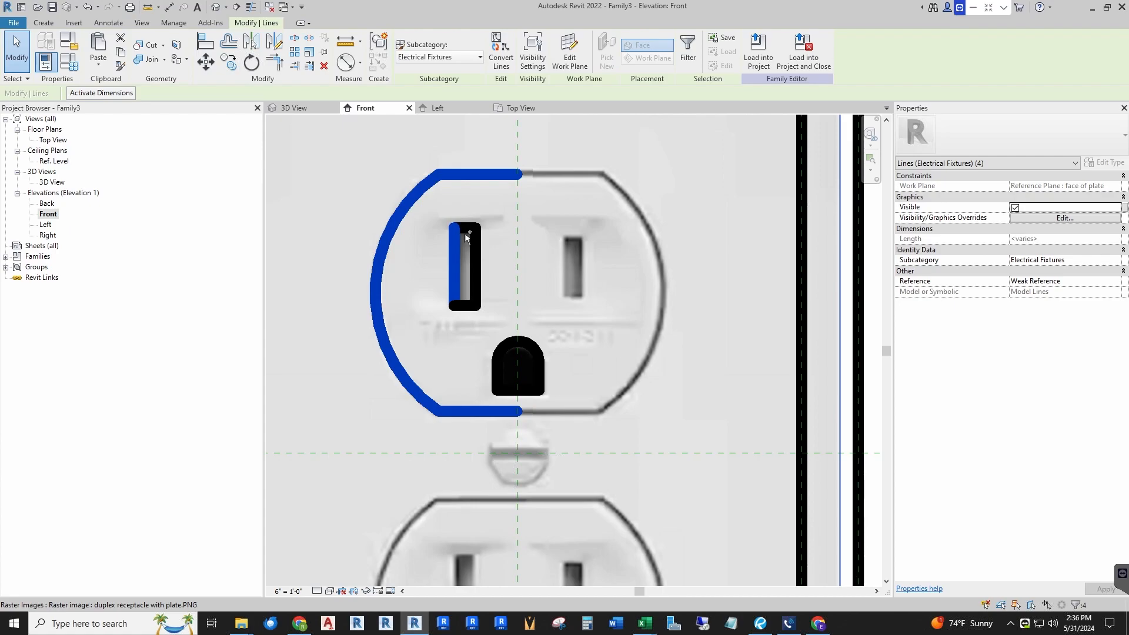
{"action": "left_click", "coordinate": [477, 259], "text": "ctrl"}
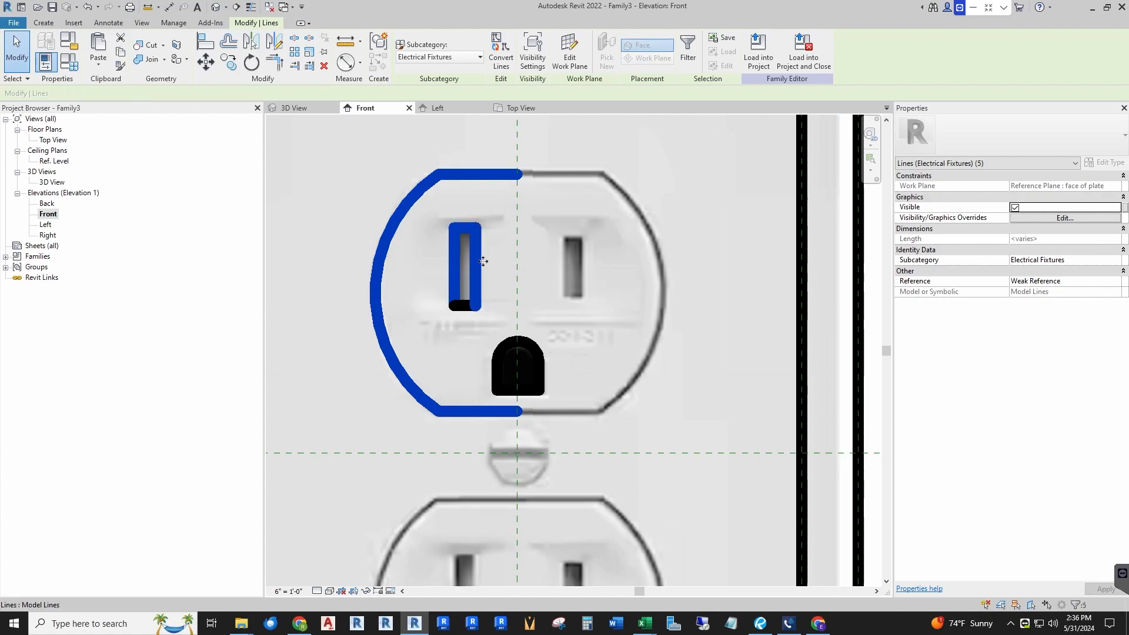
{"action": "left_click", "coordinate": [465, 305], "text": "ctrl"}
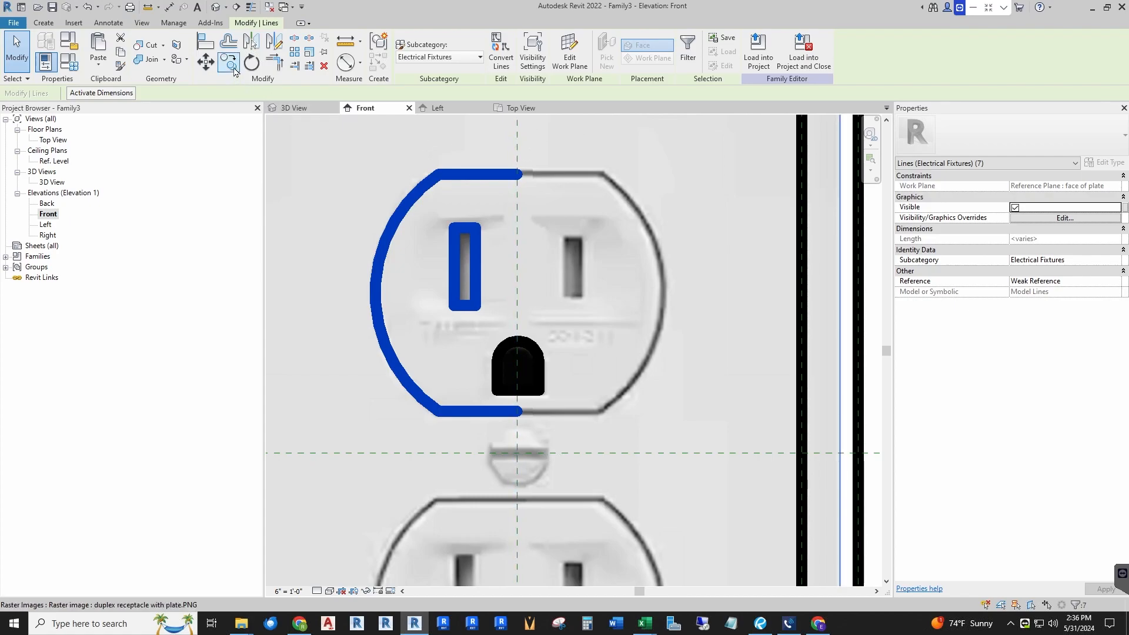
{"action": "left_click", "coordinate": [252, 44]}
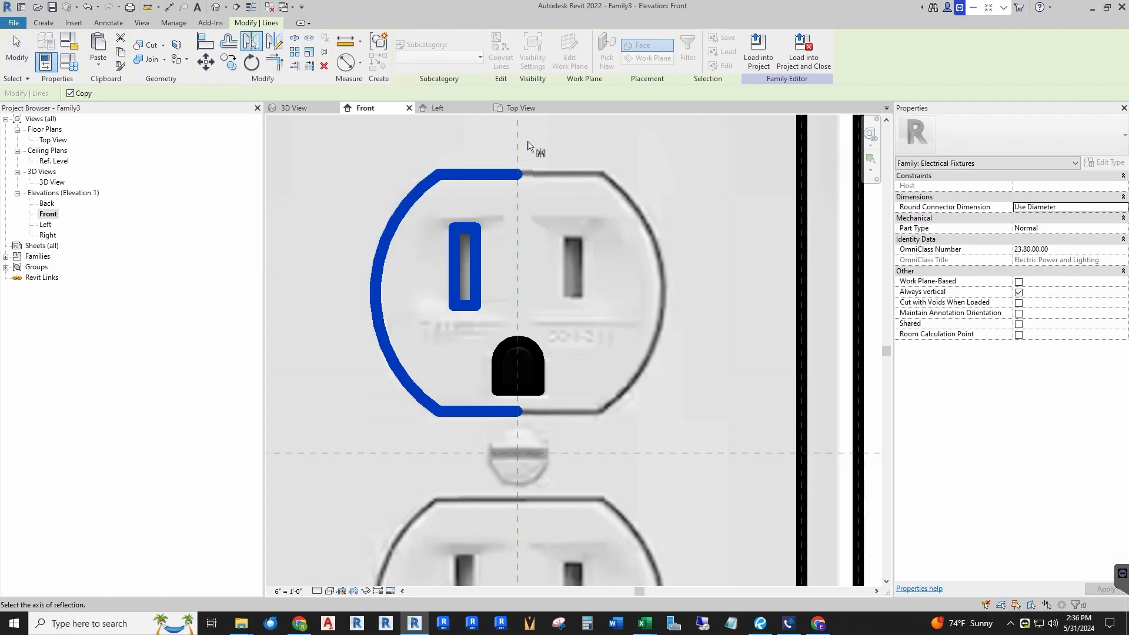
{"action": "left_click", "coordinate": [518, 145]}
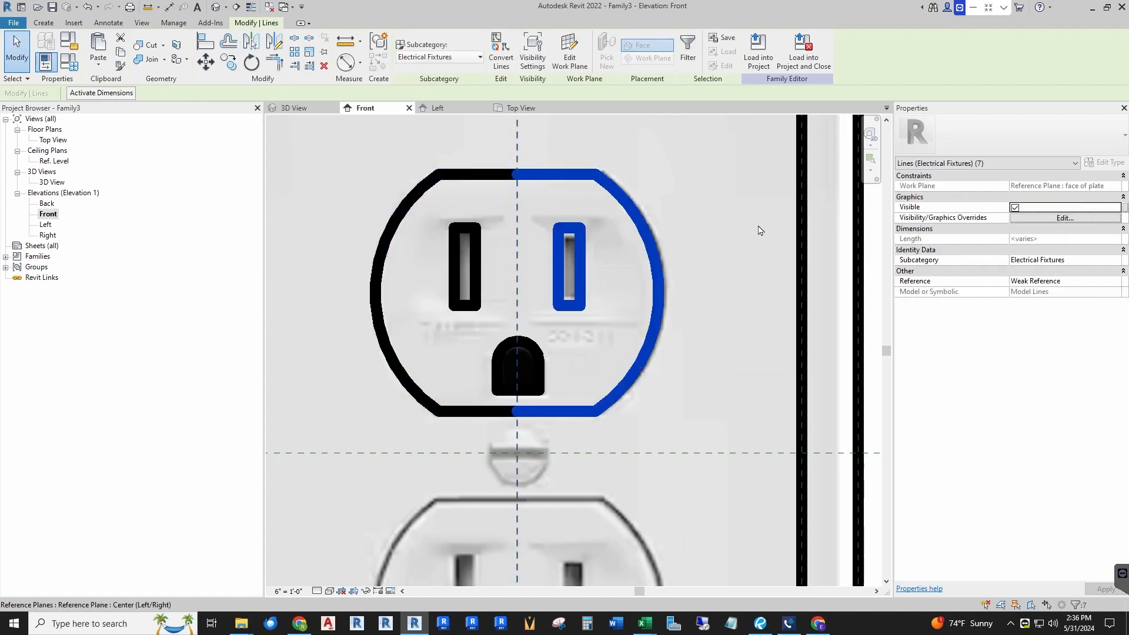
{"action": "key", "text": "Escape"}
Step: Shorten the right-hand slot by moving its top line down and its bottom line up to match the image
{"action": "scroll", "coordinate": [580, 204], "scroll_direction": "down", "scroll_amount": 3}
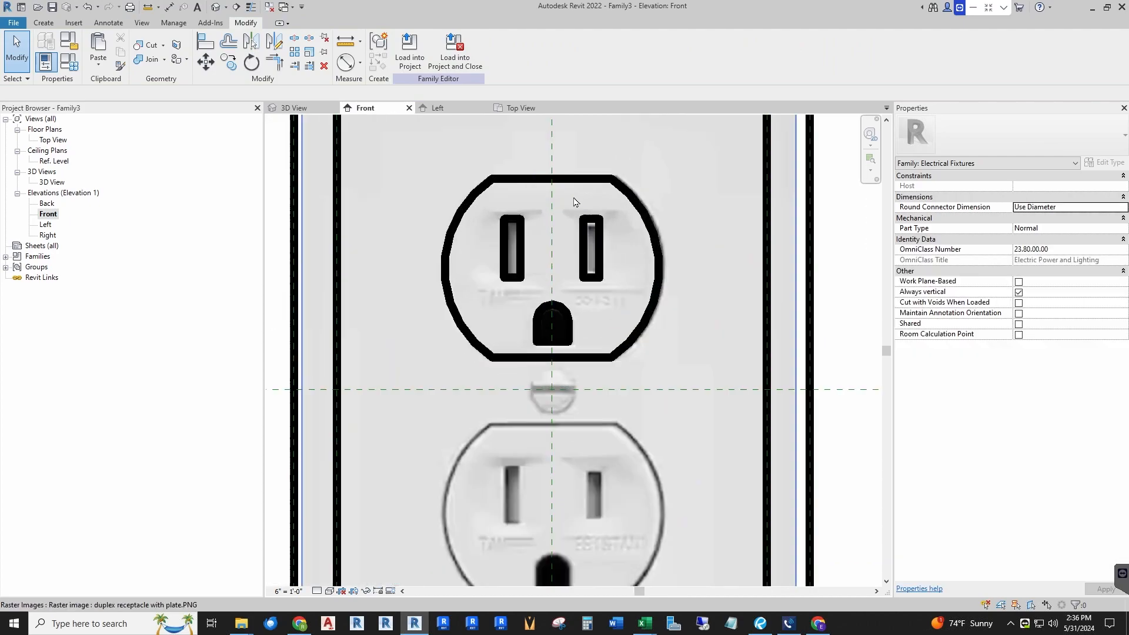
{"action": "scroll", "coordinate": [576, 200], "scroll_direction": "up", "scroll_amount": 5}
{"action": "left_click", "coordinate": [616, 248]}
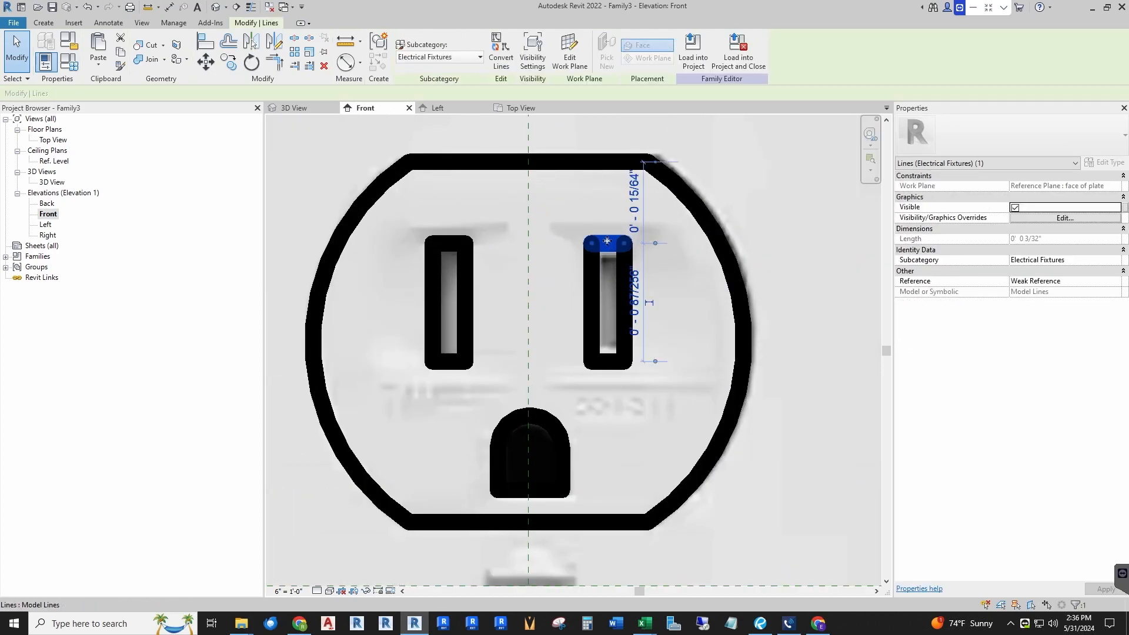
{"action": "left_click_drag", "start_coordinate": [606, 252], "coordinate": [608, 260]}
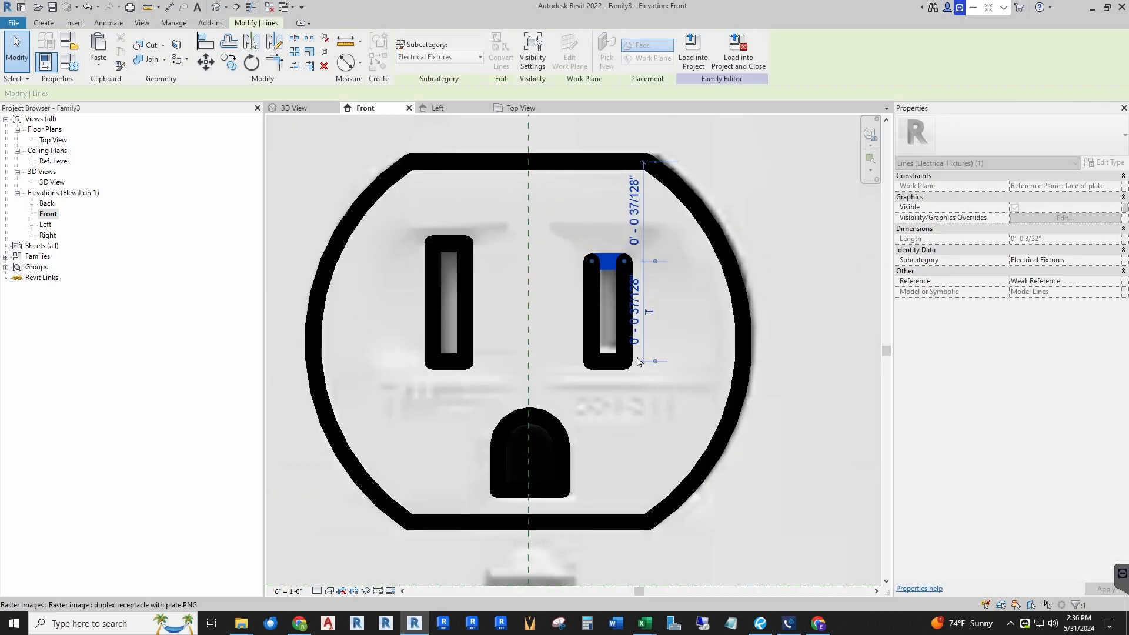
{"action": "left_click", "coordinate": [611, 362]}
{"action": "left_click_drag", "start_coordinate": [612, 365], "coordinate": [613, 344]}
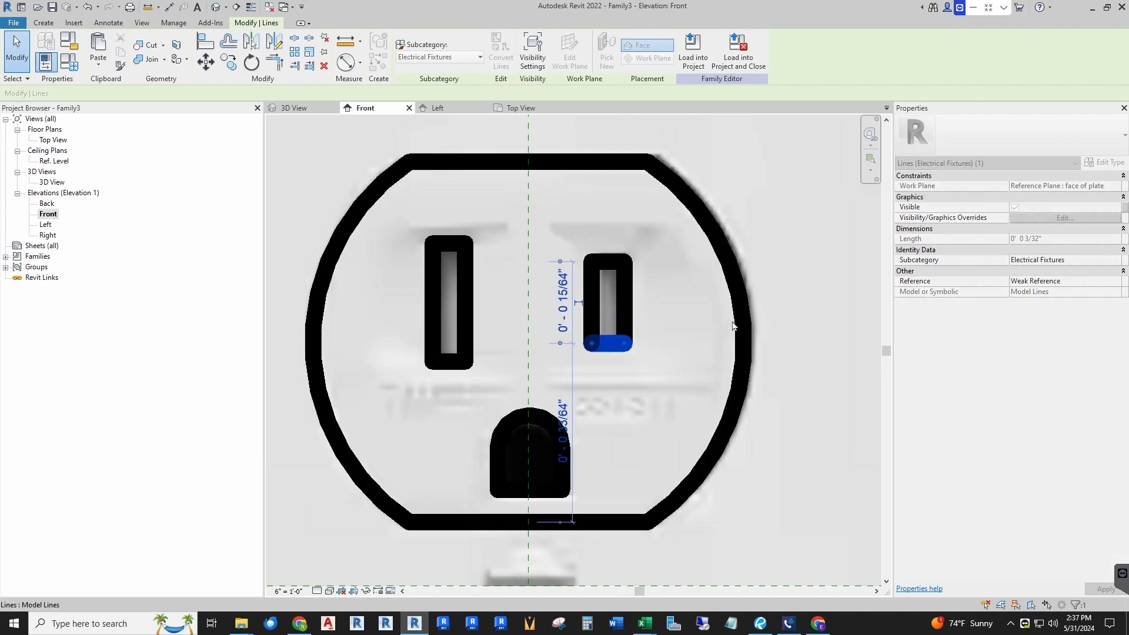
{"action": "left_click", "coordinate": [663, 267]}
Step: Copy the complete upper outlet outline straight down onto the lower outlet in the image
{"action": "scroll", "coordinate": [444, 167], "scroll_direction": "down", "scroll_amount": 5}
{"action": "scroll", "coordinate": [461, 129], "scroll_direction": "down", "scroll_amount": 2}
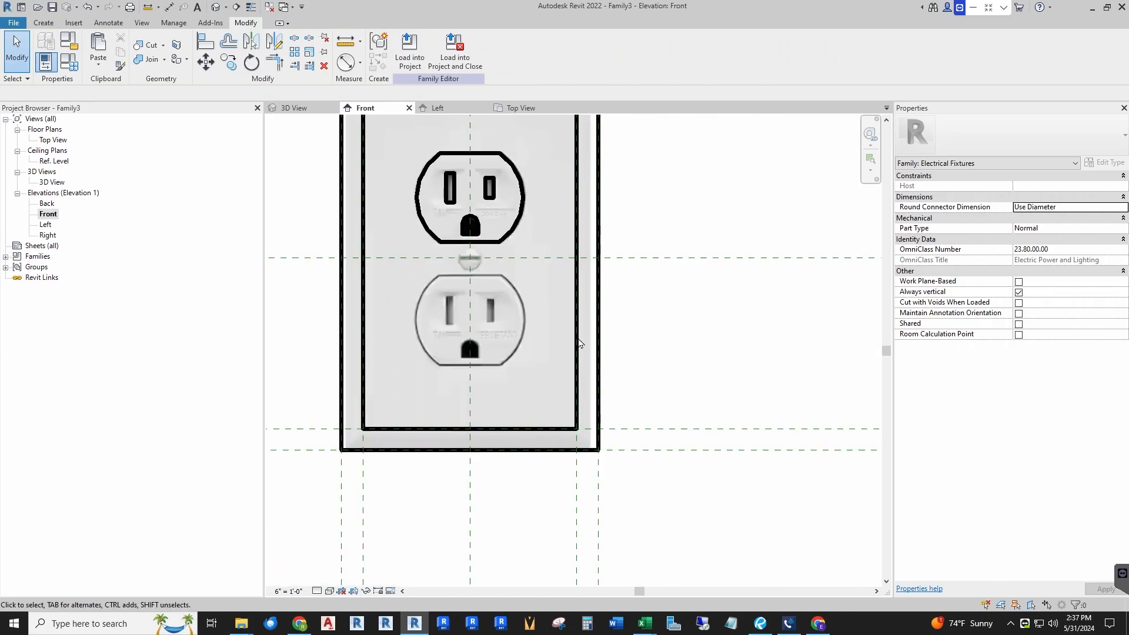
{"action": "scroll", "coordinate": [354, 127], "scroll_direction": "up", "scroll_amount": 1}
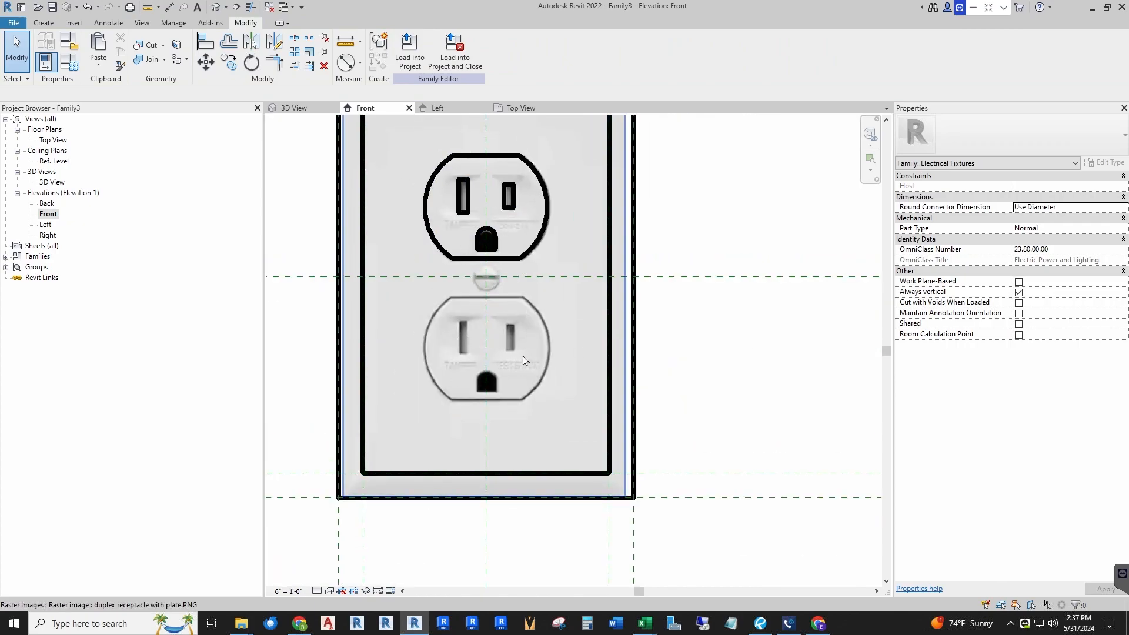
{"action": "scroll", "coordinate": [522, 360], "scroll_direction": "down", "scroll_amount": 1}
{"action": "left_click_drag", "start_coordinate": [538, 282], "coordinate": [581, 293]}
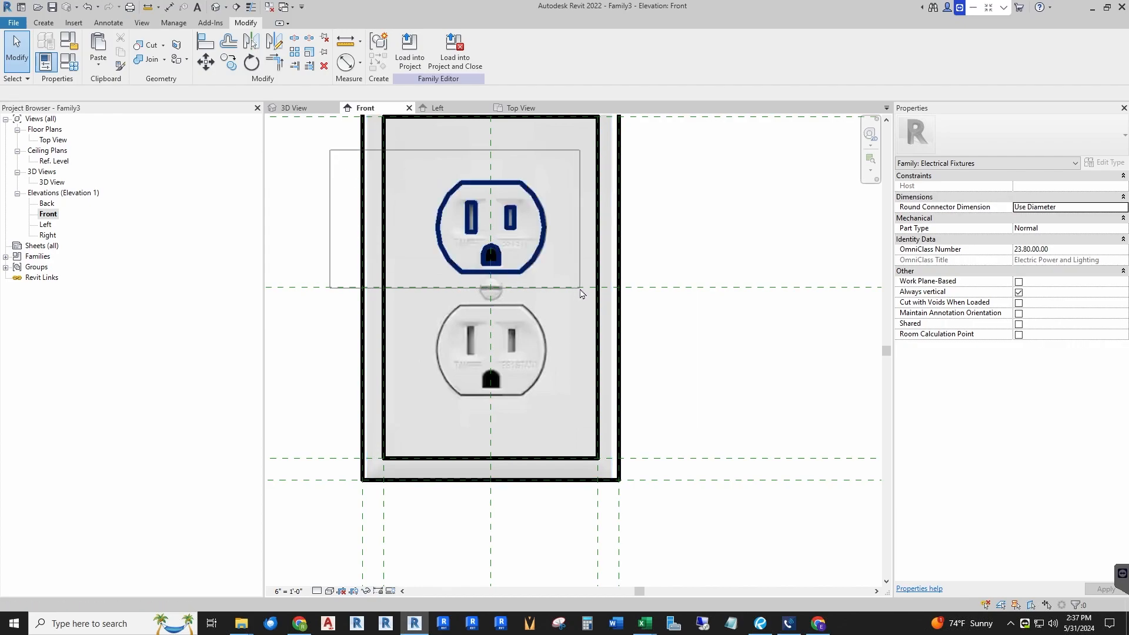
{"action": "left_click_drag", "start_coordinate": [668, 253], "coordinate": [668, 253]}
{"action": "key", "text": "c"}
{"action": "key", "text": "o"}
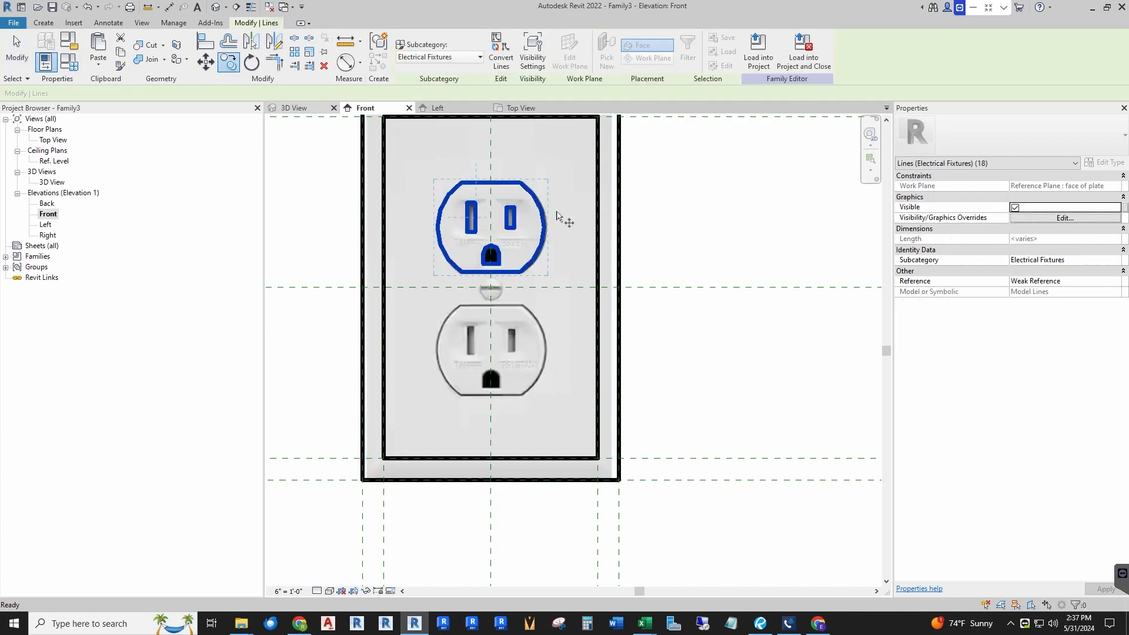
{"action": "scroll", "coordinate": [489, 263], "scroll_direction": "up", "scroll_amount": 1}
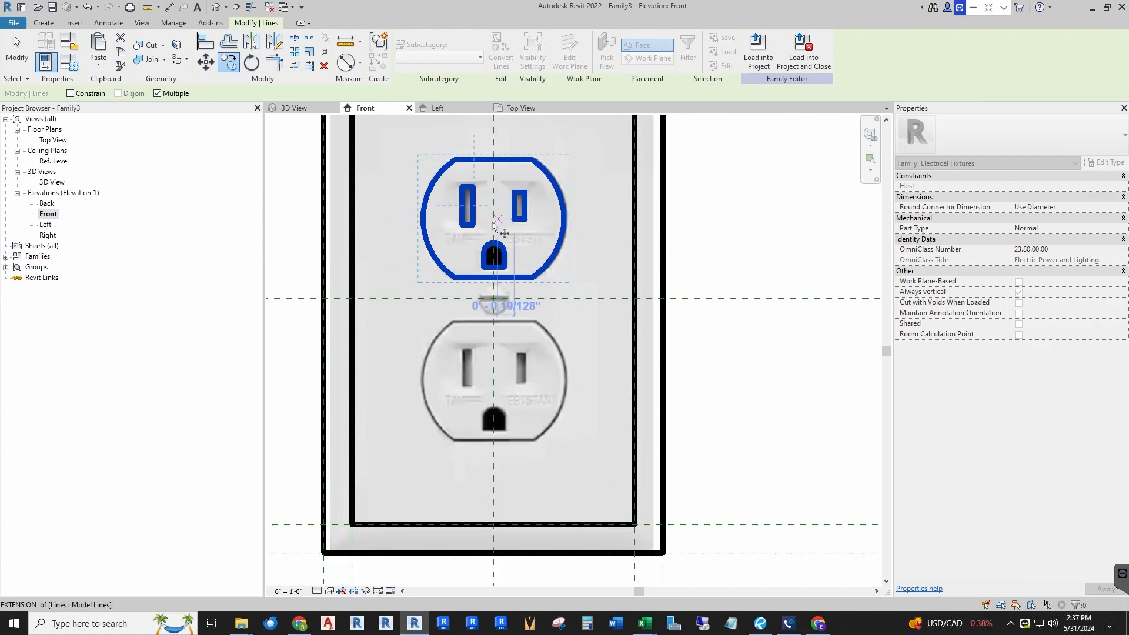
{"action": "left_click", "coordinate": [494, 160]}
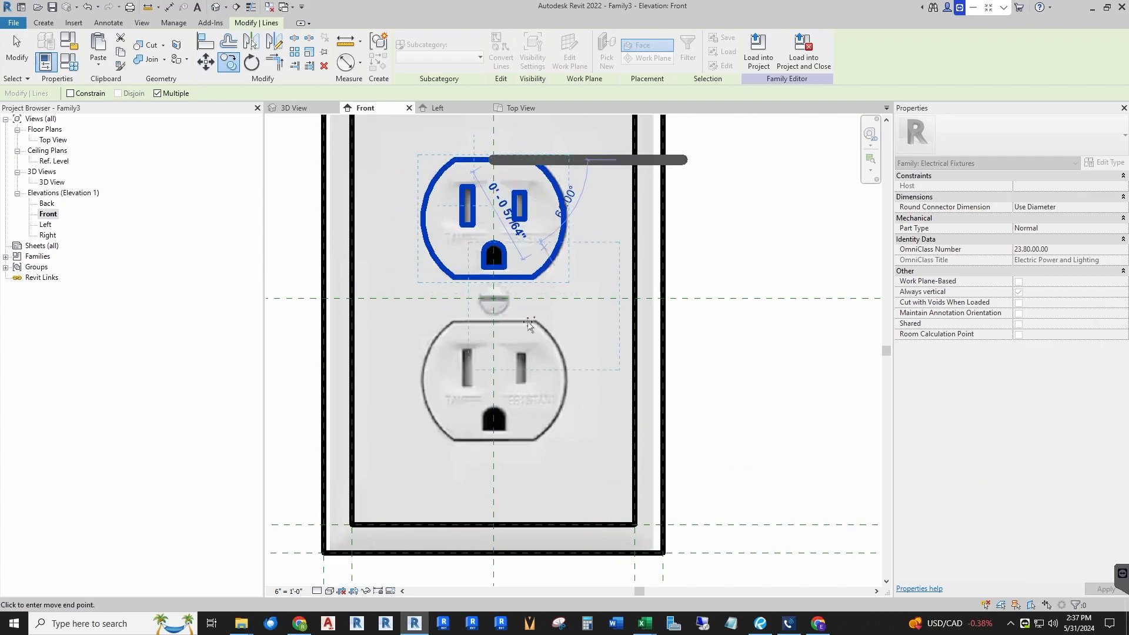
{"action": "left_click", "coordinate": [495, 322]}
{"action": "key", "text": "Escape"}
{"action": "key", "text": "Escape"}
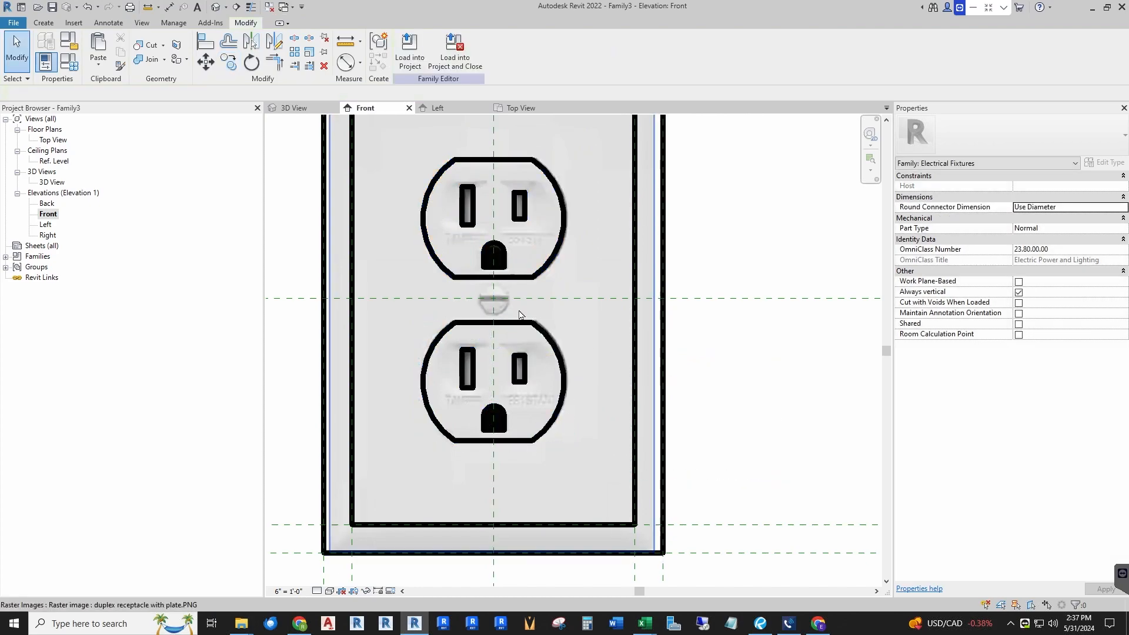
Step: Draw a model line circle centered on the faceplate screw, radius about 33/256"
{"action": "scroll", "coordinate": [530, 317], "scroll_direction": "up", "scroll_amount": 3}
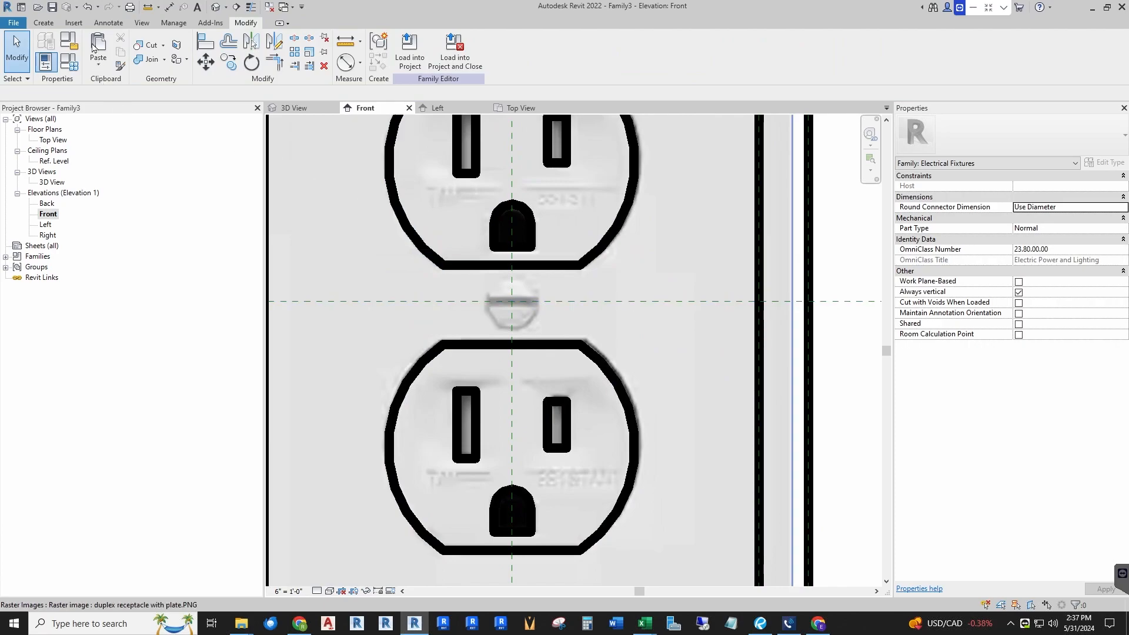
{"action": "left_click", "coordinate": [43, 22]}
{"action": "left_click", "coordinate": [258, 50]}
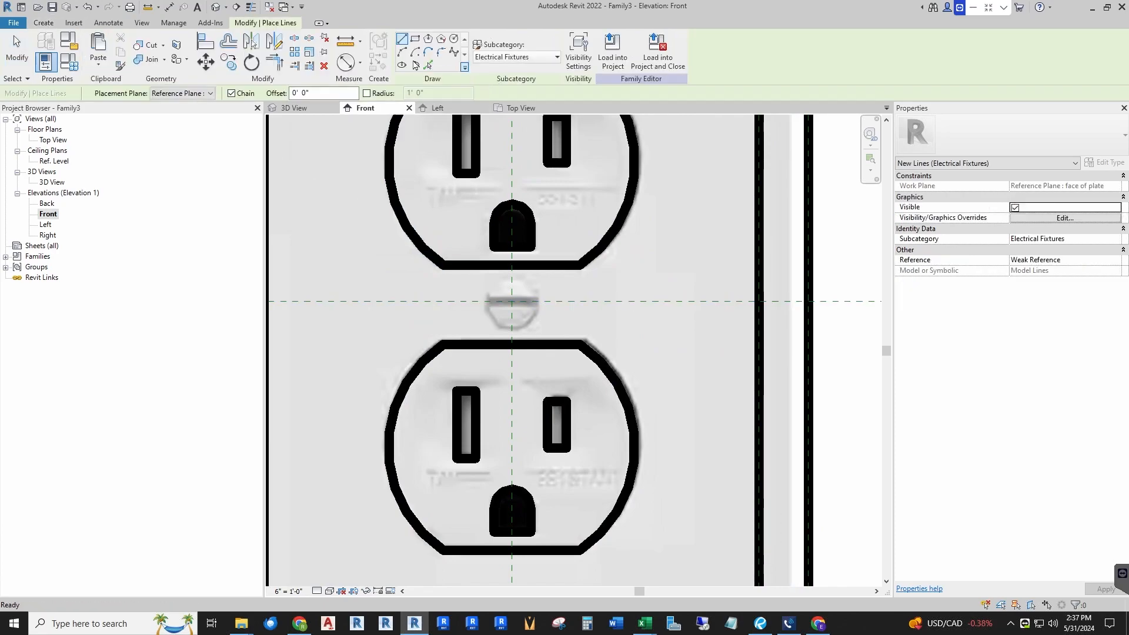
{"action": "left_click", "coordinate": [454, 38]}
{"action": "scroll", "coordinate": [522, 303], "scroll_direction": "up", "scroll_amount": 3}
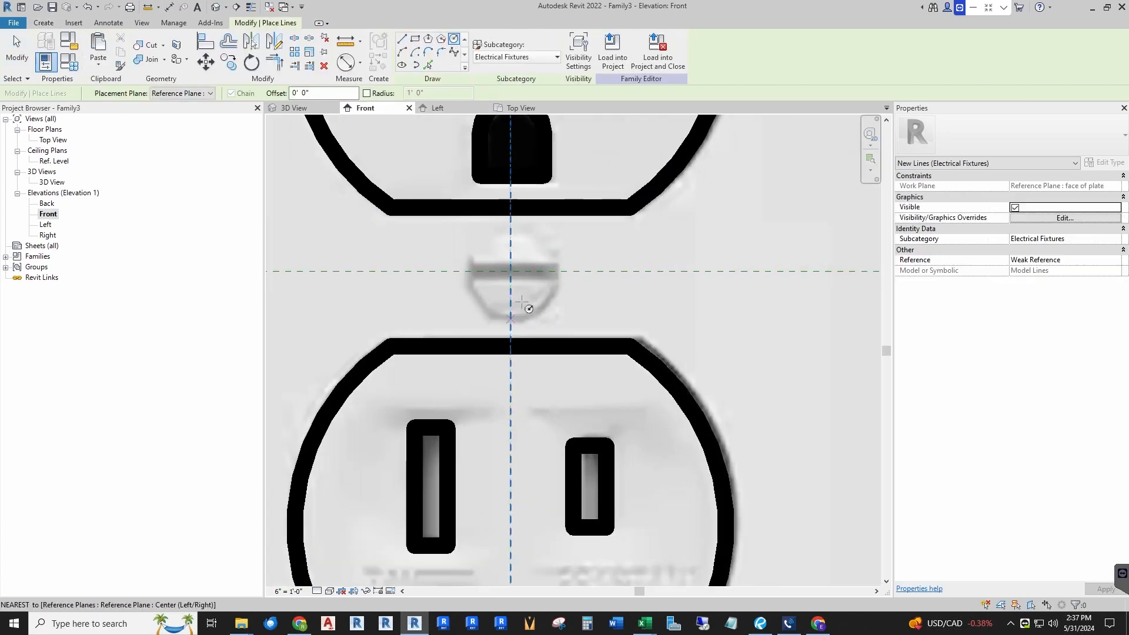
{"action": "left_click", "coordinate": [510, 271]}
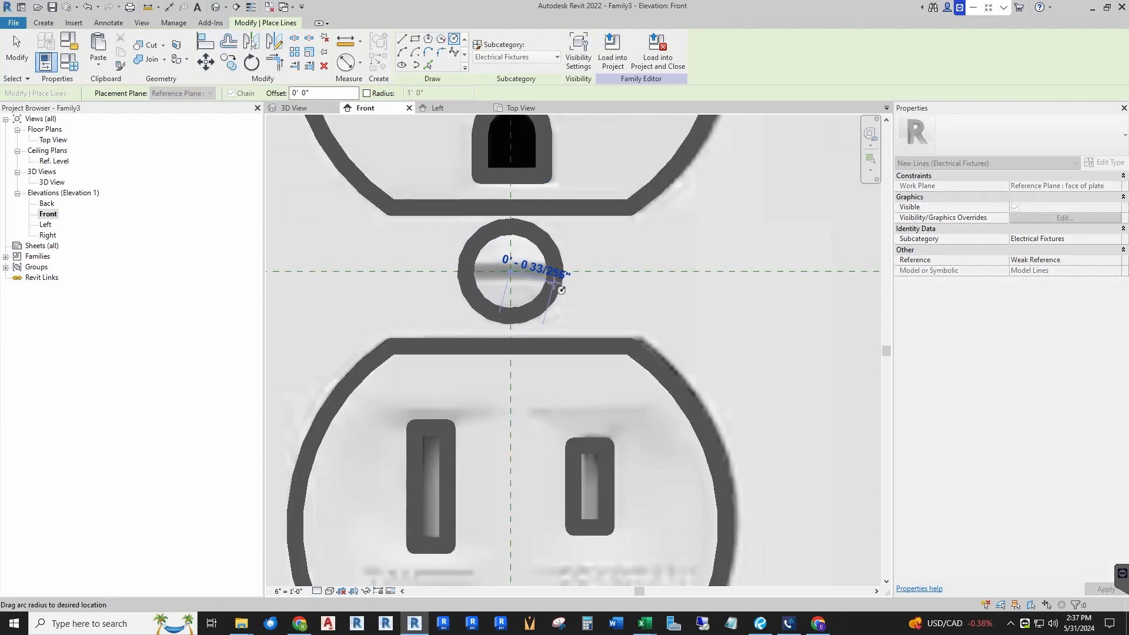
{"action": "left_click", "coordinate": [555, 284]}
{"action": "key", "text": "Escape"}
{"action": "key", "text": "Escape"}
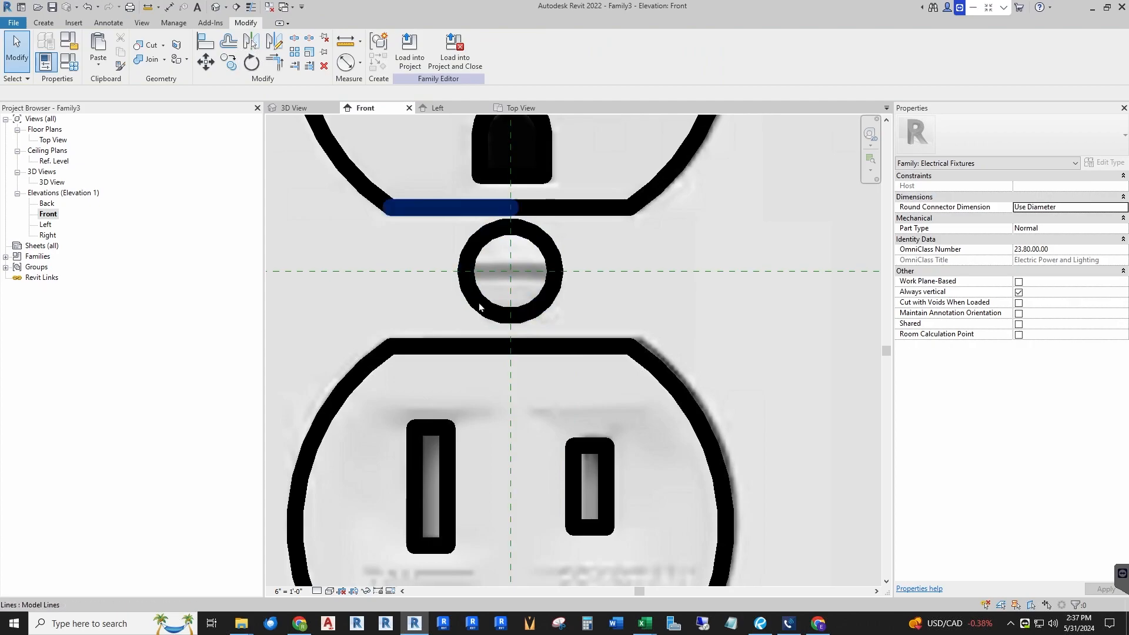
Step: Draw a horizontal model line across the screw circle to represent the screw slot
{"action": "scroll", "coordinate": [533, 235], "scroll_direction": "up", "scroll_amount": 2}
{"action": "left_click", "coordinate": [527, 243]}
{"action": "left_click_drag", "start_coordinate": [527, 243], "coordinate": [531, 242]}
{"action": "key", "text": "Escape"}
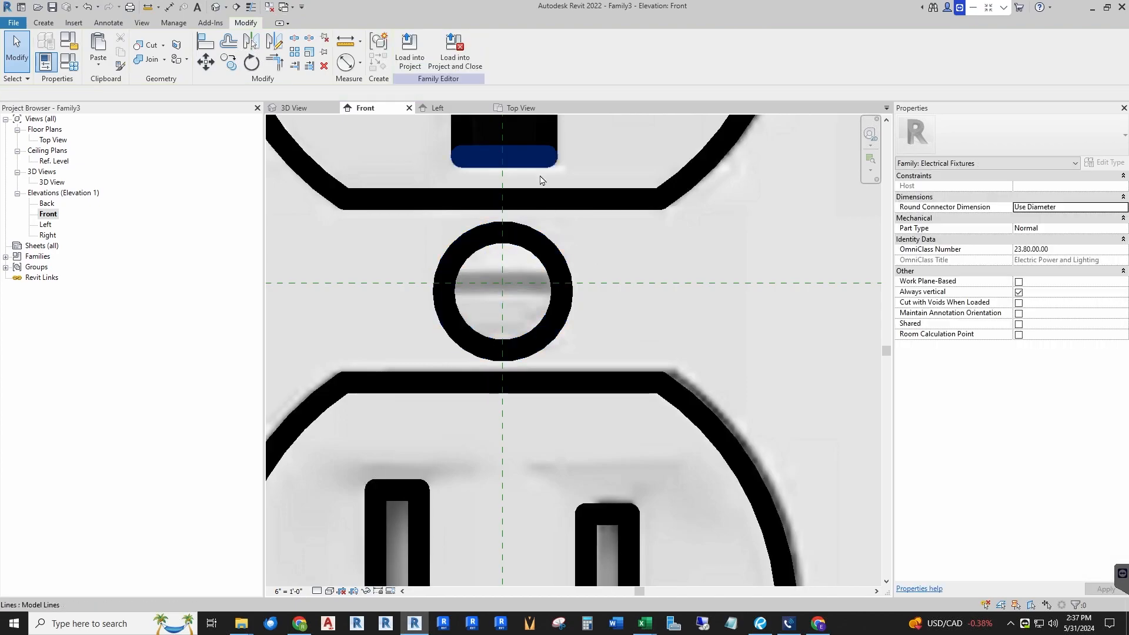
{"action": "left_click", "coordinate": [44, 23]}
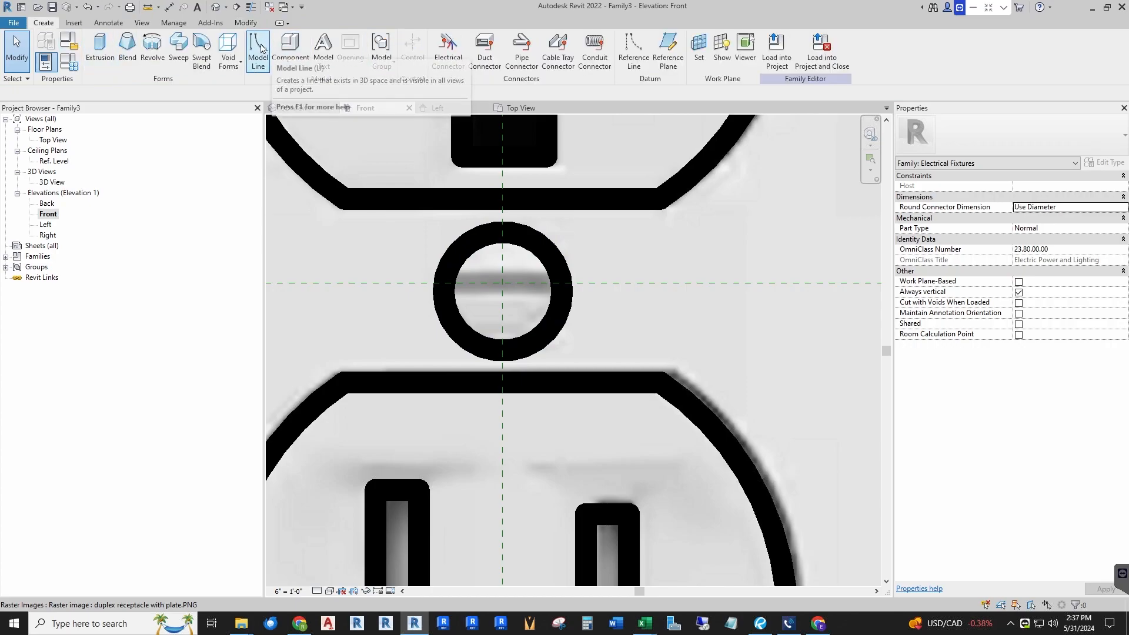
{"action": "left_click", "coordinate": [257, 53]}
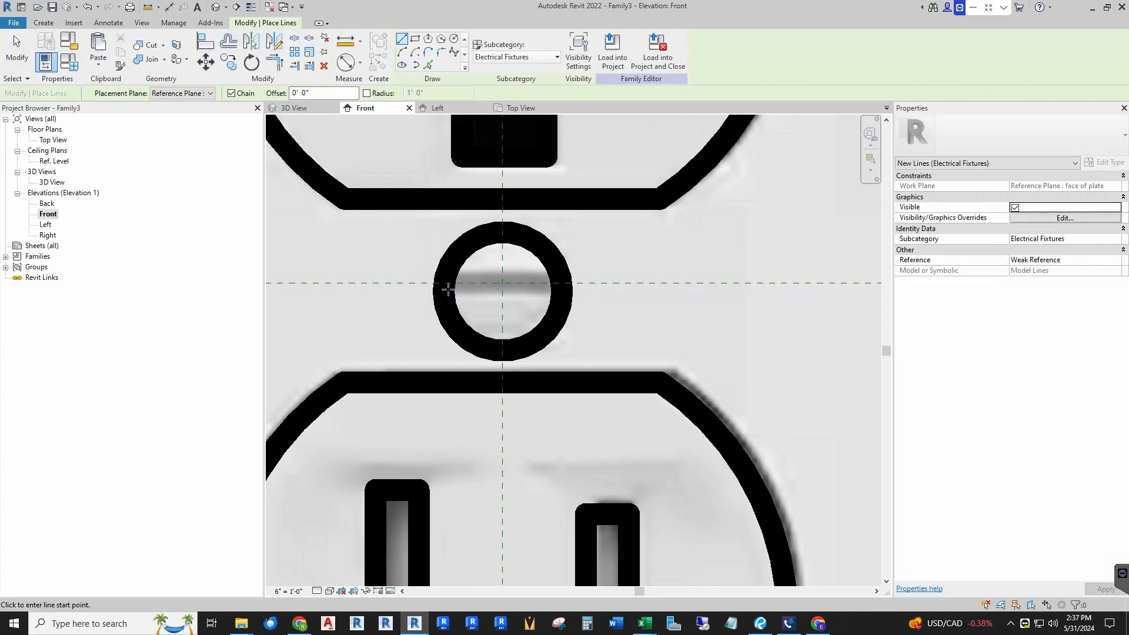
{"action": "left_click", "coordinate": [445, 290]}
{"action": "left_click", "coordinate": [563, 295]}
{"action": "key", "text": "Escape"}
{"action": "key", "text": "Escape"}
Step: Review the finished box, faceplate and traced outlets in the front and 3D views
{"action": "scroll", "coordinate": [412, 193], "scroll_direction": "down", "scroll_amount": 6}
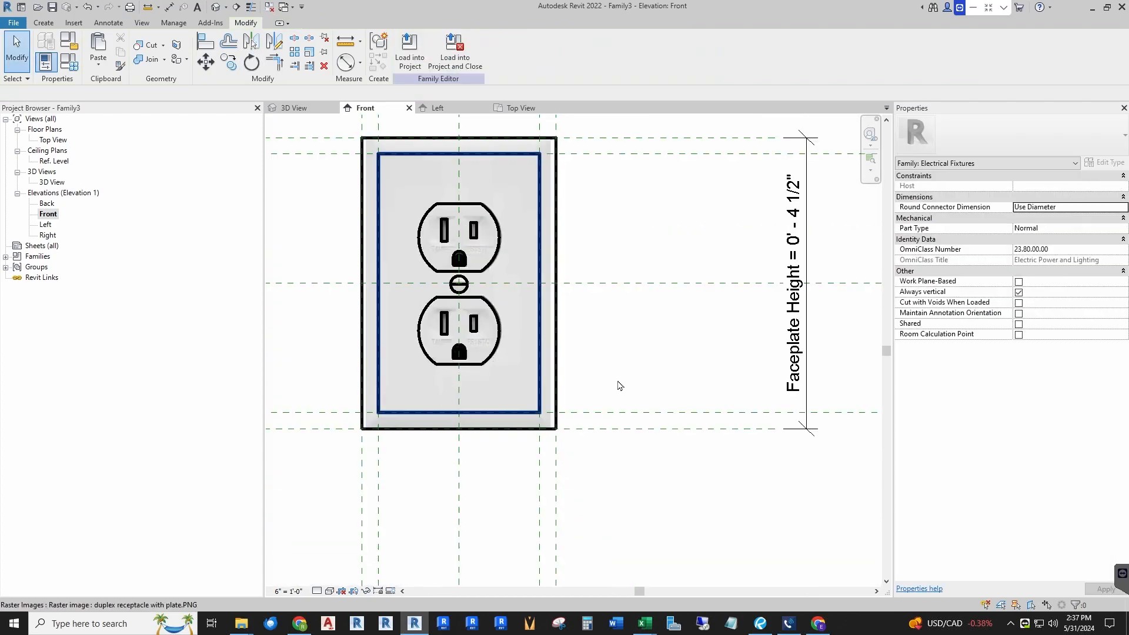
{"action": "scroll", "coordinate": [614, 385], "scroll_direction": "down", "scroll_amount": 2}
{"action": "scroll", "coordinate": [461, 256], "scroll_direction": "up", "scroll_amount": 3}
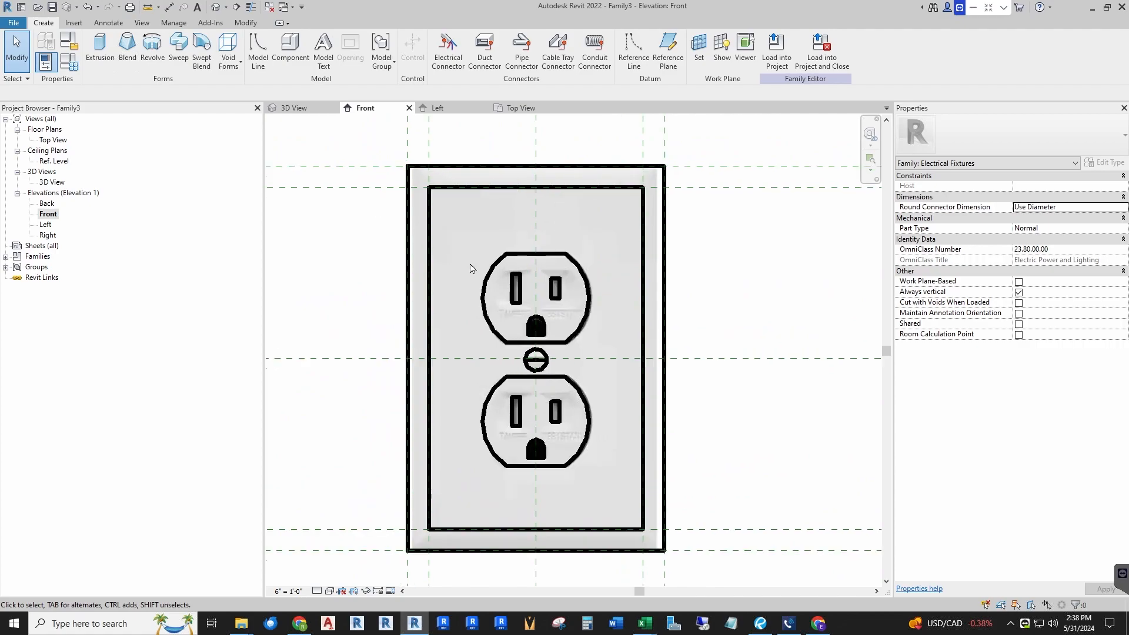
{"action": "scroll", "coordinate": [530, 267], "scroll_direction": "down", "scroll_amount": 1}
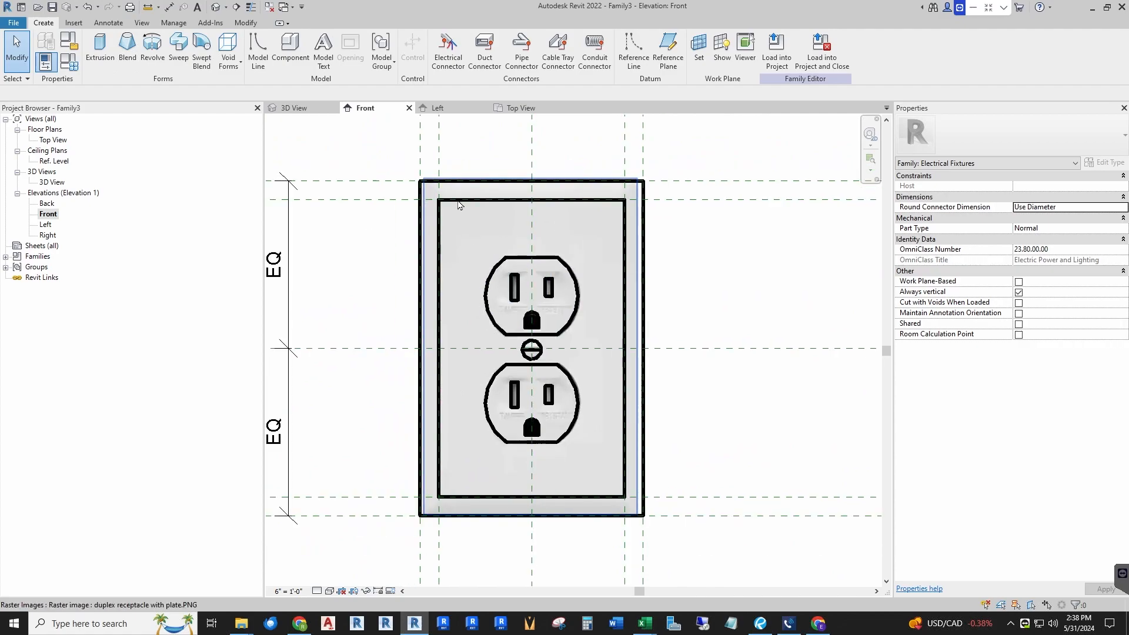
{"action": "left_click", "coordinate": [296, 110]}
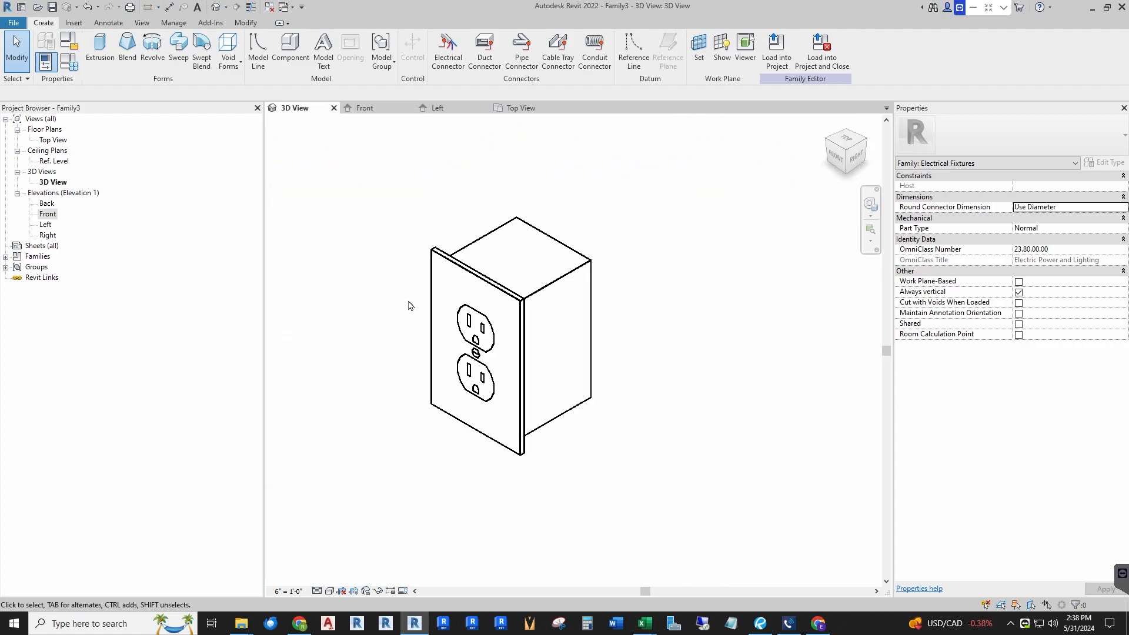
{"action": "scroll", "coordinate": [469, 336], "scroll_direction": "up", "scroll_amount": 2}
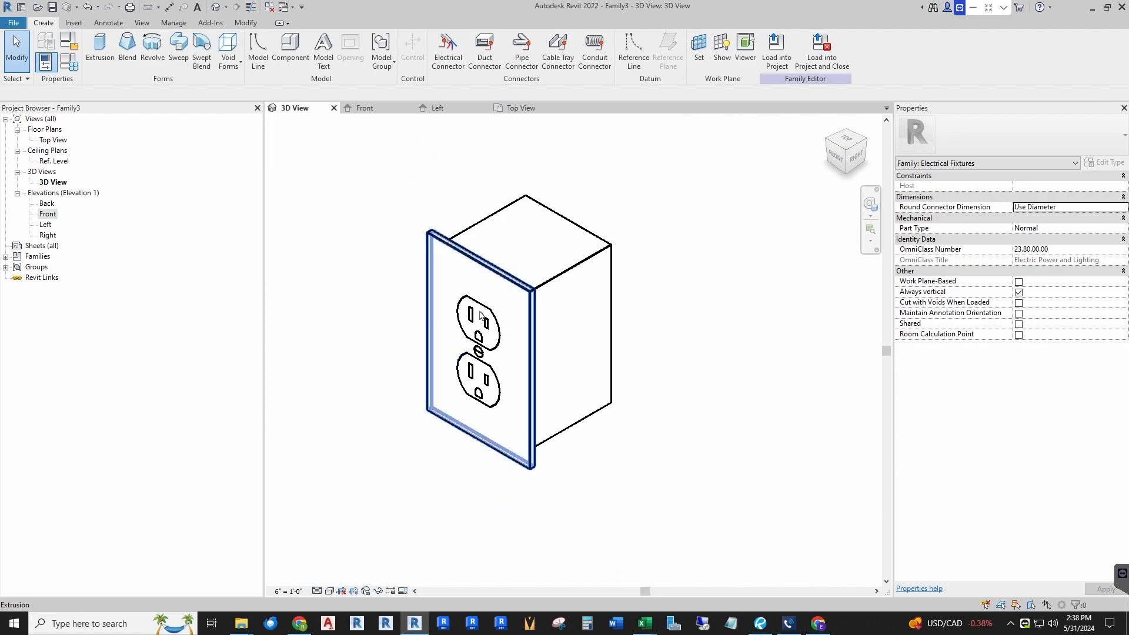
{"action": "scroll", "coordinate": [481, 315], "scroll_direction": "up", "scroll_amount": 1}
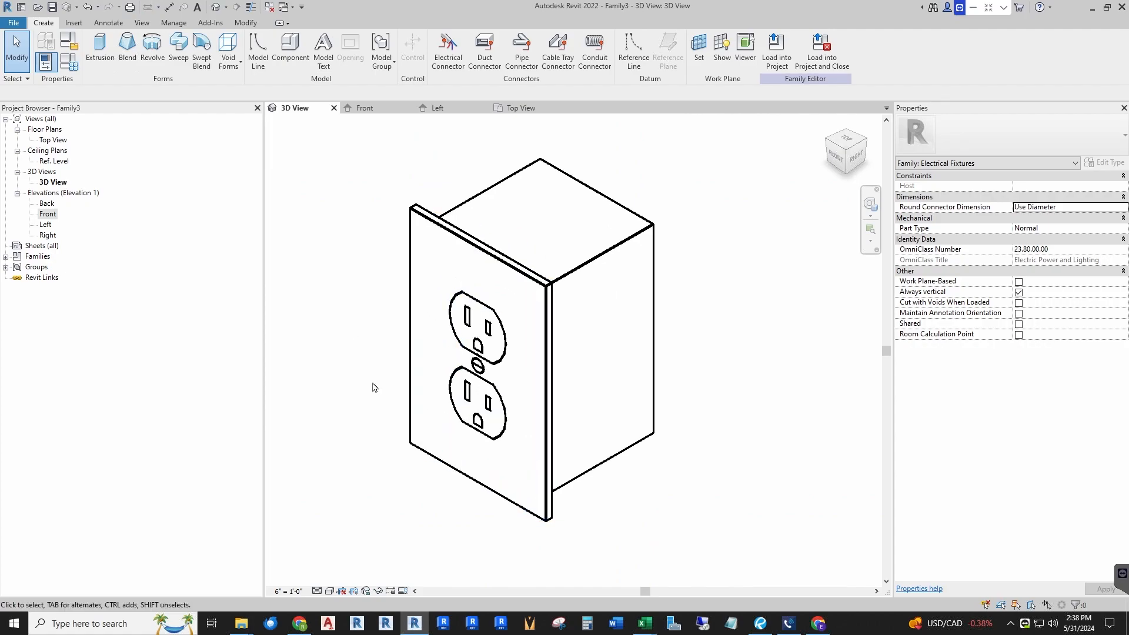
{"action": "scroll", "coordinate": [676, 294], "scroll_direction": "down", "scroll_amount": 3}
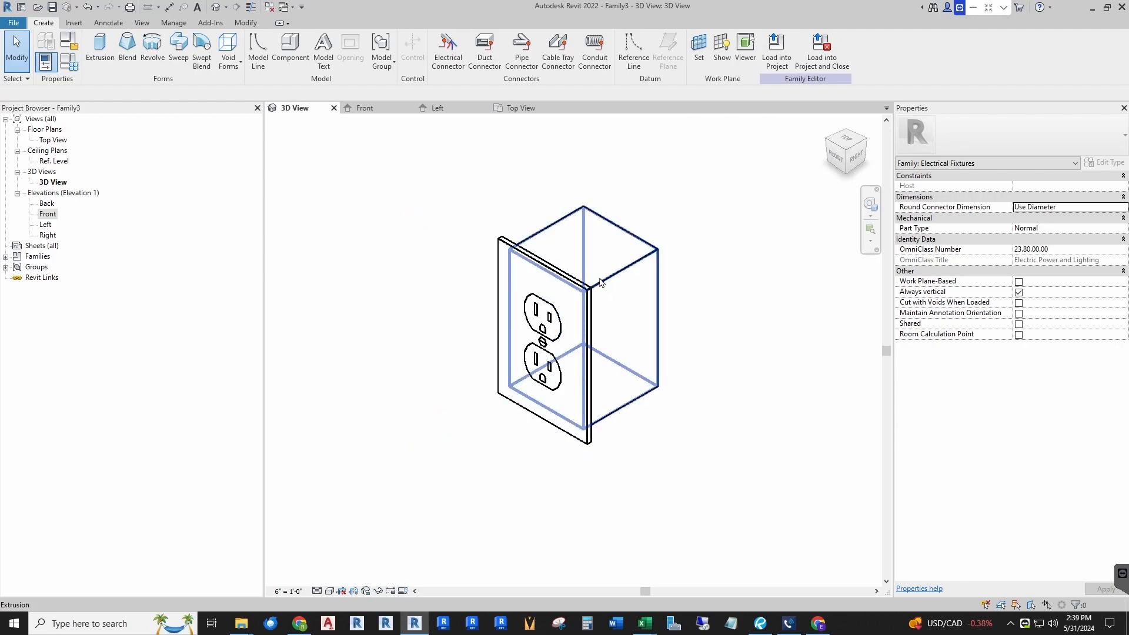
{"action": "scroll", "coordinate": [703, 248], "scroll_direction": "up", "scroll_amount": 1}
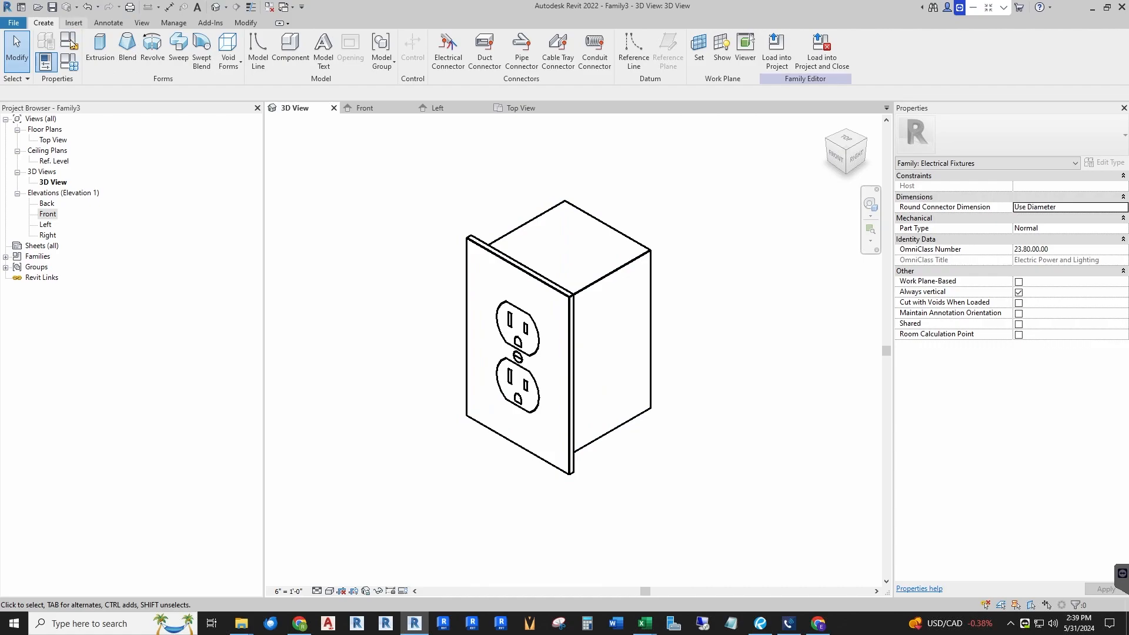
Step: Create a new family type named Standard and set its Default Elevation to 1' 6"
{"action": "left_click", "coordinate": [69, 64]}
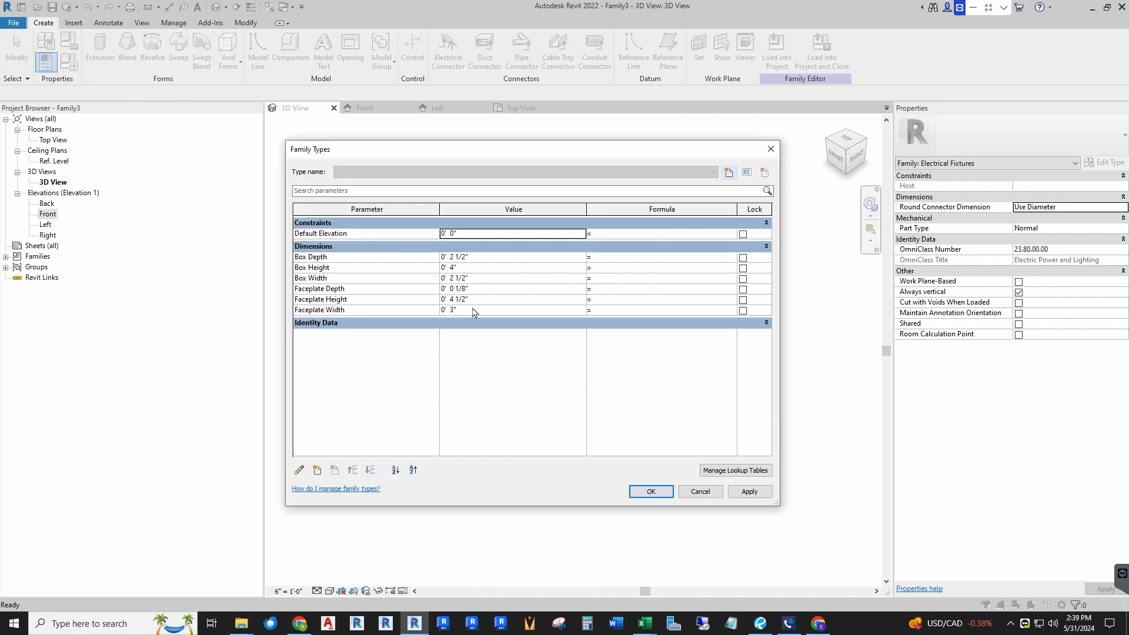
{"action": "left_click", "coordinate": [729, 179]}
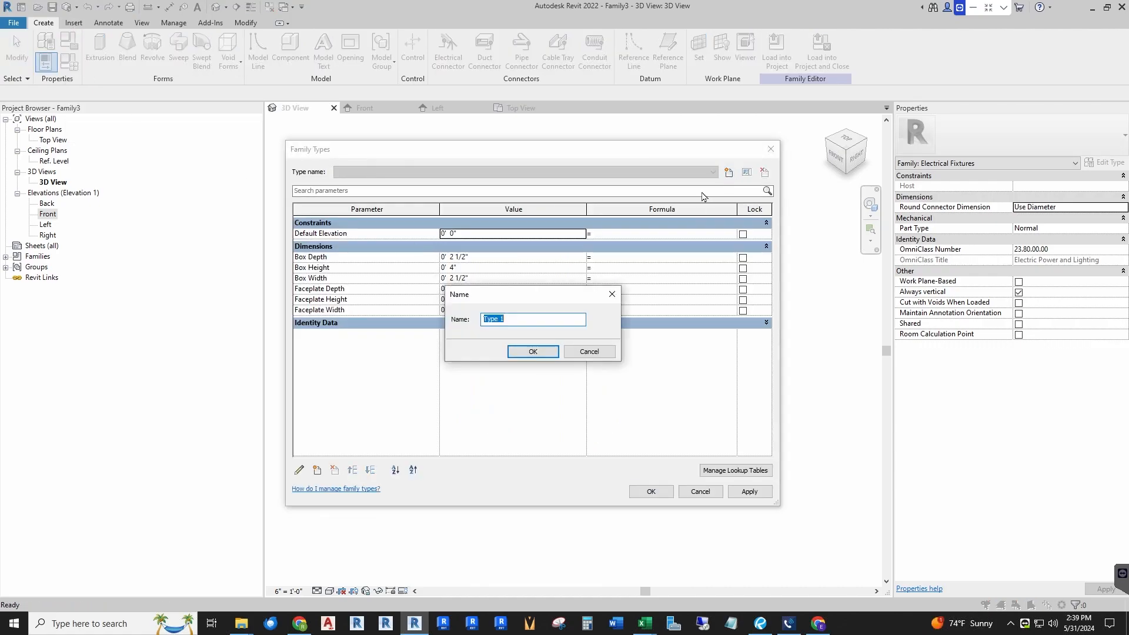
{"action": "type", "text": "Standard"}
{"action": "key", "text": "Return"}
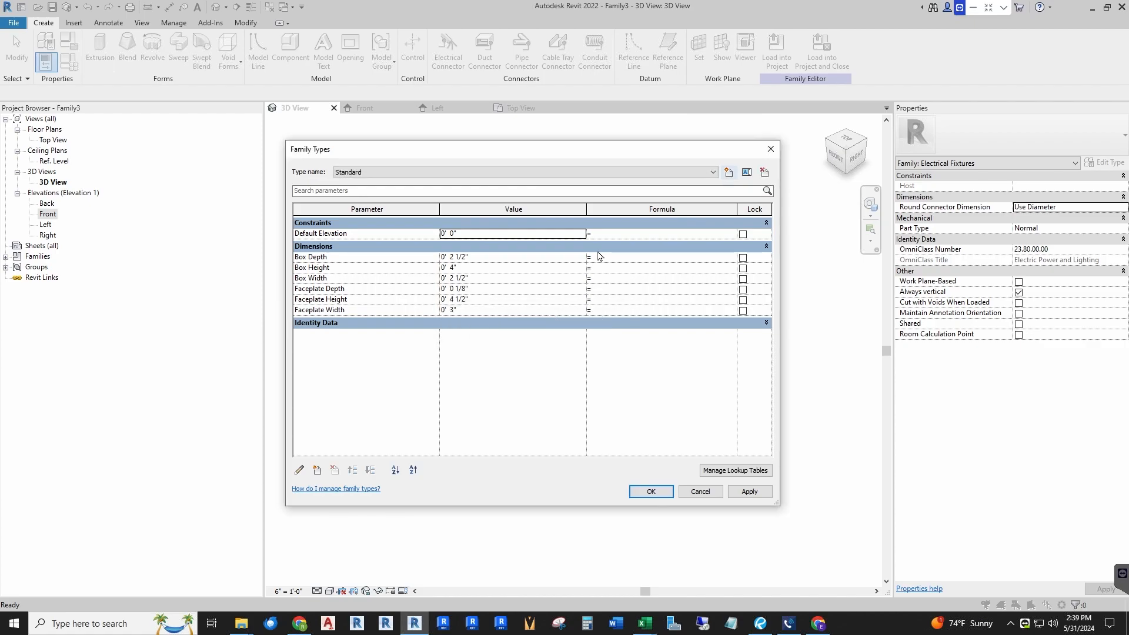
{"action": "left_click", "coordinate": [483, 234]}
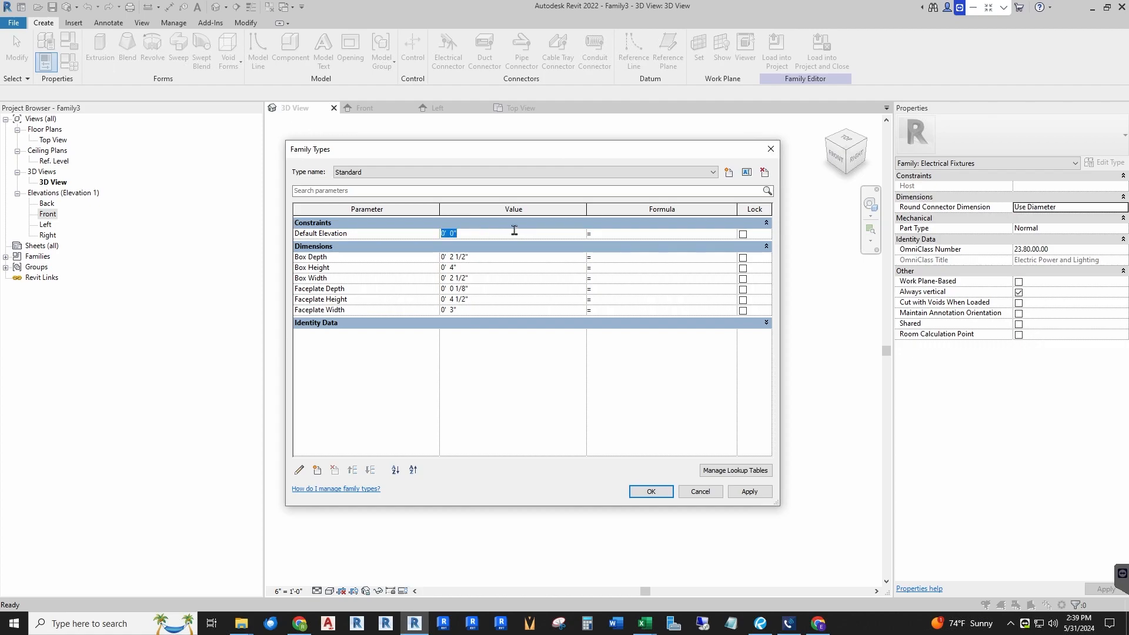
{"action": "type", "text": "1 6"}
{"action": "key", "text": "Tab"}
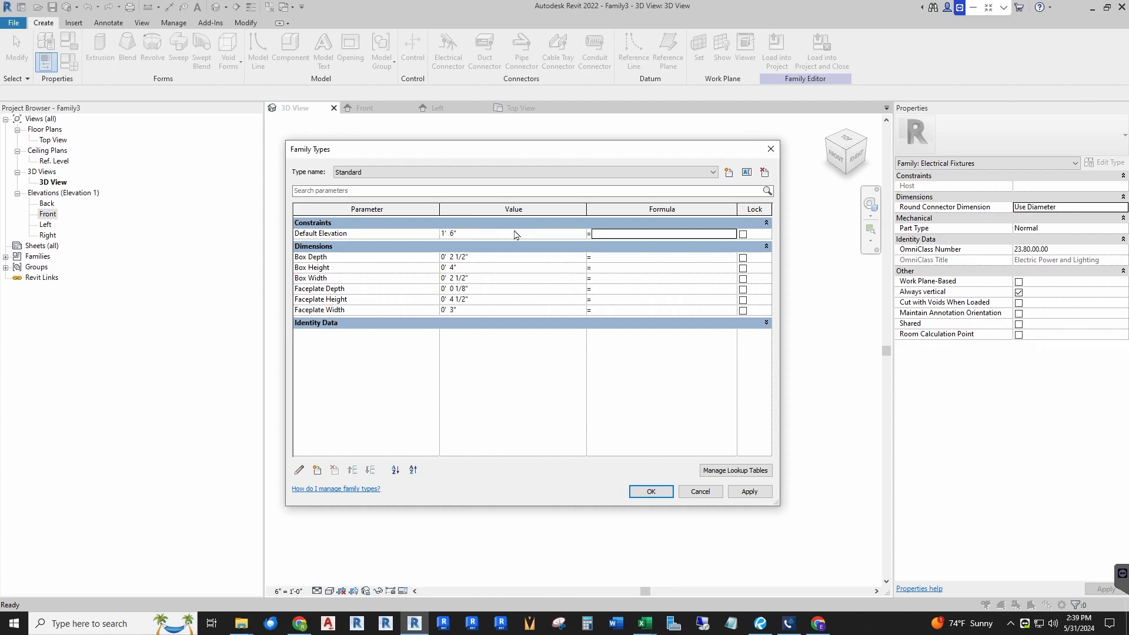
{"action": "left_click", "coordinate": [650, 492]}
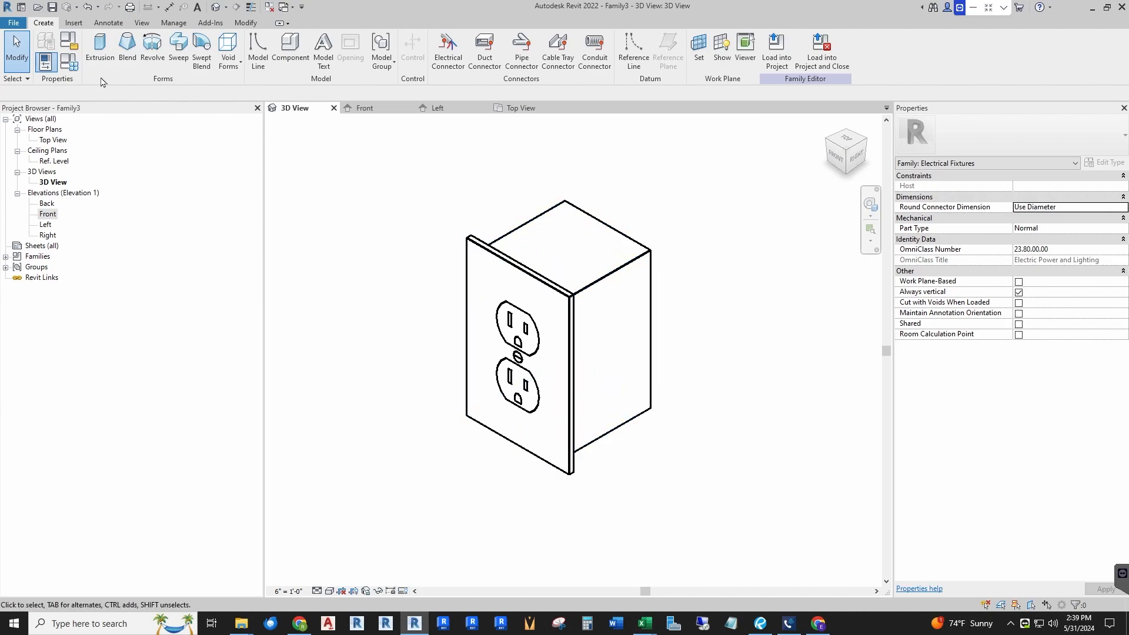
Step: Add a second family type named Counter with Default Elevation set to 3' 6"
{"action": "left_click", "coordinate": [69, 61]}
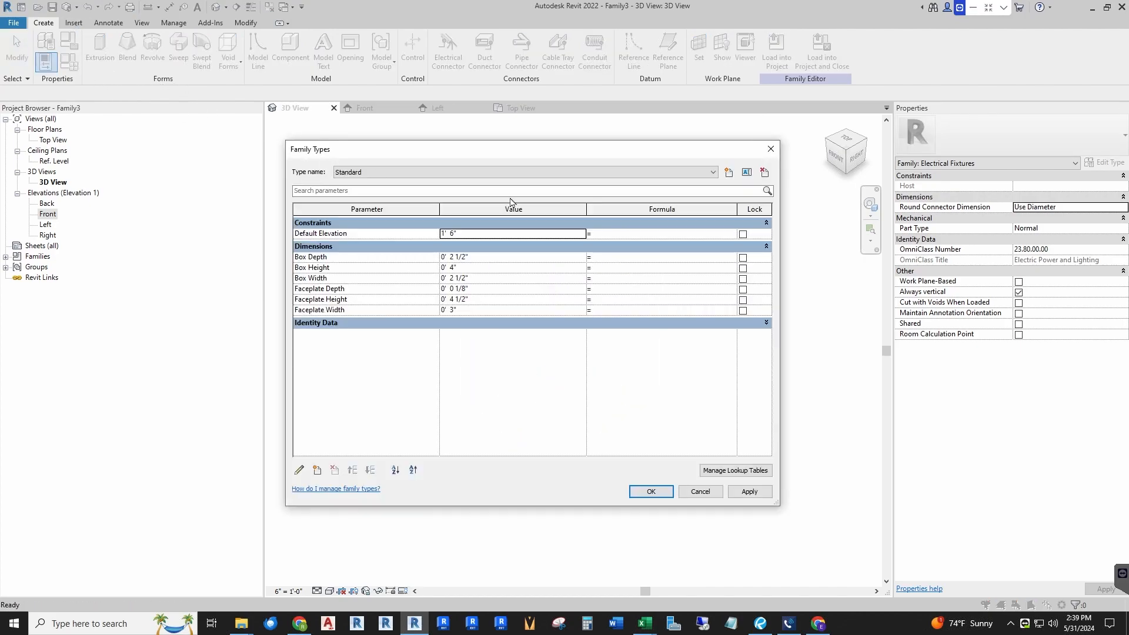
{"action": "left_click", "coordinate": [729, 172]}
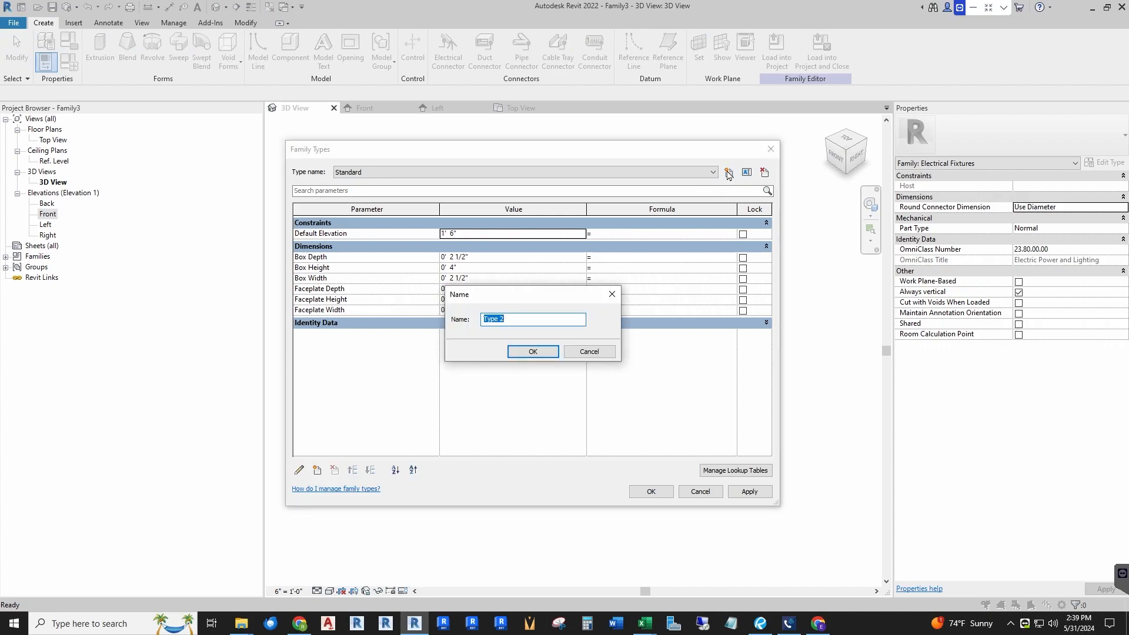
{"action": "type", "text": "Counter"}
{"action": "key", "text": "Return"}
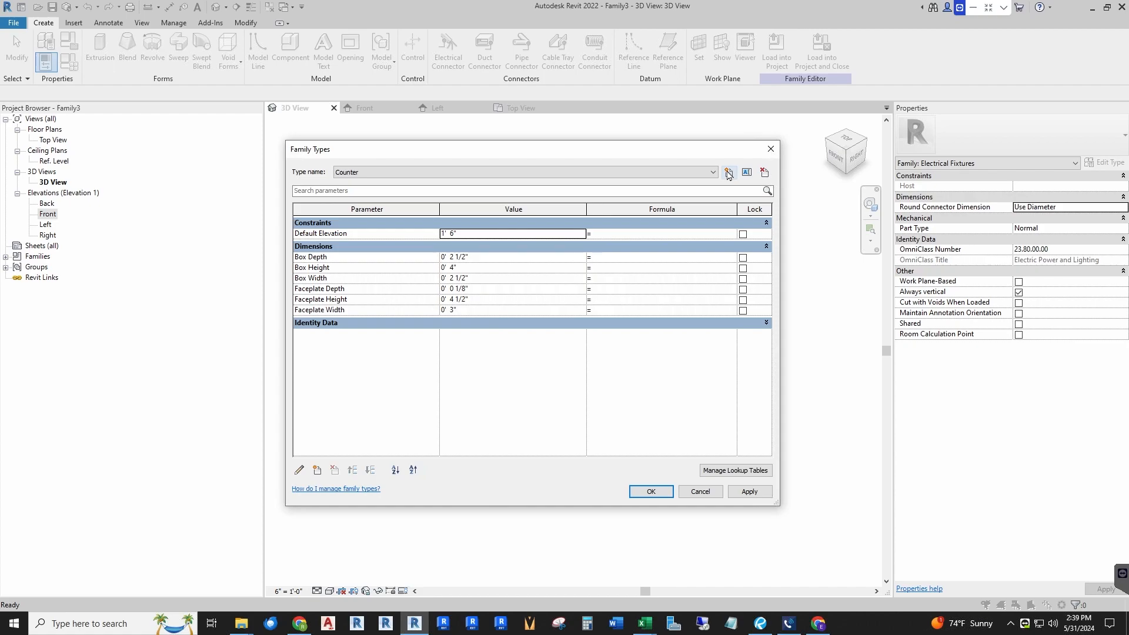
{"action": "left_click", "coordinate": [465, 232]}
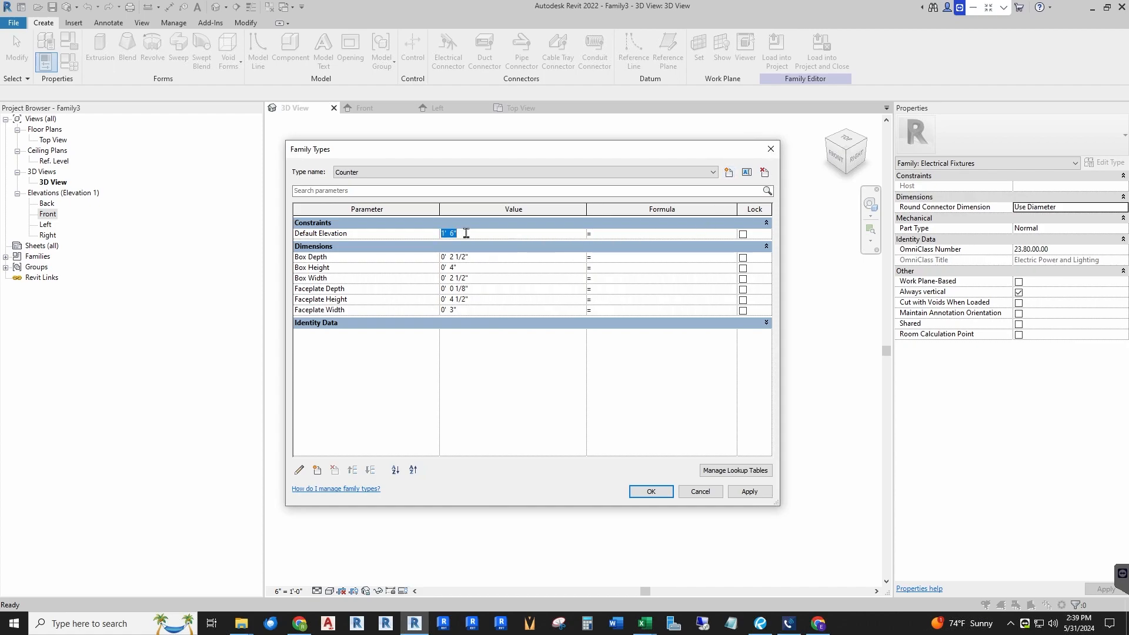
{"action": "type", "text": "42"}
{"action": "key", "text": "Tab"}
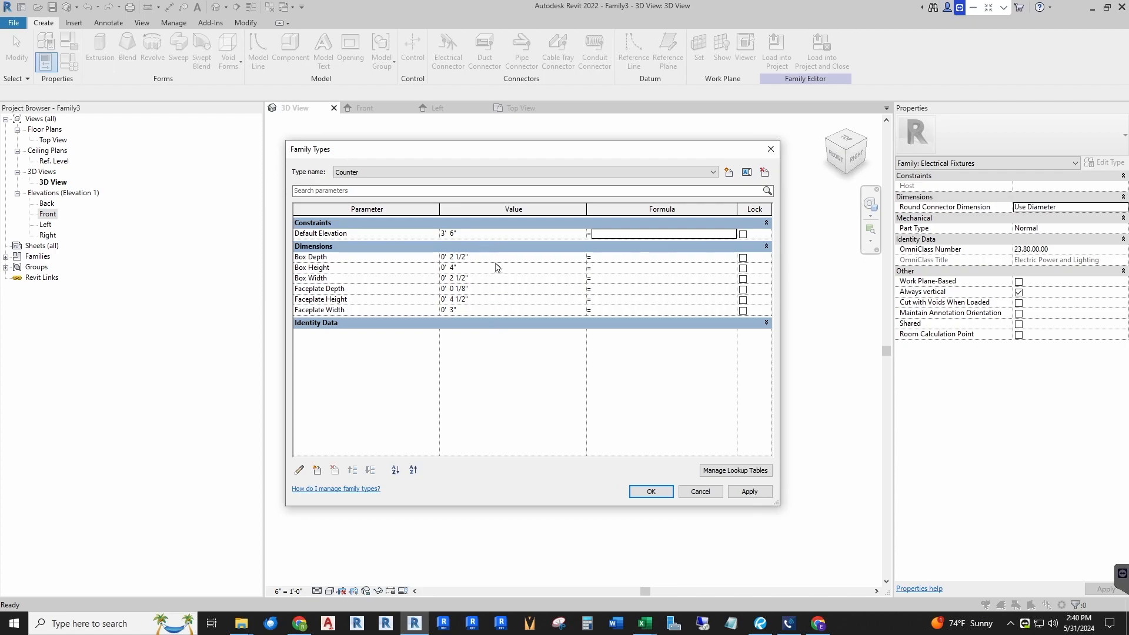
{"action": "left_click", "coordinate": [652, 492]}
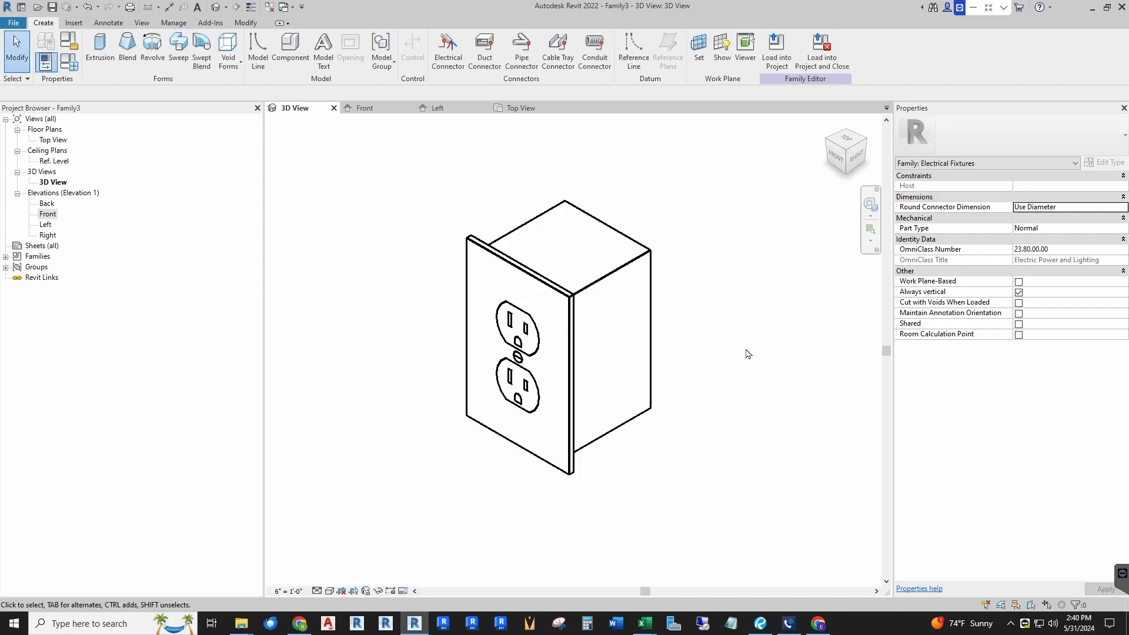
Step: Place an electrical connector on the front face of the faceplate
{"action": "scroll", "coordinate": [699, 350], "scroll_direction": "down", "scroll_amount": 3}
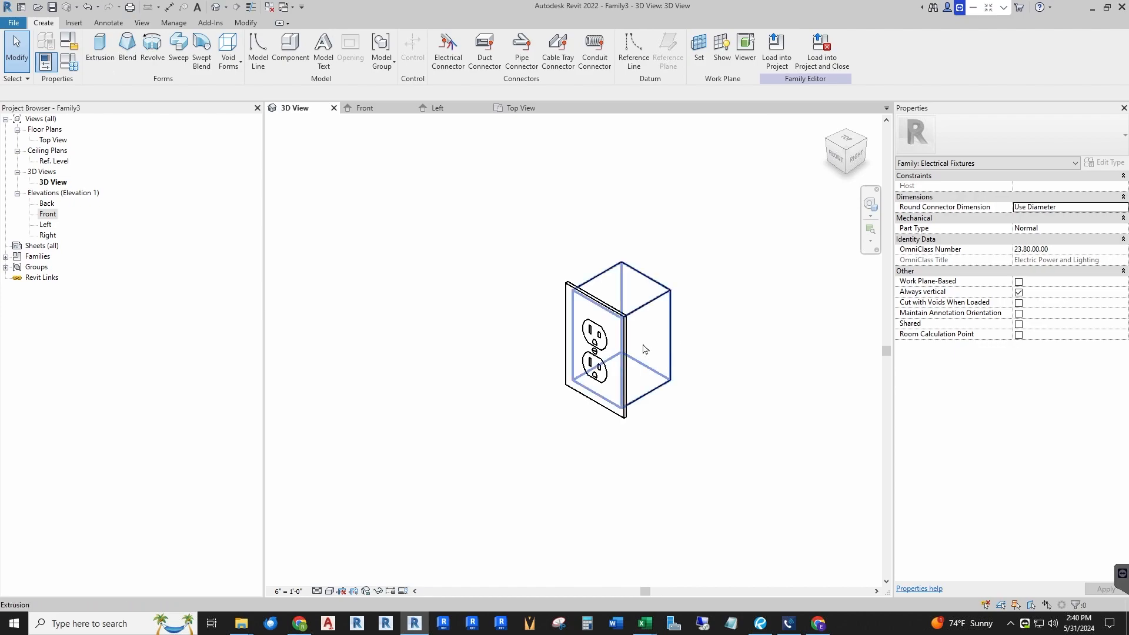
{"action": "scroll", "coordinate": [404, 396], "scroll_direction": "down", "scroll_amount": 2}
{"action": "scroll", "coordinate": [591, 364], "scroll_direction": "up", "scroll_amount": 2}
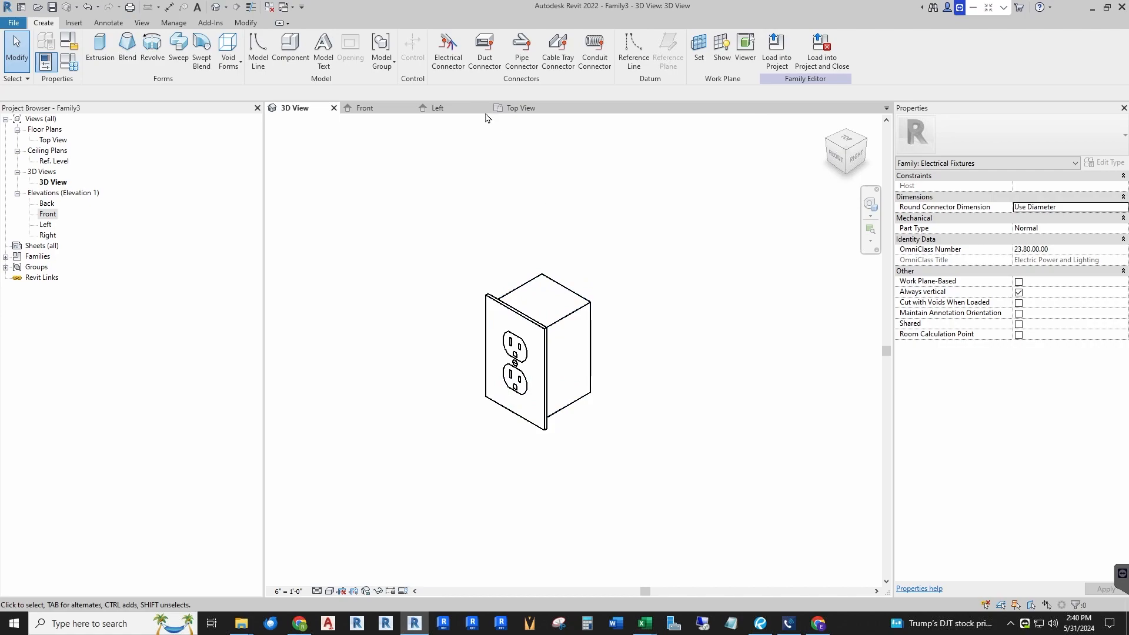
{"action": "left_click", "coordinate": [448, 52]}
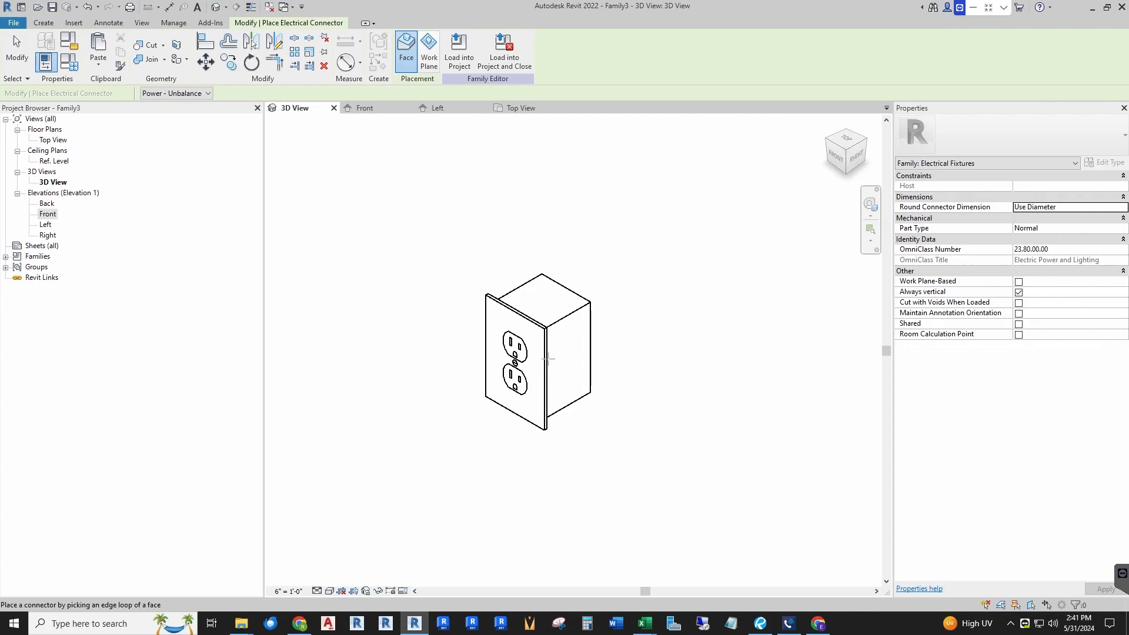
{"action": "scroll", "coordinate": [539, 351], "scroll_direction": "up", "scroll_amount": 2}
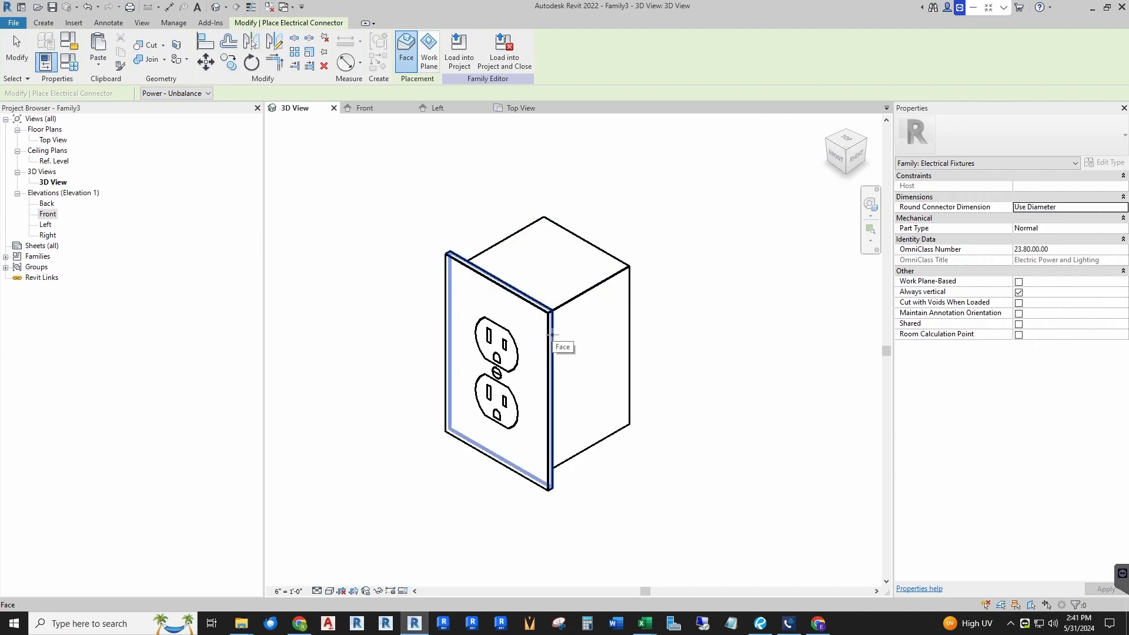
{"action": "left_click", "coordinate": [551, 334]}
{"action": "scroll", "coordinate": [551, 334], "scroll_direction": "down", "scroll_amount": 6}
{"action": "key", "text": "Escape"}
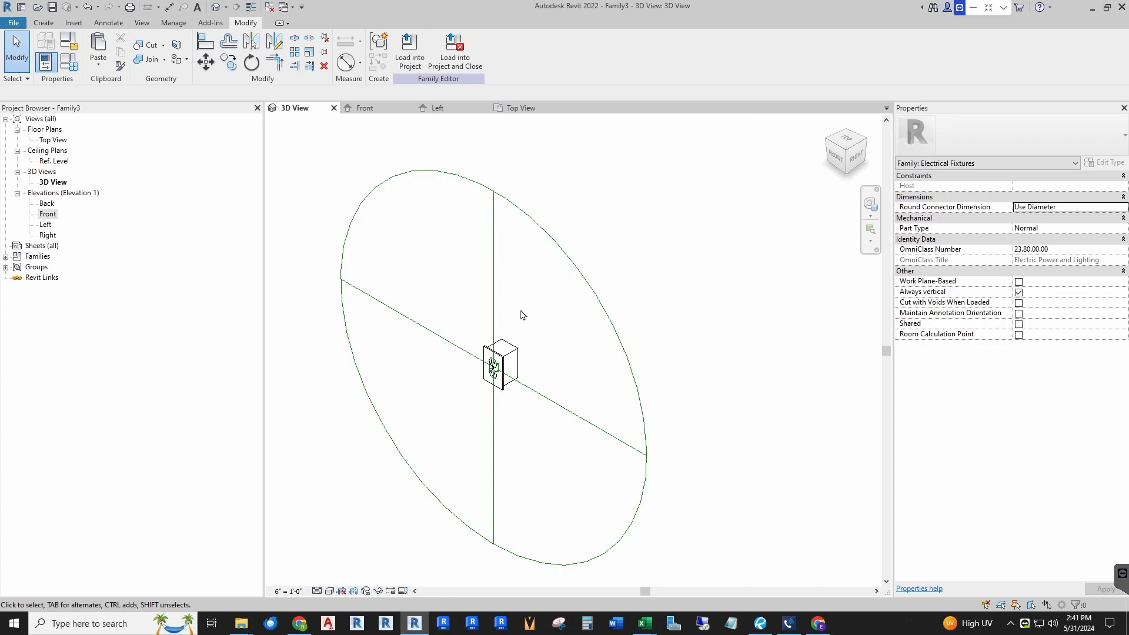
{"action": "left_click", "coordinate": [573, 272]}
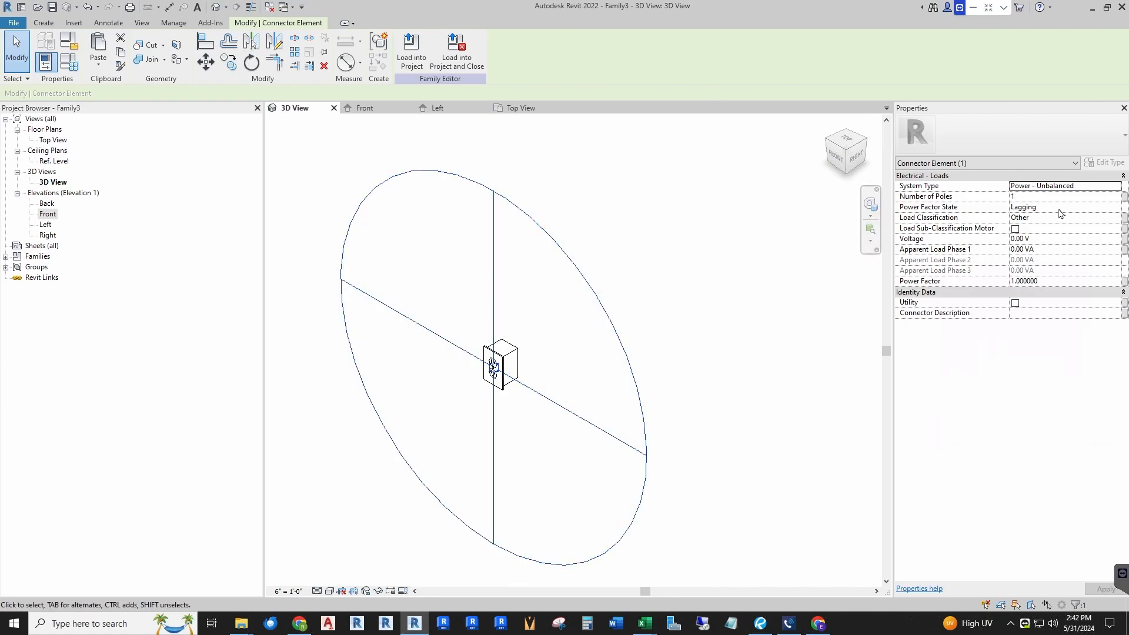
{"action": "left_click", "coordinate": [68, 61]}
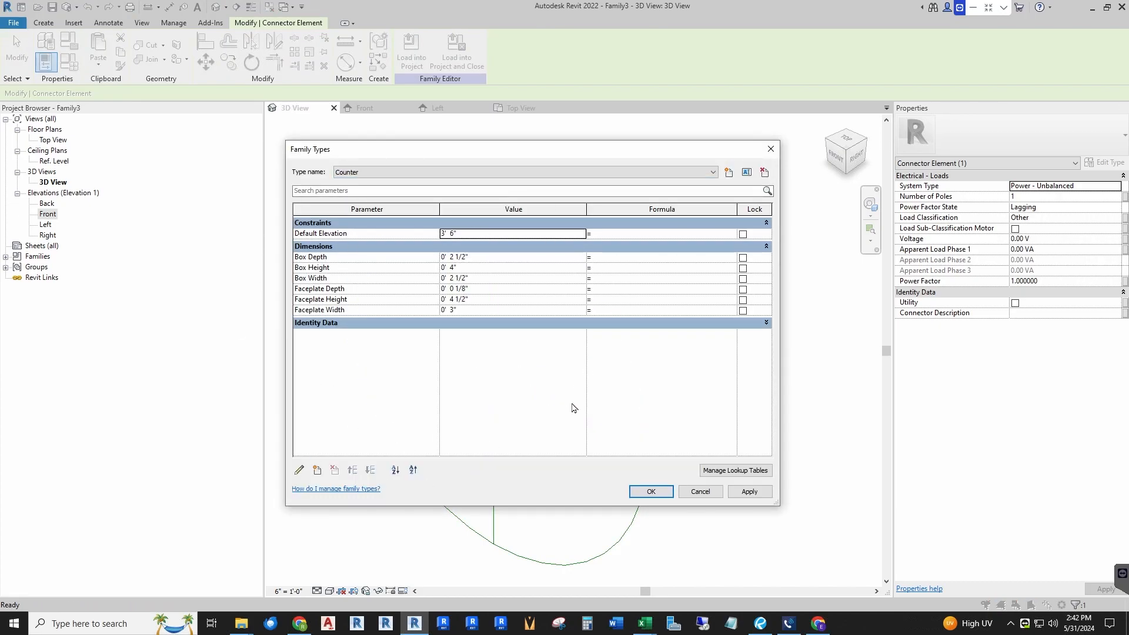
{"action": "left_click", "coordinate": [704, 492]}
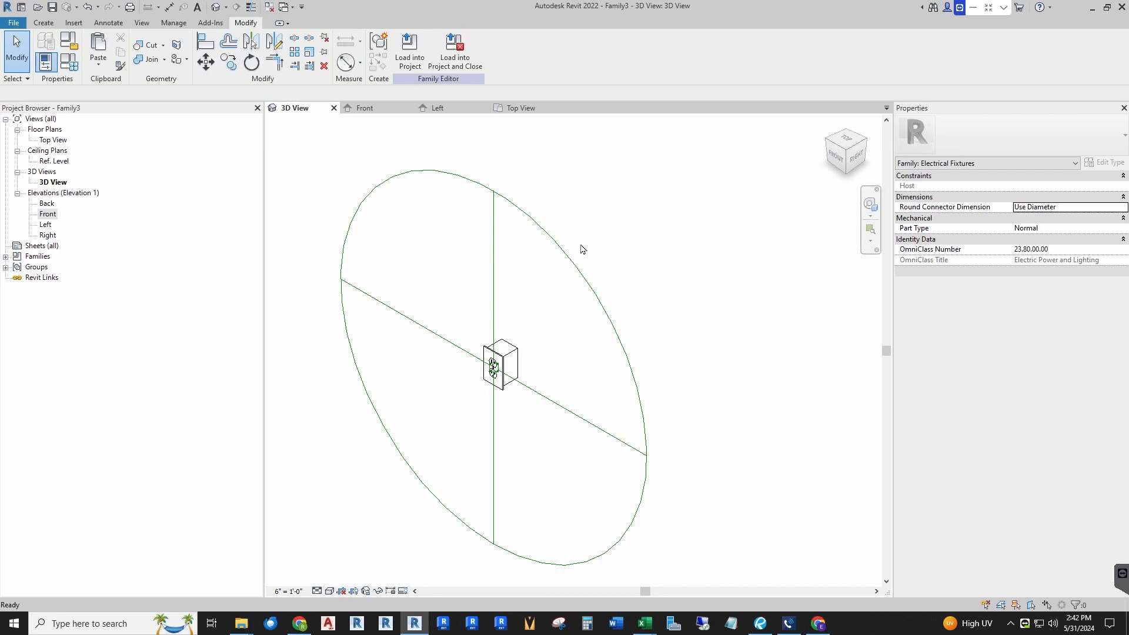
Step: Associate the connector's Voltage with a new type parameter named Voltage, grouped under Electrical
{"action": "left_click", "coordinate": [559, 253]}
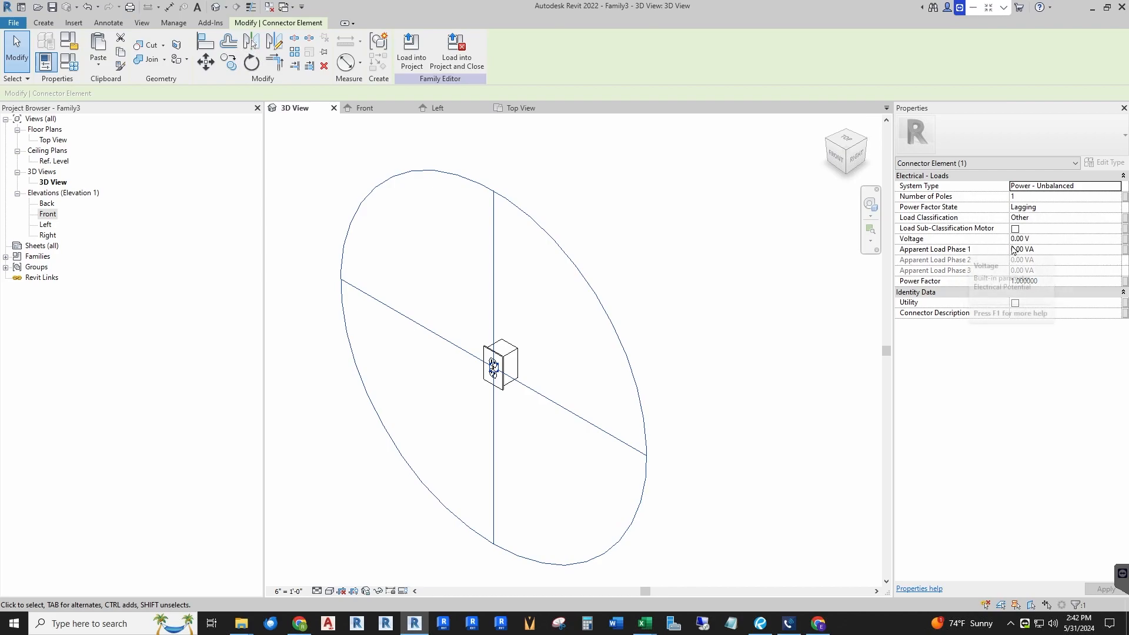
{"action": "left_click", "coordinate": [1126, 242]}
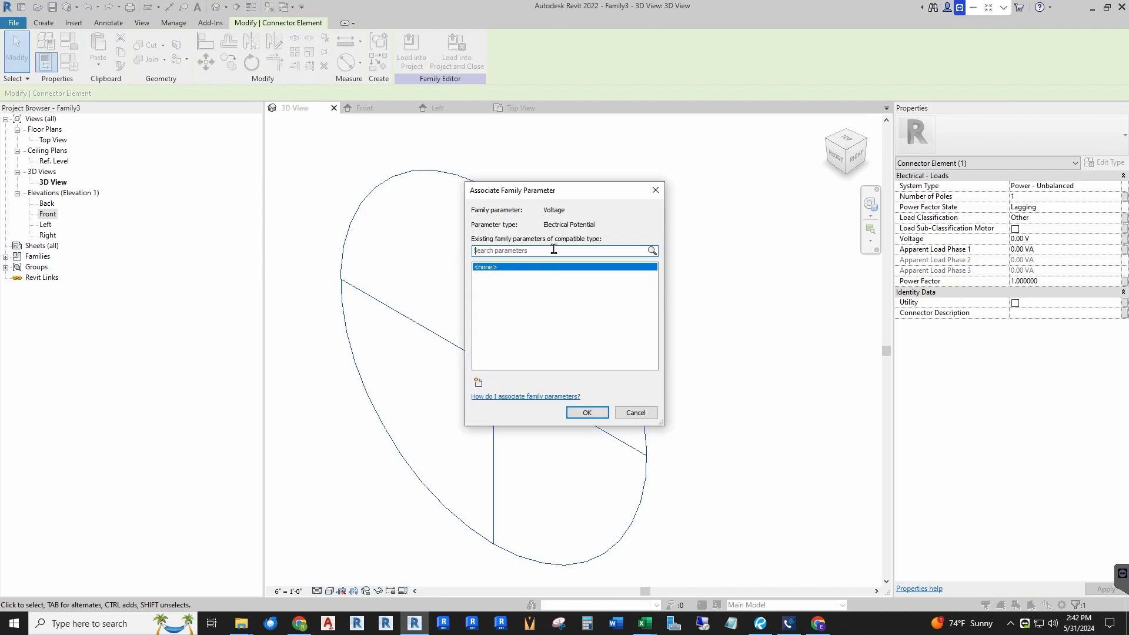
{"action": "left_click", "coordinate": [478, 382]}
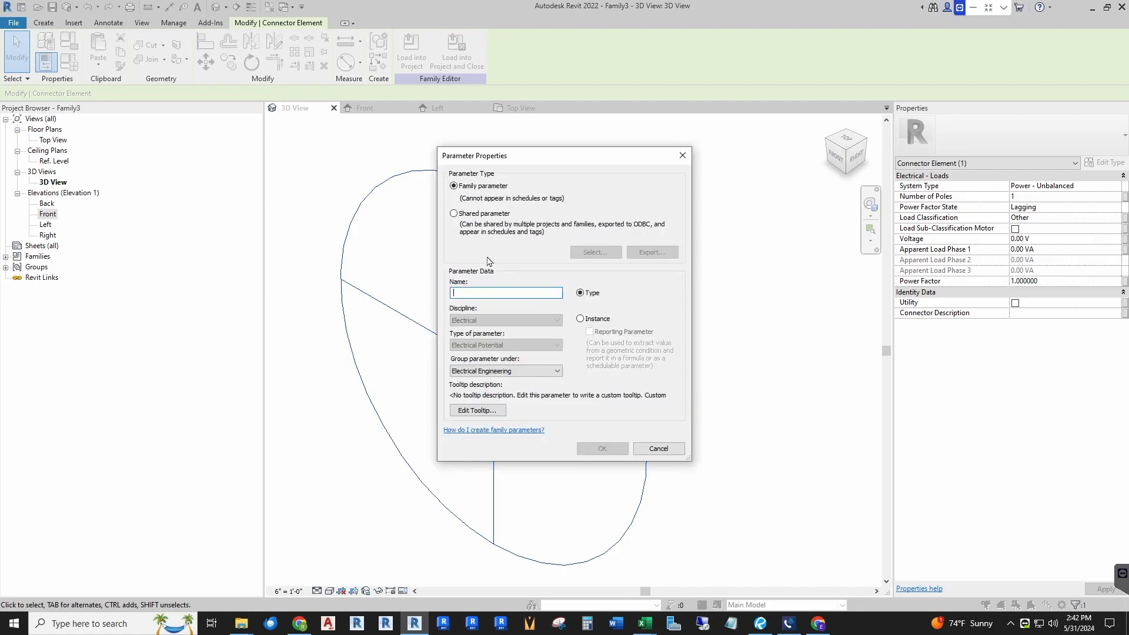
{"action": "type", "text": "Voltage"}
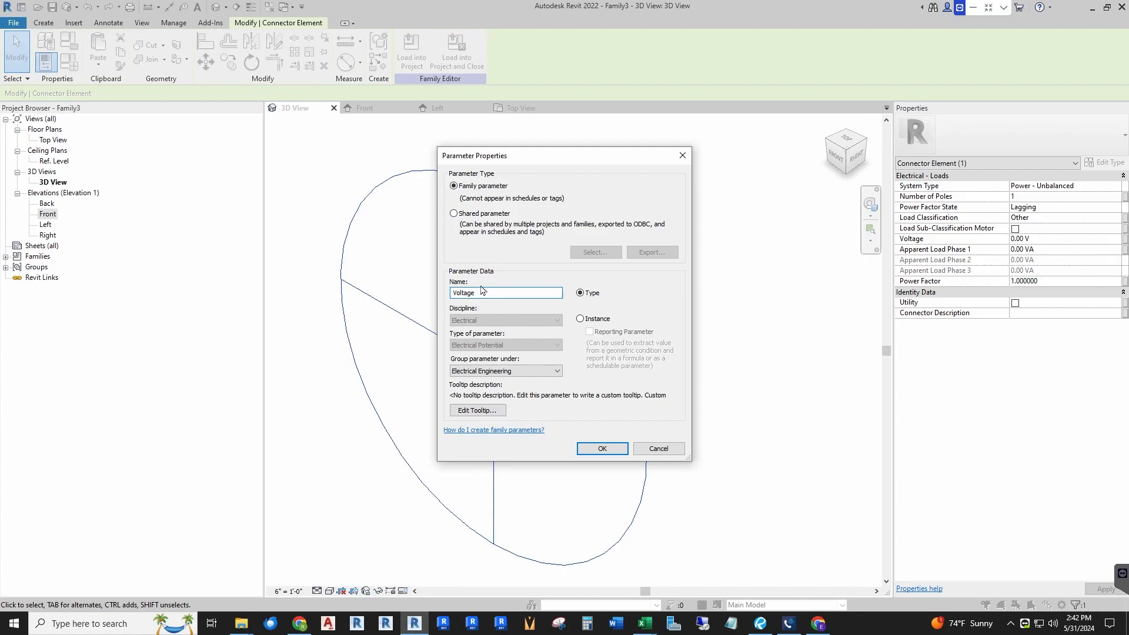
{"action": "left_click", "coordinate": [520, 373]}
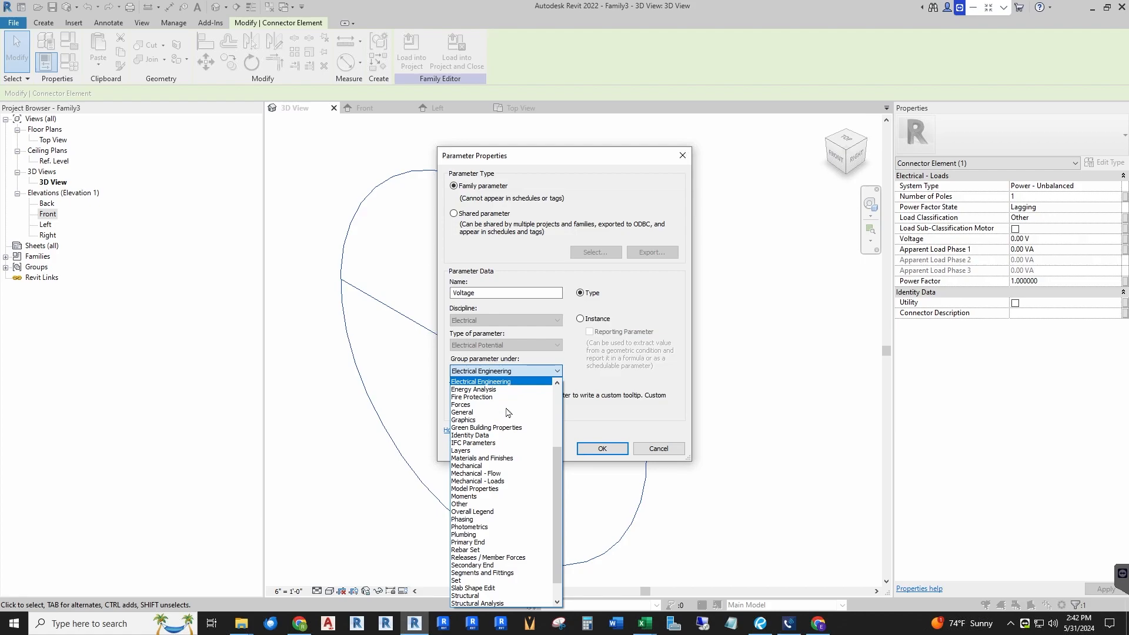
{"action": "scroll", "coordinate": [508, 412], "scroll_direction": "up", "scroll_amount": 2}
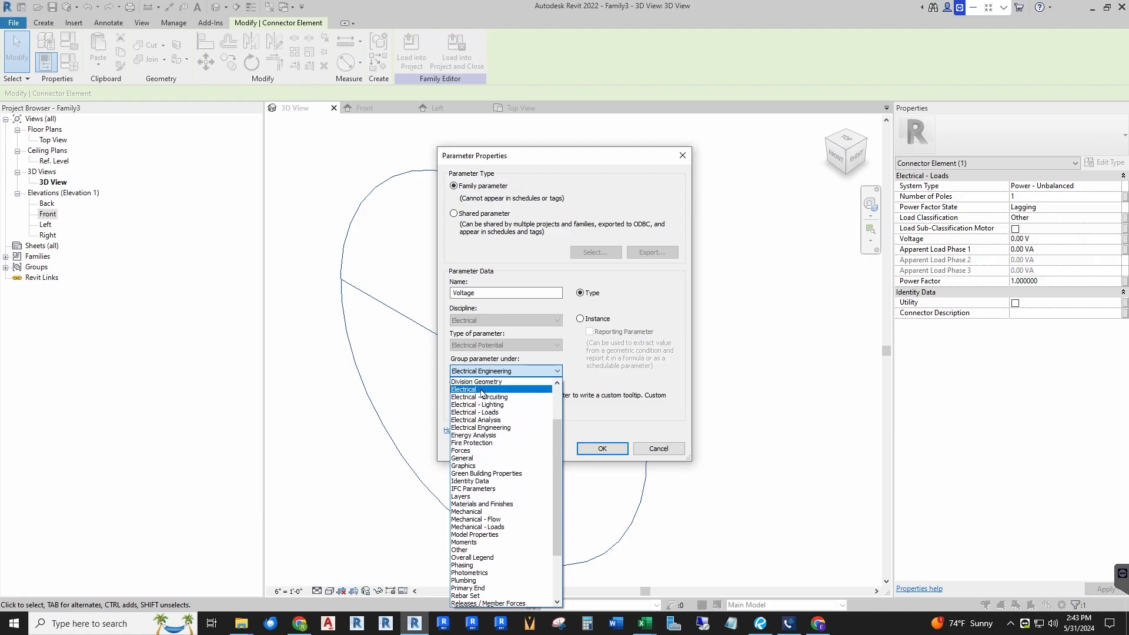
{"action": "left_click", "coordinate": [481, 390]}
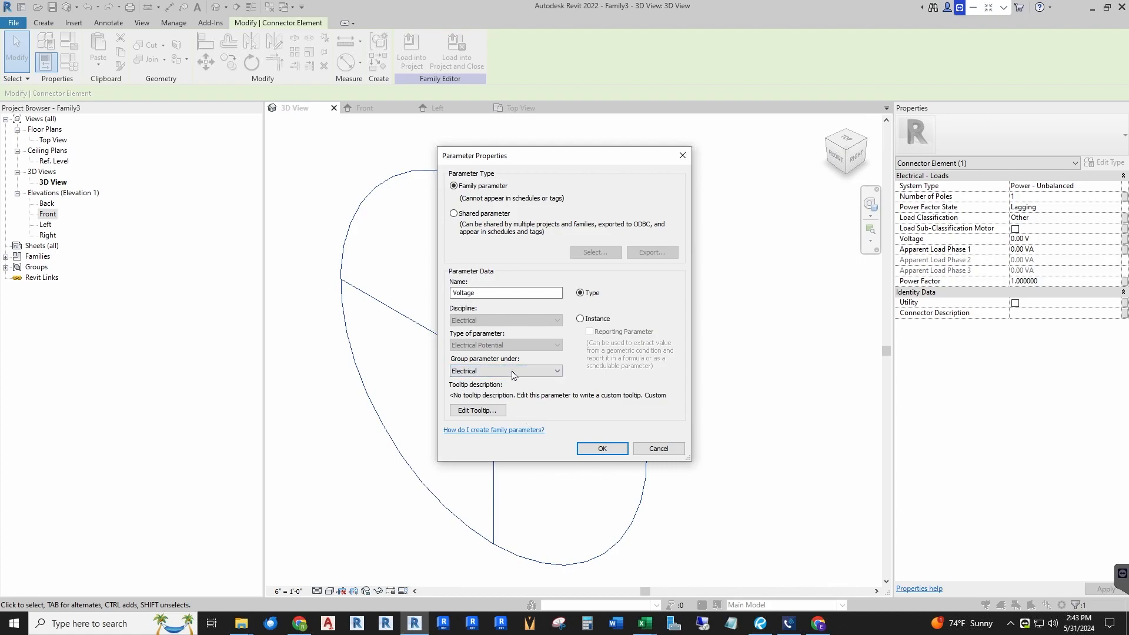
{"action": "left_click", "coordinate": [591, 450]}
{"action": "left_click", "coordinate": [586, 412]}
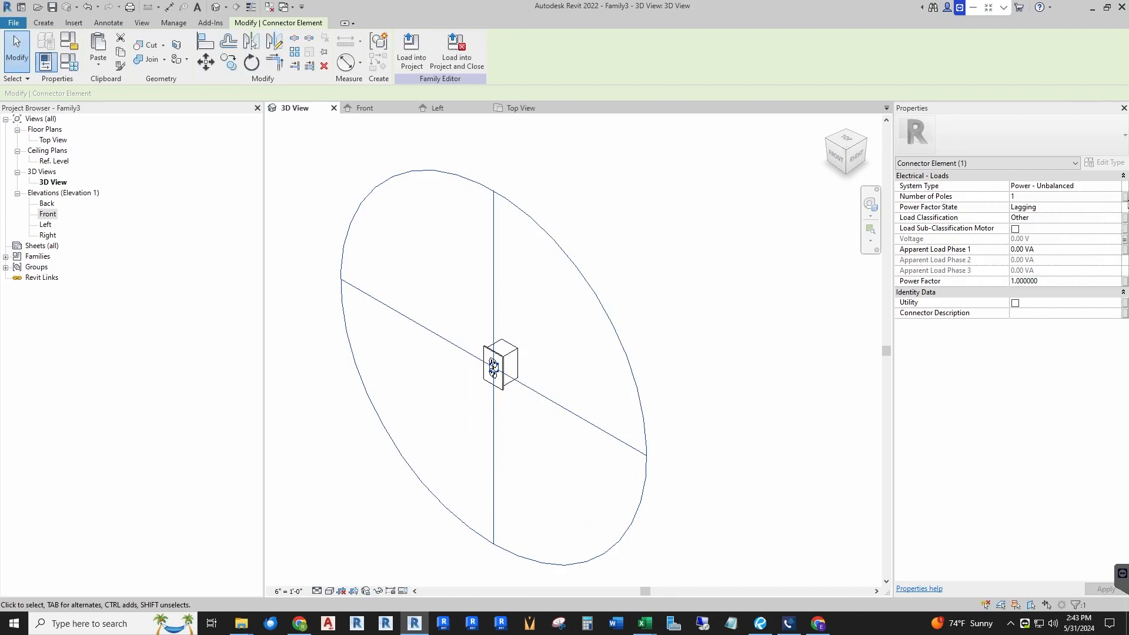
Step: Associate the connector's Number of Poles with a new type parameter named Poles, grouped under Electrical
{"action": "left_click", "coordinate": [1125, 199]}
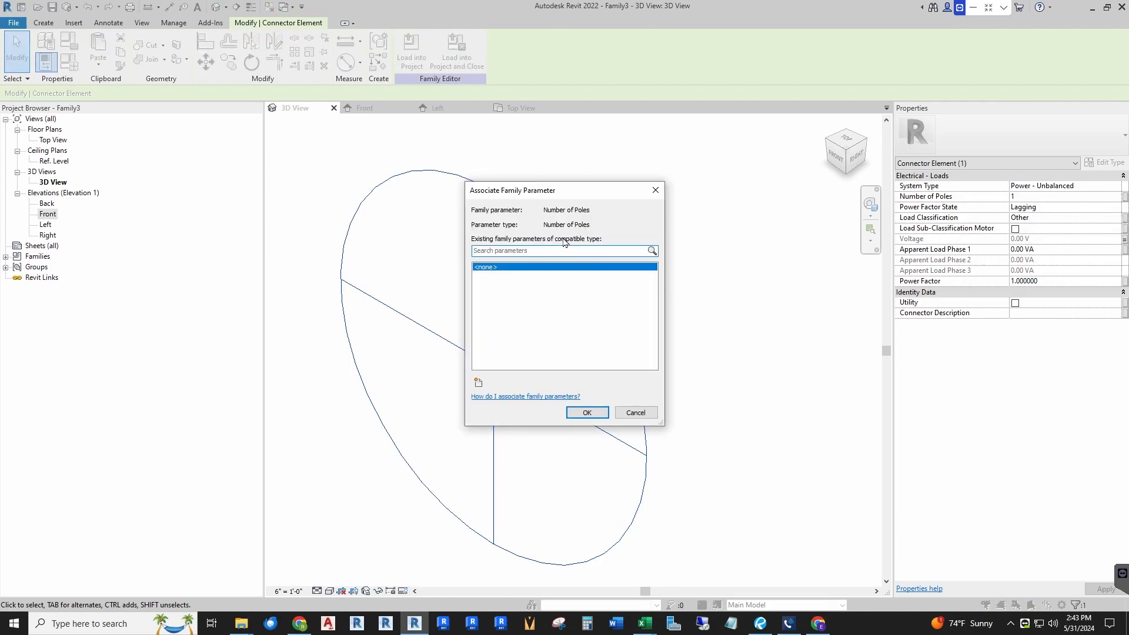
{"action": "left_click", "coordinate": [478, 382]}
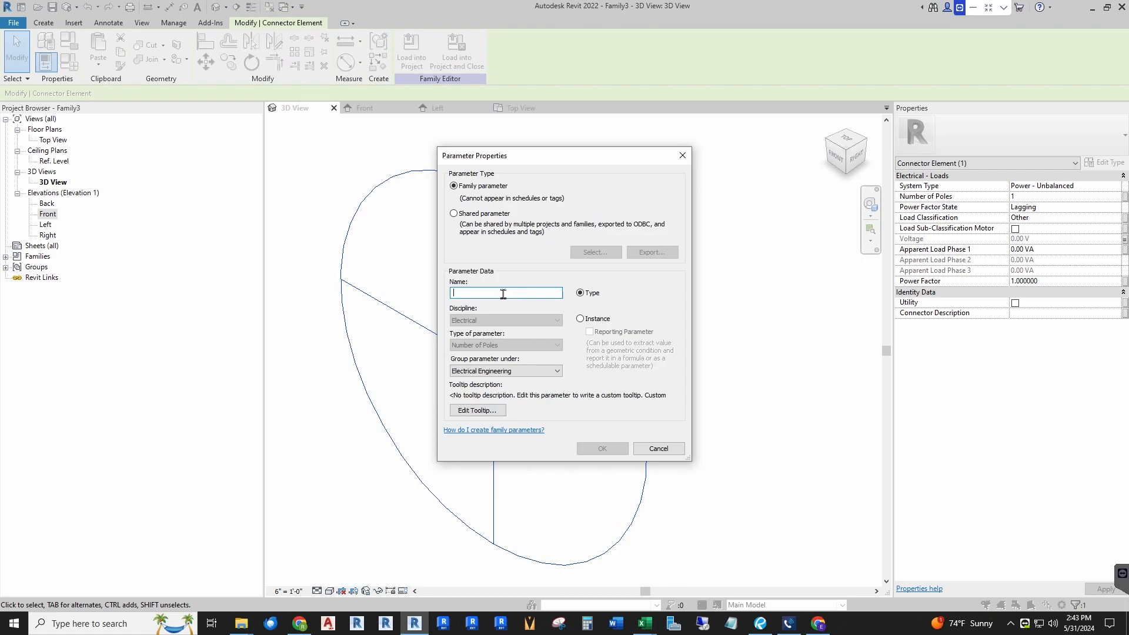
{"action": "type", "text": "Poles"}
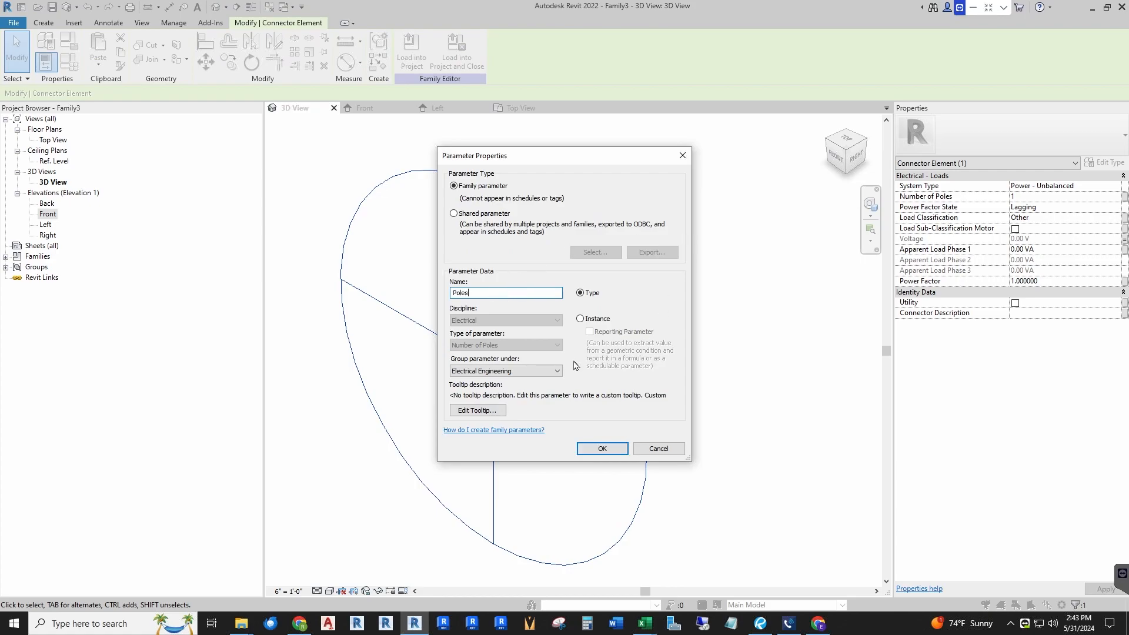
{"action": "left_click", "coordinate": [556, 373]}
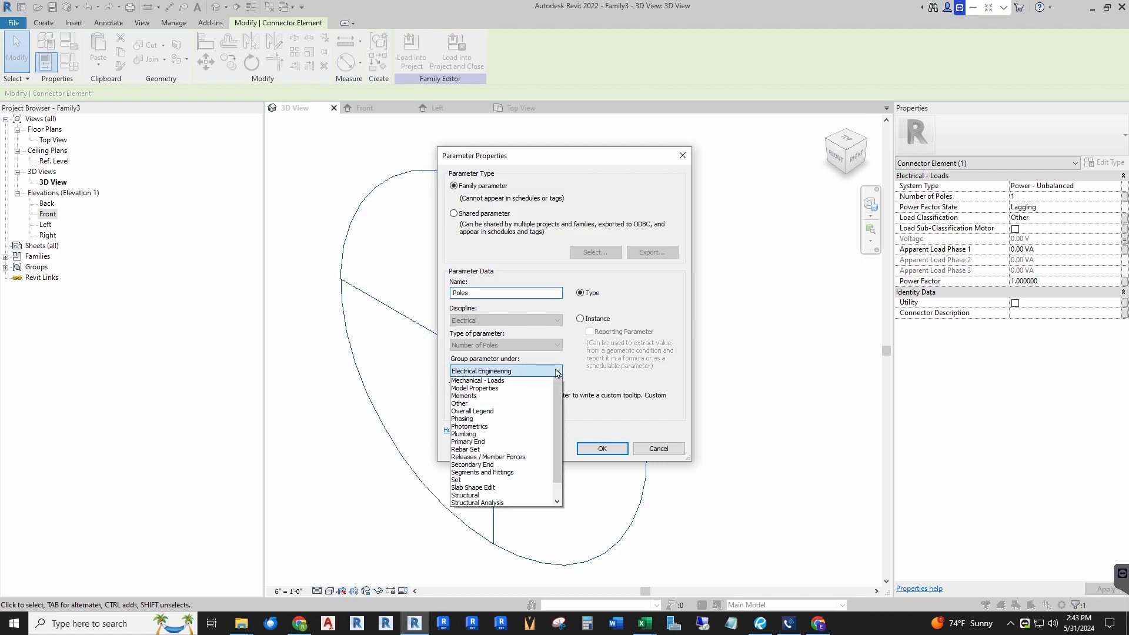
{"action": "scroll", "coordinate": [485, 421], "scroll_direction": "up", "scroll_amount": 3}
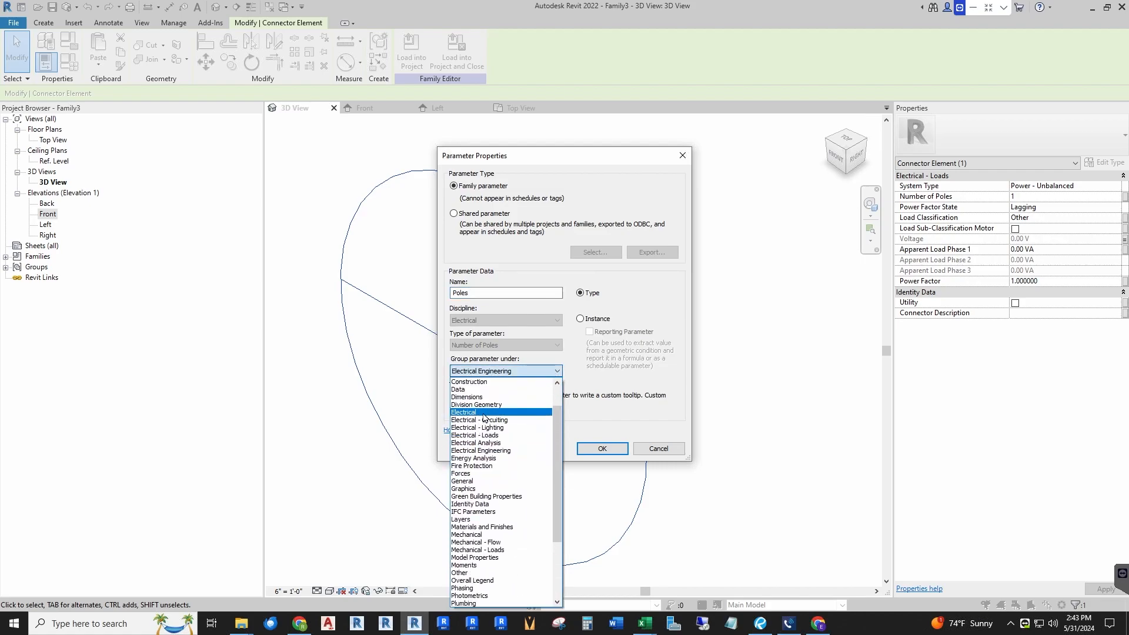
{"action": "left_click", "coordinate": [486, 413]}
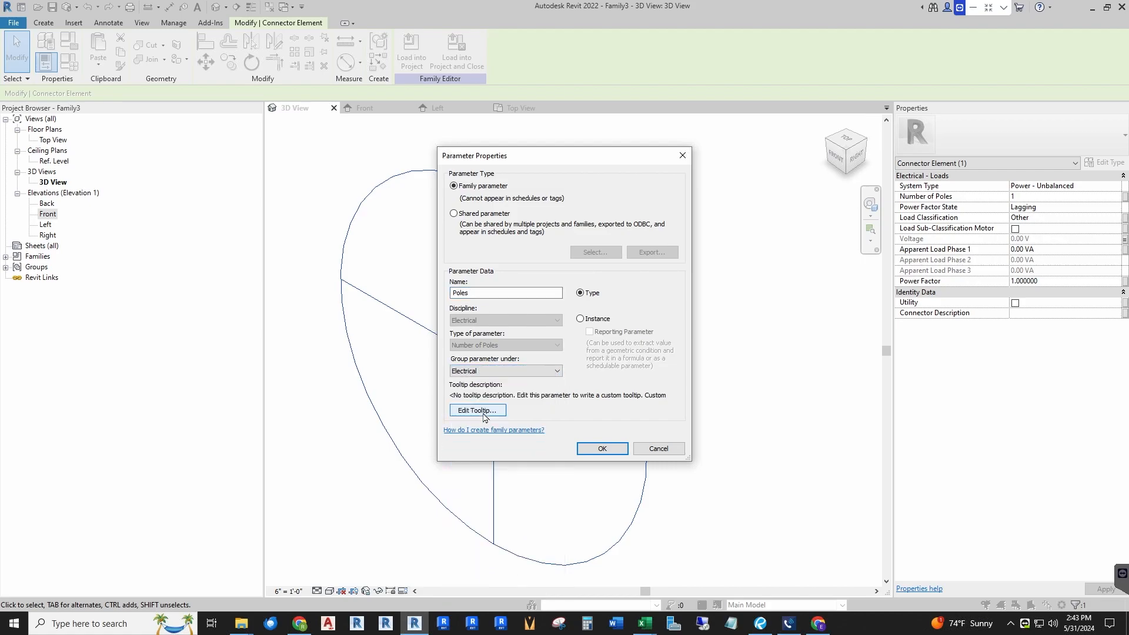
{"action": "left_click", "coordinate": [580, 446]}
{"action": "left_click", "coordinate": [586, 413]}
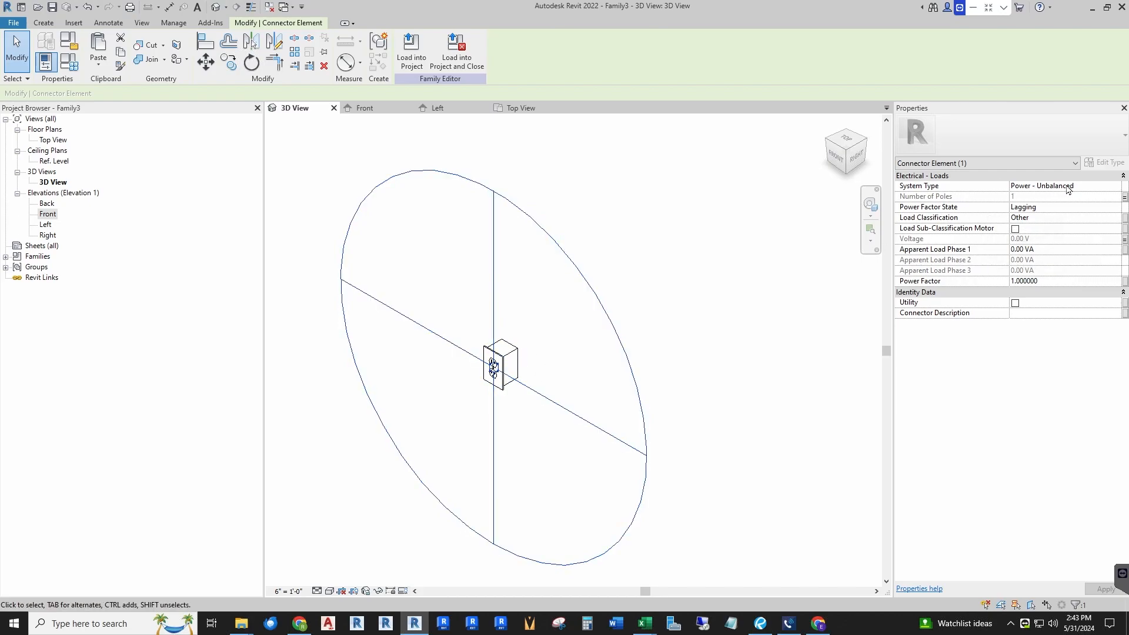
Step: Set the connector's System Type to Power - Balanced
{"action": "left_click", "coordinate": [1115, 190]}
{"action": "left_click", "coordinate": [1115, 189]}
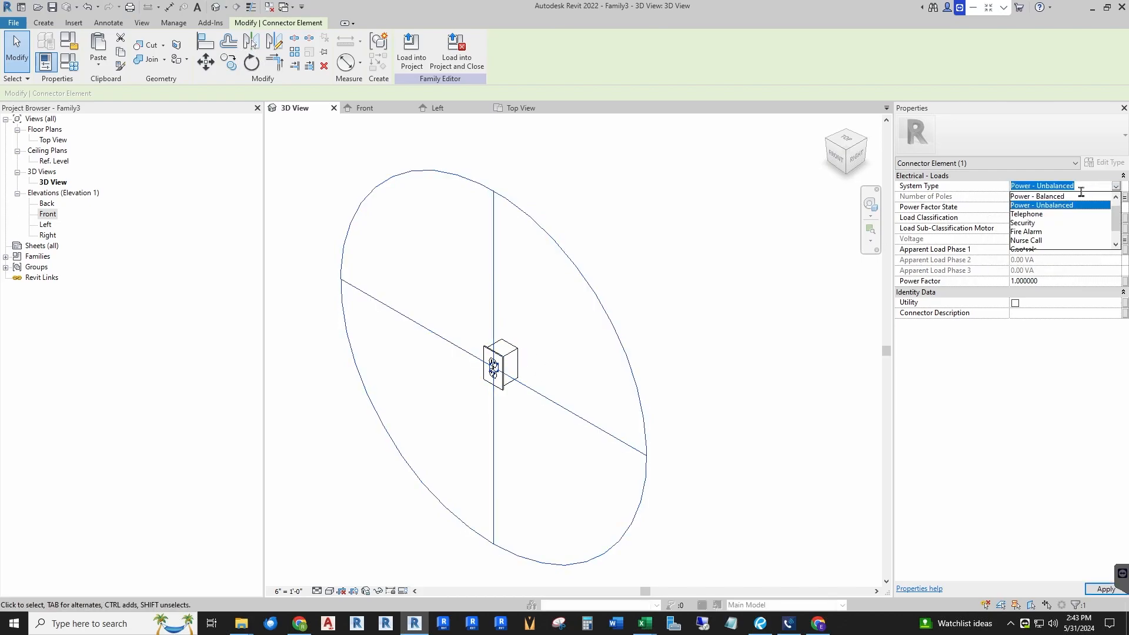
{"action": "left_click", "coordinate": [1060, 202]}
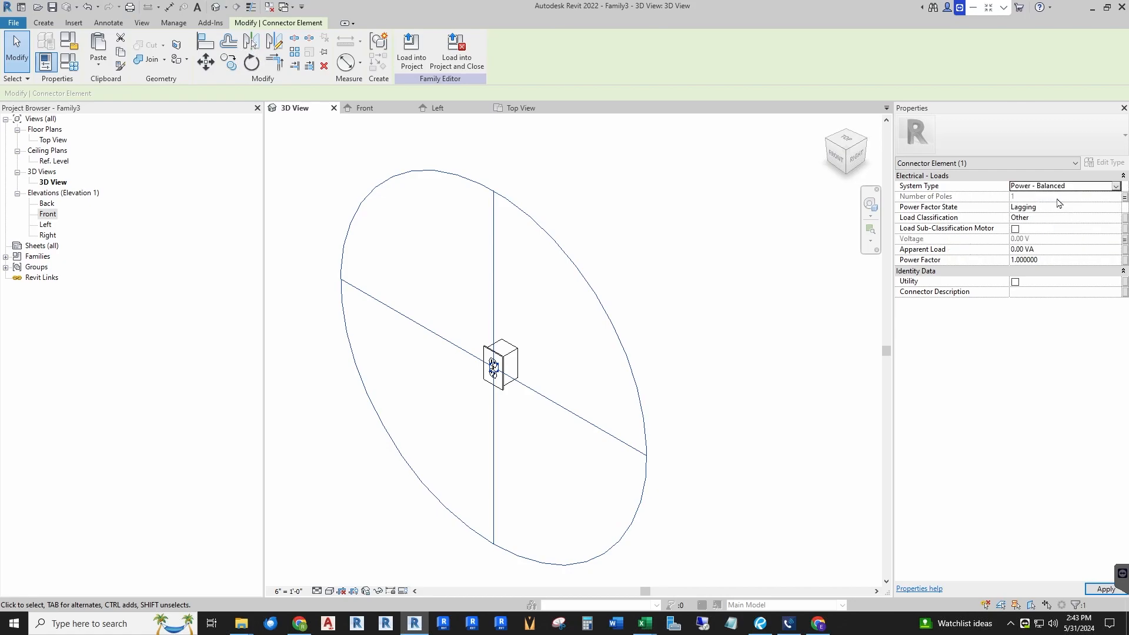
{"action": "left_click", "coordinate": [1115, 186]}
{"action": "left_click", "coordinate": [1040, 224]}
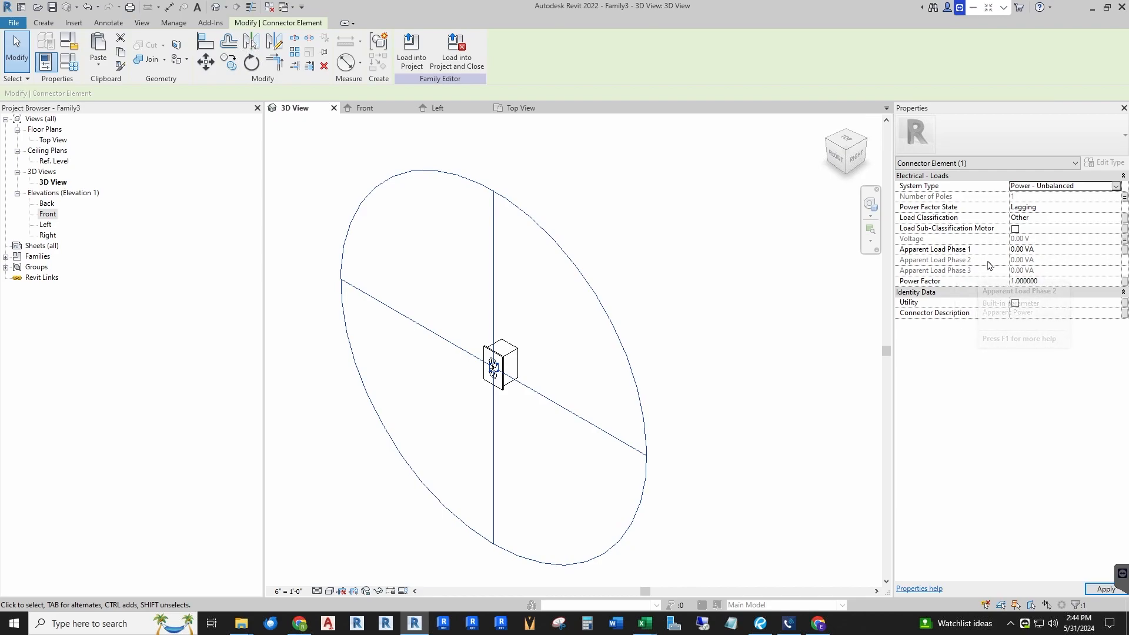
{"action": "left_click", "coordinate": [1117, 191]}
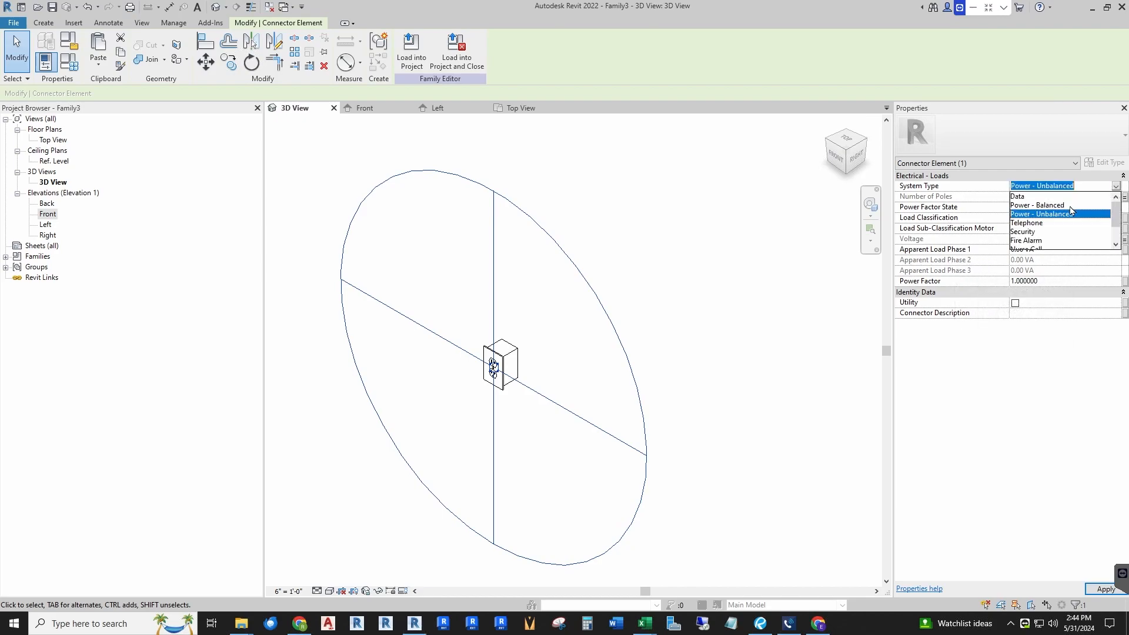
{"action": "left_click", "coordinate": [1056, 206]}
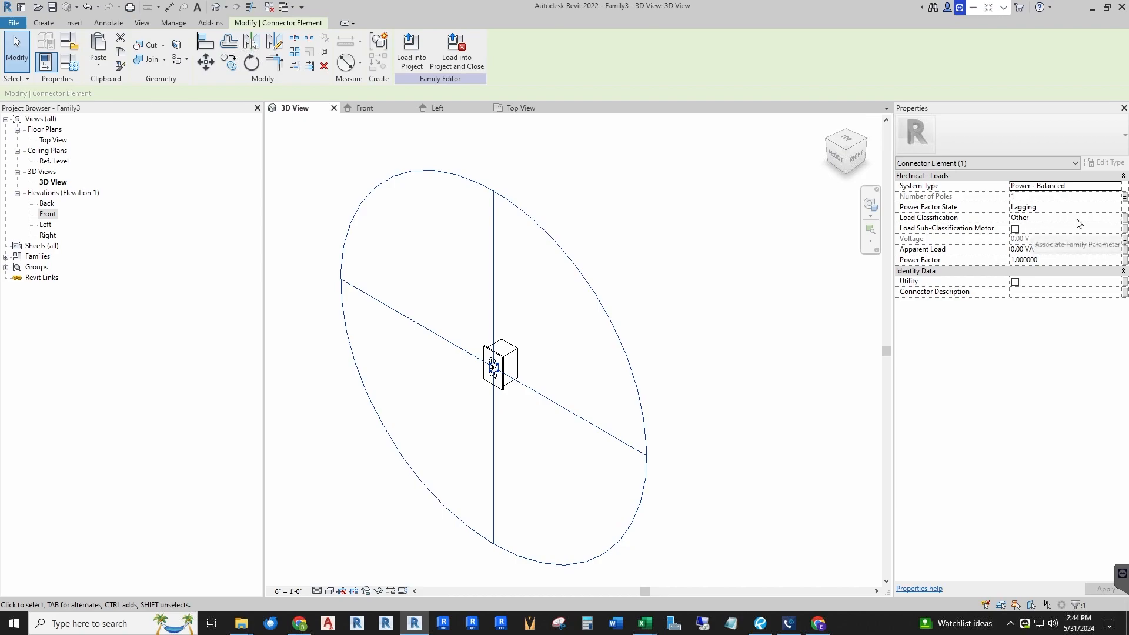
Step: Associate the connector's Load Classification with a new type parameter named Load Classification, grouped under Electrical
{"action": "left_click", "coordinate": [1125, 219]}
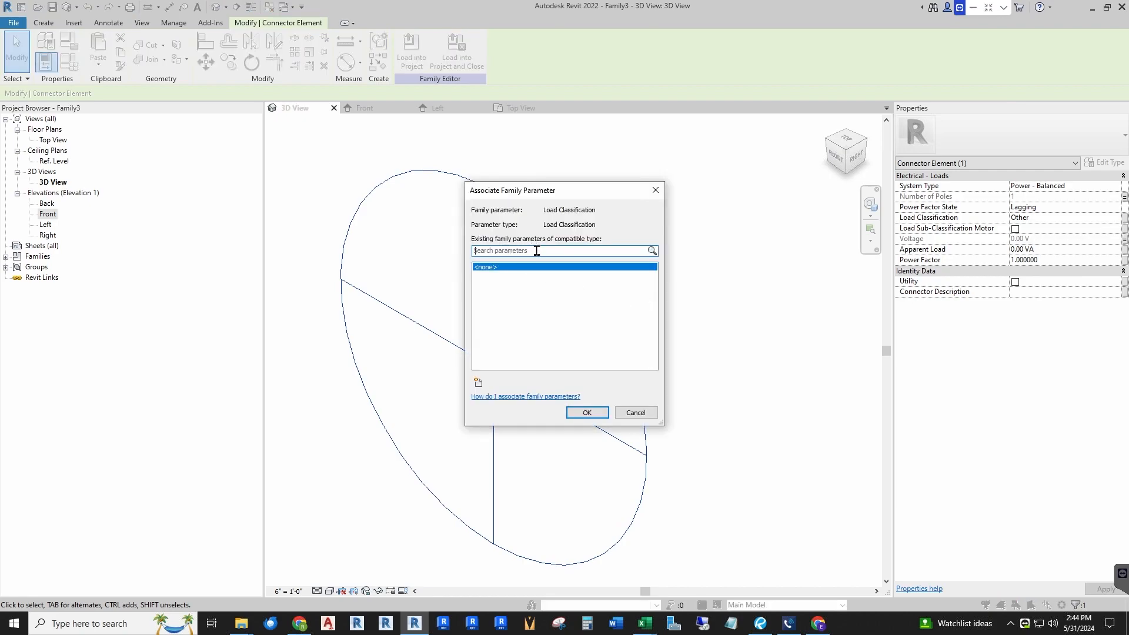
{"action": "left_click", "coordinate": [479, 383]}
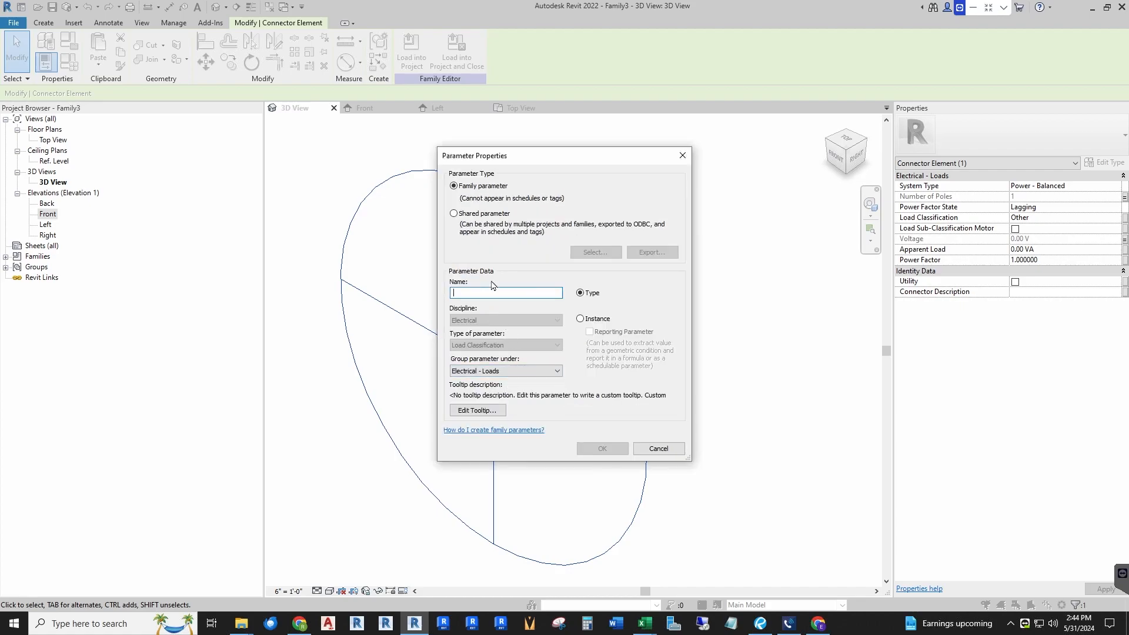
{"action": "type", "text": "Load Classification"}
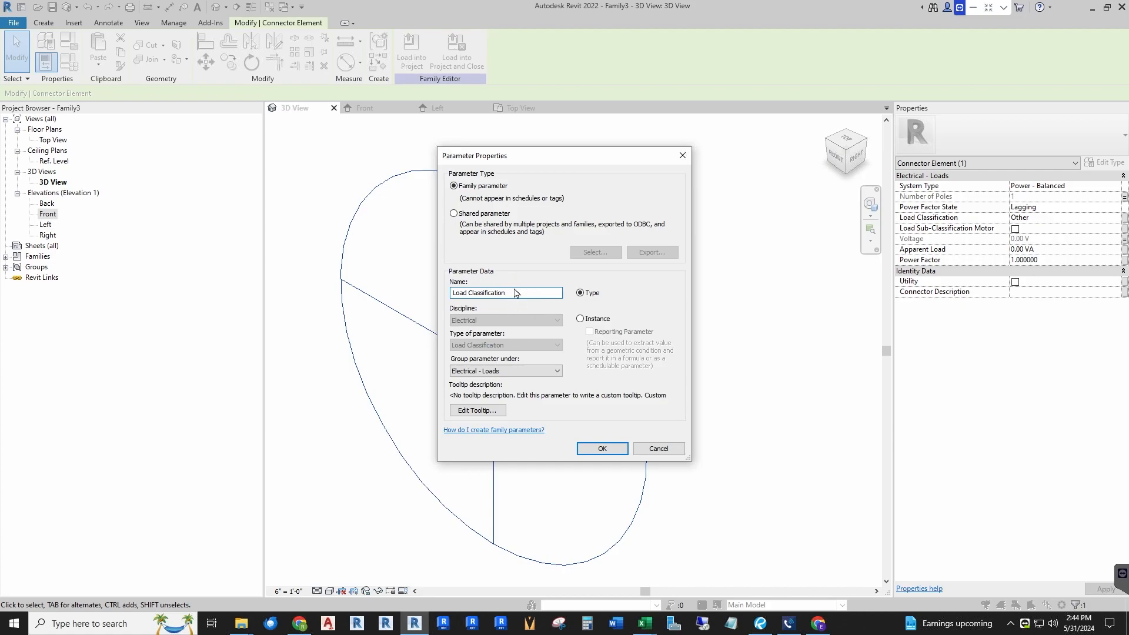
{"action": "left_click", "coordinate": [520, 370]}
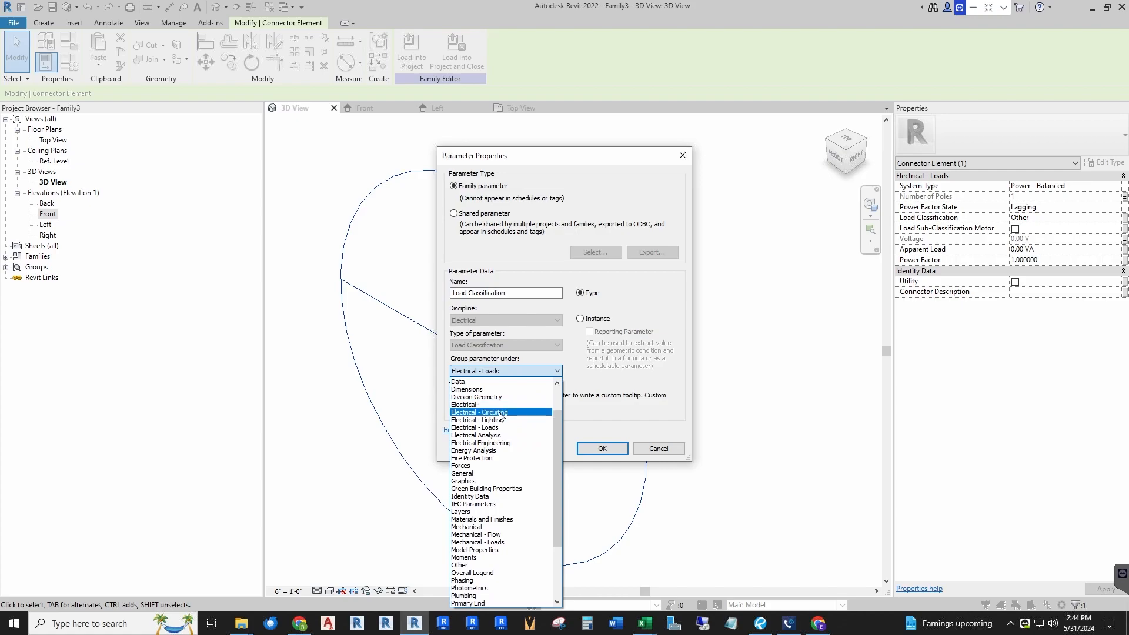
{"action": "left_click", "coordinate": [465, 405]}
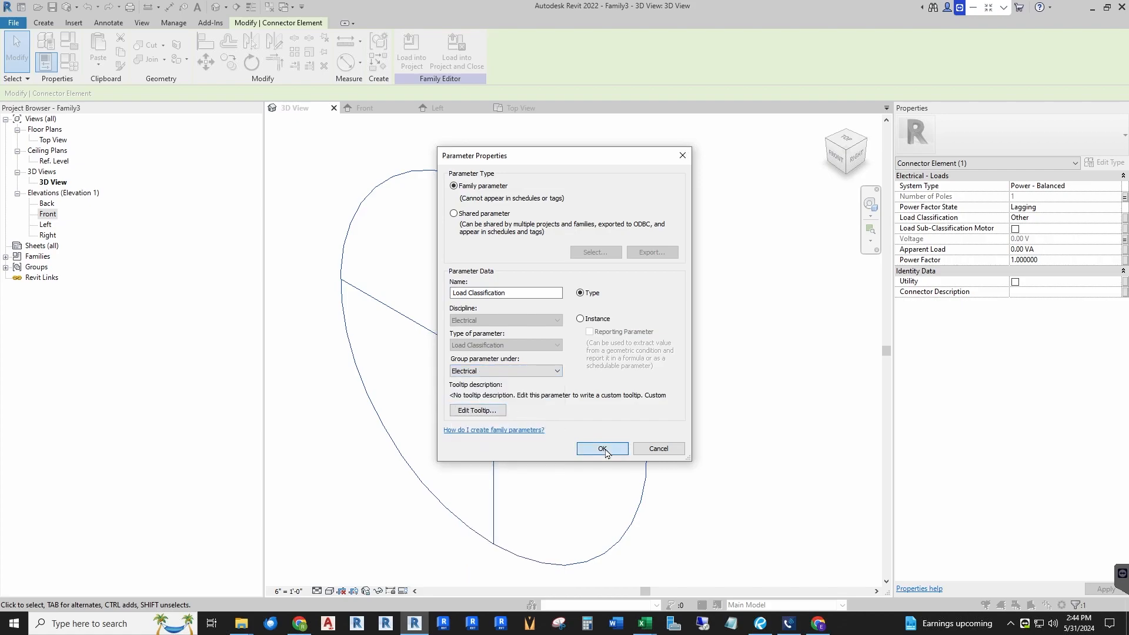
{"action": "left_click", "coordinate": [602, 448]}
{"action": "left_click", "coordinate": [587, 413]}
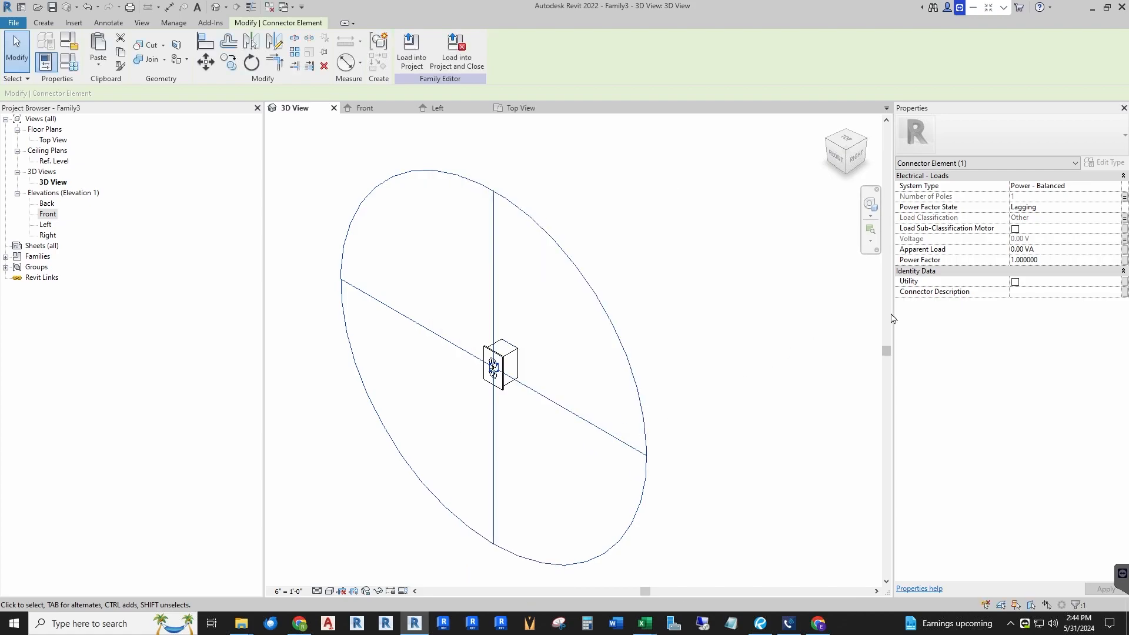
Step: Associate the connector's Apparent Load with a new type parameter named Apparent Load, grouped under Electrical
{"action": "left_click", "coordinate": [1125, 250]}
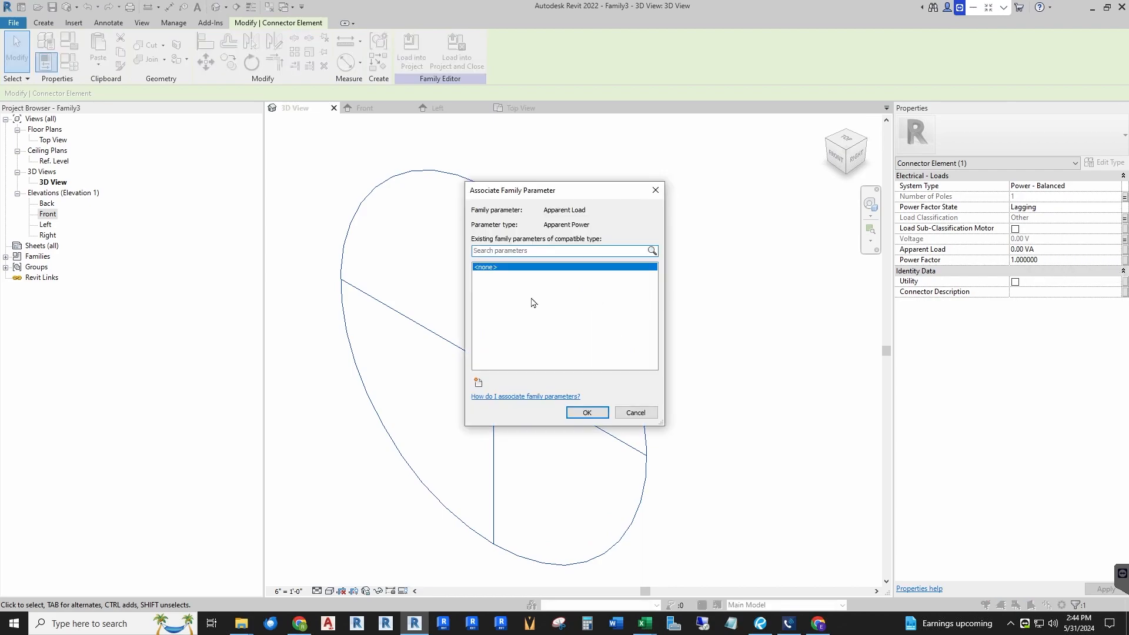
{"action": "left_click", "coordinate": [478, 384]}
{"action": "type", "text": "Apparent Load"}
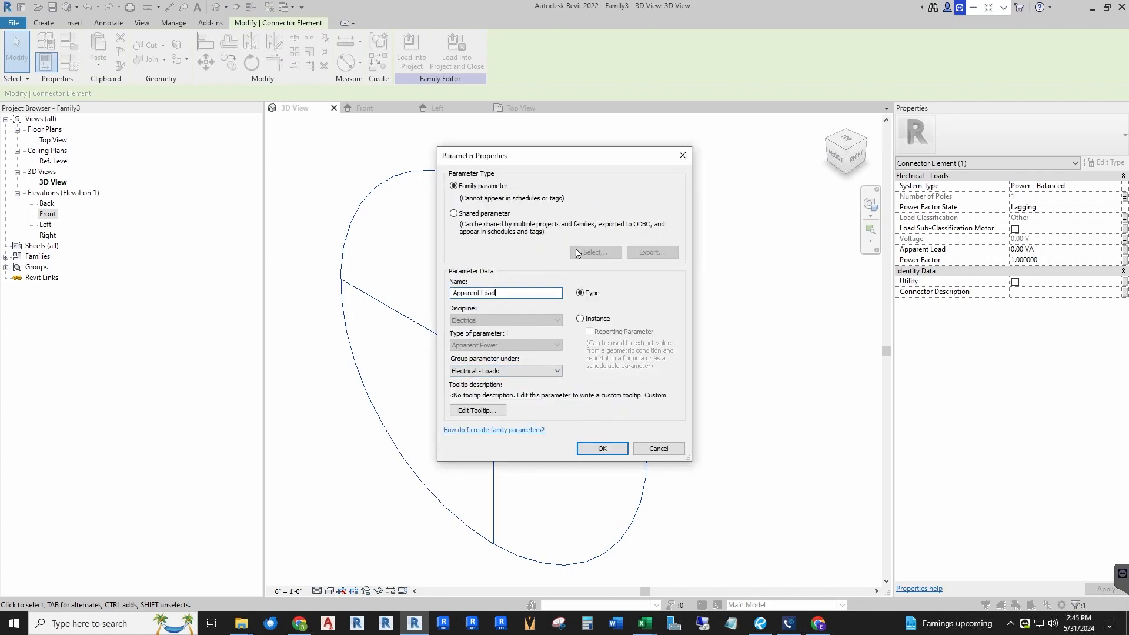
{"action": "left_click", "coordinate": [507, 371]}
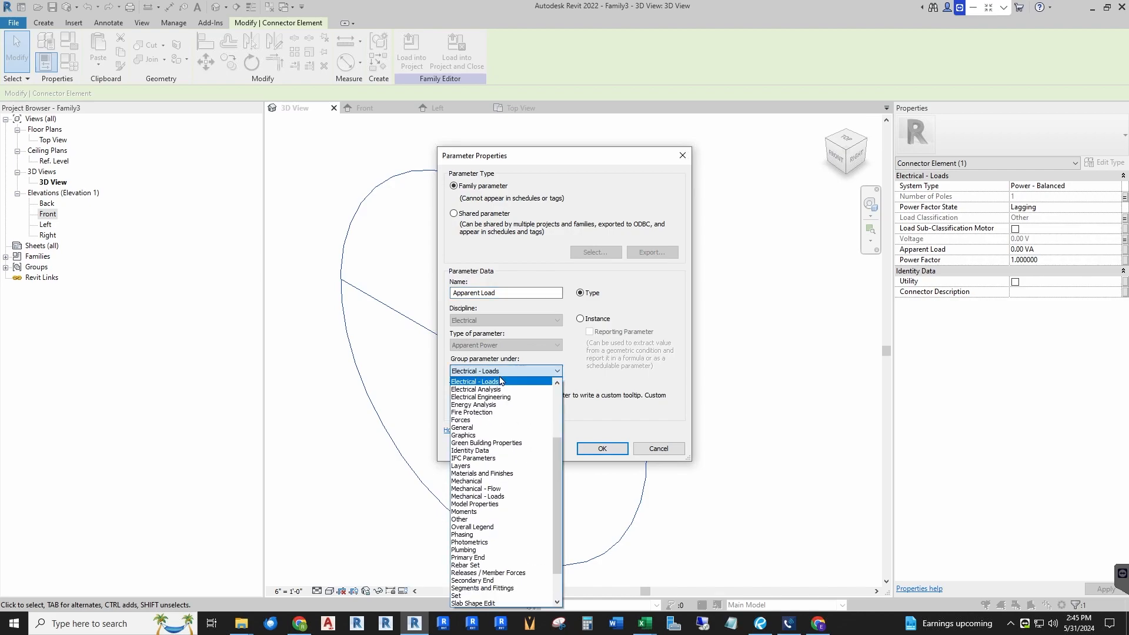
{"action": "left_click", "coordinate": [477, 405]}
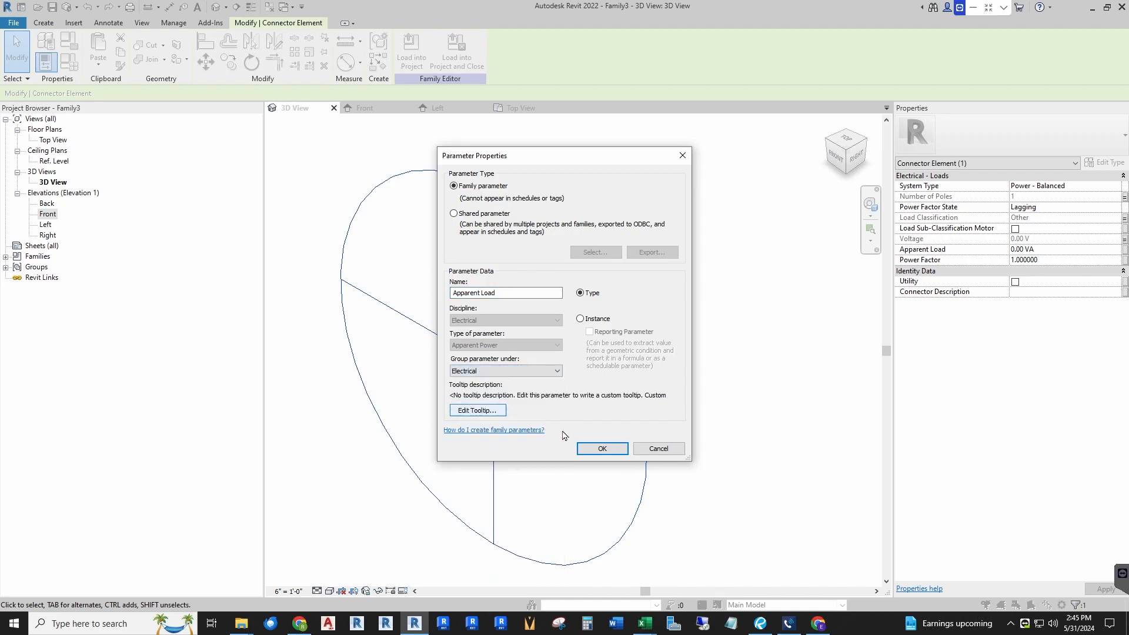
{"action": "left_click", "coordinate": [600, 449]}
{"action": "left_click", "coordinate": [587, 413]}
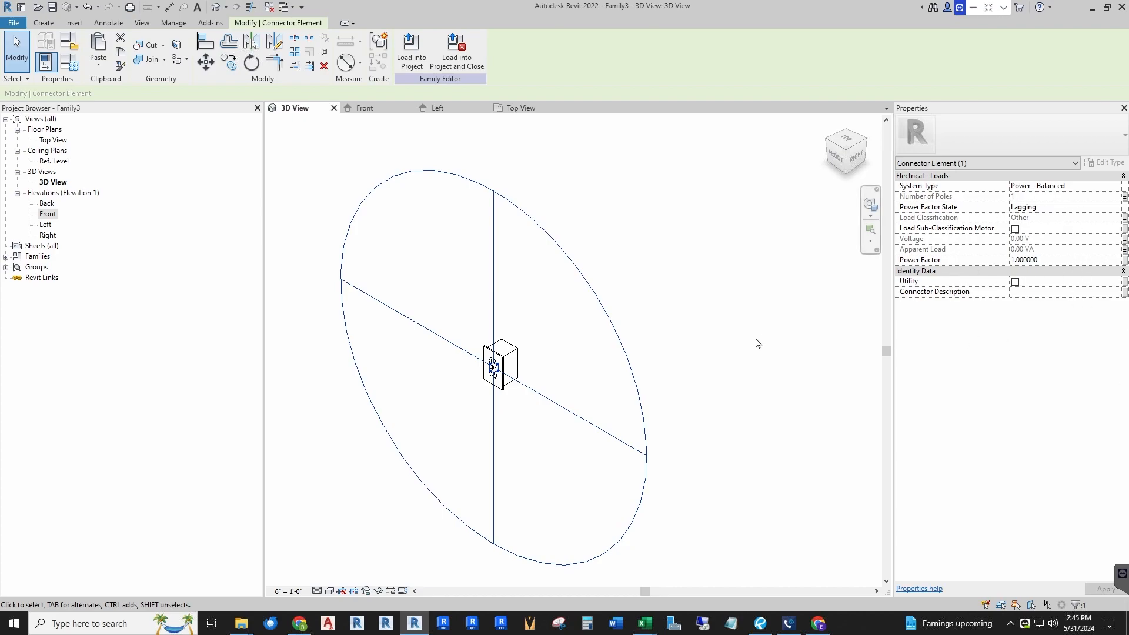
Step: Inspect the receptacle geometry in the 3D view and the top view
{"action": "scroll", "coordinate": [491, 370], "scroll_direction": "up", "scroll_amount": 3}
{"action": "left_click", "coordinate": [551, 357]}
{"action": "scroll", "coordinate": [438, 379], "scroll_direction": "up", "scroll_amount": 2}
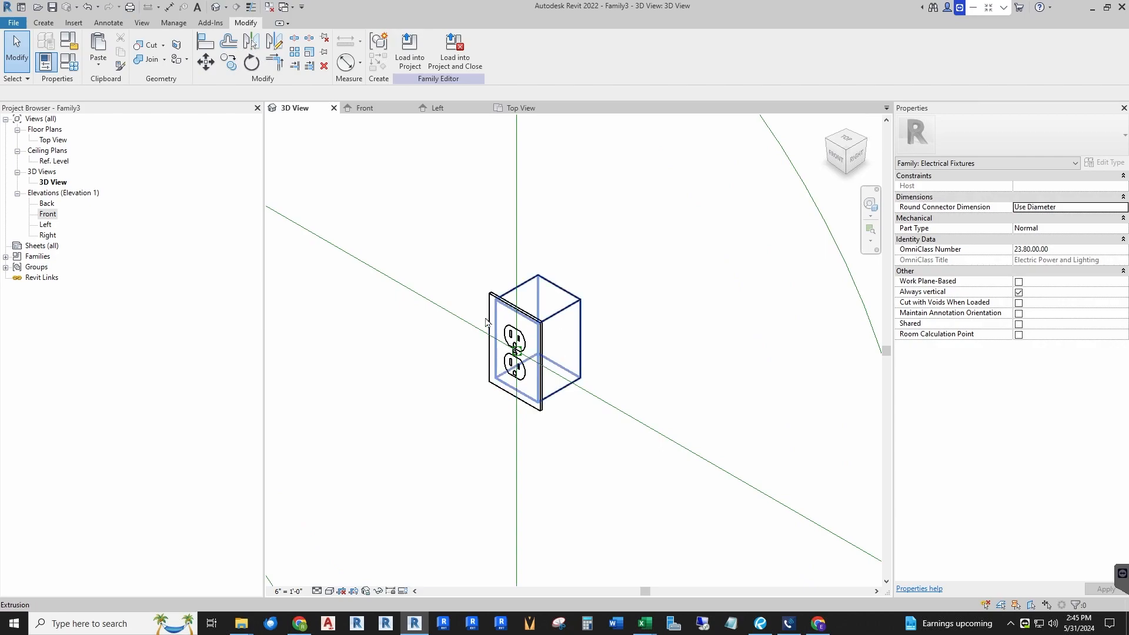
{"action": "left_click", "coordinate": [517, 110]}
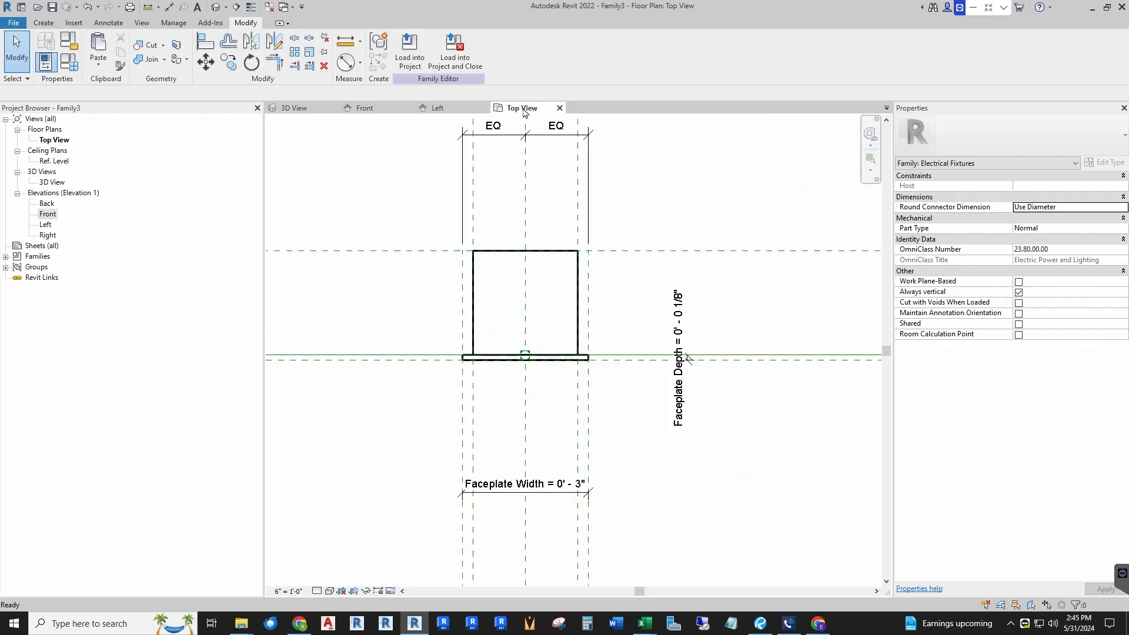
{"action": "scroll", "coordinate": [526, 311], "scroll_direction": "down", "scroll_amount": 6}
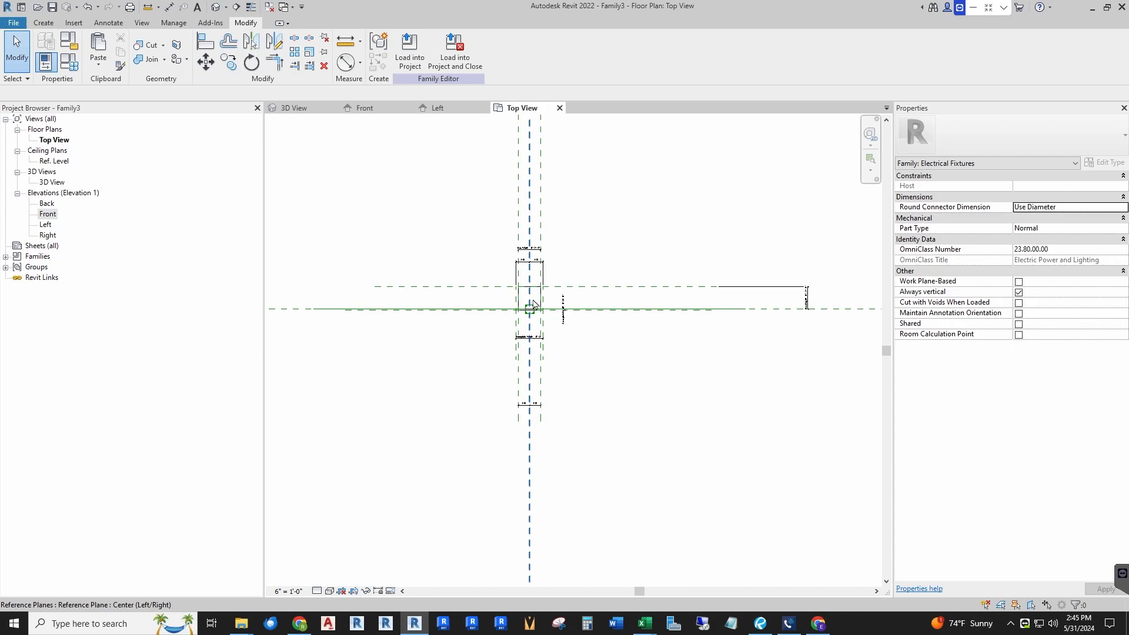
{"action": "scroll", "coordinate": [532, 309], "scroll_direction": "up", "scroll_amount": 4}
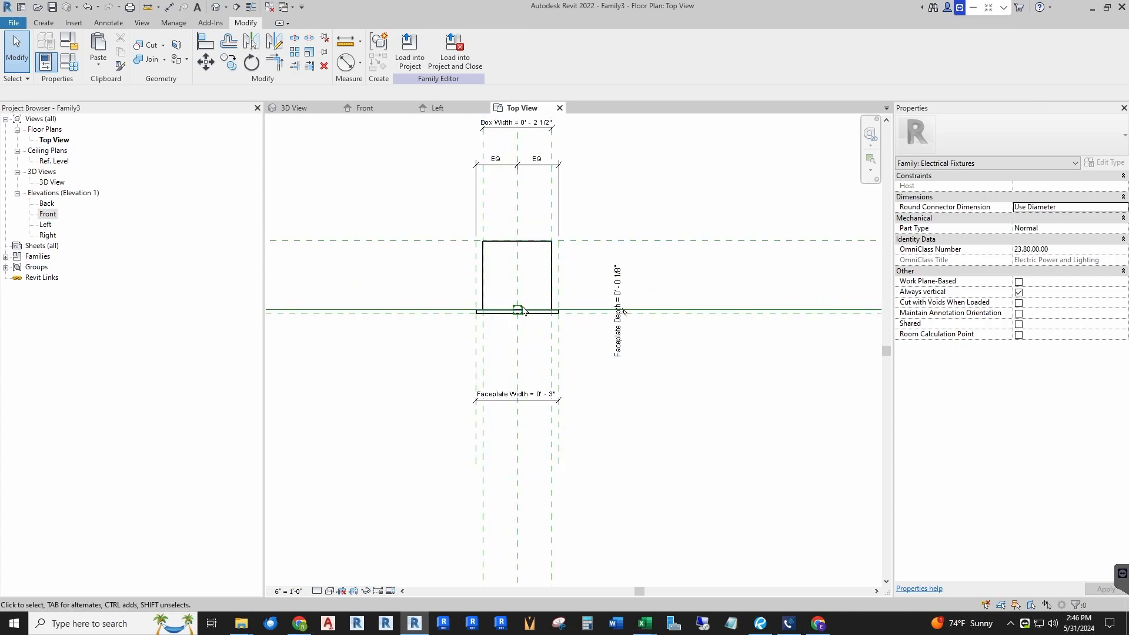
{"action": "left_click", "coordinate": [297, 110]}
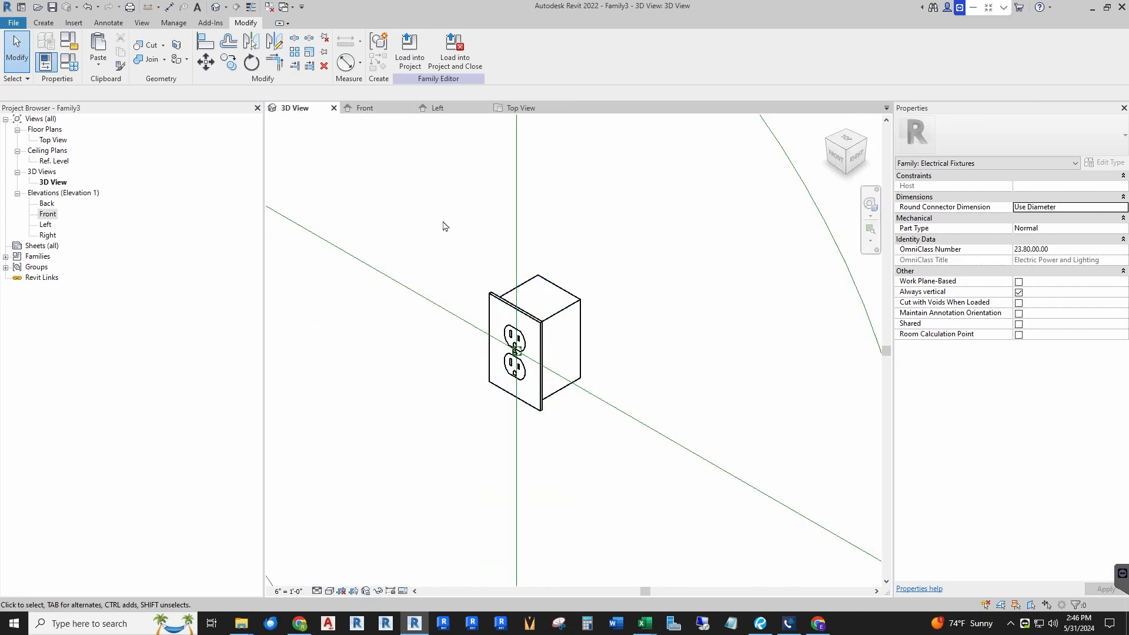
Step: Select all receptacle geometry and turn off its display in Plan/RCP views and at Coarse detail level
{"action": "left_click_drag", "start_coordinate": [441, 218], "coordinate": [660, 486]}
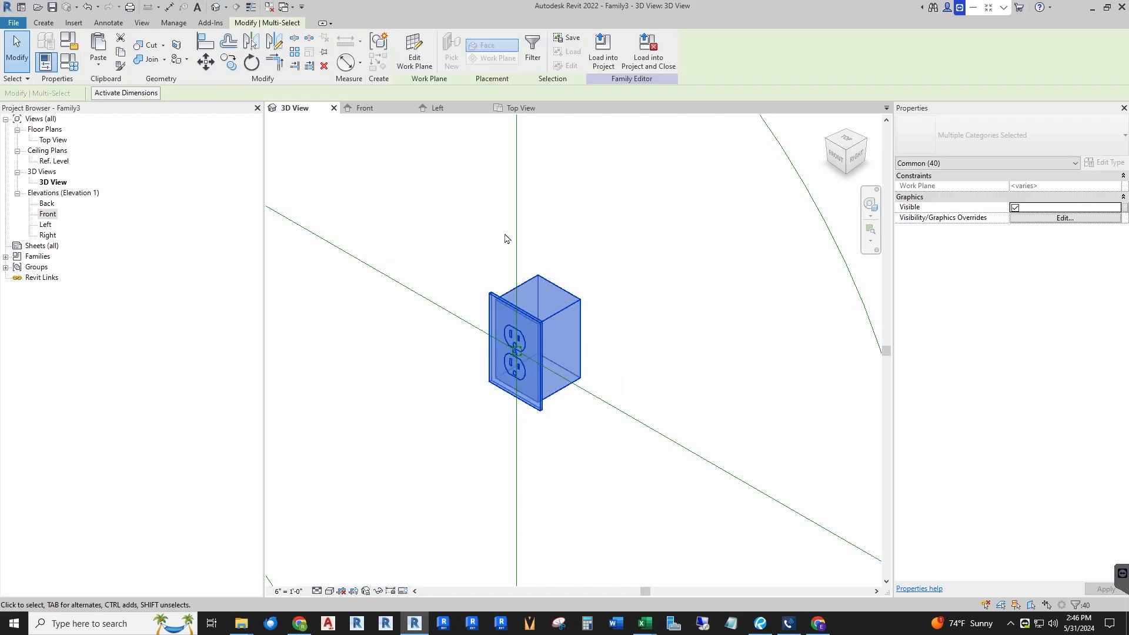
{"action": "scroll", "coordinate": [474, 266], "scroll_direction": "down", "scroll_amount": 3}
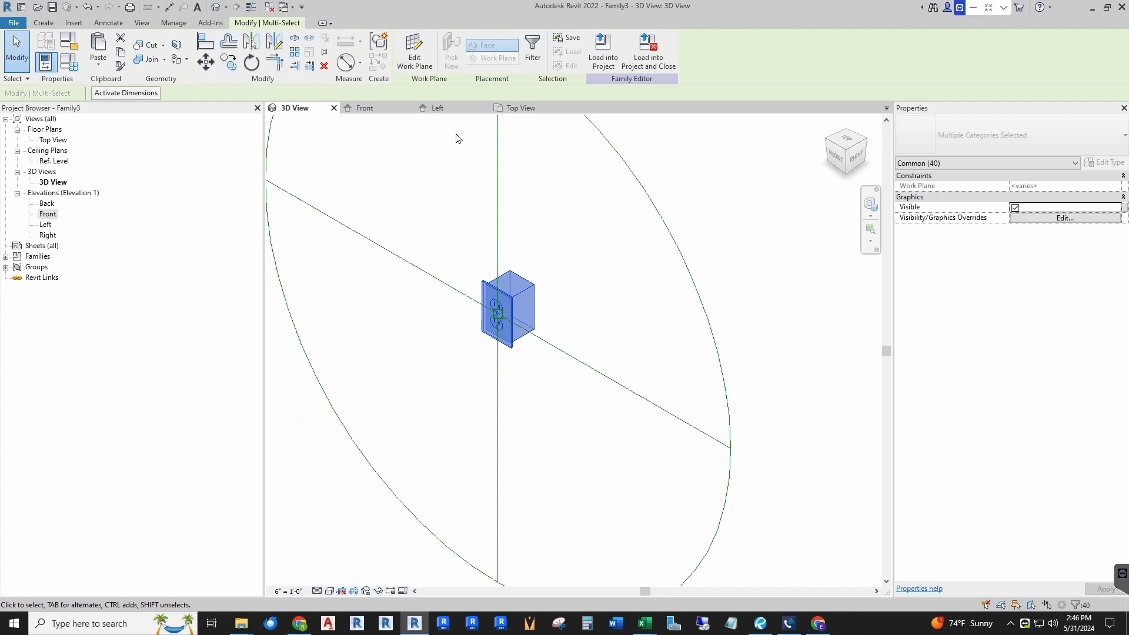
{"action": "left_click", "coordinate": [533, 48]}
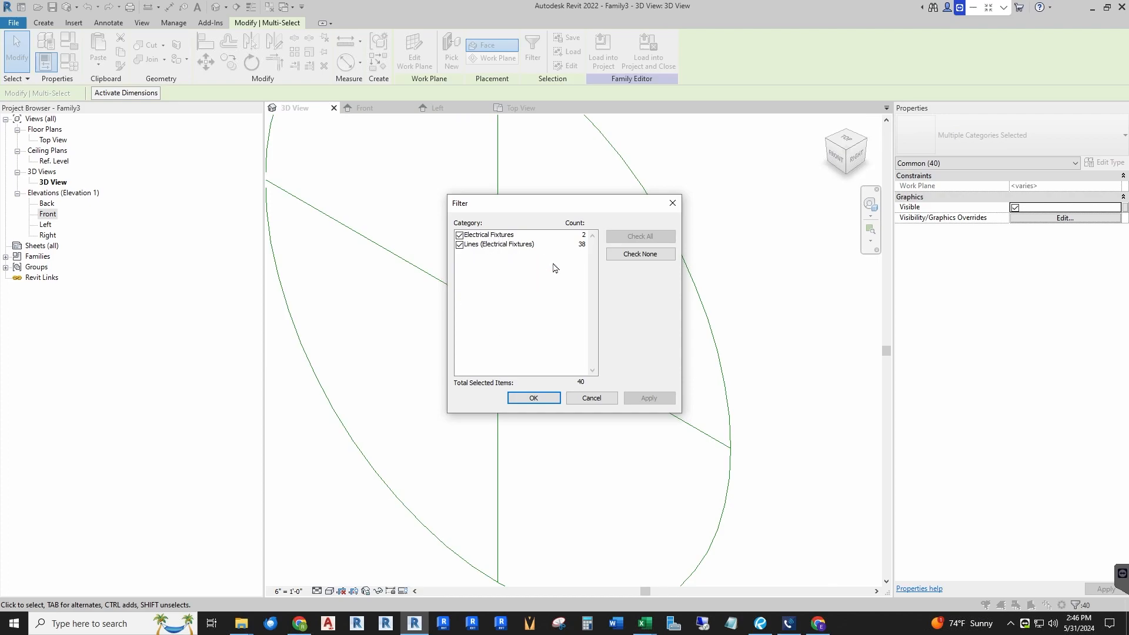
{"action": "left_click", "coordinate": [536, 399]}
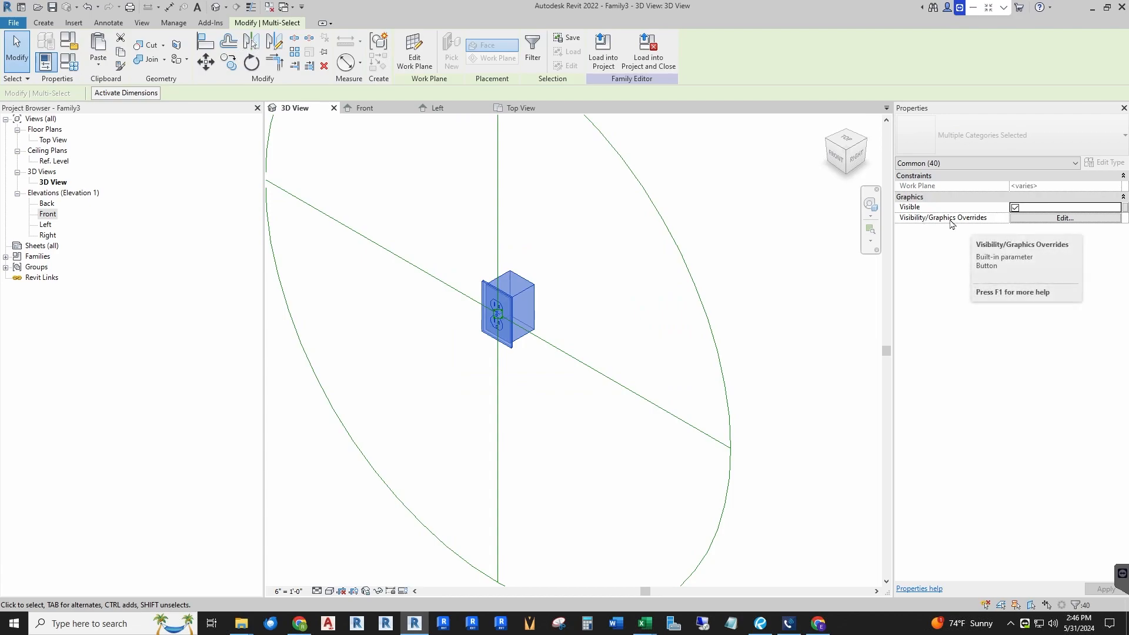
{"action": "left_click", "coordinate": [1041, 219]}
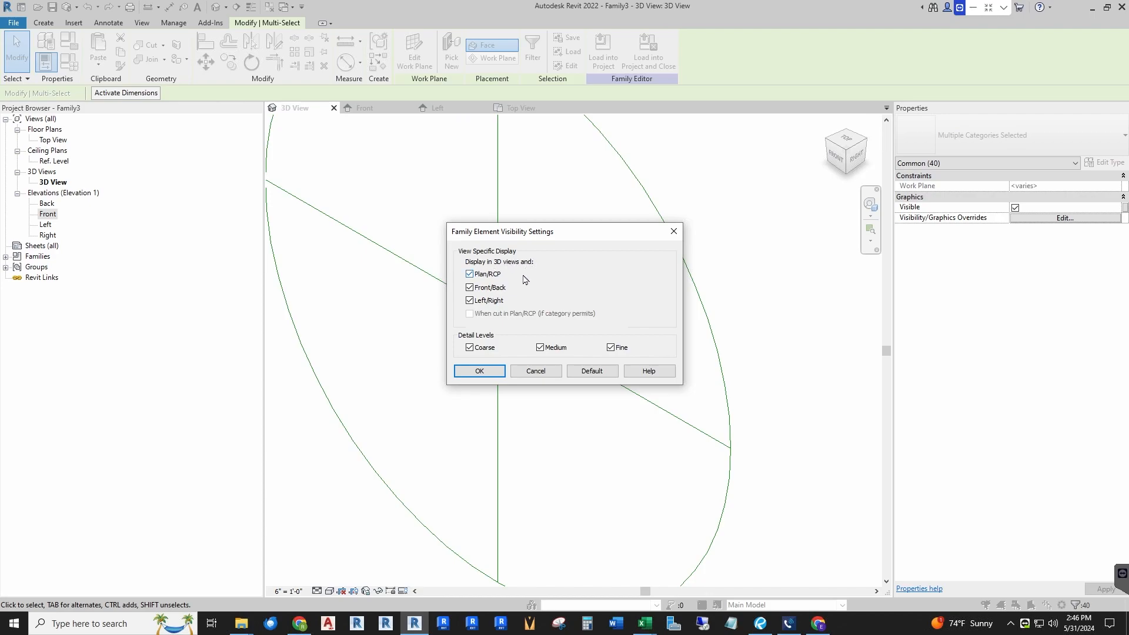
{"action": "left_click", "coordinate": [470, 275]}
{"action": "left_click", "coordinate": [470, 348]}
{"action": "left_click", "coordinate": [480, 372]}
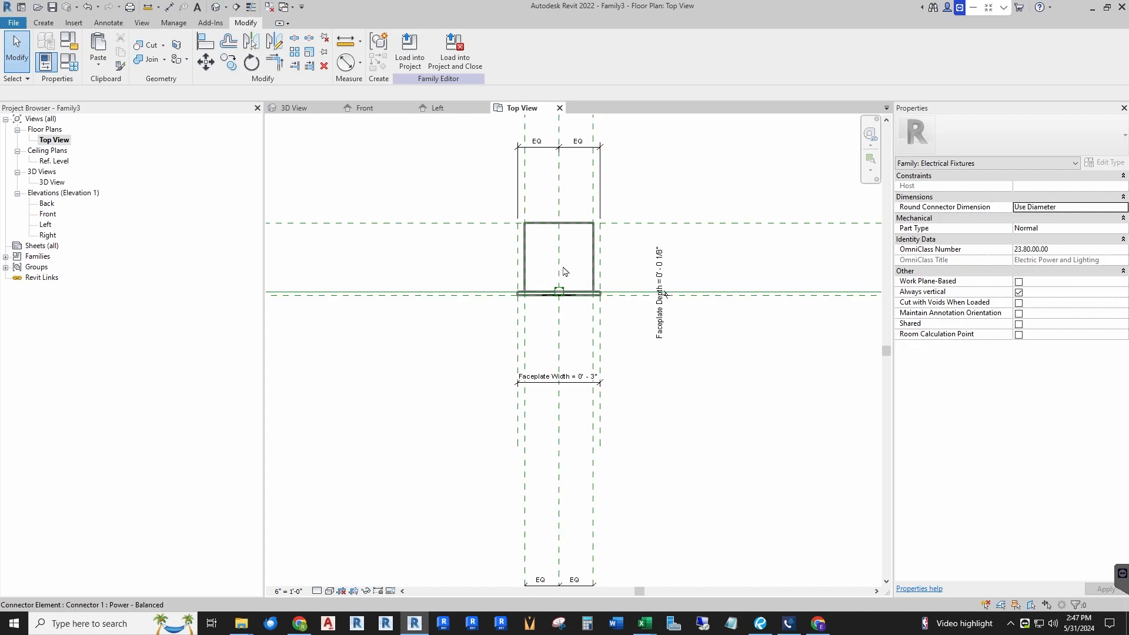
Step: Examine the receptacle's plan representation in the top view
{"action": "scroll", "coordinate": [564, 271], "scroll_direction": "up", "scroll_amount": 2}
{"action": "scroll", "coordinate": [555, 279], "scroll_direction": "down", "scroll_amount": 4}
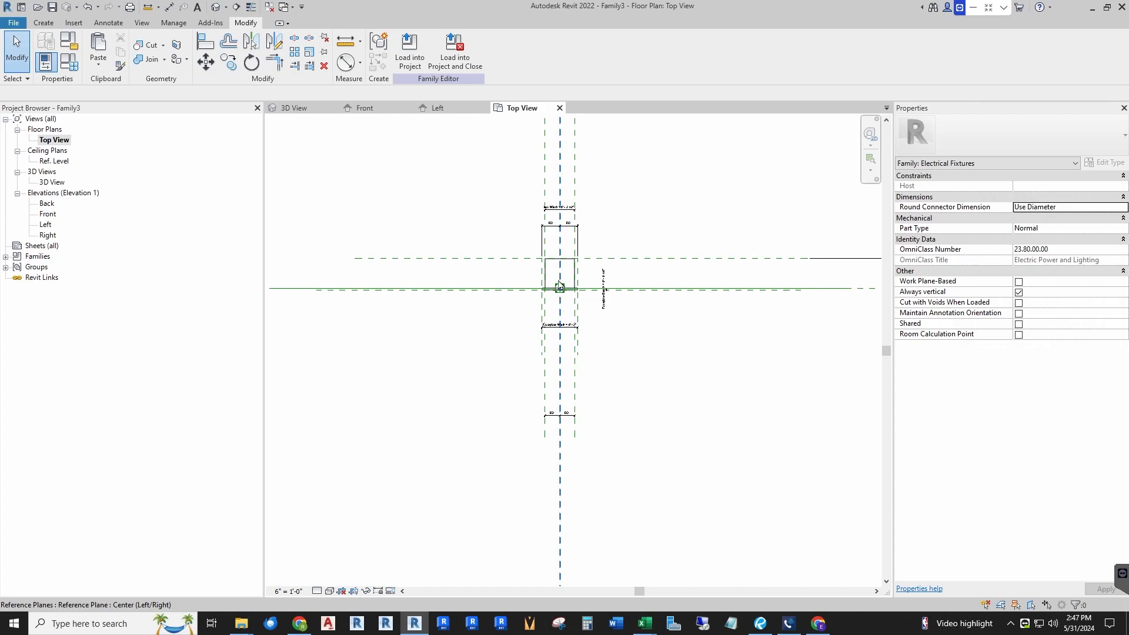
{"action": "scroll", "coordinate": [559, 287], "scroll_direction": "up", "scroll_amount": 5}
{"action": "scroll", "coordinate": [503, 297], "scroll_direction": "up", "scroll_amount": 3}
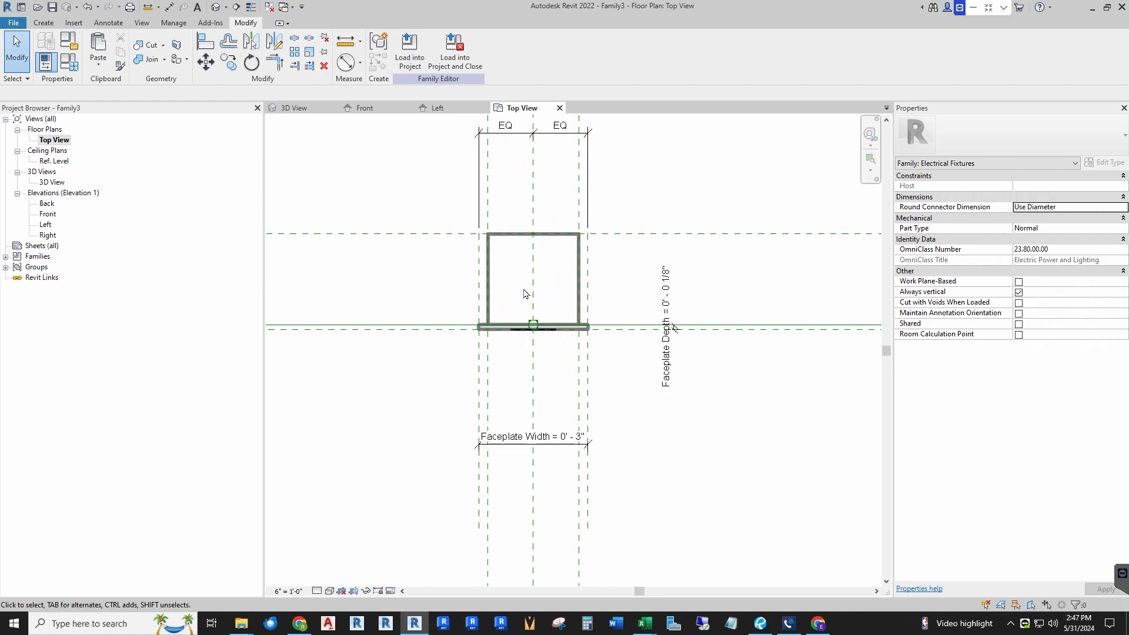
{"action": "scroll", "coordinate": [508, 294], "scroll_direction": "down", "scroll_amount": 3}
{"action": "scroll", "coordinate": [515, 291], "scroll_direction": "up", "scroll_amount": 2}
{"action": "scroll", "coordinate": [514, 297], "scroll_direction": "down", "scroll_amount": 2}
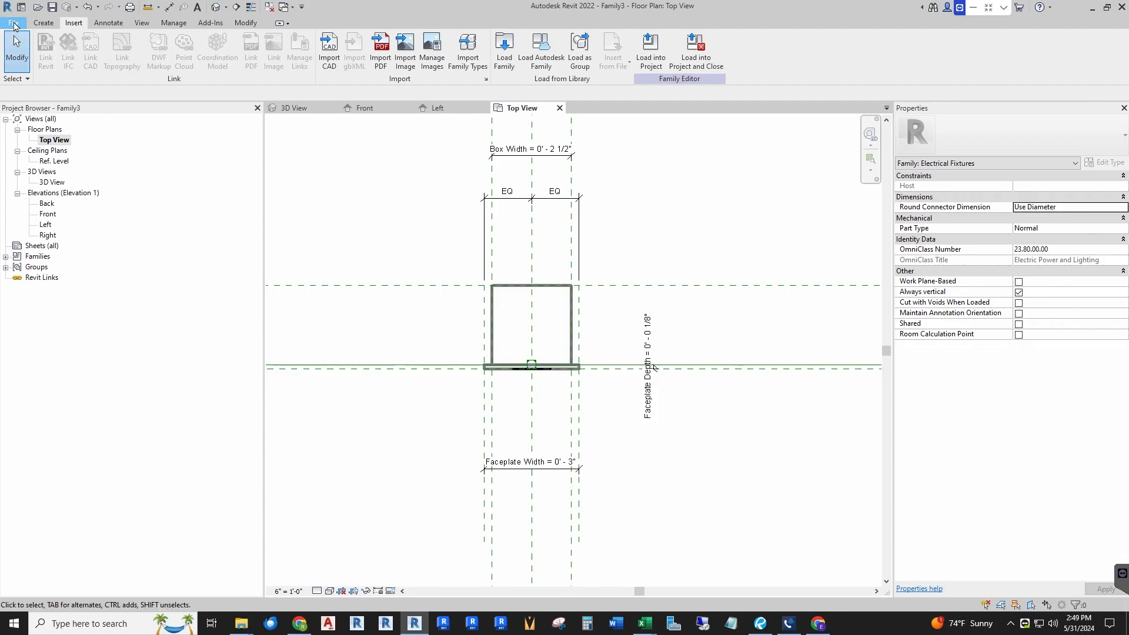
Step: Start a new family from the English-Imperial Annotations Generic Annotation.rft template
{"action": "left_click", "coordinate": [13, 23]}
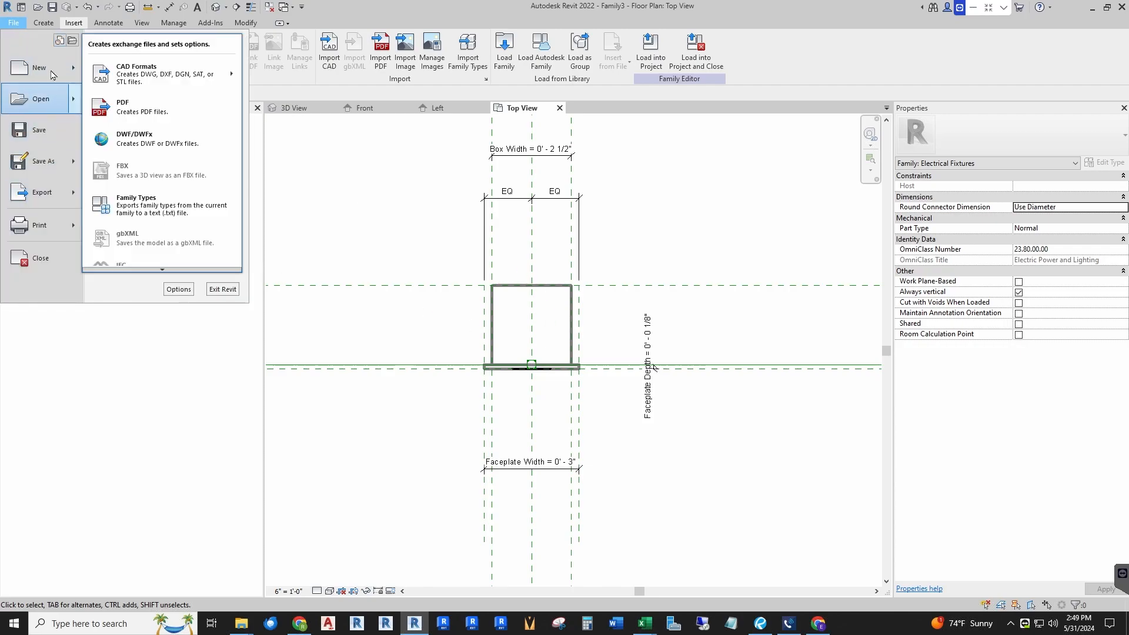
{"action": "mouse_move", "coordinate": [50, 63]}
{"action": "left_click", "coordinate": [133, 112]}
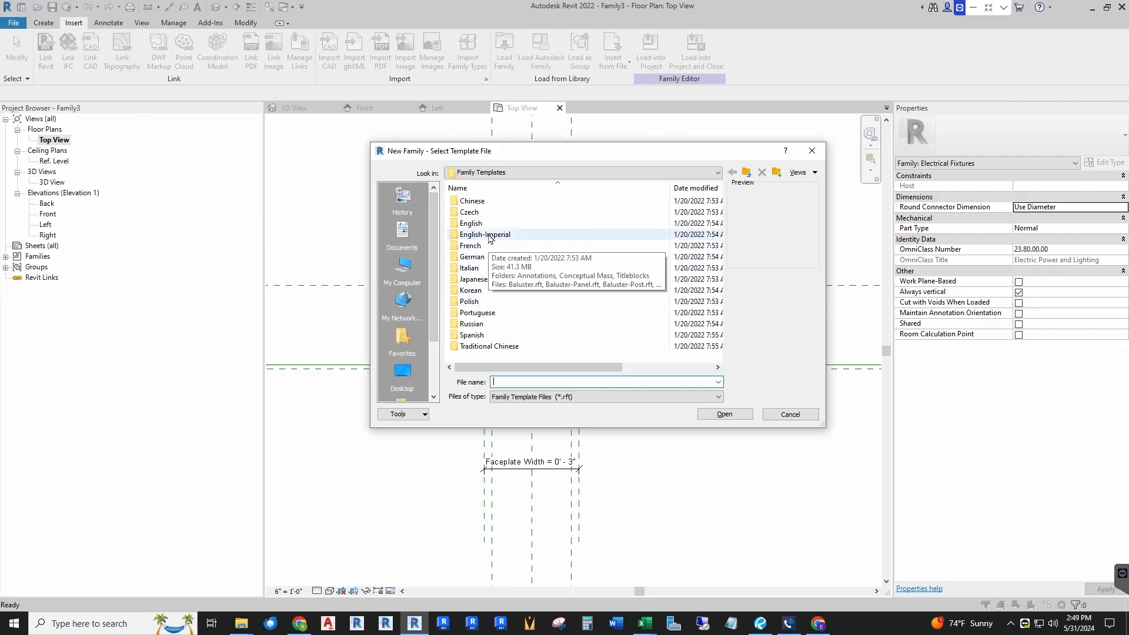
{"action": "double_click", "coordinate": [488, 235]}
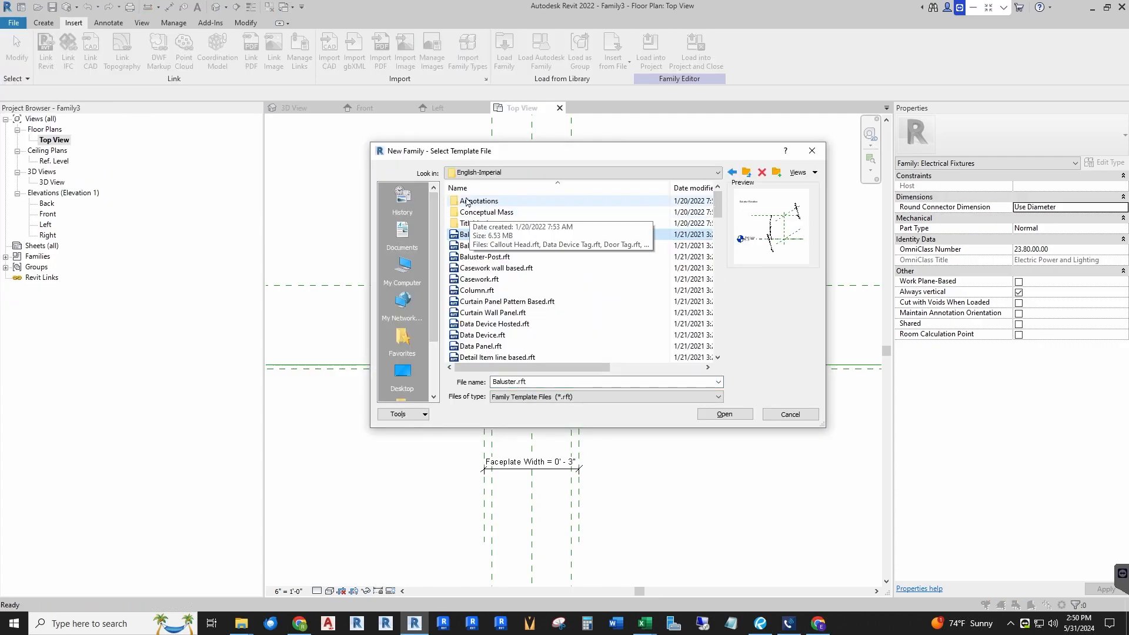
{"action": "double_click", "coordinate": [481, 203]}
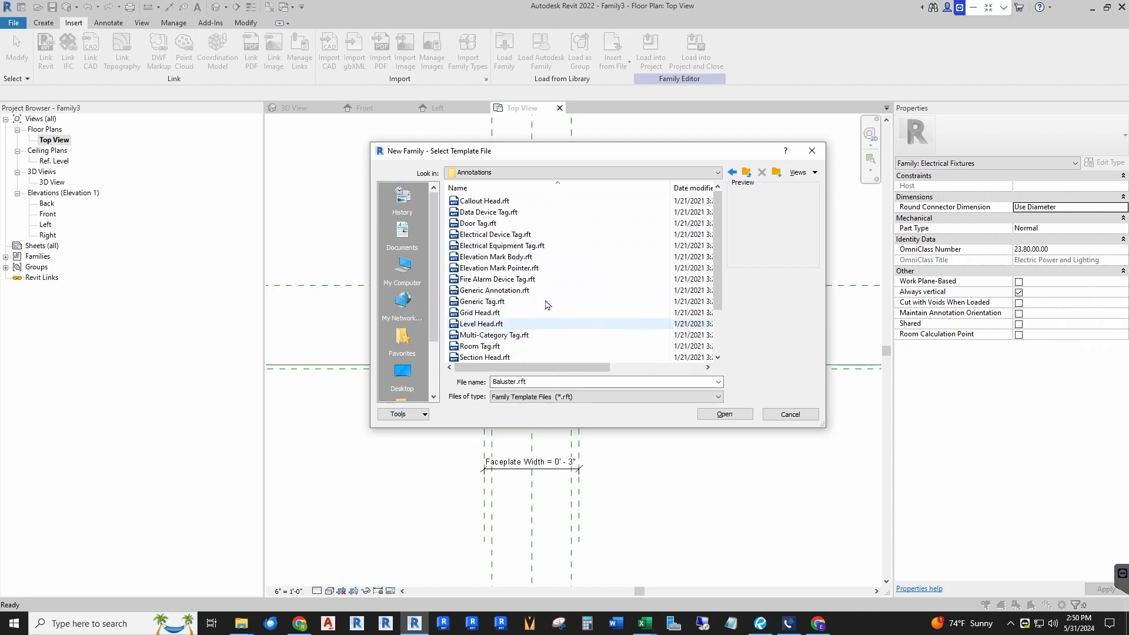
{"action": "scroll", "coordinate": [547, 307], "scroll_direction": "down", "scroll_amount": 2}
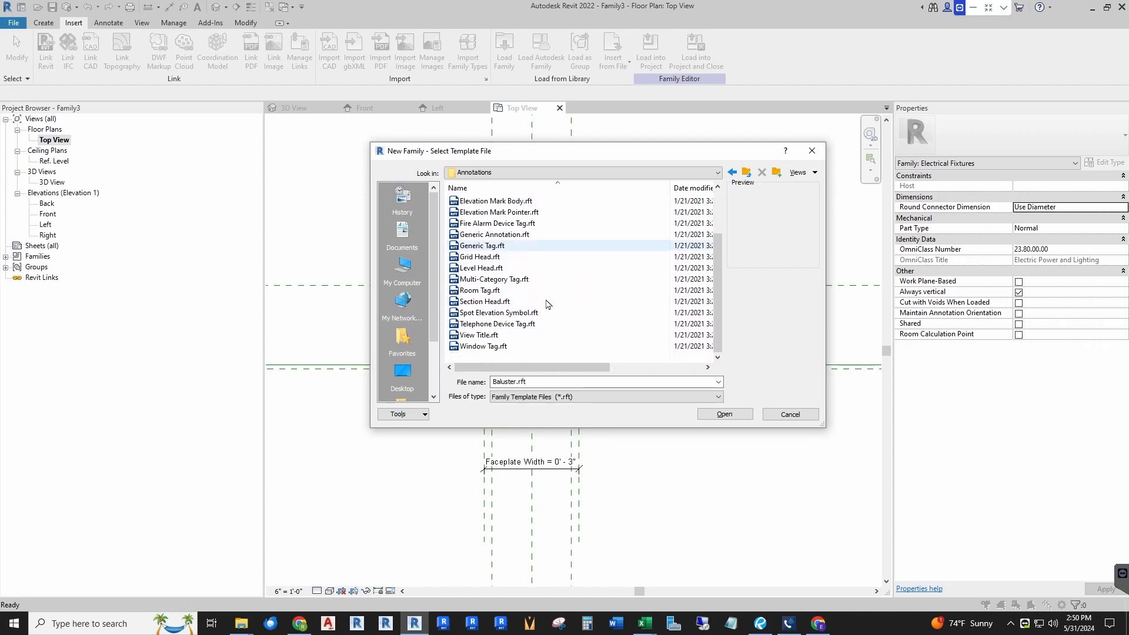
{"action": "left_click", "coordinate": [493, 236]}
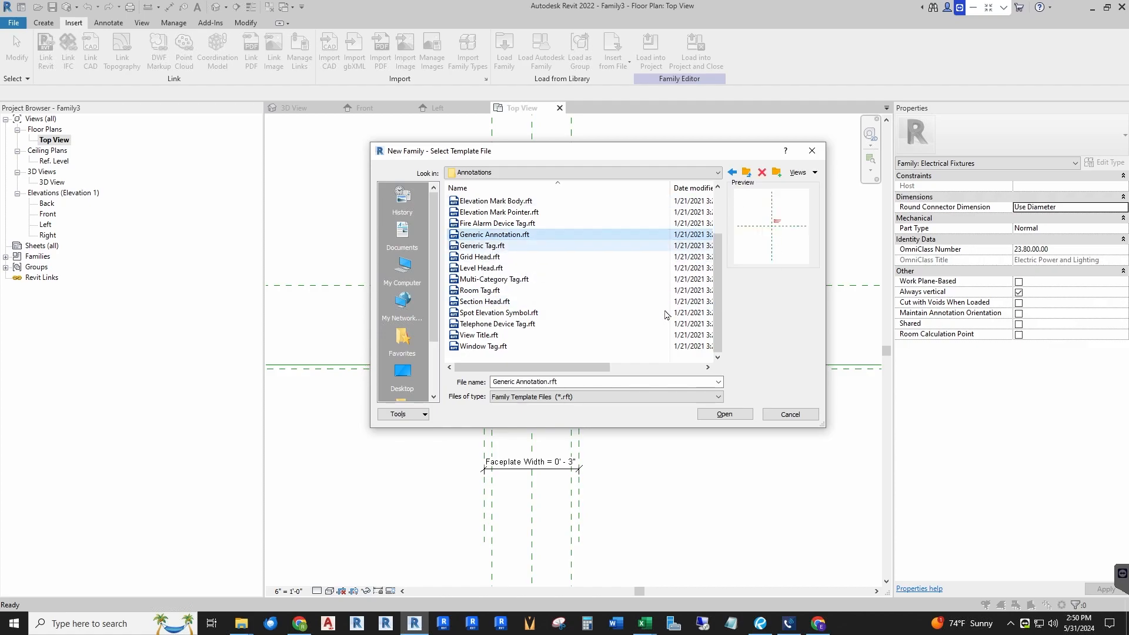
{"action": "left_click", "coordinate": [726, 417]}
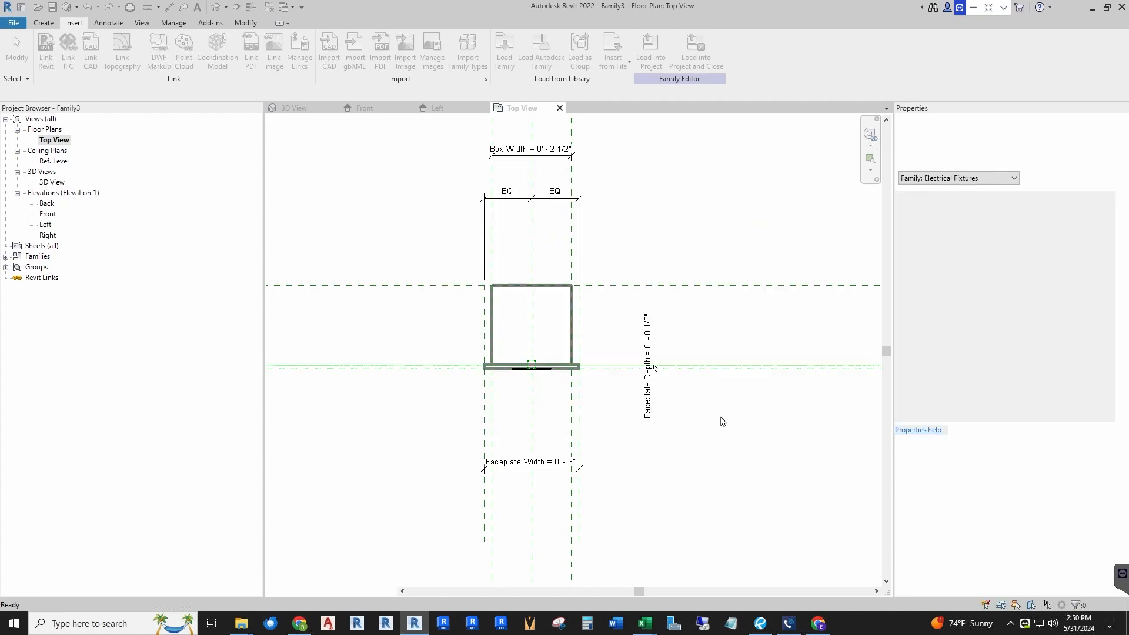
Step: Delete the template's instruction note from the annotation view
{"action": "scroll", "coordinate": [611, 343], "scroll_direction": "up", "scroll_amount": 4}
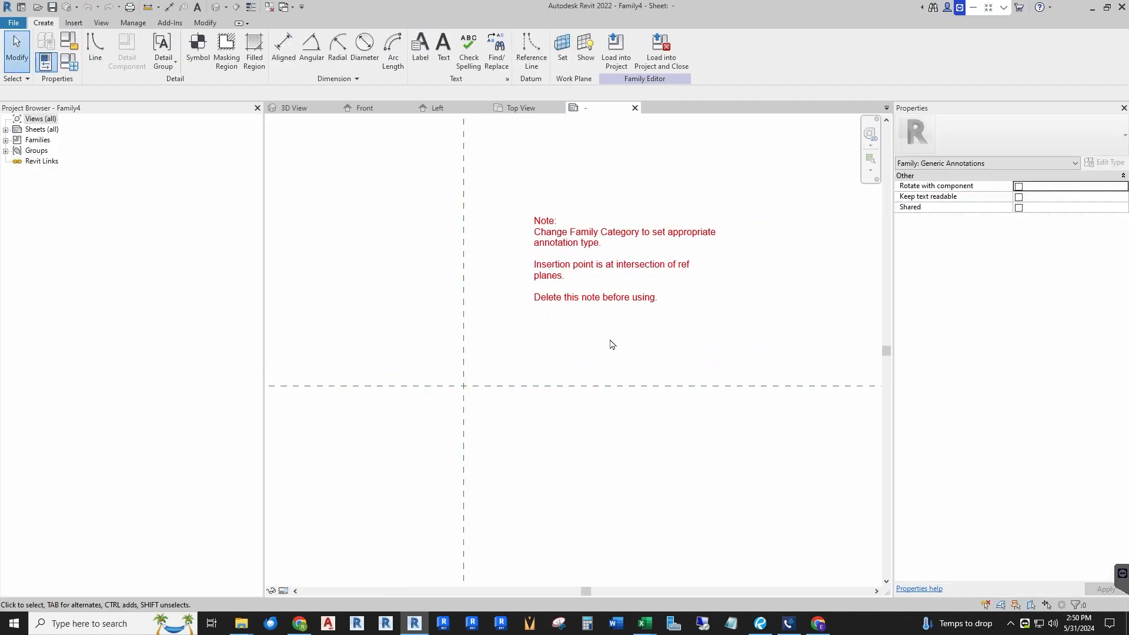
{"action": "scroll", "coordinate": [582, 329], "scroll_direction": "down", "scroll_amount": 1}
{"action": "scroll", "coordinate": [435, 210], "scroll_direction": "up", "scroll_amount": 1}
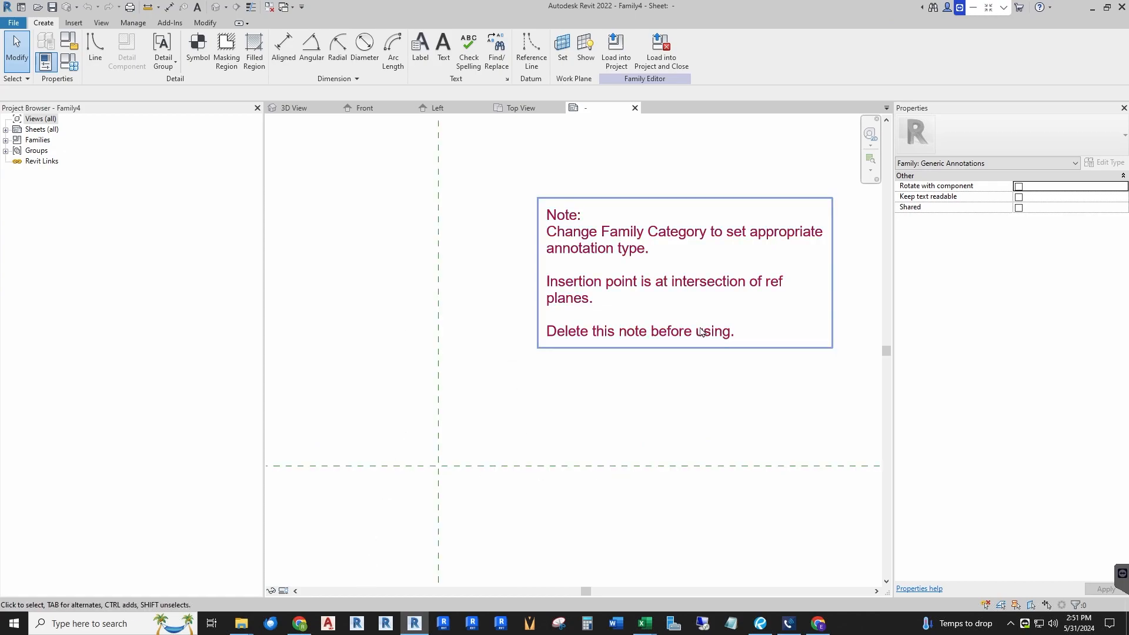
{"action": "left_click", "coordinate": [606, 336]}
{"action": "key", "text": "Delete"}
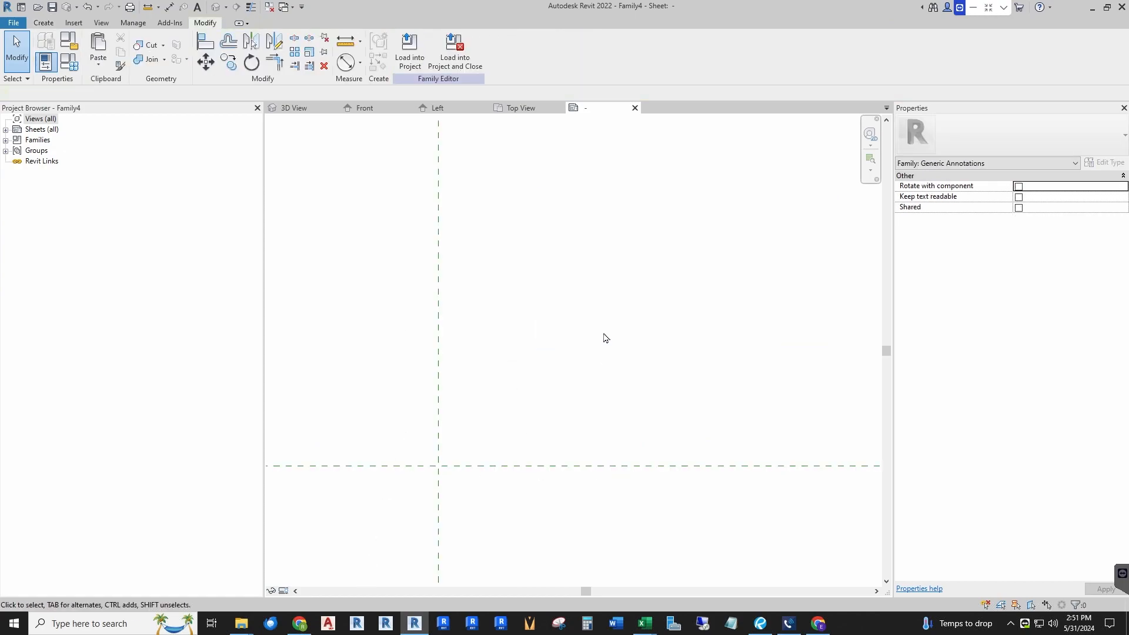
Step: Draw a circle with the Line tool centered on the reference plane intersection
{"action": "middle_click_drag", "start_coordinate": [535, 412], "coordinate": [549, 398]}
{"action": "middle_click_drag", "start_coordinate": [543, 400], "coordinate": [527, 365]}
{"action": "left_click", "coordinate": [45, 23]}
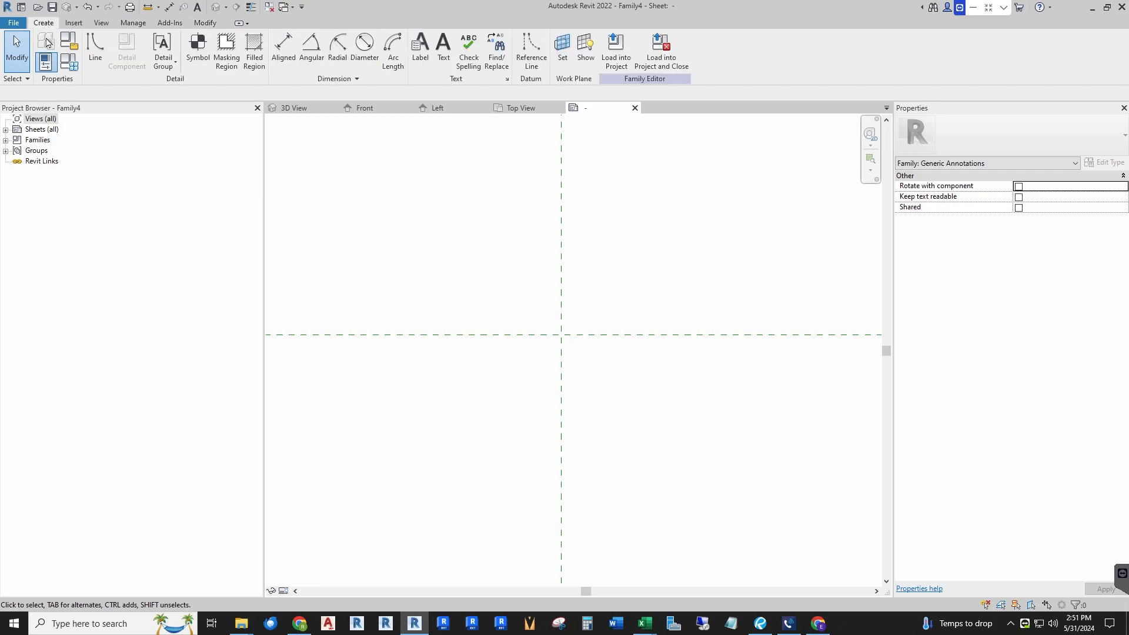
{"action": "left_click", "coordinate": [96, 47]}
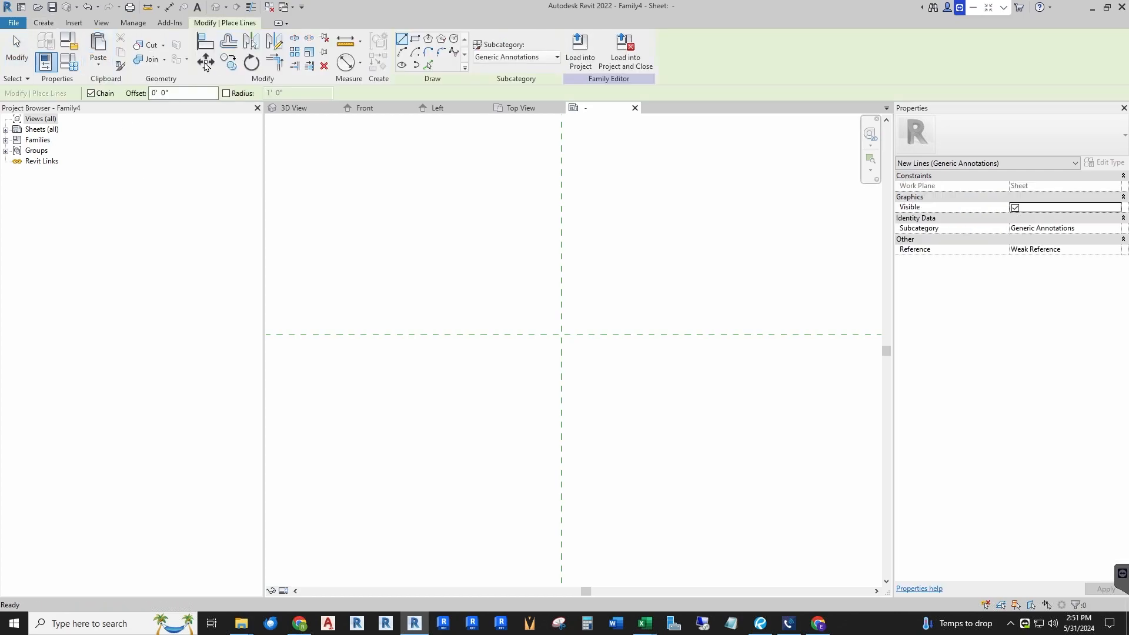
{"action": "left_click", "coordinate": [454, 39]}
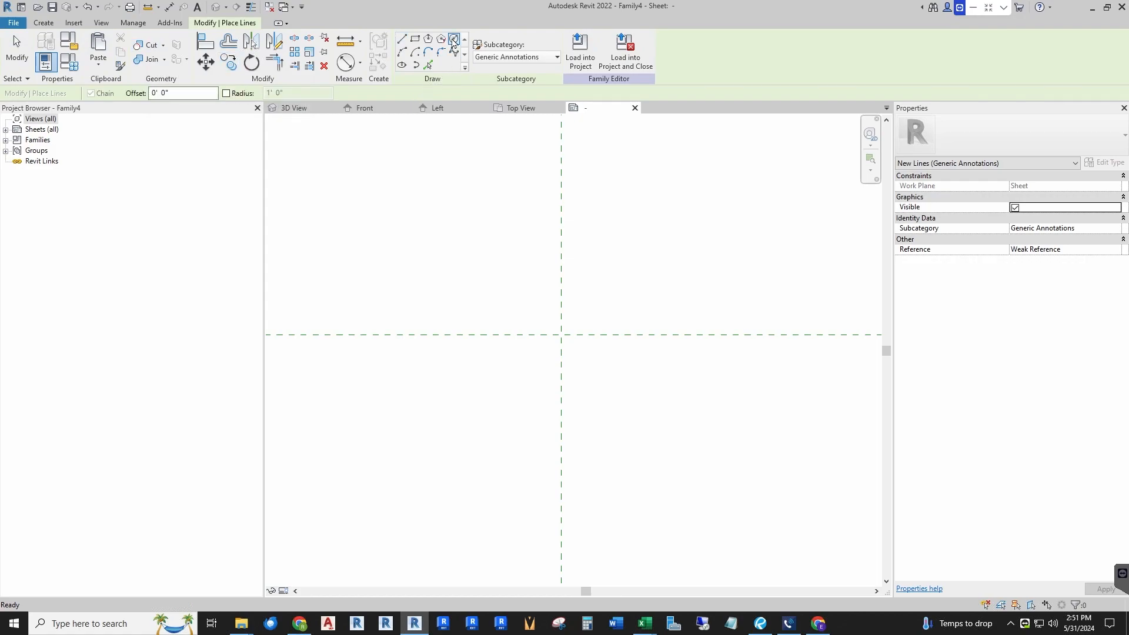
{"action": "left_click", "coordinate": [550, 336]}
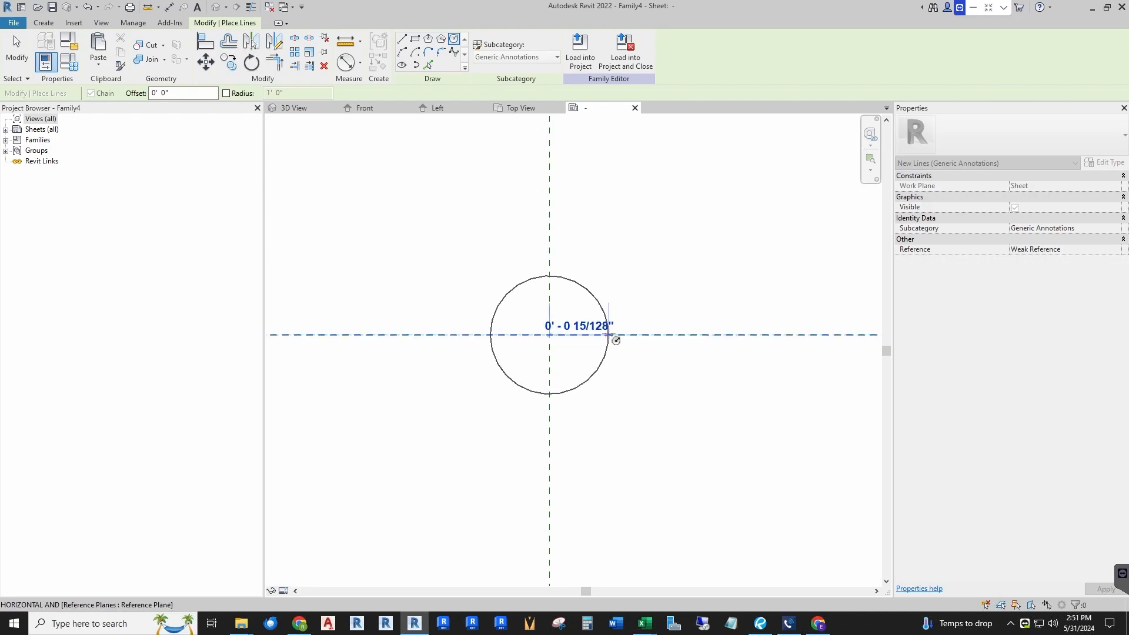
{"action": "left_click", "coordinate": [643, 335]}
{"action": "key", "text": "Escape"}
{"action": "key", "text": "Escape"}
Step: Set the circle's radius to 1/16"
{"action": "scroll", "coordinate": [474, 446], "scroll_direction": "down", "scroll_amount": 2}
{"action": "scroll", "coordinate": [521, 396], "scroll_direction": "up", "scroll_amount": 4}
{"action": "scroll", "coordinate": [468, 353], "scroll_direction": "up", "scroll_amount": 2}
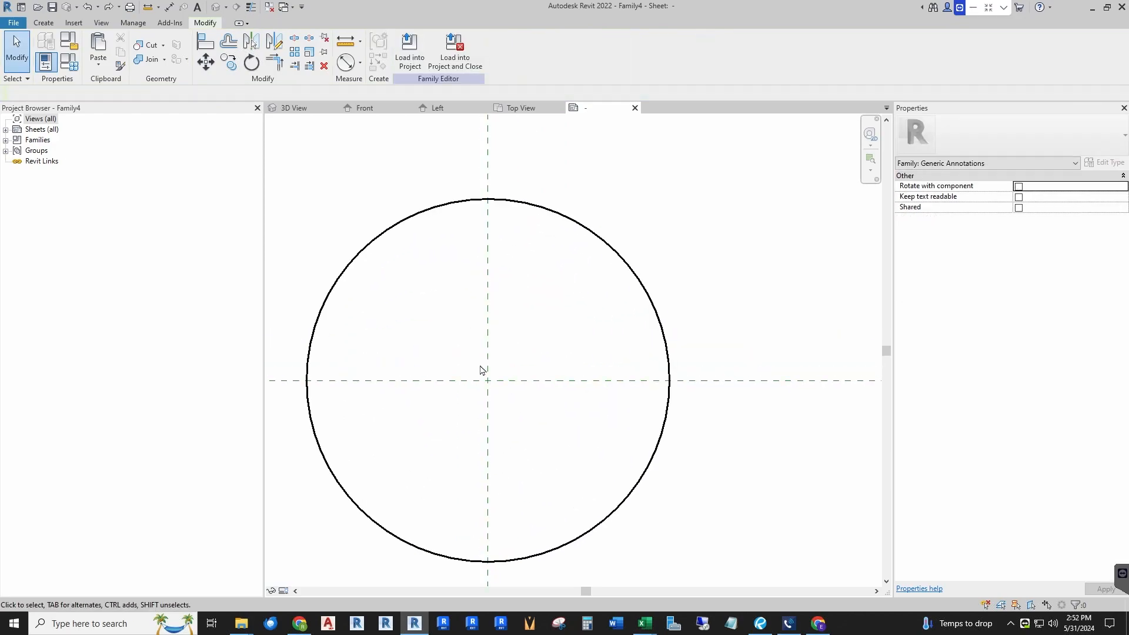
{"action": "left_click", "coordinate": [621, 264]}
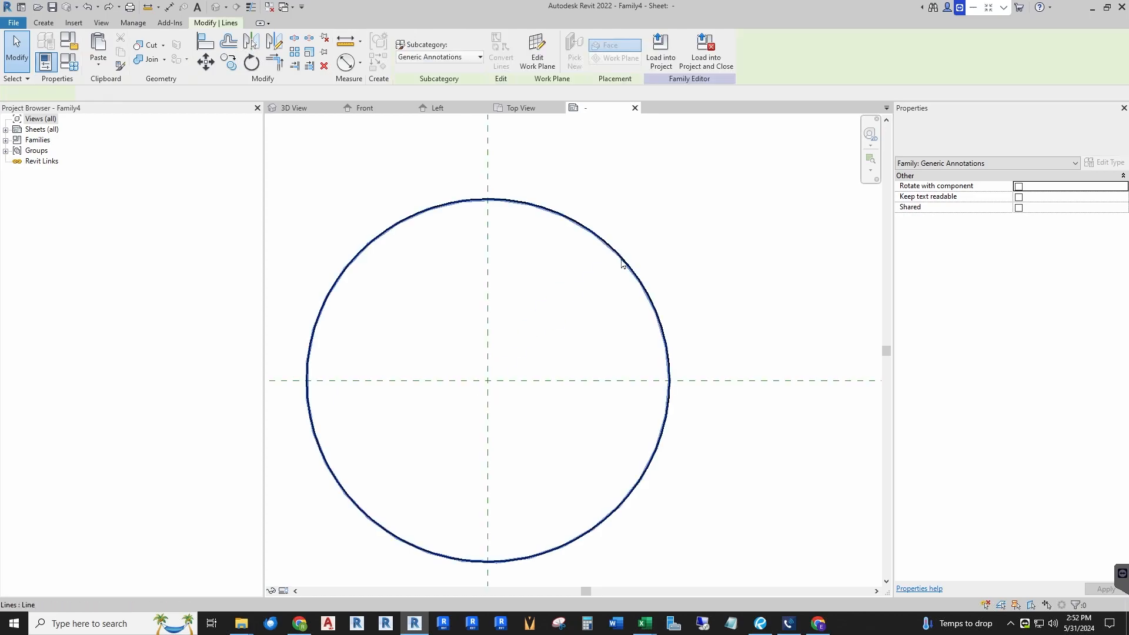
{"action": "left_click", "coordinate": [553, 313]}
{"action": "type", "text": "1/"}
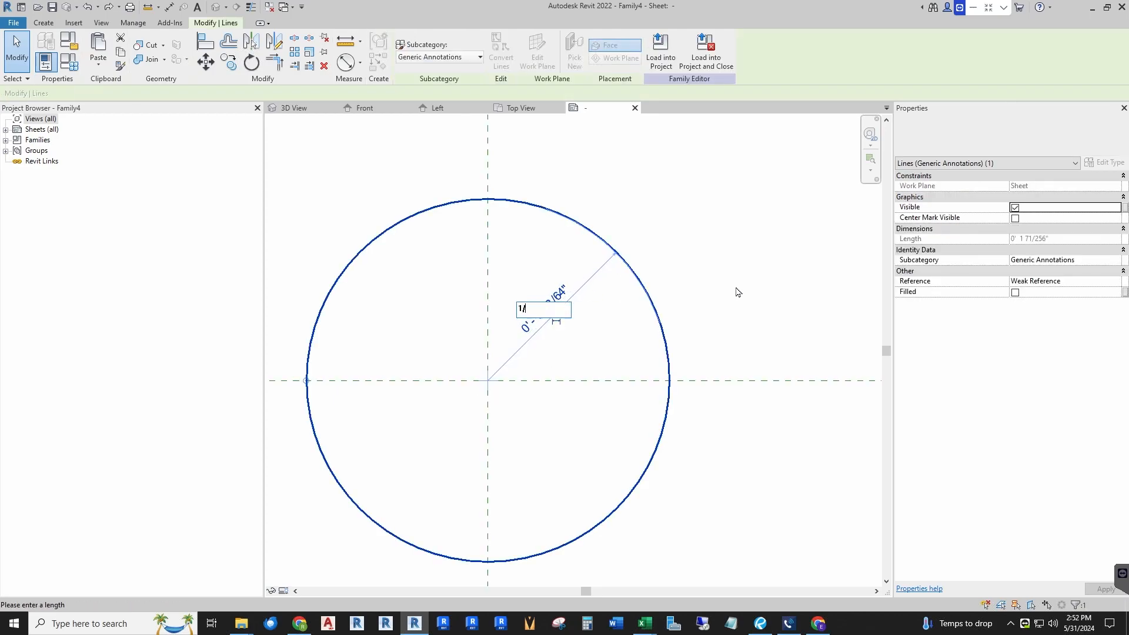
{"action": "type", "text": "16\""}
{"action": "key", "text": "Return"}
{"action": "scroll", "coordinate": [420, 401], "scroll_direction": "up", "scroll_amount": 2}
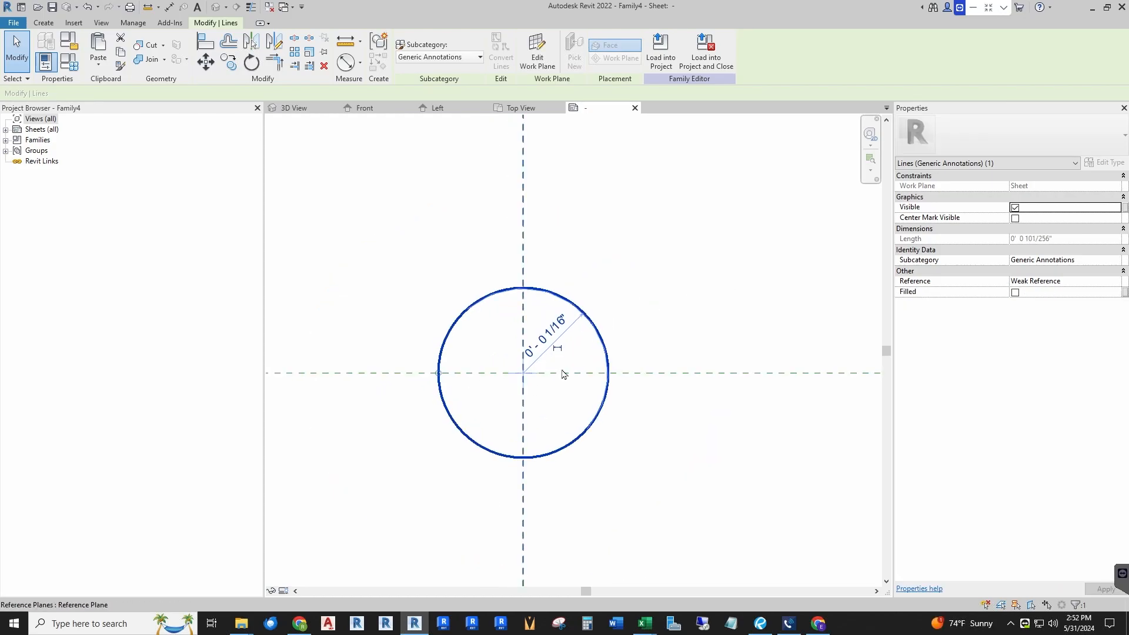
{"action": "scroll", "coordinate": [479, 329], "scroll_direction": "down", "scroll_amount": 2}
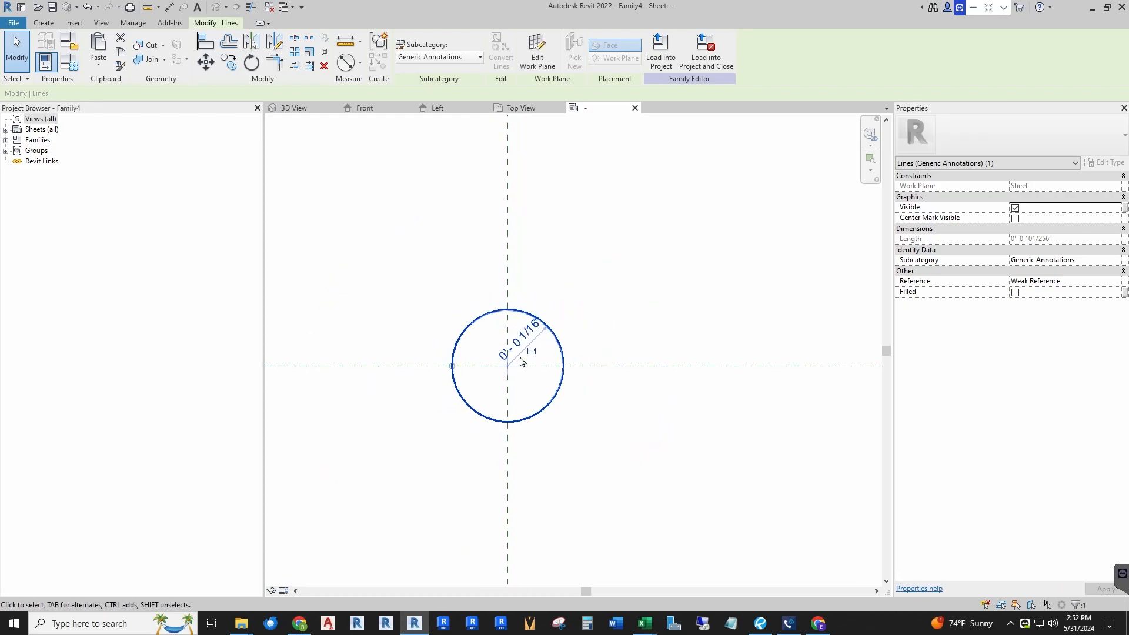
{"action": "key", "text": "Escape"}
Step: Move the circle down so its top point sits on the reference plane intersection
{"action": "scroll", "coordinate": [501, 423], "scroll_direction": "up", "scroll_amount": 2}
{"action": "scroll", "coordinate": [586, 279], "scroll_direction": "down", "scroll_amount": 1}
{"action": "left_click", "coordinate": [537, 257]}
{"action": "key", "text": "Escape"}
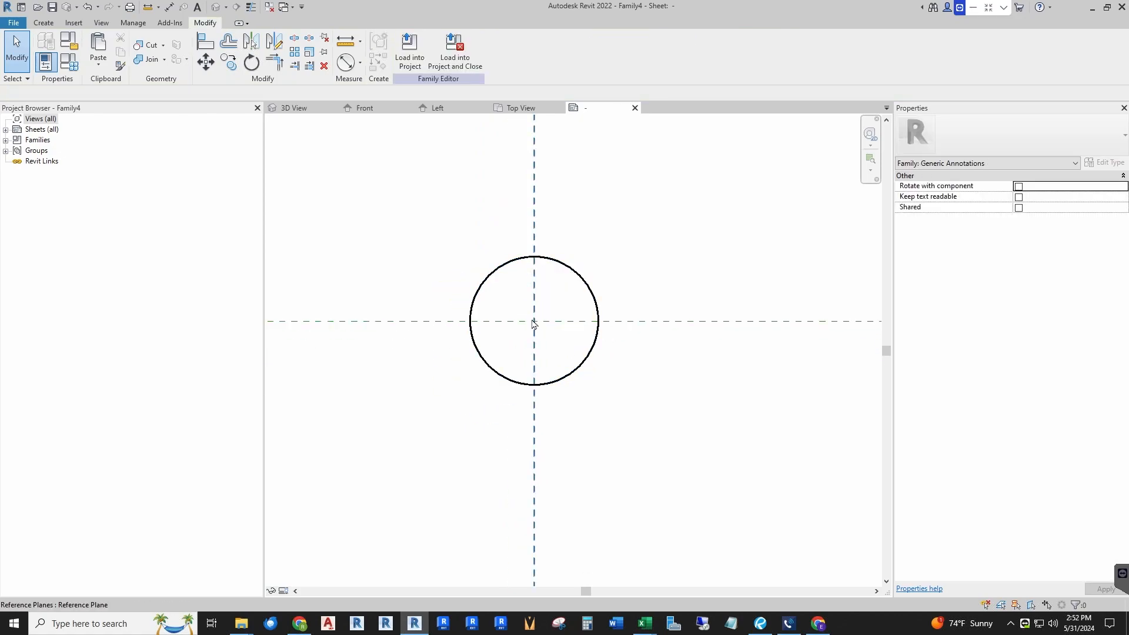
{"action": "scroll", "coordinate": [511, 330], "scroll_direction": "up", "scroll_amount": 2}
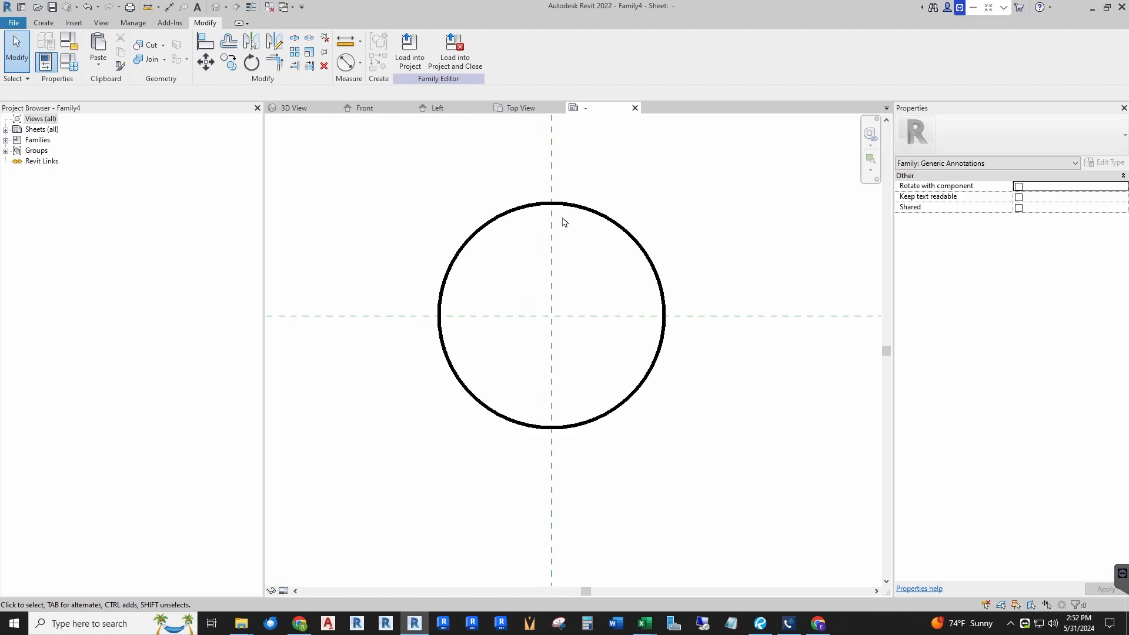
{"action": "left_click", "coordinate": [566, 209]}
{"action": "left_click_drag", "start_coordinate": [561, 230], "coordinate": [569, 264]}
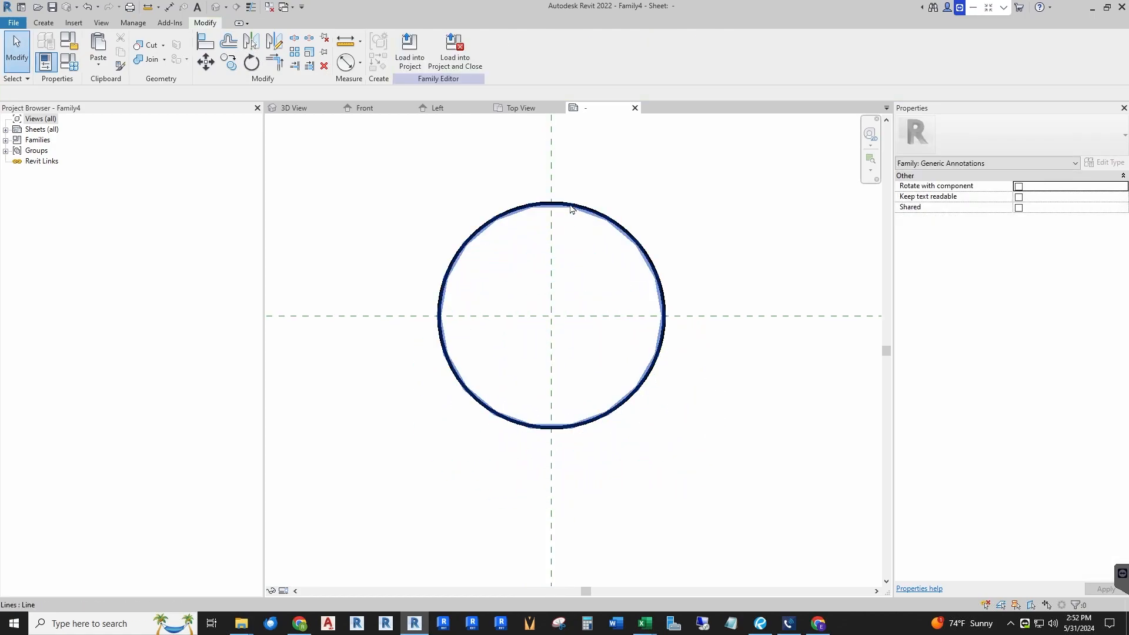
{"action": "left_click", "coordinate": [573, 207]}
{"action": "left_click", "coordinate": [205, 61]}
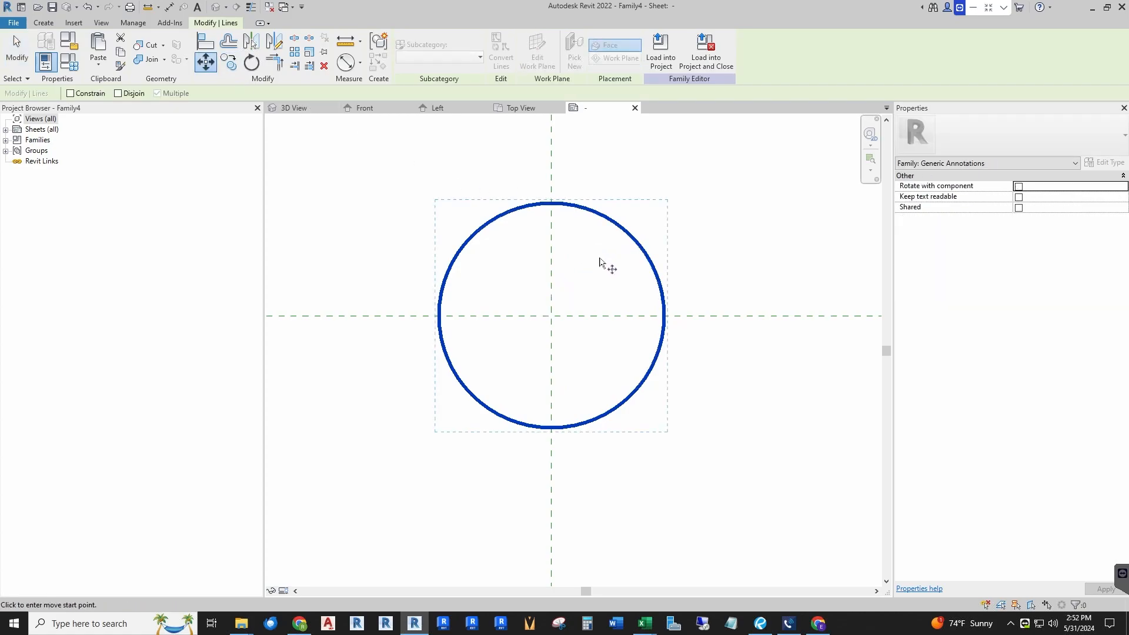
{"action": "left_click", "coordinate": [554, 206]}
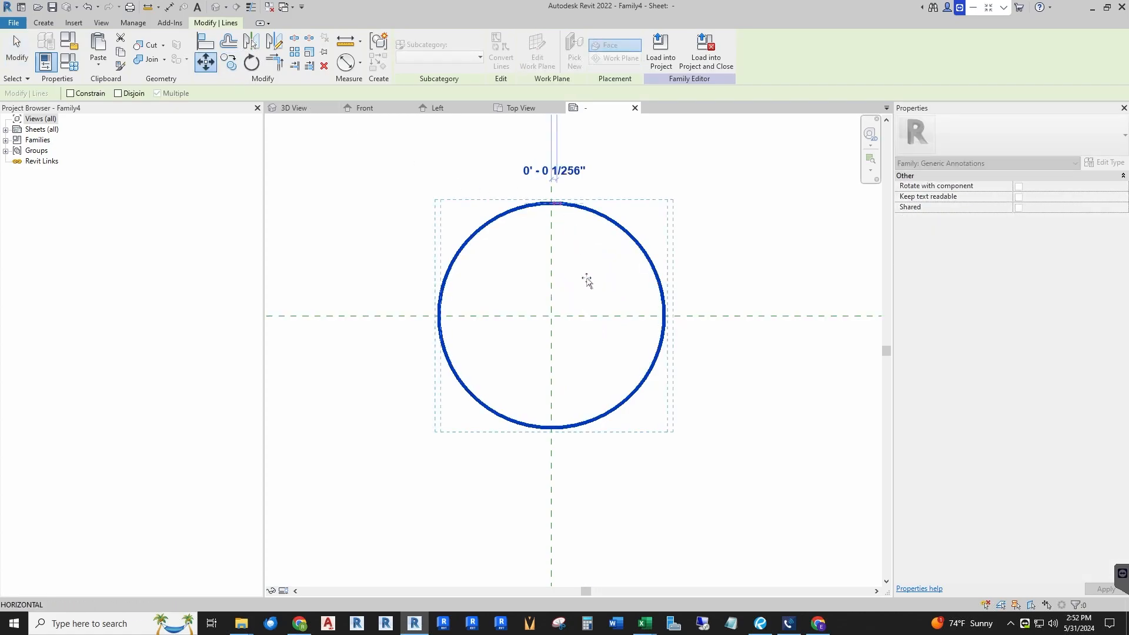
{"action": "left_click", "coordinate": [552, 316]}
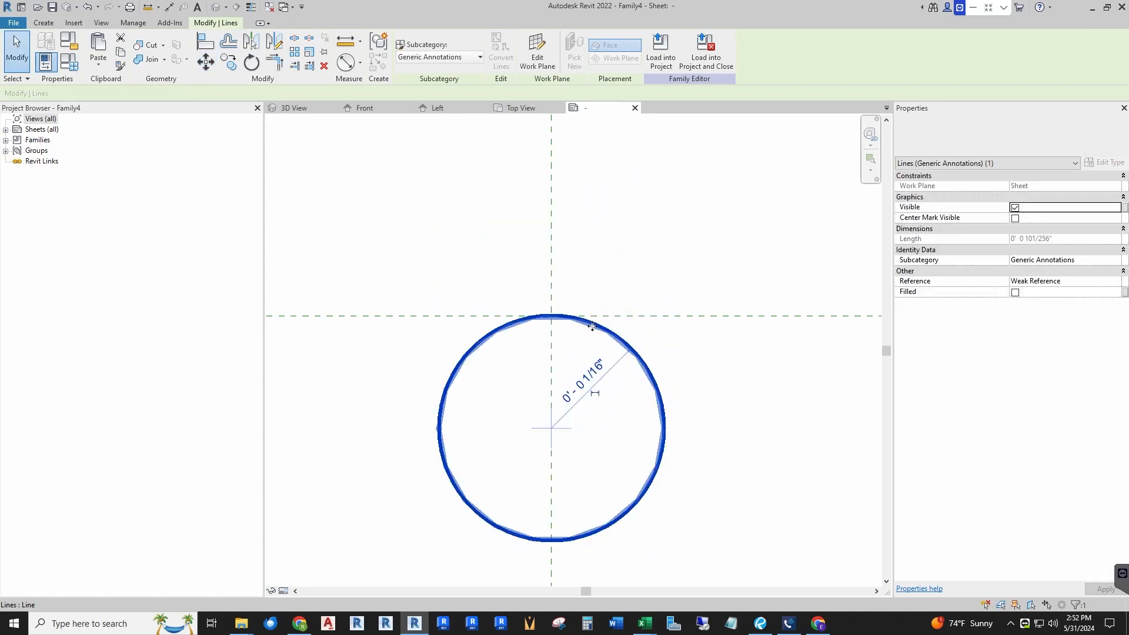
{"action": "left_click", "coordinate": [527, 359]}
Step: Draw a vertical line from the circle's top edge down past its bottom, just left of the vertical reference plane
{"action": "scroll", "coordinate": [531, 320], "scroll_direction": "up", "scroll_amount": 5}
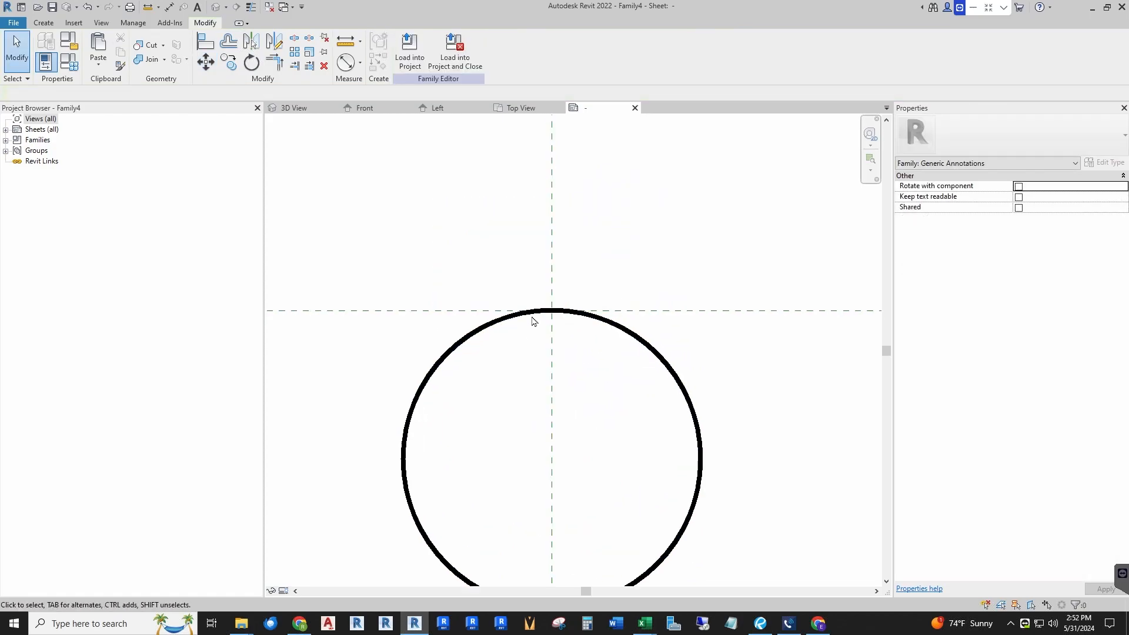
{"action": "scroll", "coordinate": [567, 235], "scroll_direction": "down", "scroll_amount": 2}
{"action": "scroll", "coordinate": [562, 222], "scroll_direction": "down", "scroll_amount": 3}
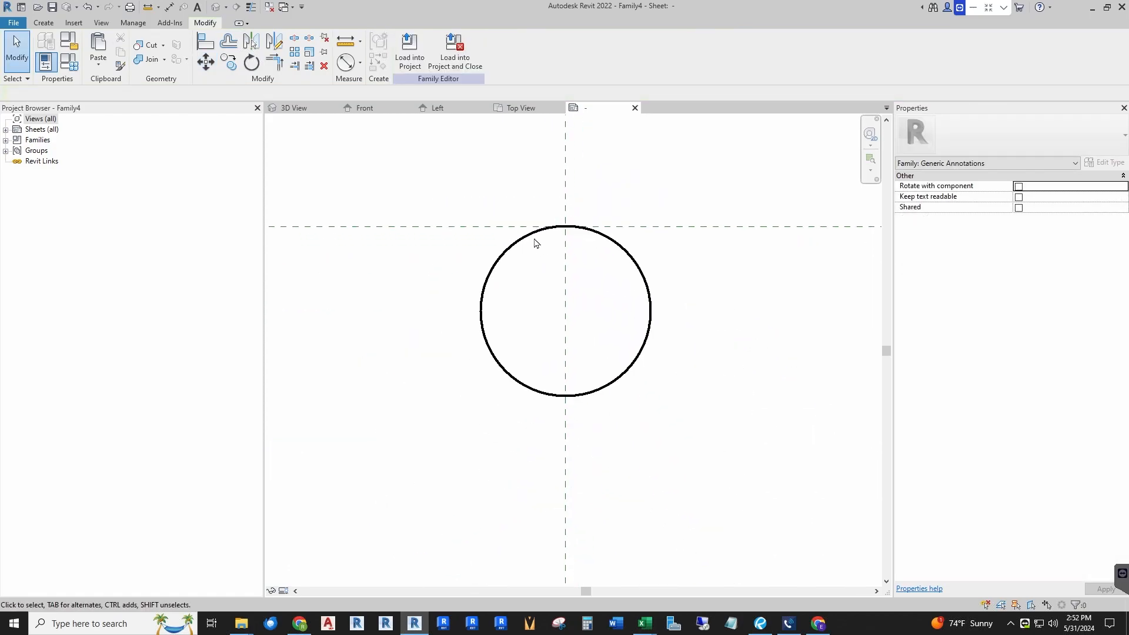
{"action": "scroll", "coordinate": [500, 253], "scroll_direction": "down", "scroll_amount": 1}
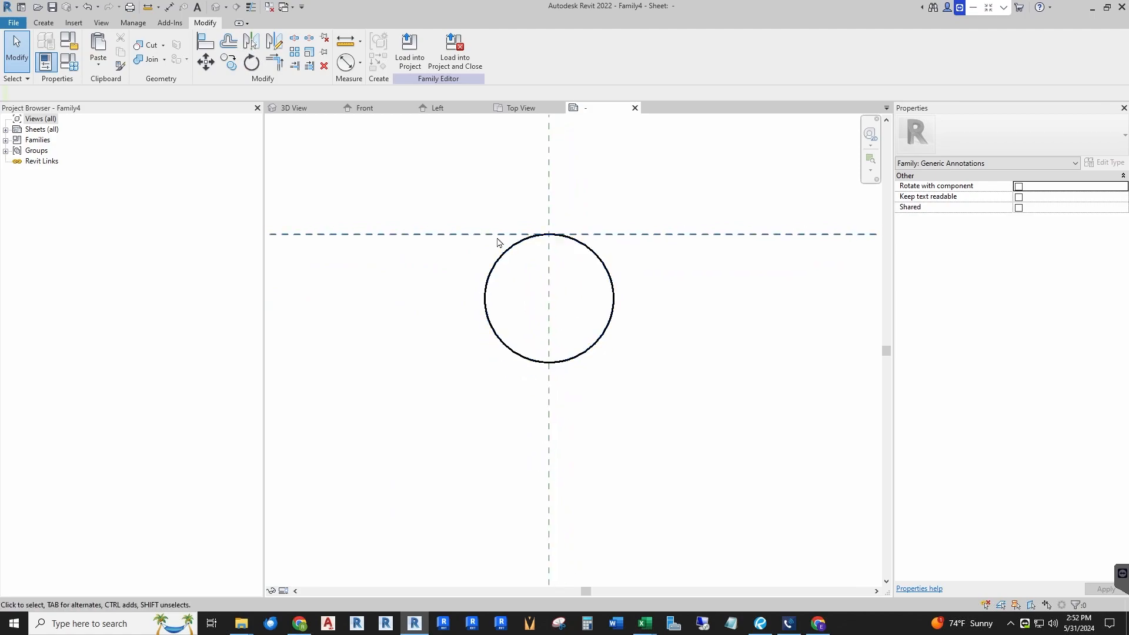
{"action": "left_click", "coordinate": [46, 26]}
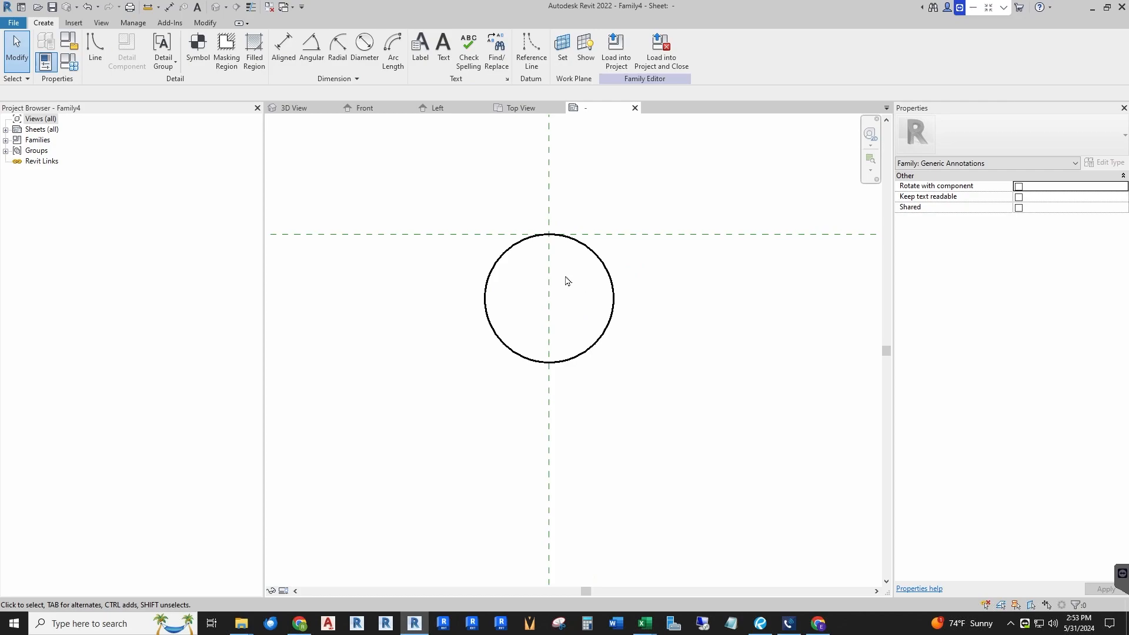
{"action": "left_click", "coordinate": [96, 56]}
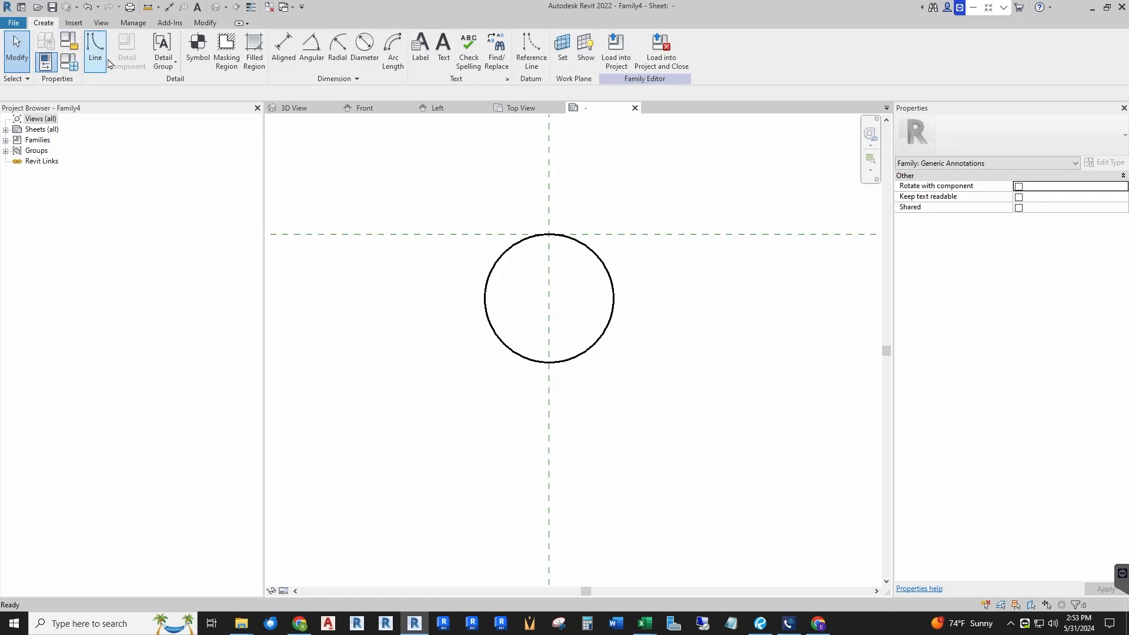
{"action": "scroll", "coordinate": [531, 250], "scroll_direction": "up", "scroll_amount": 2}
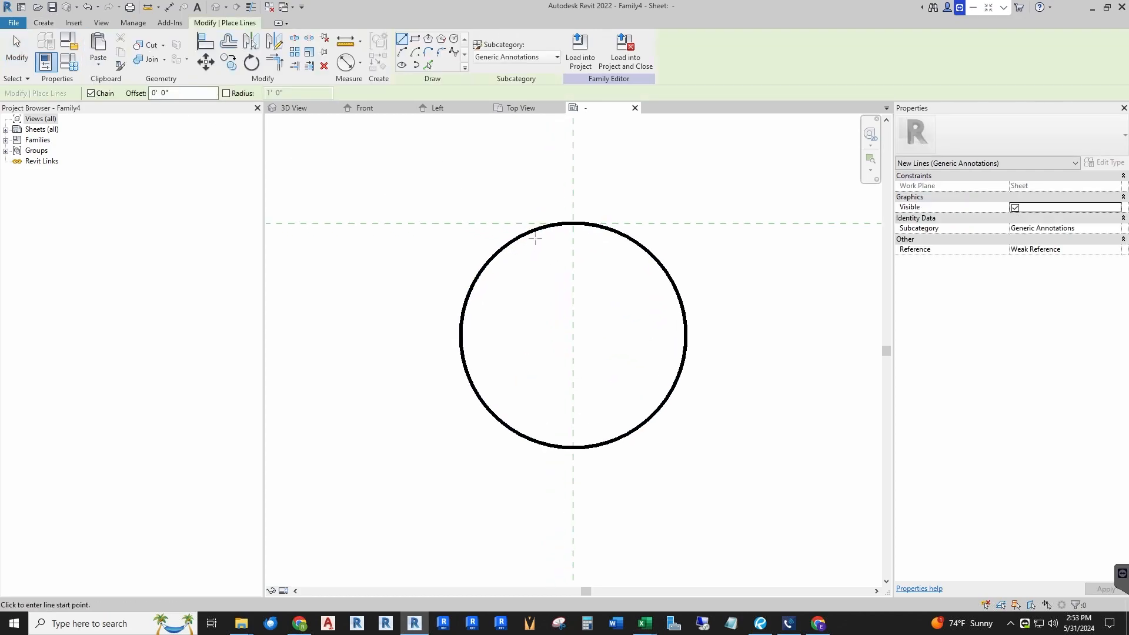
{"action": "left_click", "coordinate": [533, 230]}
{"action": "left_click", "coordinate": [728, 231]}
{"action": "scroll", "coordinate": [533, 230], "scroll_direction": "down", "scroll_amount": 2}
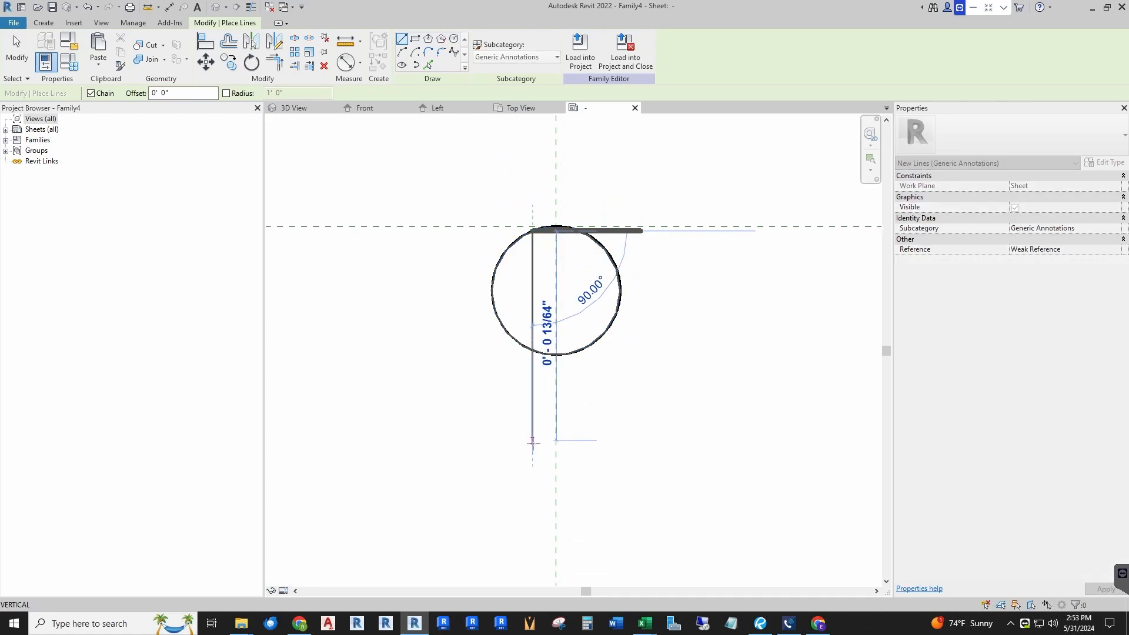
{"action": "scroll", "coordinate": [532, 440], "scroll_direction": "down", "scroll_amount": 1}
{"action": "middle_click_drag", "start_coordinate": [532, 439], "coordinate": [524, 373]}
{"action": "left_click", "coordinate": [525, 357]}
{"action": "key", "text": "Escape"}
{"action": "key", "text": "Escape"}
{"action": "scroll", "coordinate": [600, 300], "scroll_direction": "up", "scroll_amount": 1}
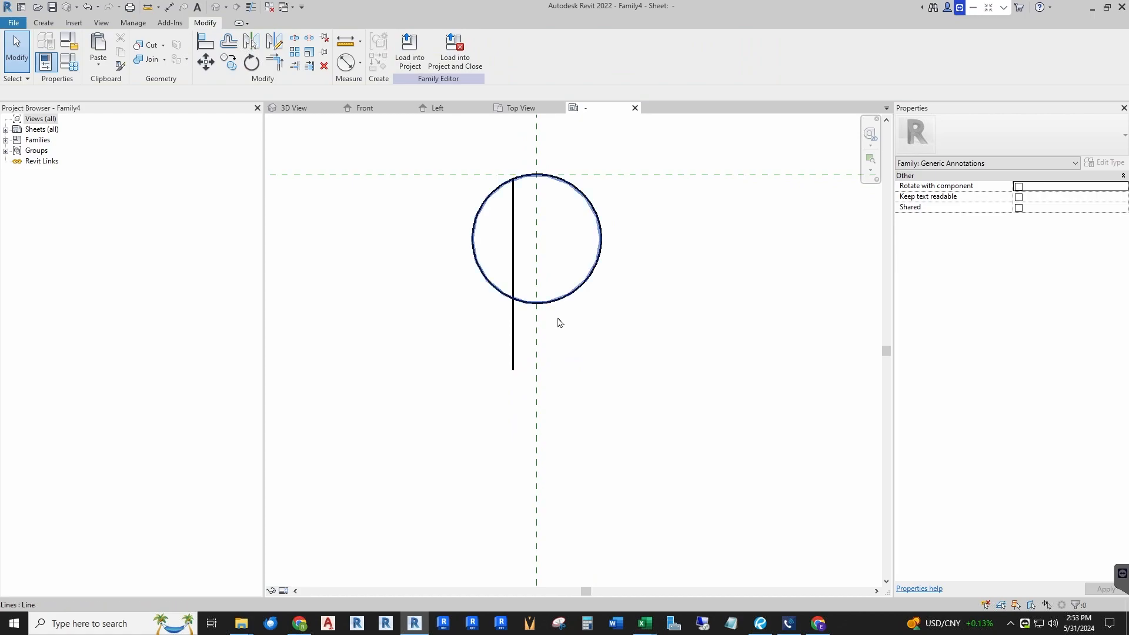
Step: Mirror the vertical line about the vertical reference plane to create the second prong line
{"action": "left_click", "coordinate": [514, 329]}
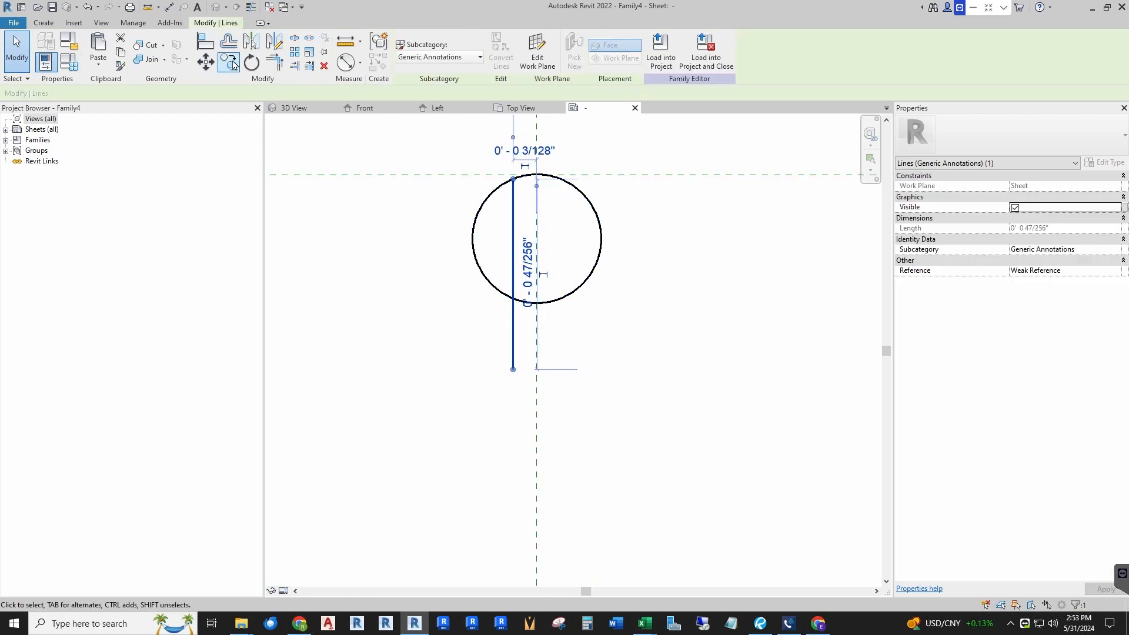
{"action": "left_click", "coordinate": [244, 45]}
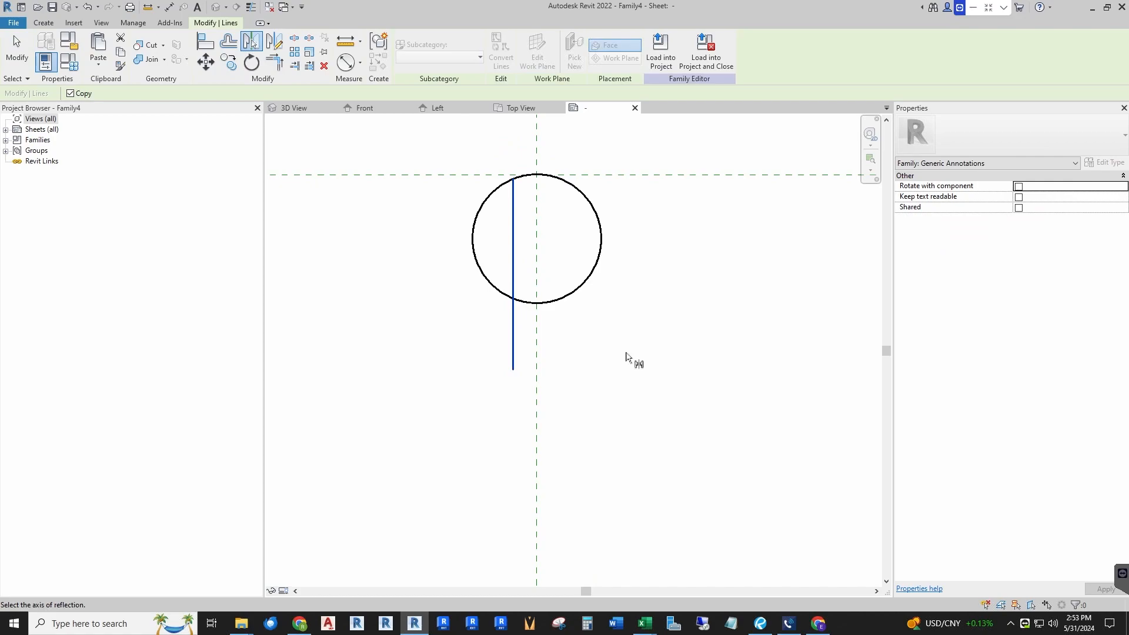
{"action": "left_click", "coordinate": [539, 348]}
{"action": "left_click", "coordinate": [708, 390]}
{"action": "scroll", "coordinate": [708, 390], "scroll_direction": "down", "scroll_amount": 2}
{"action": "scroll", "coordinate": [343, 541], "scroll_direction": "down", "scroll_amount": 2}
{"action": "scroll", "coordinate": [315, 489], "scroll_direction": "up", "scroll_amount": 2}
{"action": "scroll", "coordinate": [379, 515], "scroll_direction": "down", "scroll_amount": 1}
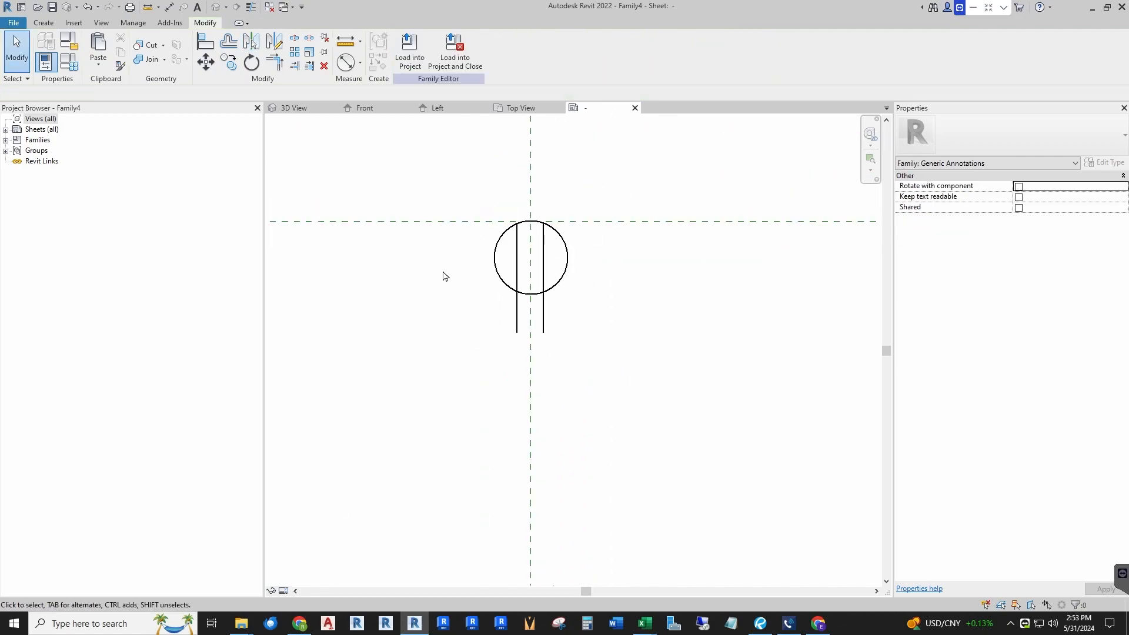
Step: Save the annotation symbol family as "ER_Symbol_Duplex Annotation"
{"action": "scroll", "coordinate": [447, 277], "scroll_direction": "up", "scroll_amount": 1}
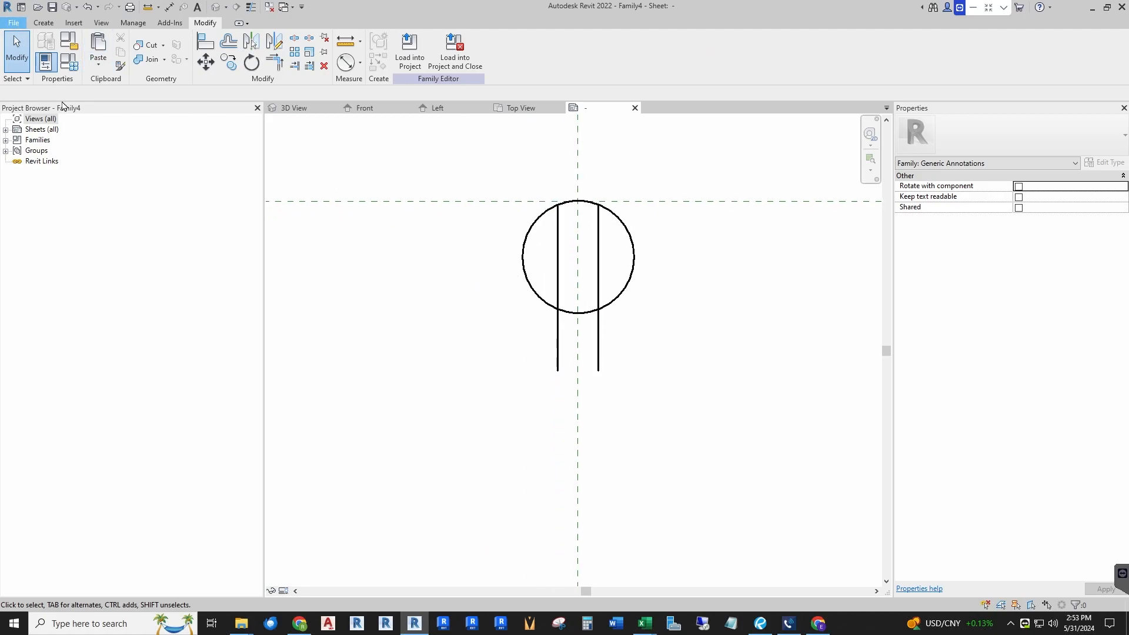
{"action": "left_click", "coordinate": [13, 23]}
{"action": "mouse_move", "coordinate": [59, 165]}
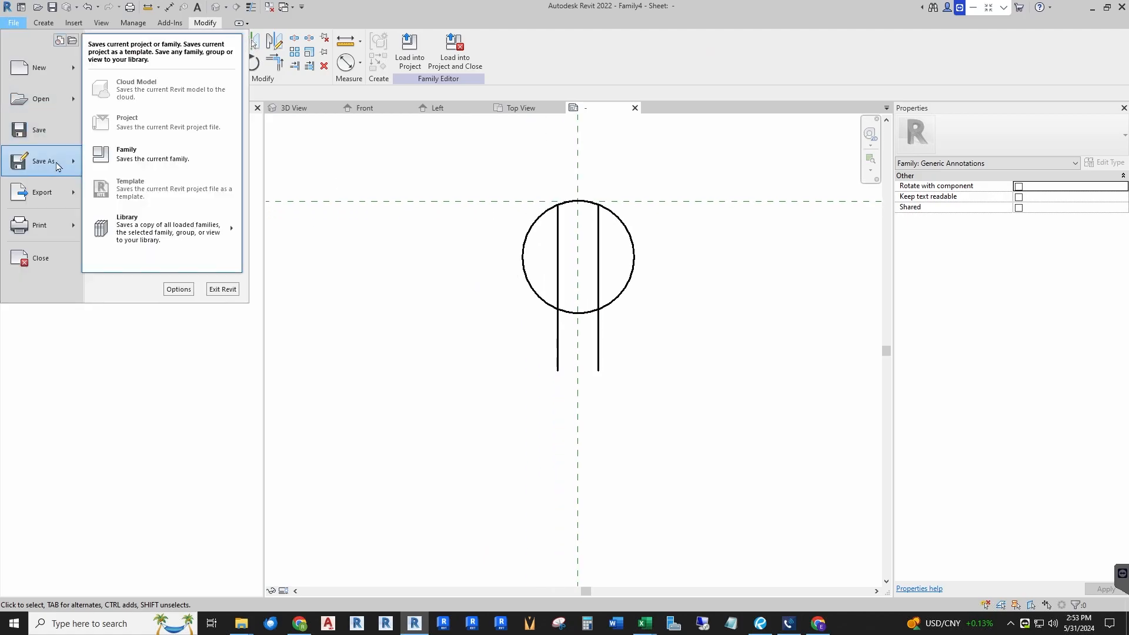
{"action": "left_click", "coordinate": [146, 160]}
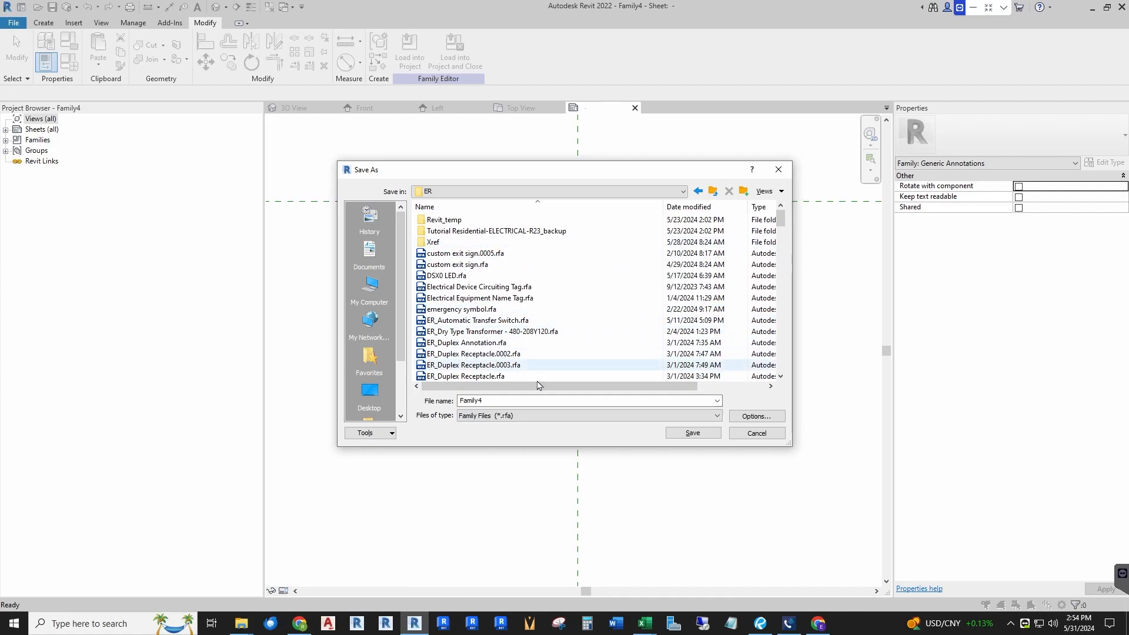
{"action": "type", "text": "ER_Symbol_Duplex Annotion"}
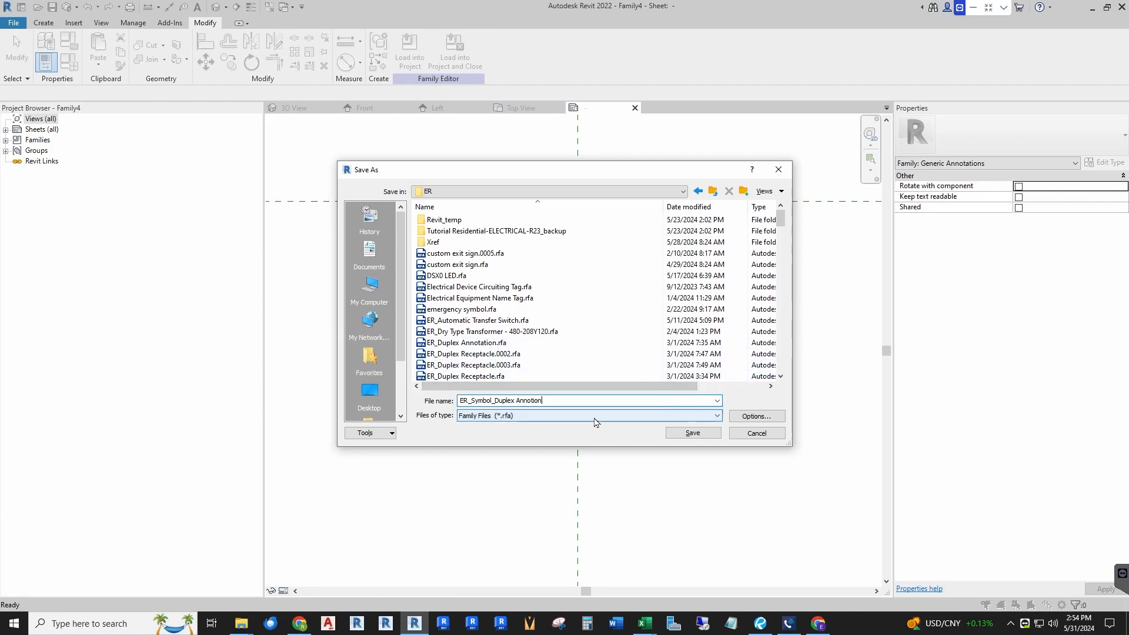
{"action": "key", "text": "BackSpace"}
{"action": "key", "text": "BackSpace"}
{"action": "key", "text": "BackSpace"}
{"action": "type", "text": "ation"}
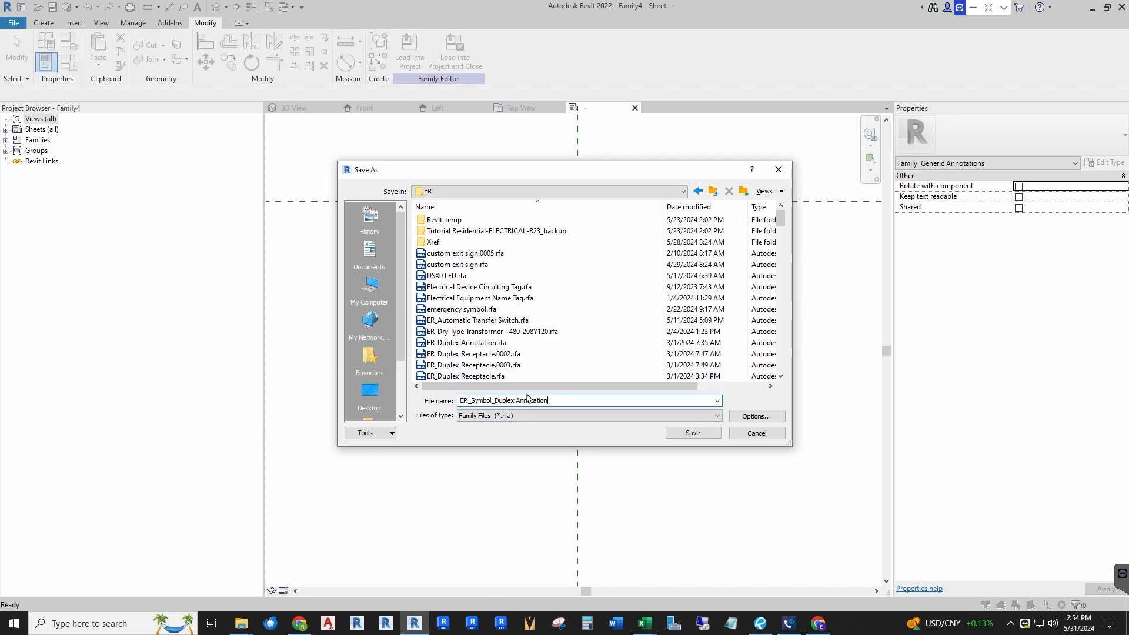
{"action": "left_click", "coordinate": [755, 416]}
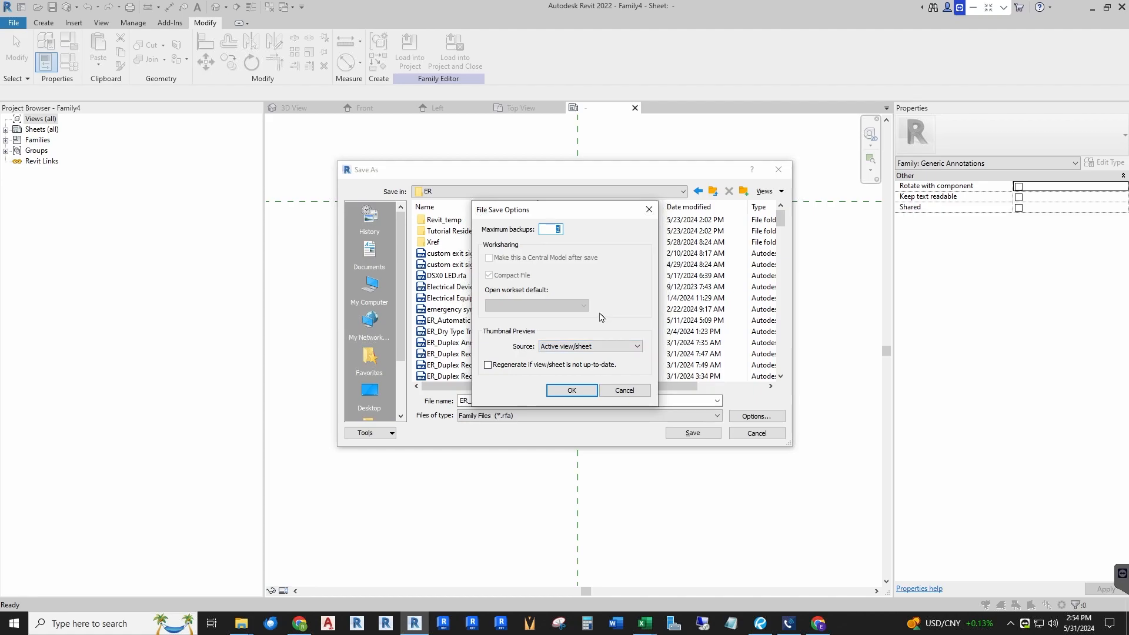
{"action": "left_click", "coordinate": [575, 391]}
{"action": "left_click", "coordinate": [688, 433]}
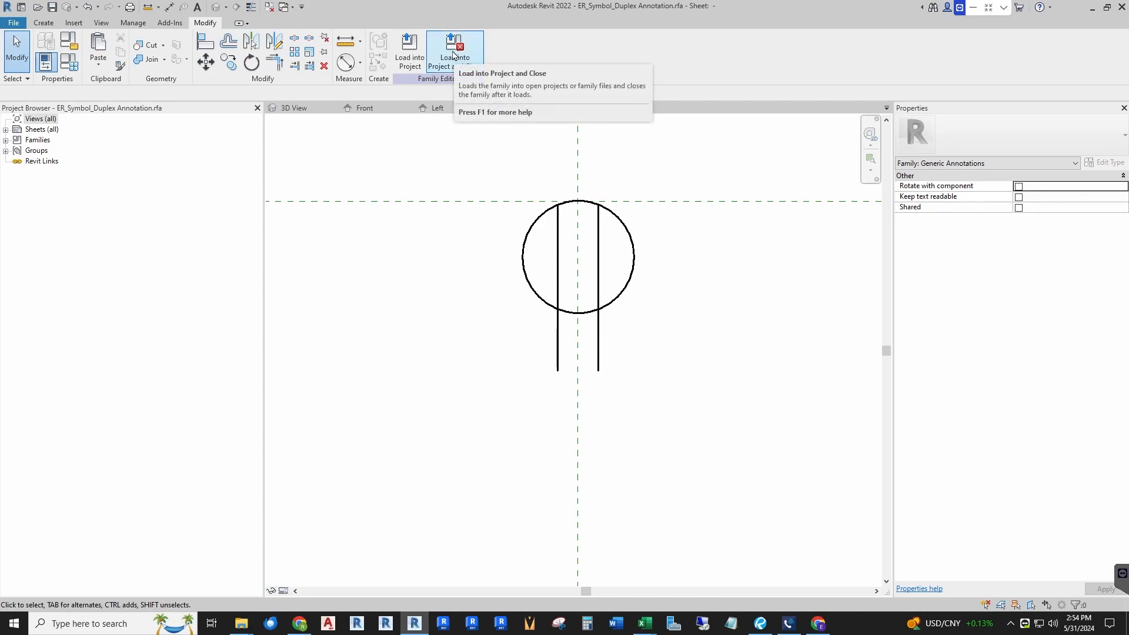
Step: Load the annotation symbol into the receptacle family and place it at the reference plane intersection in Top View
{"action": "left_click", "coordinate": [457, 62]}
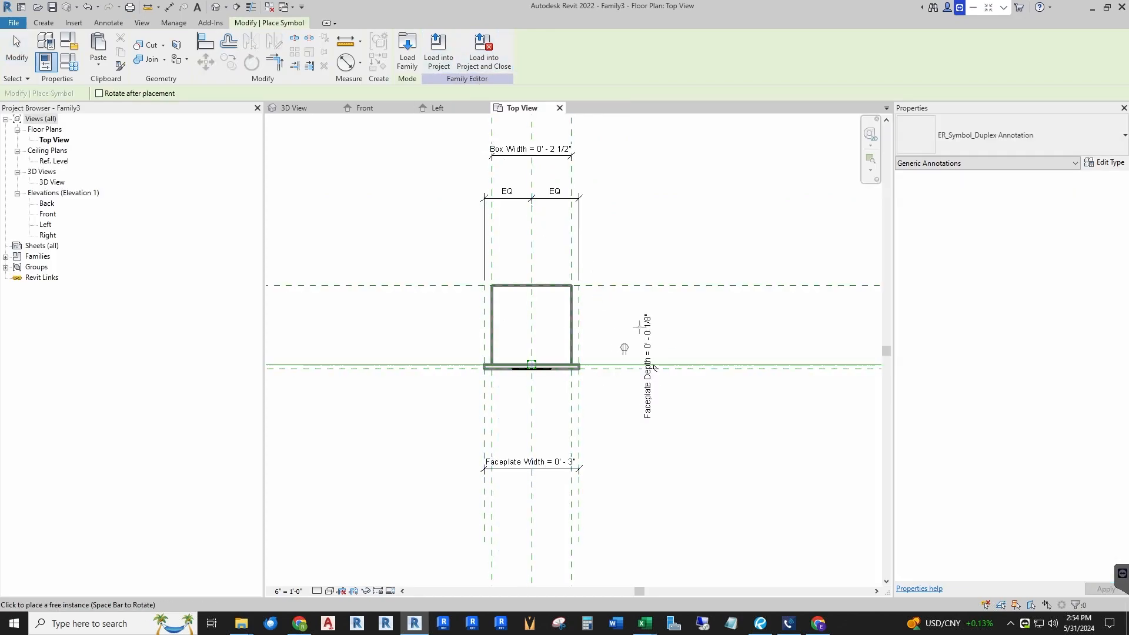
{"action": "scroll", "coordinate": [655, 368], "scroll_direction": "up", "scroll_amount": 5}
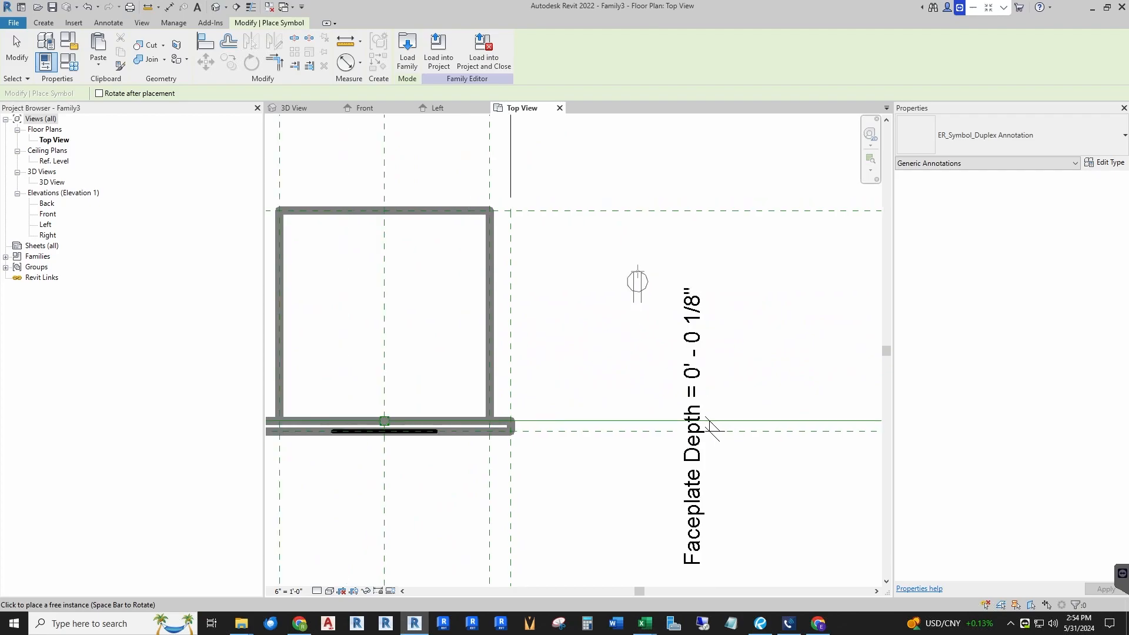
{"action": "scroll", "coordinate": [682, 373], "scroll_direction": "down", "scroll_amount": 3}
{"action": "scroll", "coordinate": [468, 393], "scroll_direction": "up", "scroll_amount": 4}
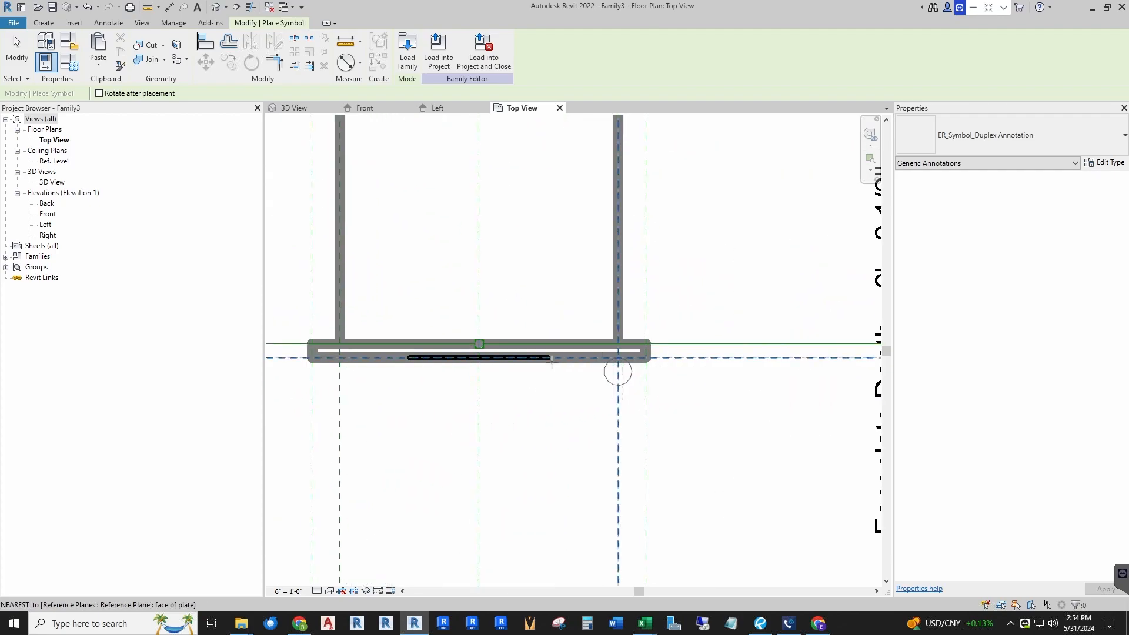
{"action": "scroll", "coordinate": [624, 377], "scroll_direction": "down", "scroll_amount": 3}
{"action": "scroll", "coordinate": [647, 359], "scroll_direction": "down", "scroll_amount": 6}
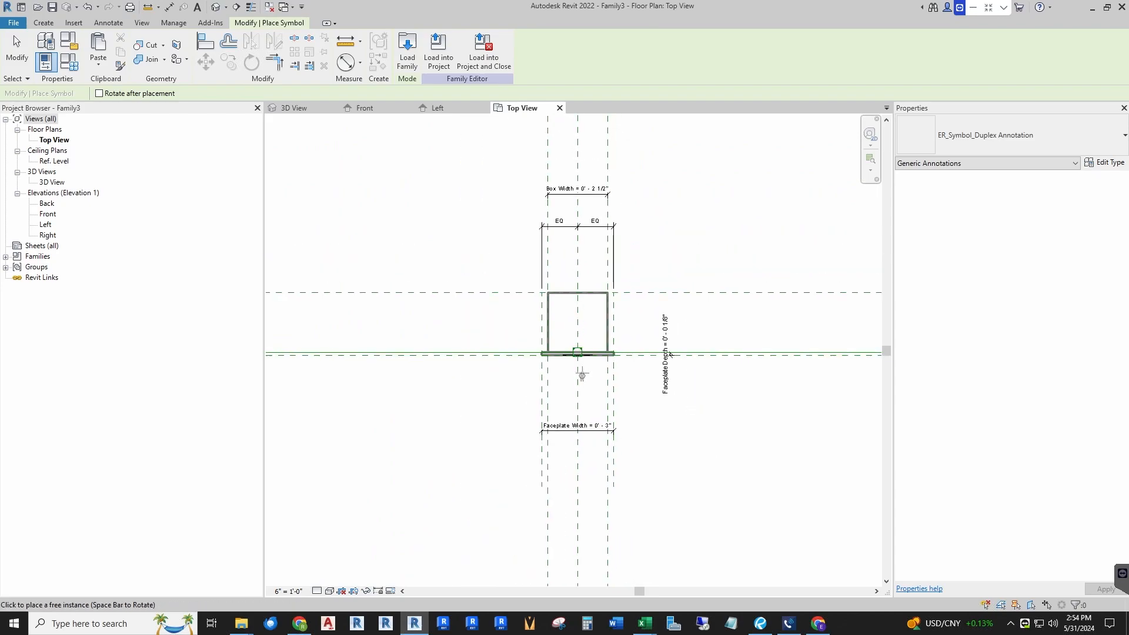
{"action": "scroll", "coordinate": [559, 368], "scroll_direction": "up", "scroll_amount": 6}
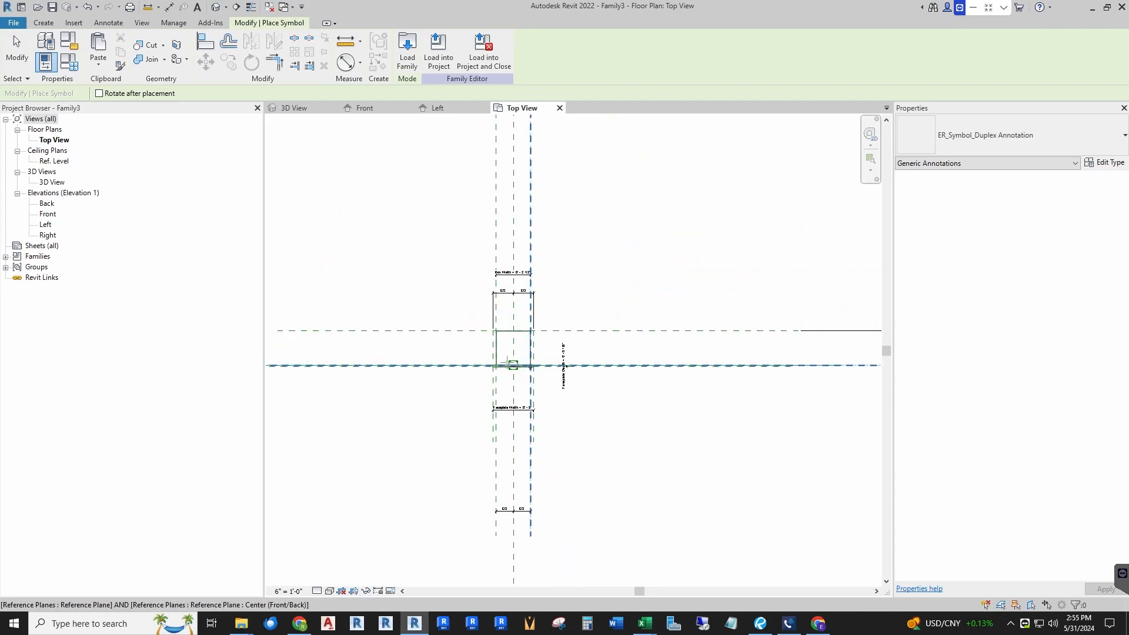
{"action": "scroll", "coordinate": [514, 370], "scroll_direction": "up", "scroll_amount": 5}
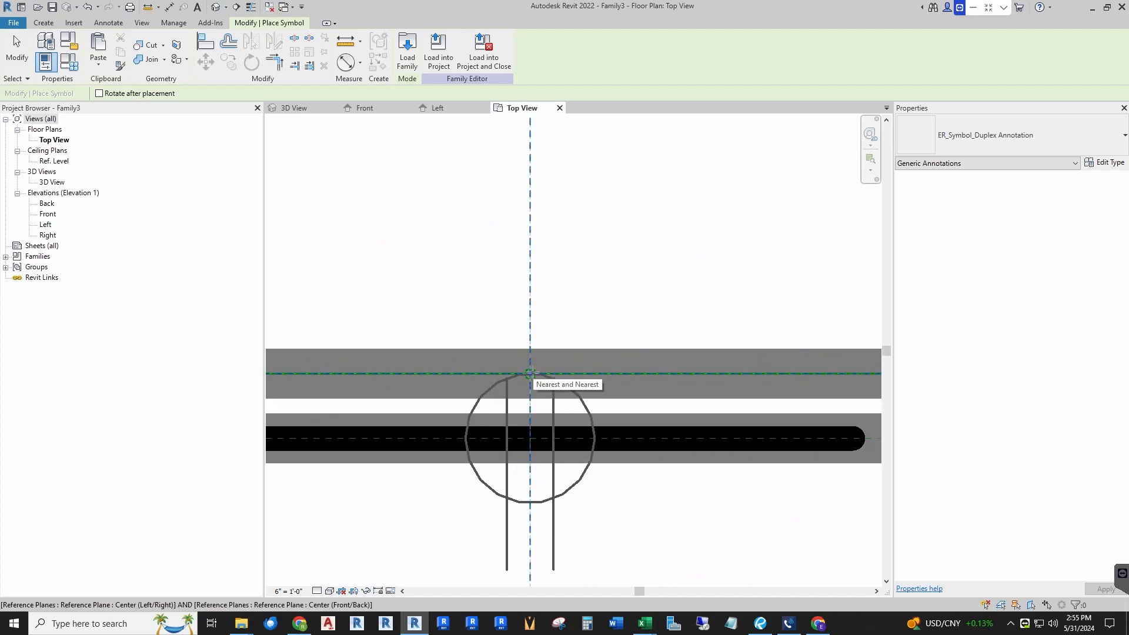
{"action": "left_click", "coordinate": [529, 373]}
{"action": "key", "text": "Escape"}
{"action": "key", "text": "Escape"}
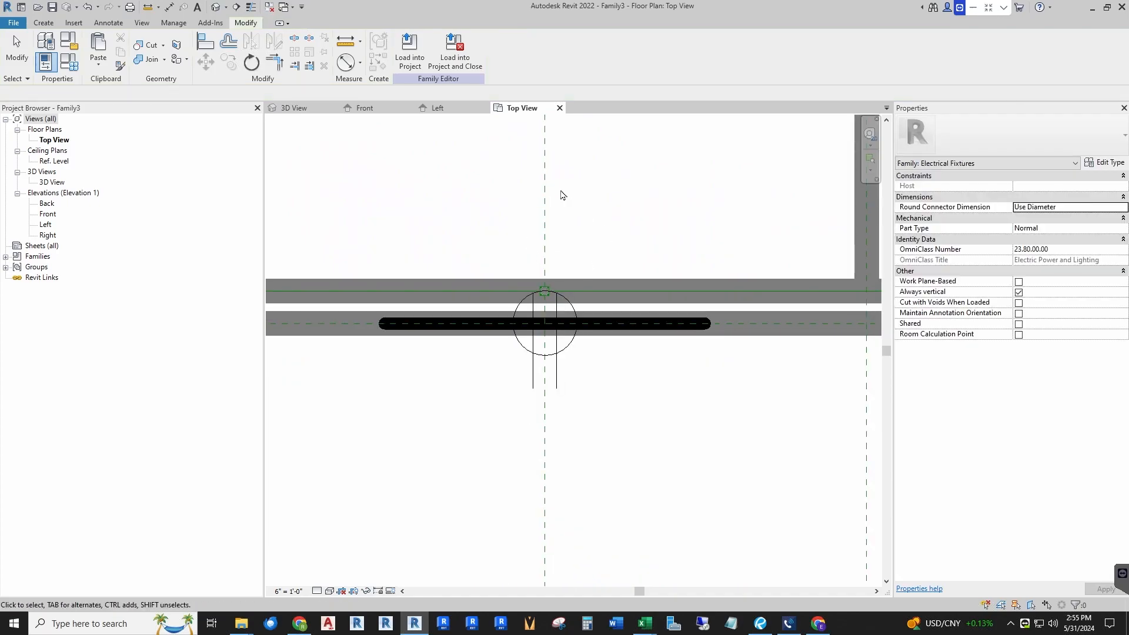
Step: Save the receptacle family as "ER_Duplex Receptacle NH"
{"action": "scroll", "coordinate": [552, 294], "scroll_direction": "down", "scroll_amount": 4}
{"action": "scroll", "coordinate": [554, 413], "scroll_direction": "down", "scroll_amount": 2}
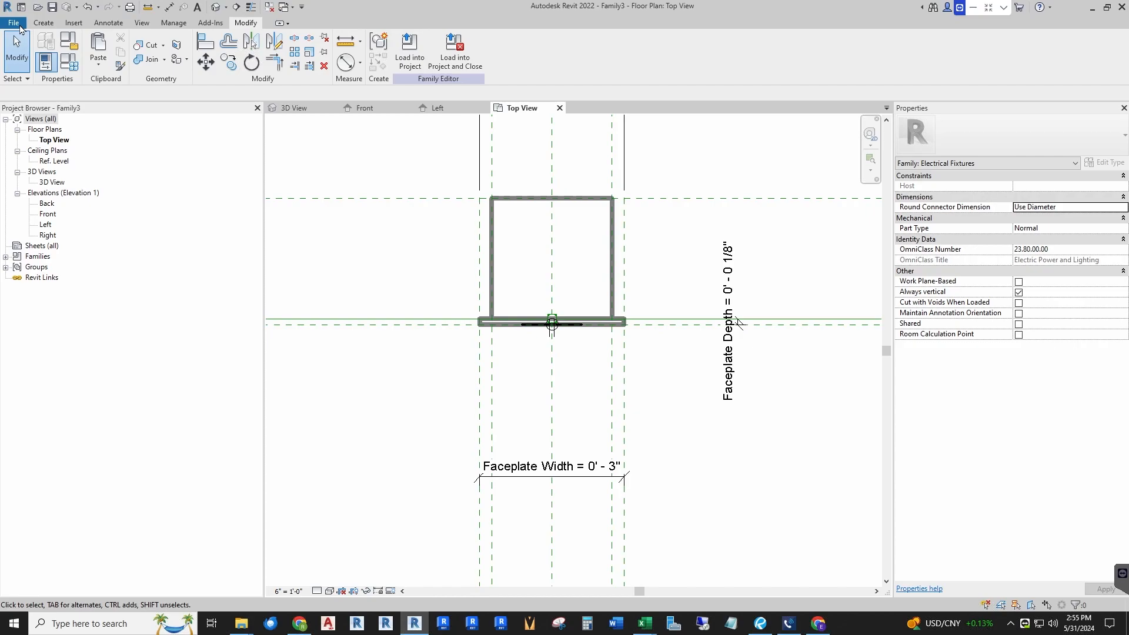
{"action": "left_click", "coordinate": [13, 22]}
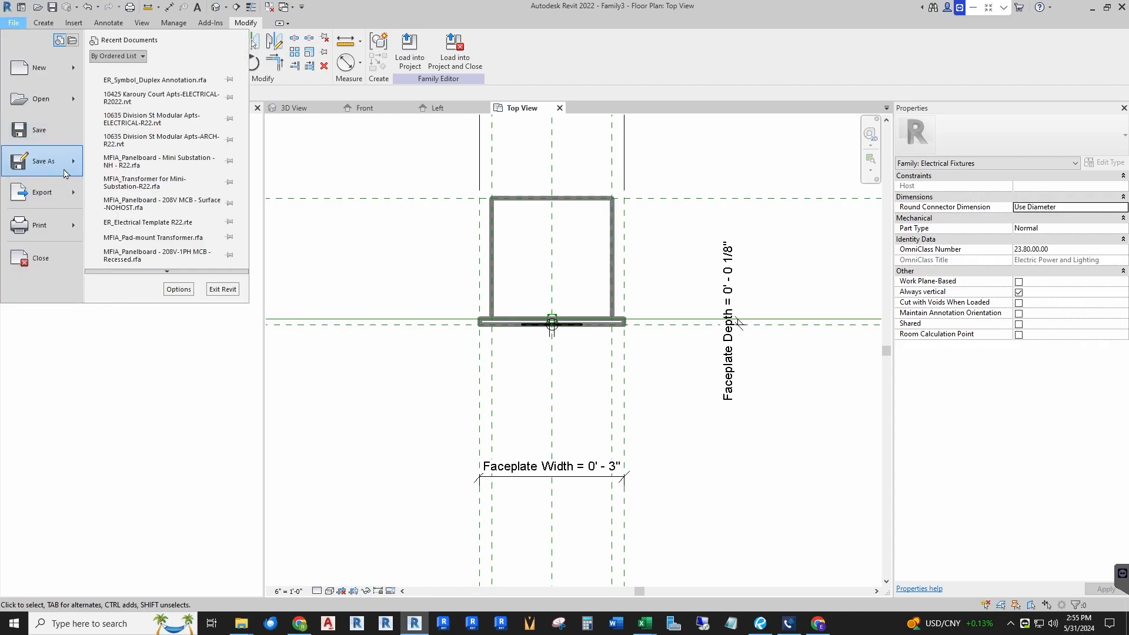
{"action": "mouse_move", "coordinate": [64, 173]}
{"action": "left_click", "coordinate": [158, 170]}
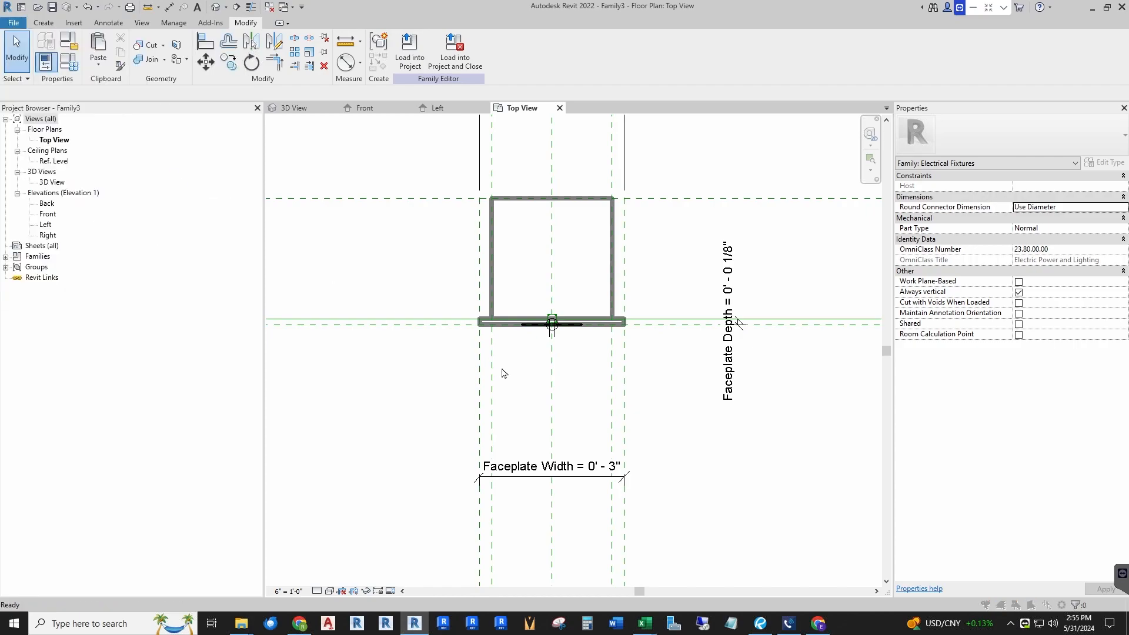
{"action": "type", "text": "ER-"}
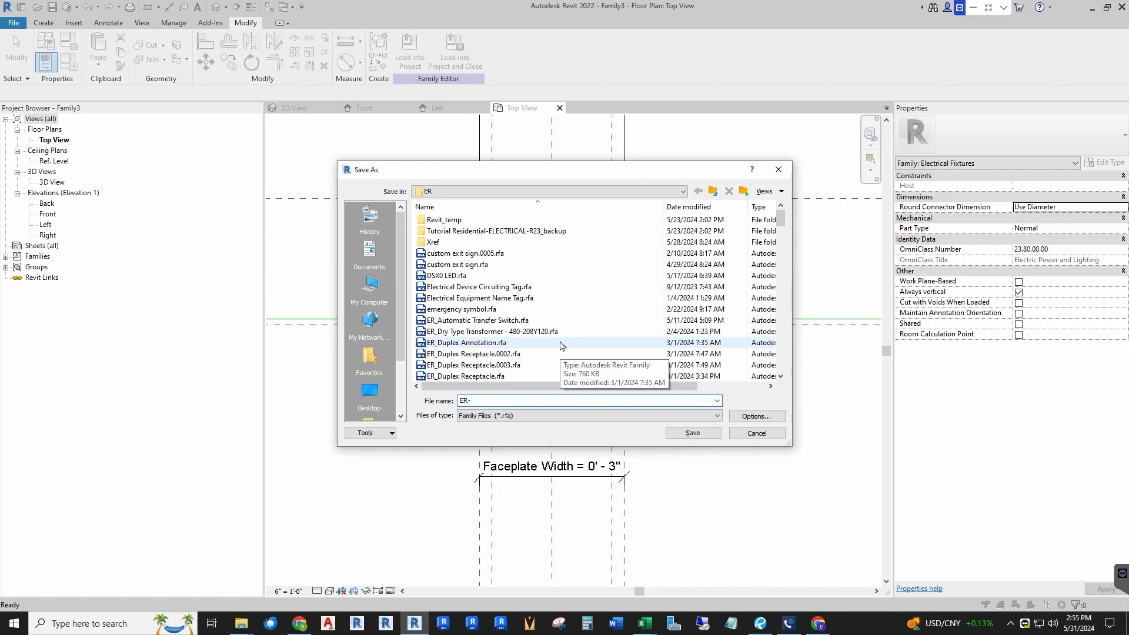
{"action": "key", "text": "BackSpace"}
{"action": "type", "text": "_D"}
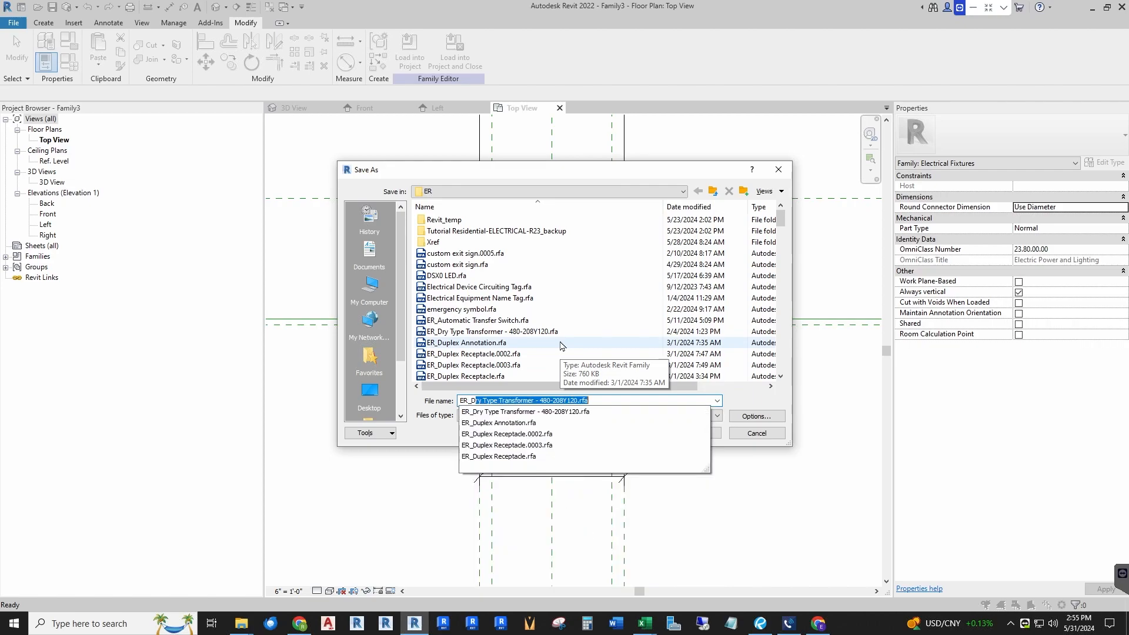
{"action": "type", "text": "uplex "}
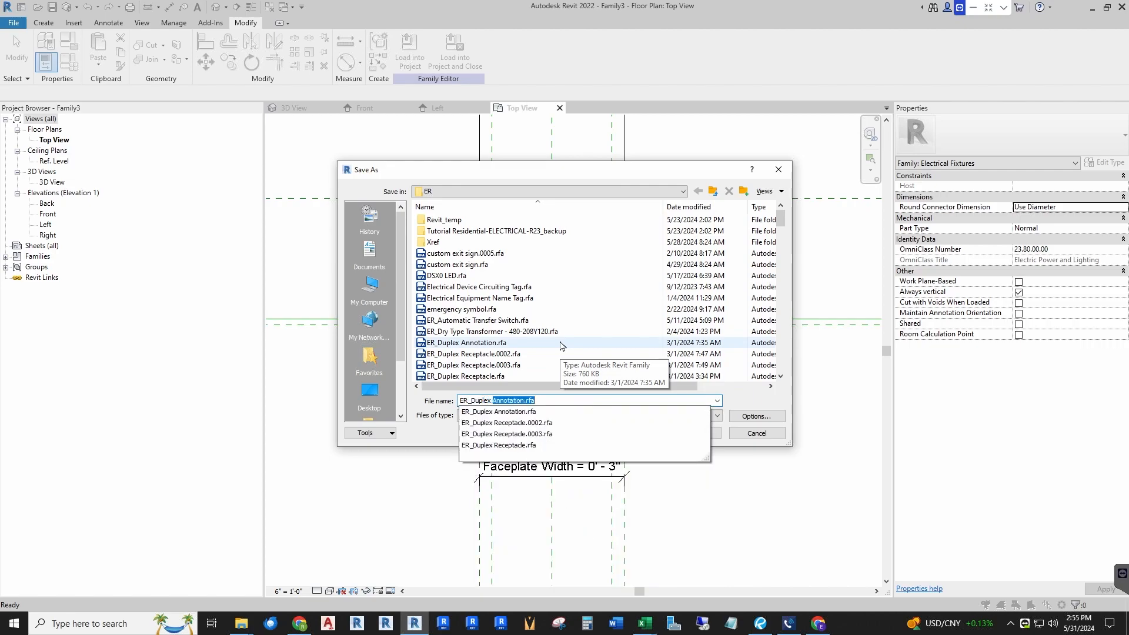
{"action": "type", "text": "R"}
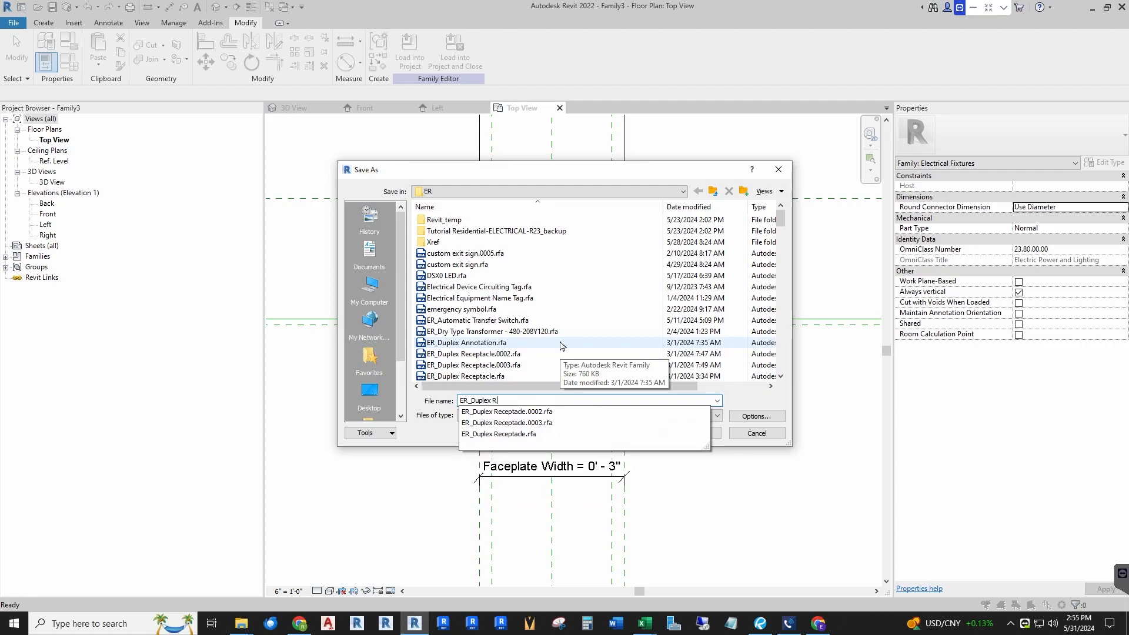
{"action": "type", "text": "Erec"}
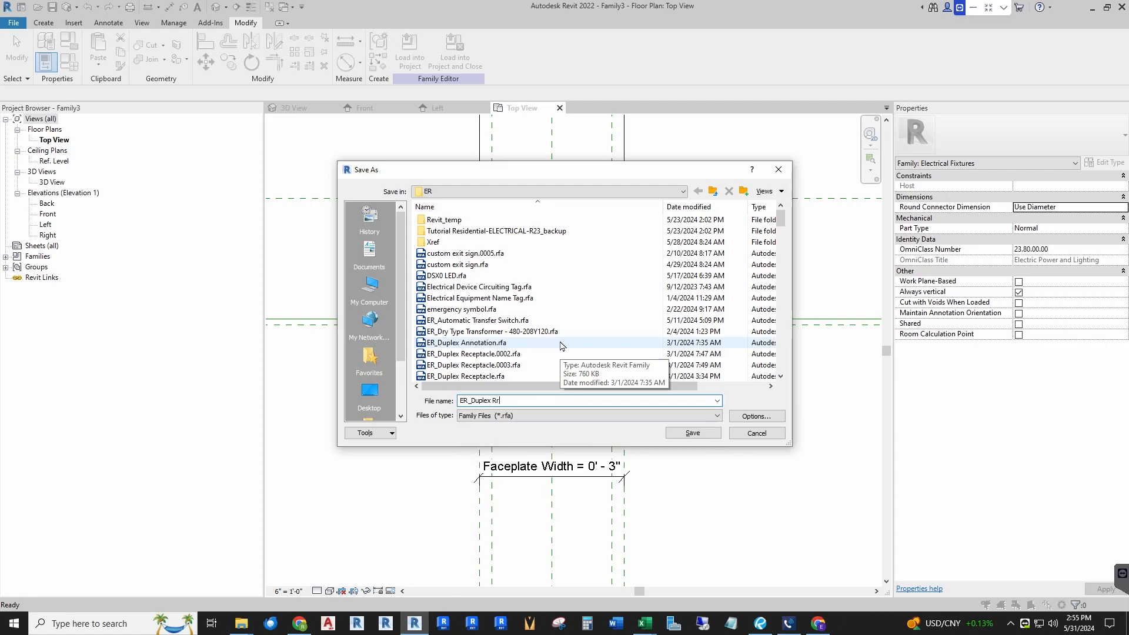
{"action": "key", "text": "BackSpace"}
{"action": "type", "text": "eceptacle NH"}
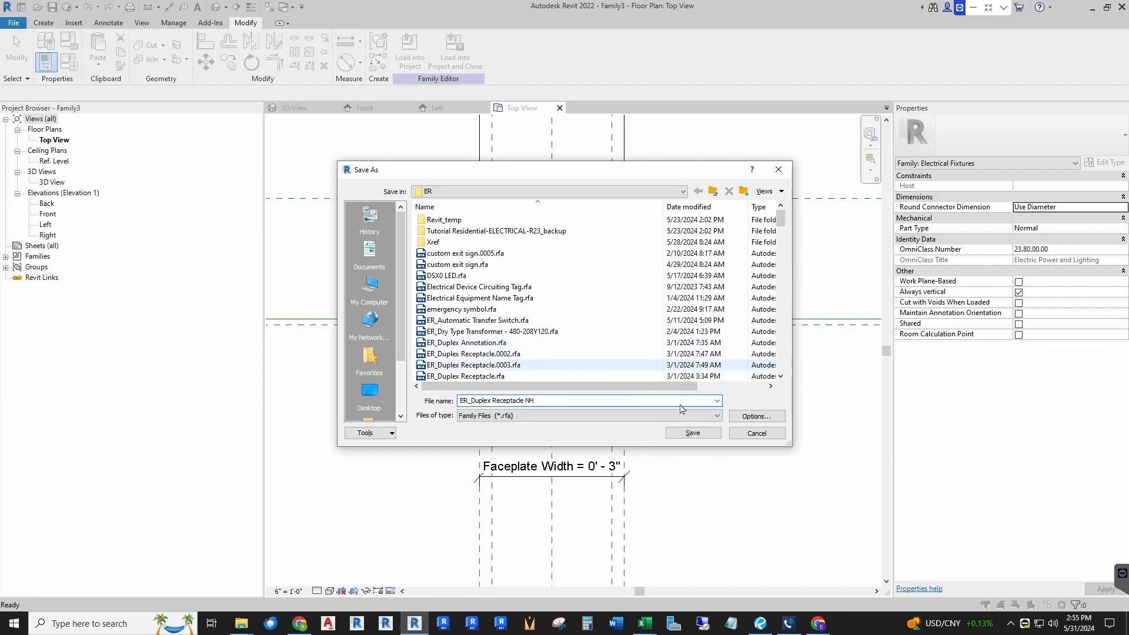
{"action": "left_click", "coordinate": [740, 419]}
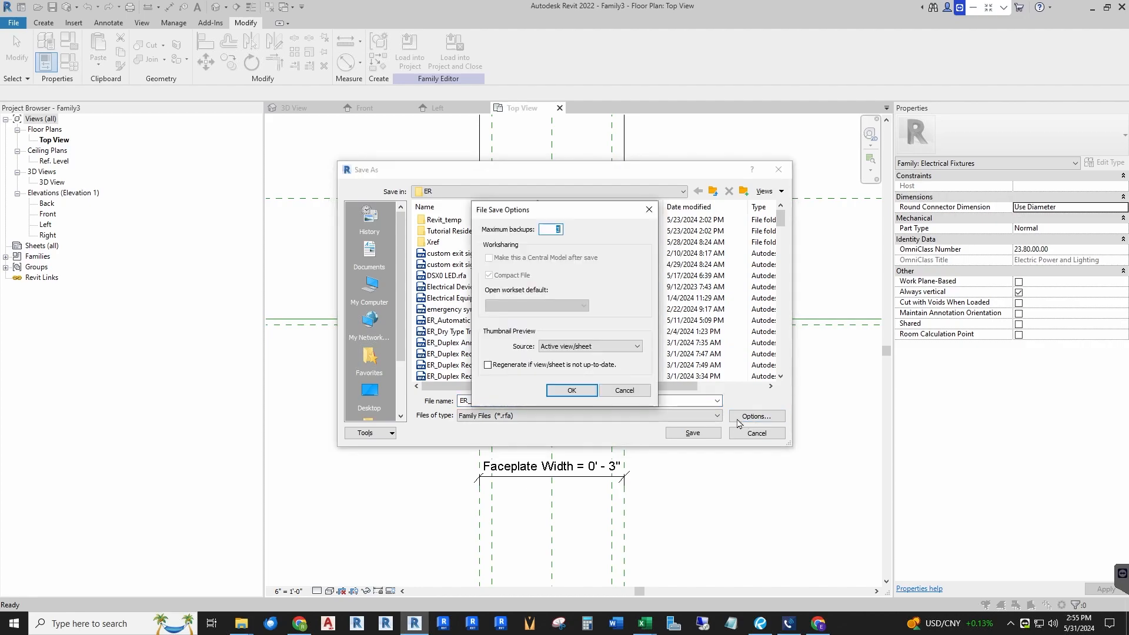
{"action": "left_click", "coordinate": [576, 389]}
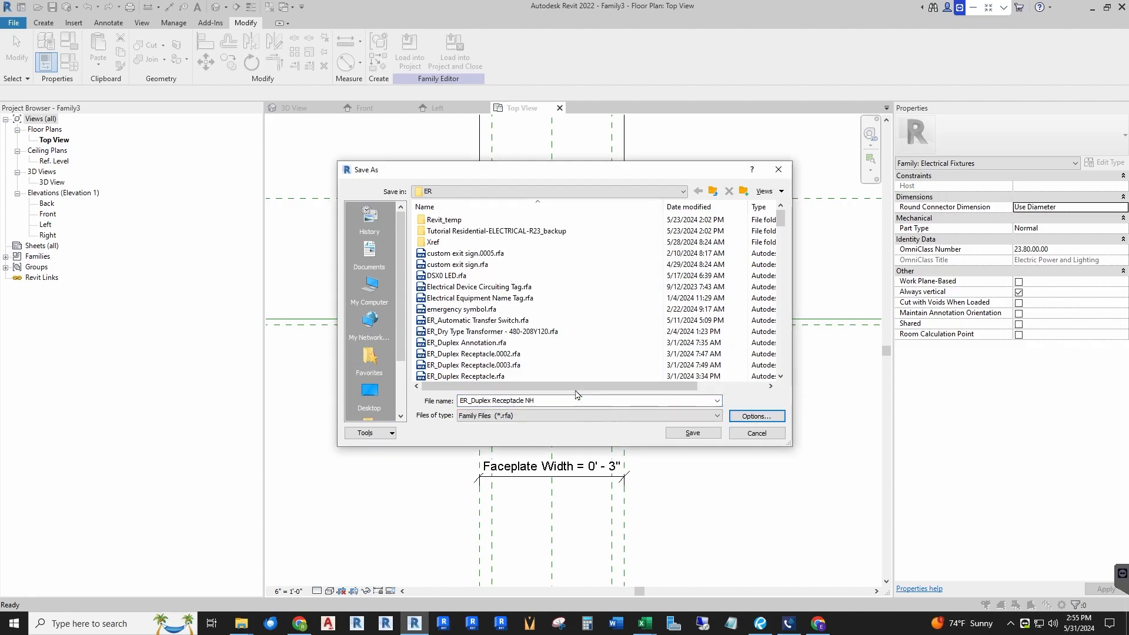
{"action": "left_click", "coordinate": [692, 433]}
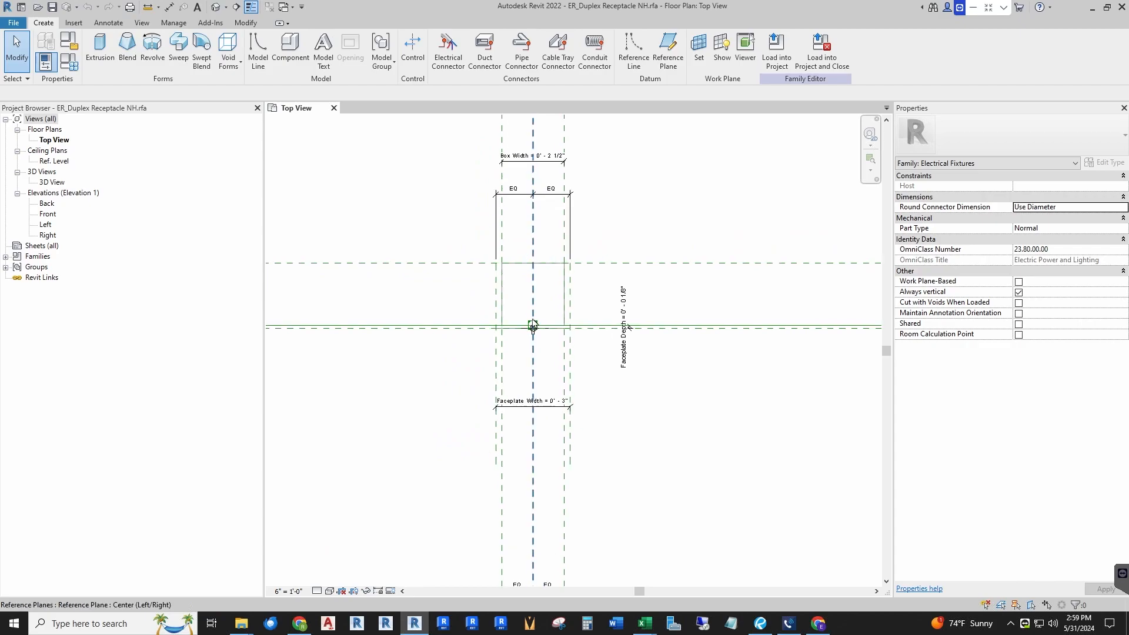
Step: Select the placed annotation symbol and open its family for editing
{"action": "scroll", "coordinate": [533, 326], "scroll_direction": "up", "scroll_amount": 5}
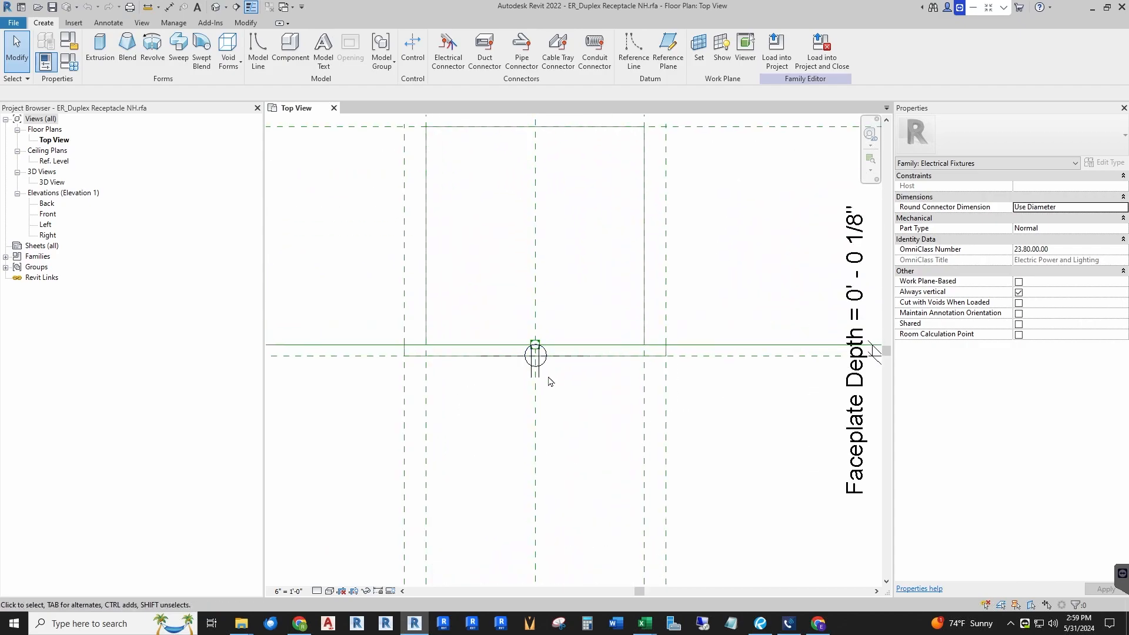
{"action": "scroll", "coordinate": [549, 381], "scroll_direction": "up", "scroll_amount": 3}
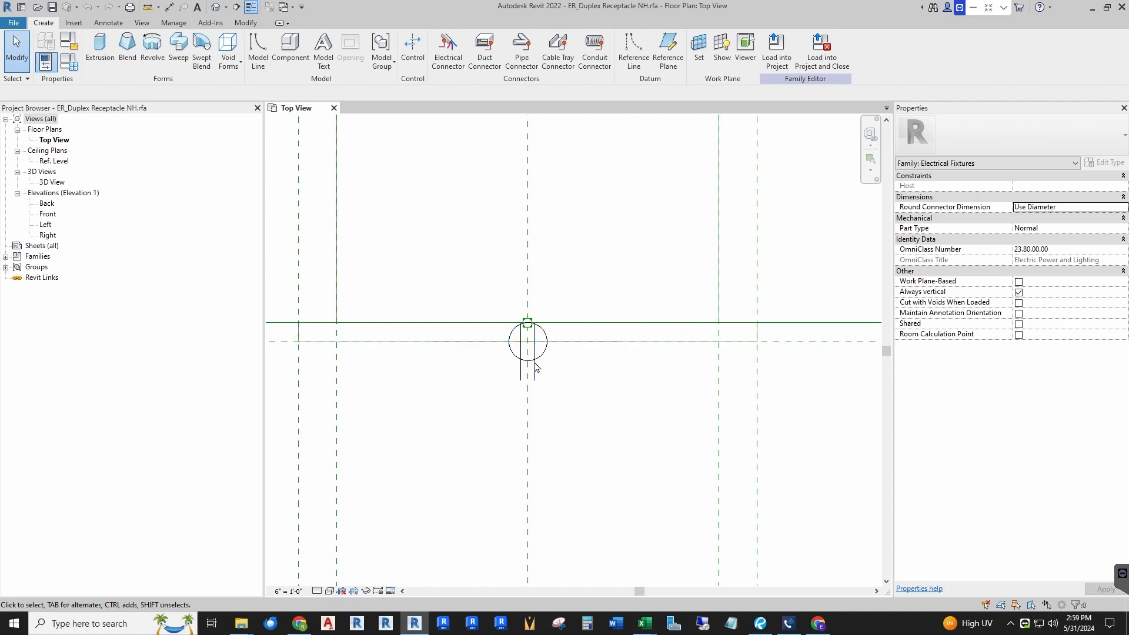
{"action": "scroll", "coordinate": [532, 363], "scroll_direction": "up", "scroll_amount": 2}
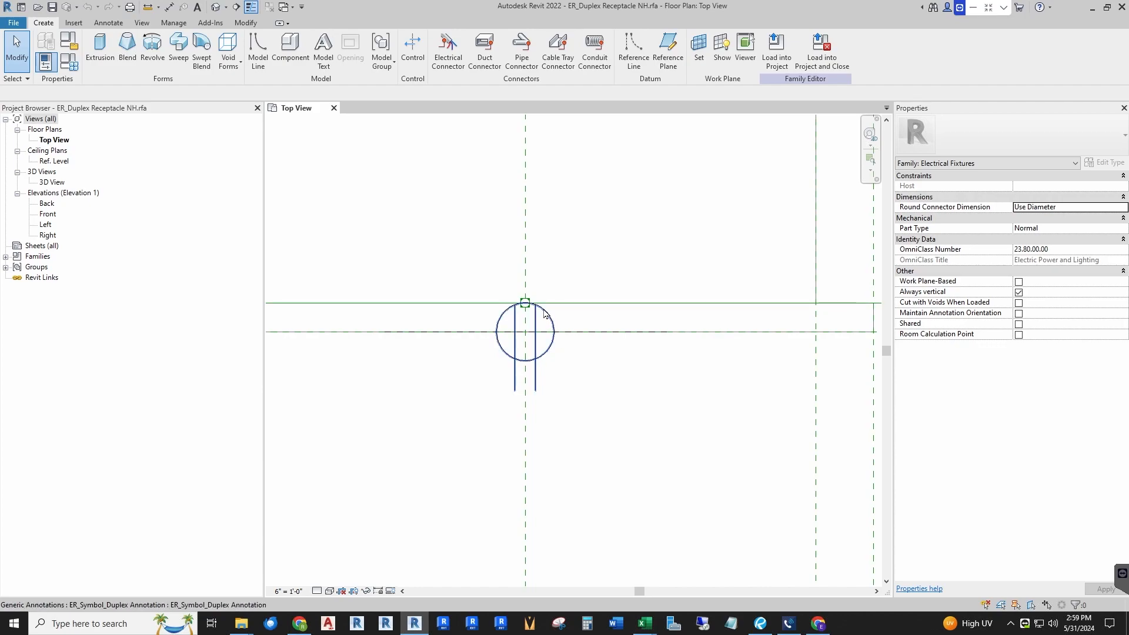
{"action": "left_click", "coordinate": [539, 364]}
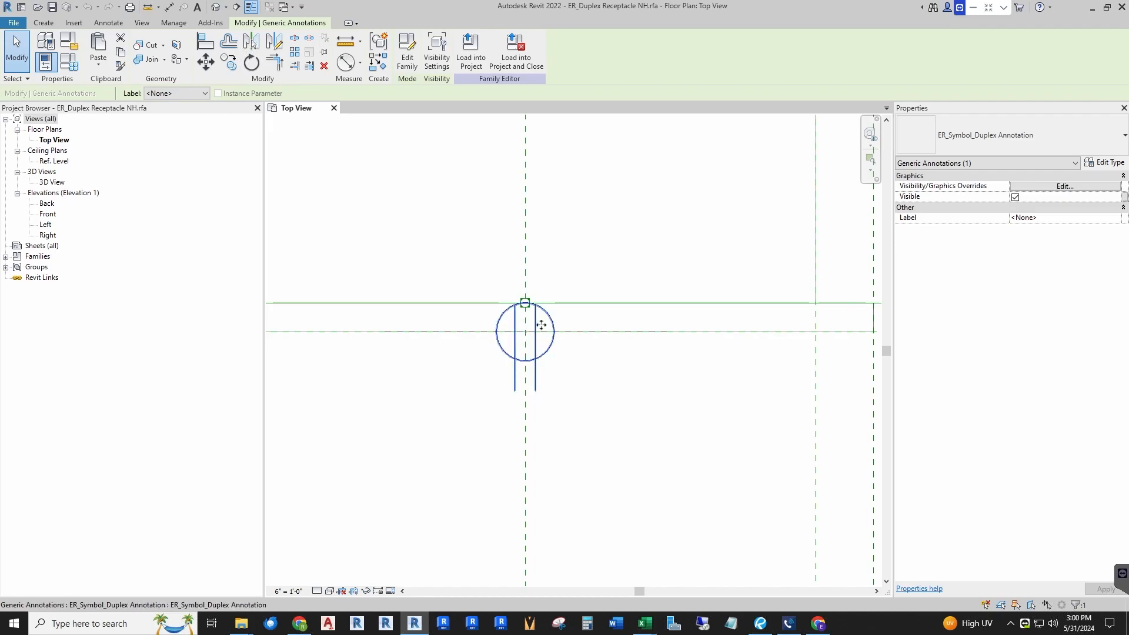
{"action": "left_click", "coordinate": [411, 62]}
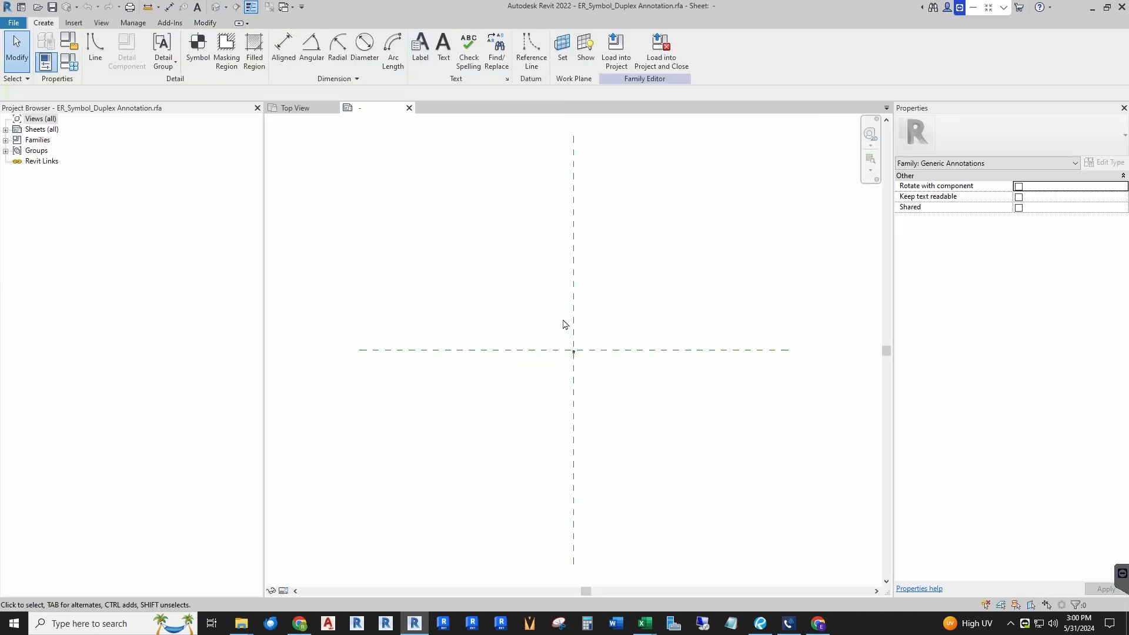
Step: Turn off thin lines and start a Filled Region boundary sketch on the symbol
{"action": "scroll", "coordinate": [577, 365], "scroll_direction": "up", "scroll_amount": 4}
{"action": "scroll", "coordinate": [550, 296], "scroll_direction": "up", "scroll_amount": 8}
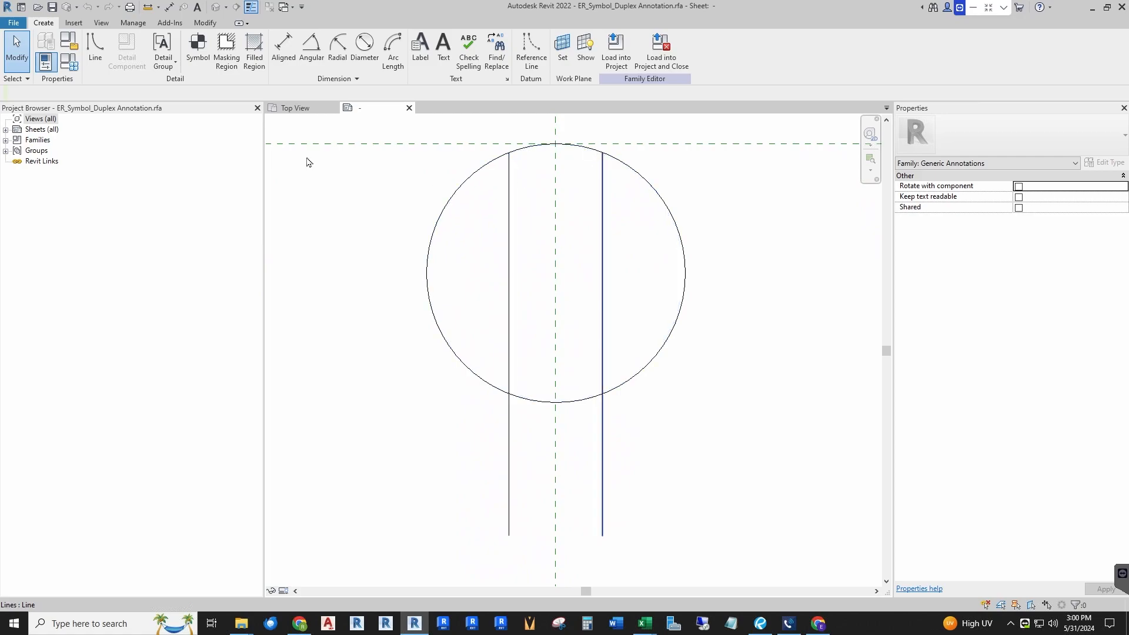
{"action": "left_click", "coordinate": [253, 7]}
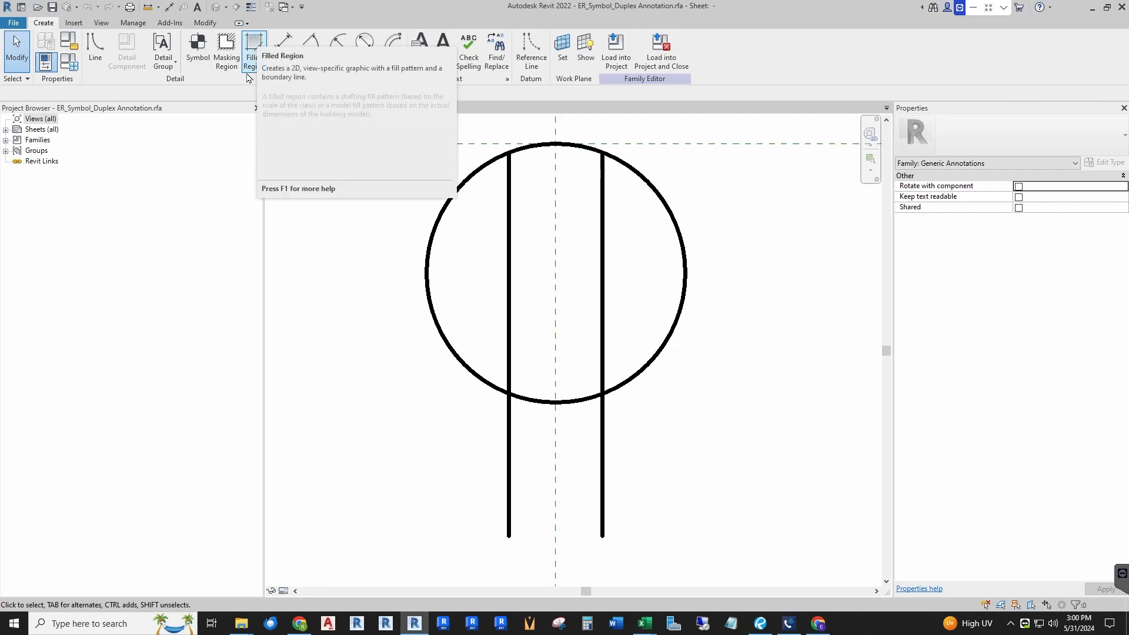
{"action": "left_click", "coordinate": [253, 56]}
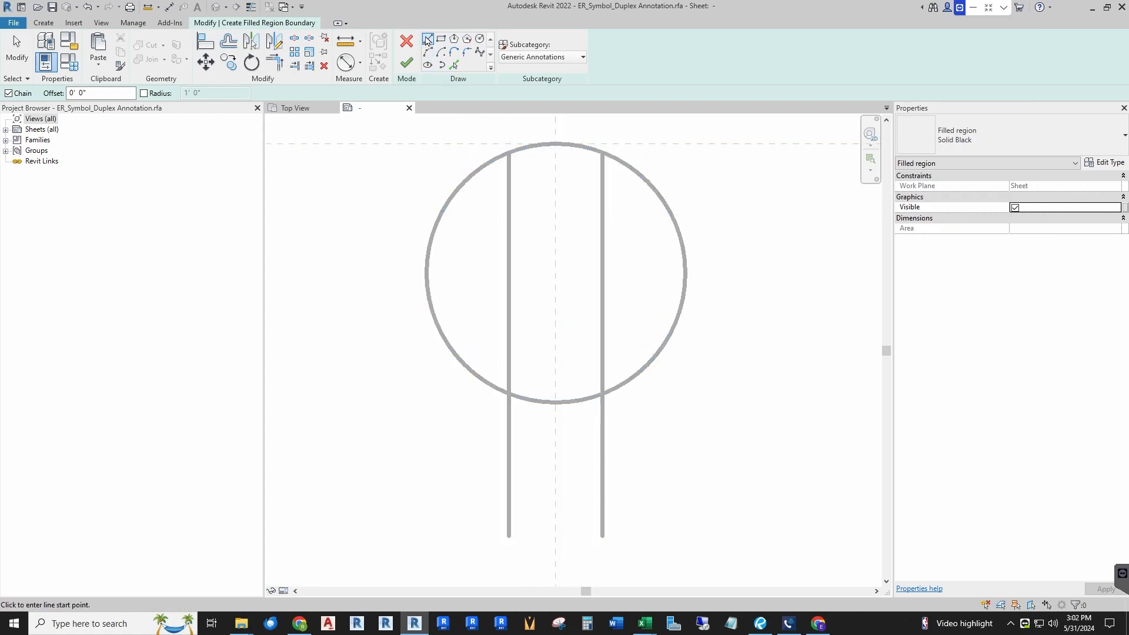
Step: Sketch two vertical boundary lines along the symbol's two prong lines between the top and bottom of the circle
{"action": "left_click", "coordinate": [509, 153]}
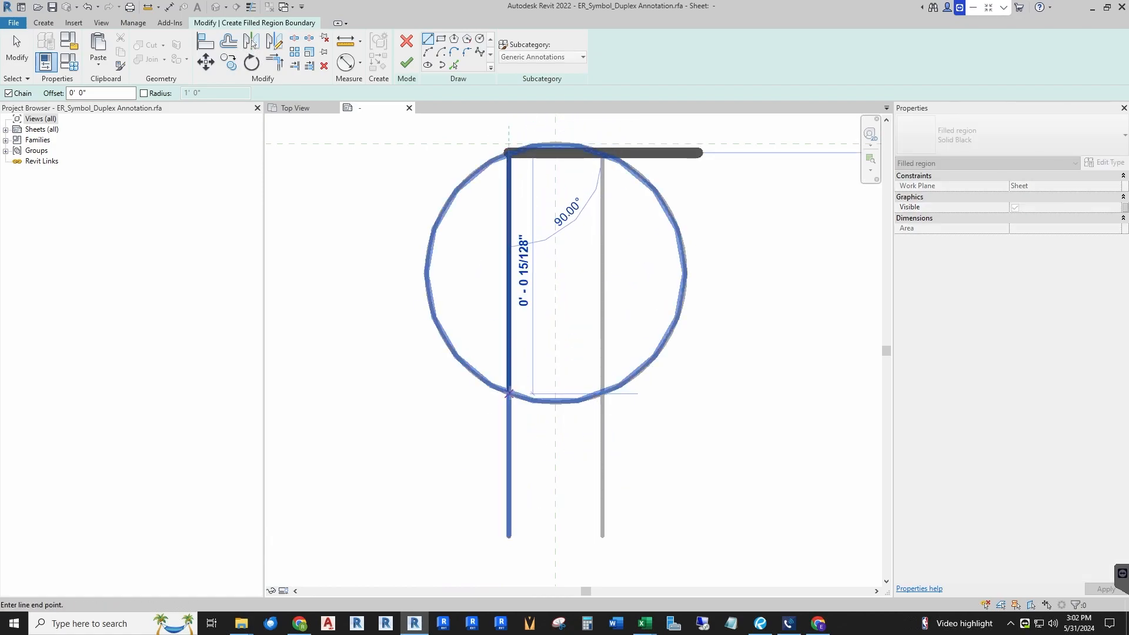
{"action": "left_click", "coordinate": [510, 393]}
{"action": "key", "text": "Escape"}
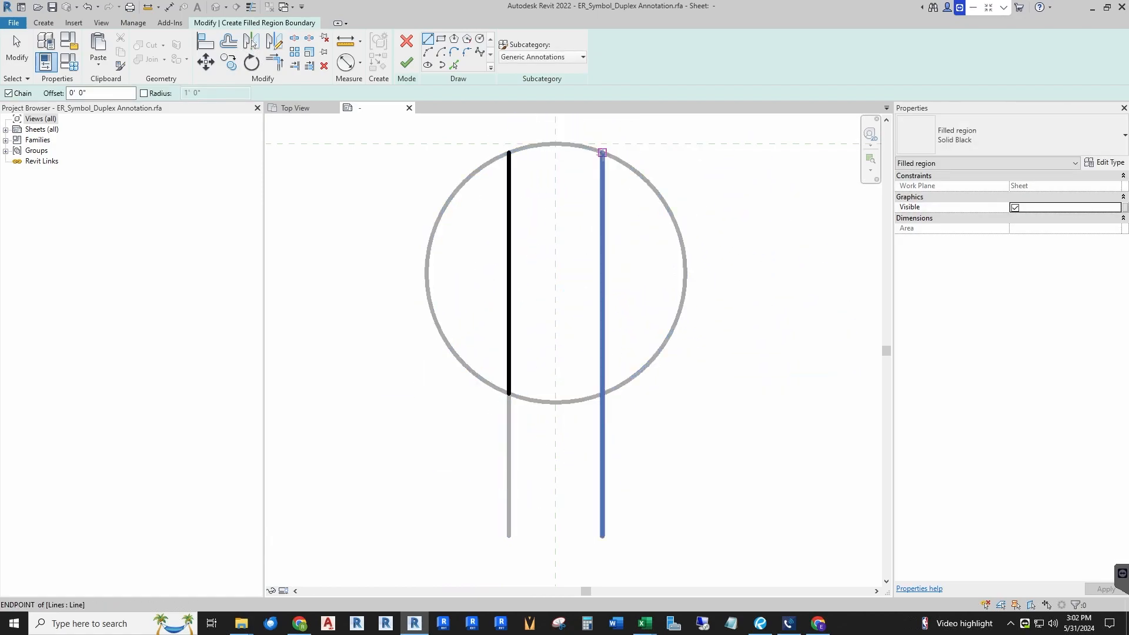
{"action": "left_click", "coordinate": [602, 152]}
{"action": "left_click", "coordinate": [602, 393]}
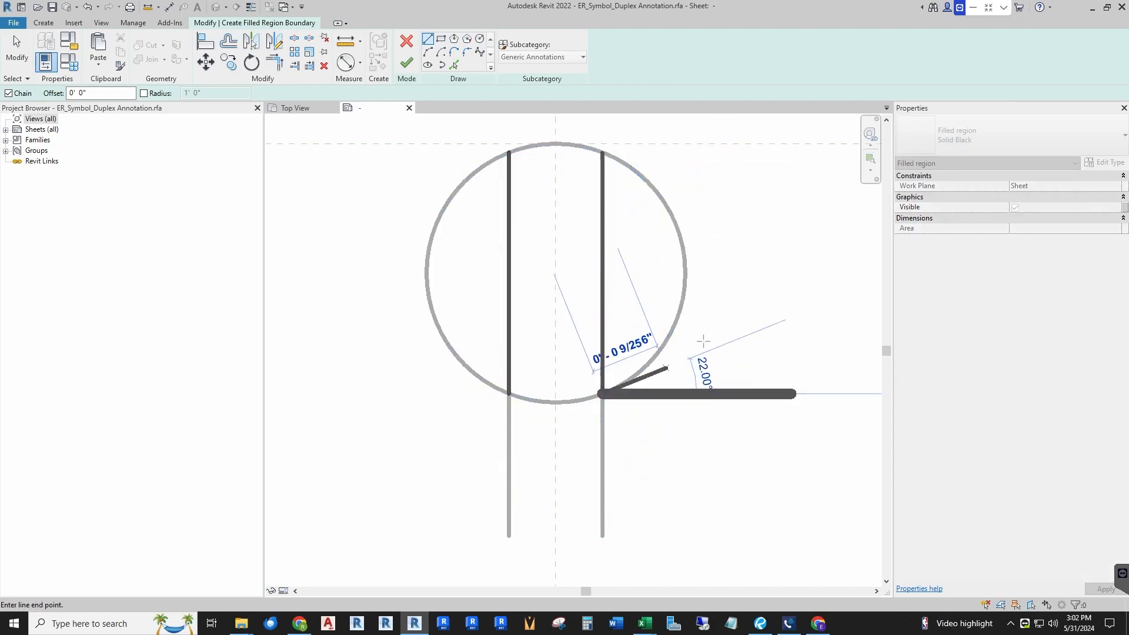
{"action": "key", "text": "Escape"}
Step: Close the boundary with arcs following the circle across the top and bottom, then finish the filled region
{"action": "left_click", "coordinate": [427, 53]}
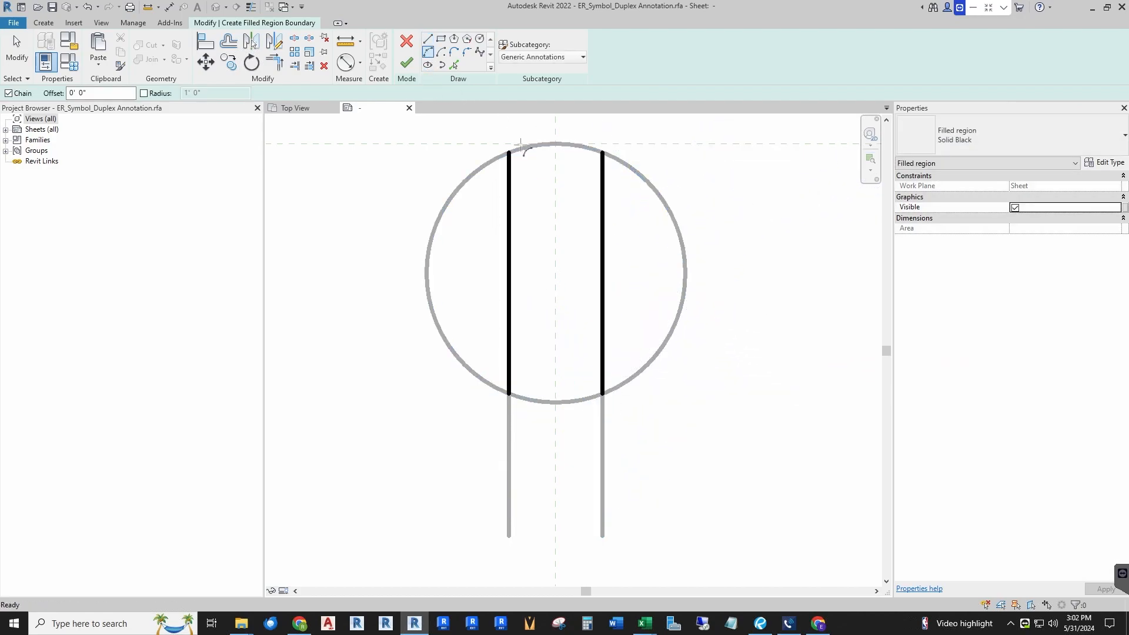
{"action": "left_click", "coordinate": [509, 153]}
{"action": "left_click", "coordinate": [602, 152]}
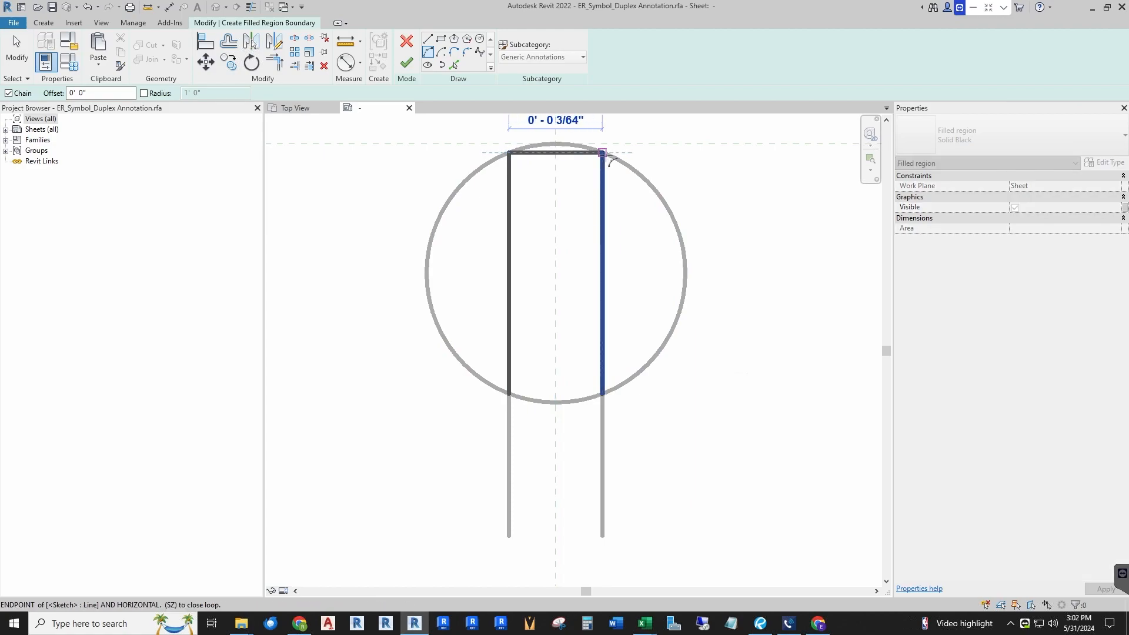
{"action": "left_click", "coordinate": [563, 144]}
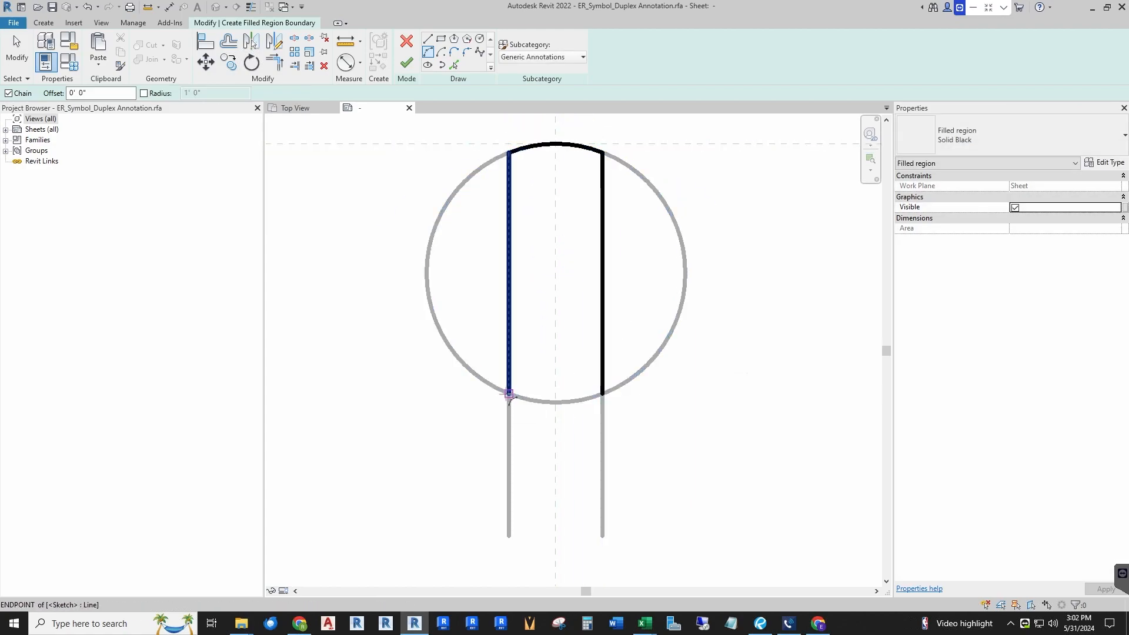
{"action": "left_click", "coordinate": [509, 394]}
{"action": "left_click", "coordinate": [602, 394]}
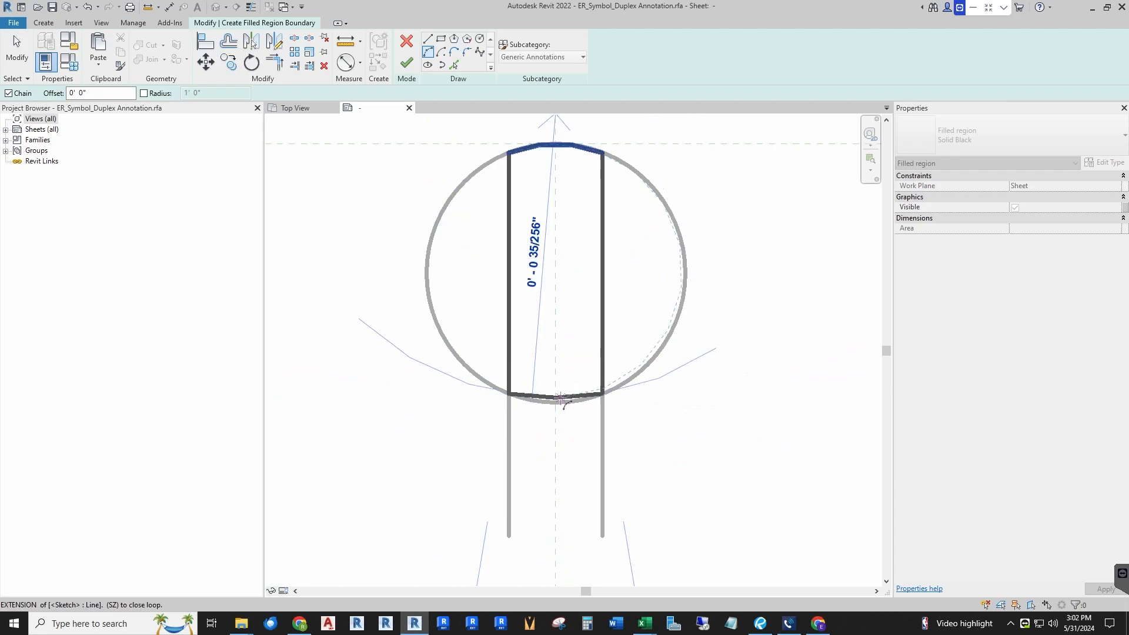
{"action": "left_click", "coordinate": [555, 403]}
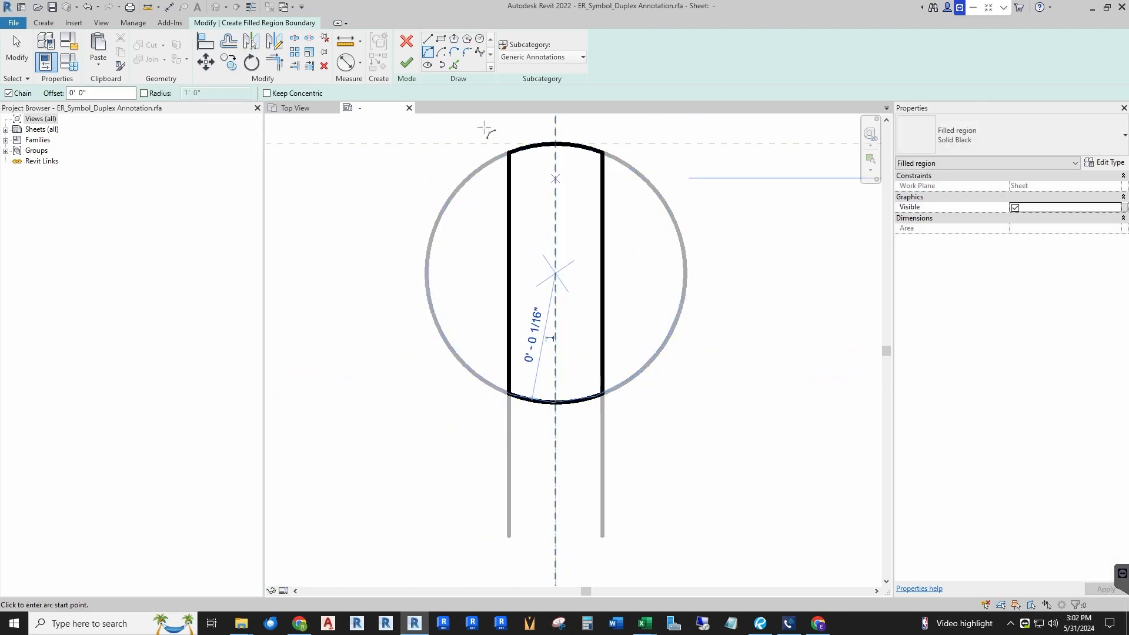
{"action": "left_click", "coordinate": [407, 70]}
{"action": "left_click", "coordinate": [299, 361]}
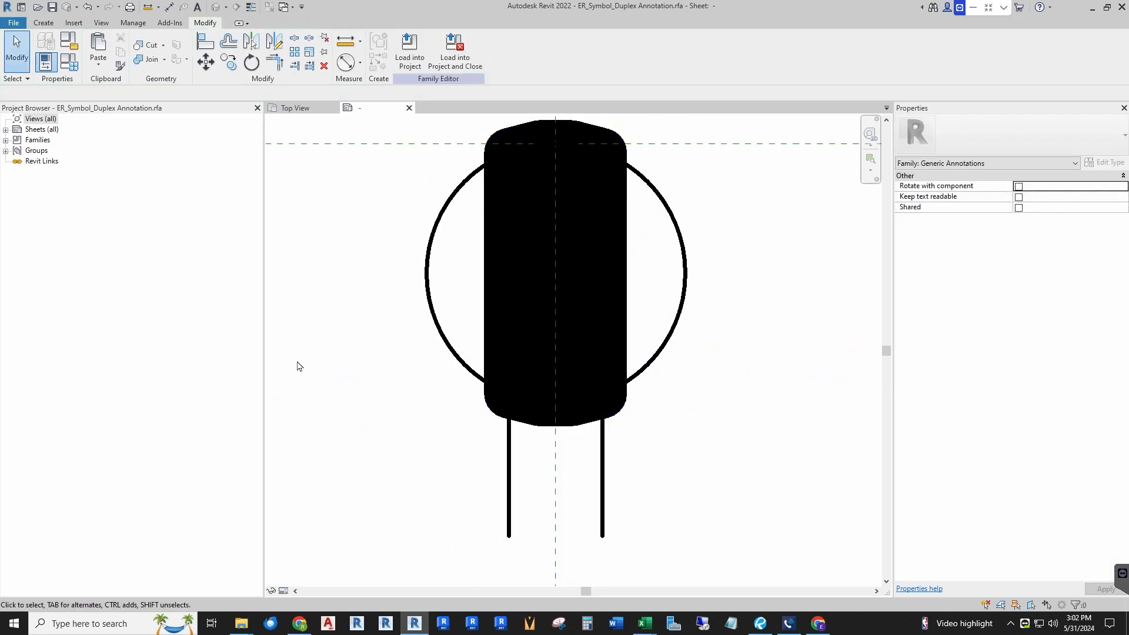
Step: Turn thin lines back on to check the filled symbol
{"action": "scroll", "coordinate": [528, 301], "scroll_direction": "down", "scroll_amount": 4}
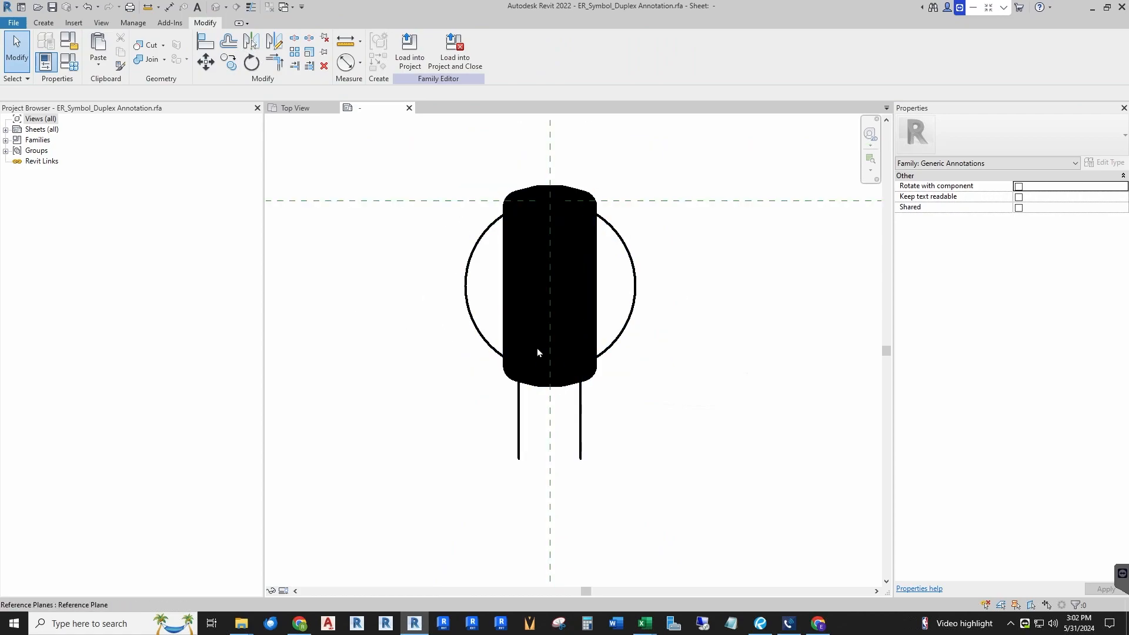
{"action": "scroll", "coordinate": [592, 287], "scroll_direction": "down", "scroll_amount": 1}
{"action": "middle_click_drag", "start_coordinate": [592, 288], "coordinate": [548, 286]}
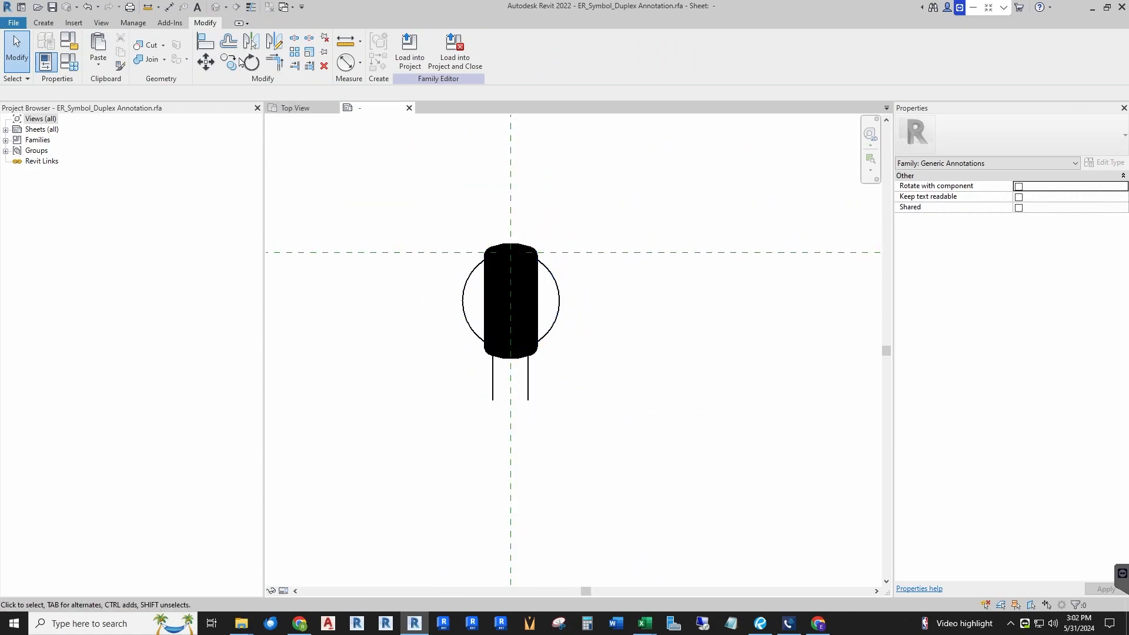
{"action": "left_click", "coordinate": [251, 7]}
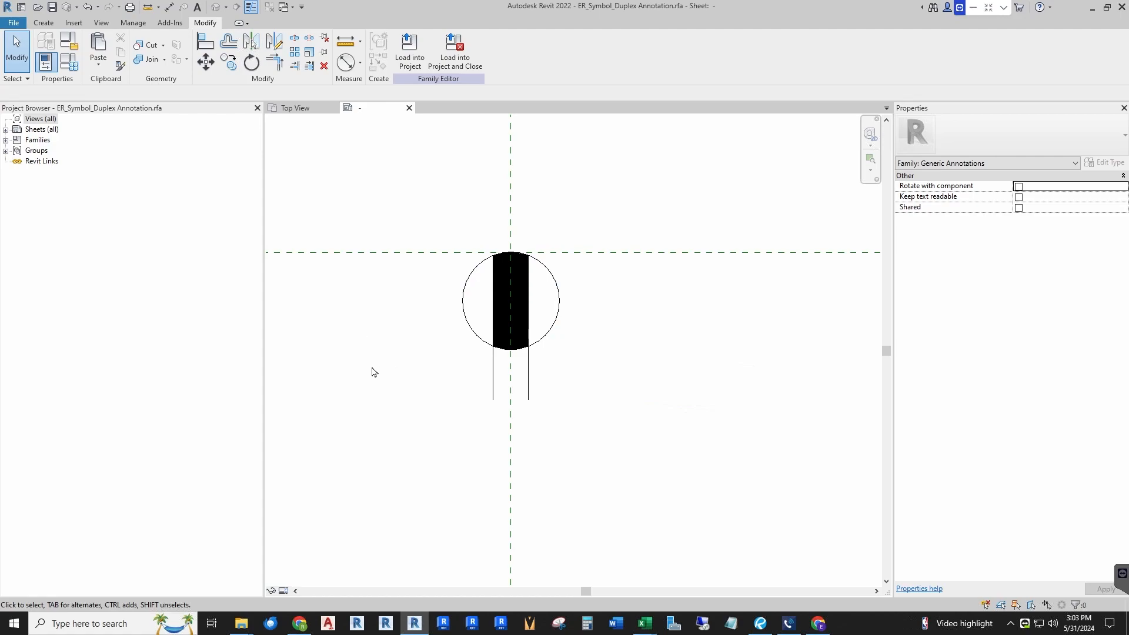
Step: Link the filled region's Visible property to a new instance Yes/No parameter named Above Counter, grouped under Graphics
{"action": "scroll", "coordinate": [531, 212], "scroll_direction": "up", "scroll_amount": 2}
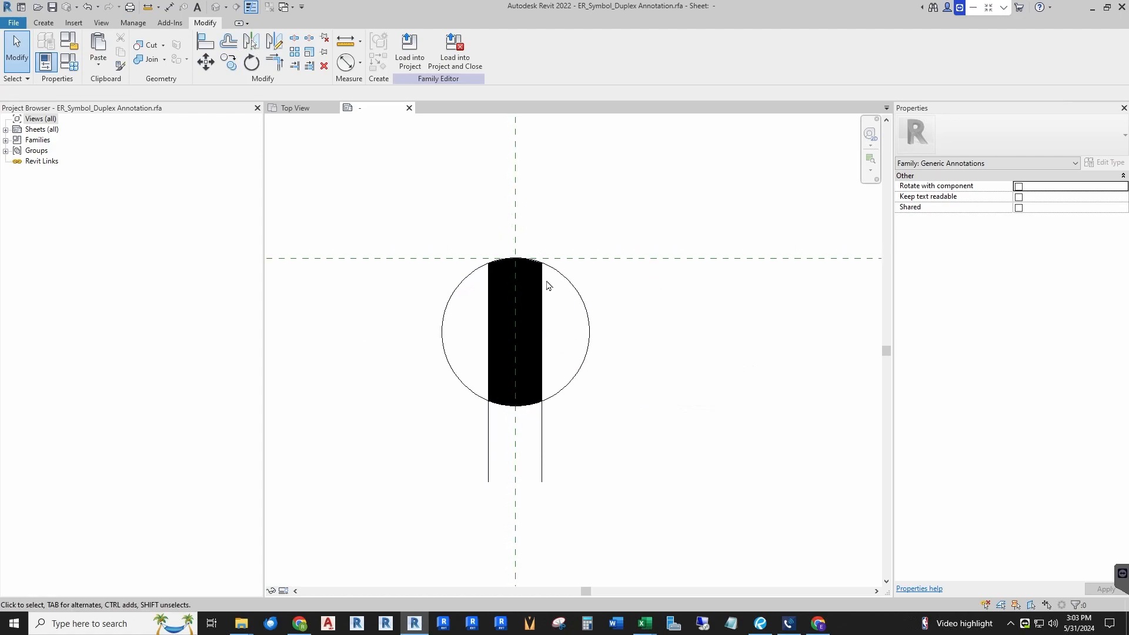
{"action": "scroll", "coordinate": [492, 267], "scroll_direction": "up", "scroll_amount": 4}
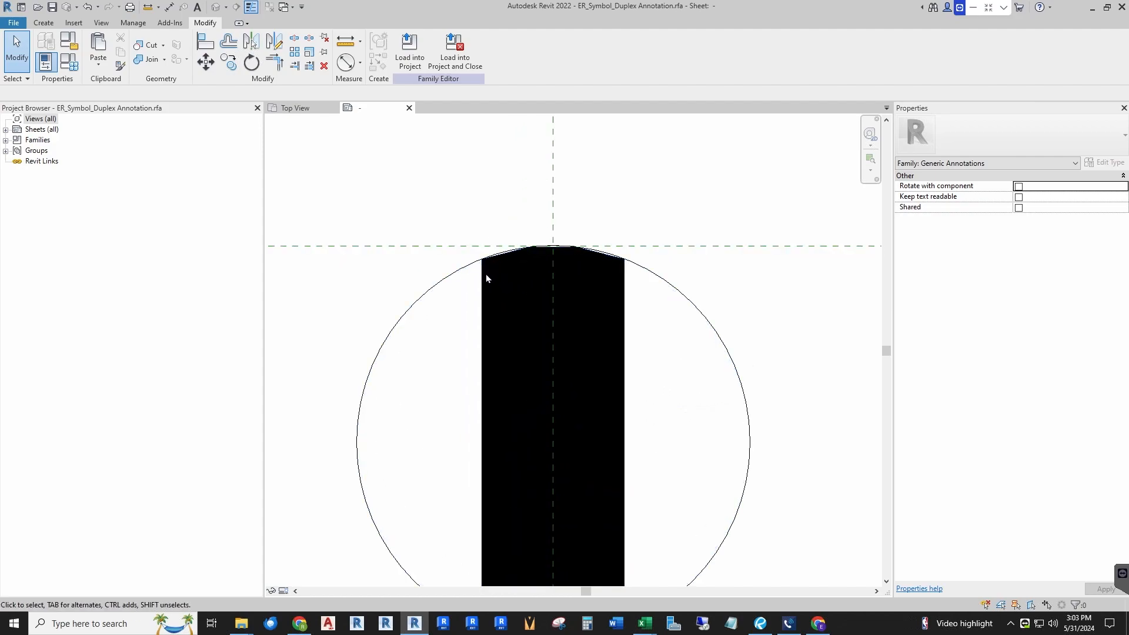
{"action": "left_click", "coordinate": [486, 275]}
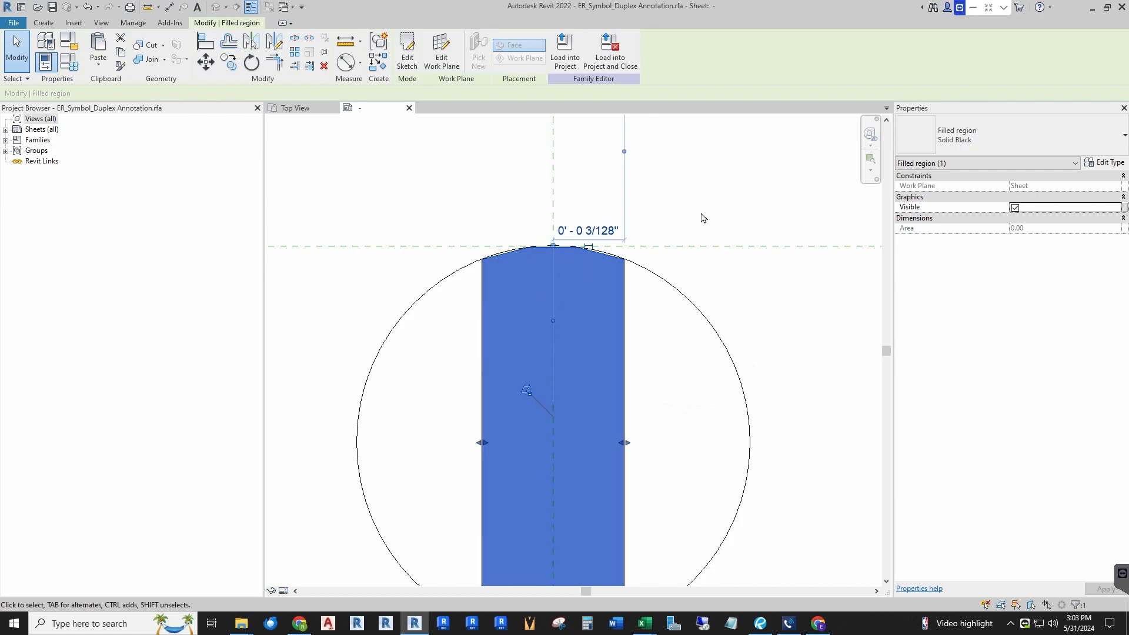
{"action": "scroll", "coordinate": [353, 294], "scroll_direction": "down", "scroll_amount": 4}
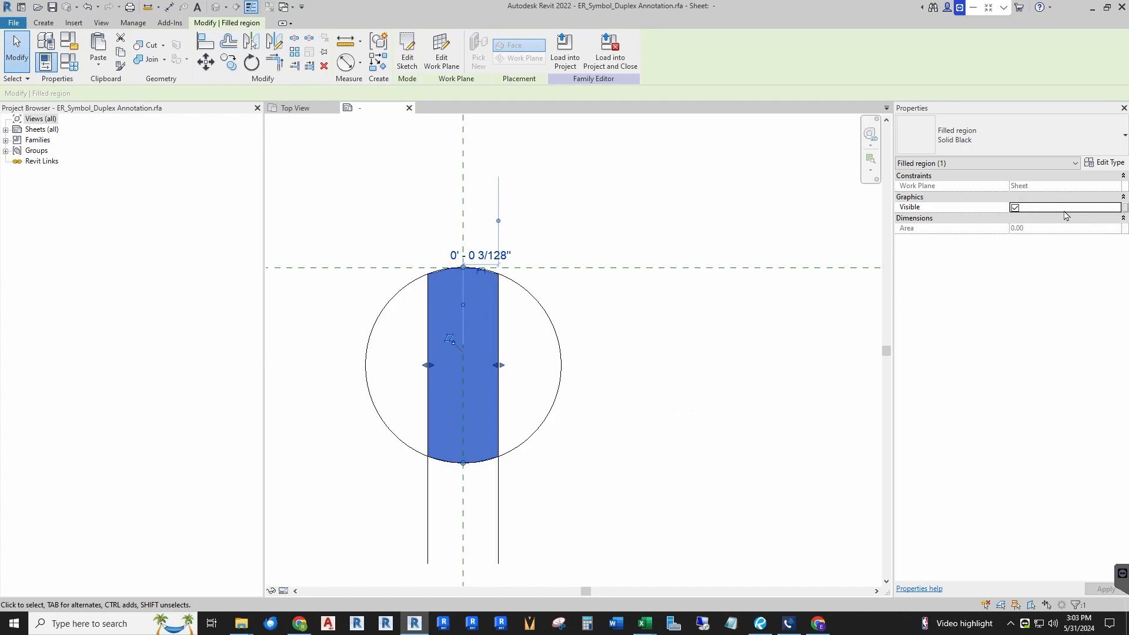
{"action": "left_click", "coordinate": [1125, 207]}
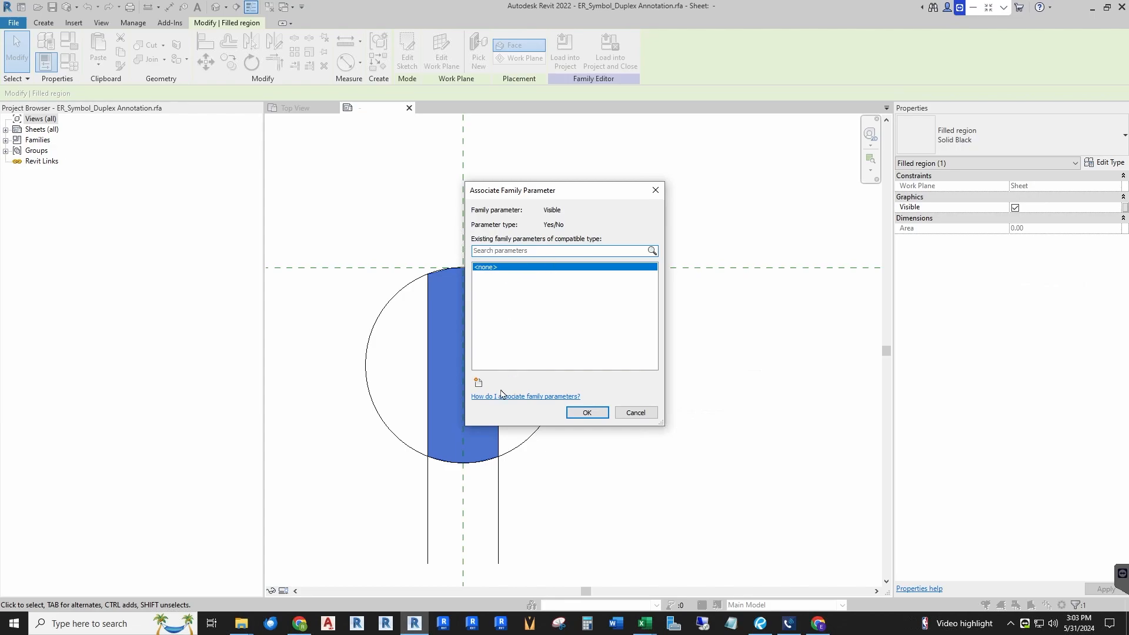
{"action": "left_click", "coordinate": [478, 382]}
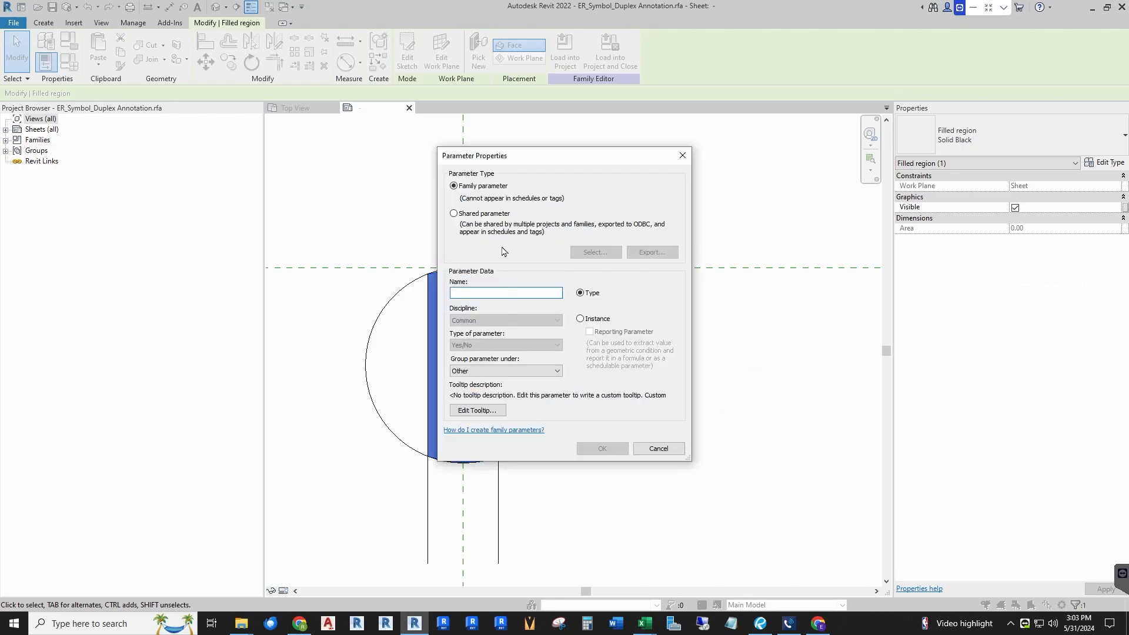
{"action": "type", "text": "Above Counter"}
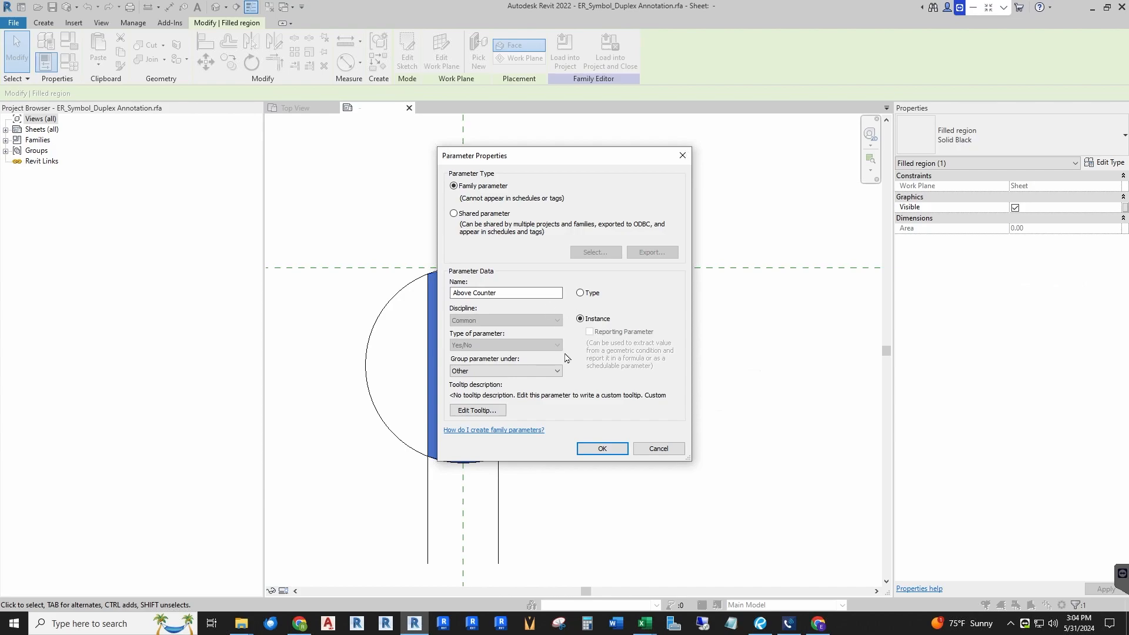
{"action": "left_click", "coordinate": [558, 371]}
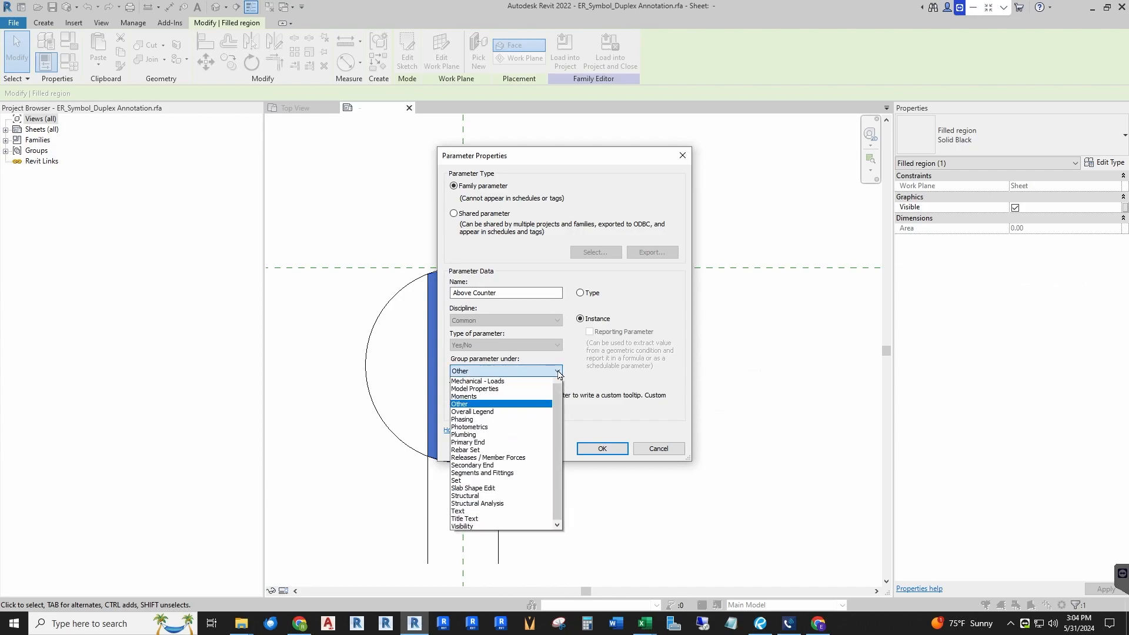
{"action": "left_click", "coordinate": [483, 402]}
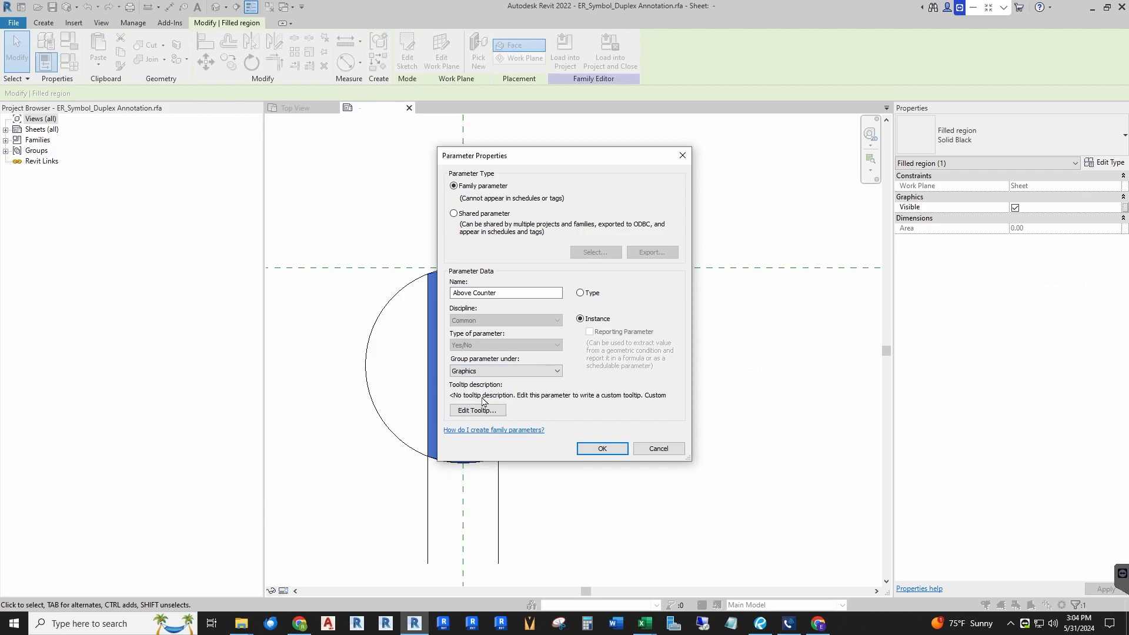
{"action": "left_click", "coordinate": [610, 452]}
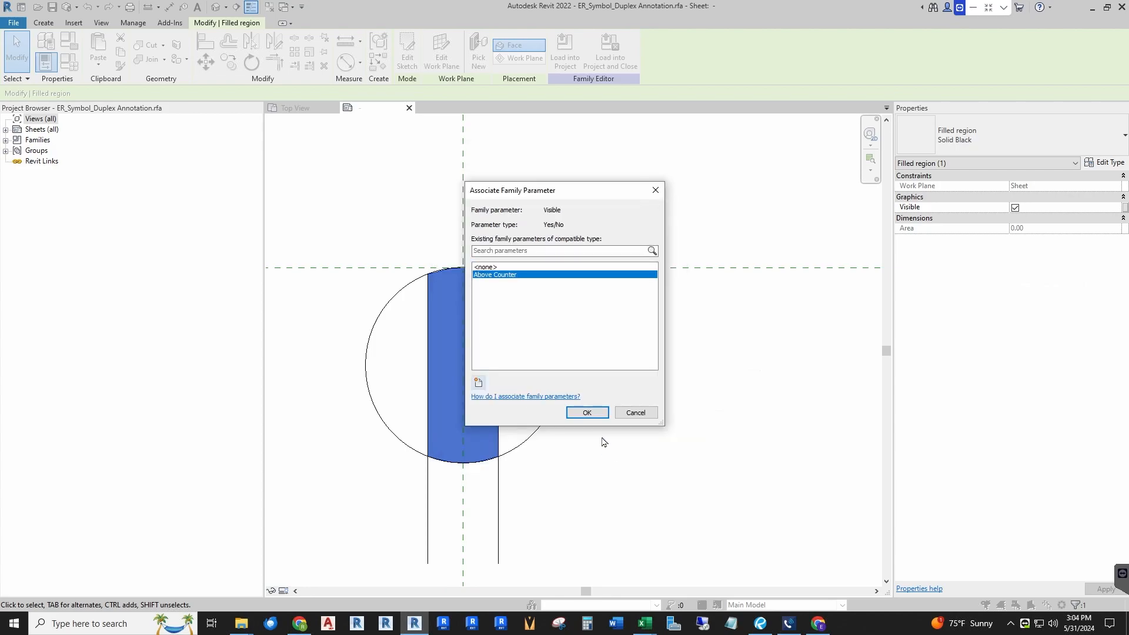
{"action": "left_click", "coordinate": [588, 413]}
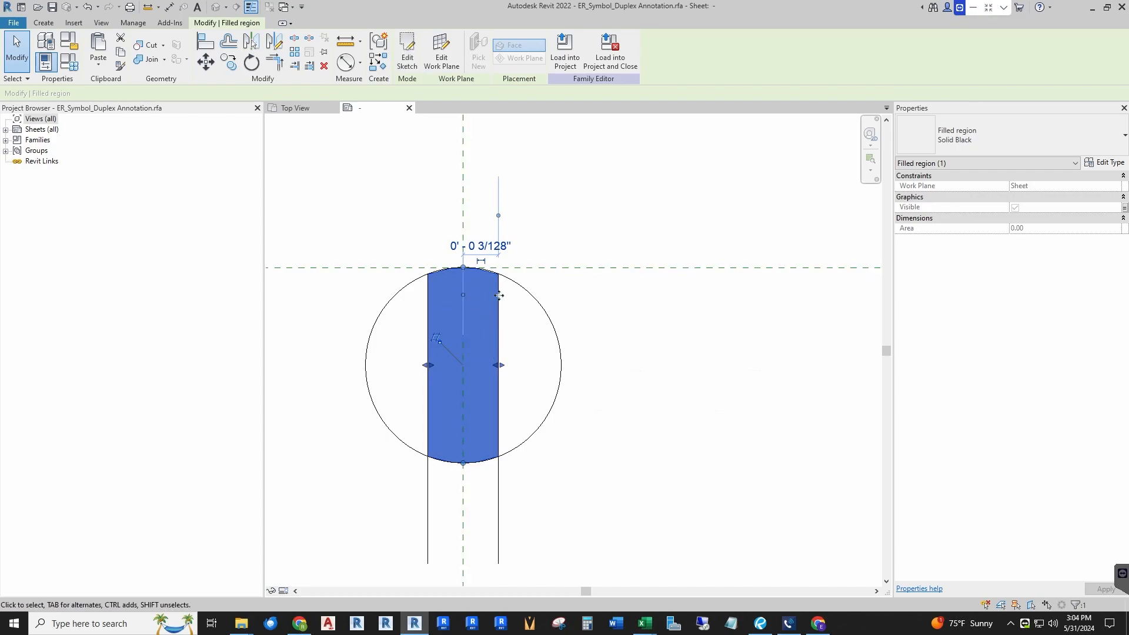
Step: Load the annotation symbol into the receptacle family and close it, overwriting the existing version
{"action": "left_click", "coordinate": [668, 209]}
{"action": "scroll", "coordinate": [668, 210], "scroll_direction": "down", "scroll_amount": 2}
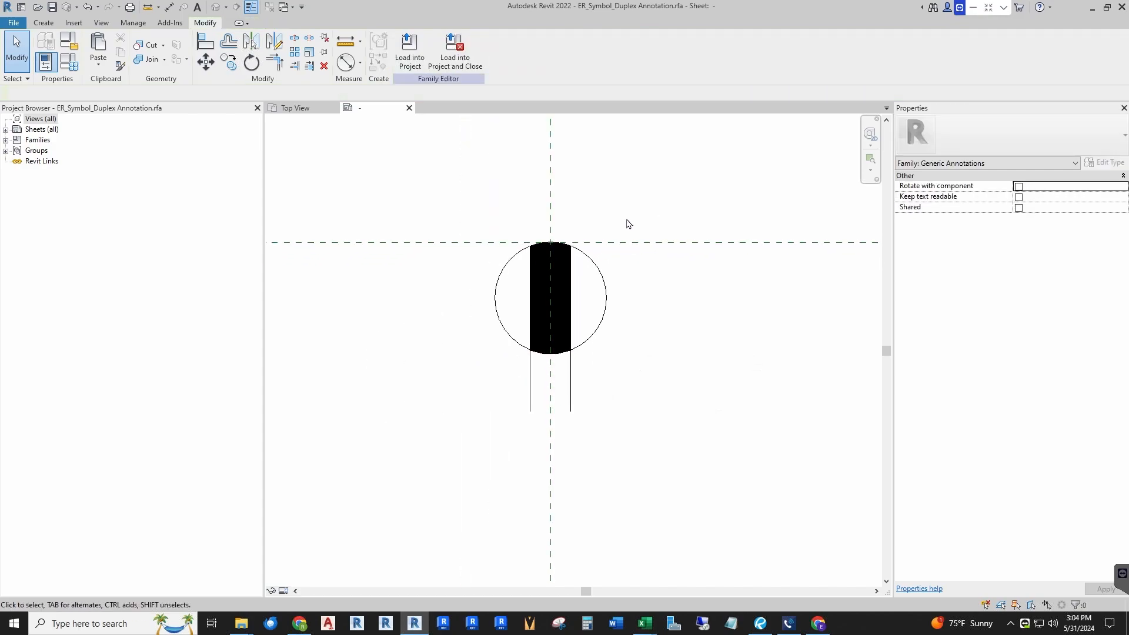
{"action": "left_click", "coordinate": [456, 52]}
{"action": "left_click", "coordinate": [548, 321]}
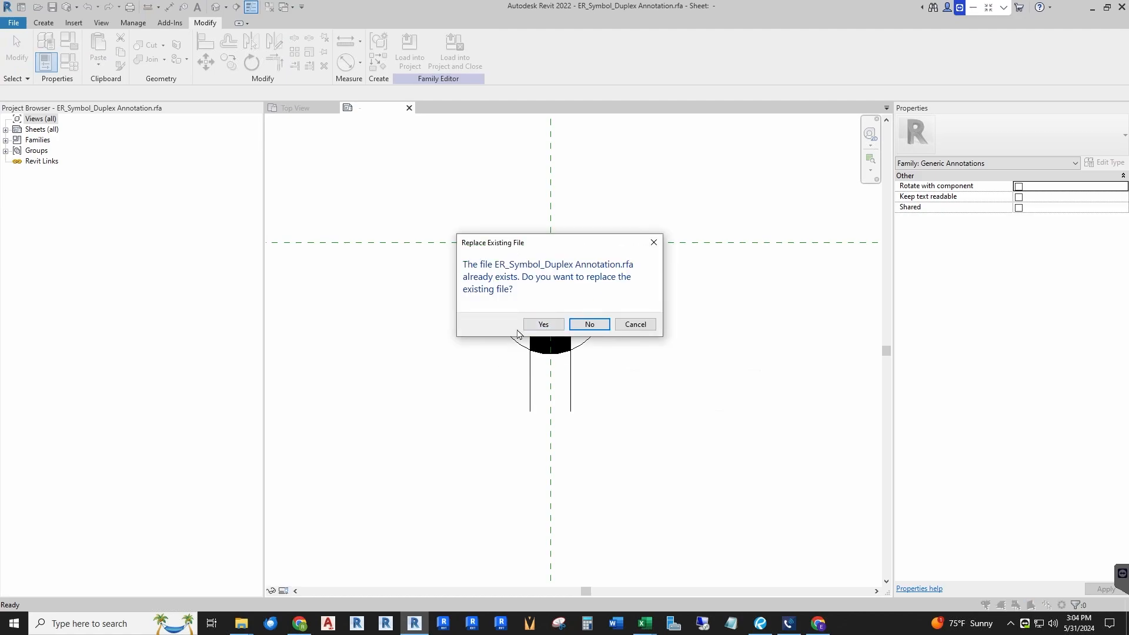
{"action": "left_click", "coordinate": [556, 324]}
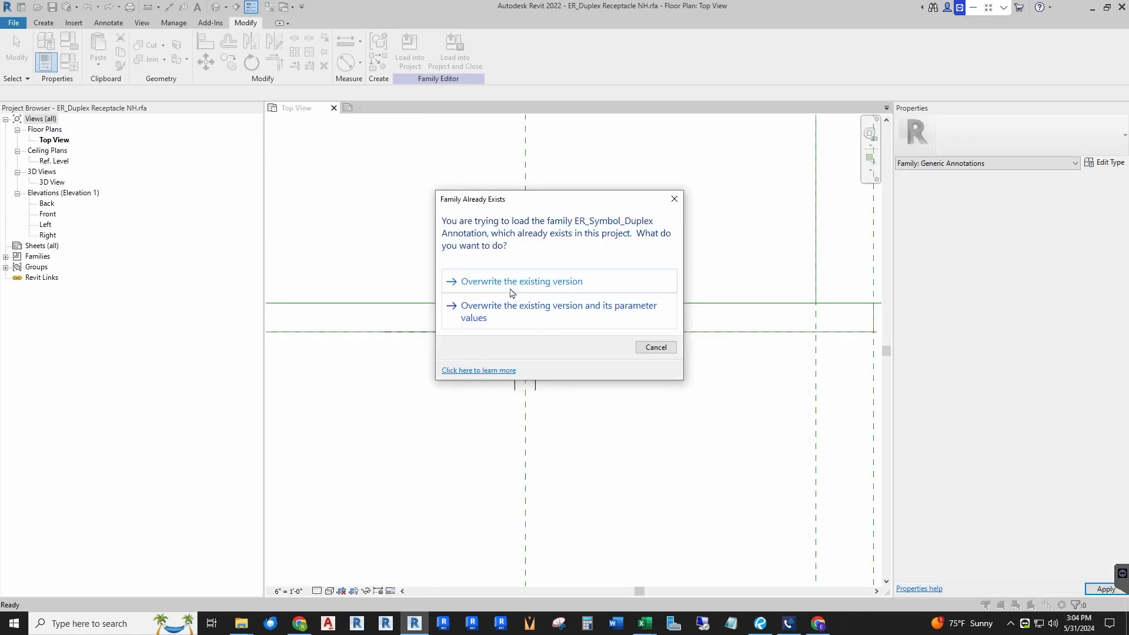
{"action": "left_click", "coordinate": [505, 283]}
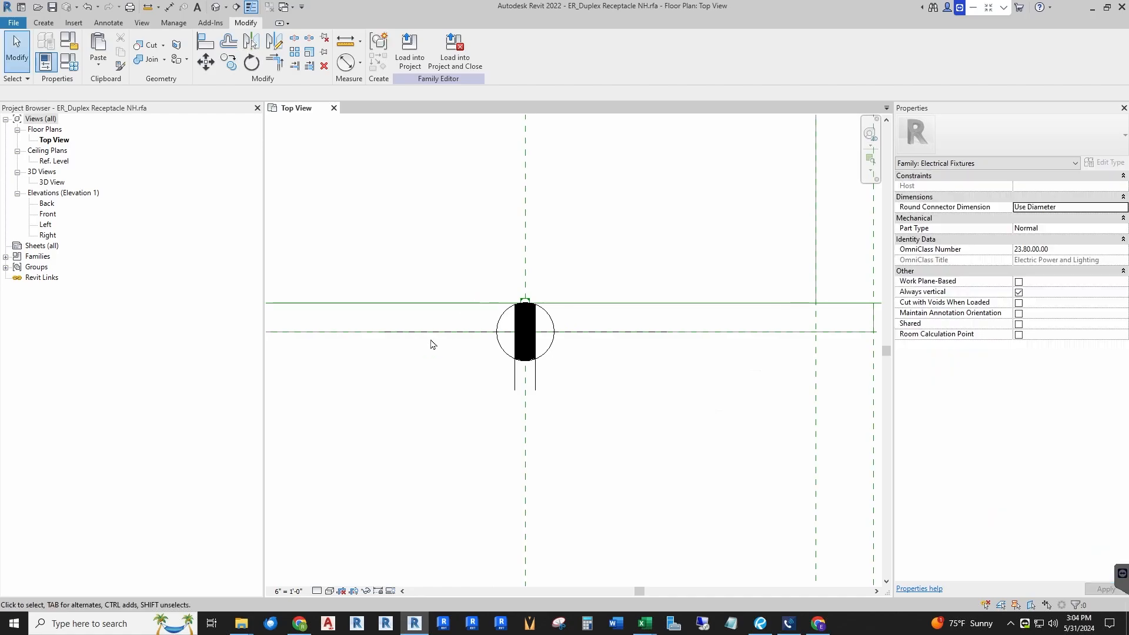
Step: Uncheck Above Counter on the placed annotation symbol to test hiding the fill
{"action": "left_click", "coordinate": [538, 327]}
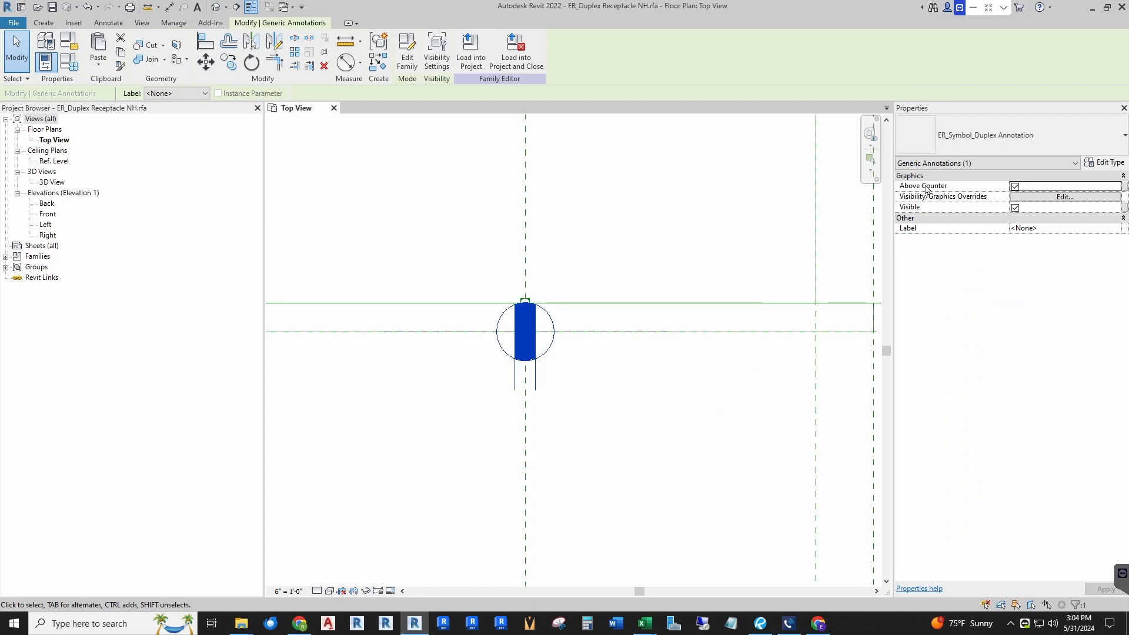
{"action": "left_click", "coordinate": [1015, 187]}
{"action": "left_click", "coordinate": [547, 400]}
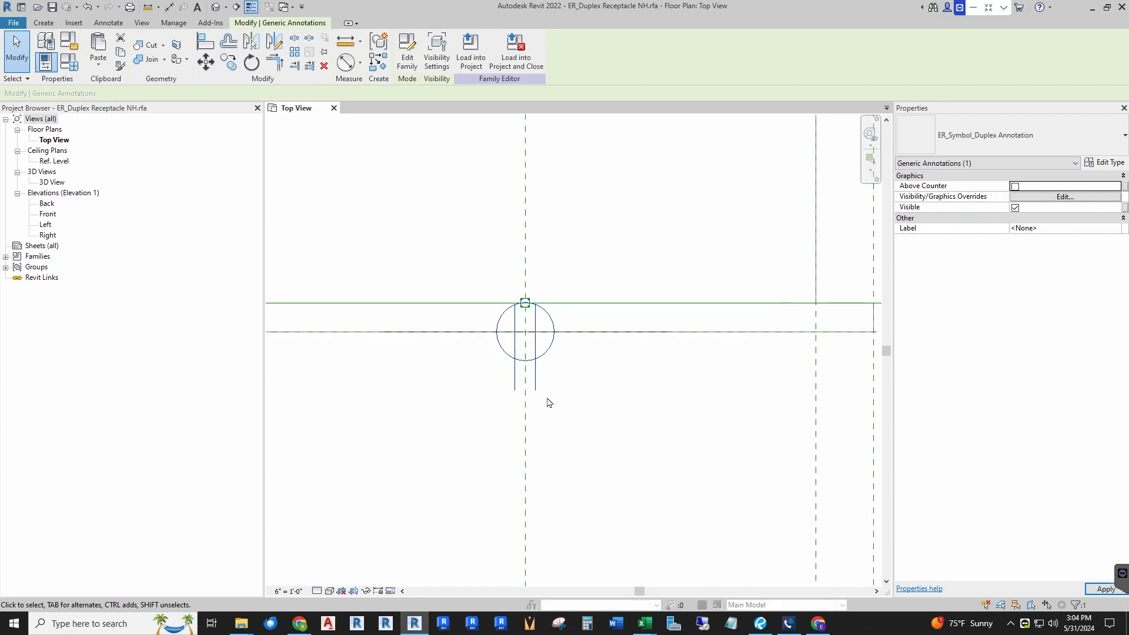
{"action": "scroll", "coordinate": [555, 368], "scroll_direction": "down", "scroll_amount": 5}
{"action": "scroll", "coordinate": [519, 371], "scroll_direction": "down", "scroll_amount": 1}
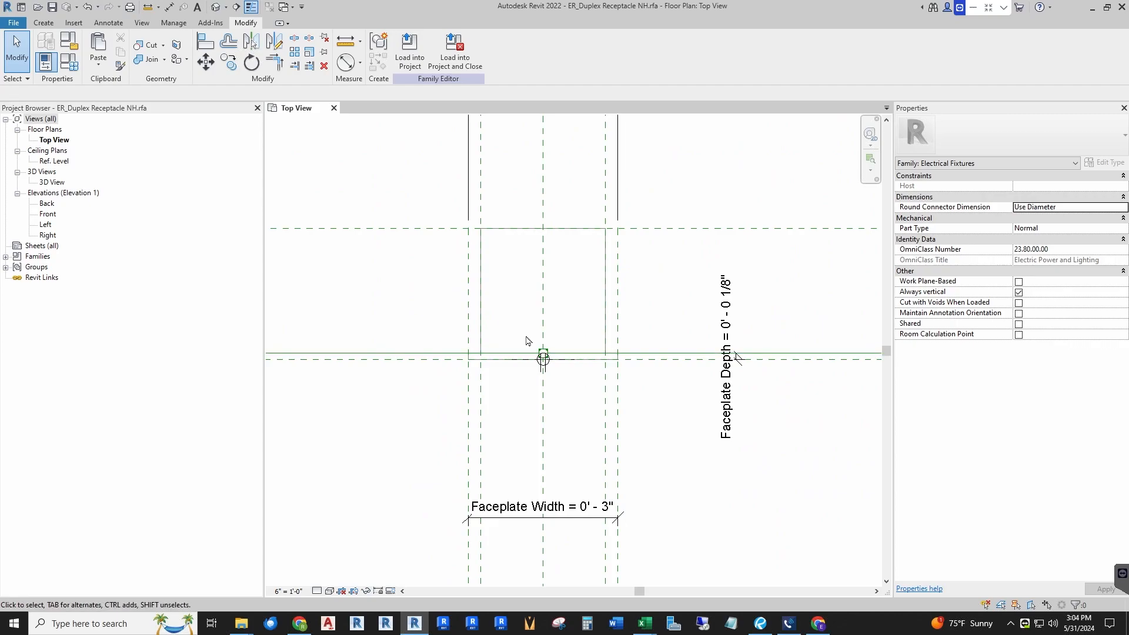
{"action": "scroll", "coordinate": [524, 332], "scroll_direction": "up", "scroll_amount": 1}
{"action": "scroll", "coordinate": [571, 386], "scroll_direction": "up", "scroll_amount": 2}
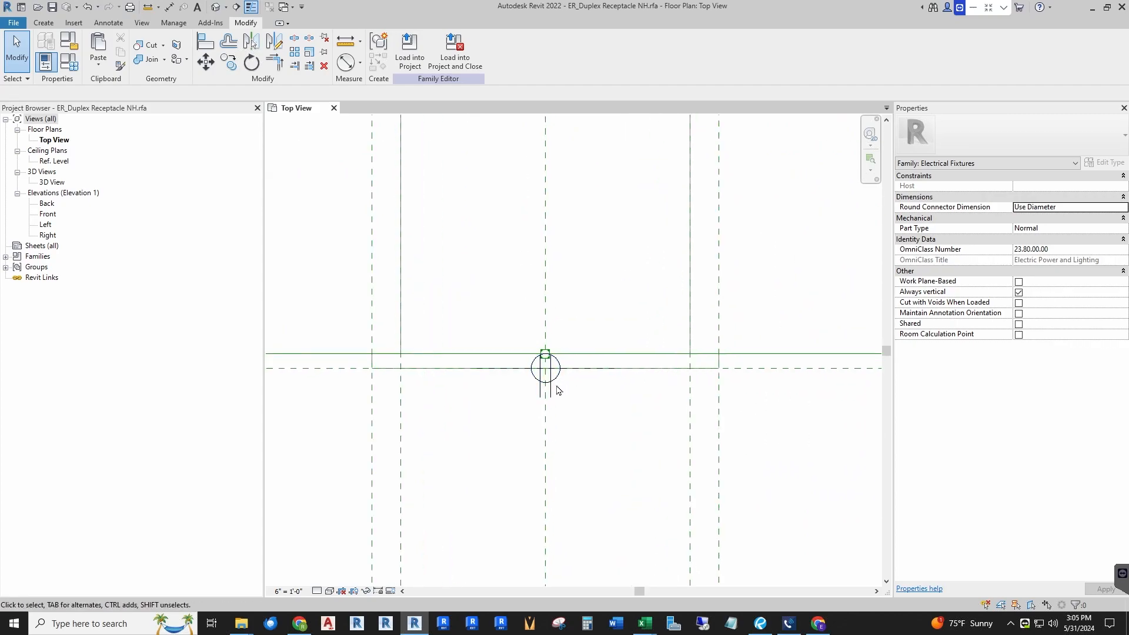
{"action": "left_click", "coordinate": [549, 385]}
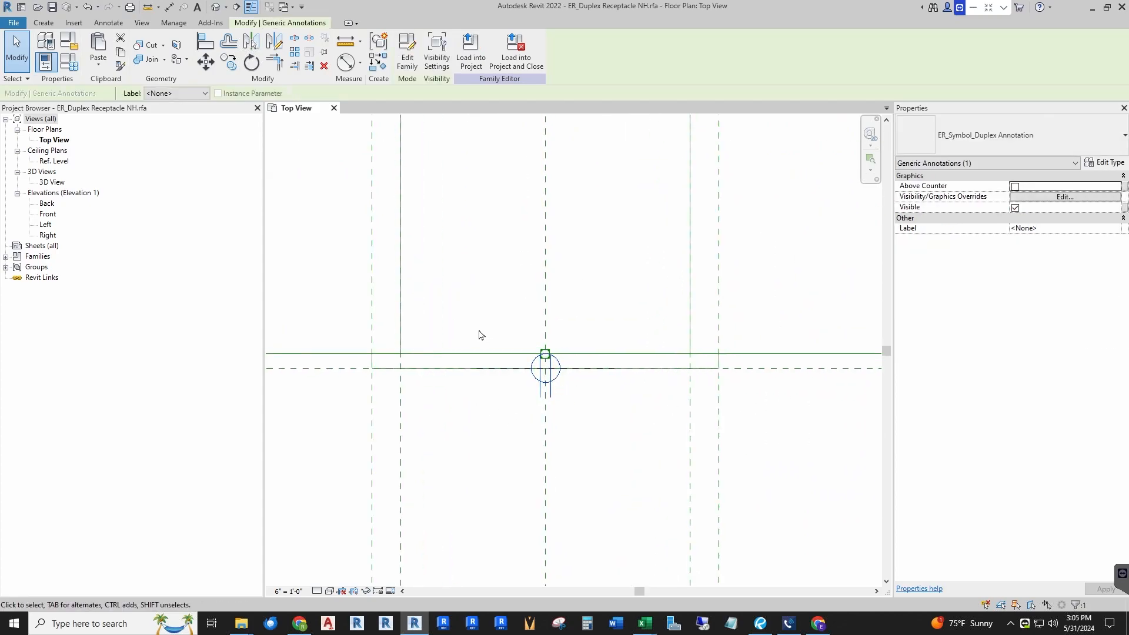
{"action": "scroll", "coordinate": [482, 334], "scroll_direction": "down", "scroll_amount": 2}
{"action": "left_click", "coordinate": [575, 298]}
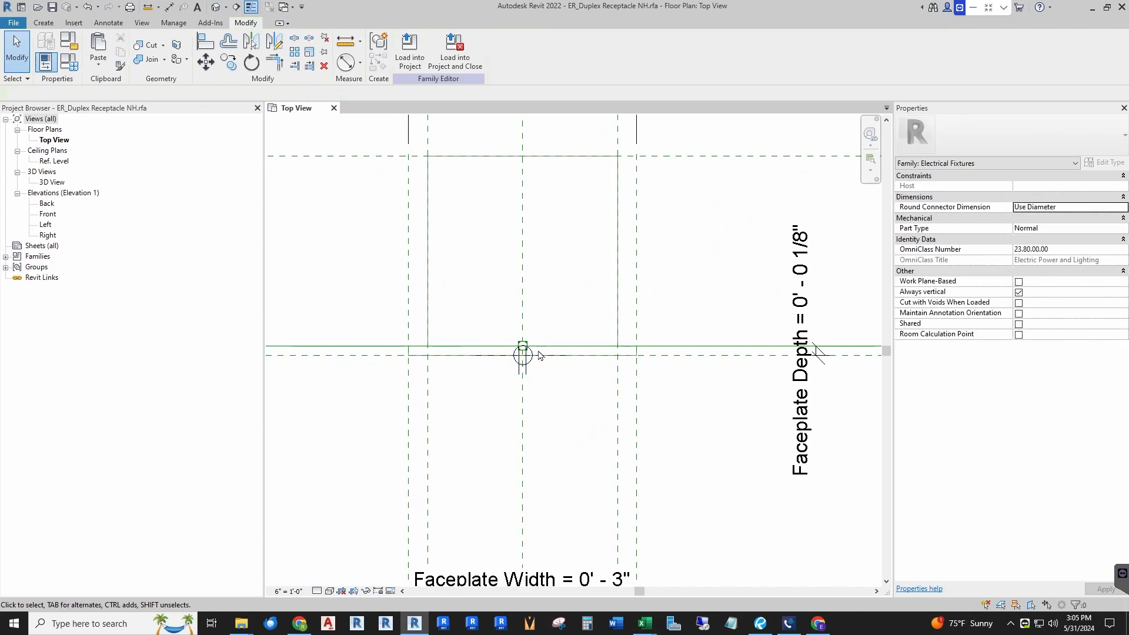
Step: Associate the placed annotation symbol's Above Counter with a new type parameter named Above Counter, grouped under Graphics
{"action": "left_click", "coordinate": [529, 370]}
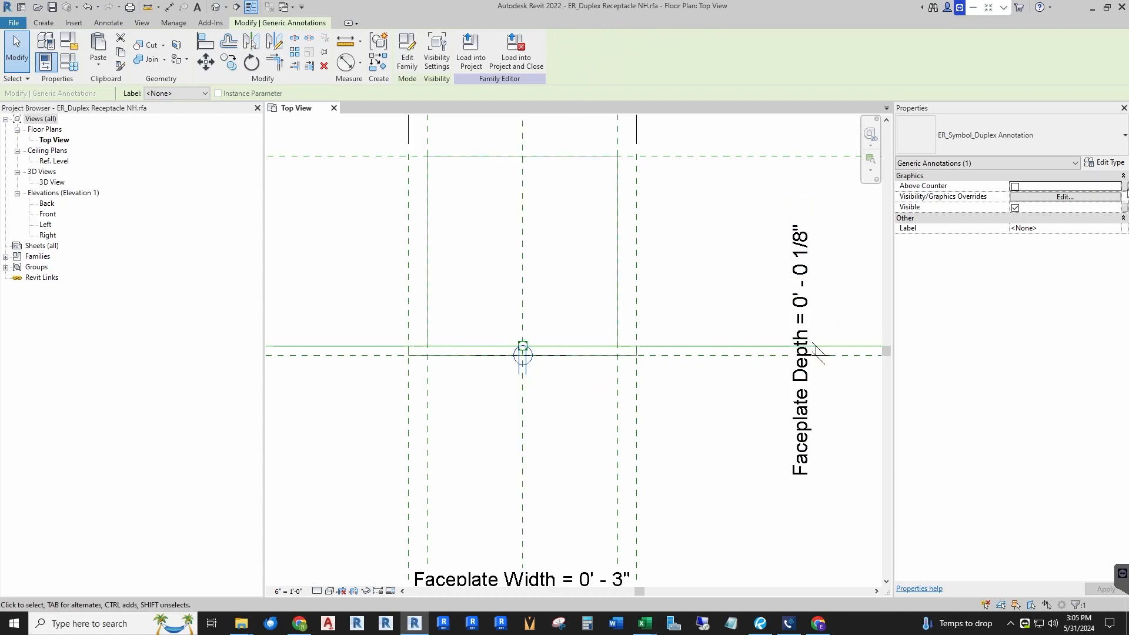
{"action": "left_click", "coordinate": [1125, 187]}
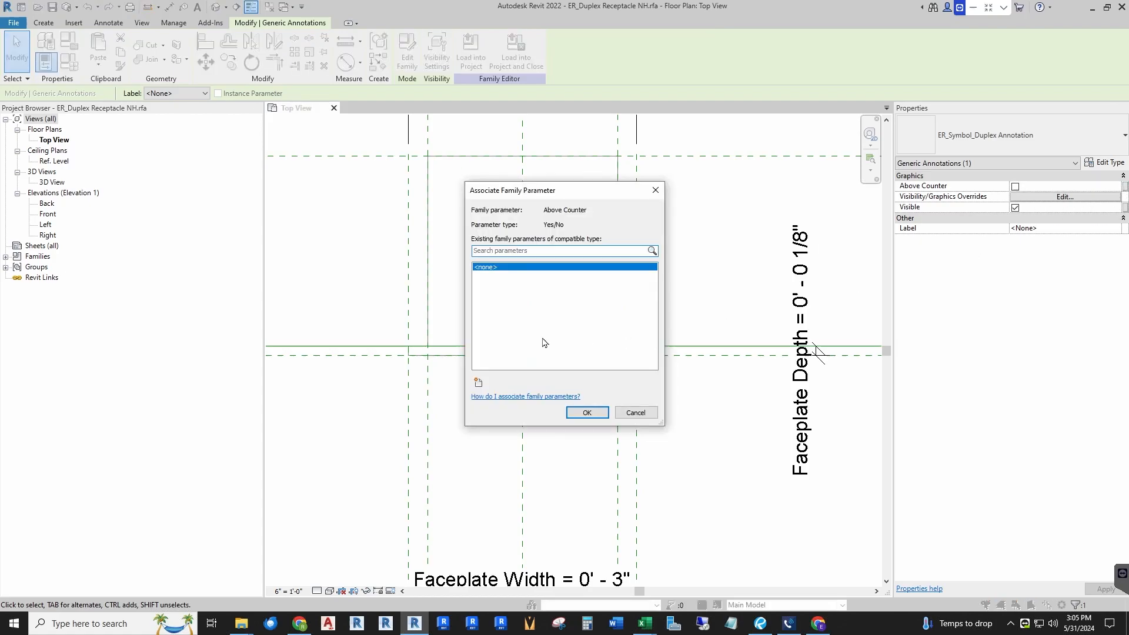
{"action": "left_click", "coordinate": [478, 383]}
{"action": "type", "text": "Above Counter"}
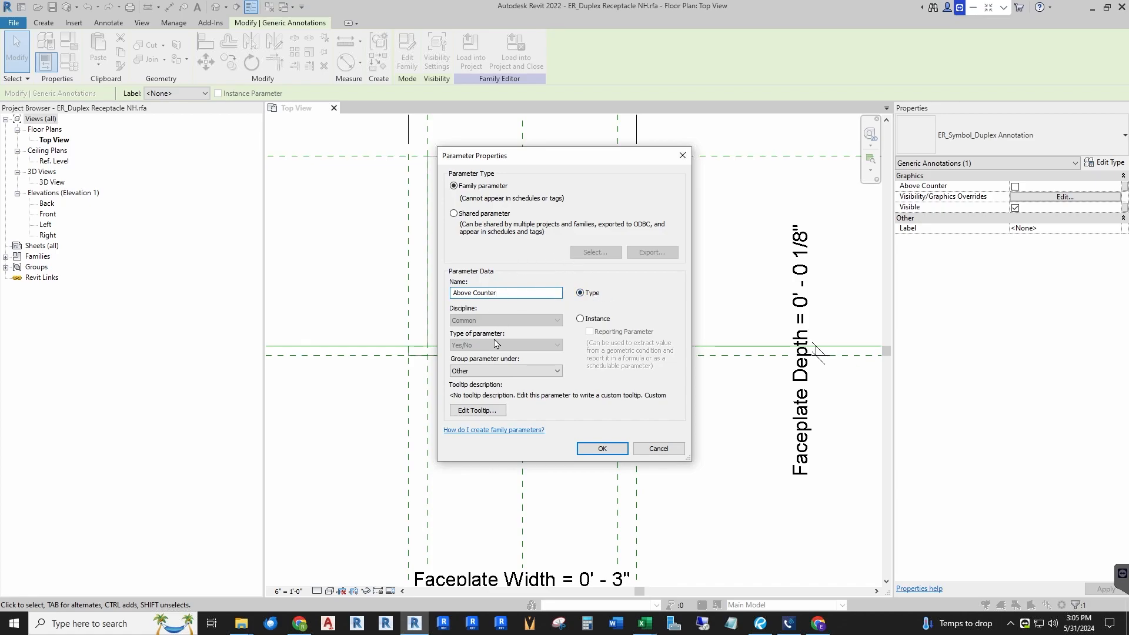
{"action": "left_click", "coordinate": [479, 371]}
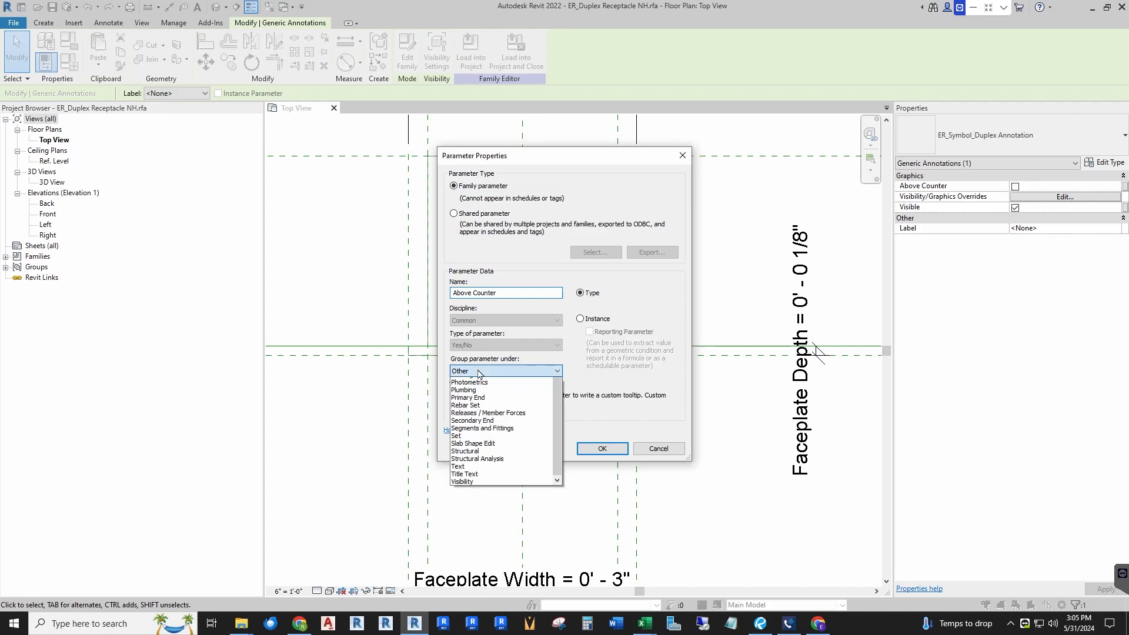
{"action": "left_click", "coordinate": [475, 397]}
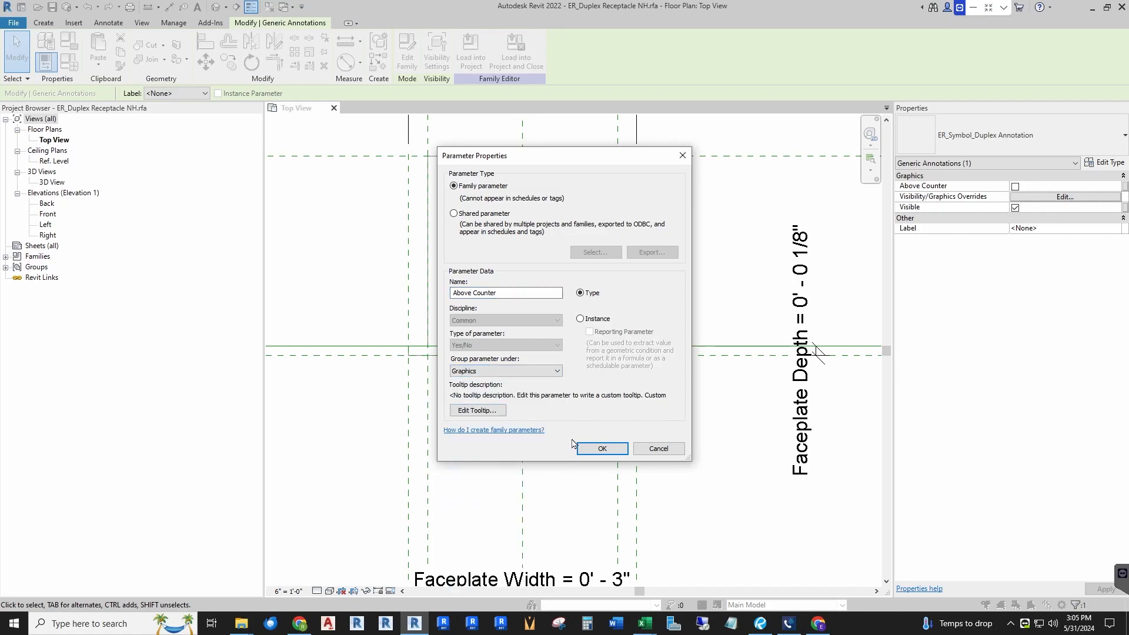
{"action": "left_click", "coordinate": [593, 449]}
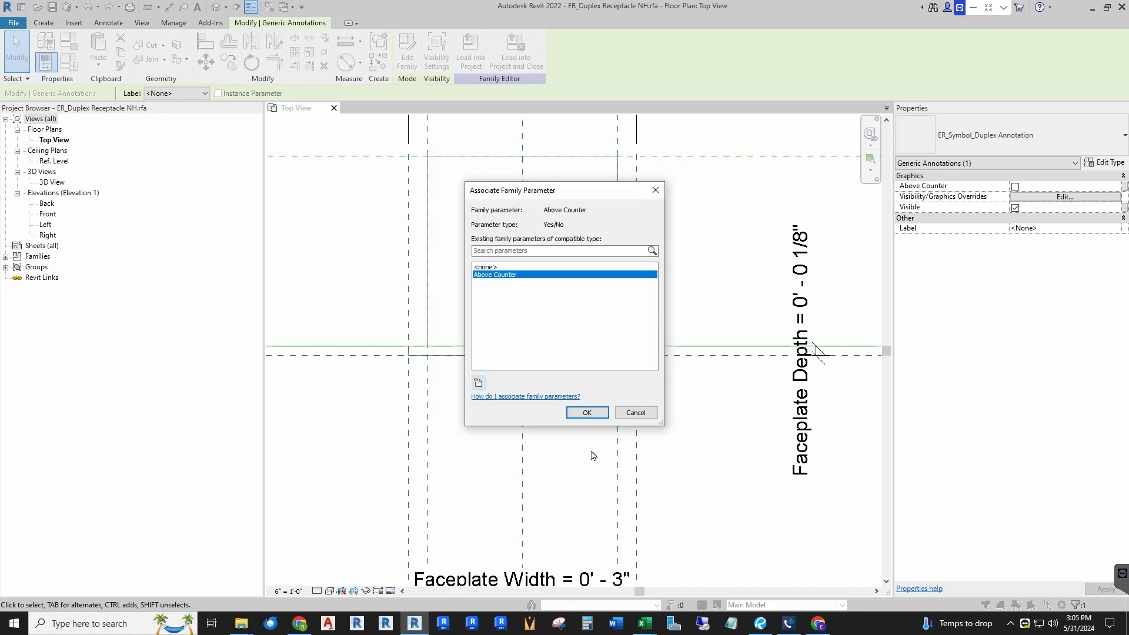
{"action": "left_click", "coordinate": [586, 412]}
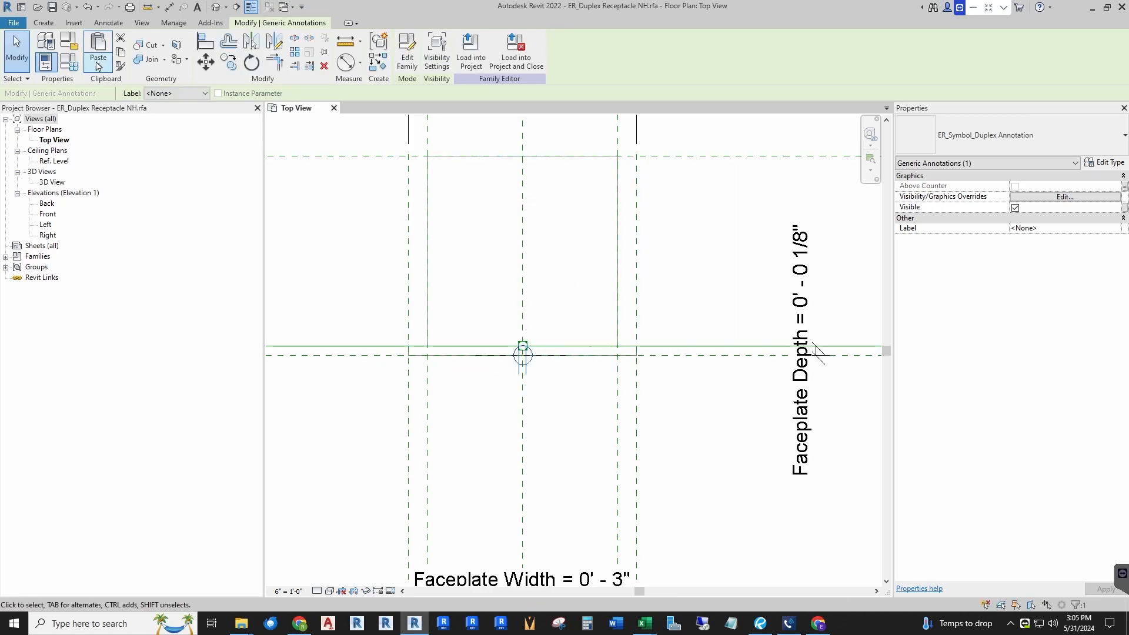
Step: Enable Above Counter for the Counter type in Family Types, then save the receptacle family
{"action": "left_click", "coordinate": [69, 61]}
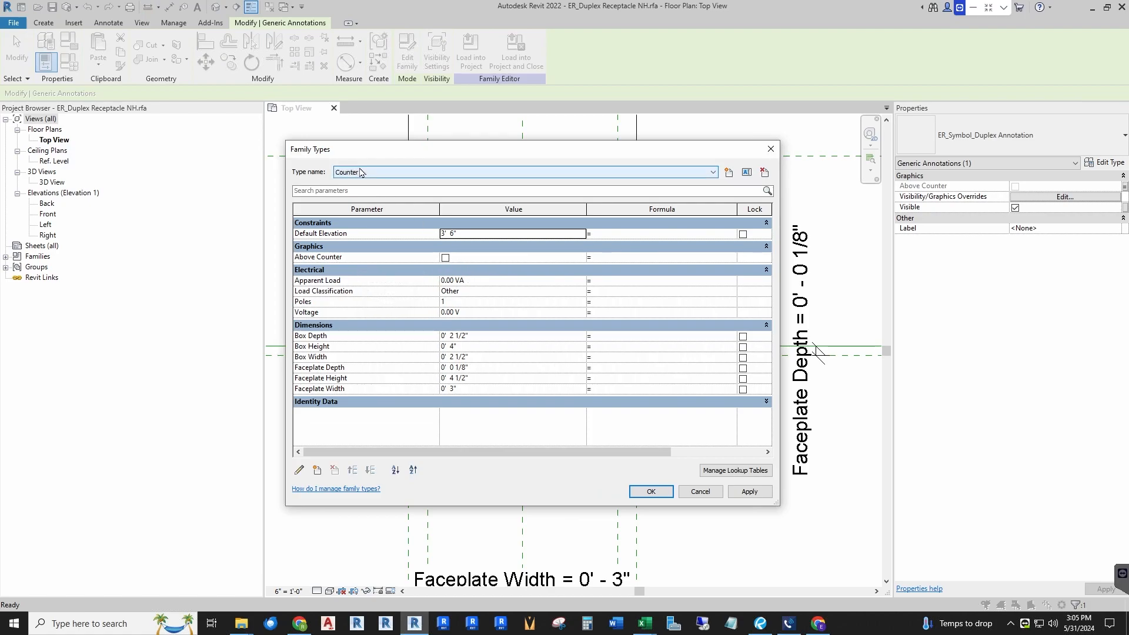
{"action": "left_click", "coordinate": [446, 259]}
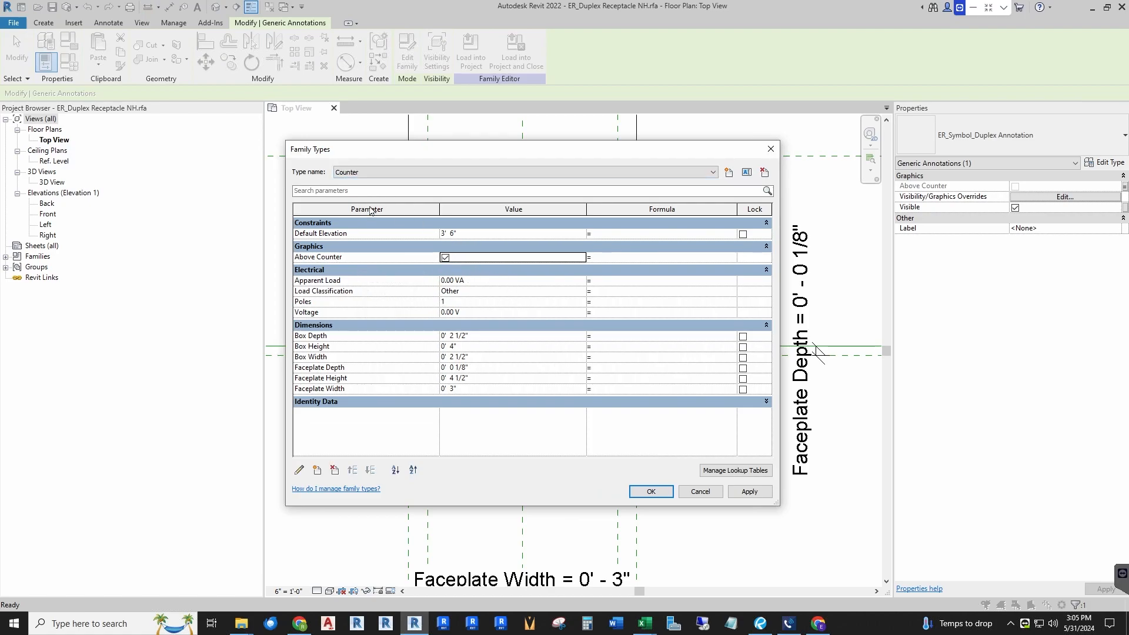
{"action": "left_click", "coordinate": [379, 173]}
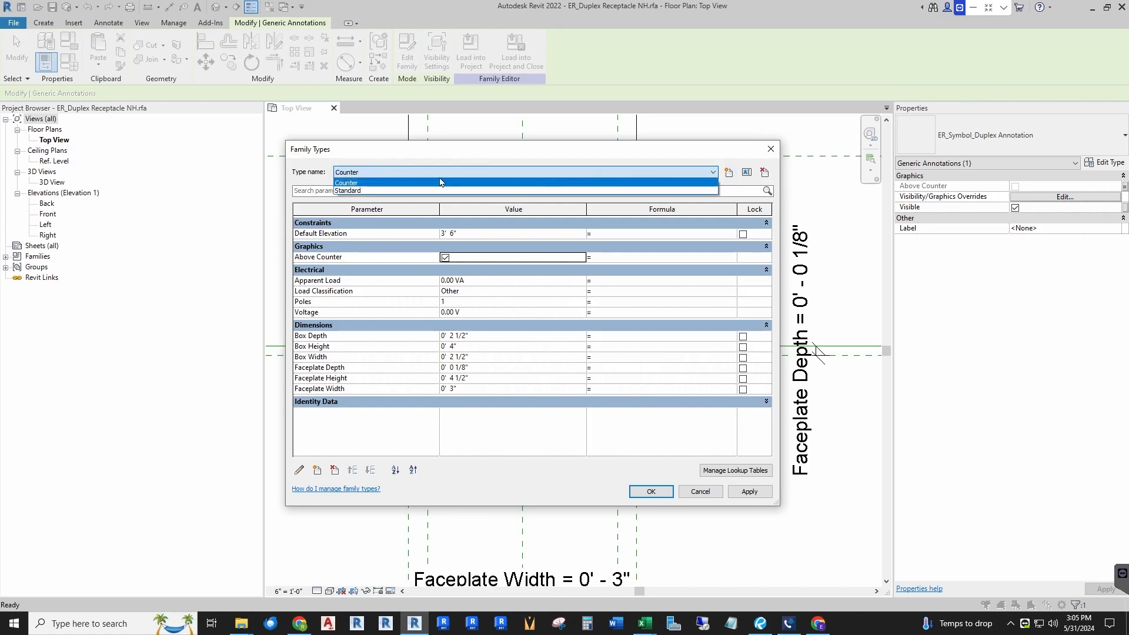
{"action": "left_click", "coordinate": [358, 191]}
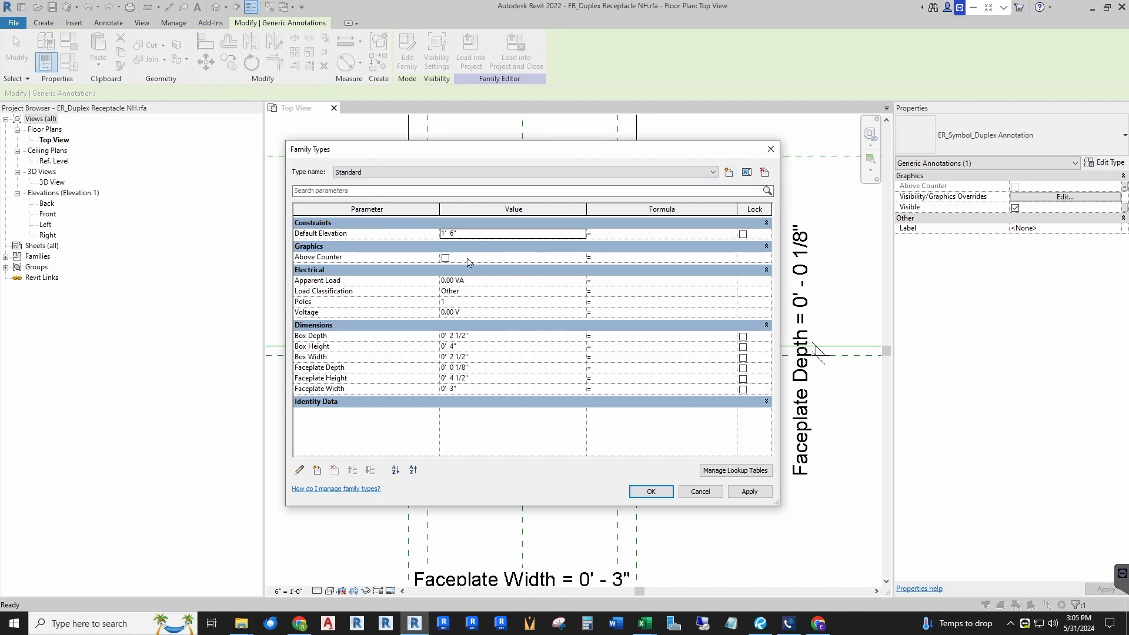
{"action": "left_click", "coordinate": [641, 496]}
{"action": "key", "text": "Escape"}
{"action": "key", "text": "ctrl+s"}
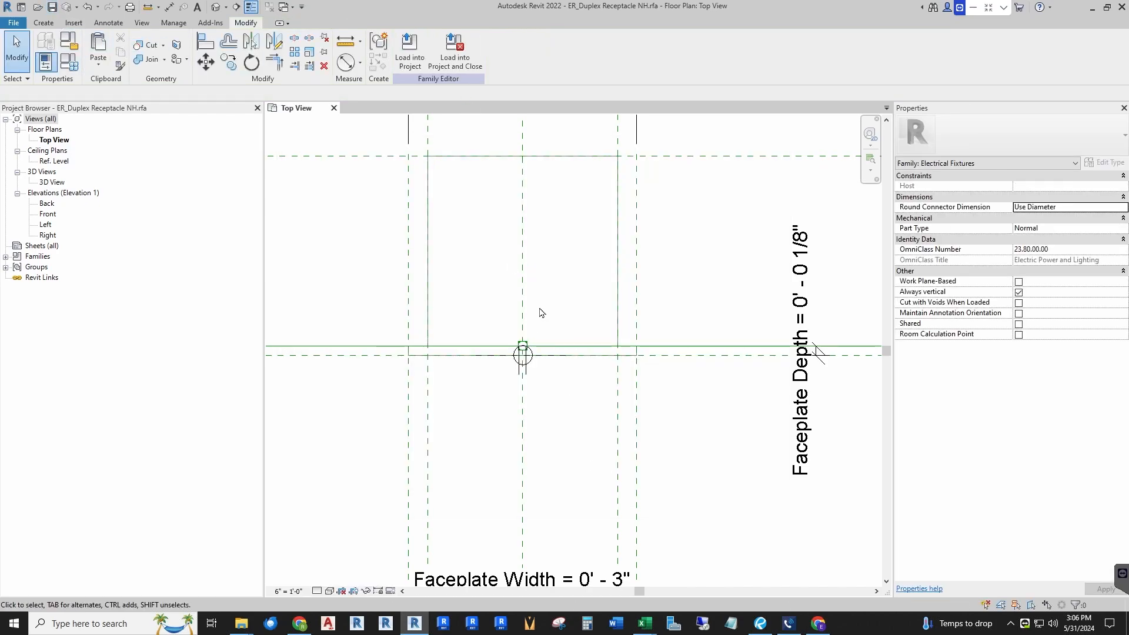
Step: Create a new project from the ER_Electrical Template R22.rte template
{"action": "left_click", "coordinate": [13, 24]}
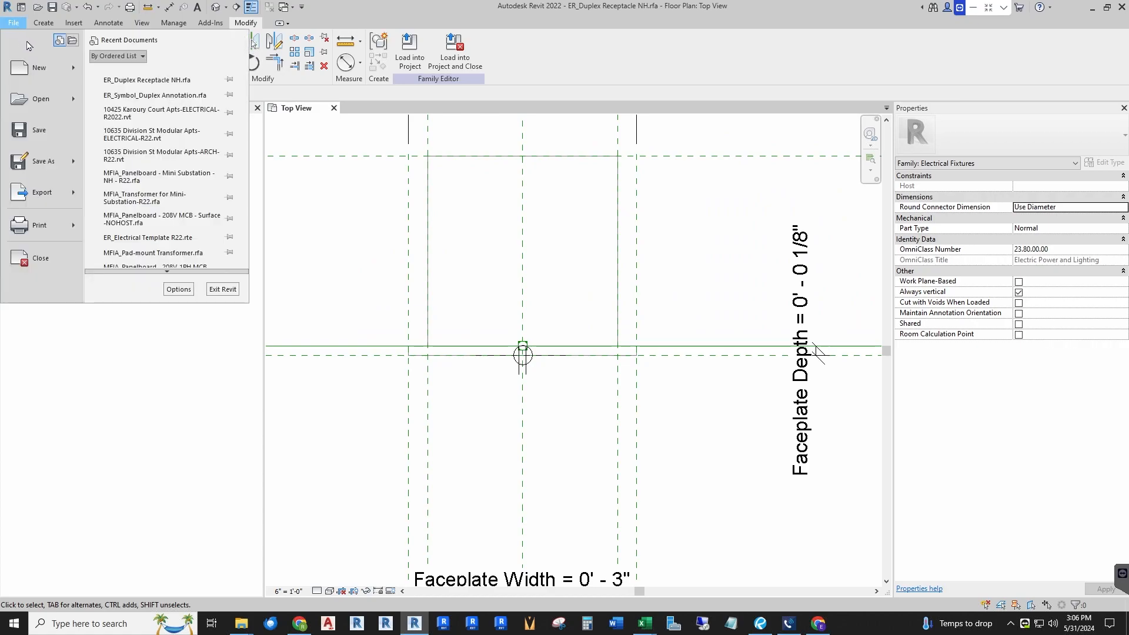
{"action": "mouse_move", "coordinate": [47, 75]}
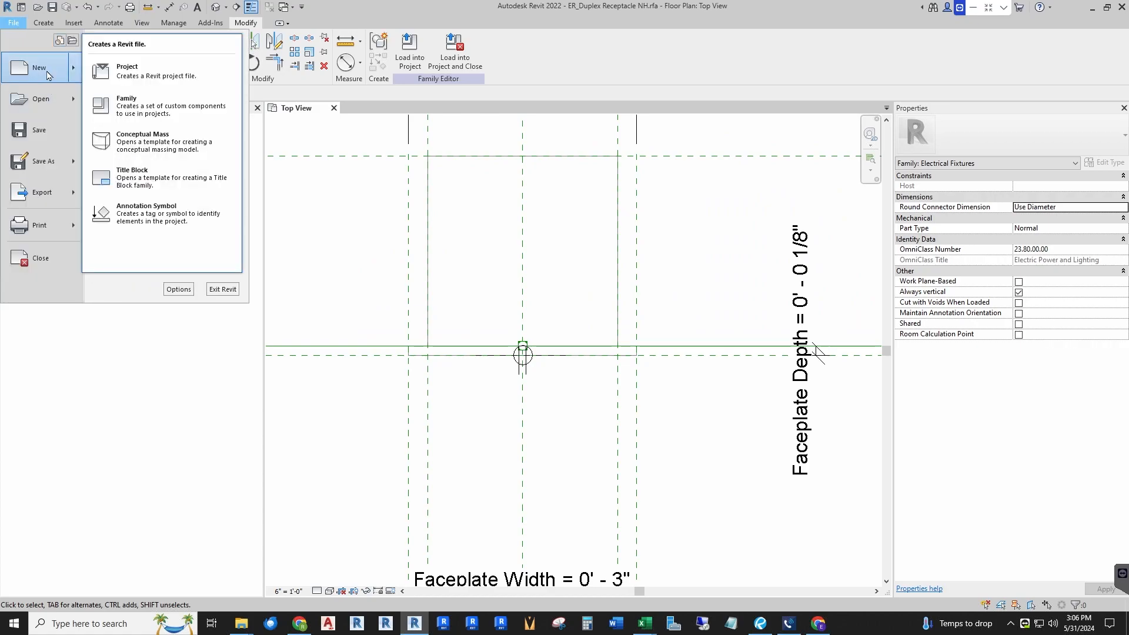
{"action": "left_click", "coordinate": [136, 69]}
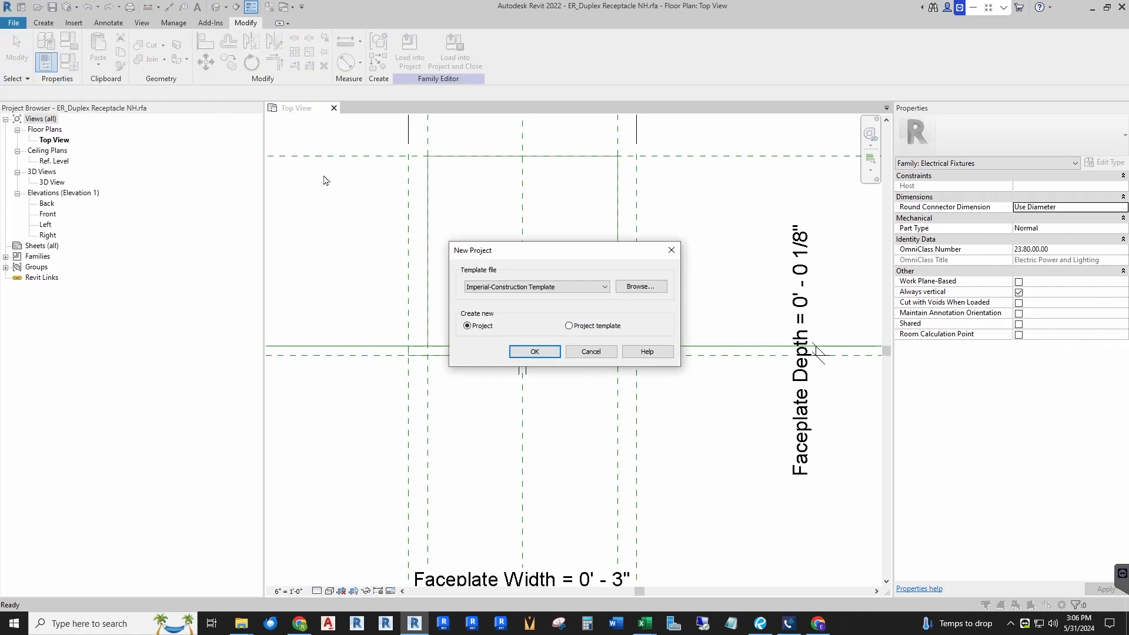
{"action": "left_click", "coordinate": [641, 286]}
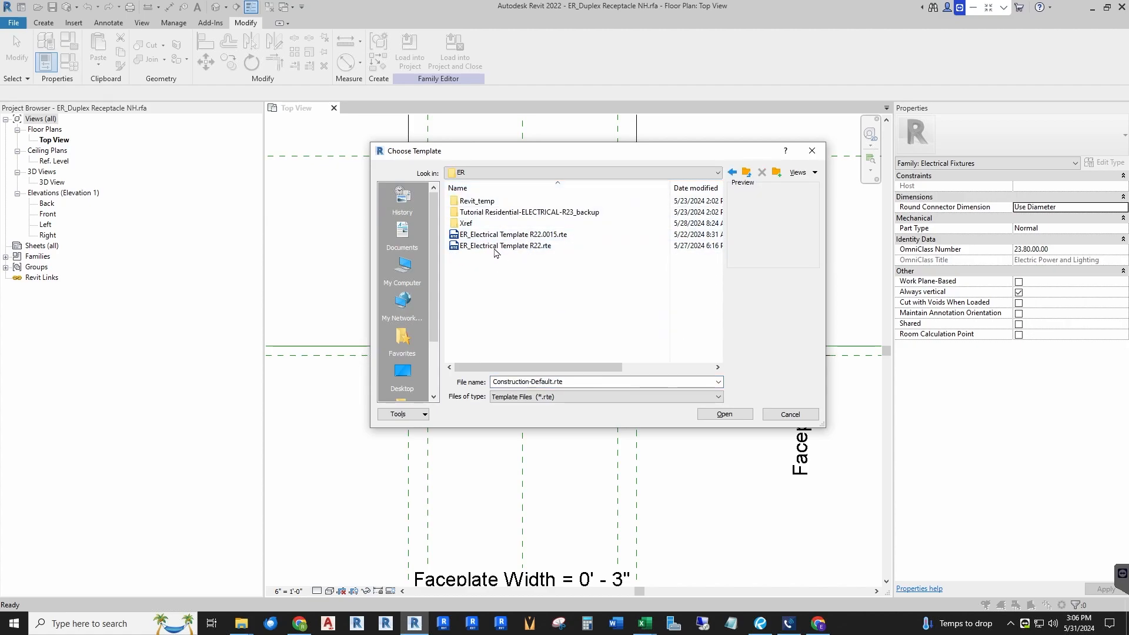
{"action": "left_click", "coordinate": [511, 249]}
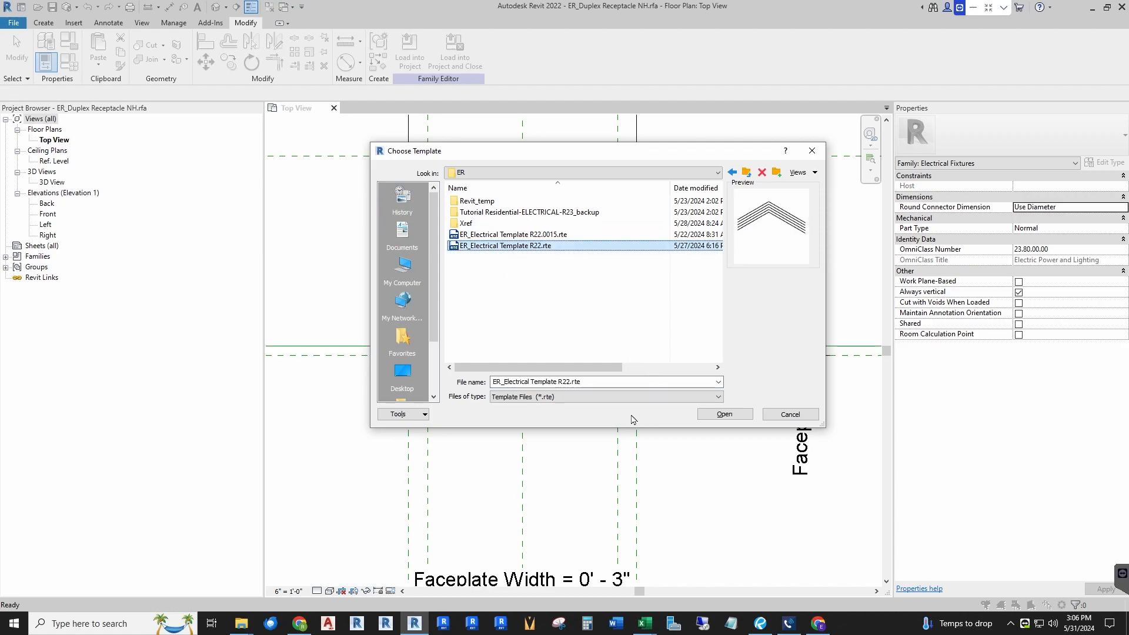
{"action": "left_click", "coordinate": [724, 415]}
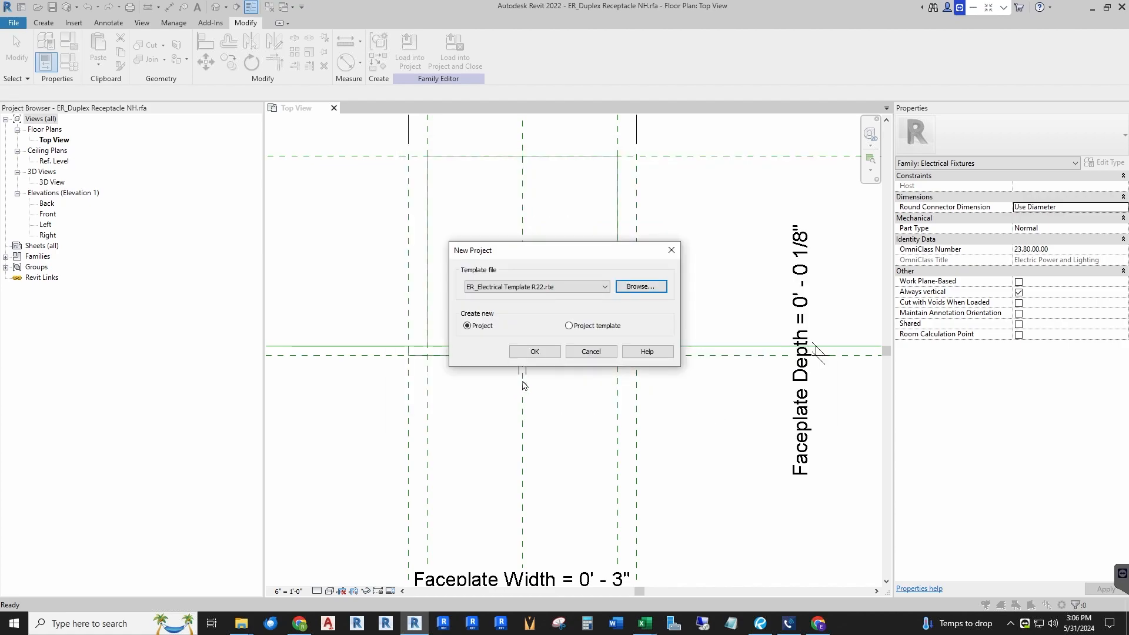
{"action": "left_click", "coordinate": [539, 352]}
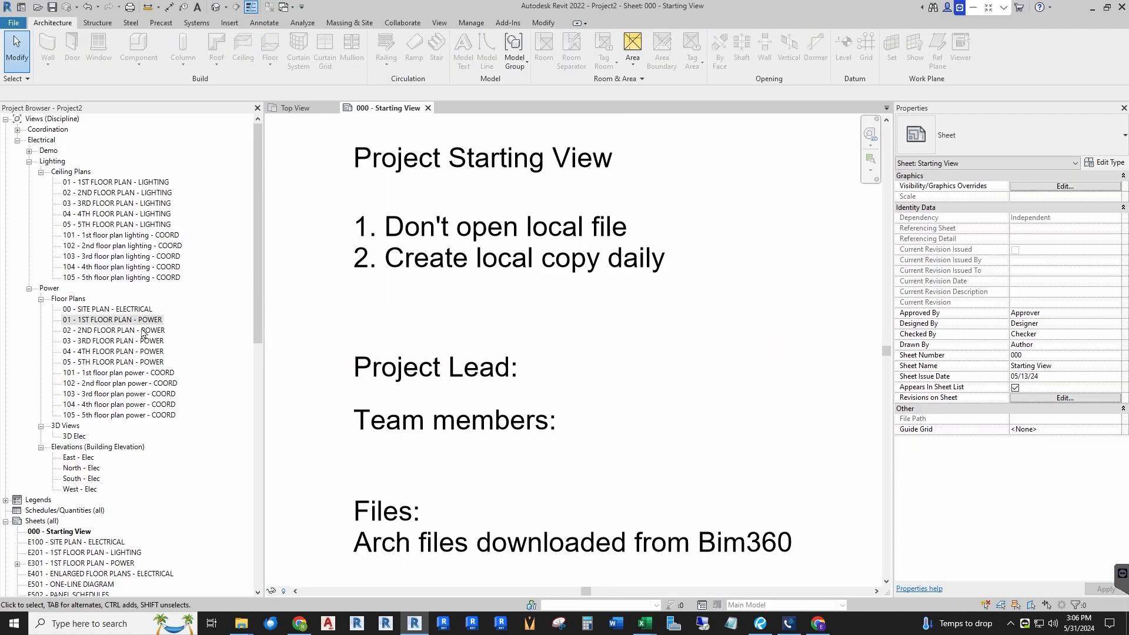
Step: Open the 01 - 1ST FLOOR PLAN - POWER plan and load the receptacle family into the project, closing the family
{"action": "double_click", "coordinate": [106, 320]}
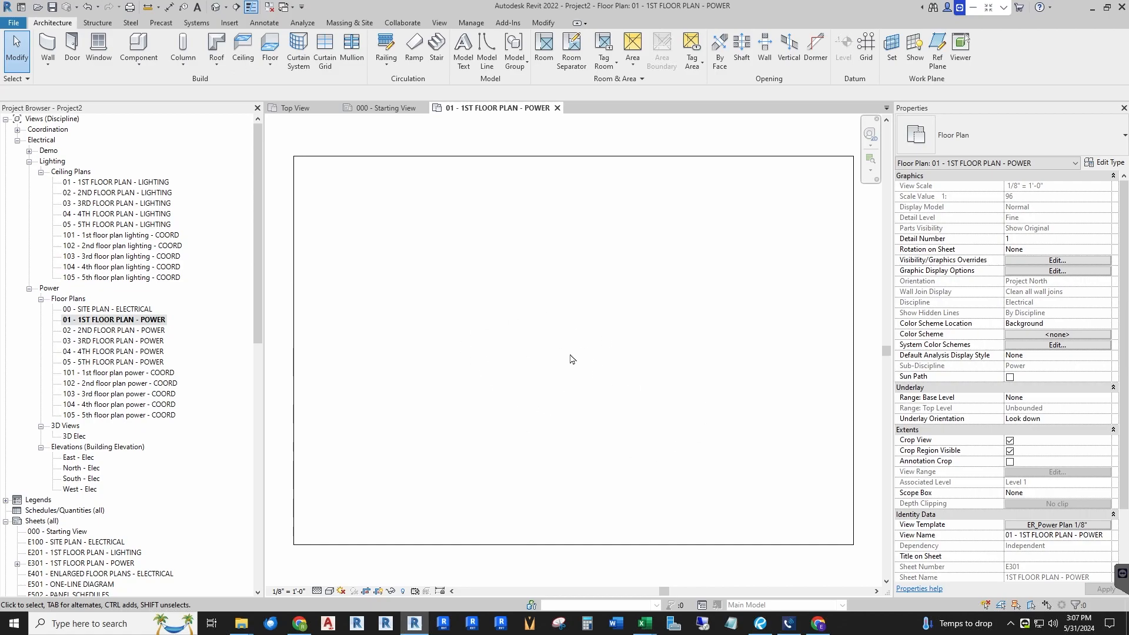
{"action": "left_click", "coordinate": [296, 108]}
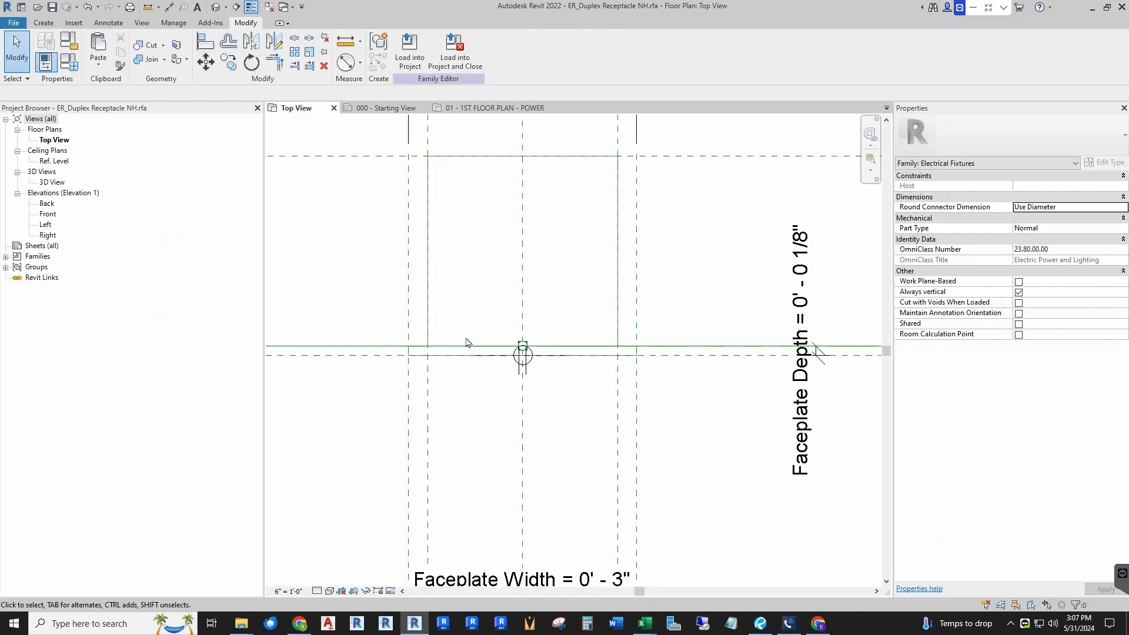
{"action": "left_click", "coordinate": [450, 57]}
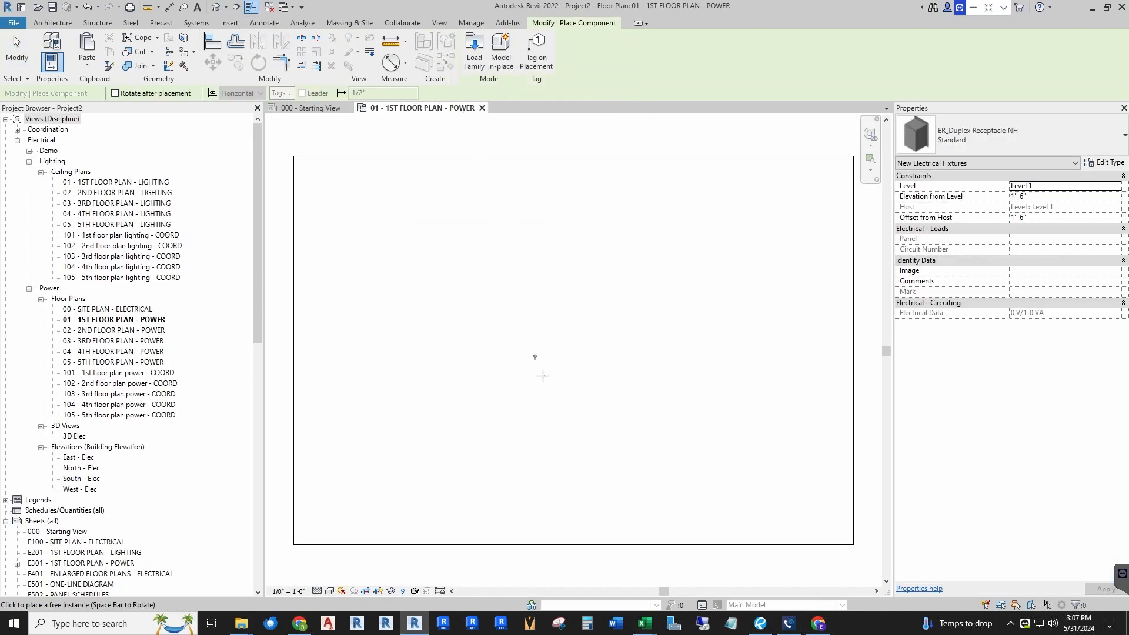
Step: Place Standard ER_Duplex Receptacle NH instances in the power floor plan
{"action": "scroll", "coordinate": [558, 347], "scroll_direction": "up", "scroll_amount": 5}
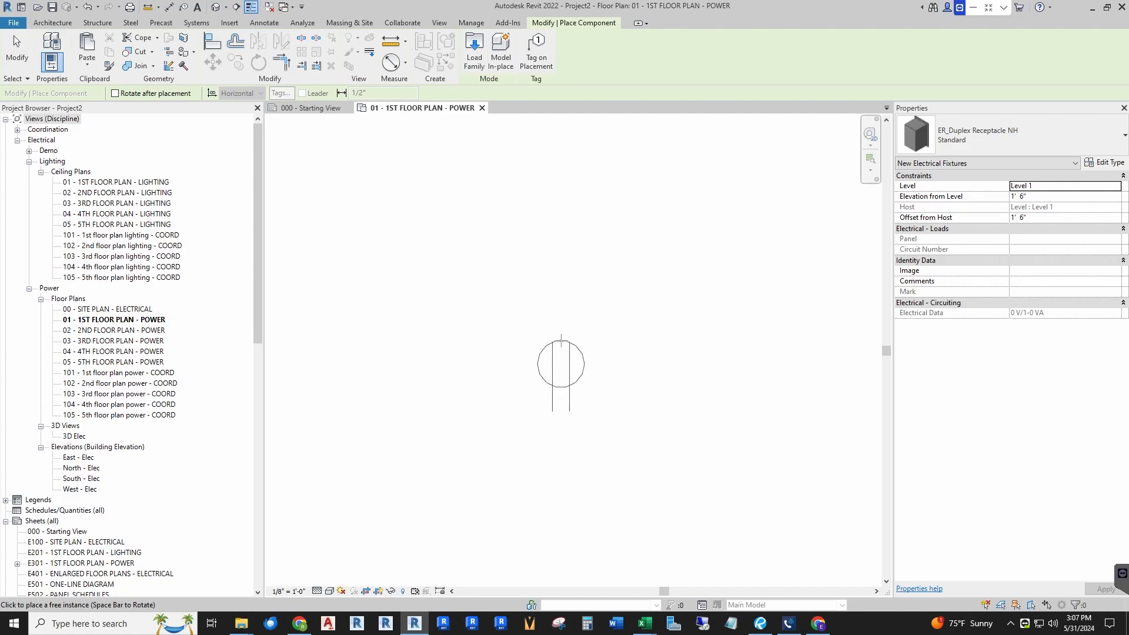
{"action": "left_click", "coordinate": [474, 288]}
{"action": "scroll", "coordinate": [522, 286], "scroll_direction": "down", "scroll_amount": 5}
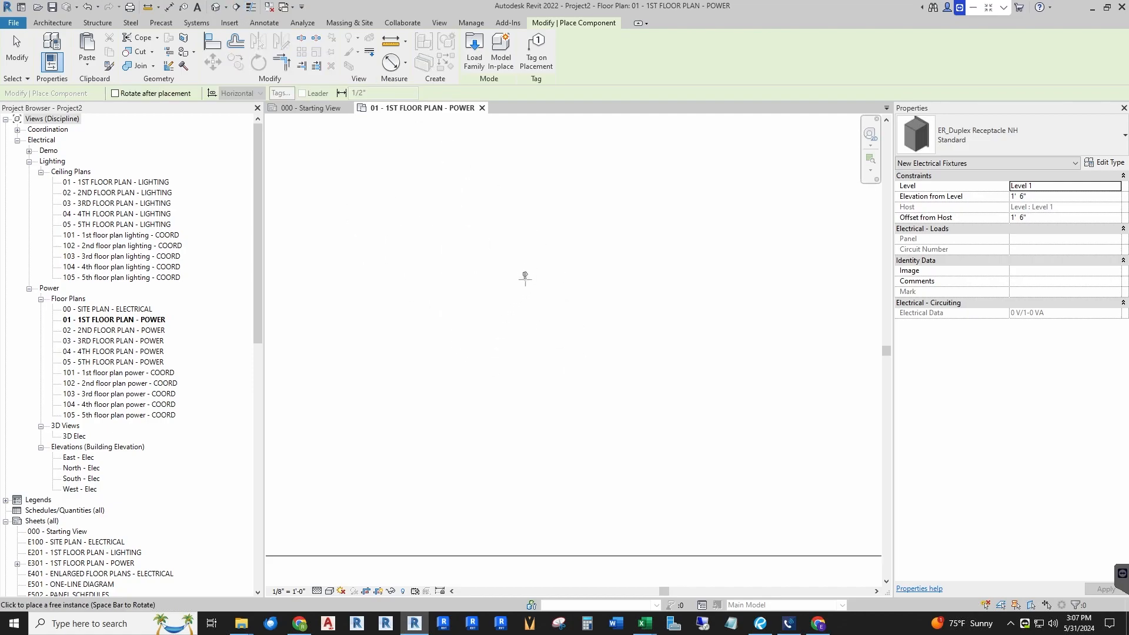
{"action": "scroll", "coordinate": [529, 262], "scroll_direction": "up", "scroll_amount": 1}
{"action": "scroll", "coordinate": [519, 288], "scroll_direction": "up", "scroll_amount": 5}
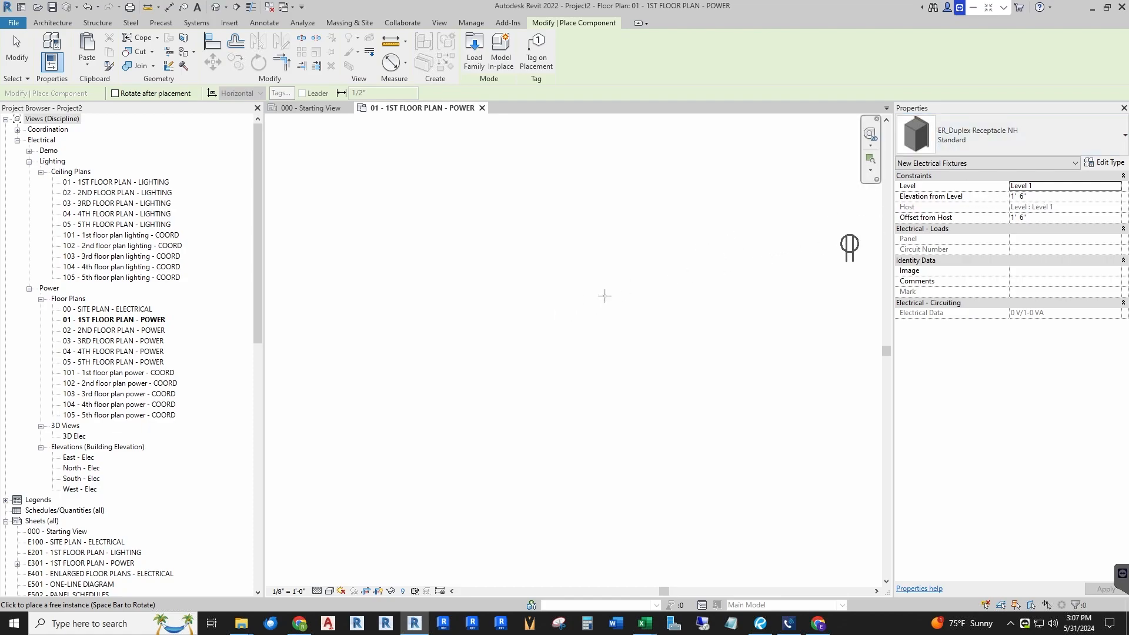
{"action": "scroll", "coordinate": [535, 292], "scroll_direction": "up", "scroll_amount": 2}
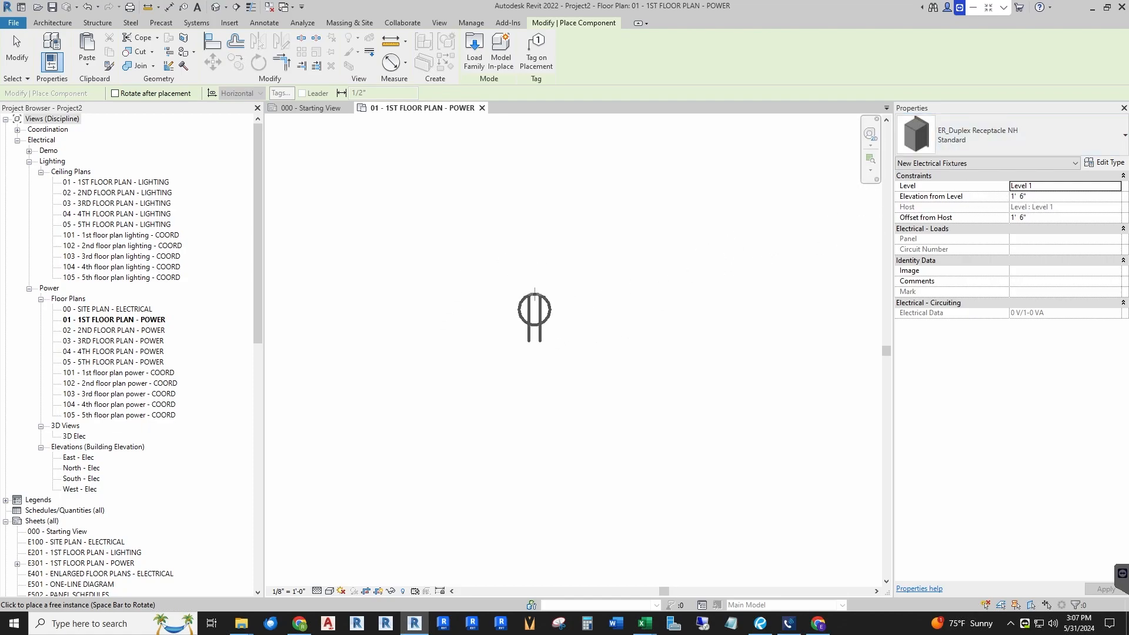
{"action": "left_click", "coordinate": [534, 292]}
{"action": "scroll", "coordinate": [511, 235], "scroll_direction": "down", "scroll_amount": 2}
{"action": "key", "text": "Escape"}
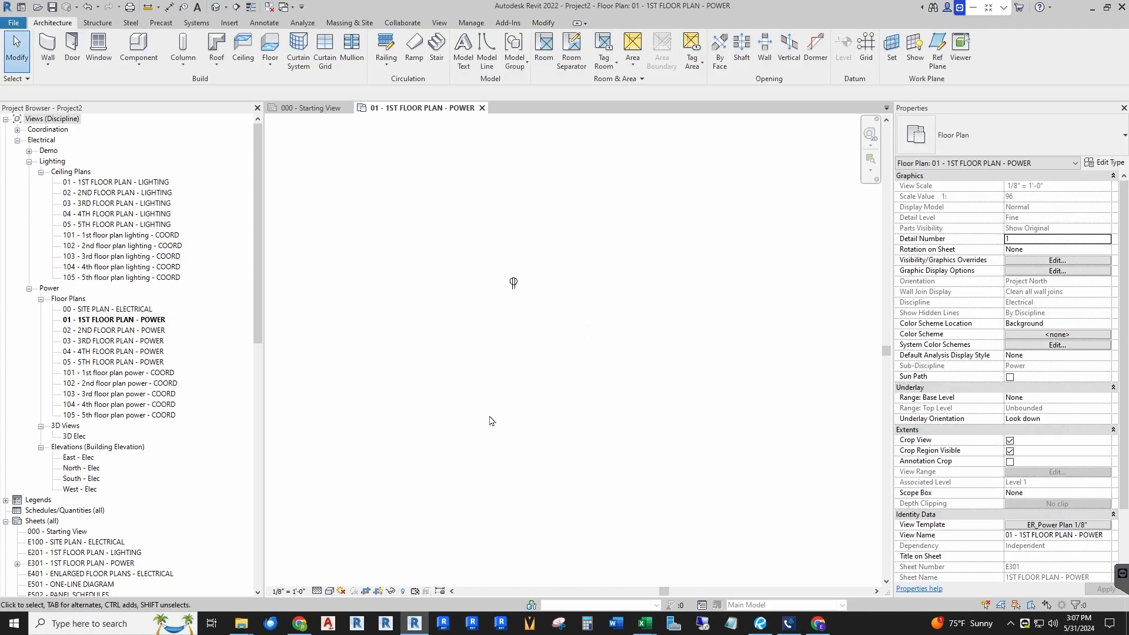
Step: Expand the Electrical Fixtures families in the project browser to examine the ER_Duplex Receptacle NH types
{"action": "scroll", "coordinate": [488, 271], "scroll_direction": "up", "scroll_amount": 3}
{"action": "scroll", "coordinate": [509, 306], "scroll_direction": "down", "scroll_amount": 3}
{"action": "scroll", "coordinate": [547, 322], "scroll_direction": "up", "scroll_amount": 2}
{"action": "left_click_drag", "start_coordinate": [257, 251], "coordinate": [275, 442]}
{"action": "scroll", "coordinate": [86, 399], "scroll_direction": "down", "scroll_amount": 2}
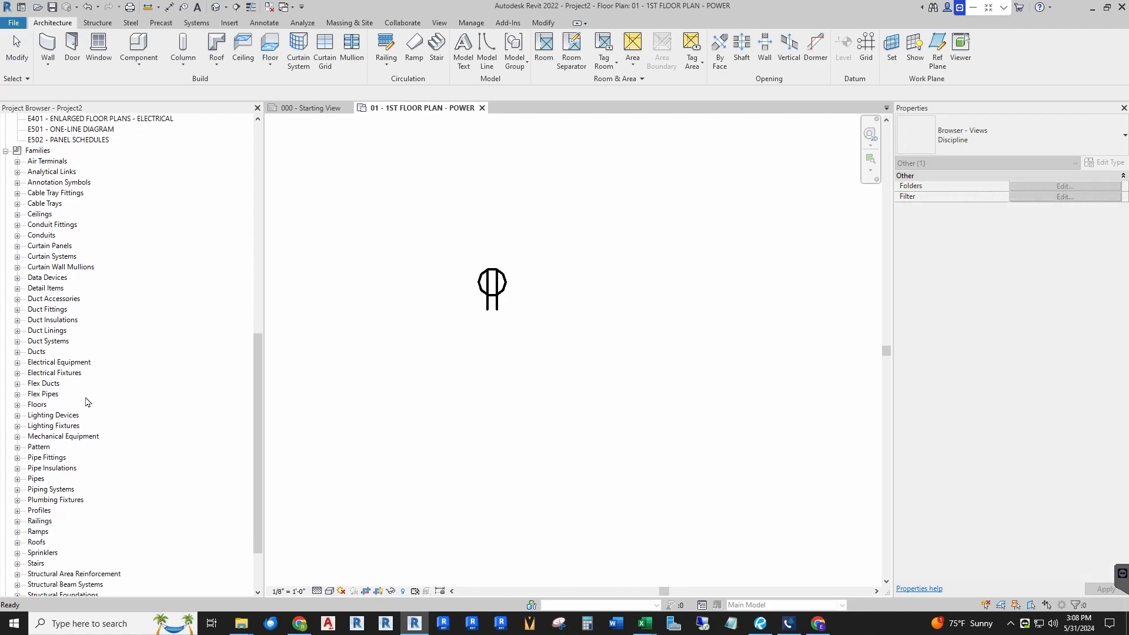
{"action": "left_click", "coordinate": [18, 373]}
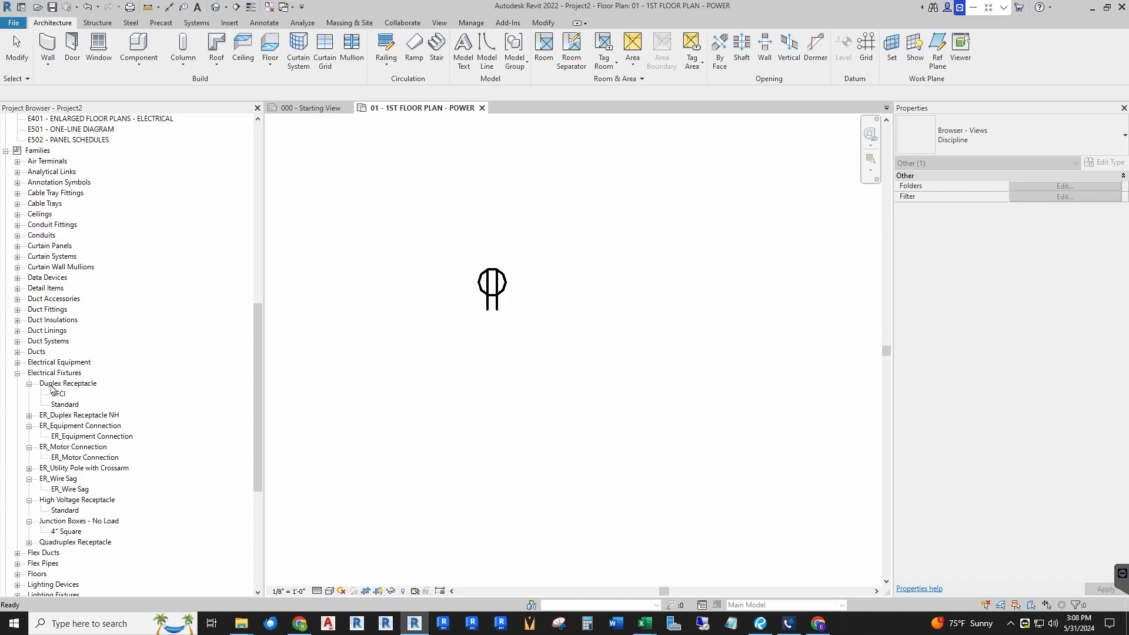
{"action": "left_click", "coordinate": [29, 384]}
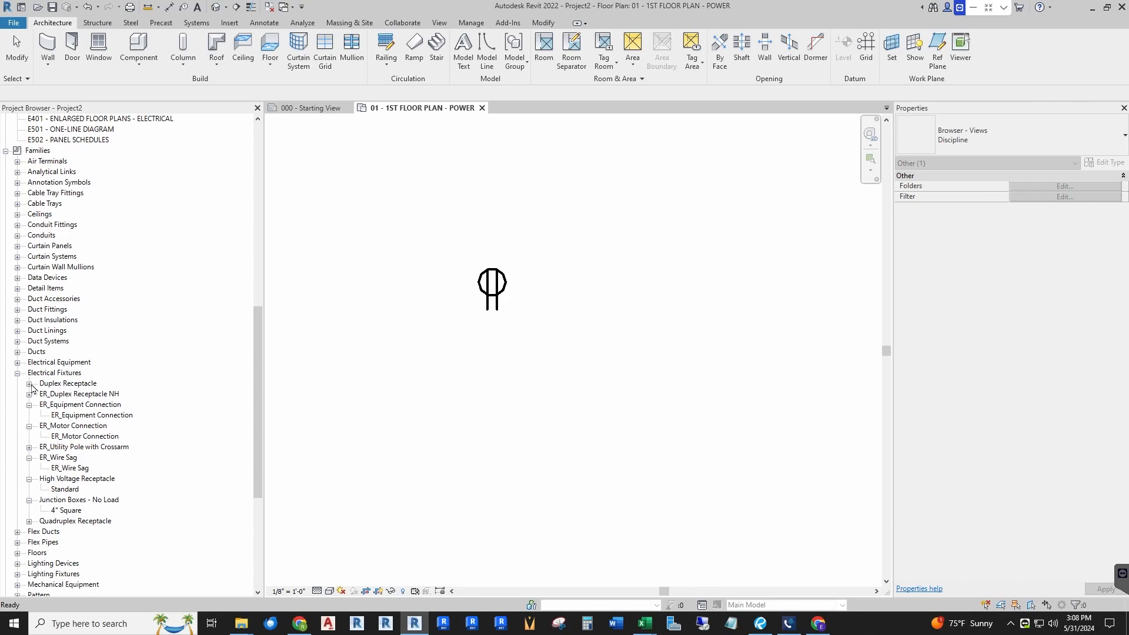
{"action": "left_click", "coordinate": [29, 394]}
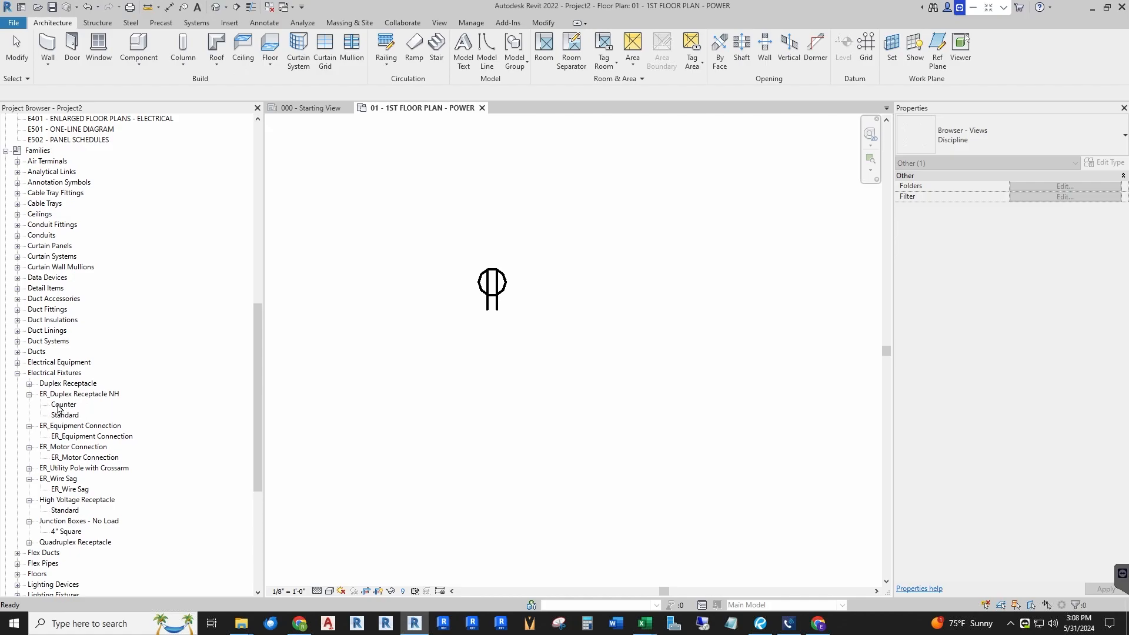
Step: Place a Counter type ER_Duplex Receptacle NH instance beside the existing receptacle in the power plan
{"action": "left_click_drag", "start_coordinate": [59, 407], "coordinate": [396, 419]}
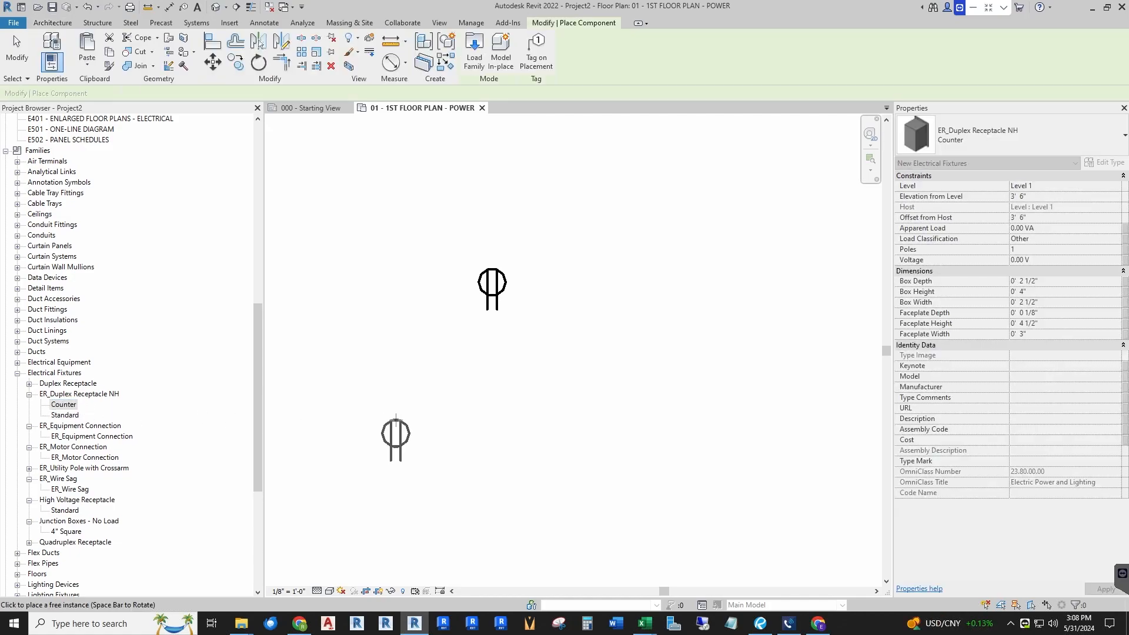
{"action": "scroll", "coordinate": [579, 299], "scroll_direction": "up", "scroll_amount": 3}
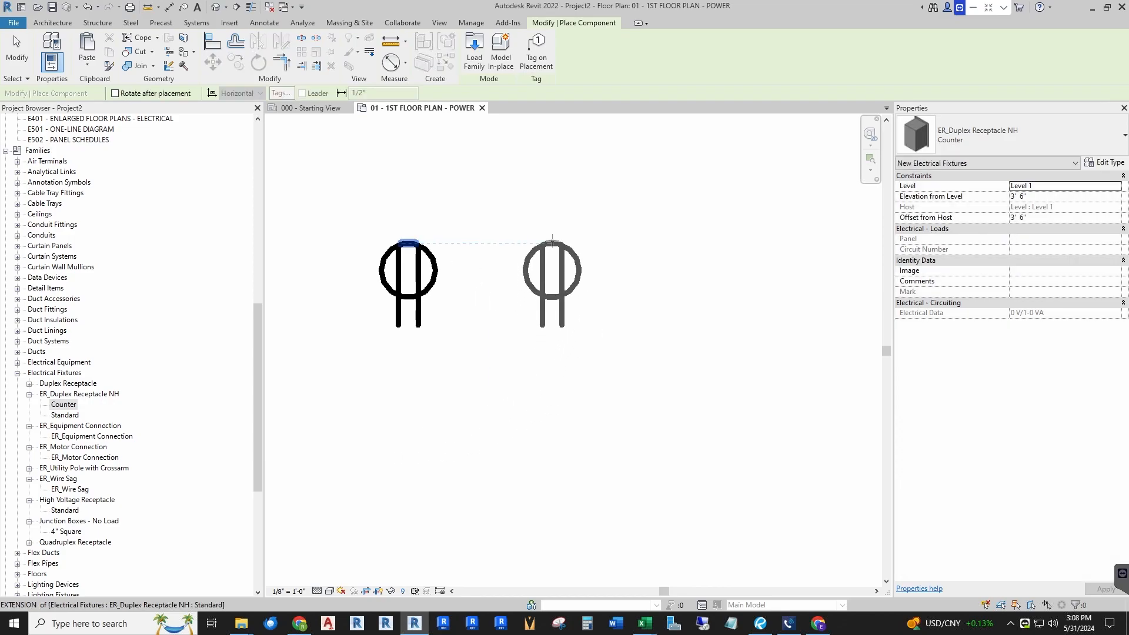
{"action": "left_click", "coordinate": [552, 242]}
{"action": "key", "text": "Escape"}
{"action": "key", "text": "Escape"}
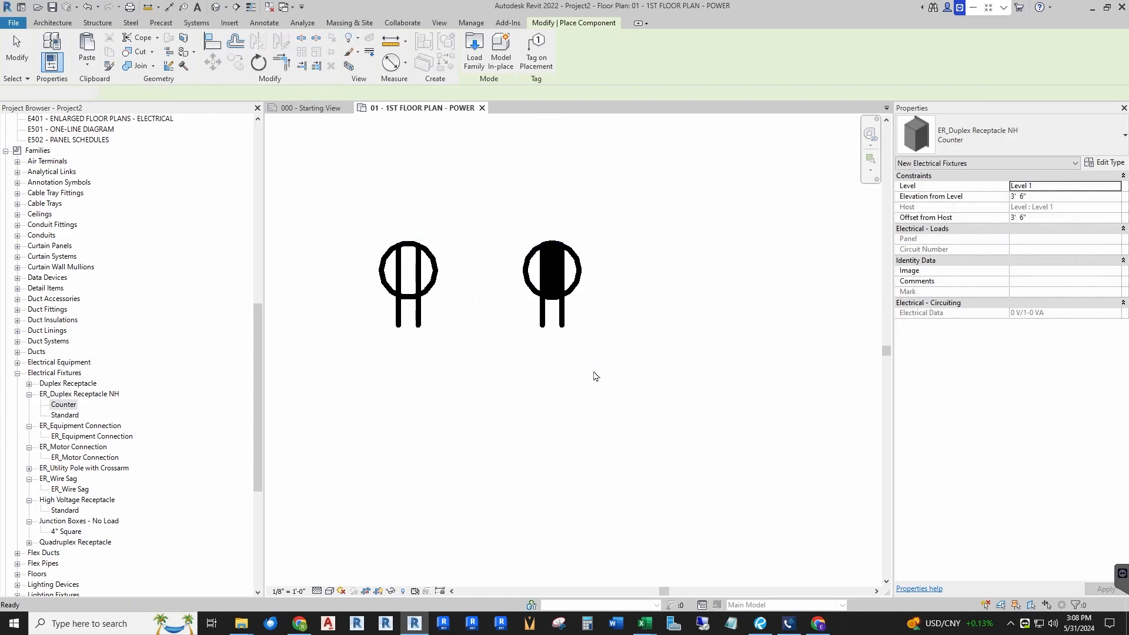
Step: Select the Counter receptacle to inspect its instance properties, then deselect it
{"action": "left_click", "coordinate": [554, 269]}
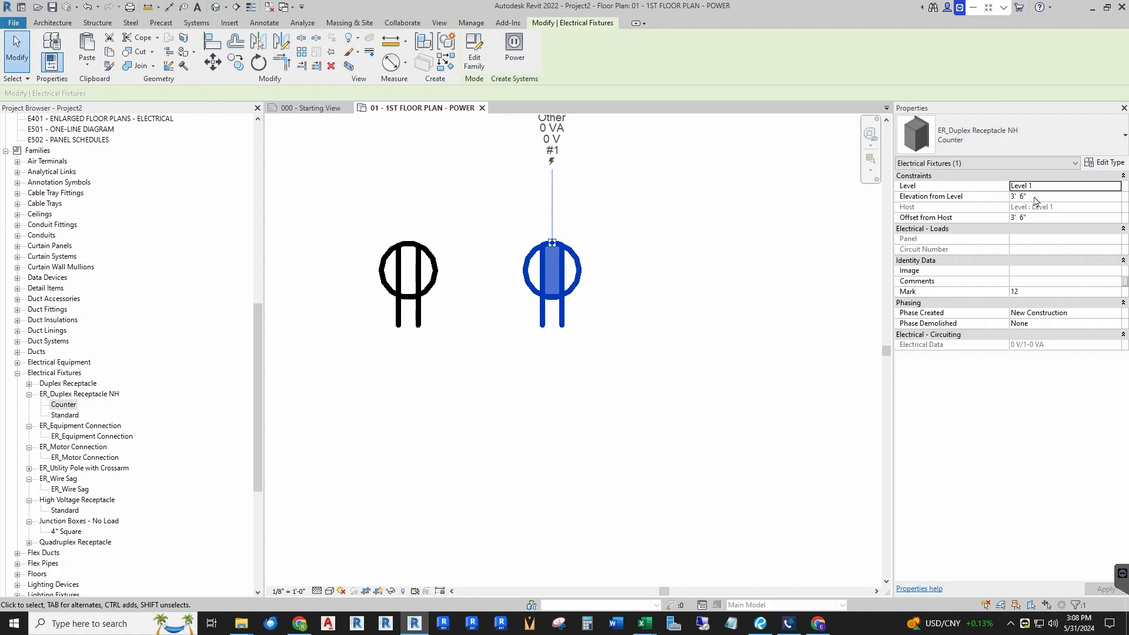
{"action": "left_click", "coordinate": [668, 365]}
{"action": "scroll", "coordinate": [647, 359], "scroll_direction": "down", "scroll_amount": 2}
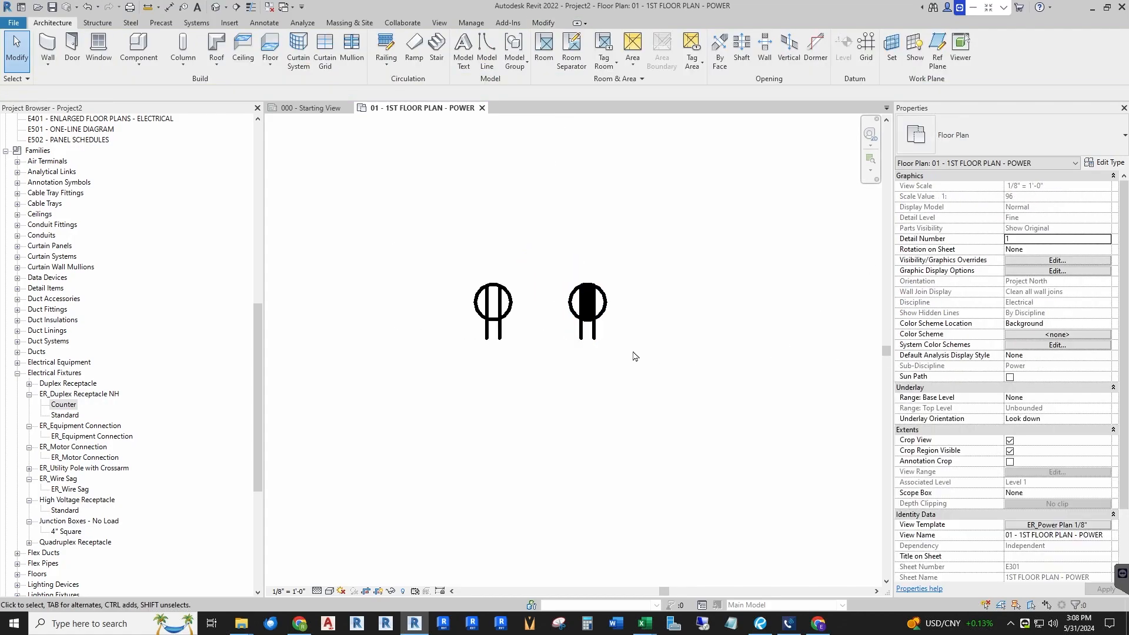
Step: Change the type of the Standard receptacle on the left to Counter
{"action": "left_click", "coordinate": [506, 318]}
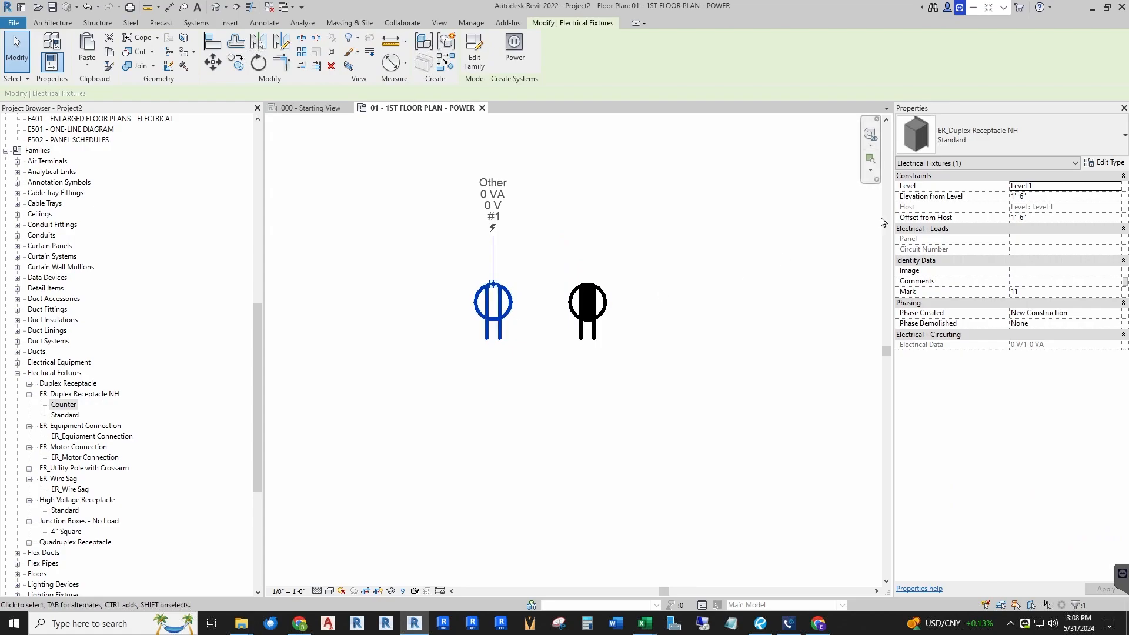
{"action": "left_click", "coordinate": [1007, 143]}
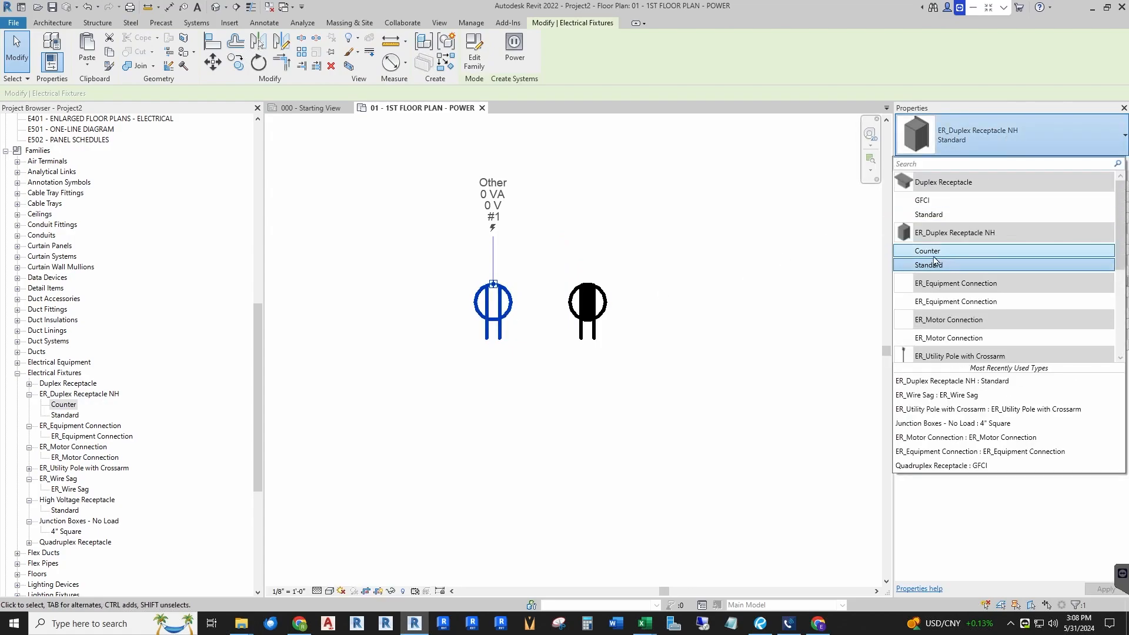
{"action": "left_click", "coordinate": [928, 252]}
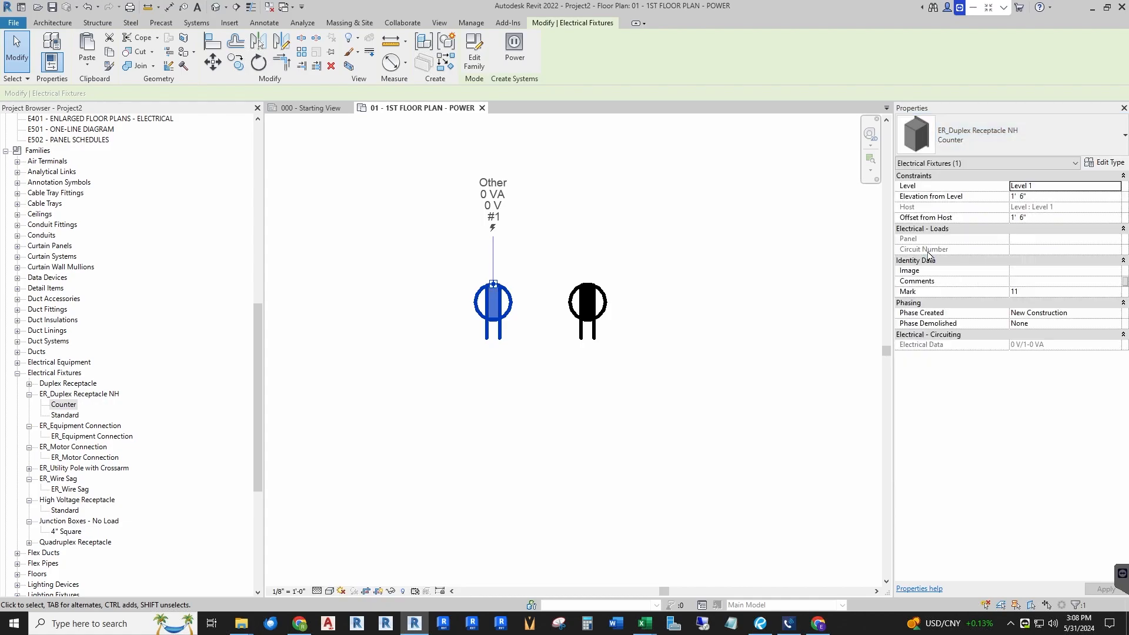
{"action": "left_click", "coordinate": [1013, 142]}
{"action": "key", "text": "Escape"}
{"action": "key", "text": "Escape"}
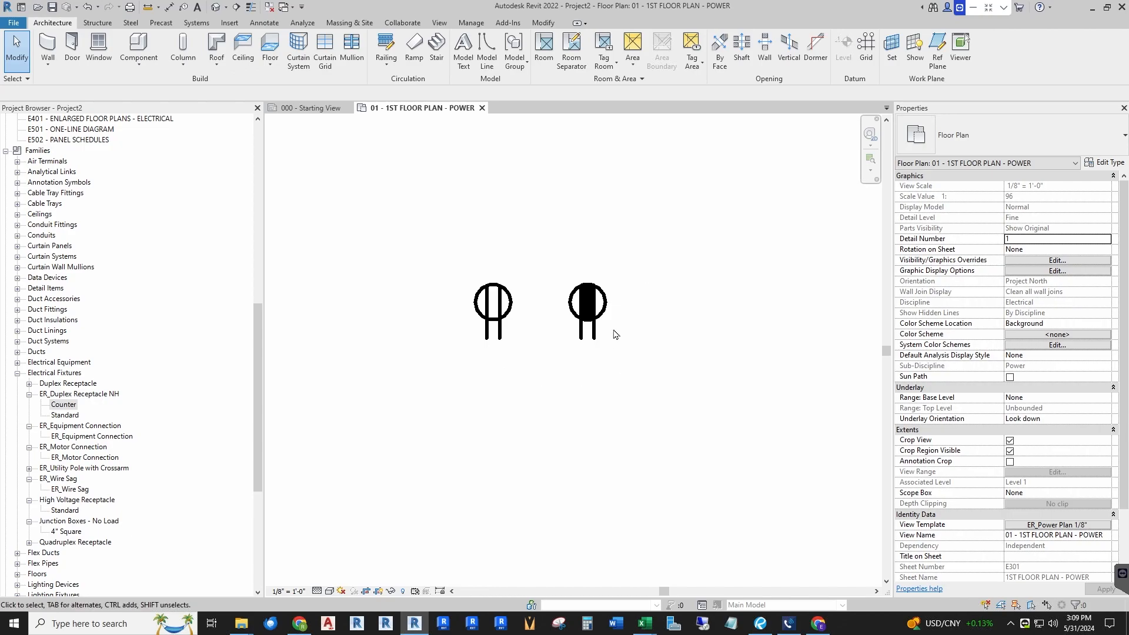
{"action": "scroll", "coordinate": [588, 329], "scroll_direction": "down", "scroll_amount": 2}
{"action": "scroll", "coordinate": [574, 322], "scroll_direction": "up", "scroll_amount": 4}
{"action": "scroll", "coordinate": [584, 310], "scroll_direction": "down", "scroll_amount": 2}
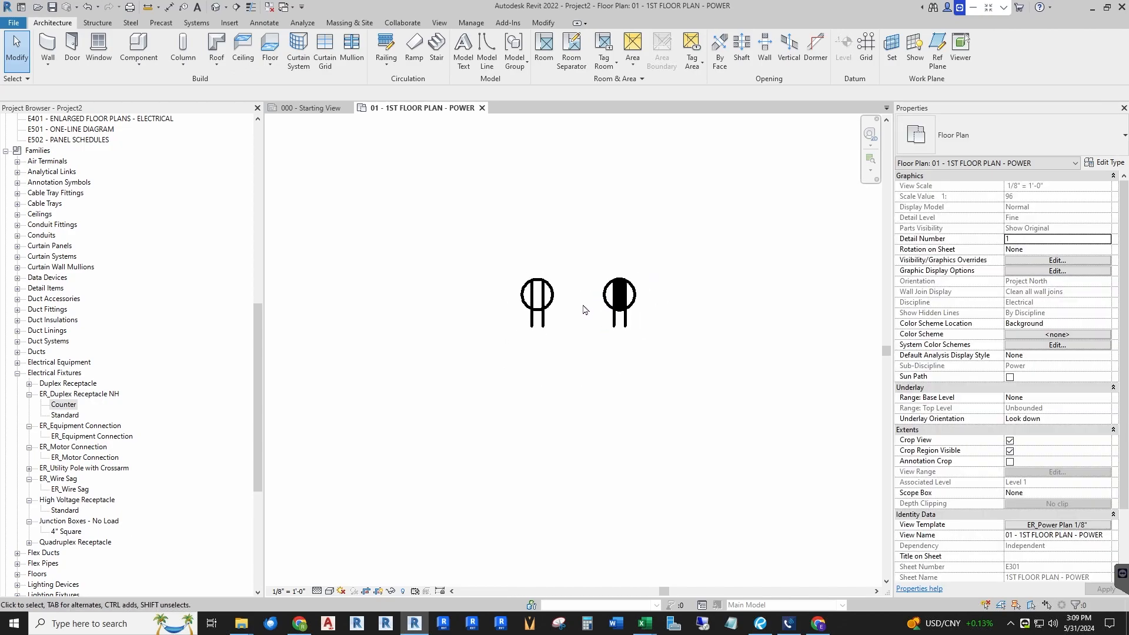